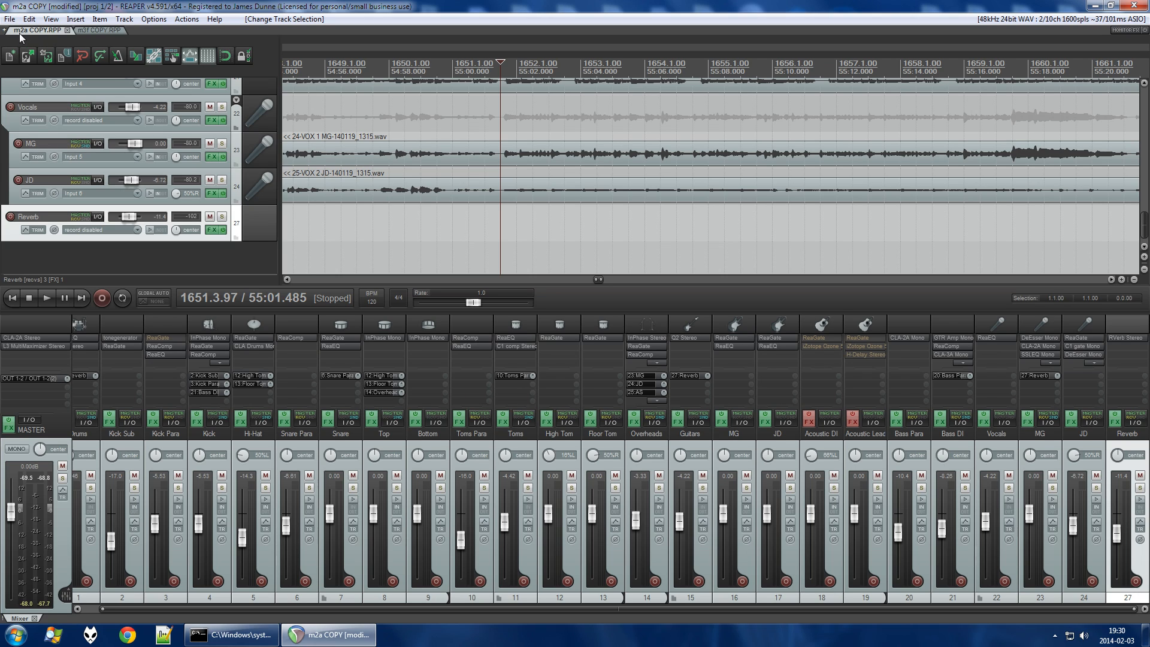
Compare the m2a COPY and m3f COPY project layouts, selecting the Vocals folder track in m3f COPY.
click(96, 30)
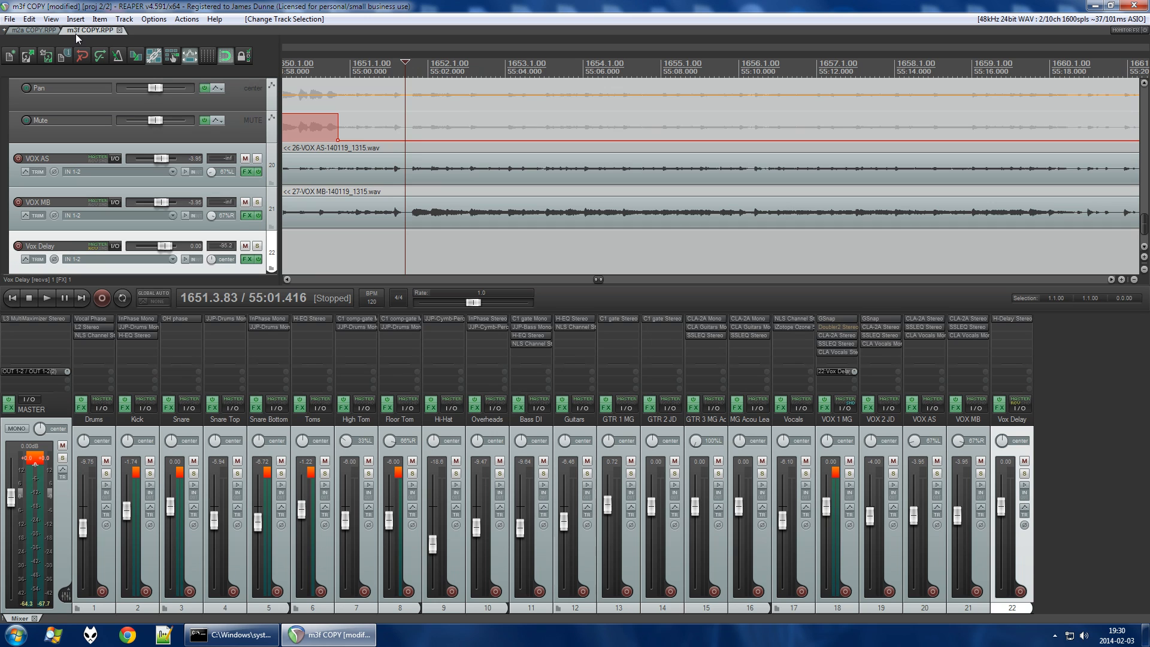
click(33, 31)
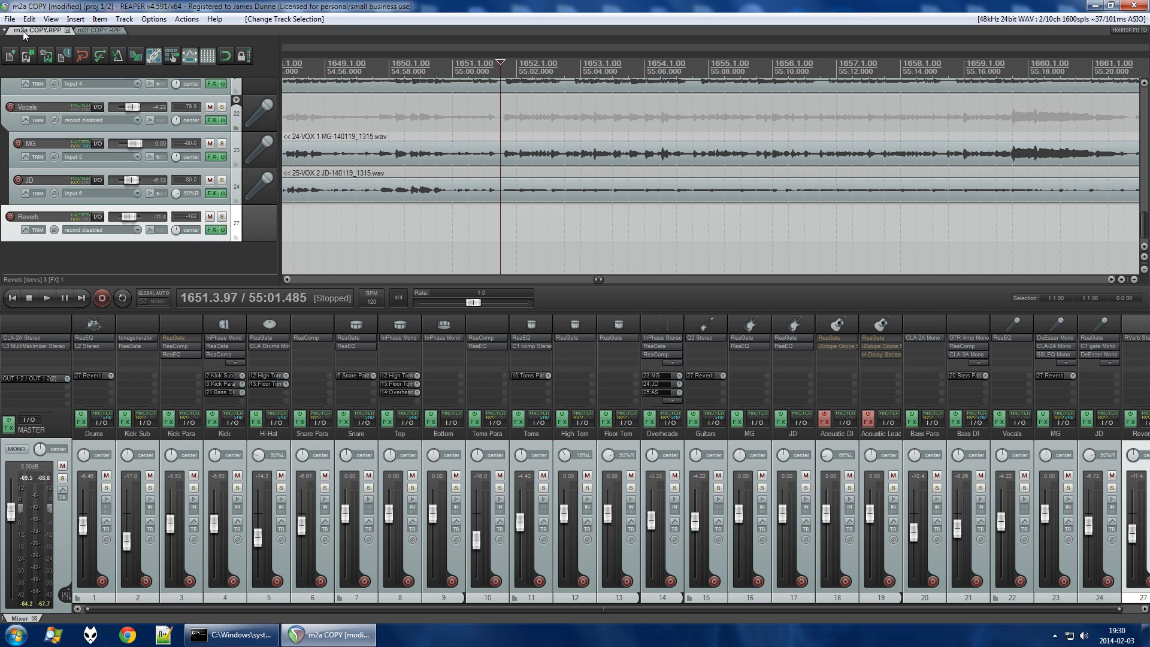
click(94, 29)
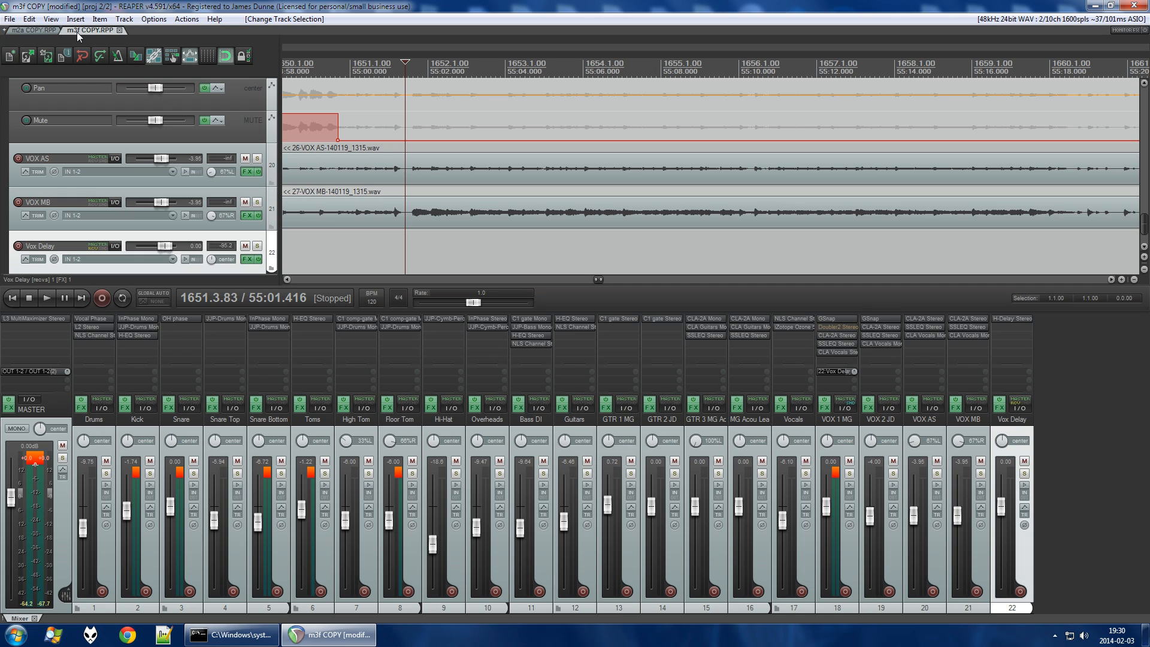
click(274, 167)
scroll(274, 167, up, 1)
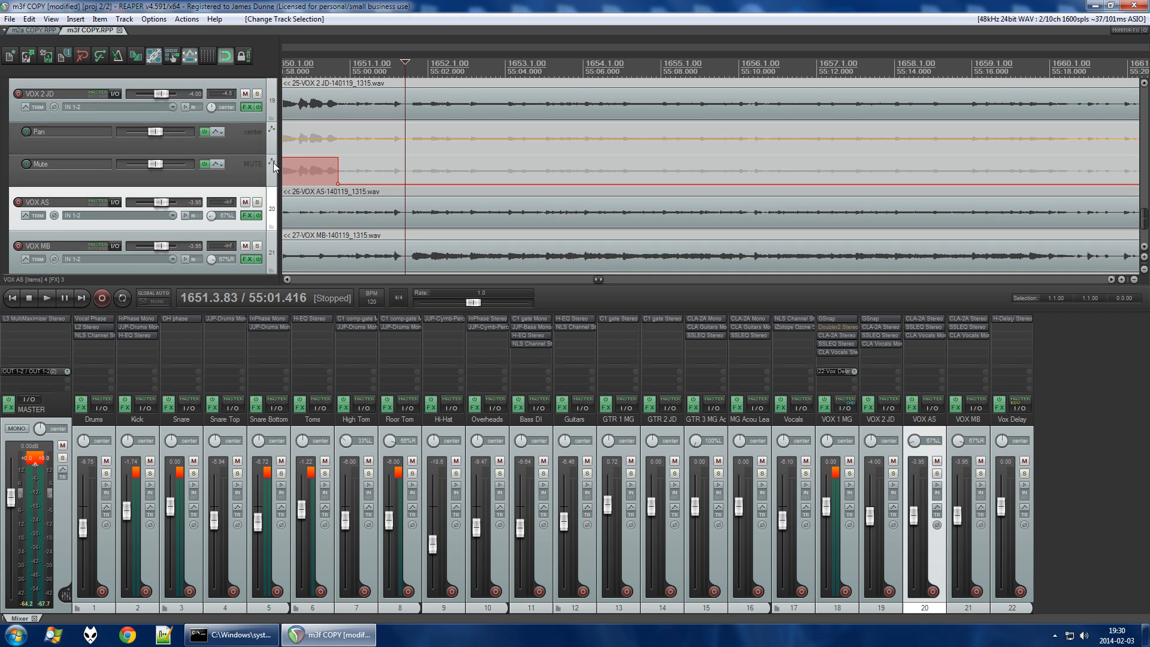
scroll(273, 163, up, 4)
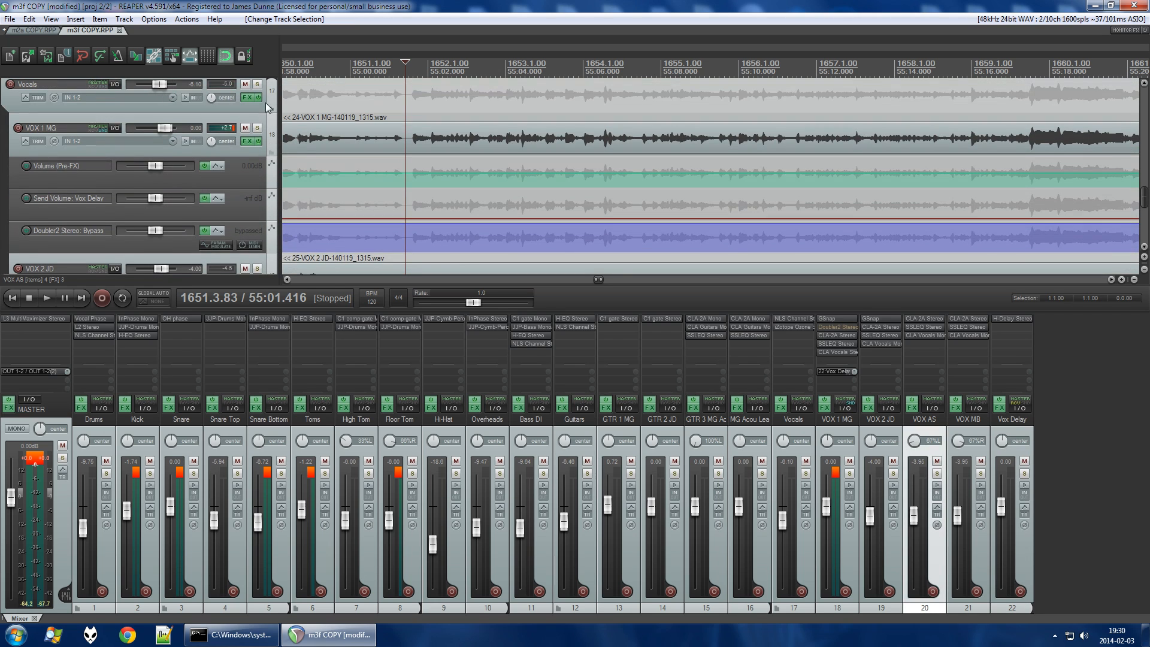
click(272, 93)
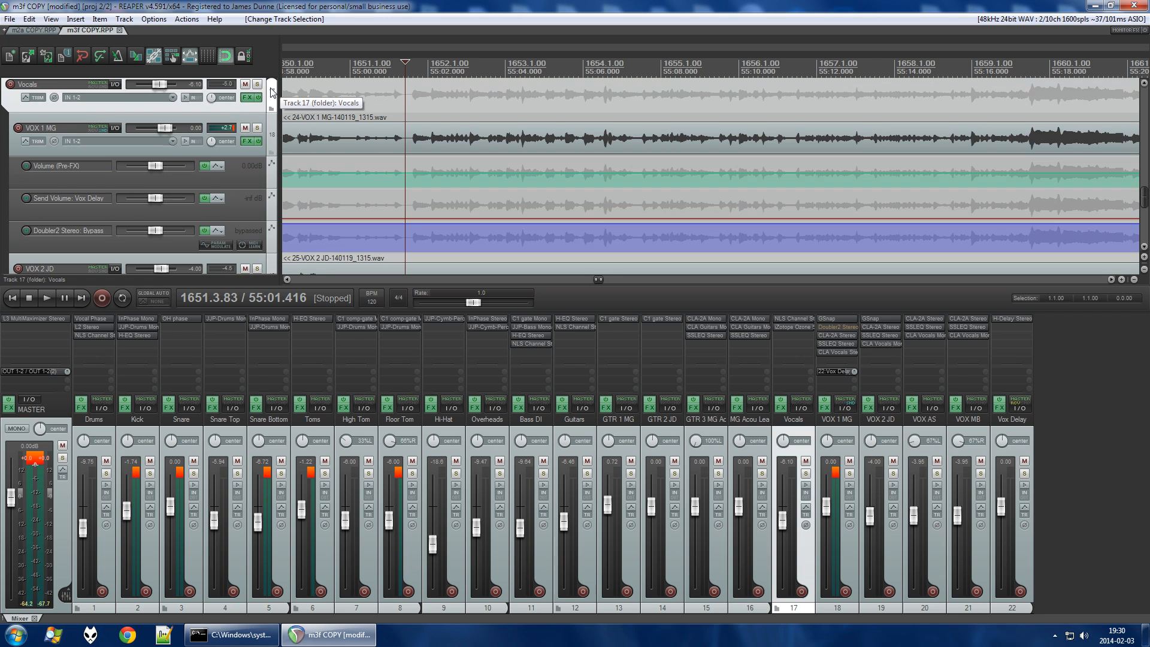
Compare the vocal waveforms around the Buddy Holly section in m2a COPY and m3f COPY.
click(34, 30)
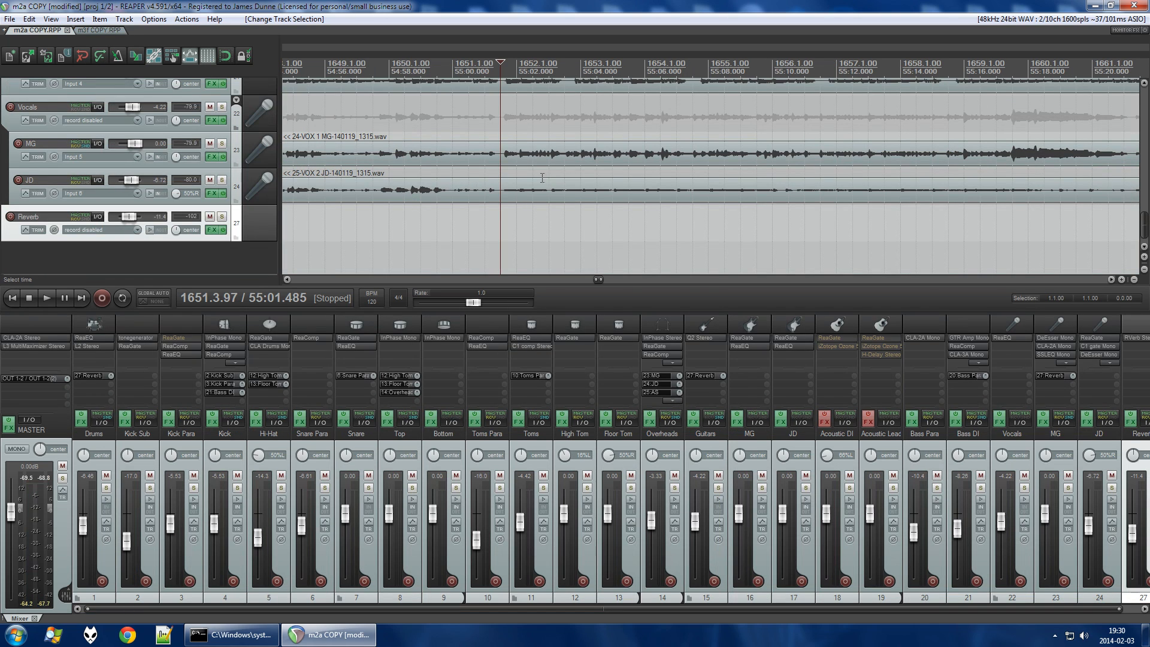
scroll(483, 107, down, 4)
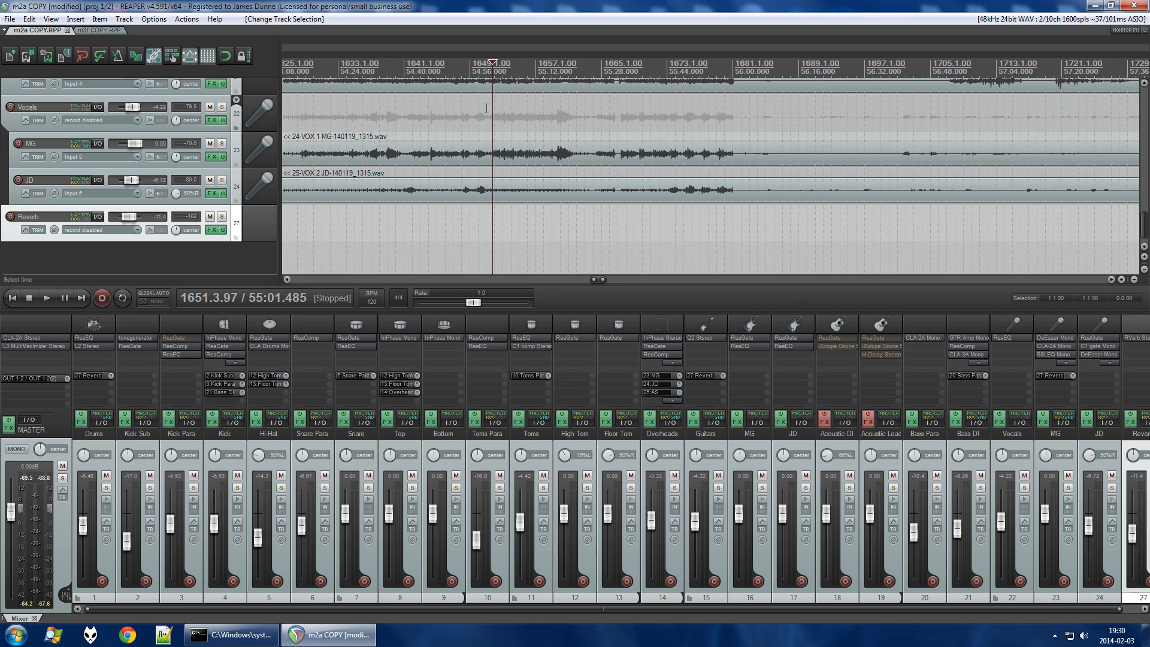
scroll(486, 108, down, 3)
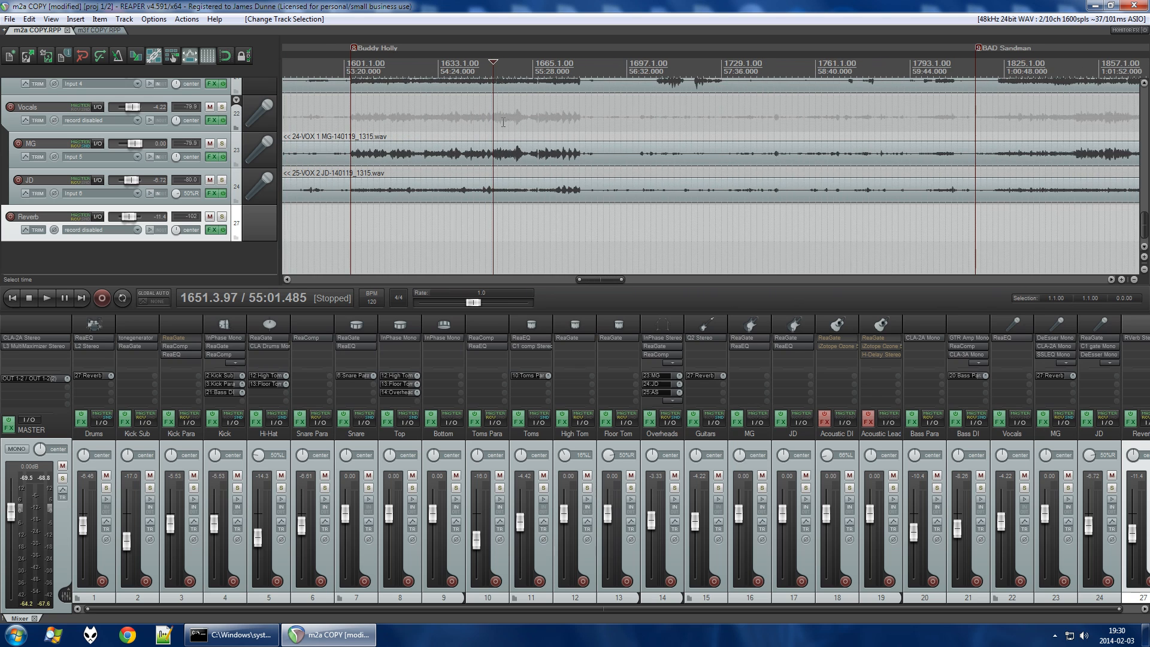
click(95, 30)
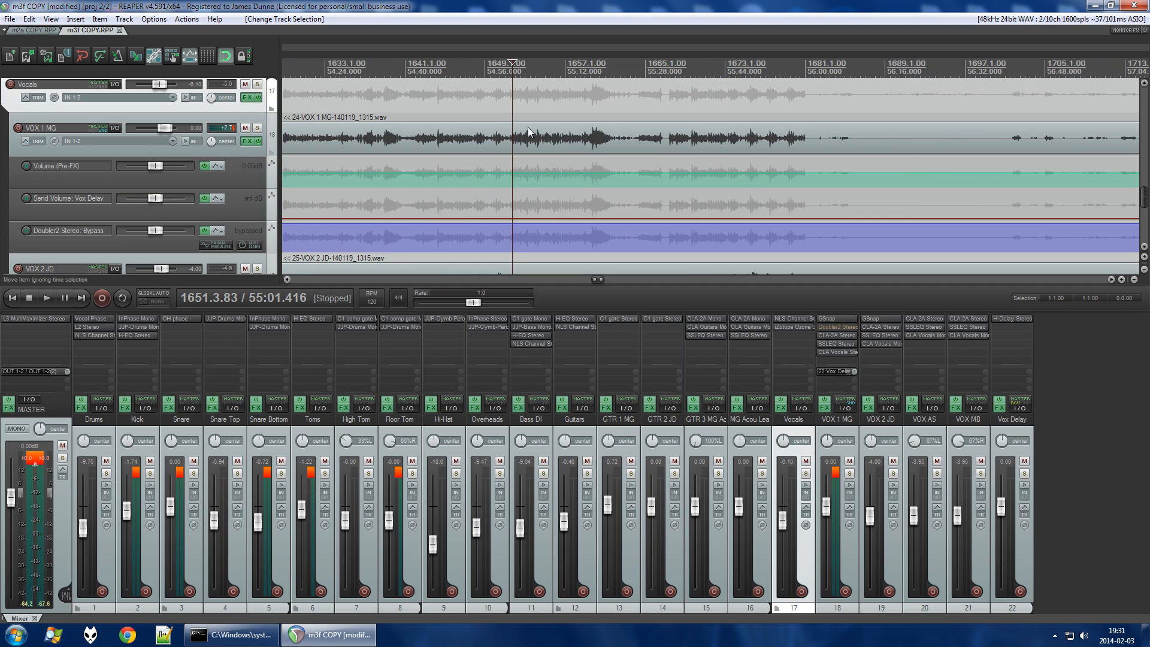
scroll(528, 127, down, 3)
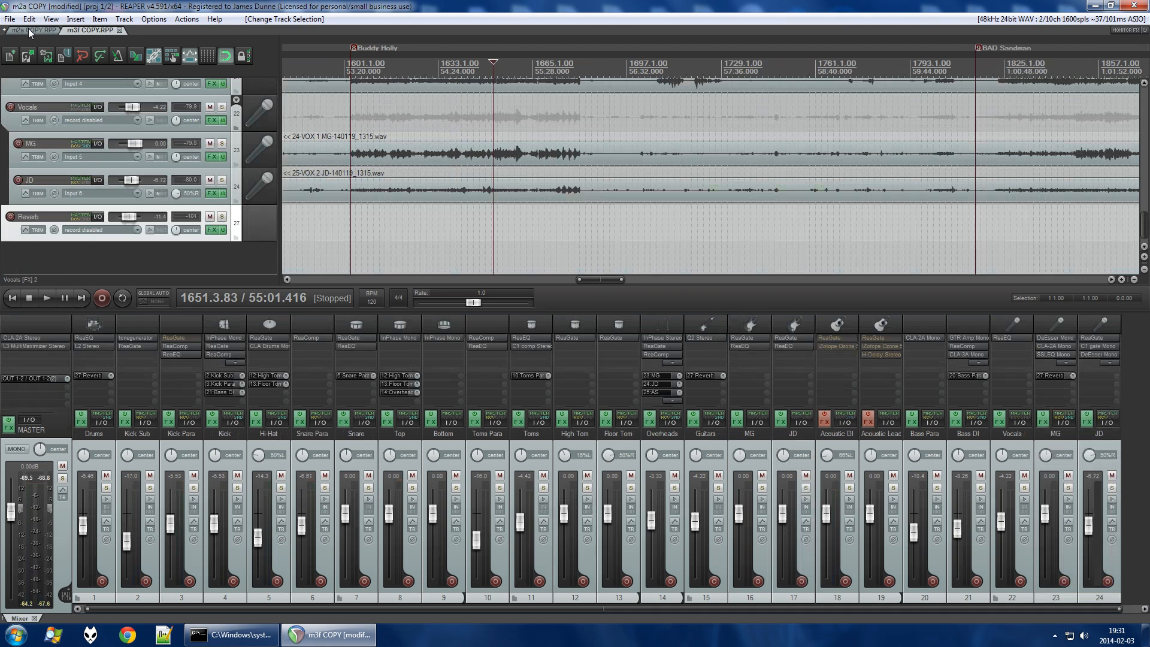
Select the Vocals track in m2a COPY and examine its waveforms around the edit cursor.
click(33, 30)
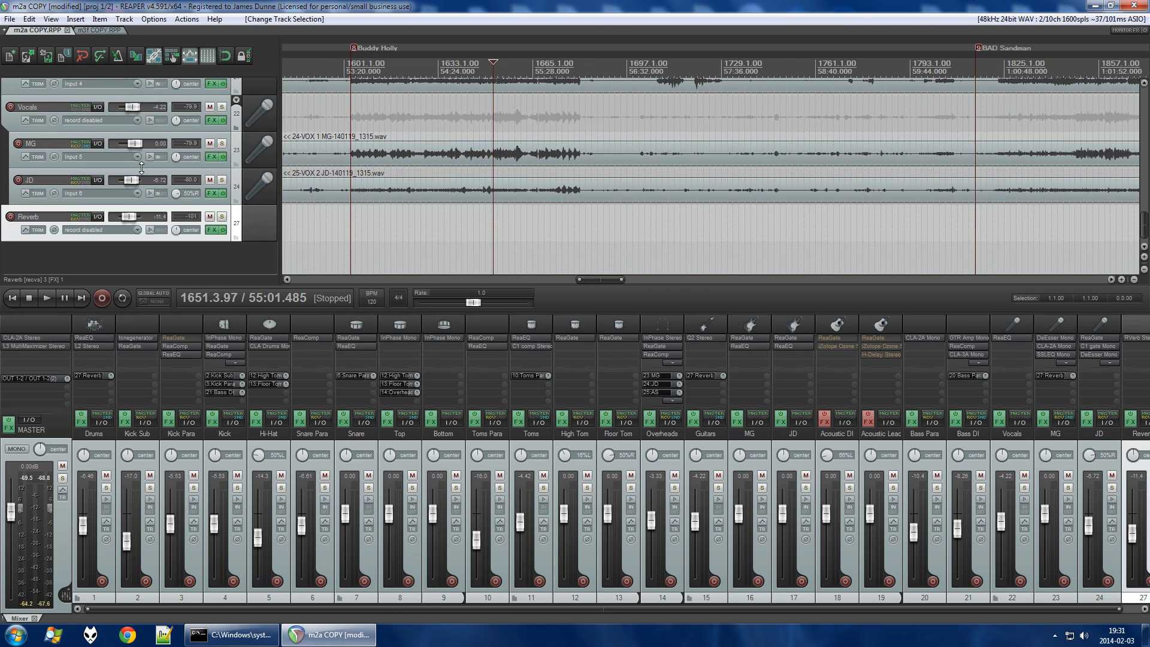
click(262, 108)
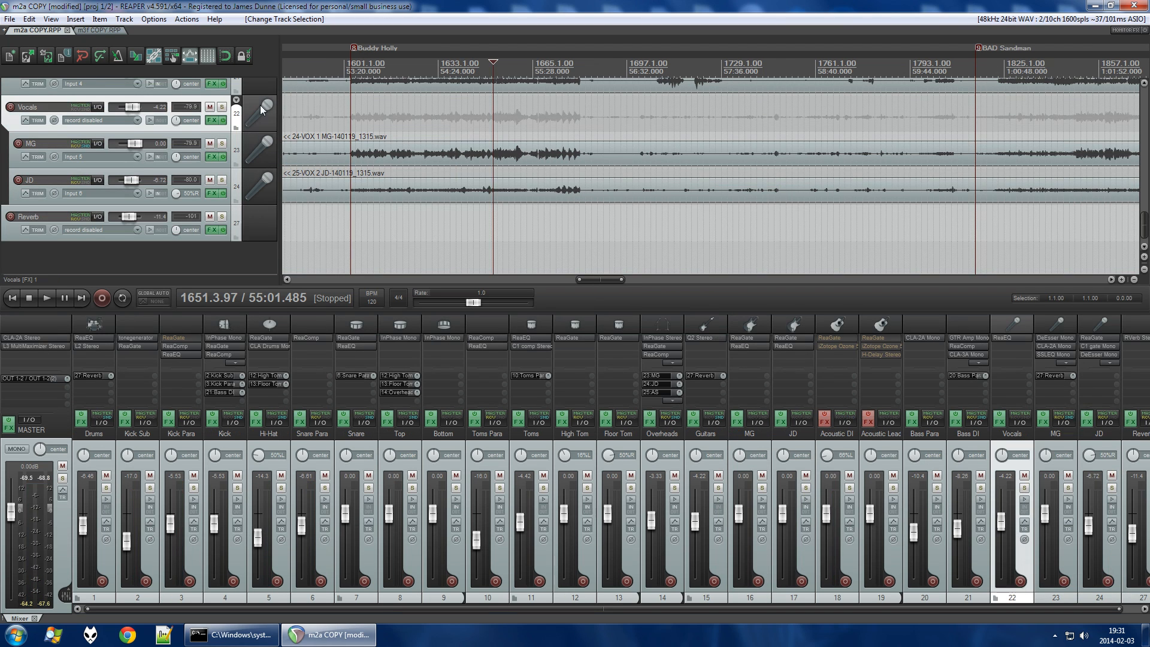
scroll(496, 173, up, 10)
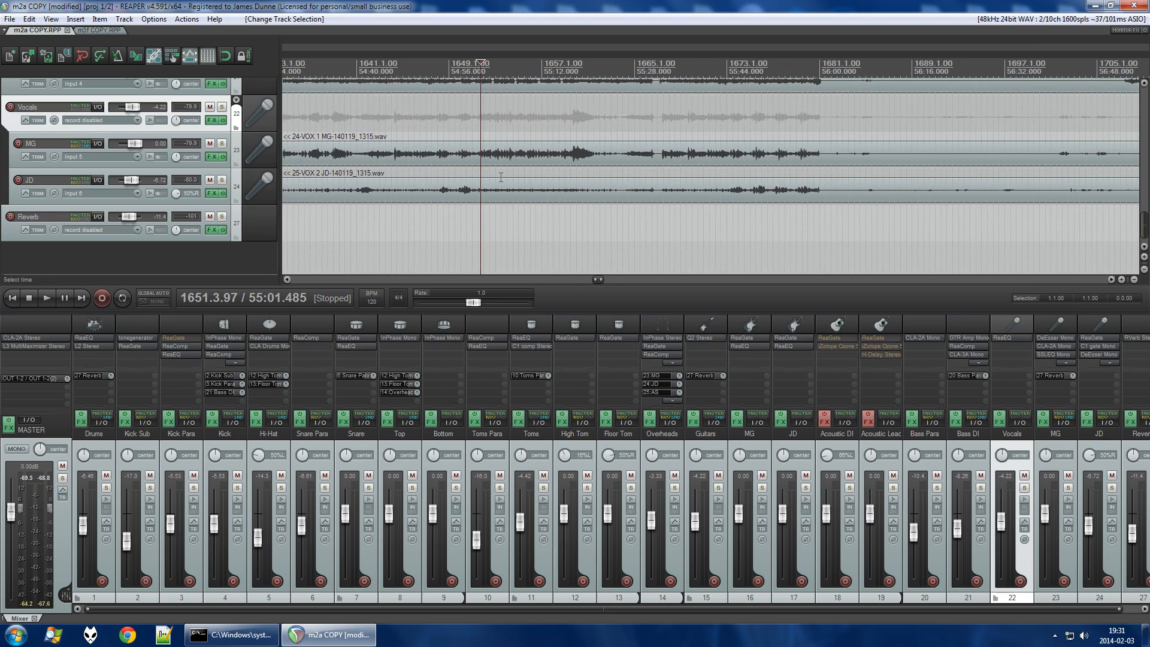
scroll(496, 172, down, 2)
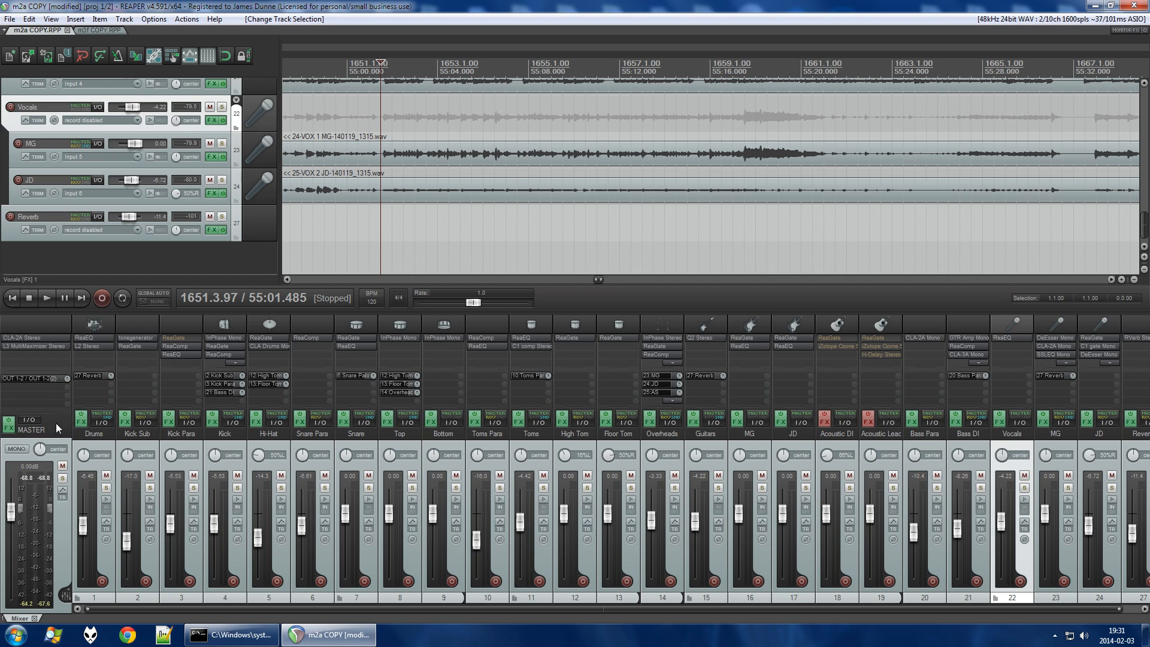
Reset the master track's clipped peak meter in the m3f COPY project.
click(99, 29)
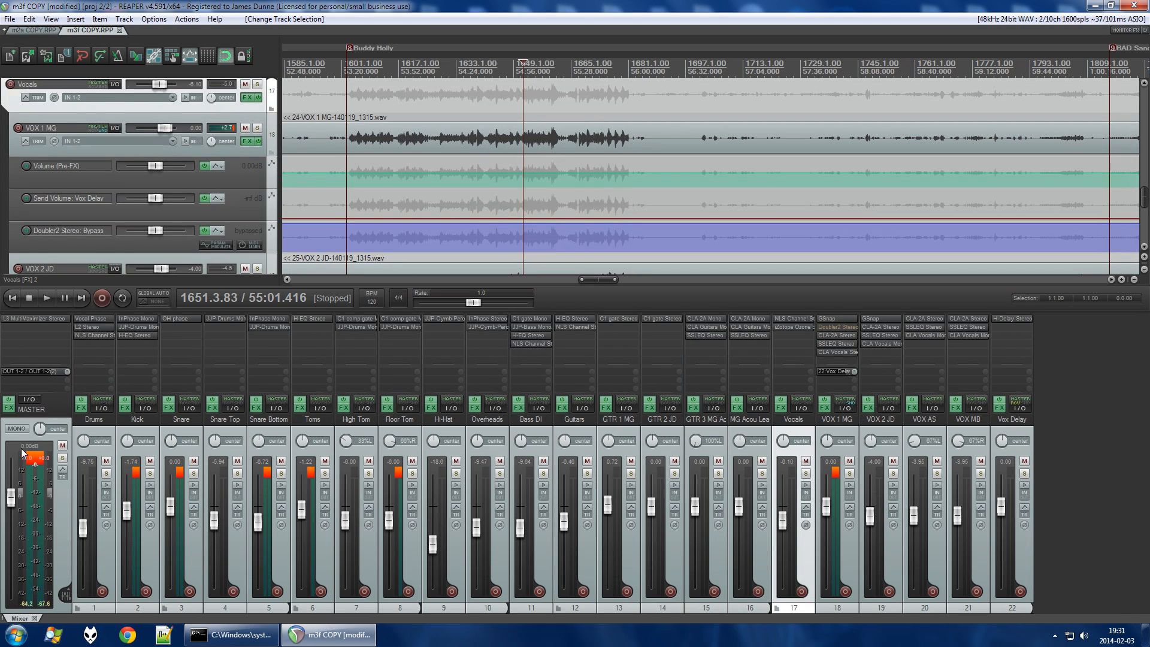
click(38, 466)
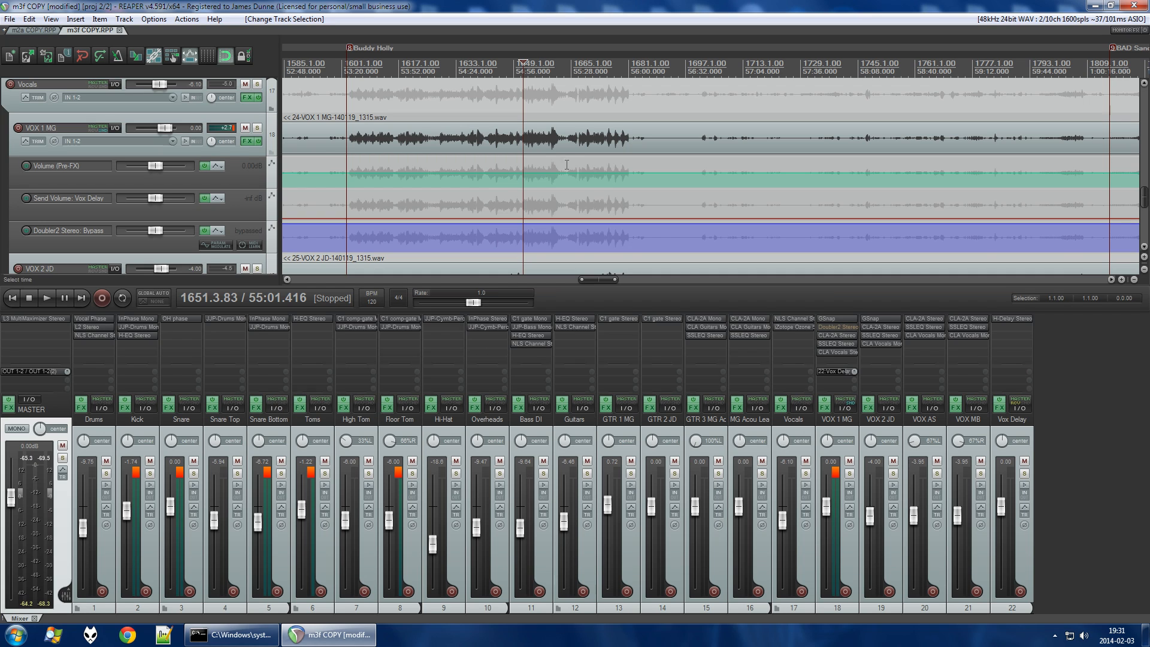
Play the full m2a COPY mix from the edit cursor to audition it, and stop playback.
click(34, 30)
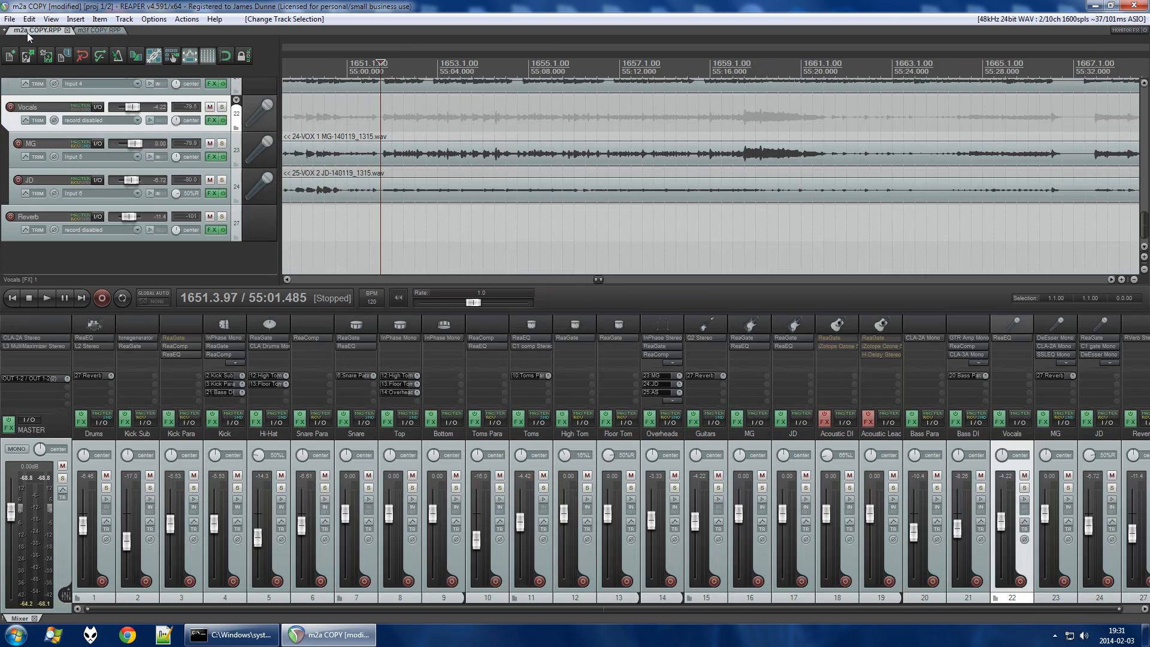
scroll(483, 152, down, 1)
key(space)
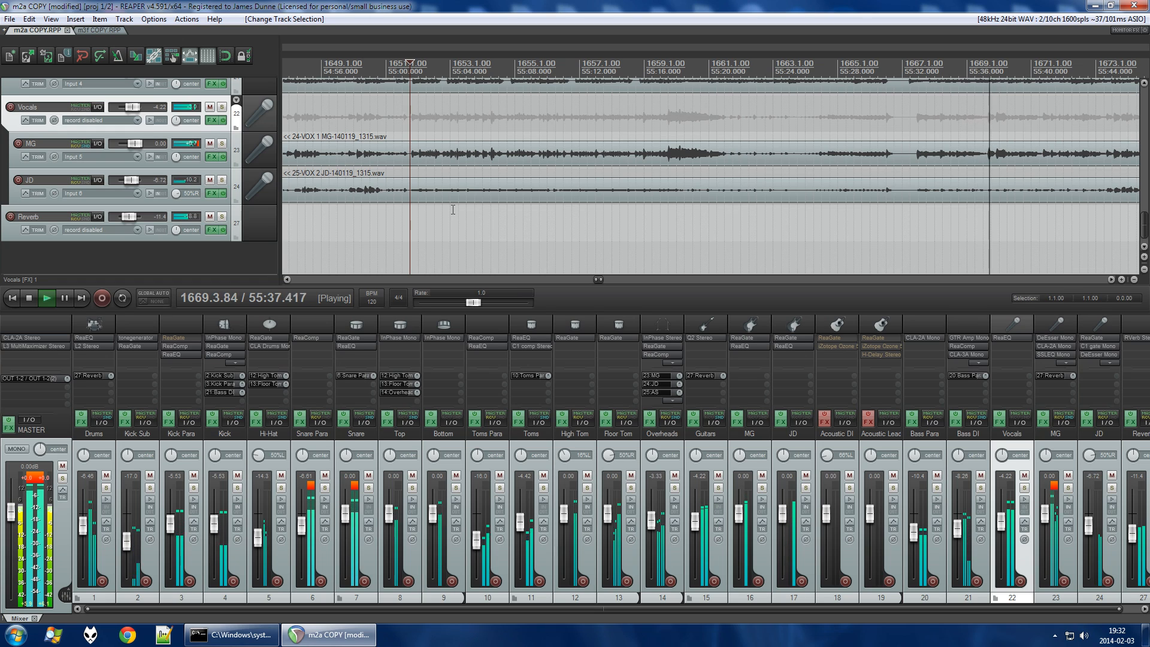
key(space)
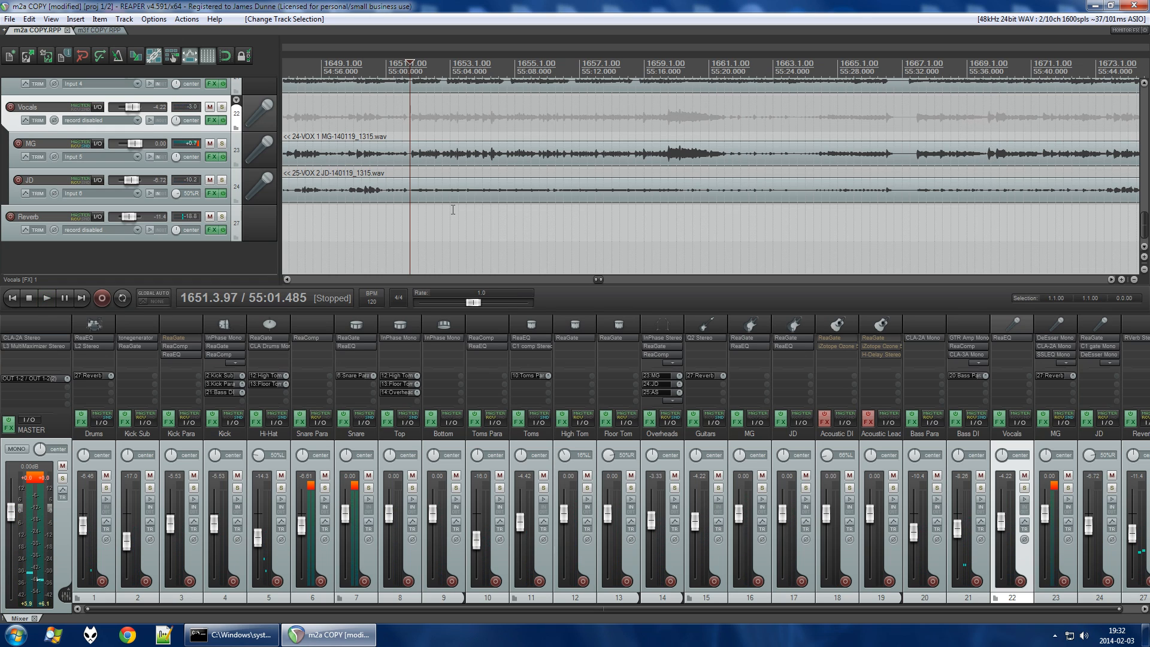
Examine the VOX 1 MG waveform closely around the edit cursor in the m3f COPY project.
click(92, 29)
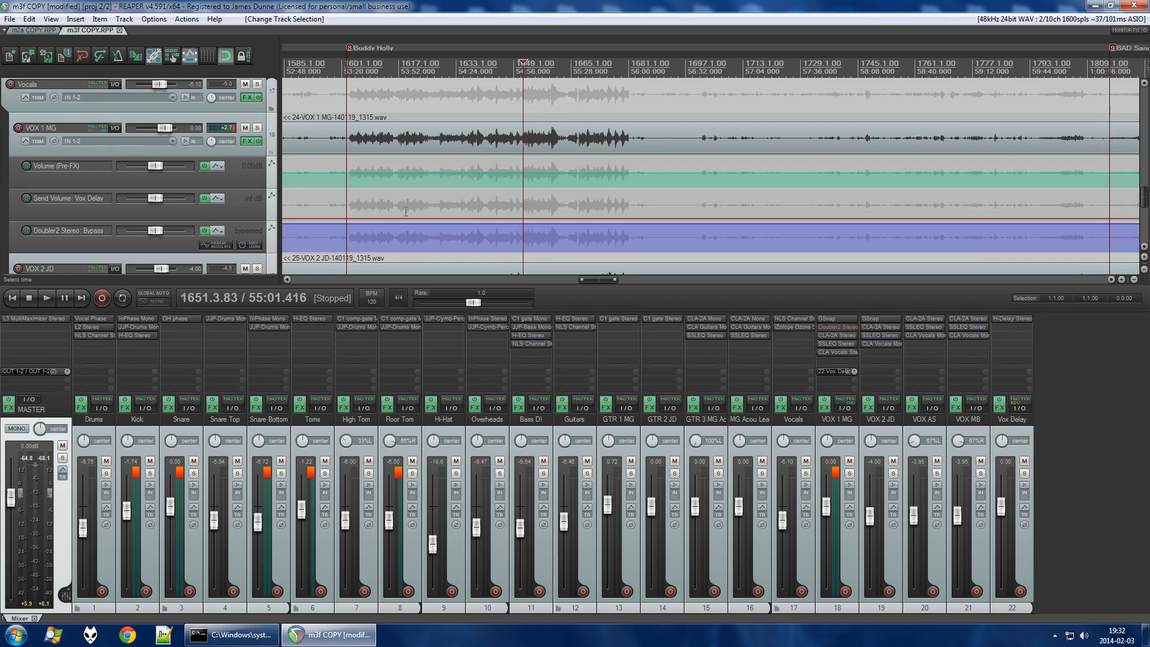
scroll(510, 197, up, 10)
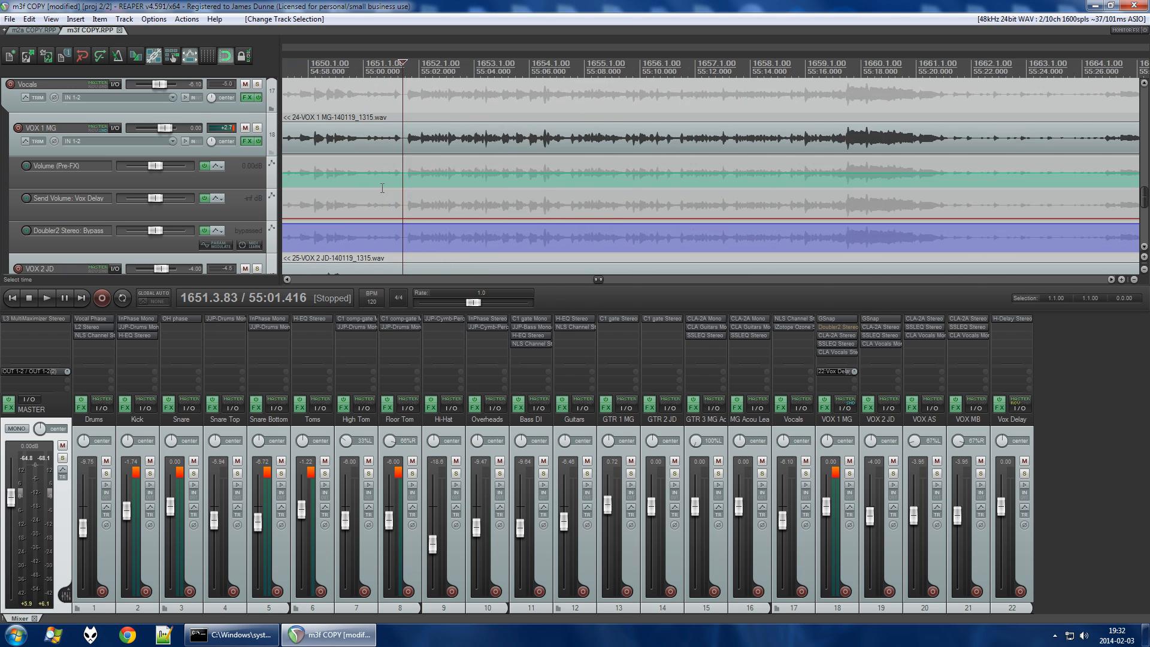
scroll(382, 187, up, 2)
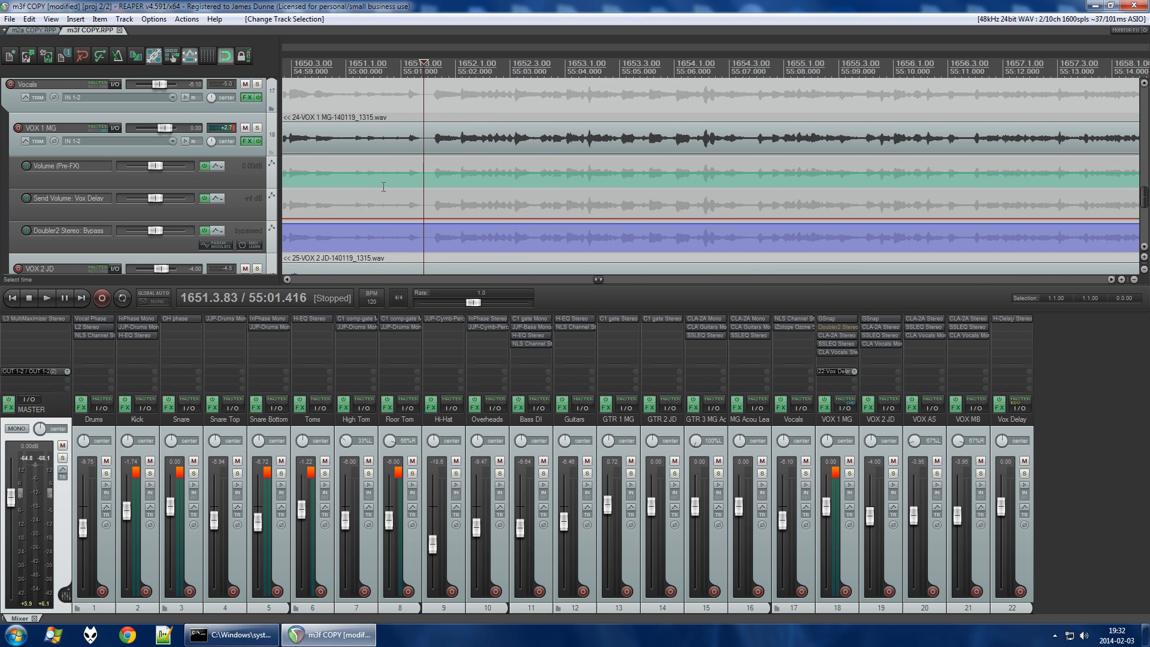
Solo the JD vocal track in m2a COPY, play it from the edit cursor, and stop playback.
click(31, 29)
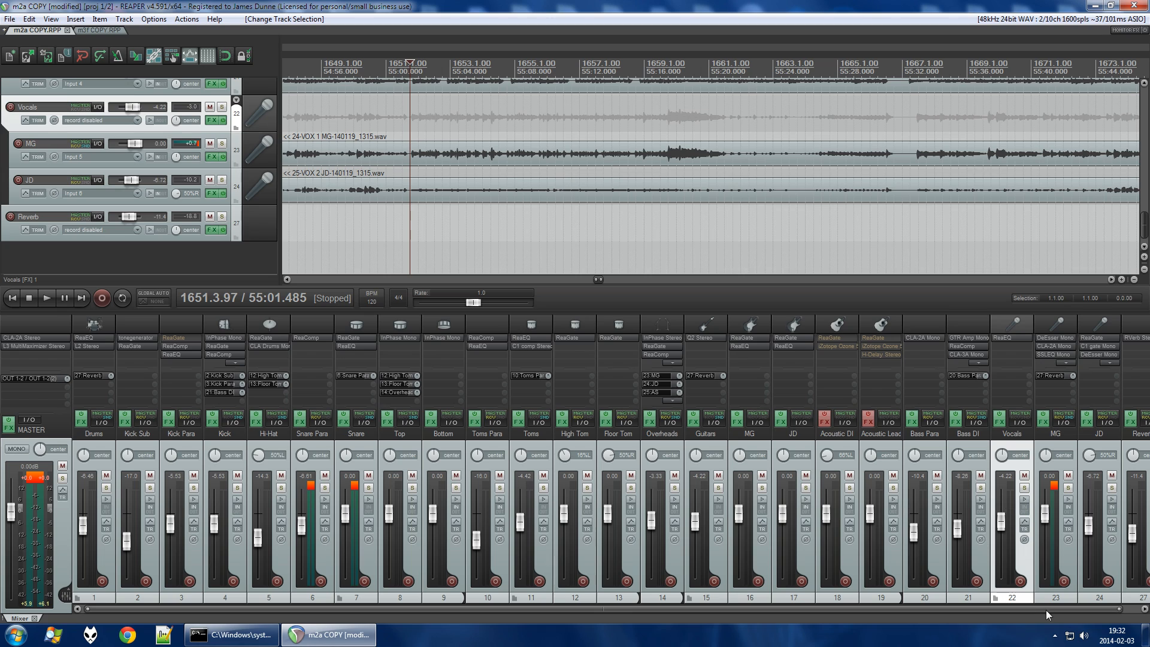
click(1109, 468)
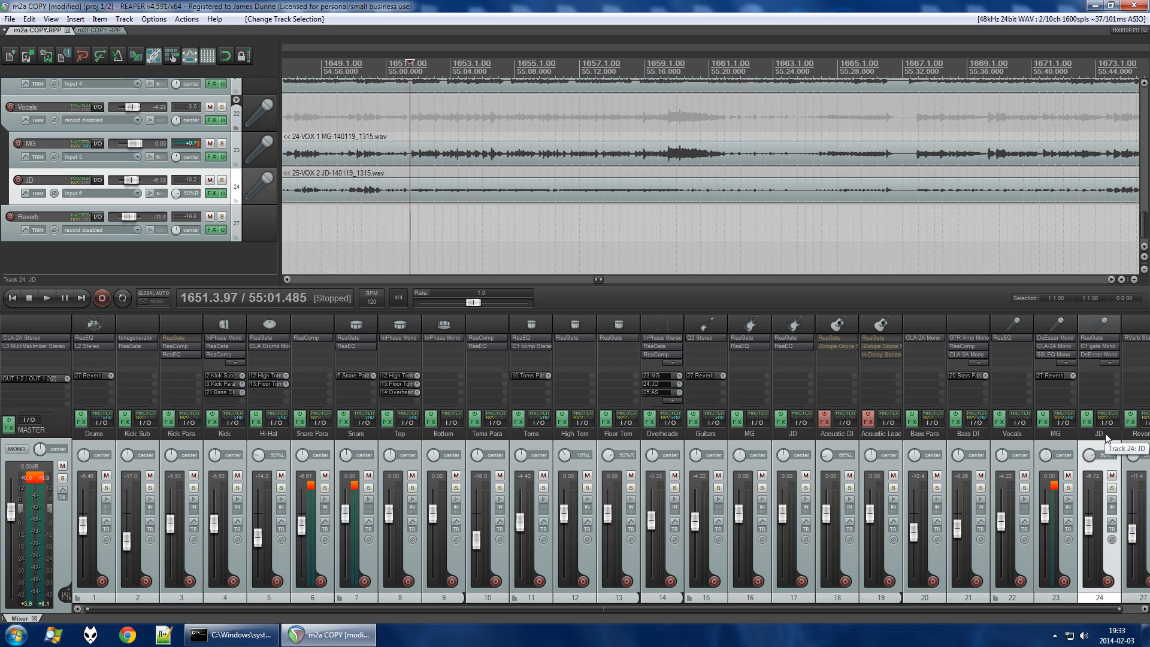
click(221, 180)
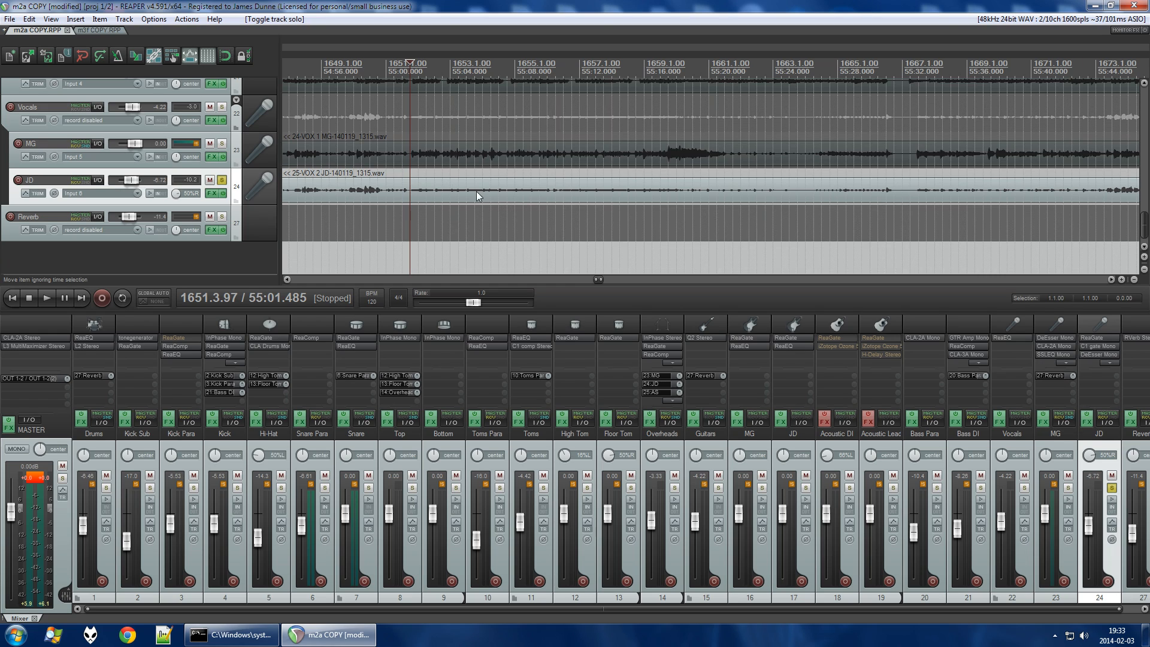
key(space)
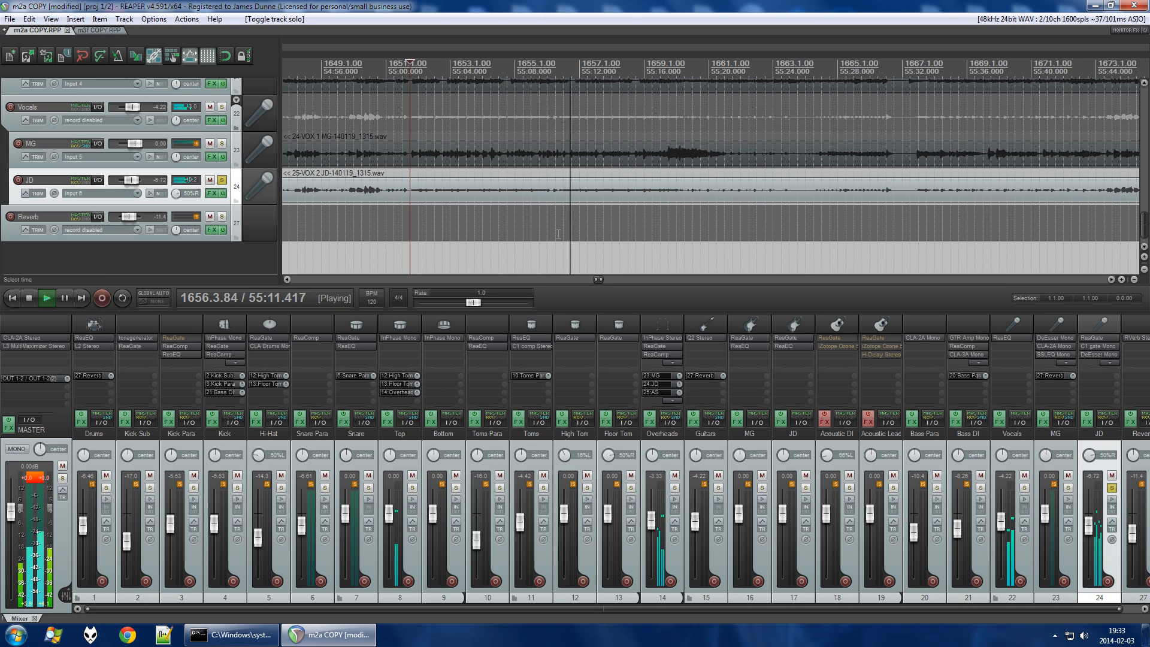
key(space)
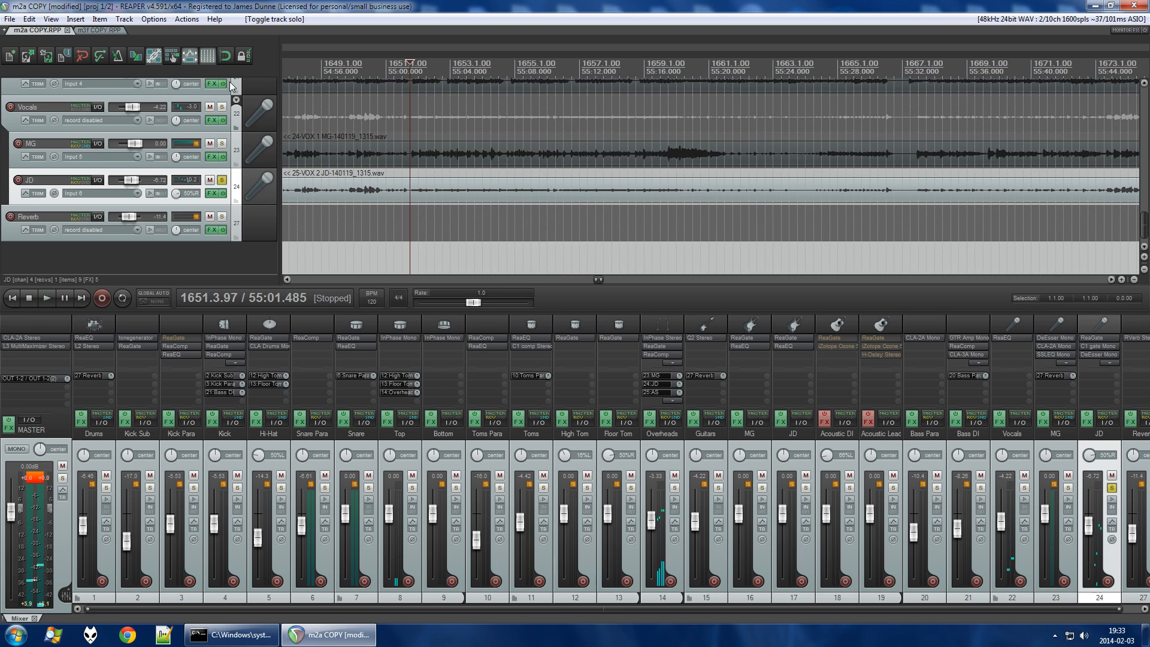
Examine the mute envelope of the VOX 2 JD track in m3f COPY, across the whole show and closely within the Holiday section.
click(94, 30)
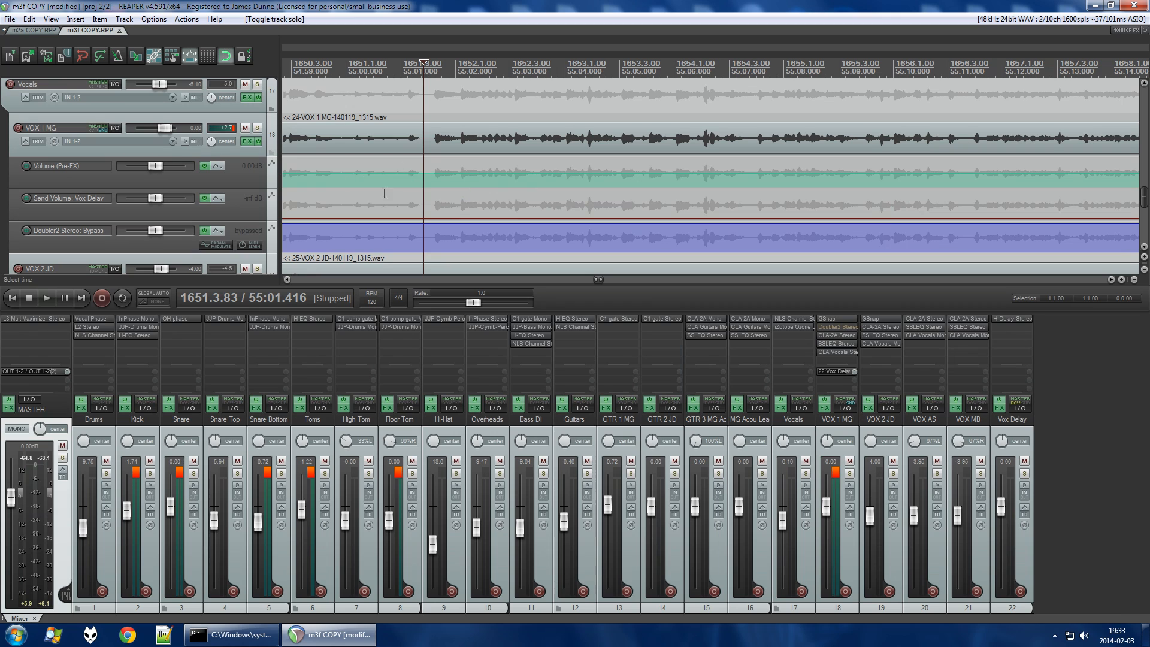
scroll(270, 219, down, 5)
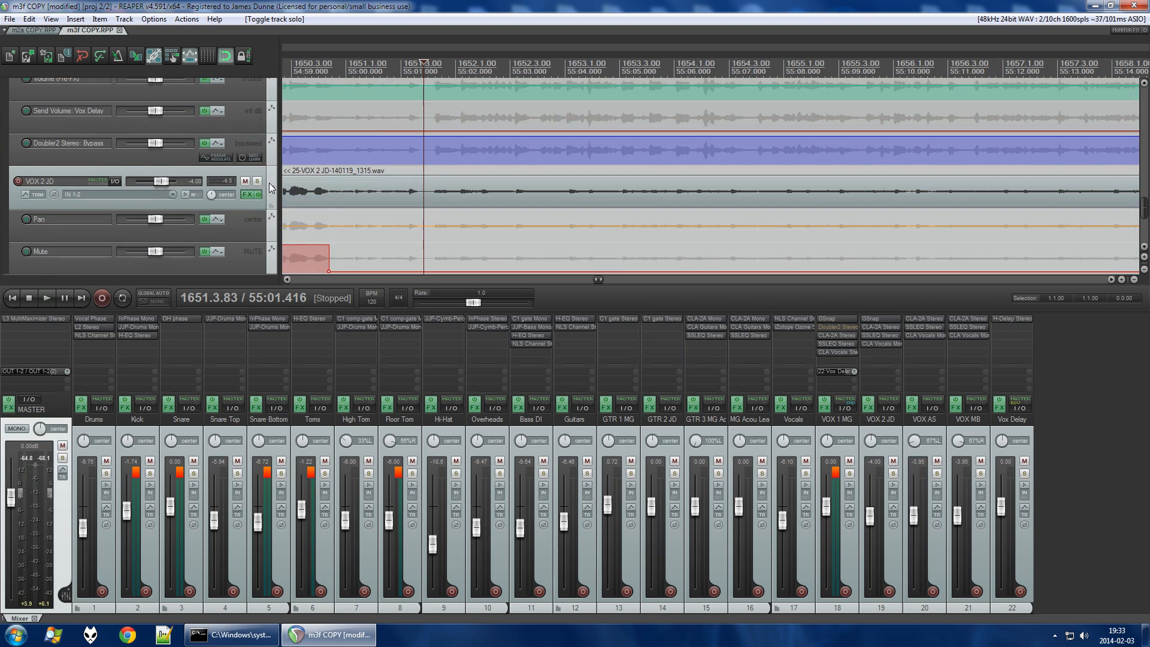
click(270, 219)
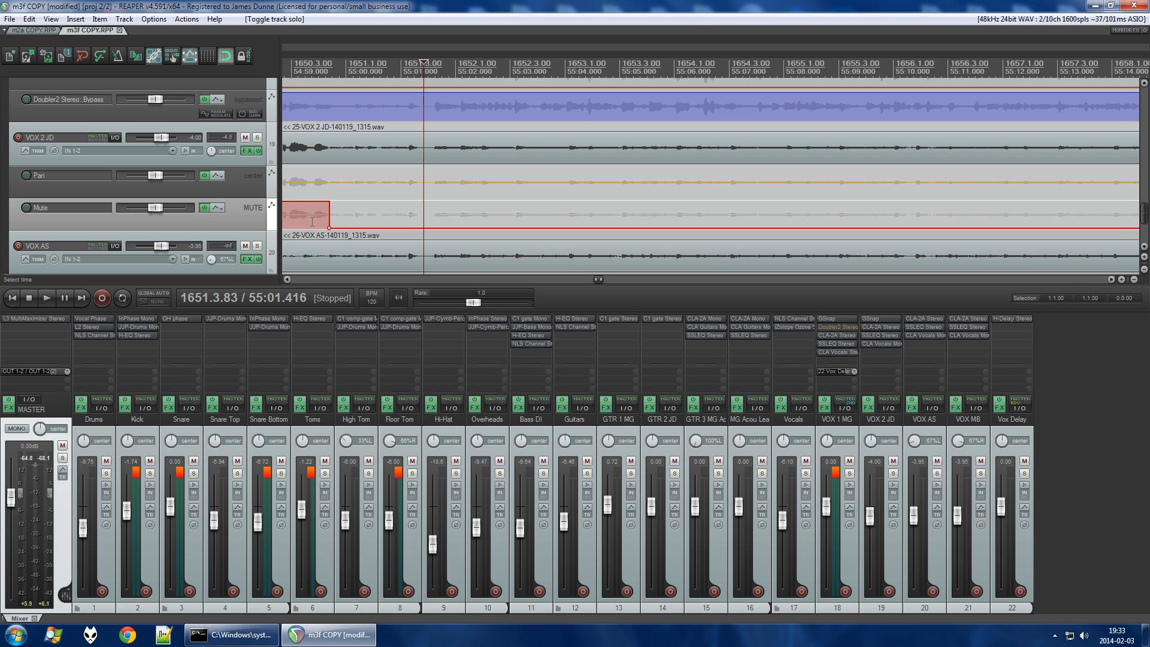
scroll(428, 218, down, 6)
scroll(428, 218, down, 8)
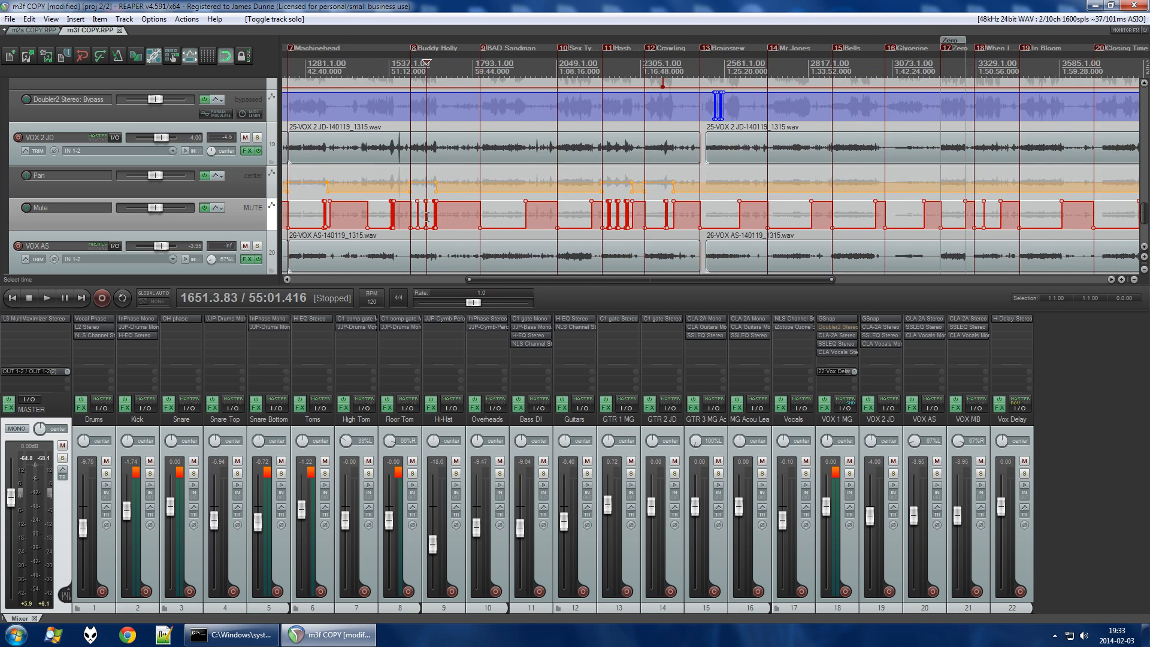
click(272, 145)
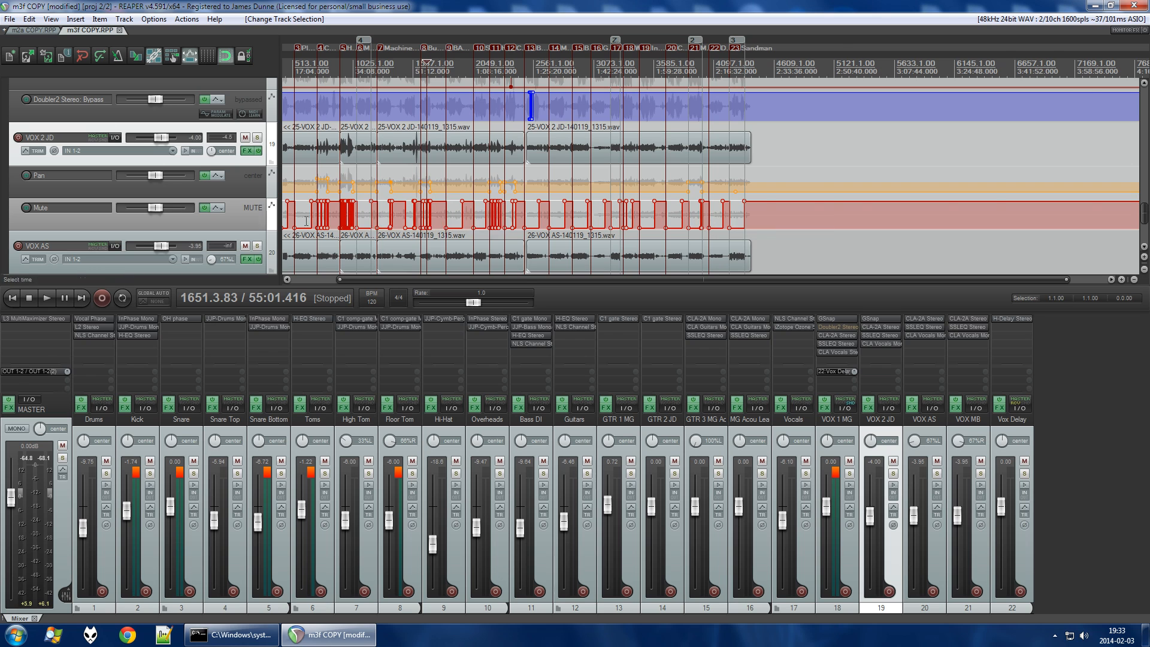
scroll(306, 221, up, 5)
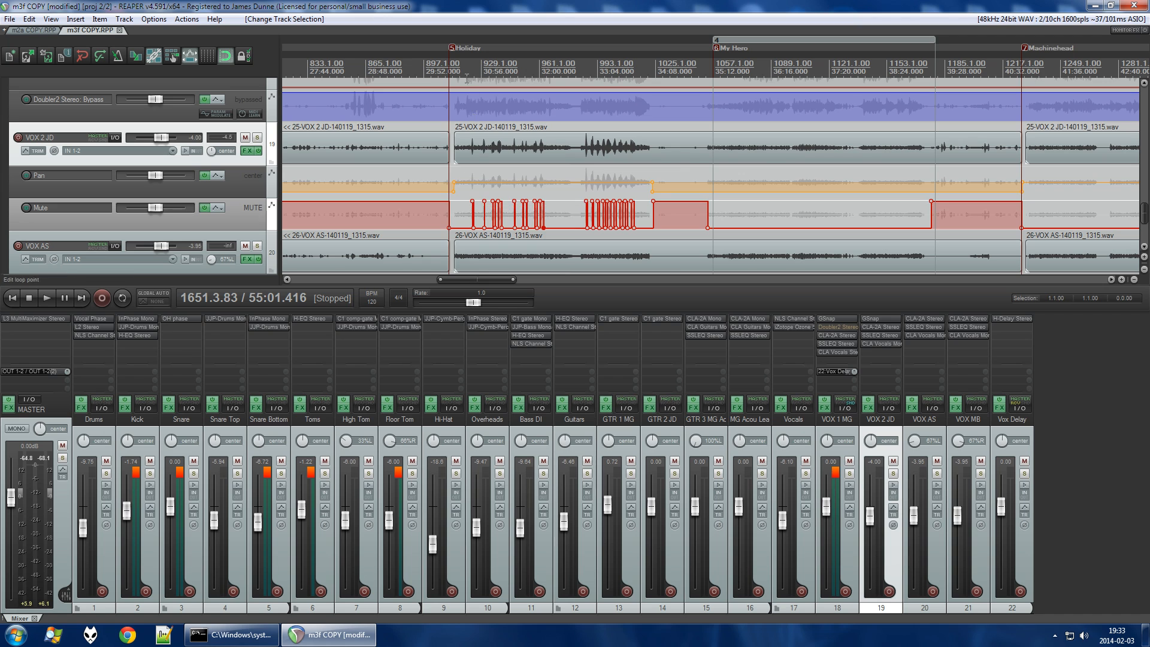
scroll(455, 213, up, 6)
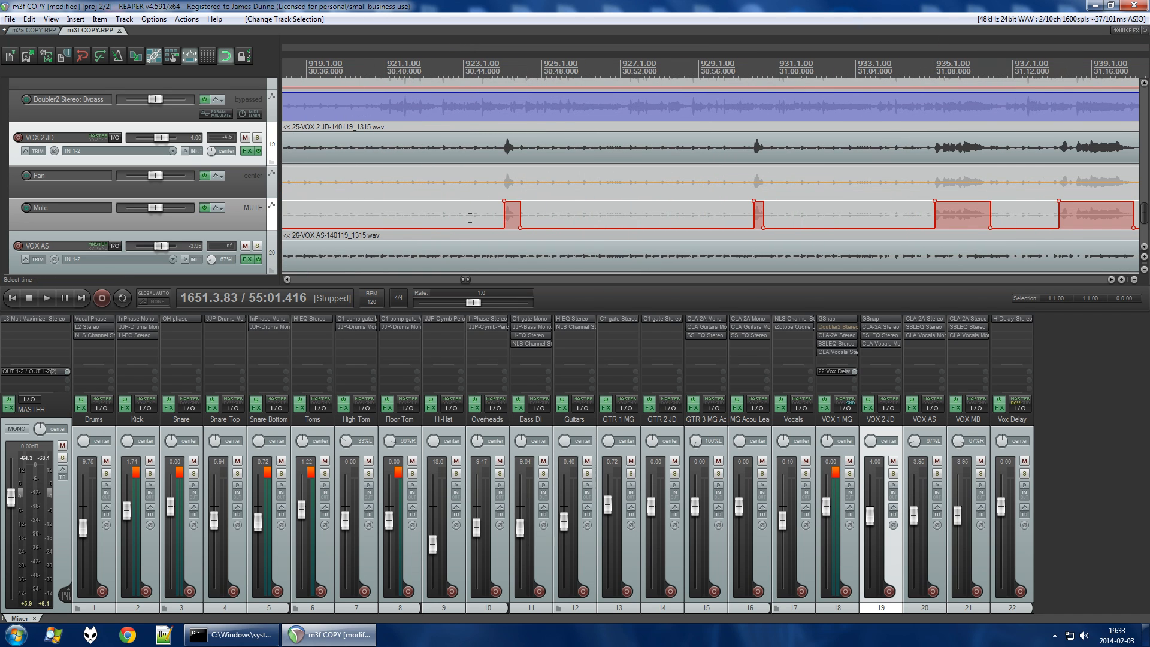
Solo the VOX 2 JD track in m3f COPY and play it from about 32:51, just before a backing-vocal phrase in Holiday.
scroll(469, 217, down, 5)
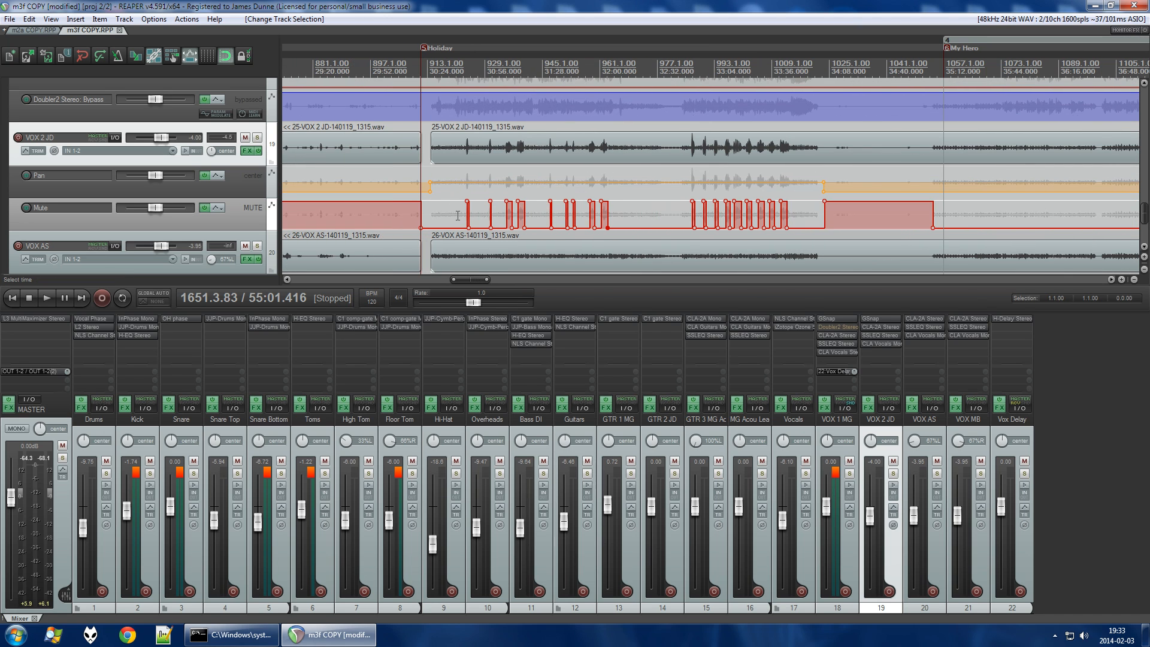
scroll(458, 216, down, 1)
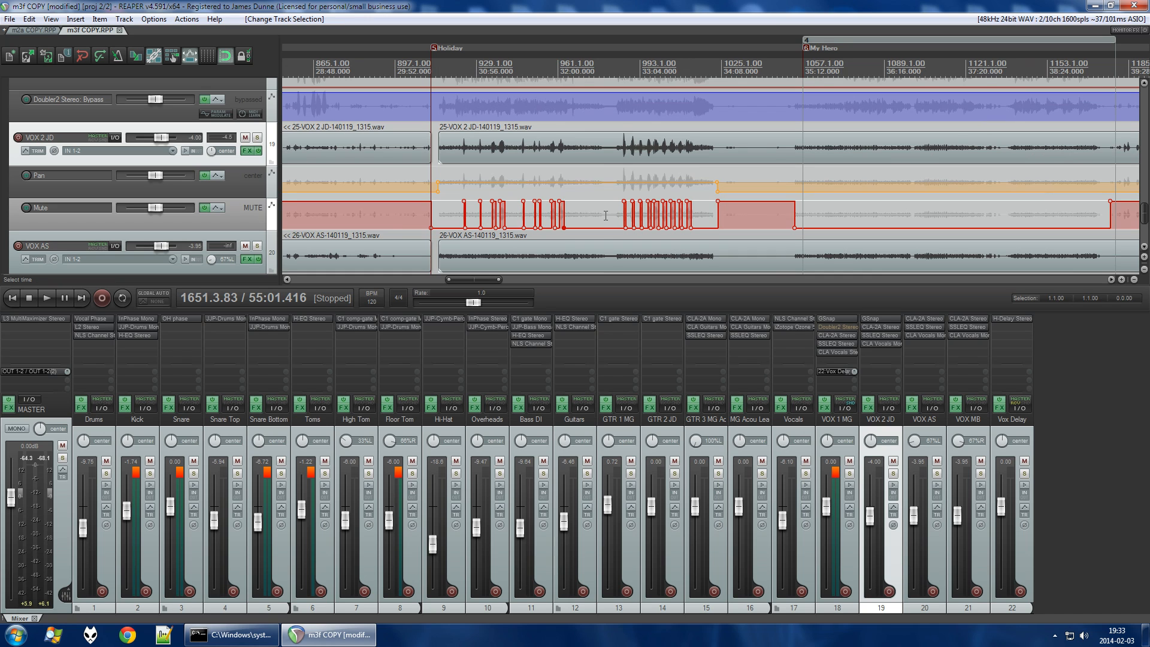
scroll(622, 218, up, 7)
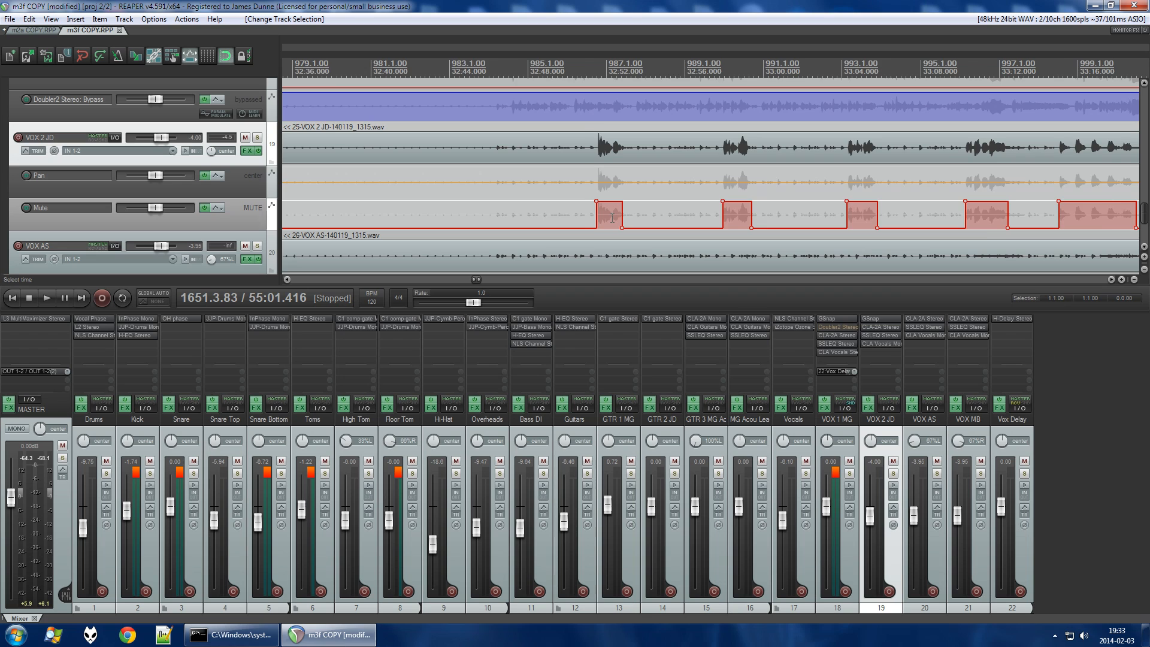
click(577, 64)
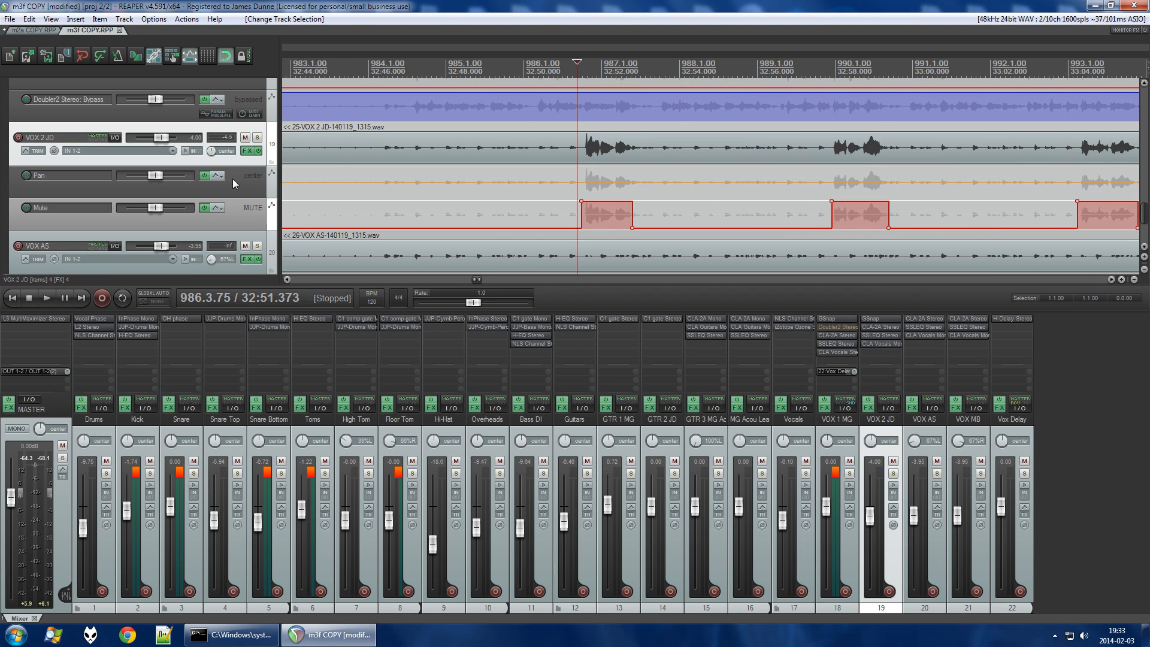
click(258, 138)
key(space)
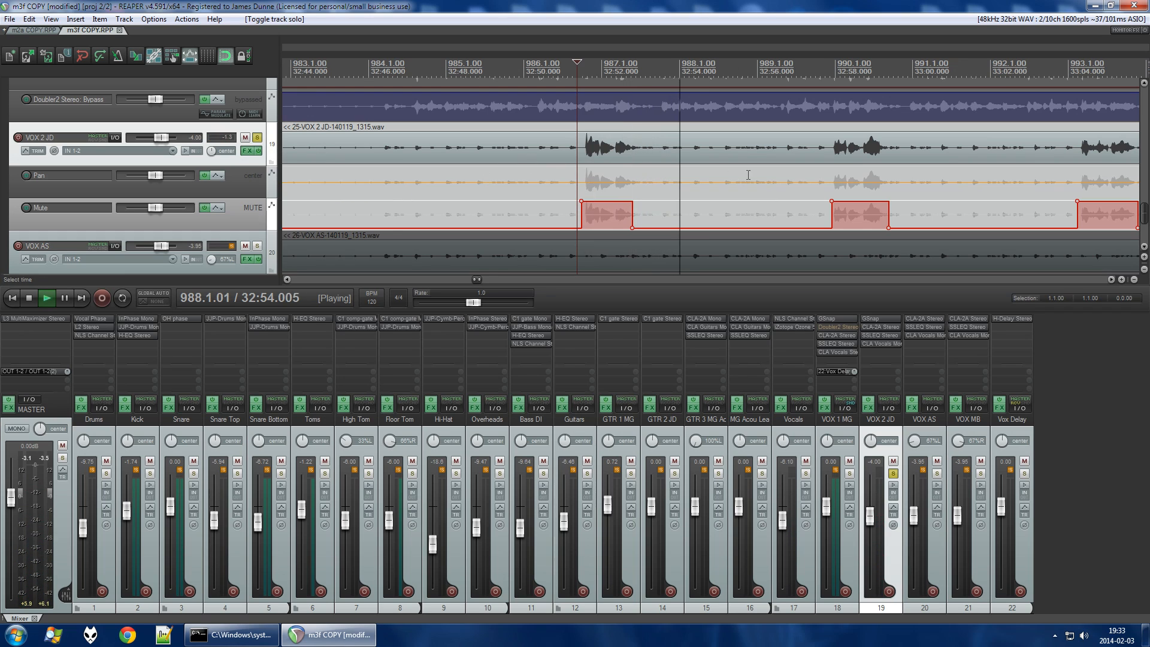
Move playback to just before the following VOX 2 JD phrase at about 32:57, stop it, and unsolo the track.
click(816, 81)
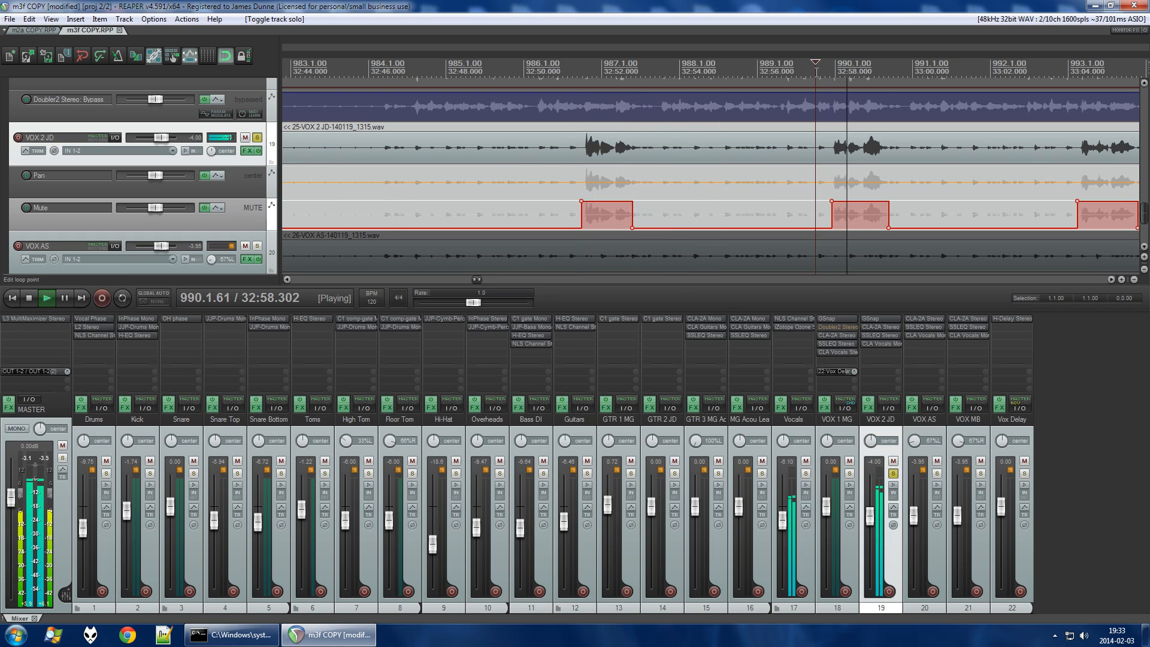
key(space)
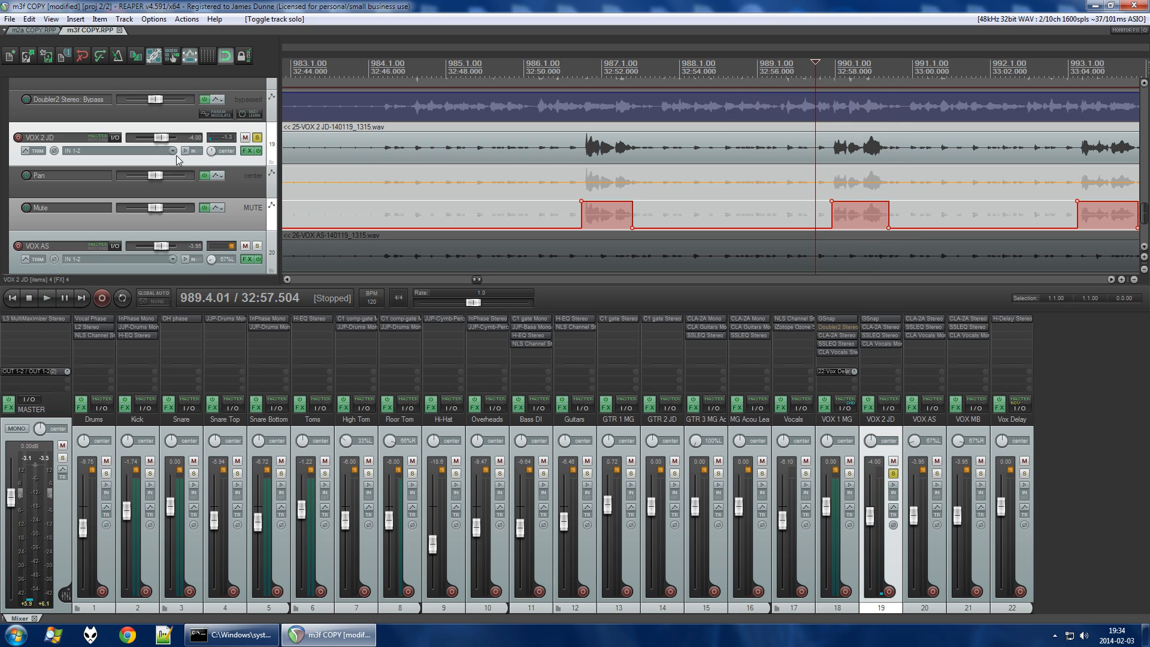
click(257, 138)
Solo the Vocals folder, play it from about 32:48 while following the VOX 2 JD mute envelope, and stop playback.
scroll(453, 183, down, 5)
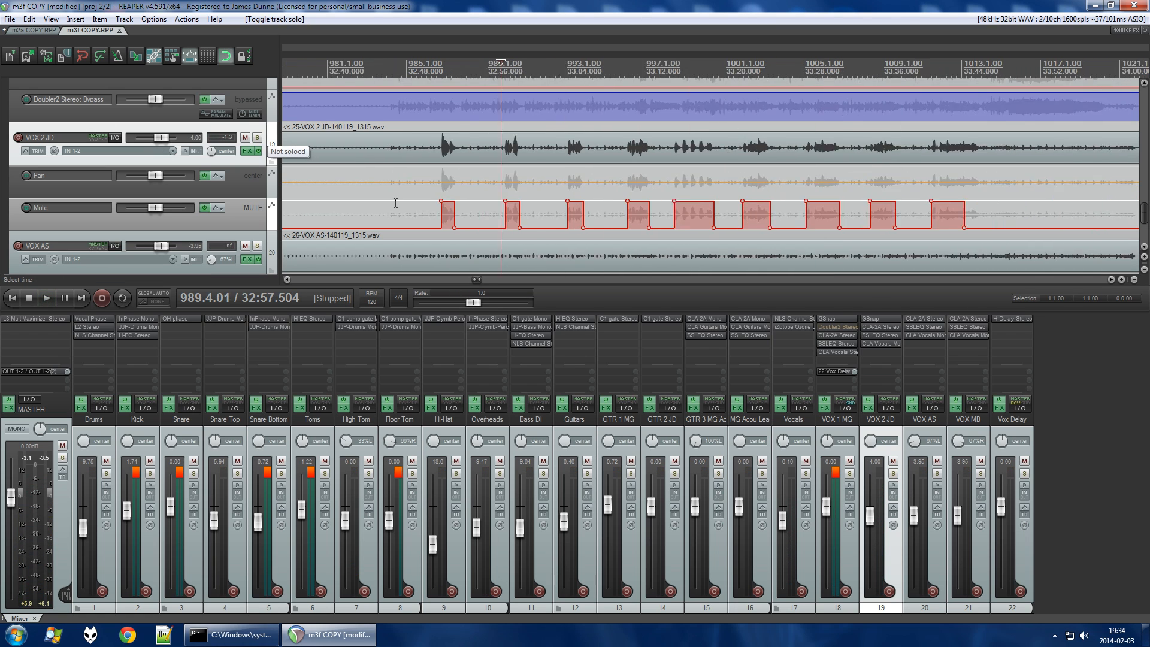
click(440, 179)
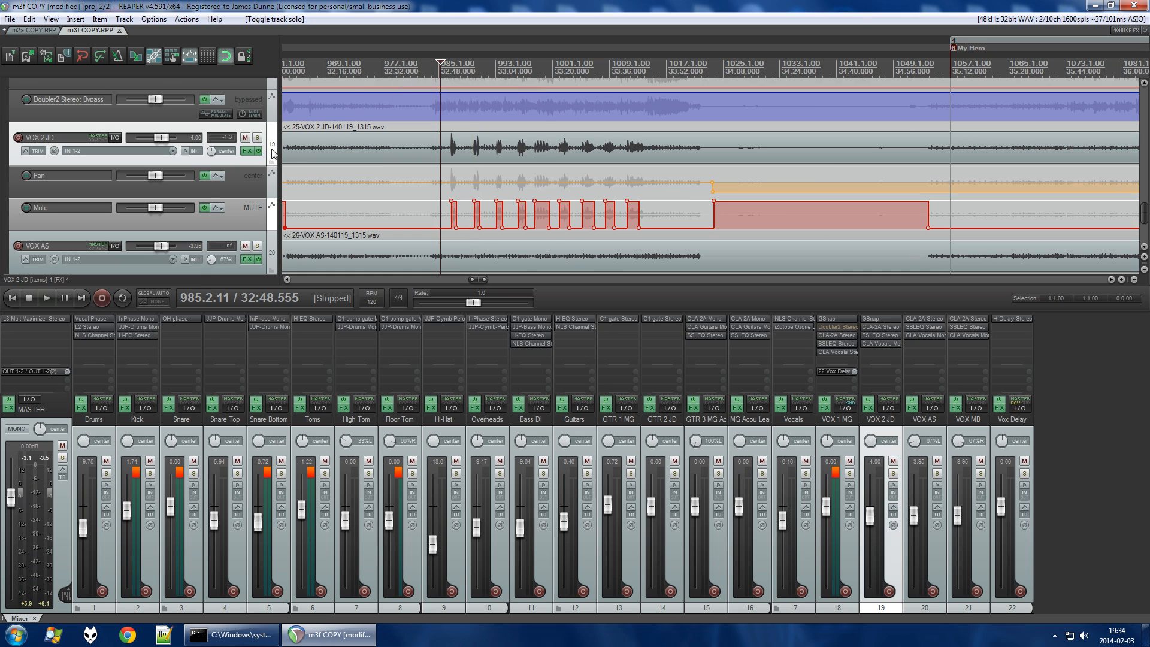
scroll(273, 137, up, 1)
scroll(272, 136, up, 2)
click(257, 84)
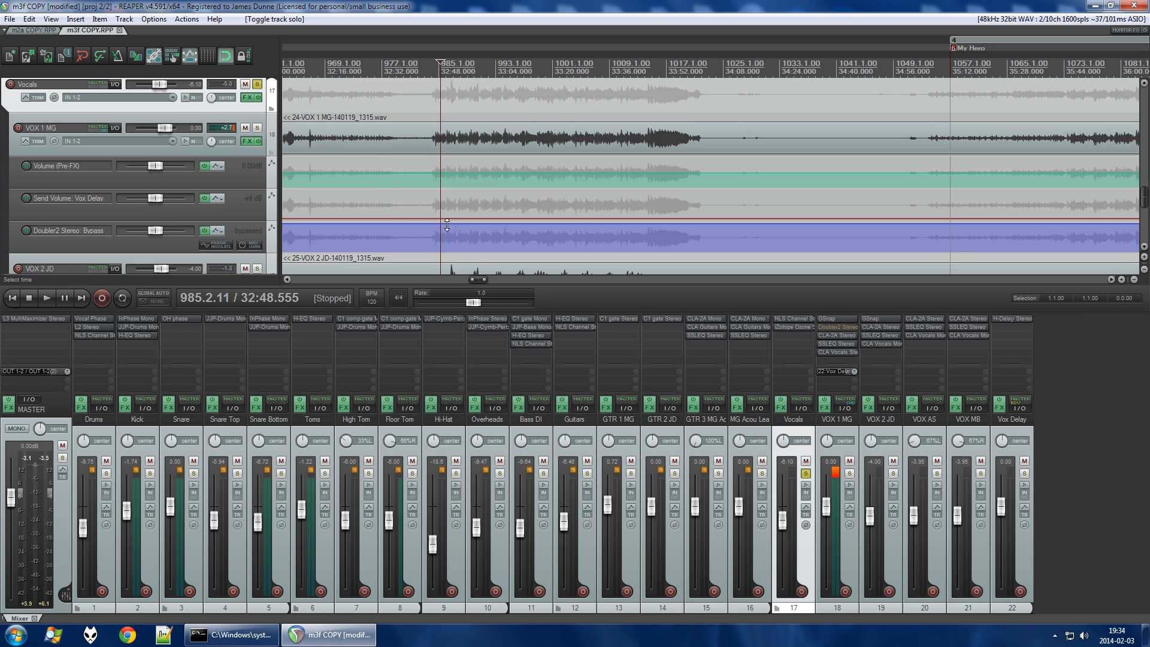
key(space)
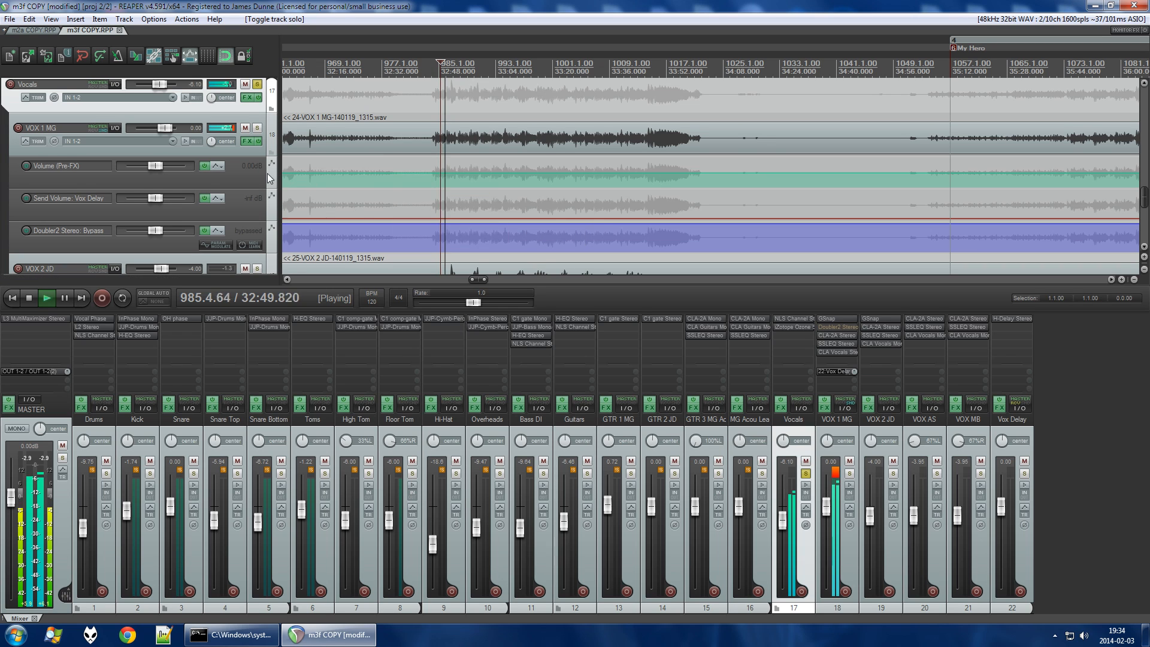
scroll(272, 189, down, 2)
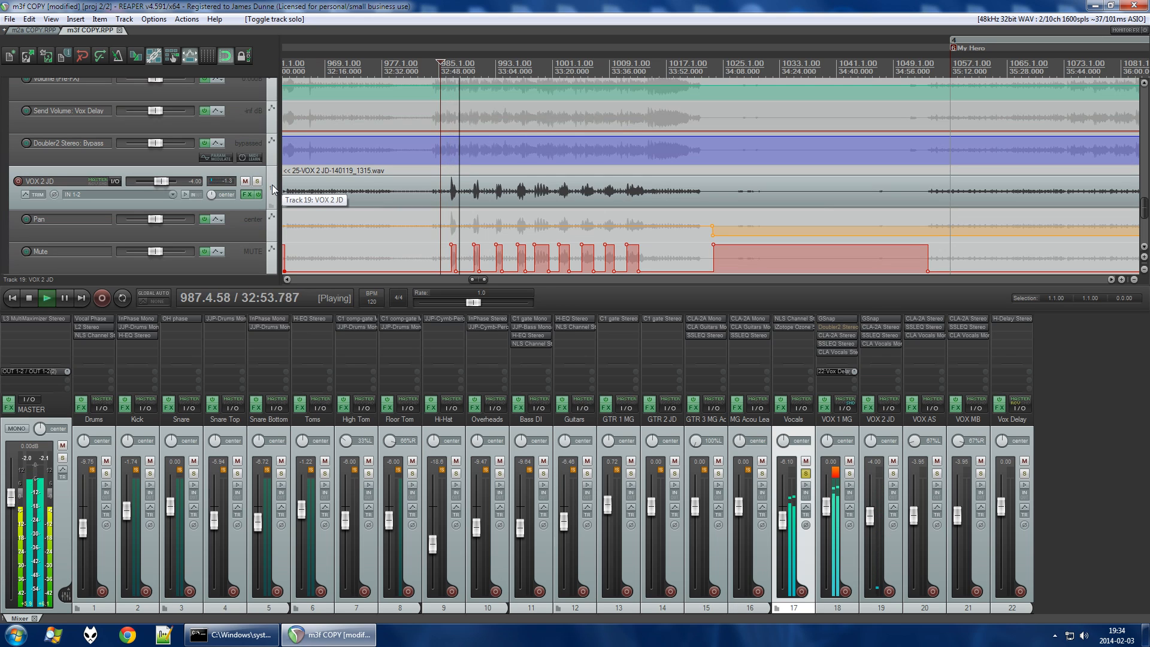
key(space)
Unsolo the Vocals folder track.
scroll(412, 204, down, 2)
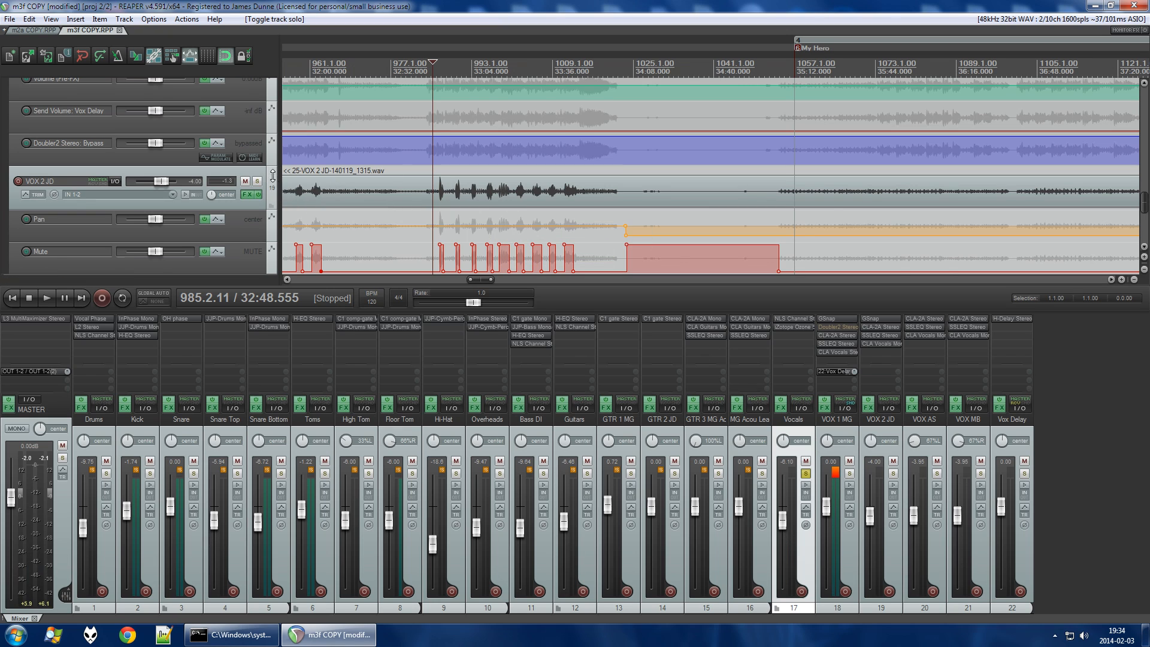
scroll(271, 152, up, 1)
scroll(270, 114, up, 2)
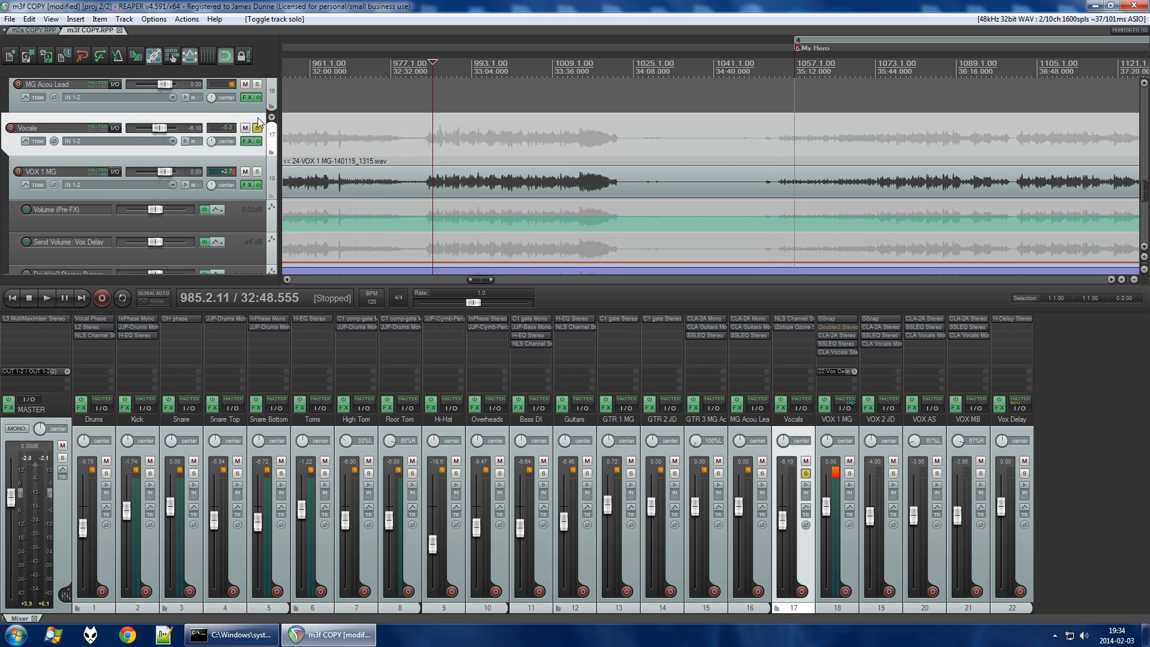
click(257, 127)
Place the edit cursor at about 55:01 in the Buddy Holly section of m3f COPY.
scroll(413, 201, down, 6)
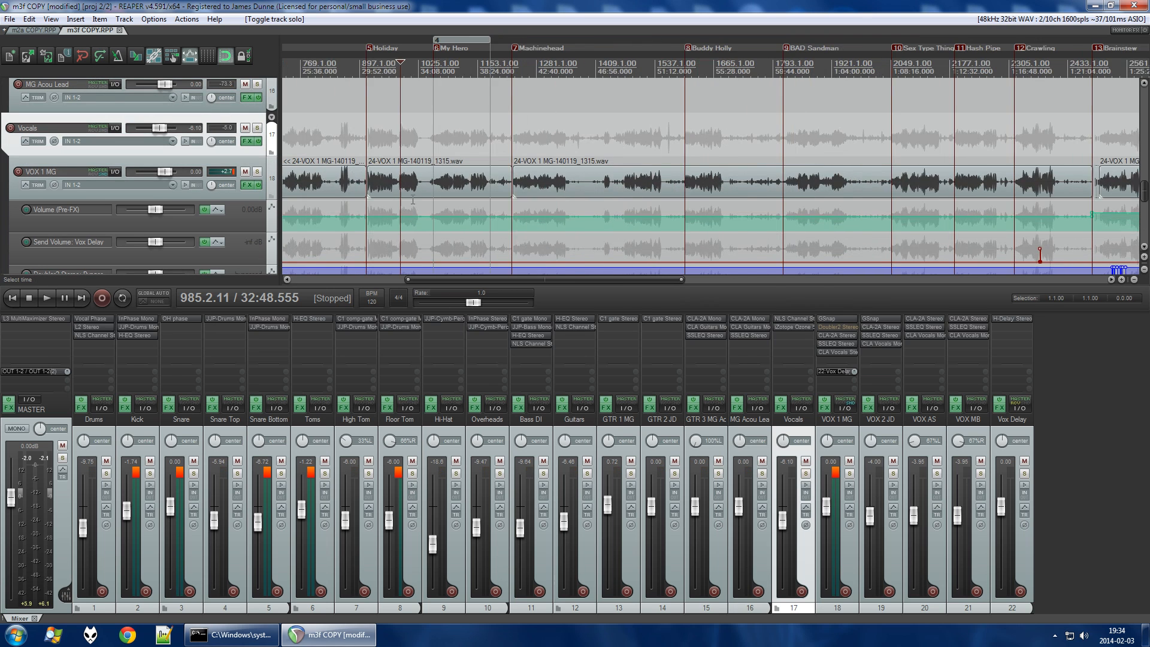
scroll(467, 199, up, 6)
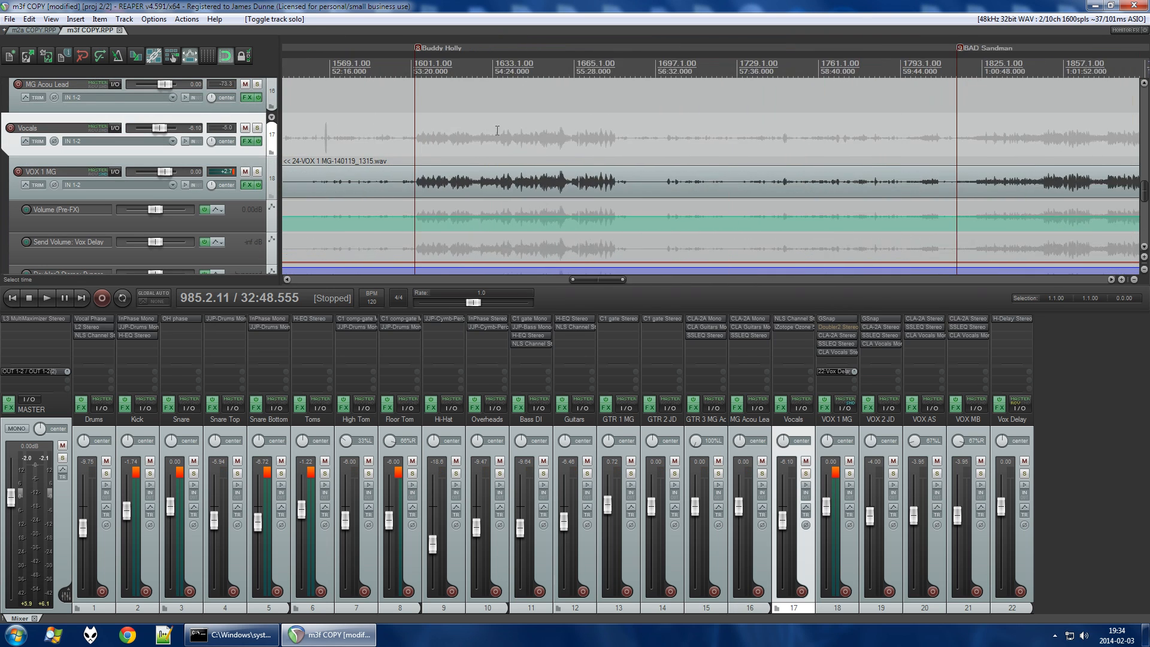
scroll(497, 130, up, 4)
scroll(527, 112, up, 3)
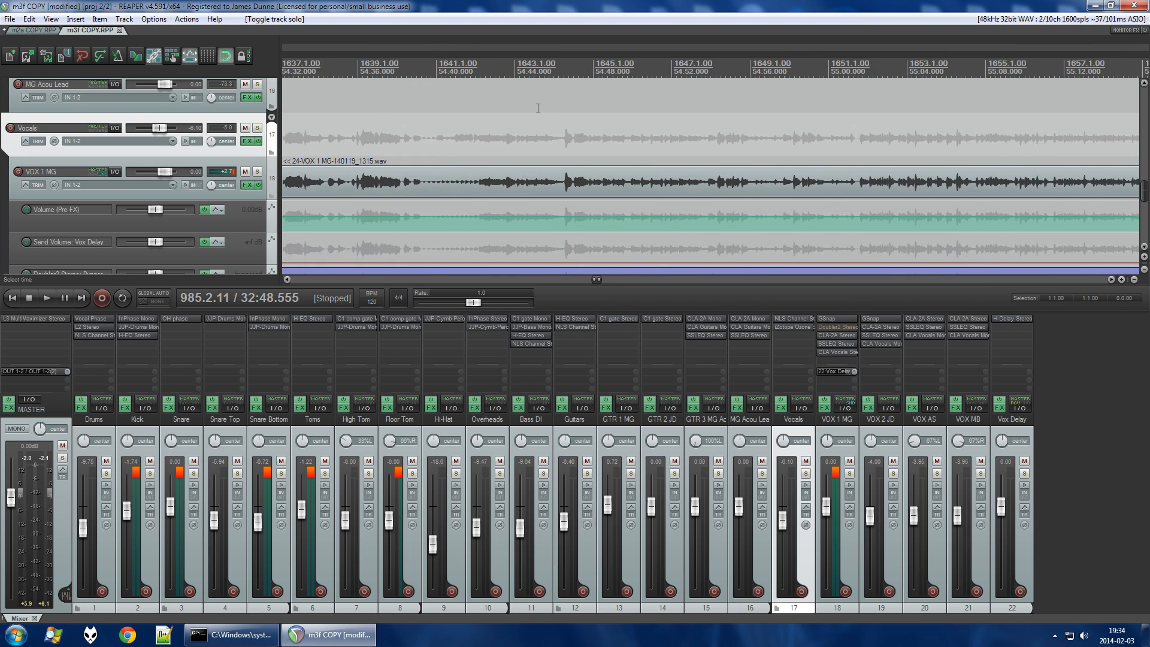
scroll(845, 136, down, 4)
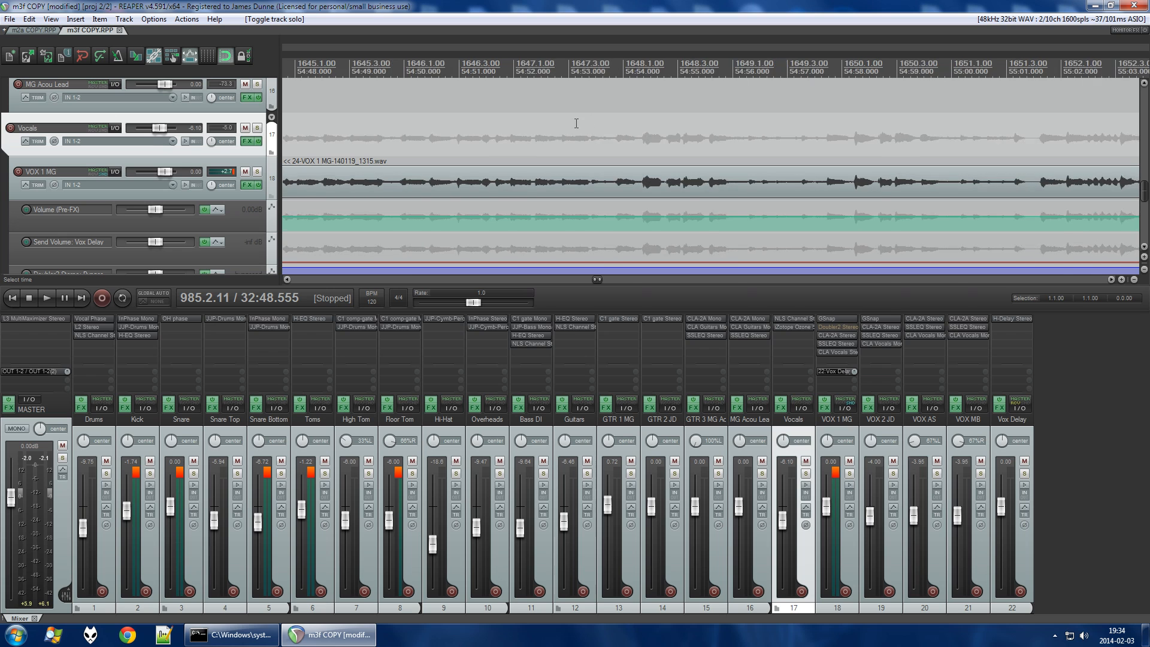
scroll(756, 120, up, 1)
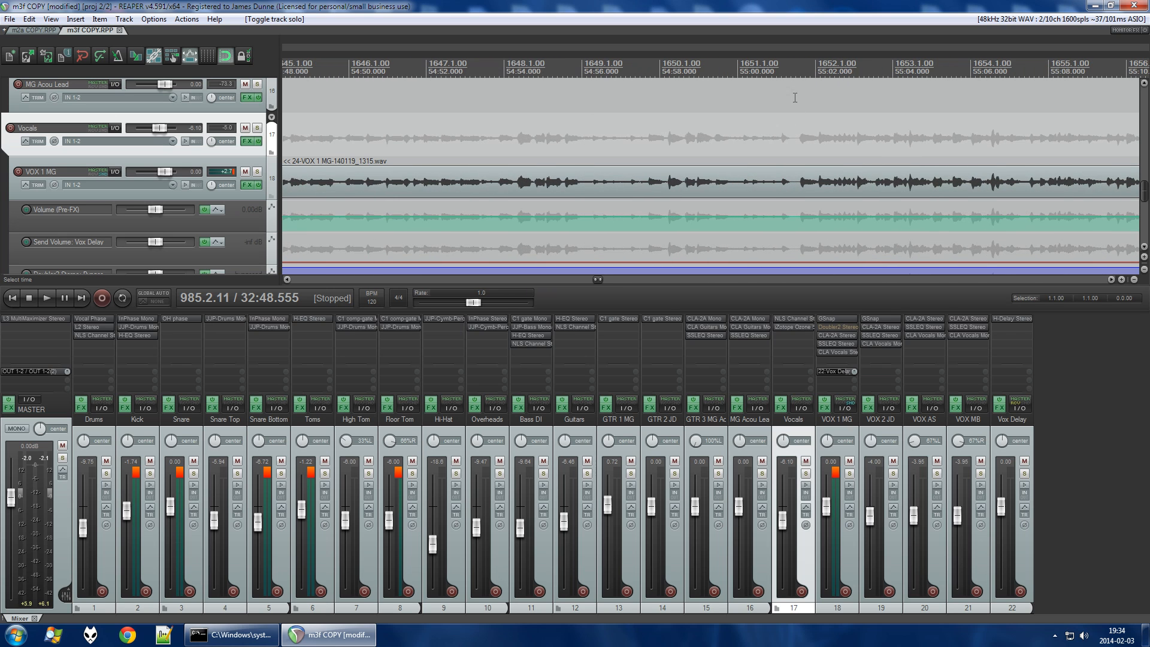
click(797, 65)
scroll(797, 65, down, 6)
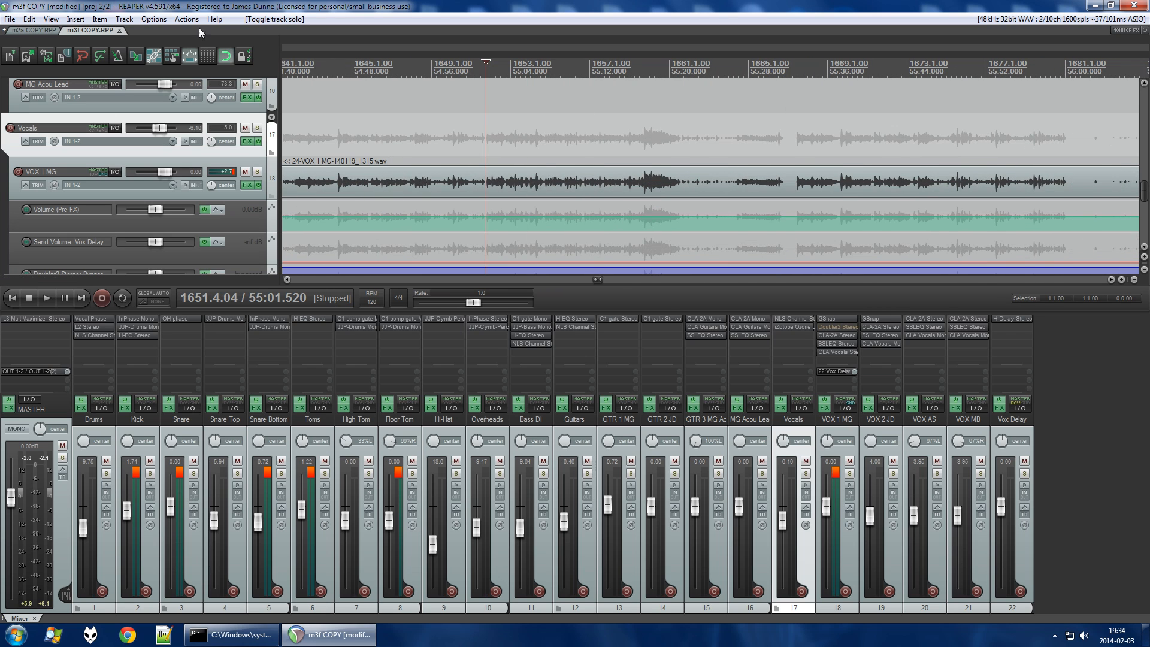
Switch to the m2a COPY project, unsolo the JD vocal, play the full mix from the edit cursor, and stop playback.
click(30, 27)
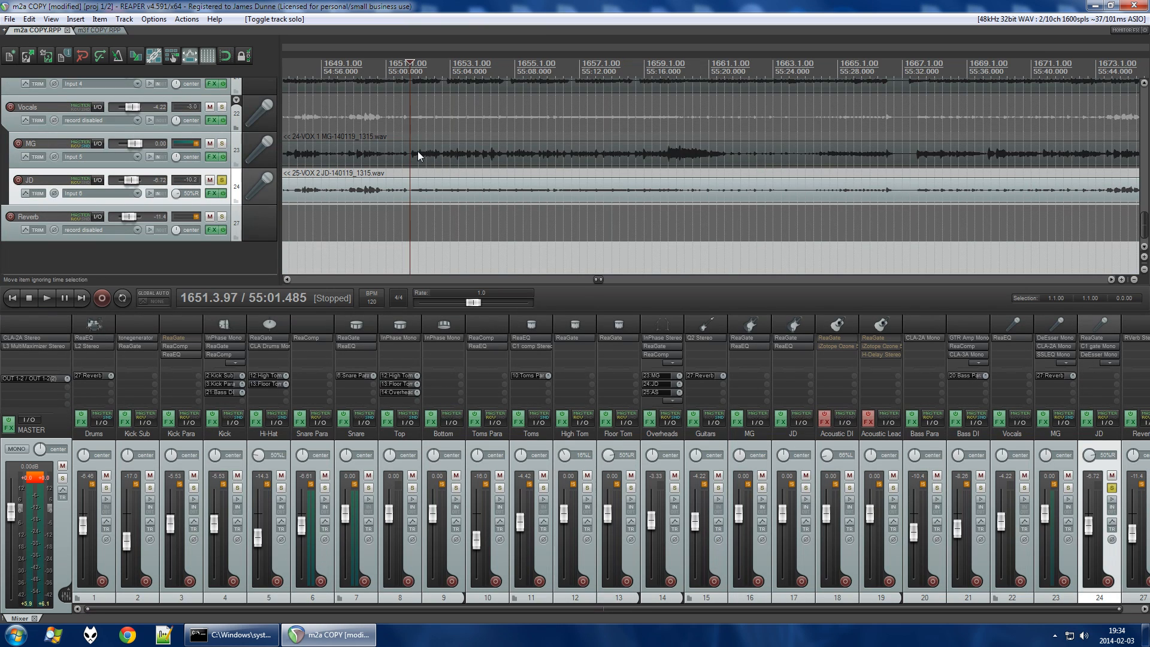
key(space)
key(space)
click(221, 180)
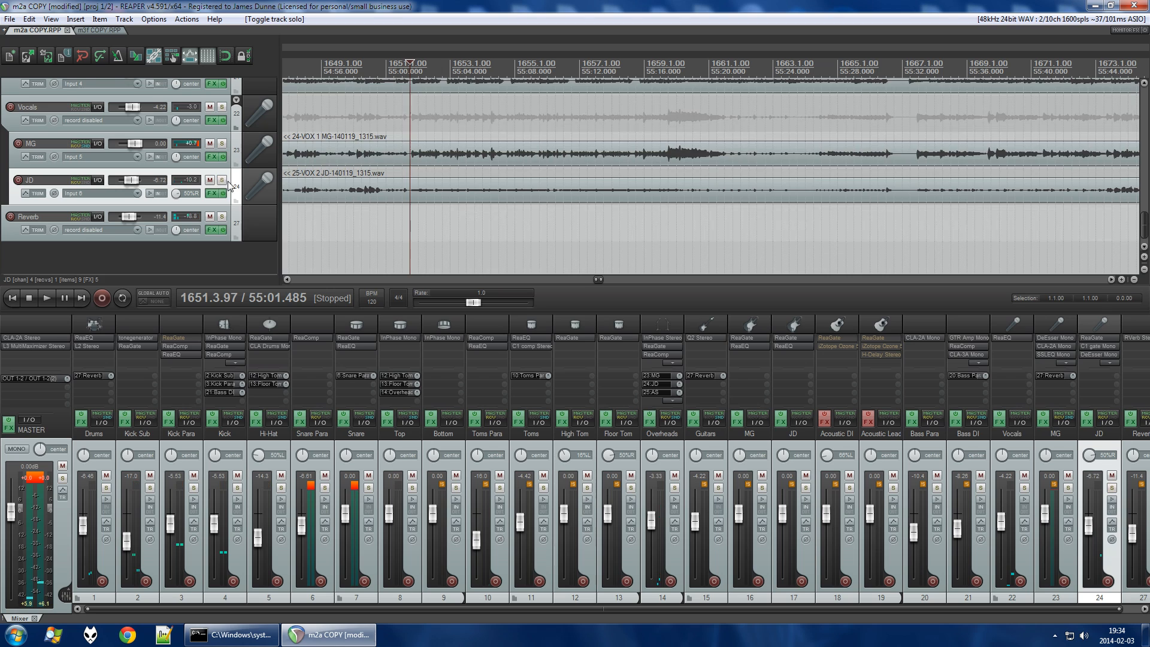
key(space)
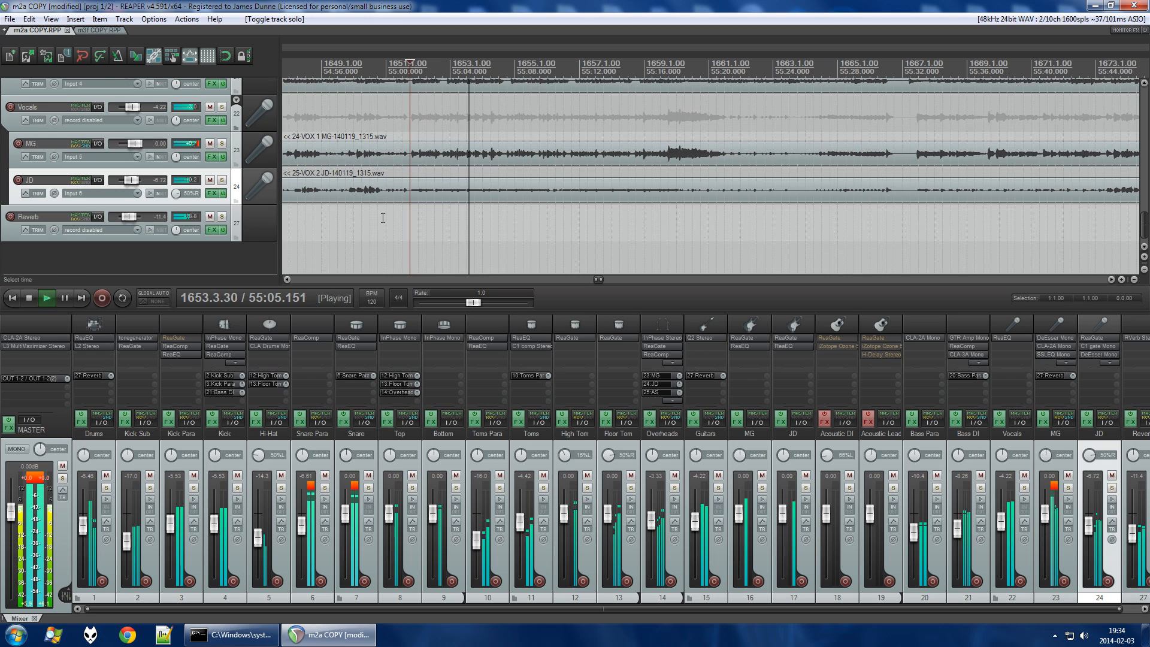
key(space)
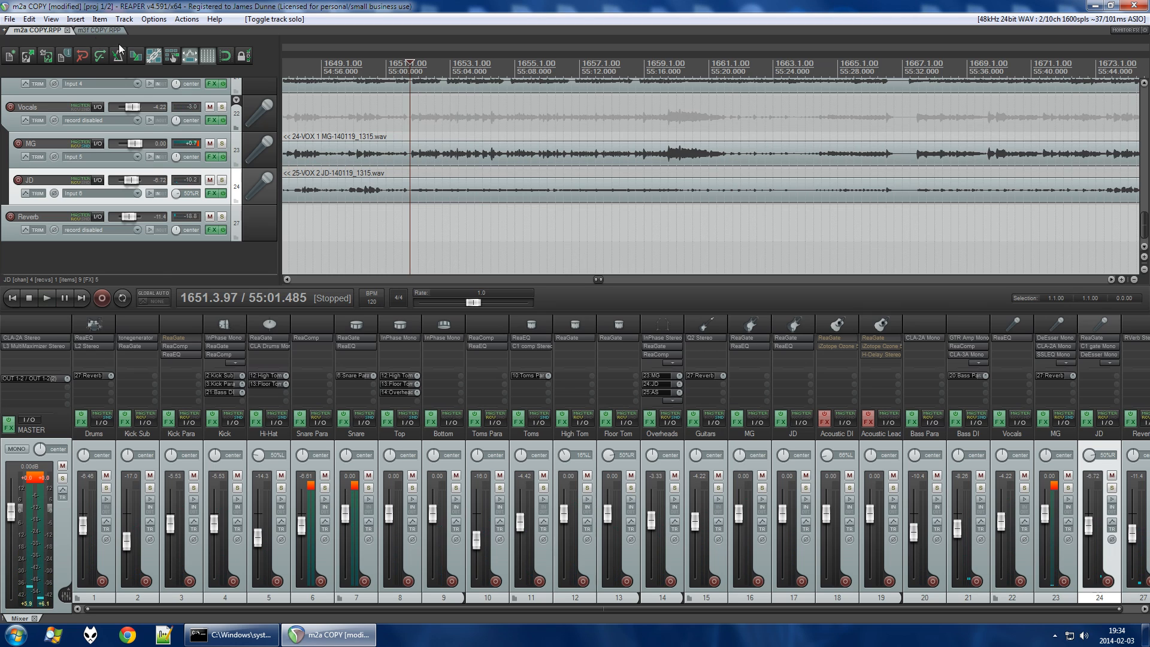
Switch back to the m3f COPY project and play its full mix from the edit cursor at about 55:01.
click(95, 28)
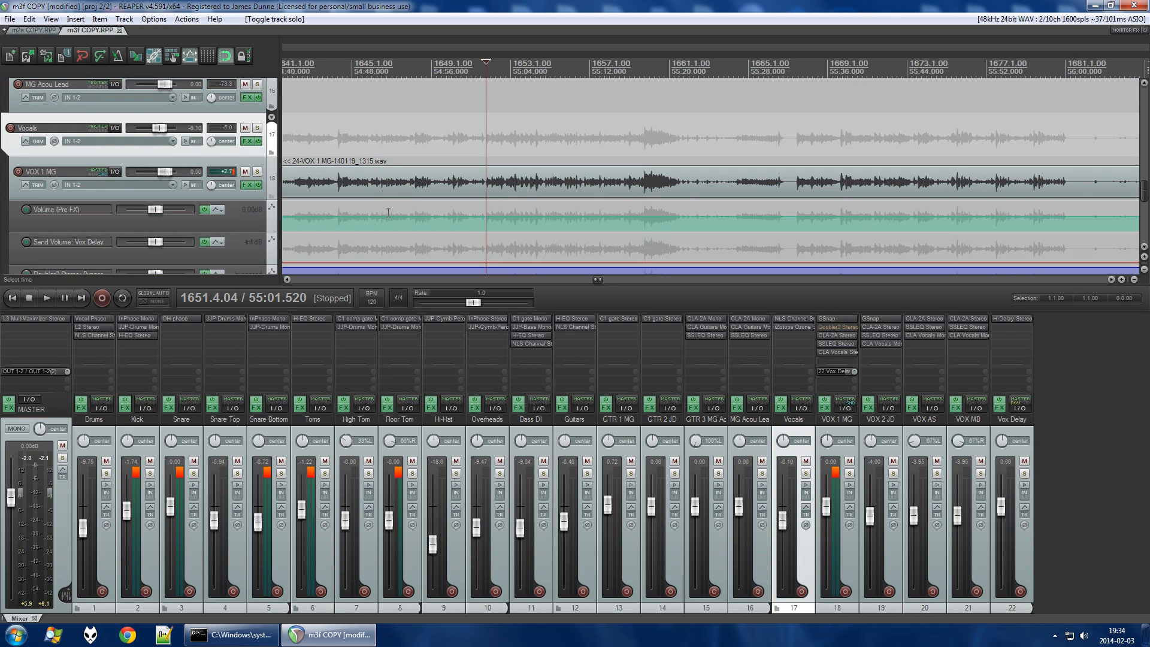
scroll(504, 223, up, 6)
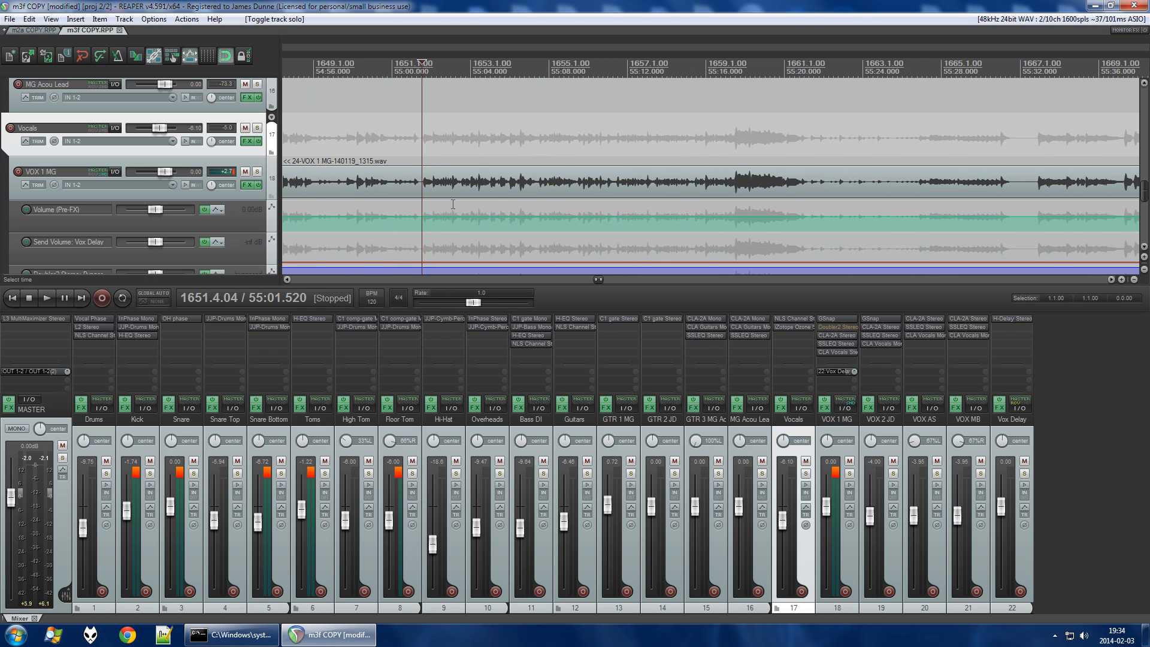
key(space)
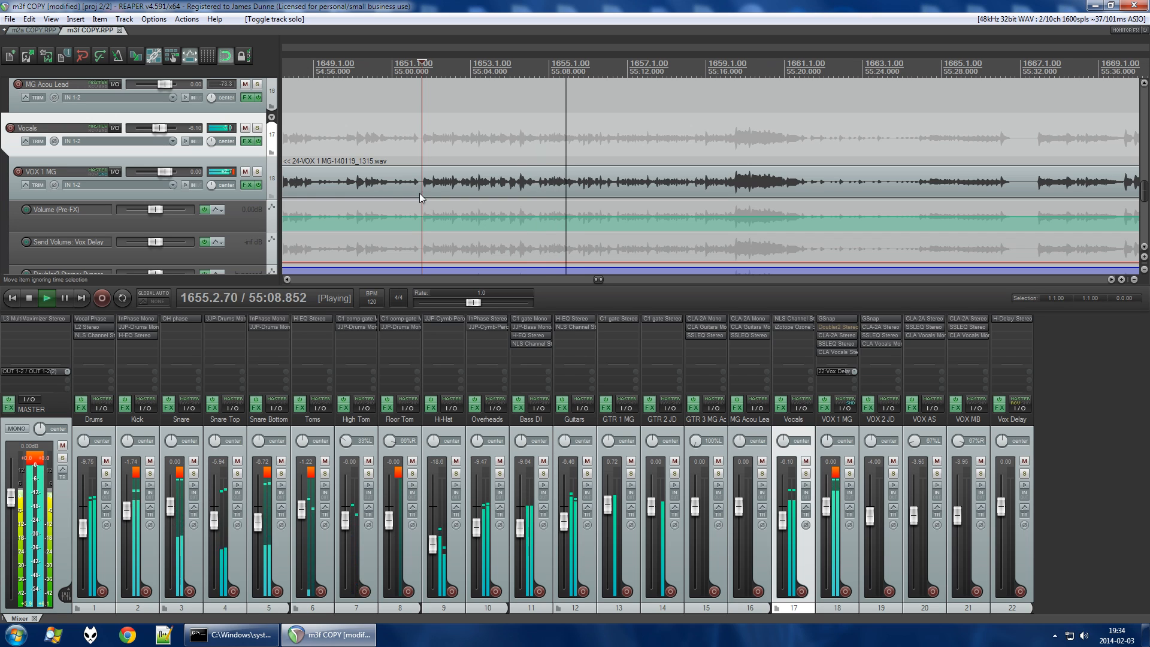
Select the VOX 2 JD mute envelope while the mix plays, follow it through Buddy Holly, and stop playback.
scroll(272, 171, down, 1)
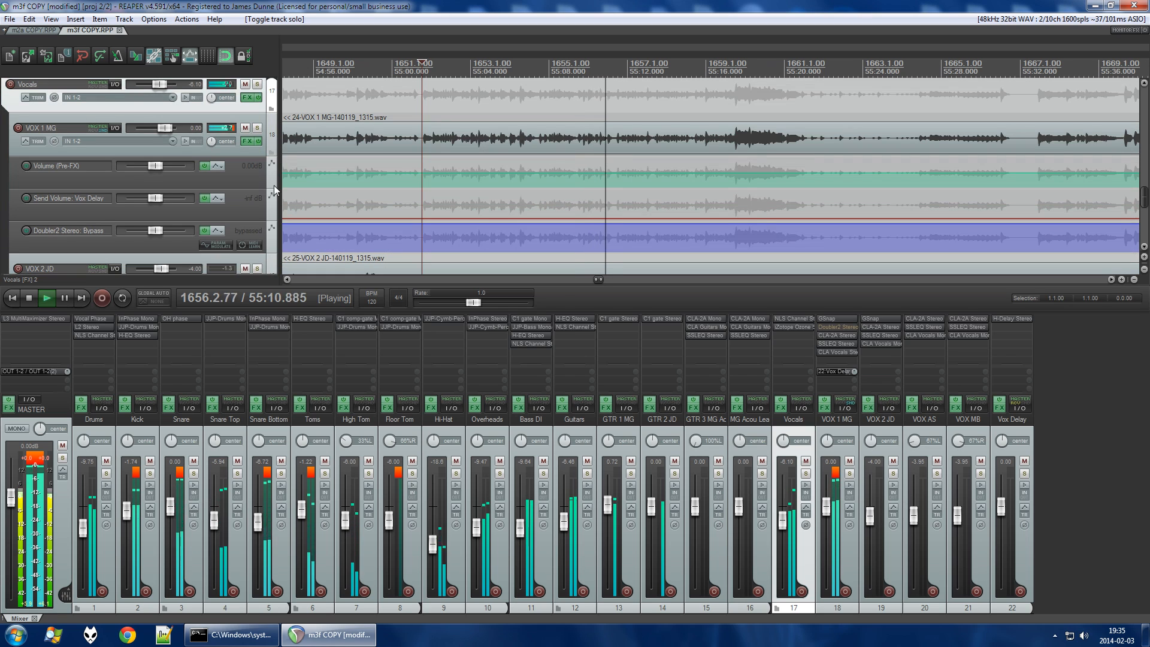
scroll(274, 185, down, 2)
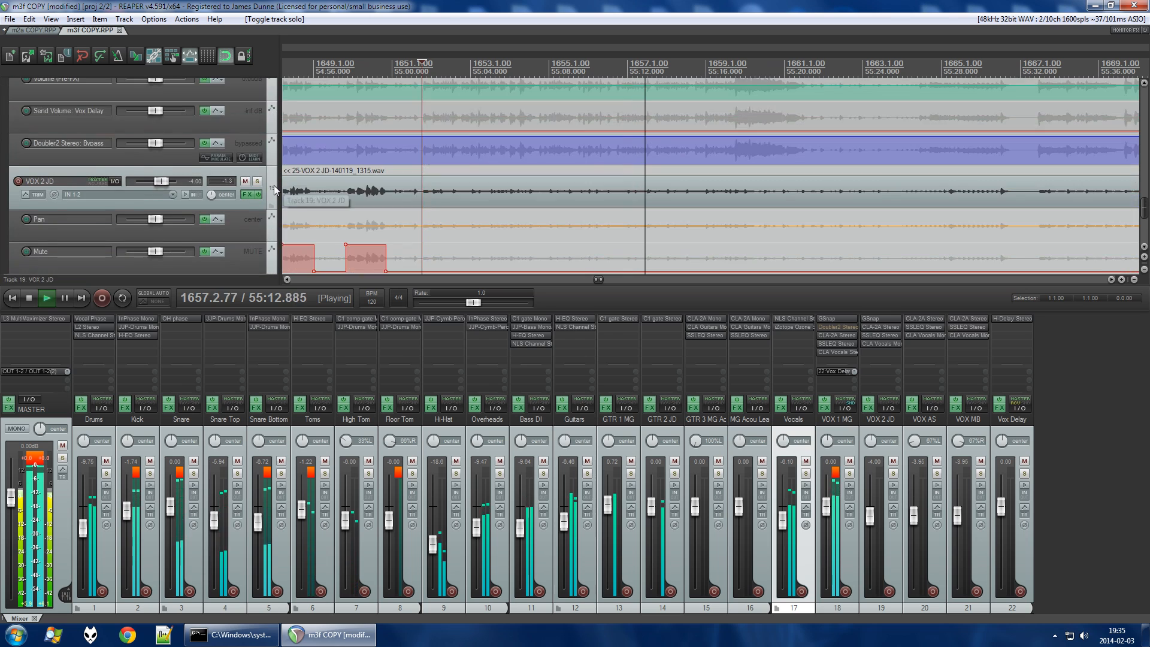
scroll(274, 185, up, 2)
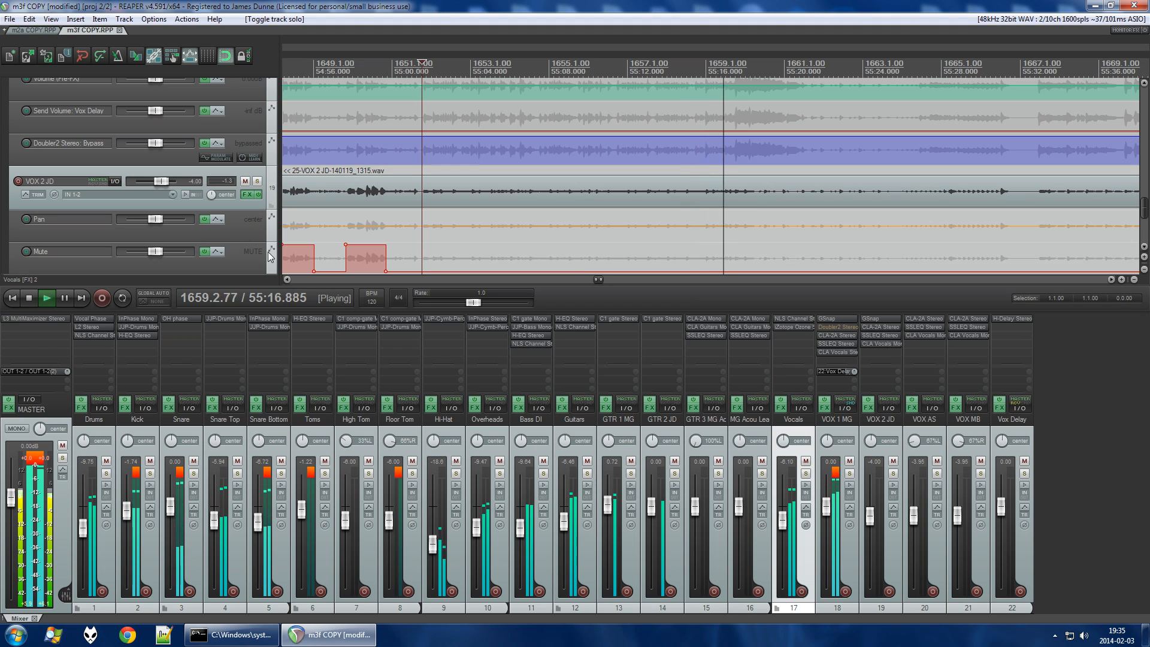
click(271, 257)
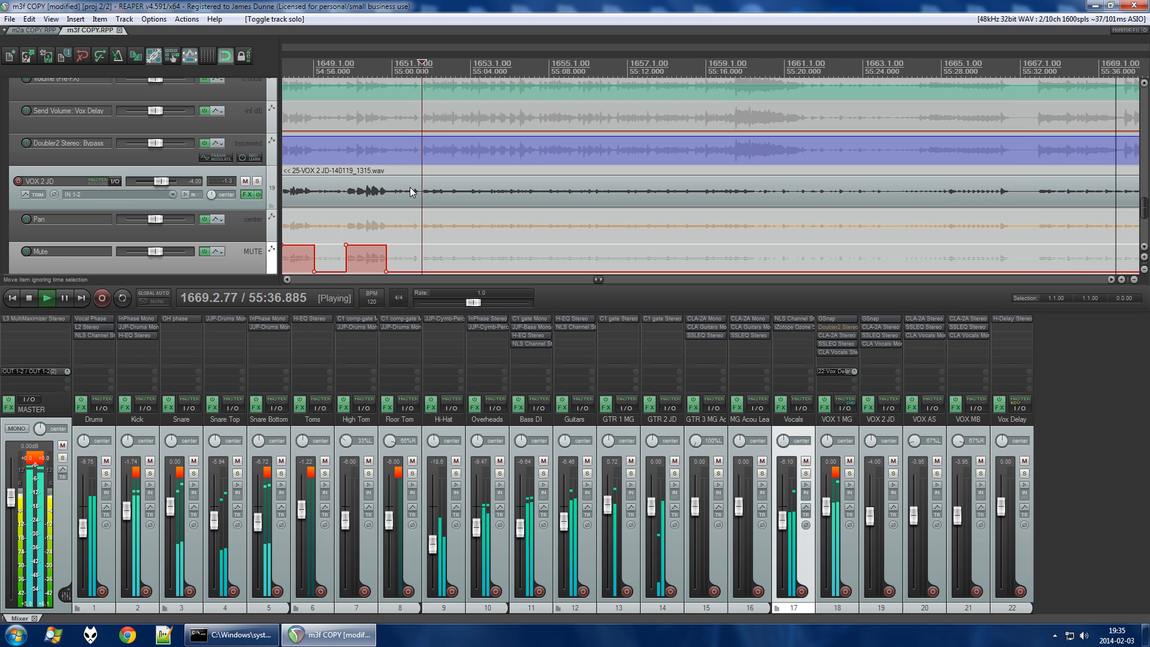
key(space)
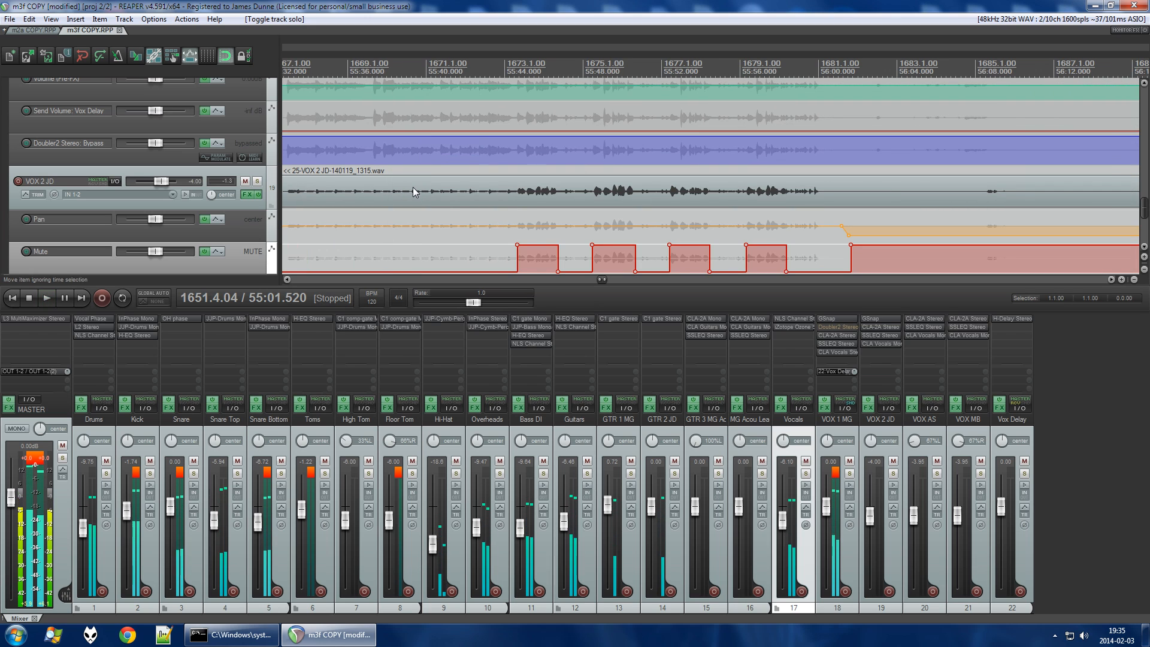
Select the Guitars folder track to bring the guitar tracks and their pan envelopes into view.
scroll(516, 194, down, 6)
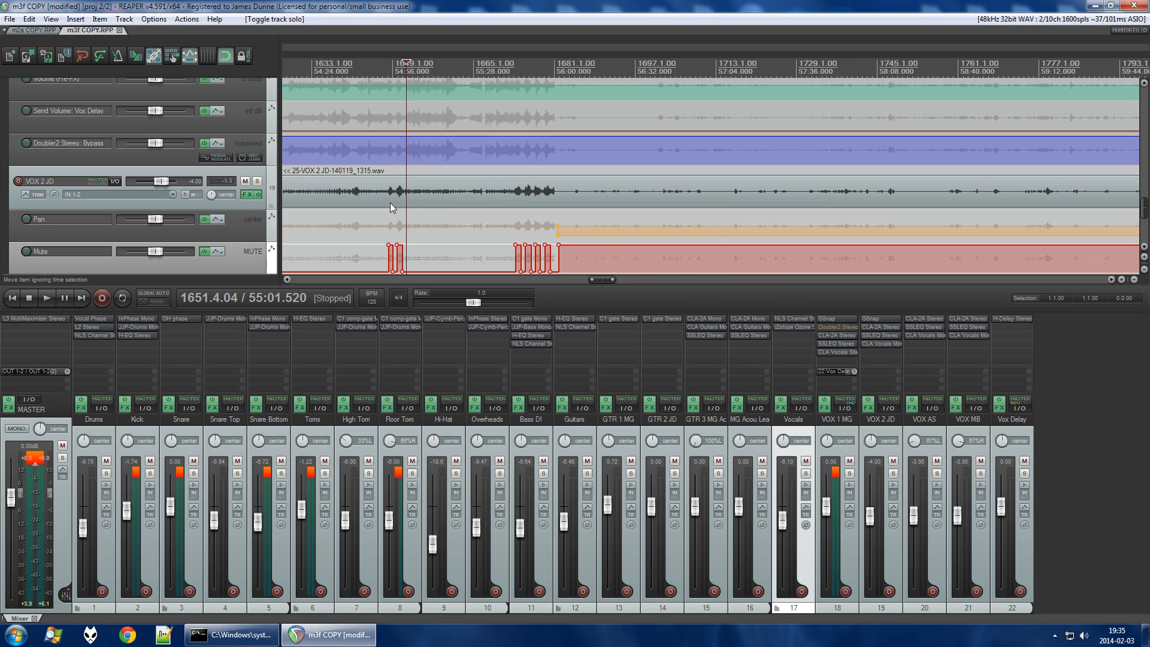
scroll(394, 199, up, 3)
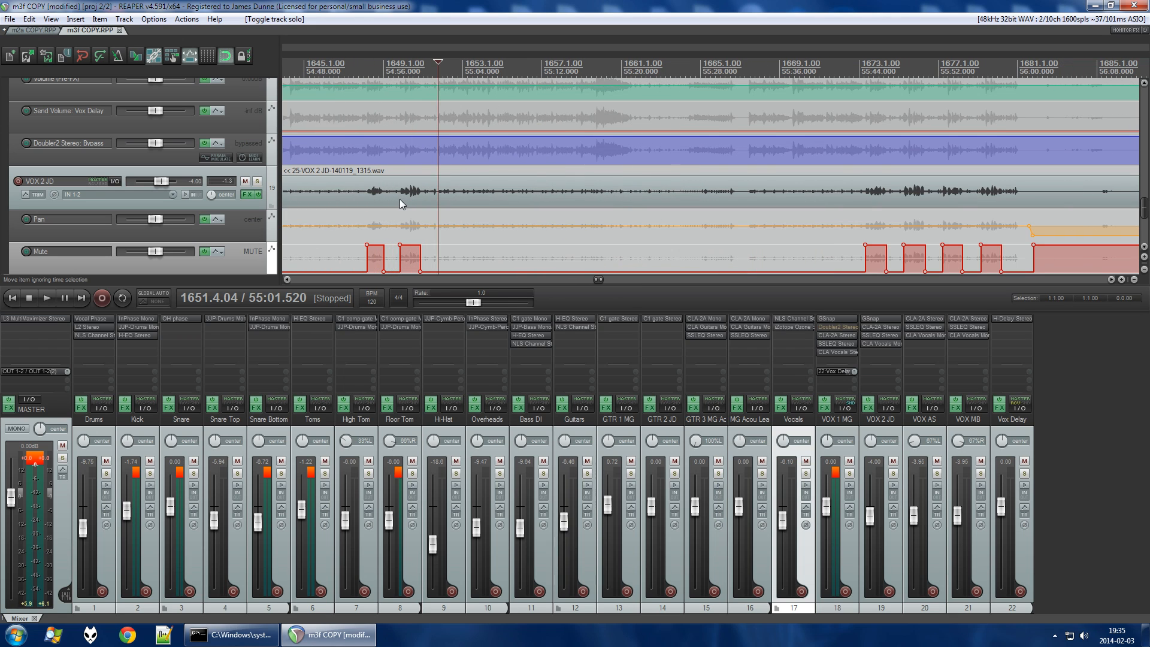
click(587, 429)
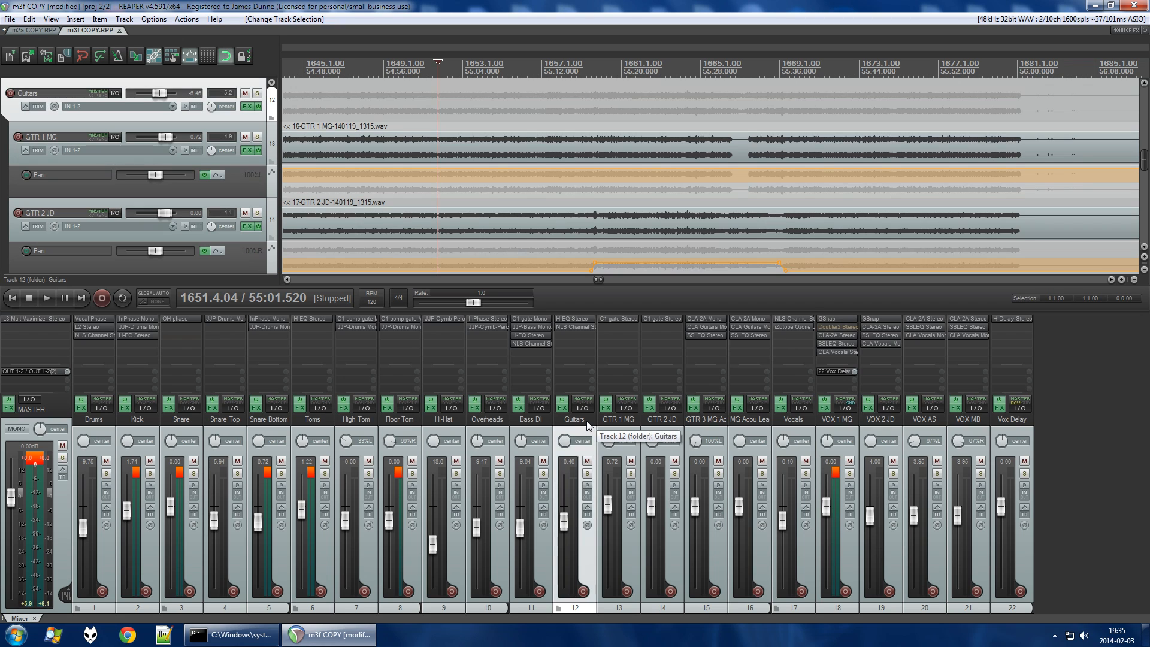
Select the Drums and Kick tracks, and open the JJP-Drums plug-in on Kick to examine its settings.
click(112, 432)
click(147, 430)
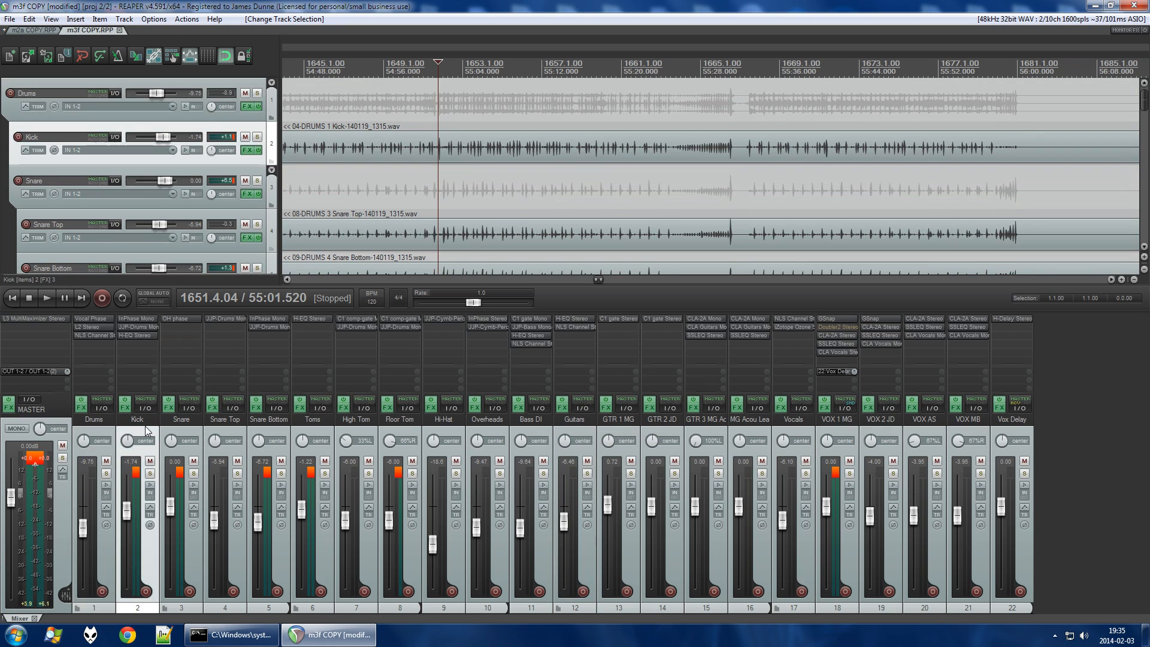
click(134, 328)
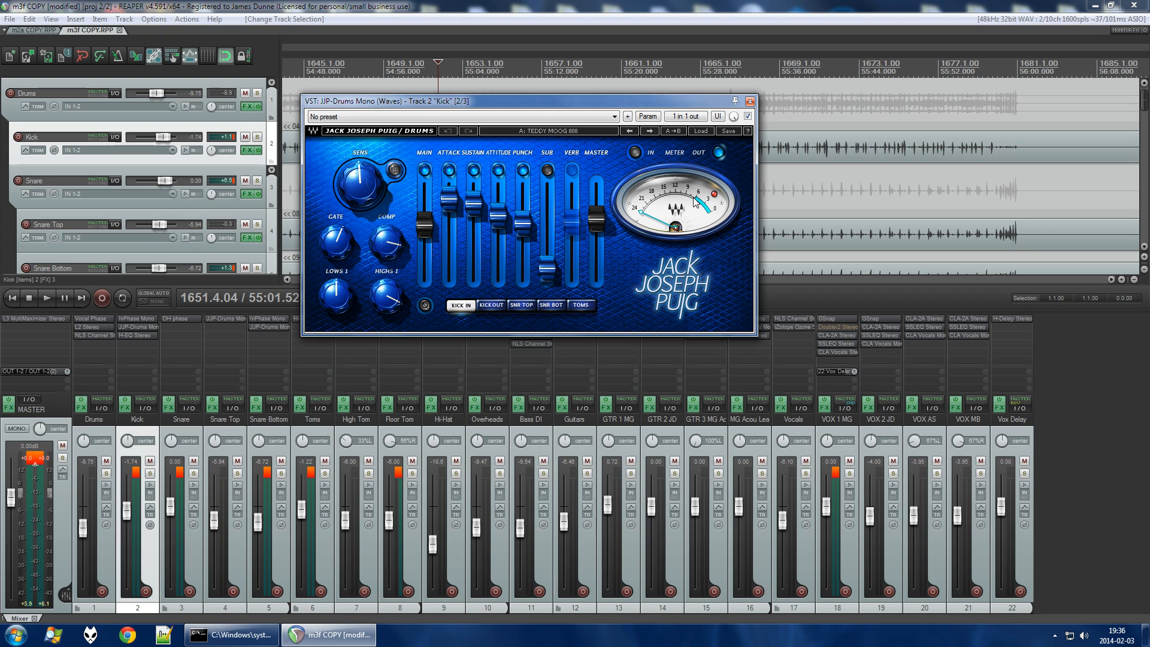
View the CLA Vocals plug-in on VOX 1 MG for comparison, and close it and the JJP Drums user guide.
click(845, 354)
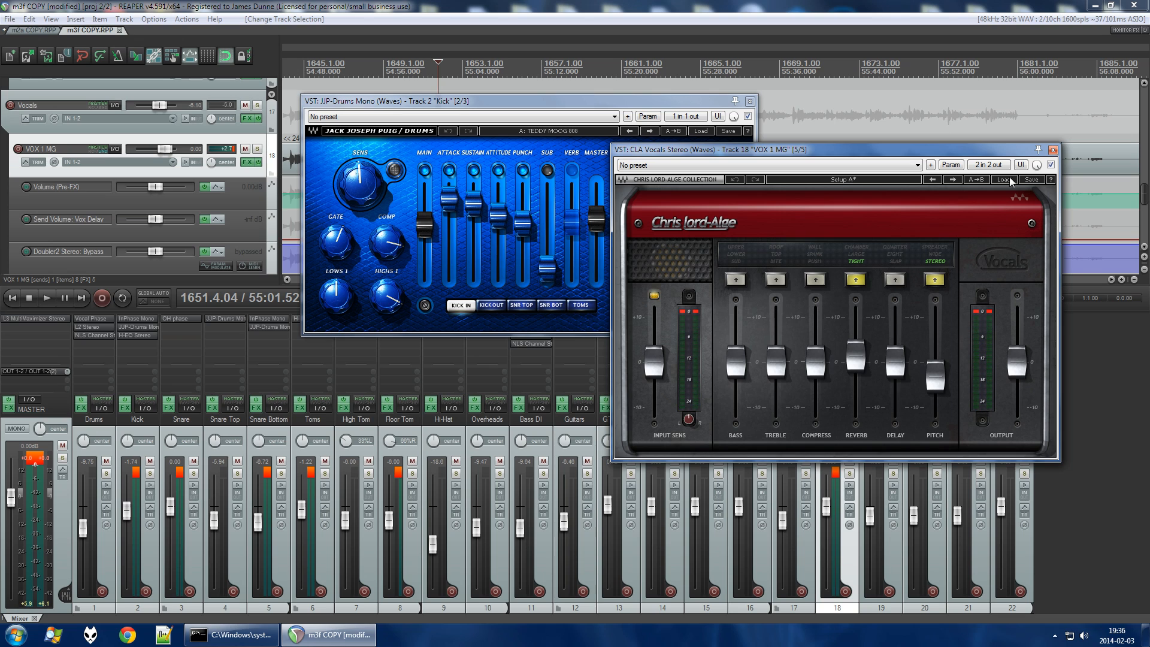
click(1053, 150)
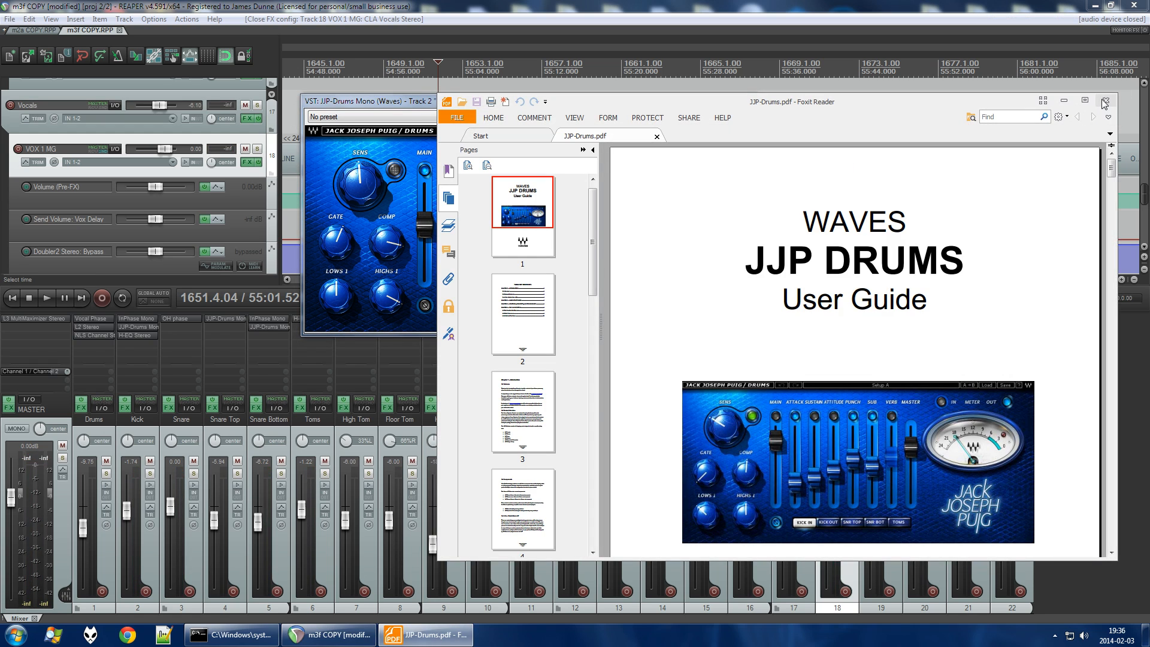
click(1105, 102)
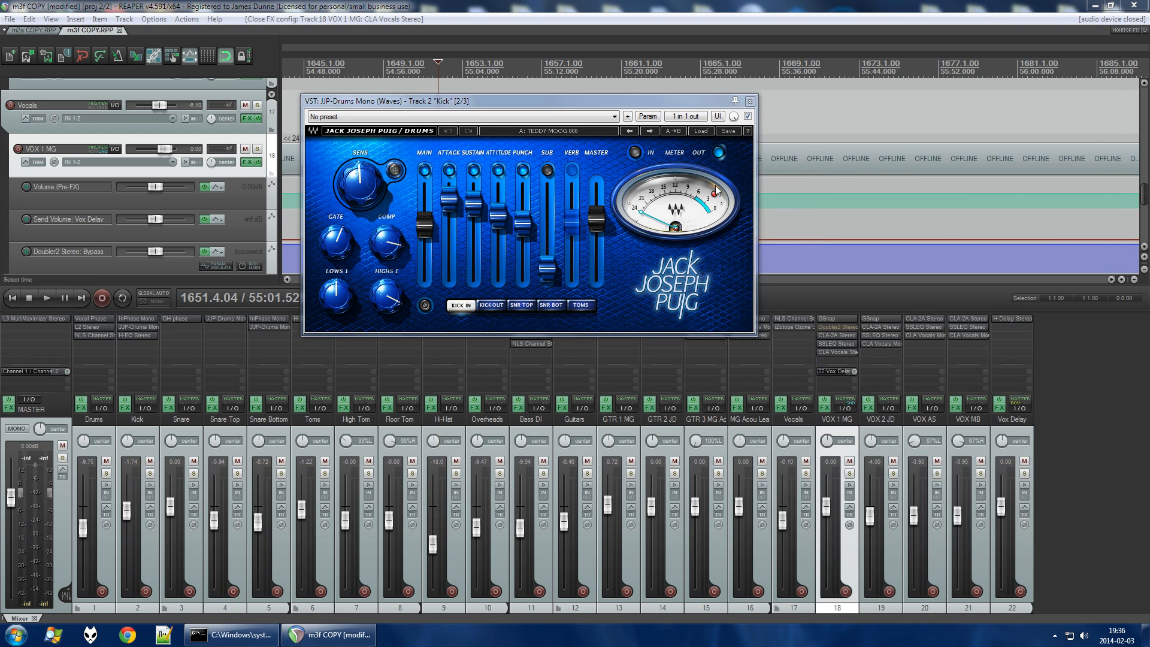
Examine the Main and Master faders in Kick's JJP-Drums plug-in and close the plug-in.
click(423, 225)
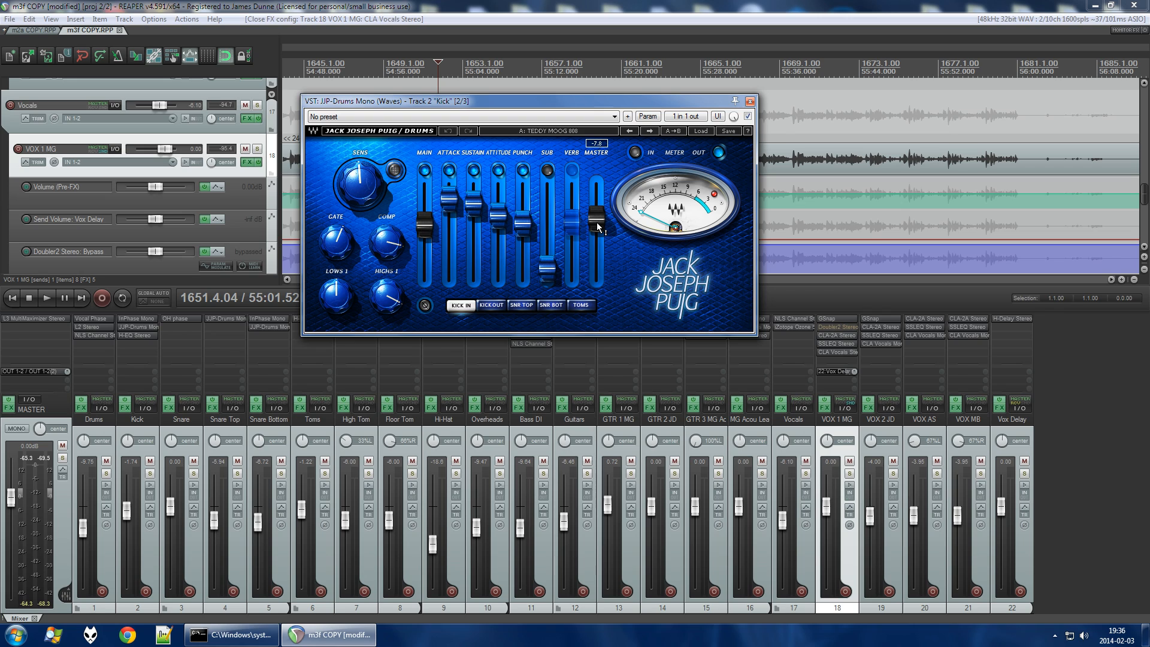
drag(593, 225, 593, 219)
click(749, 102)
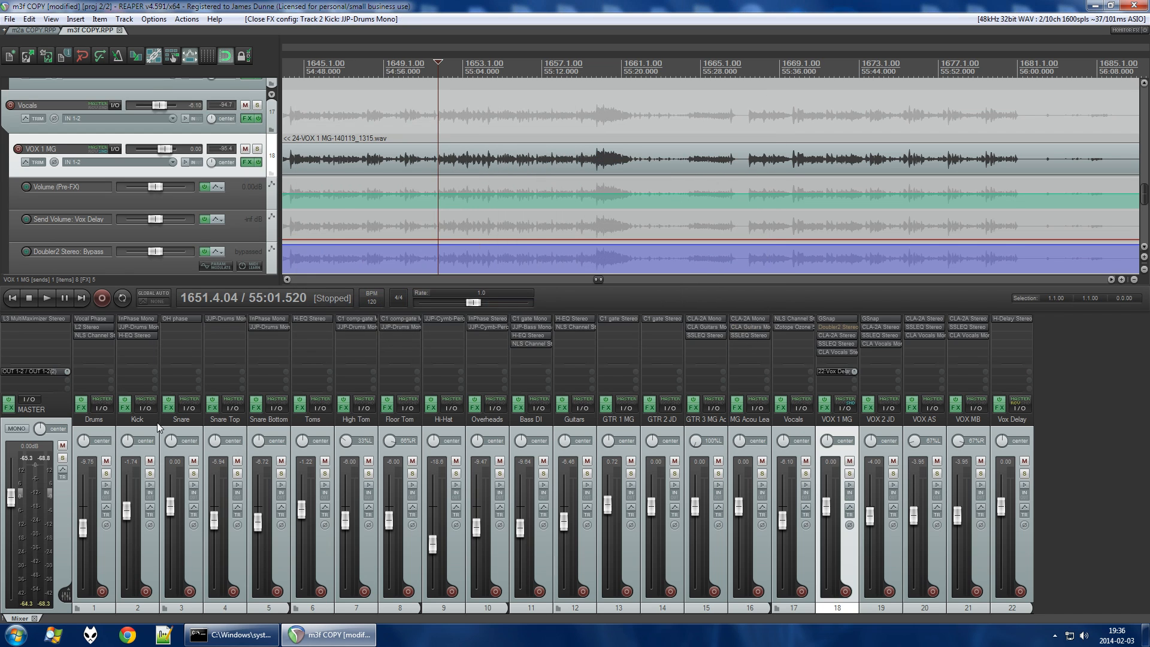
Solo the Drums folder in both m3f COPY and m2a COPY, and audition the m2a COPY drums from about 55:01.
click(112, 430)
click(106, 473)
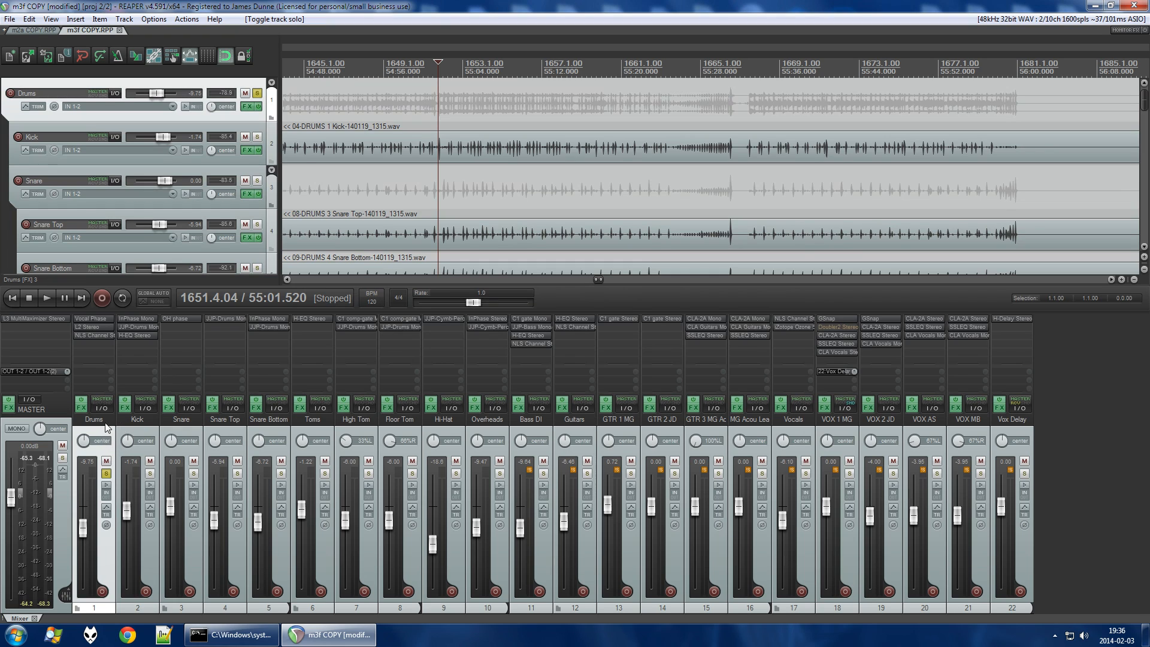
click(35, 30)
click(106, 488)
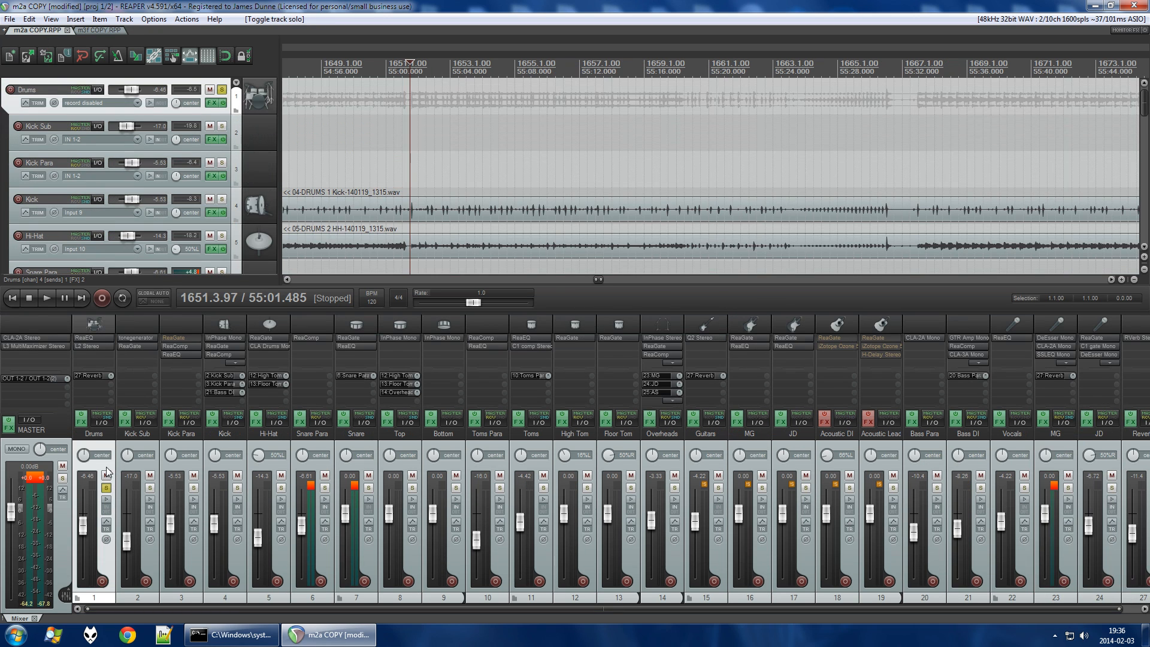
key(space)
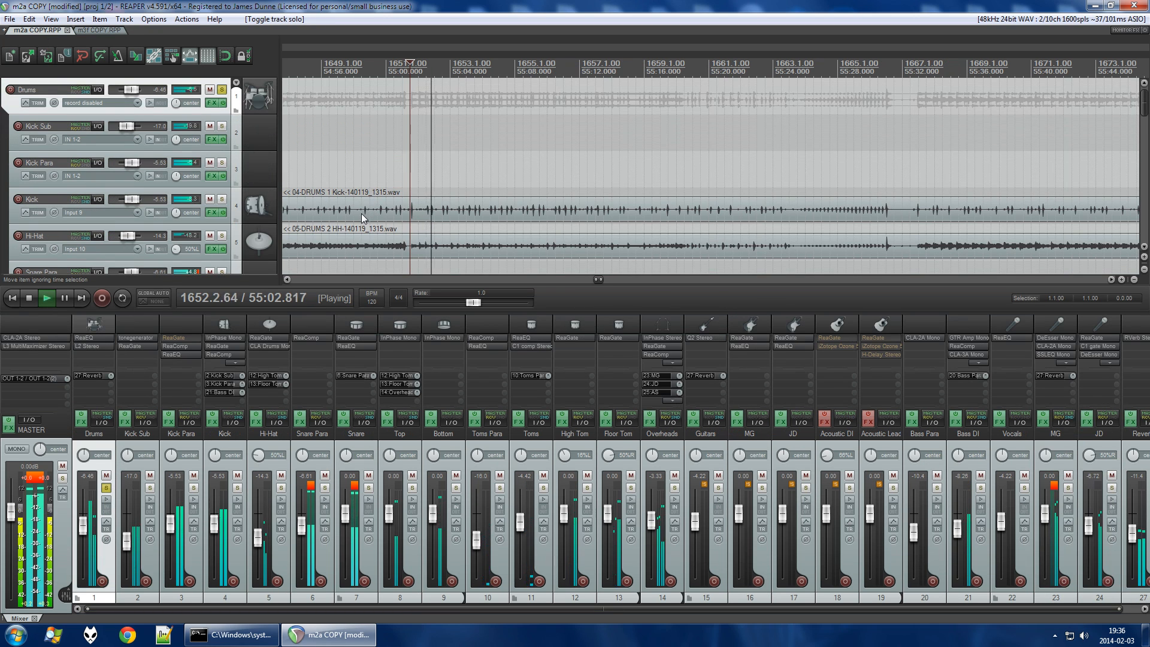
click(239, 364)
click(220, 364)
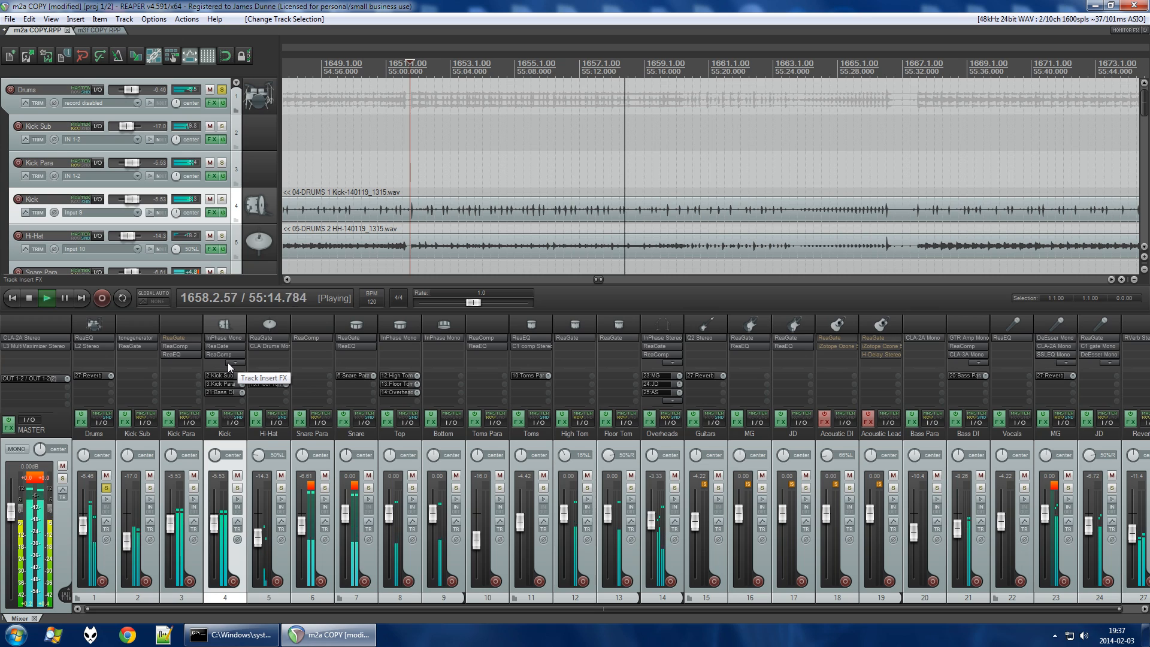
key(space)
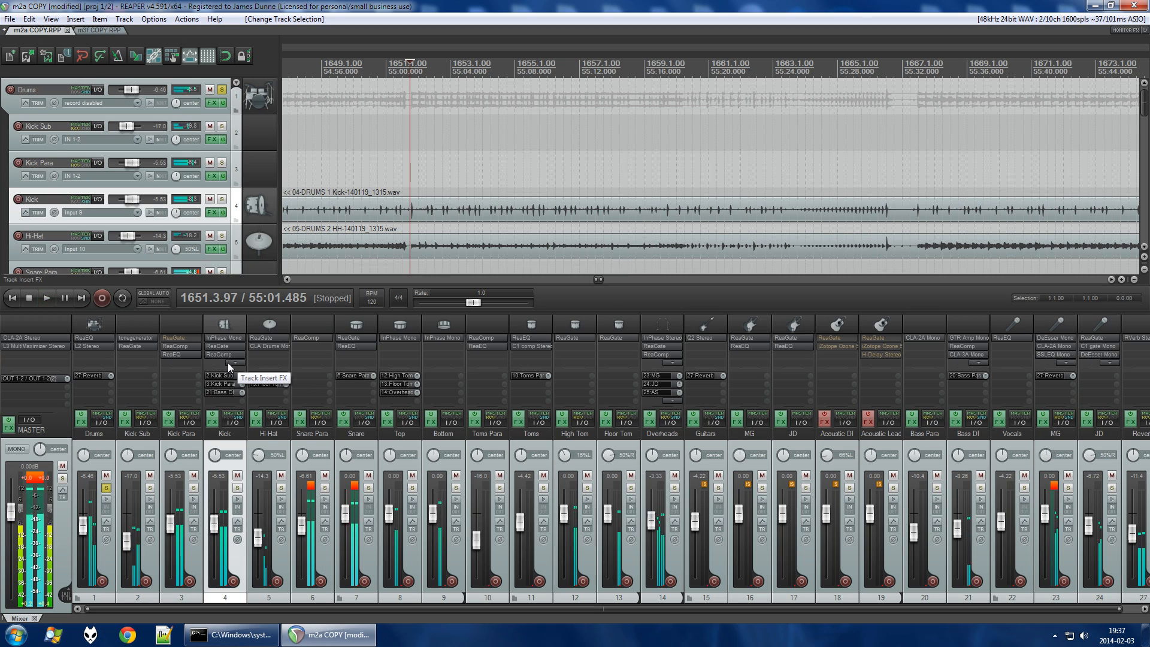
Examine the CLA Drums plug-in on the m2a COPY Hi-Hat, close it, and unsolo the Drums folder.
click(273, 348)
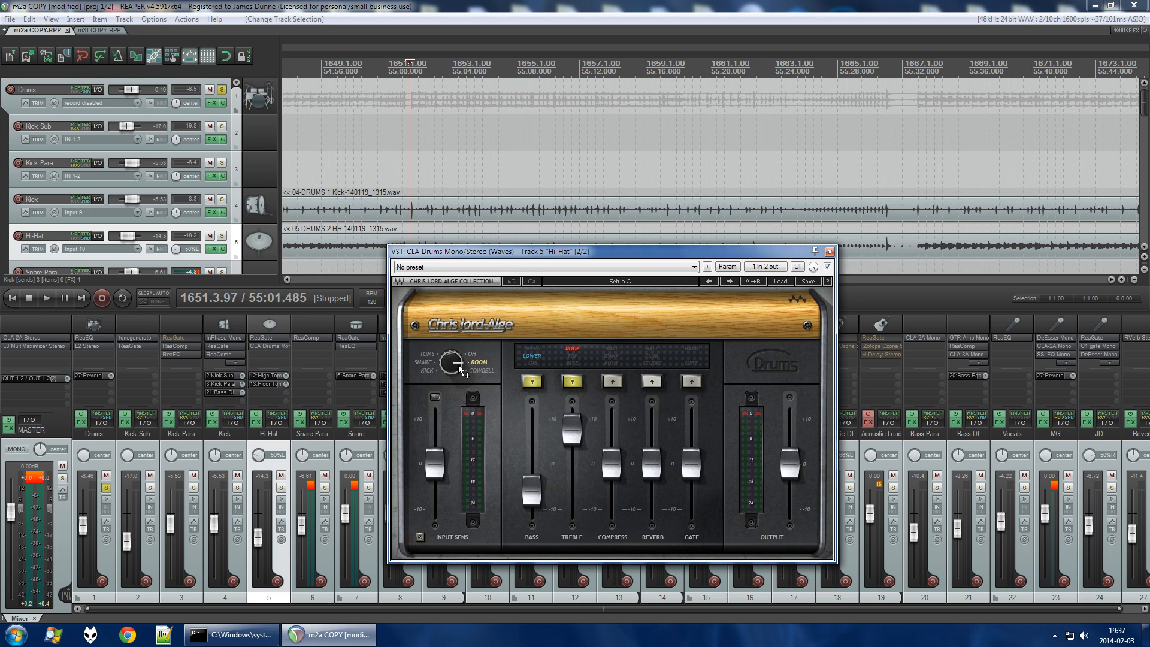
click(830, 251)
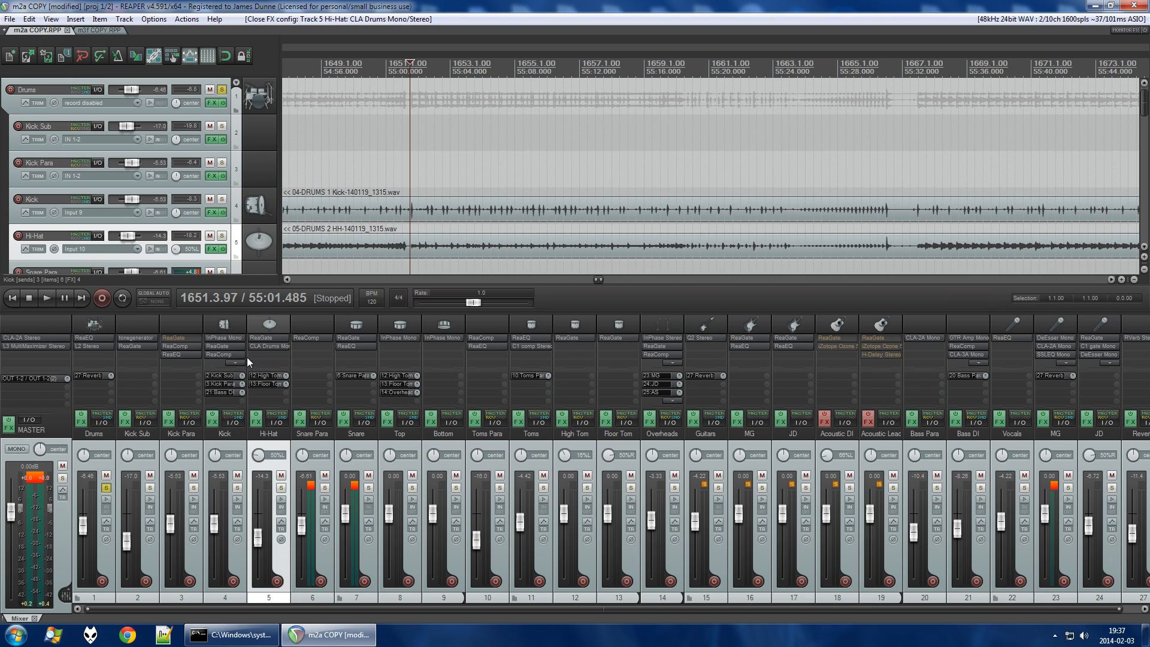
click(107, 490)
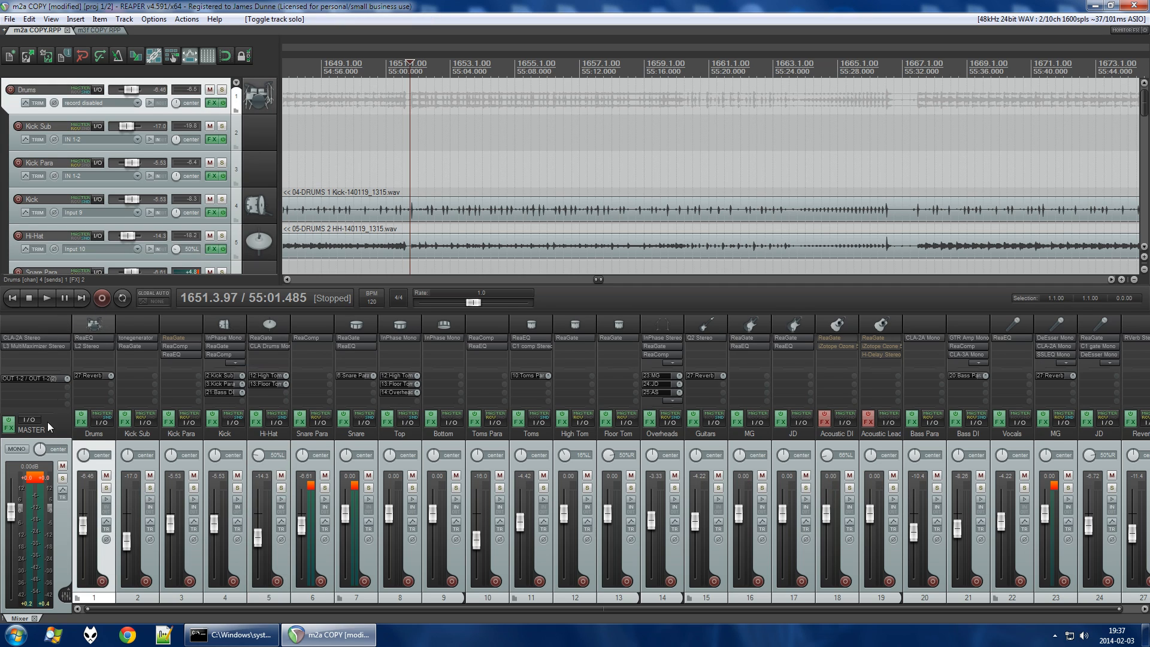
Switch to the m3f COPY project and play its soloed drums from the edit cursor.
click(90, 30)
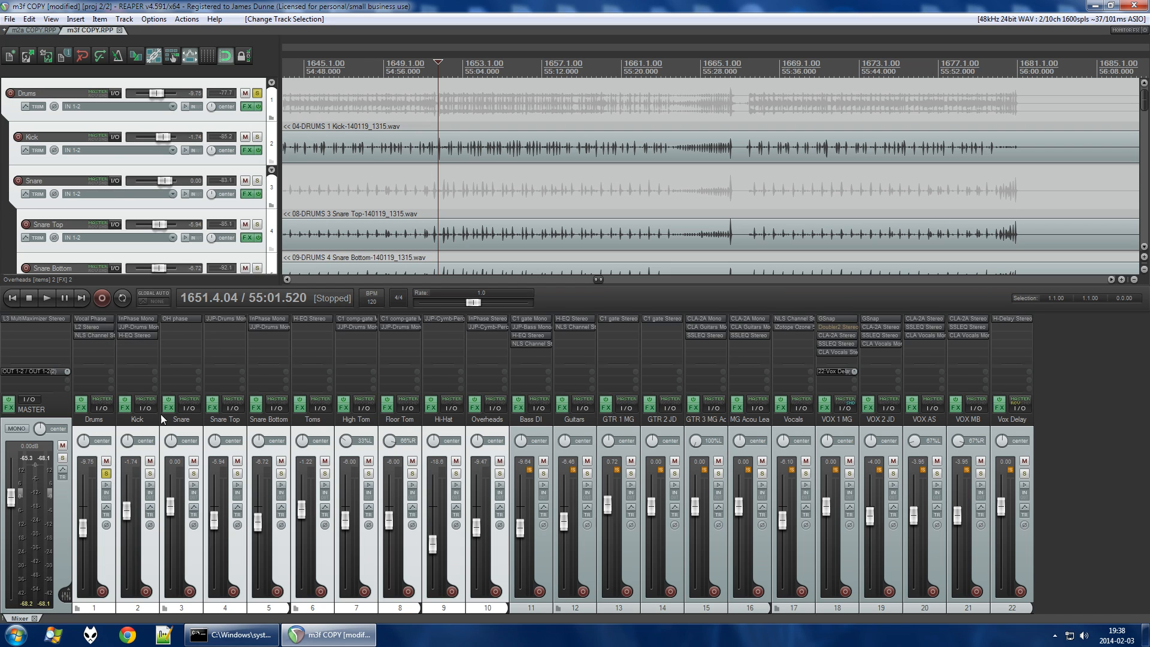
key(space)
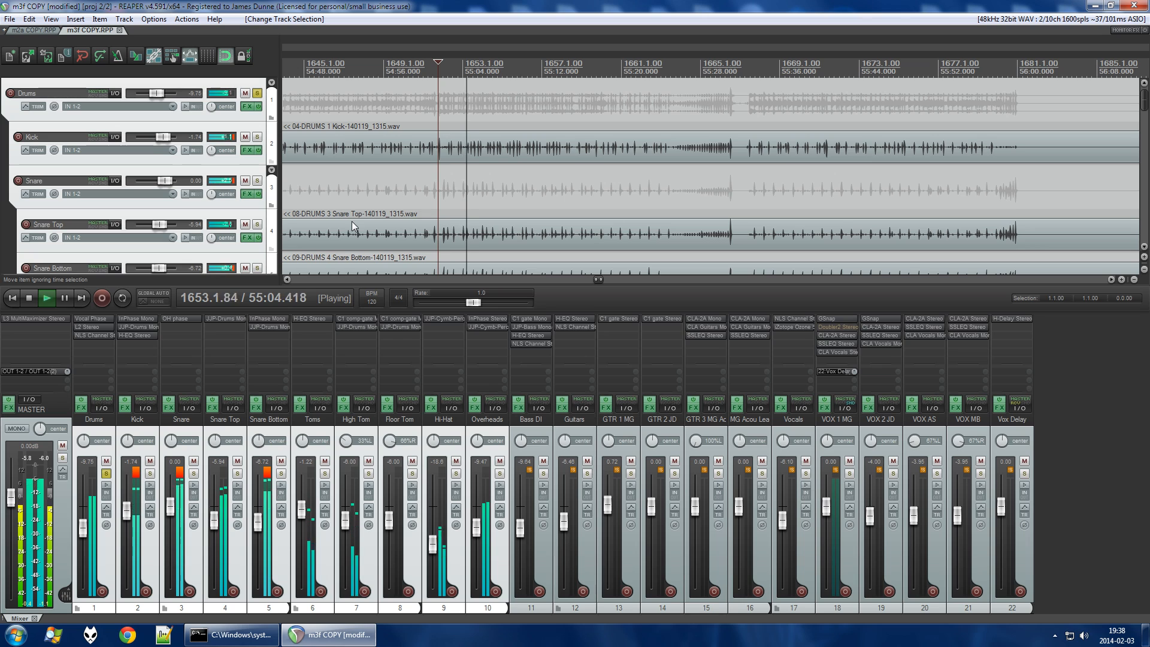
Toggle the Kick solo during playback, clear the solos on all tracks, and stop playback.
click(149, 474)
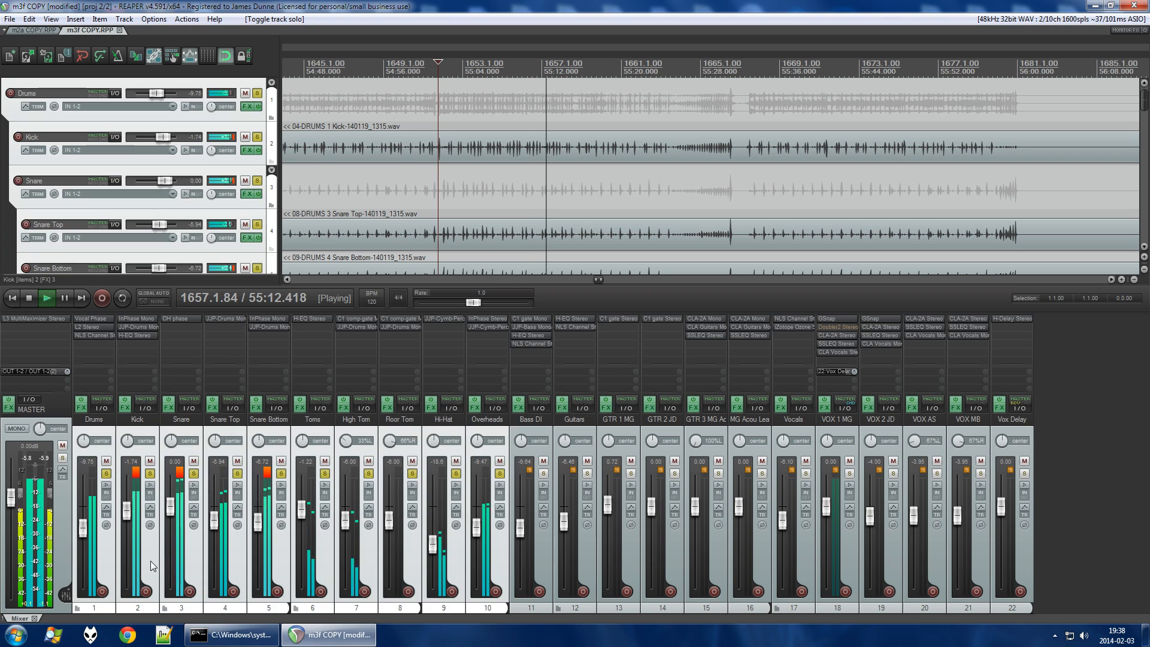
click(151, 477)
click(150, 474)
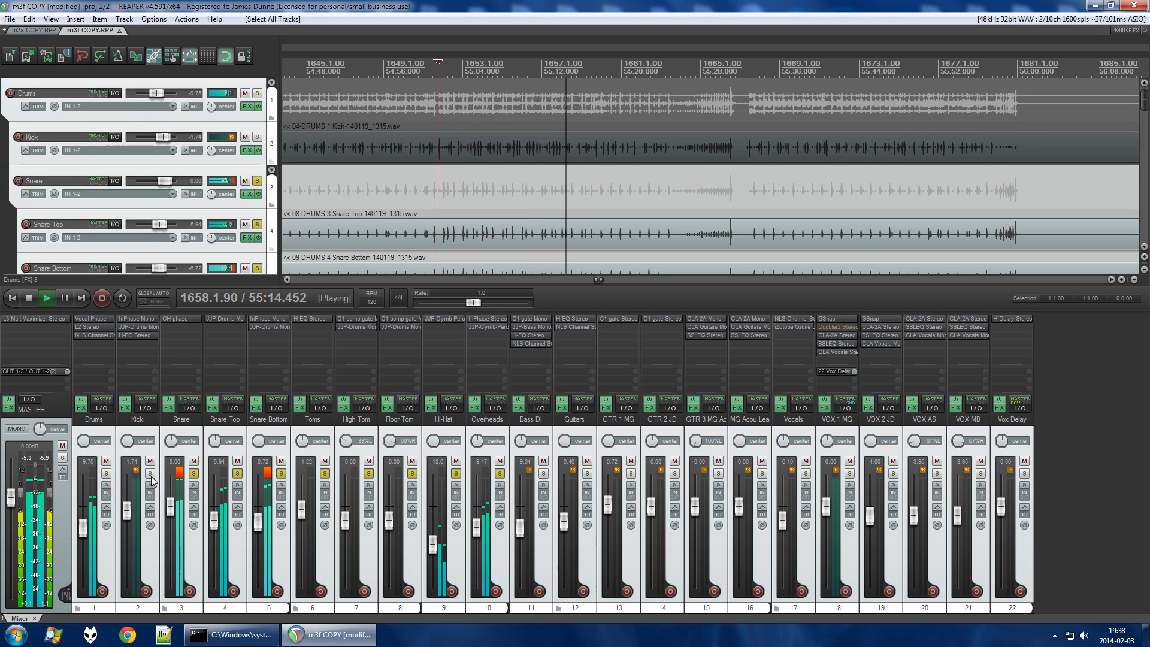
key(space)
Audition the Kick track soloed while viewing its JJP-Drums meter, close the plug-in, stop playback, and unsolo Kick.
click(150, 474)
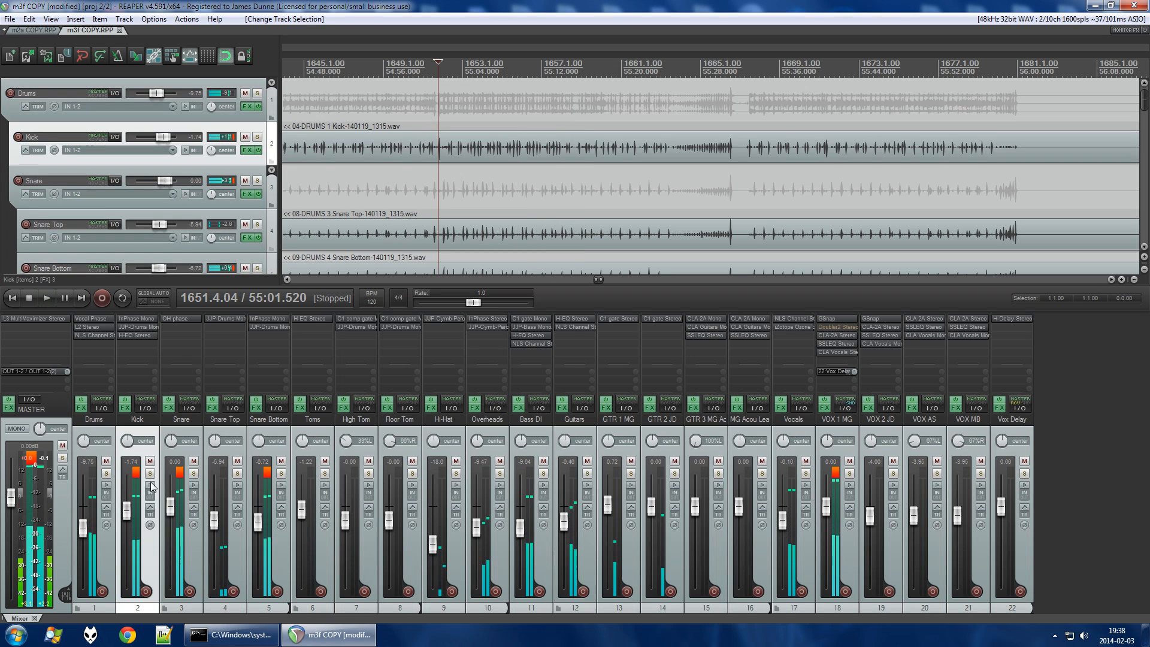
key(space)
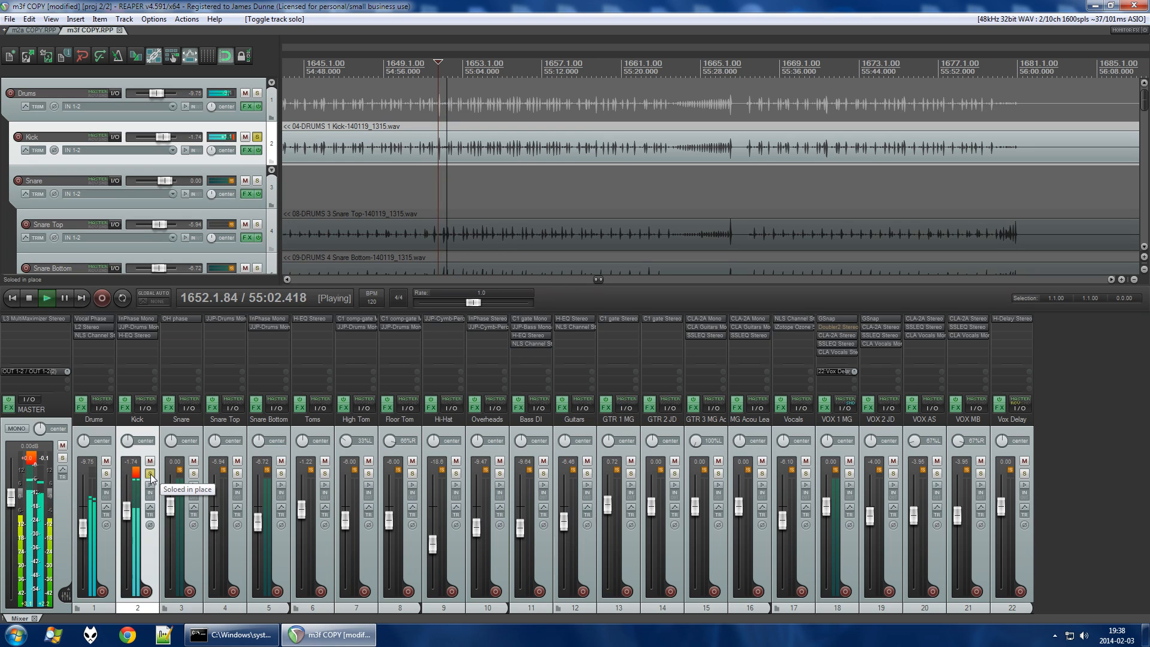
click(136, 327)
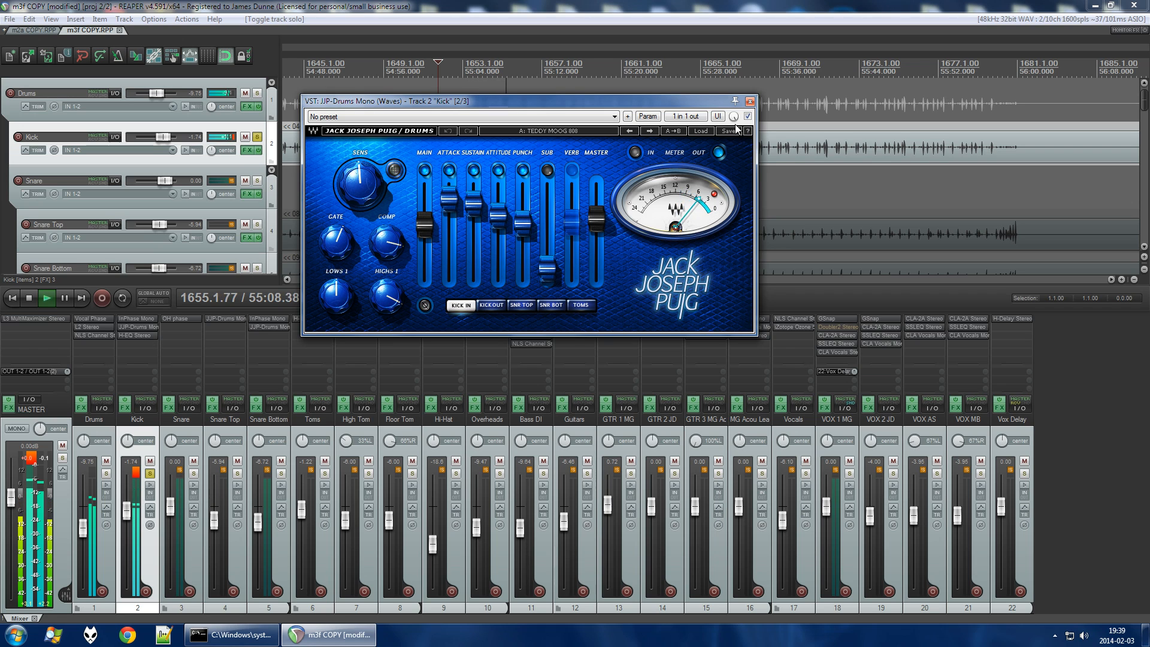
click(750, 101)
key(space)
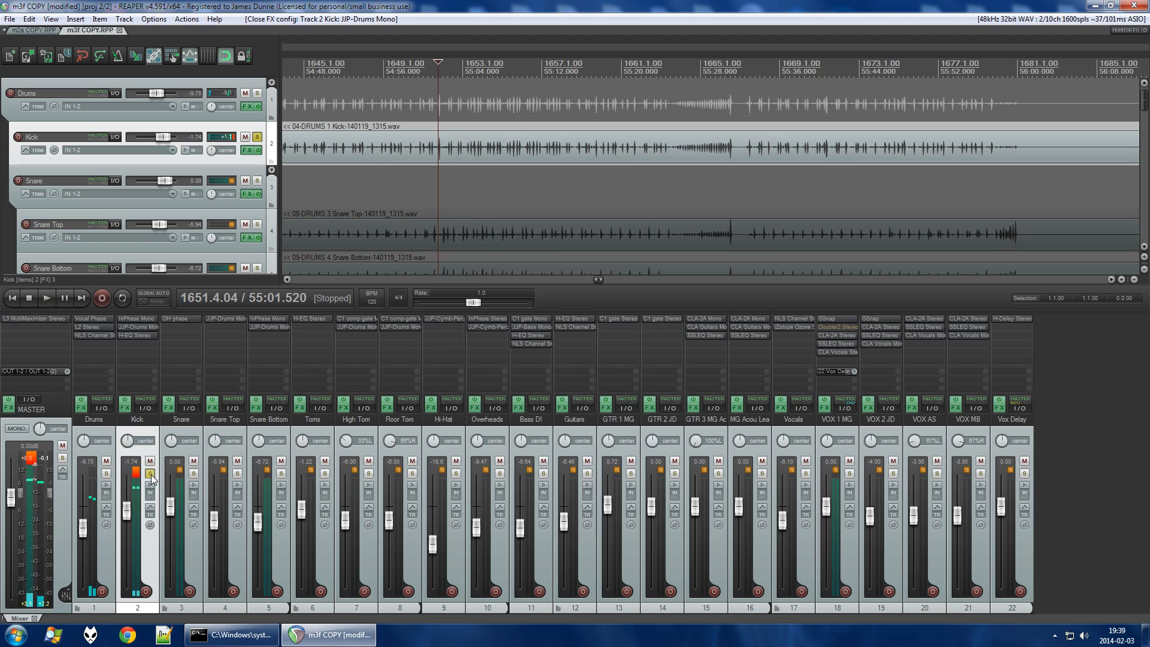
click(150, 474)
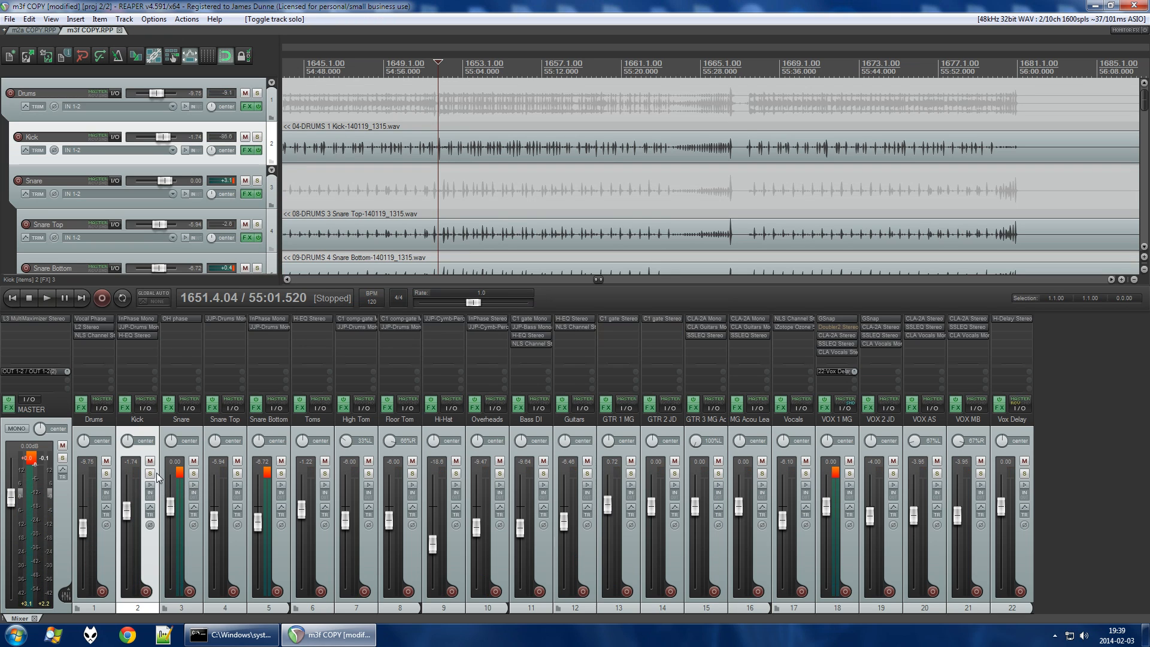
Examine the JJP-Drums controls and the H-EQ low-end curve on the Kick track, and close both plug-ins.
click(180, 475)
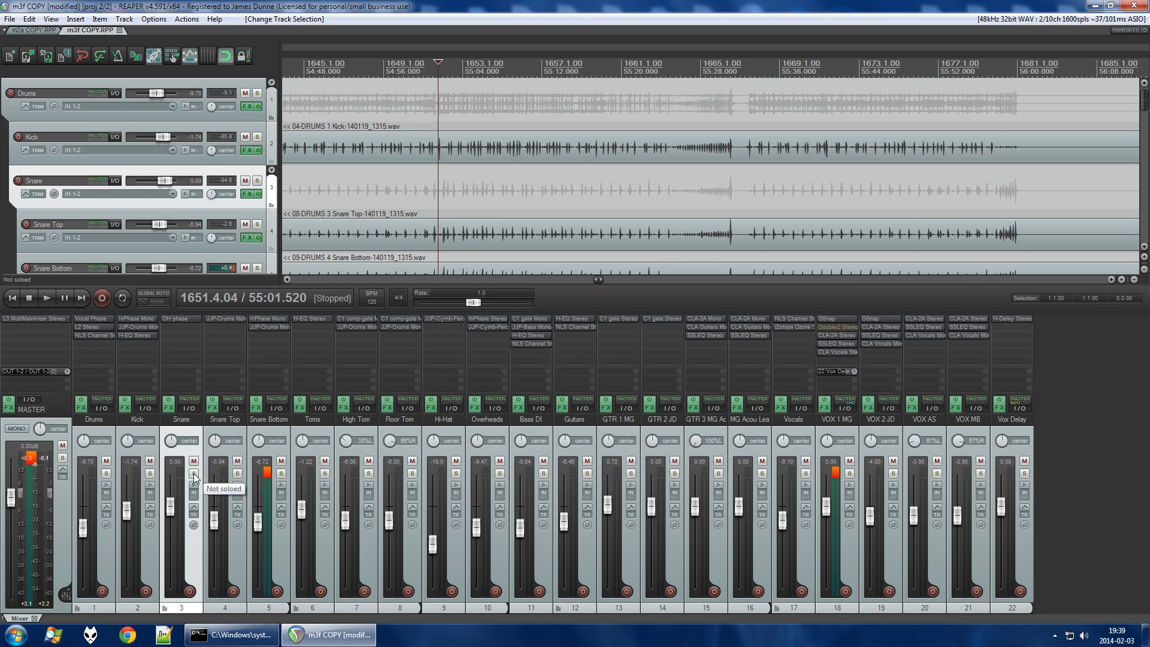
click(154, 479)
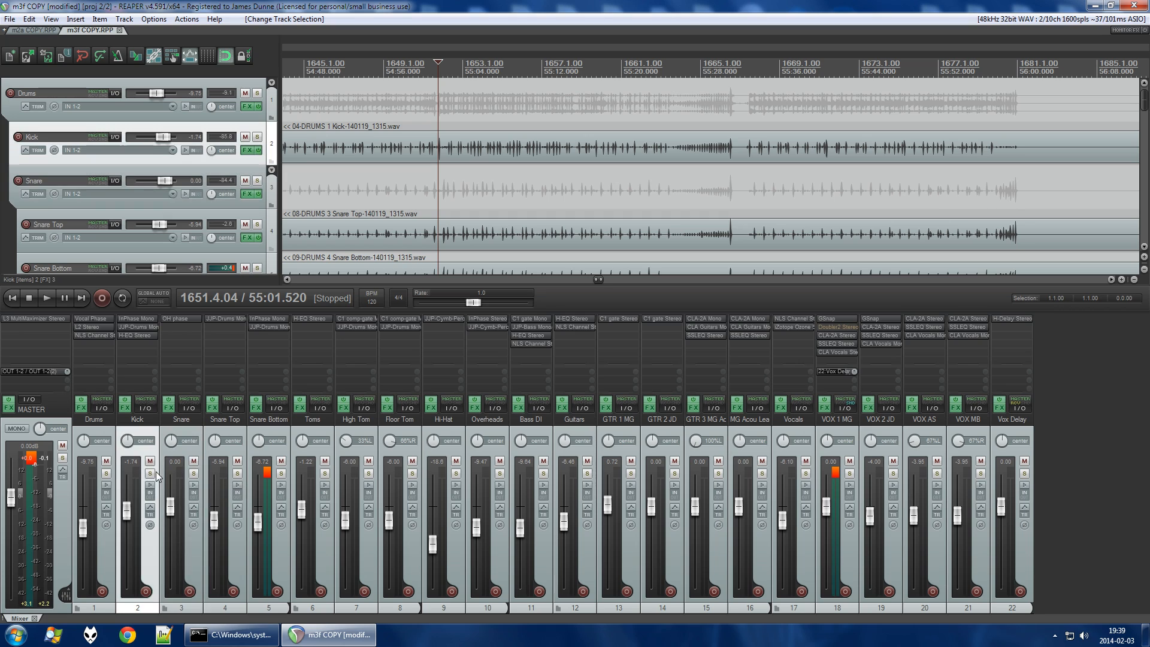
click(145, 328)
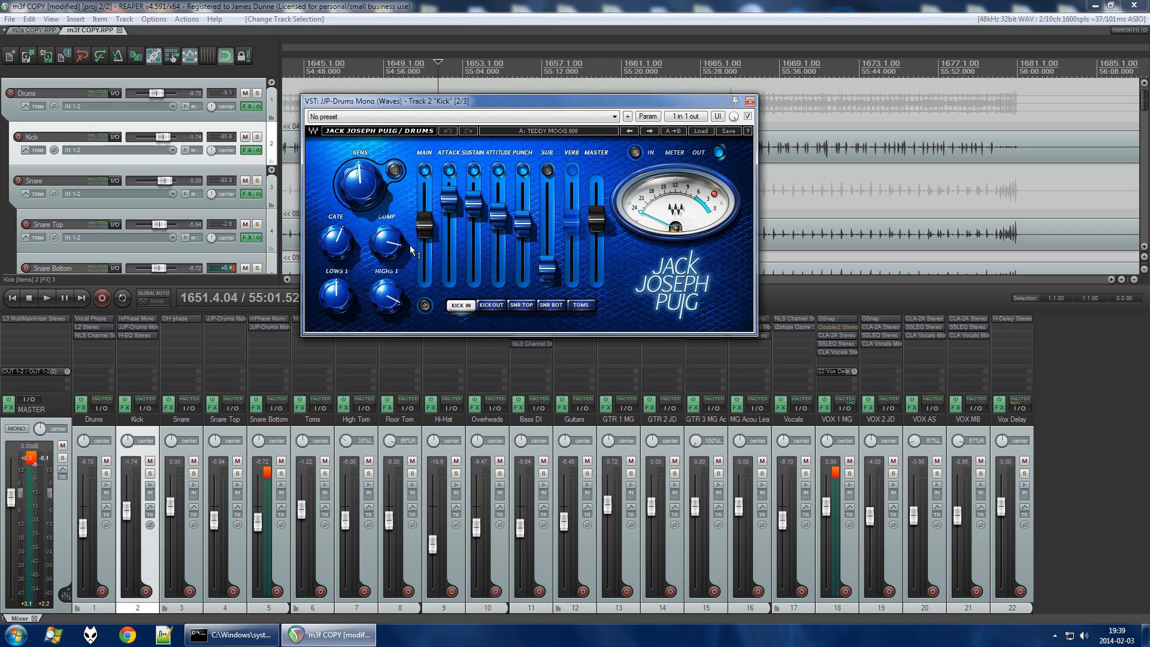
mouse_move(339, 292)
click(137, 335)
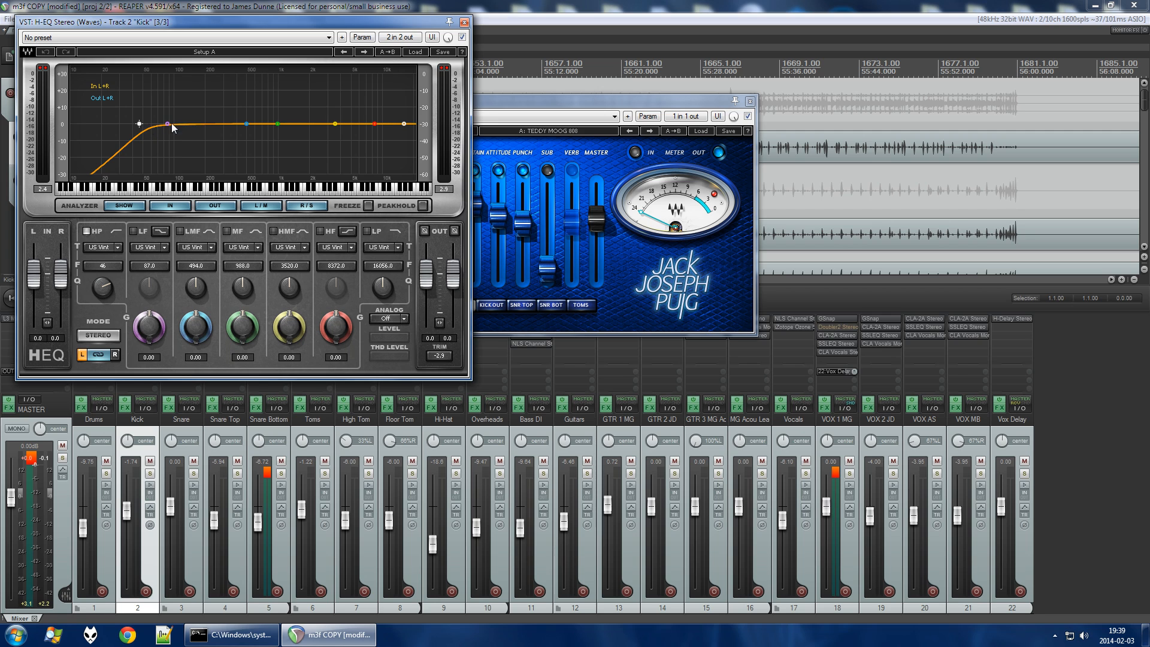
click(464, 23)
click(750, 101)
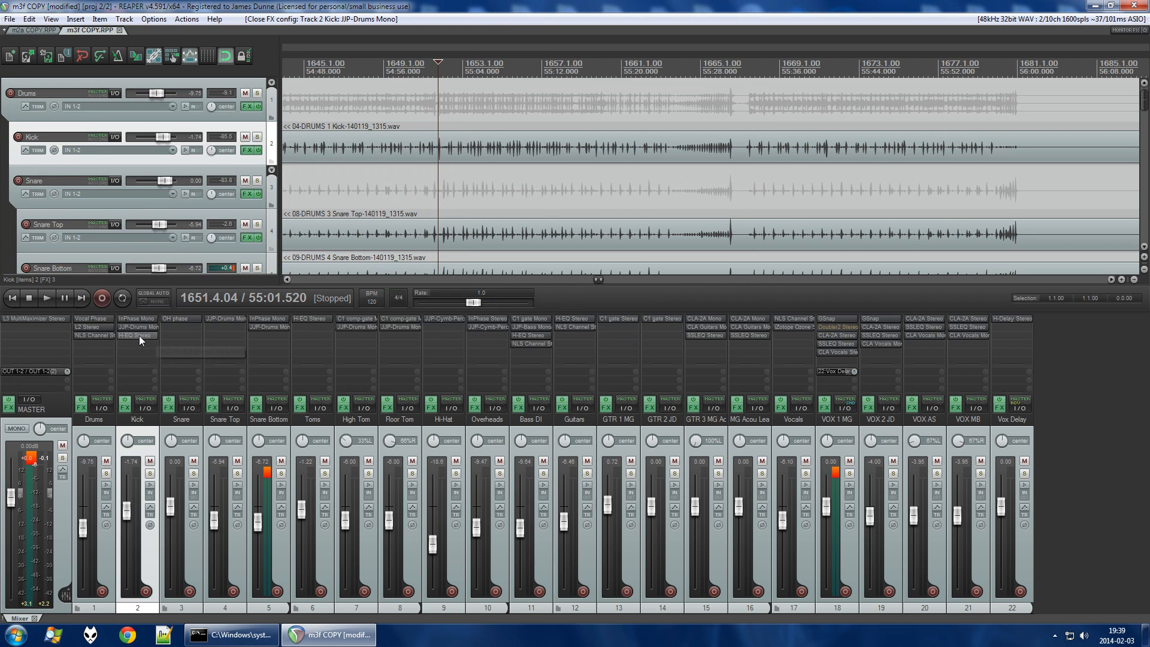
Solo and play the Kick track, switching its H-EQ bypass on and off to compare the sound.
click(150, 473)
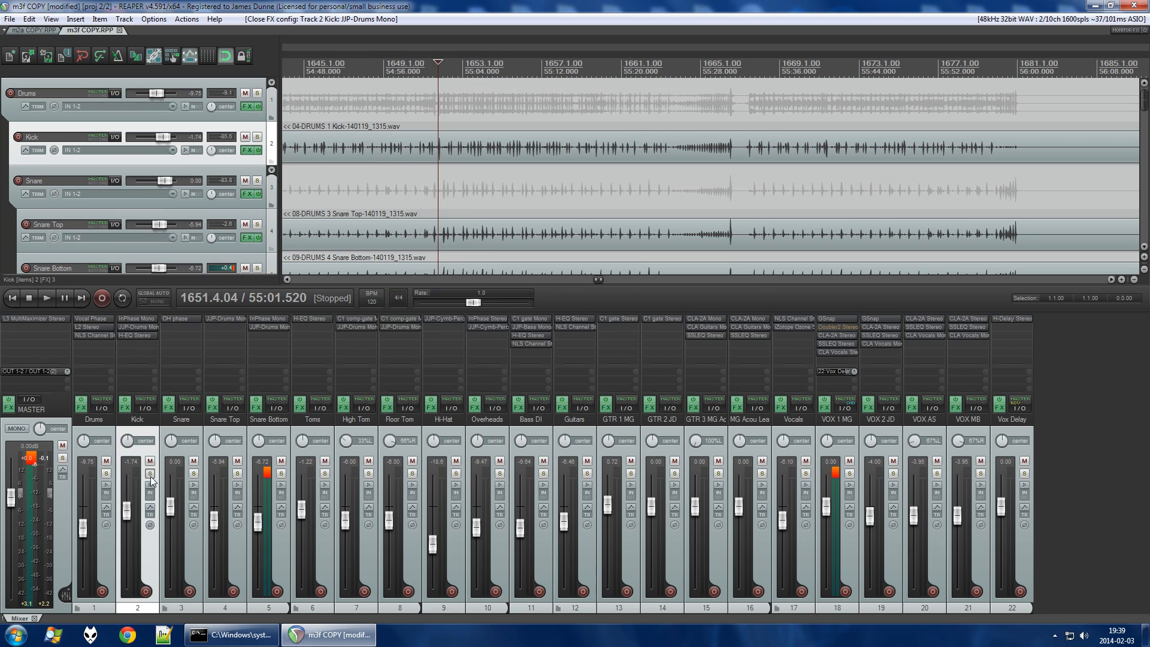
key(space)
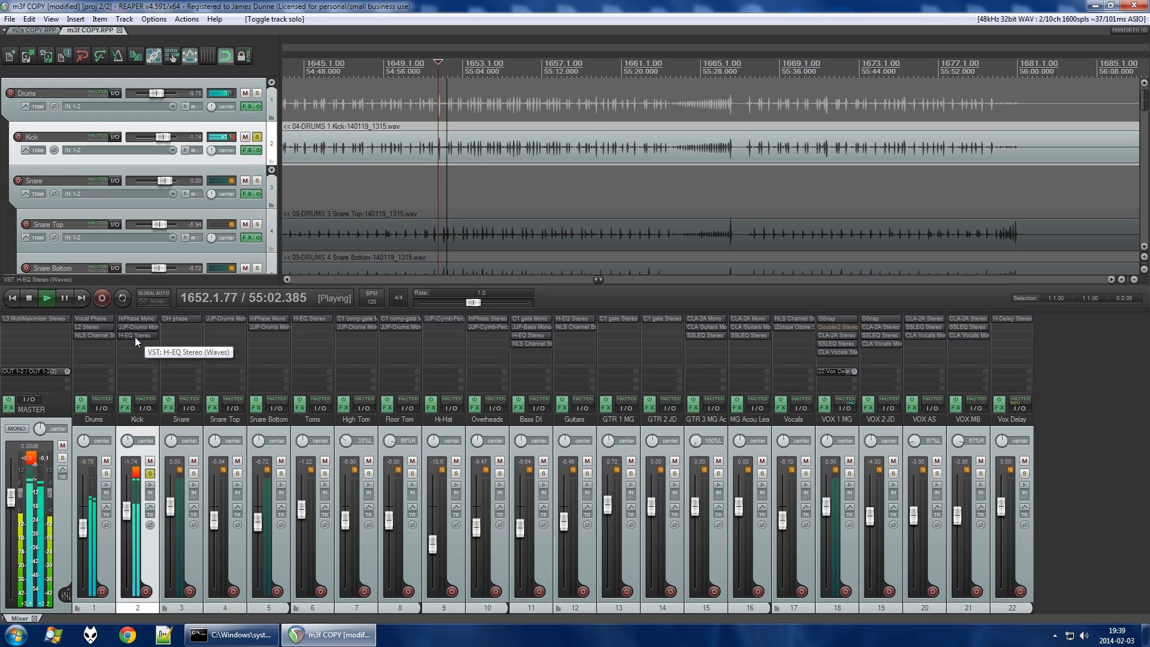
shift+click(135, 337)
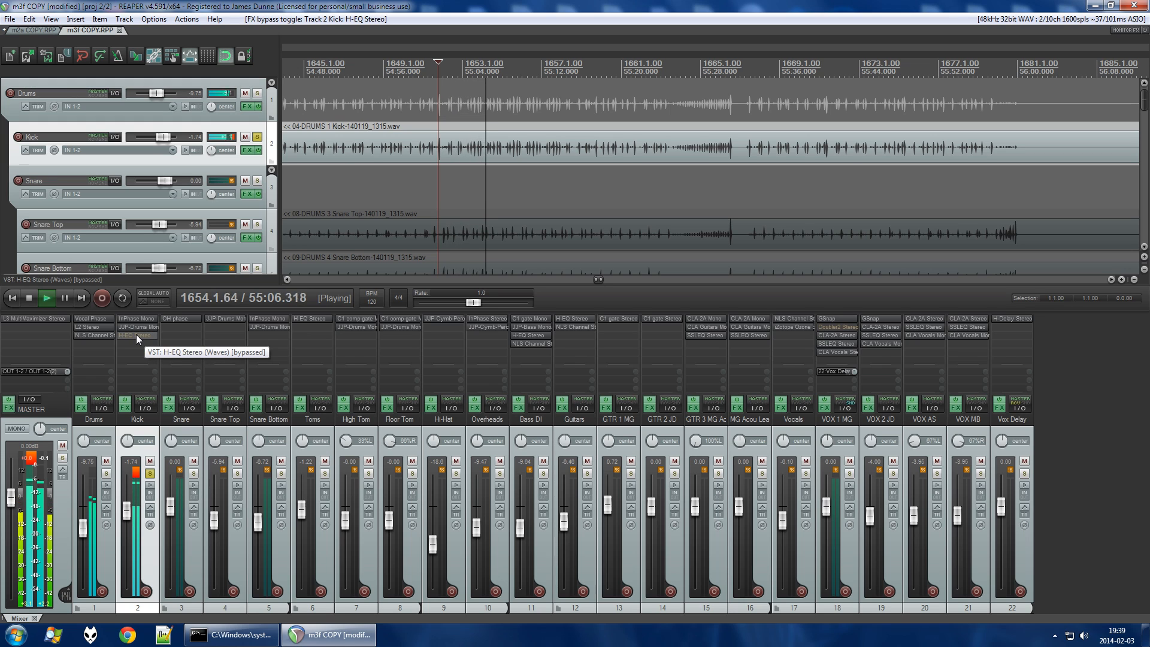
shift+click(136, 334)
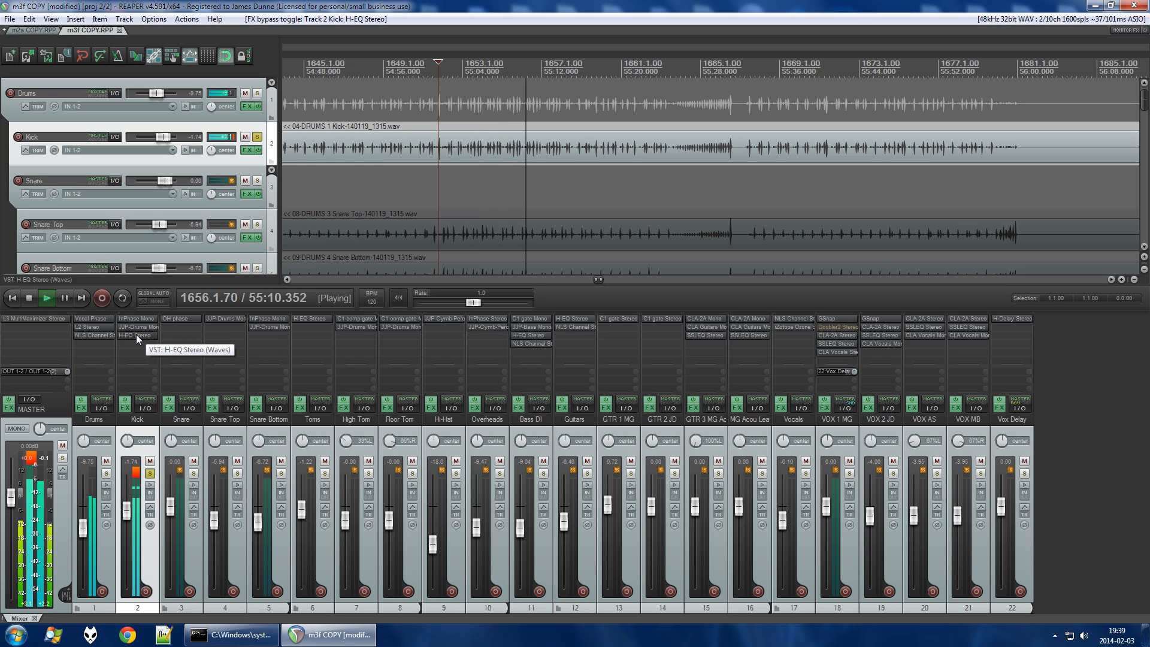
shift+click(136, 334)
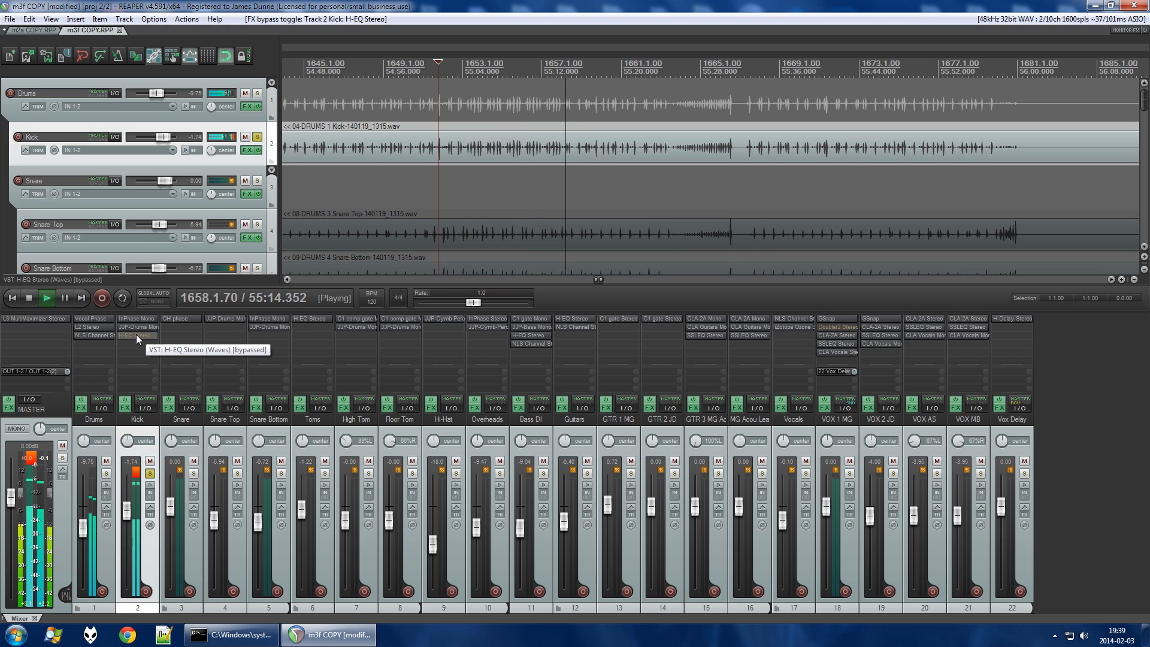
shift+click(135, 334)
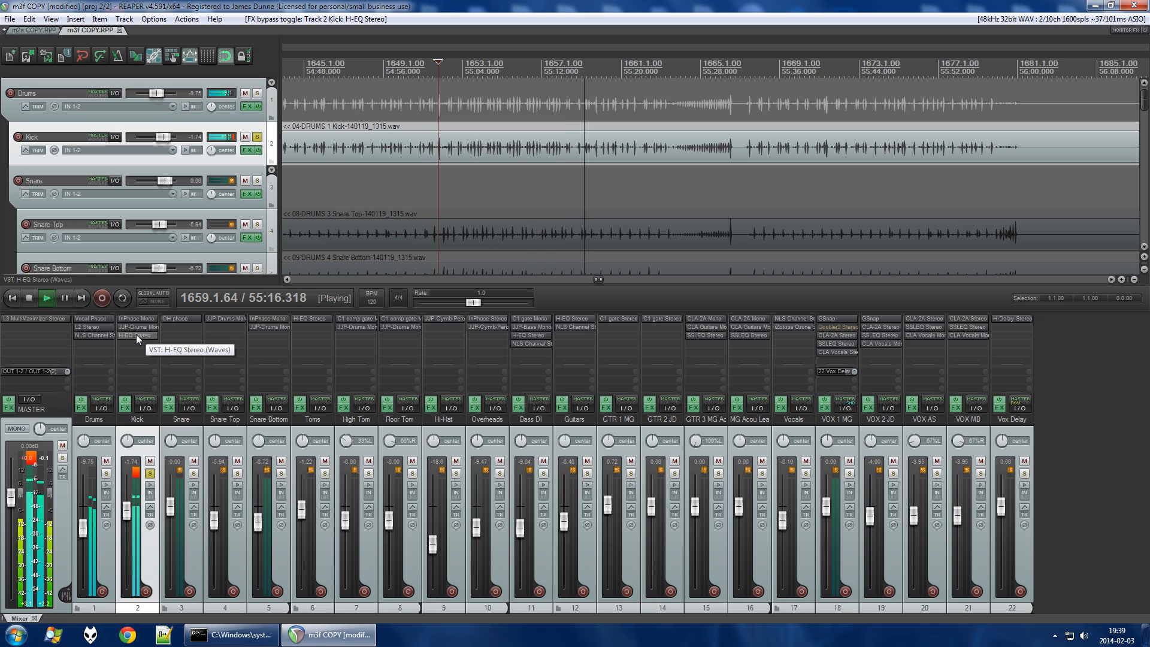
Stop playback, reset the master peak meters, and unsolo the Kick track.
key(space)
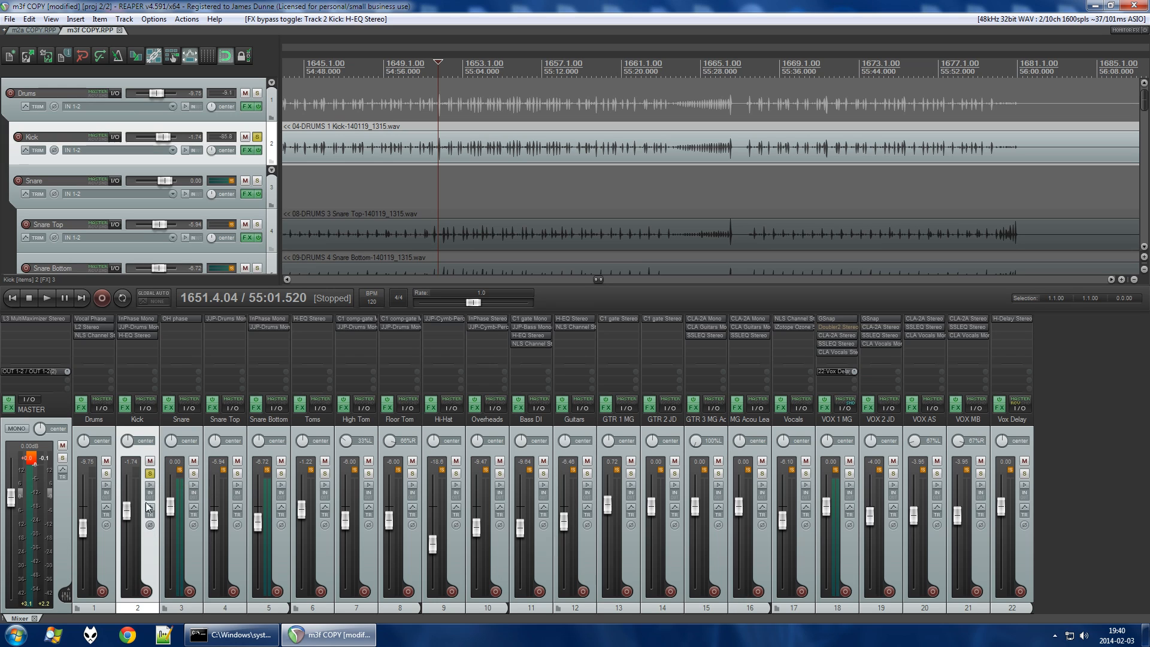
click(35, 504)
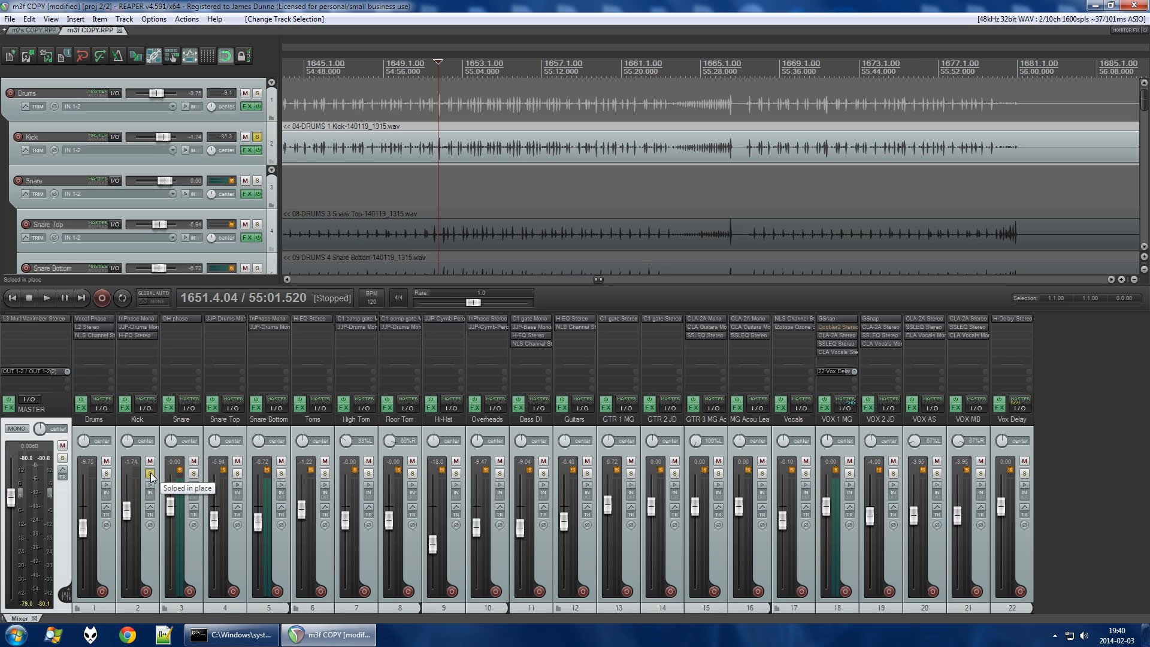
click(150, 567)
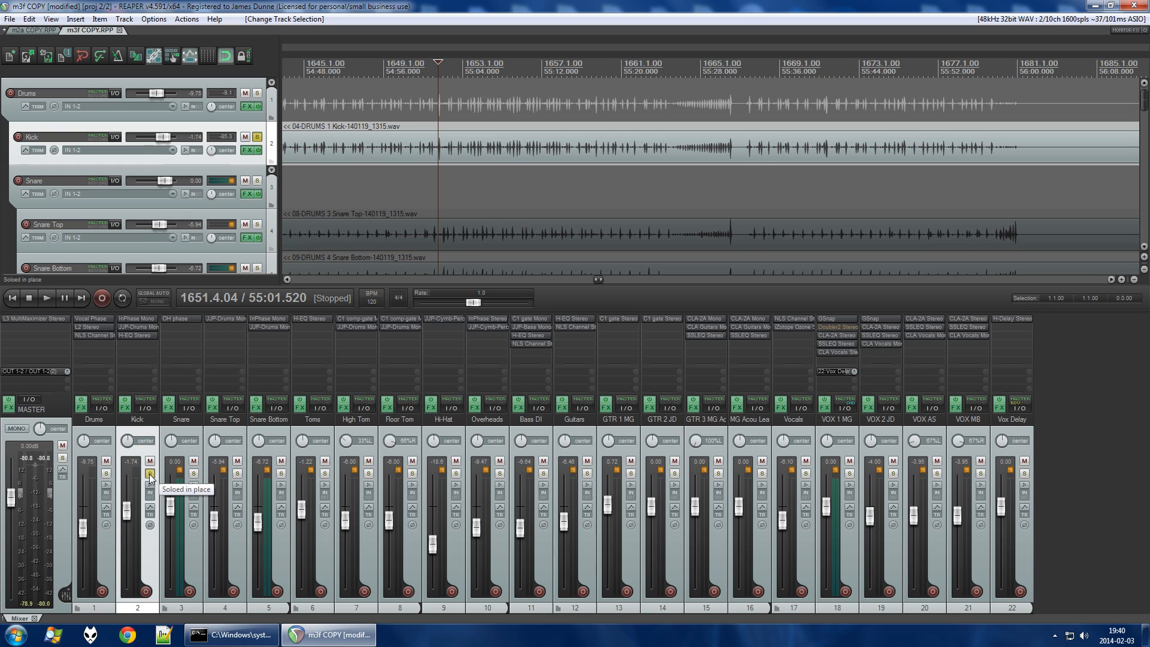
click(150, 473)
Solo and play the Snare track, add the Snare Top solo during playback, and stop.
click(193, 473)
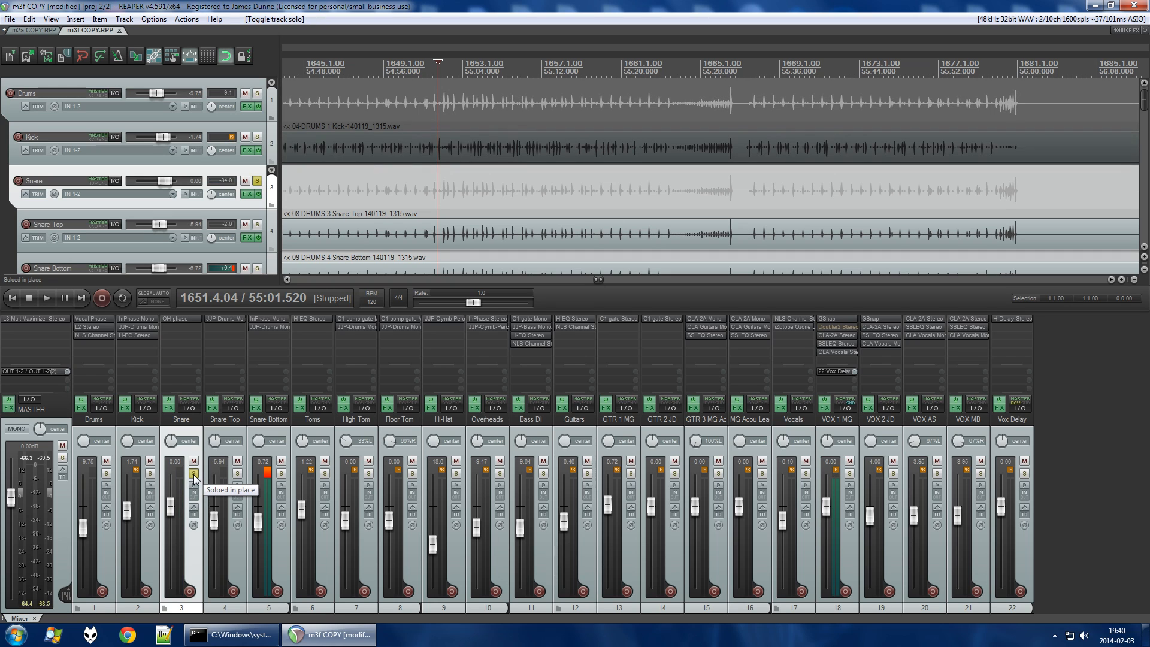
key(space)
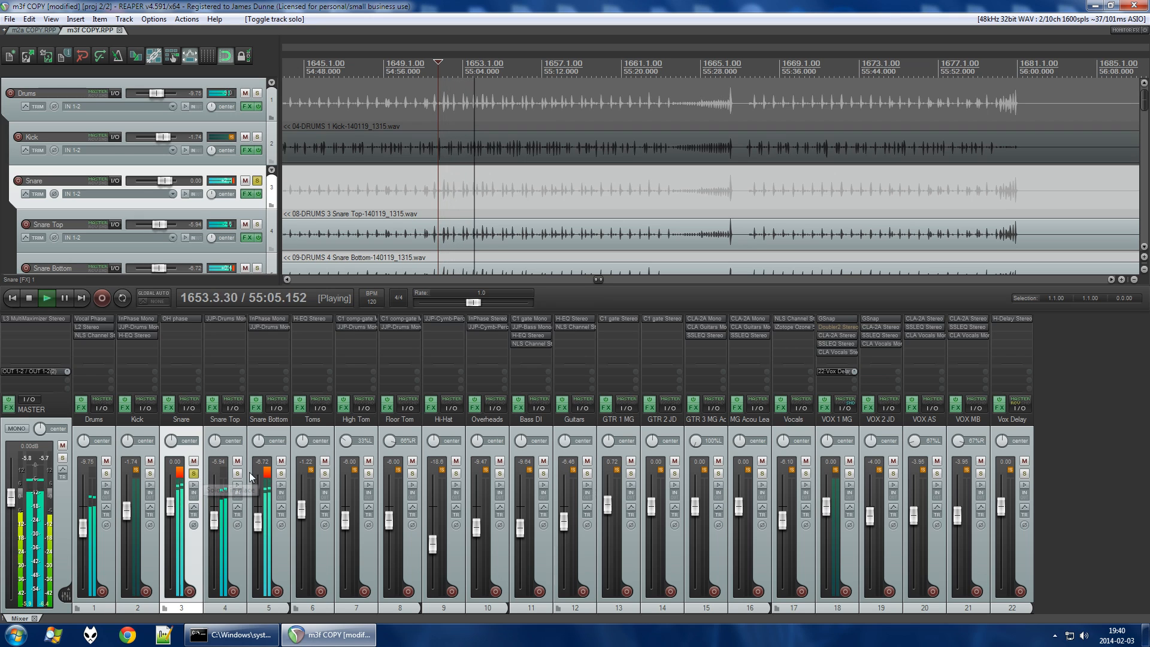
key(Down)
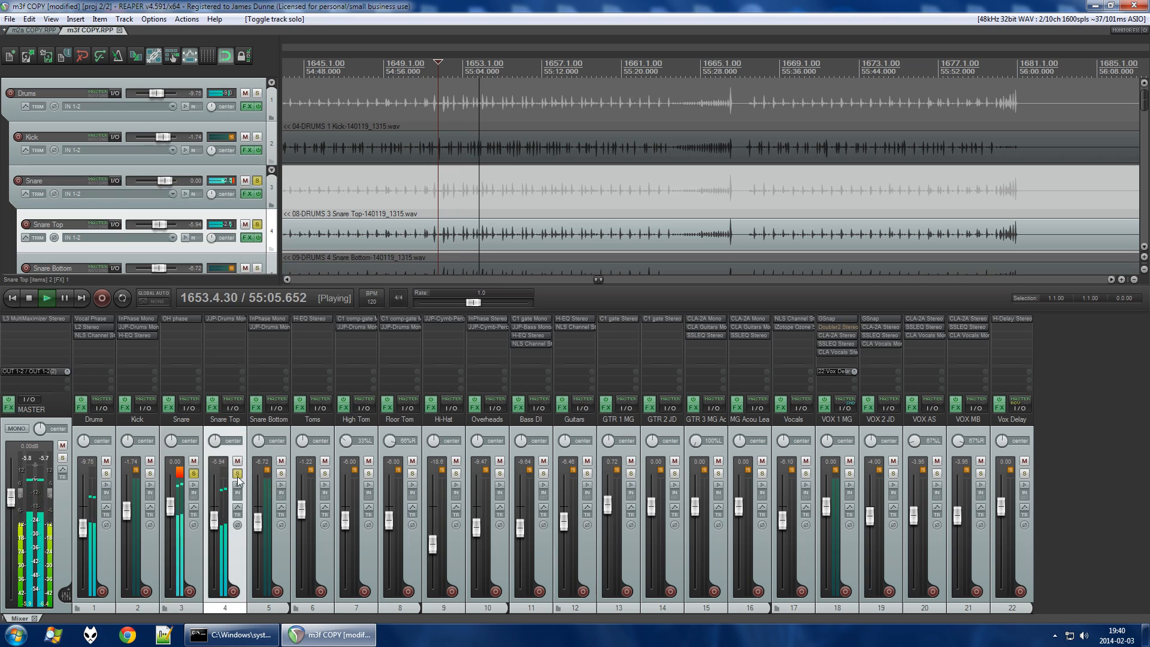
key(space)
Toggle the Snare solo off and back on, and audition it with Snare Top still soloed.
click(195, 476)
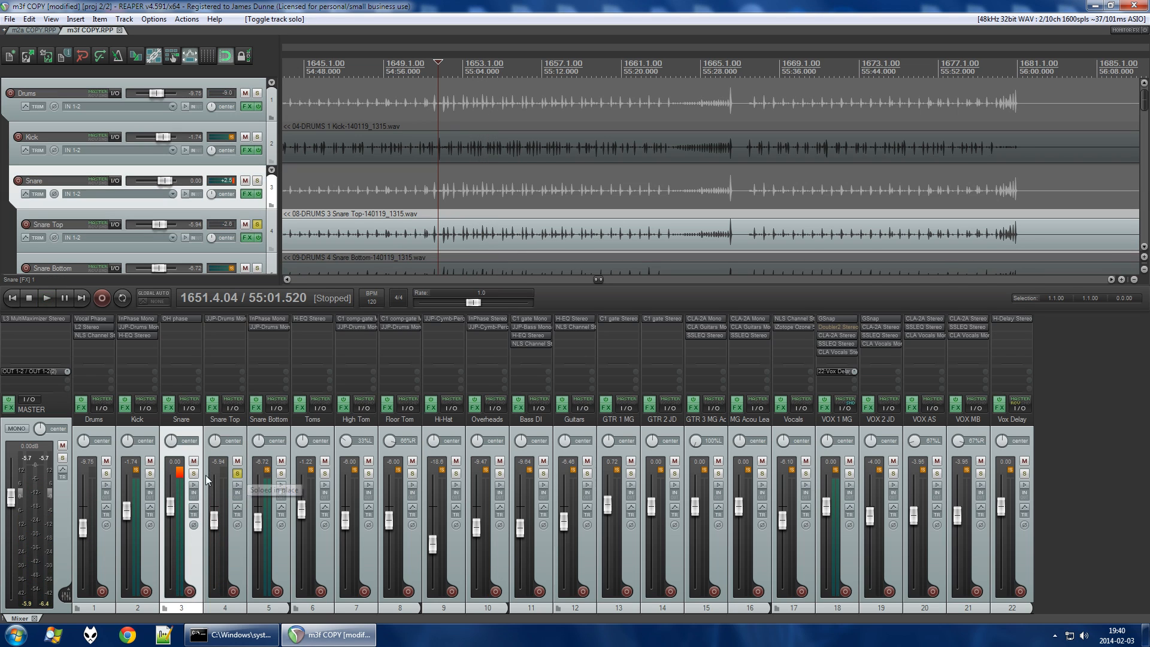
key(alt+s)
click(240, 430)
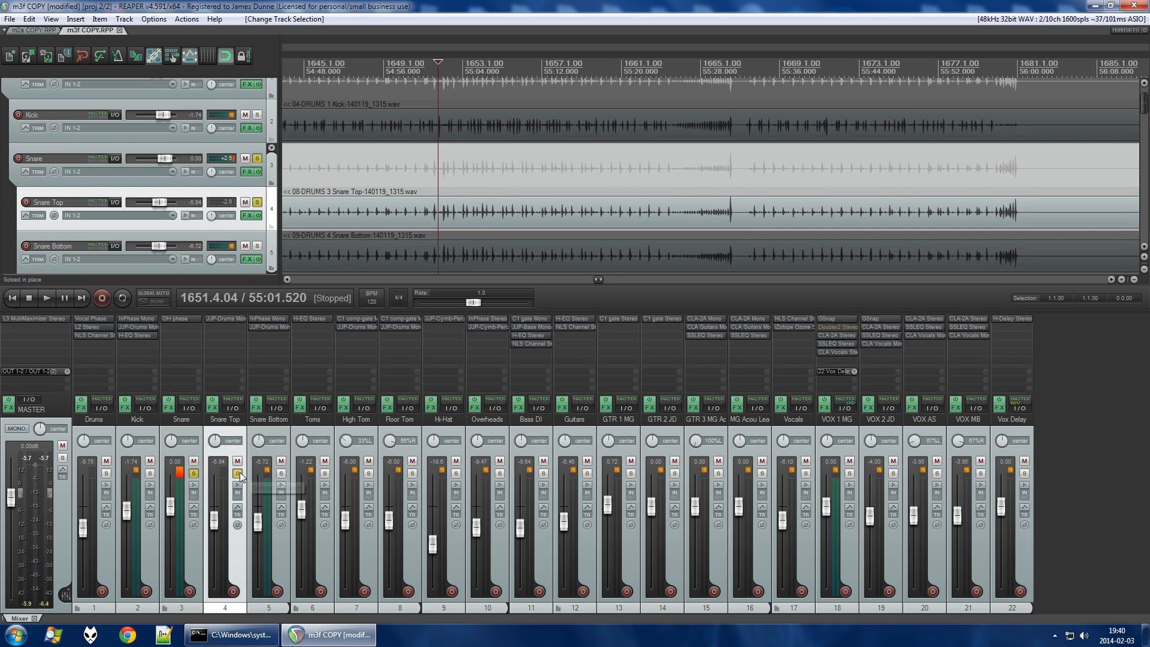
key(space)
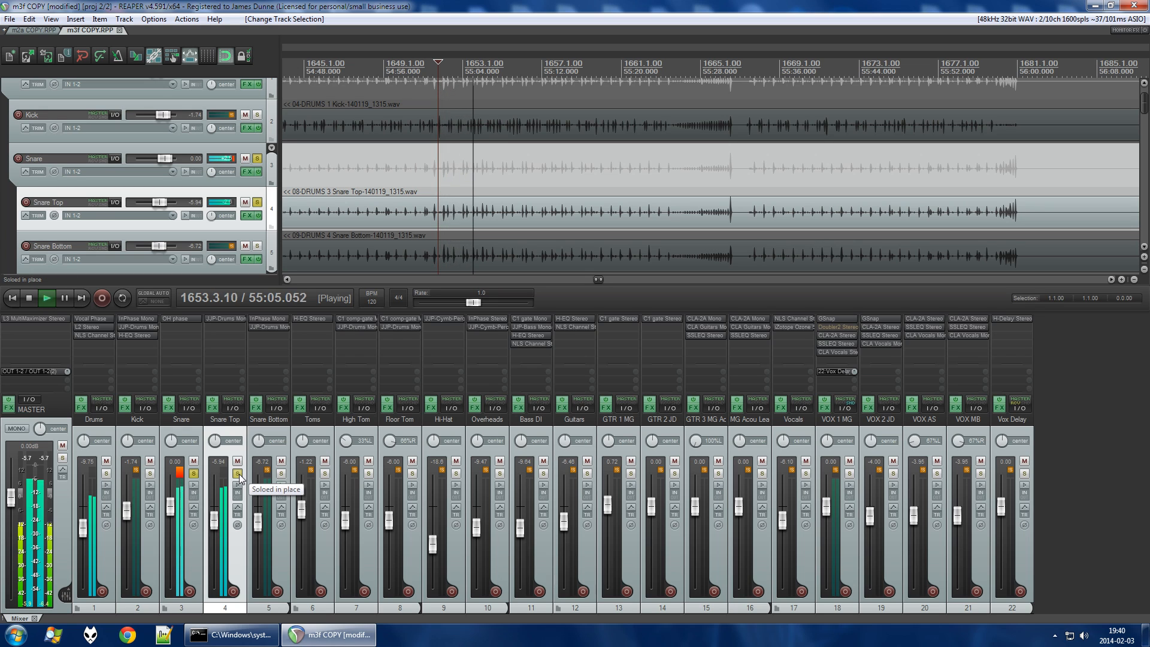
key(space)
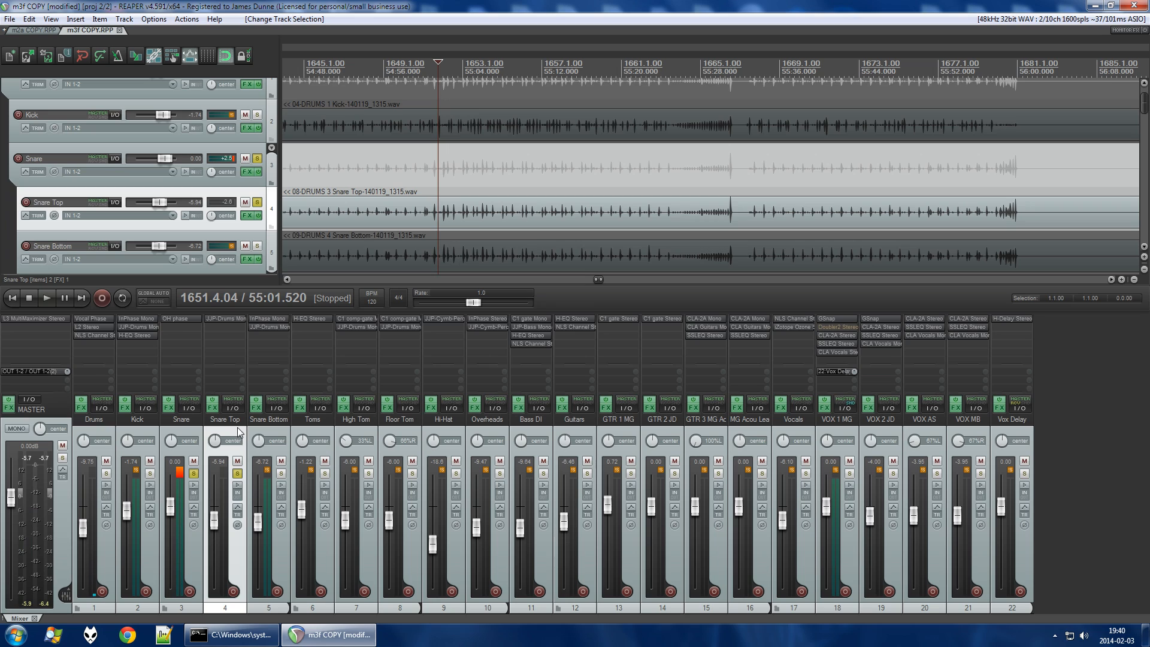
Switch the solo from Snare Top to Snare Bottom and audition the bottom microphone within the Snare group.
click(237, 474)
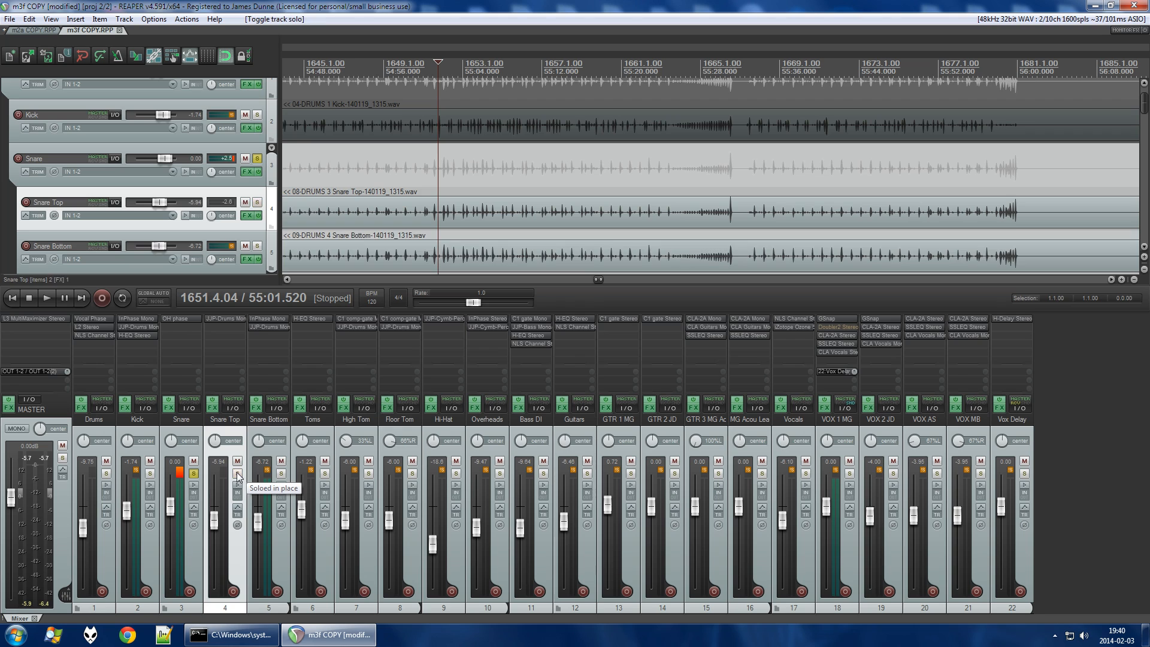
click(281, 474)
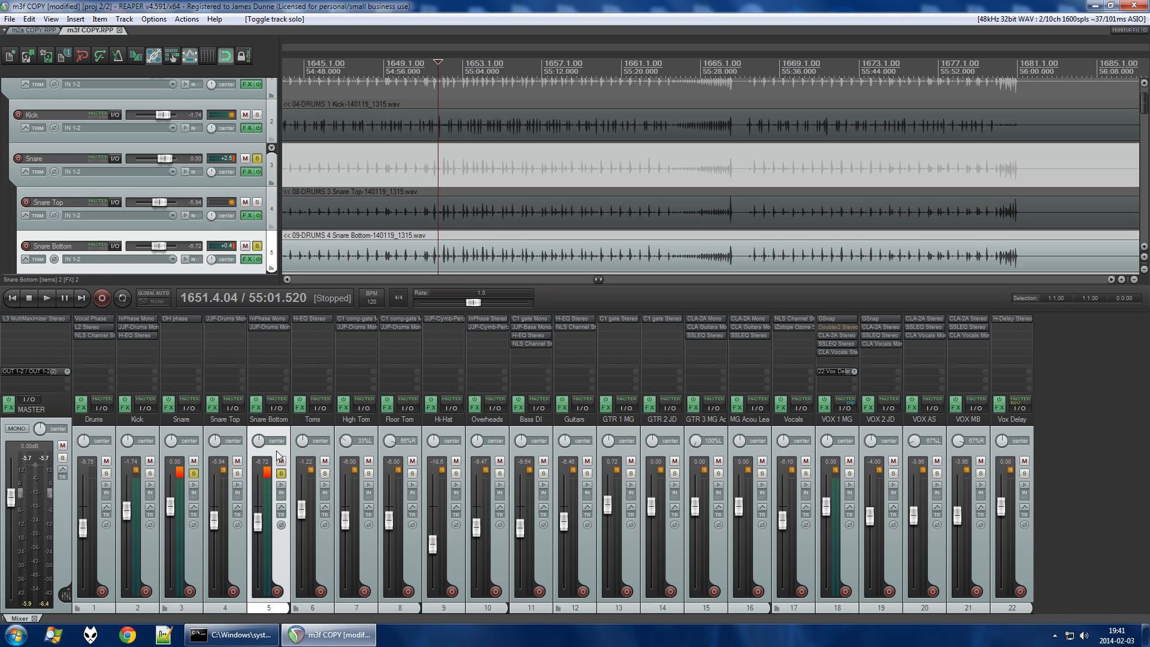
key(space)
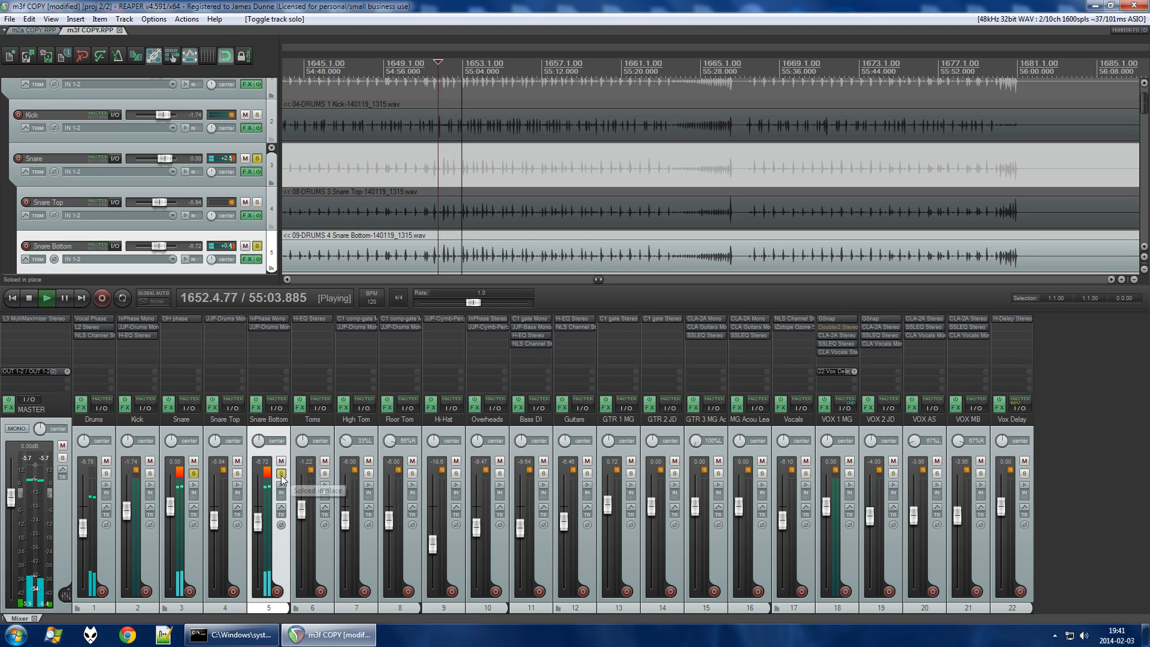
key(space)
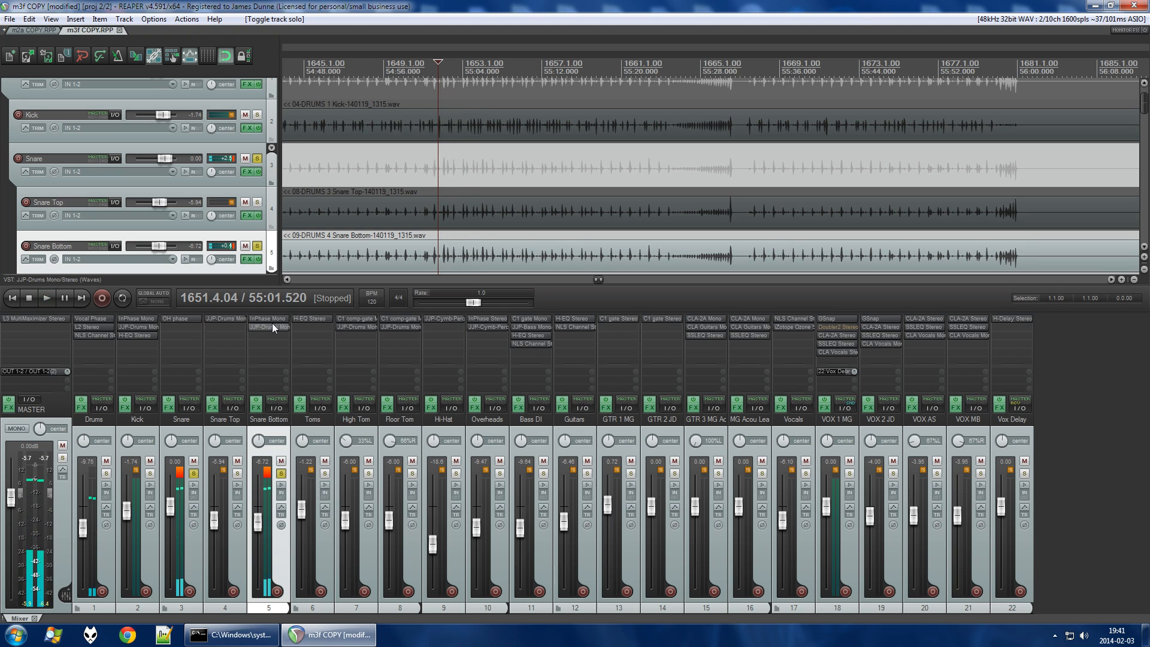
Examine the JJP-Drums controls on Snare Bottom, close the plug-in, and briefly view the m2a COPY project before returning to m3f COPY.
click(272, 326)
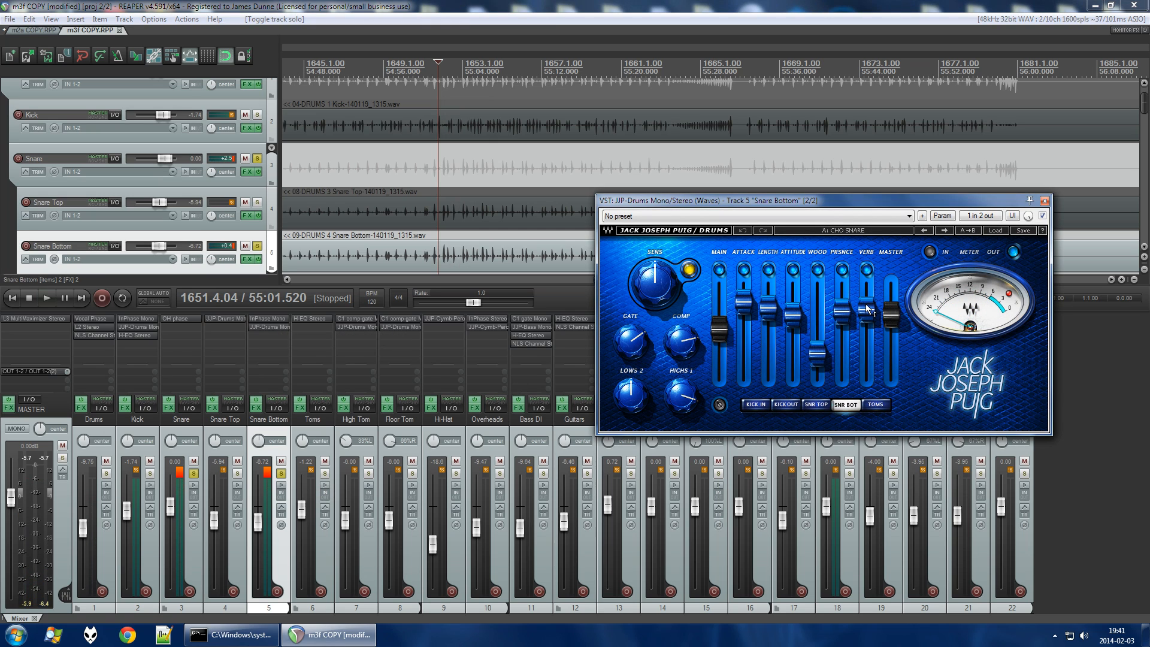
mouse_move(845, 314)
click(1044, 200)
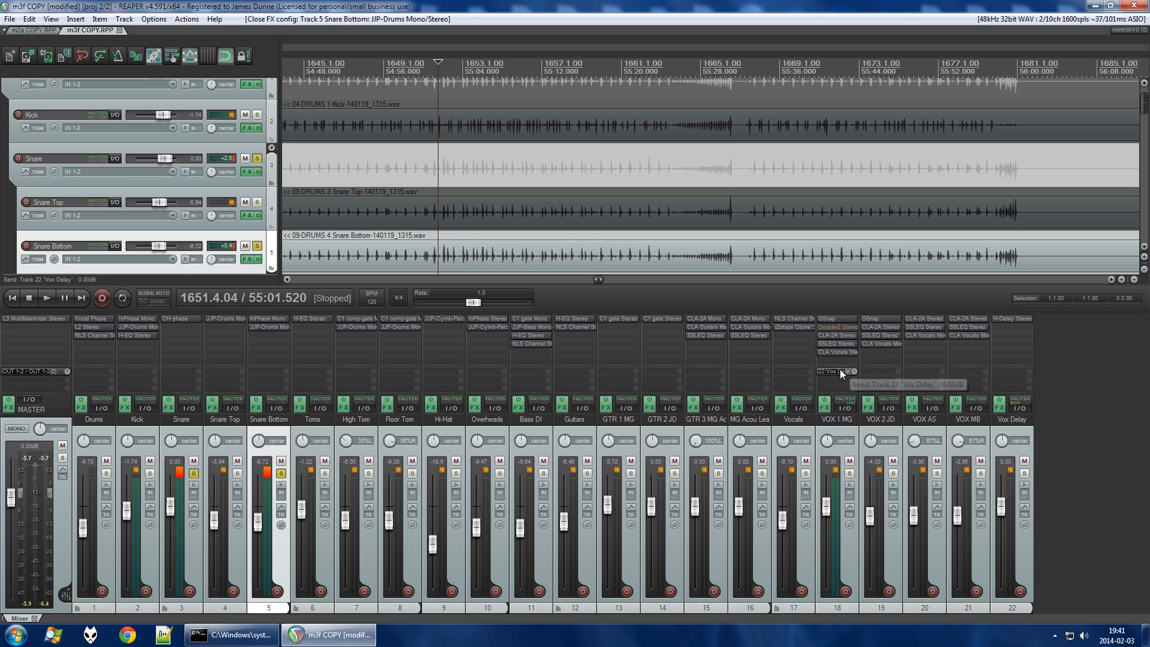
click(42, 31)
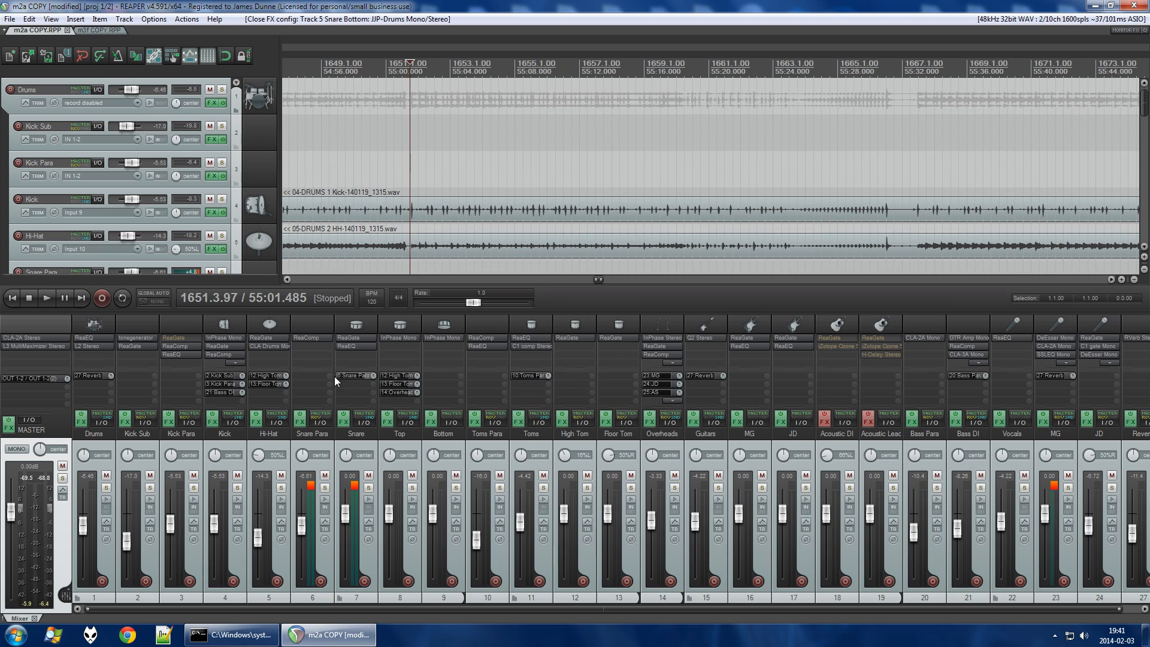
click(90, 30)
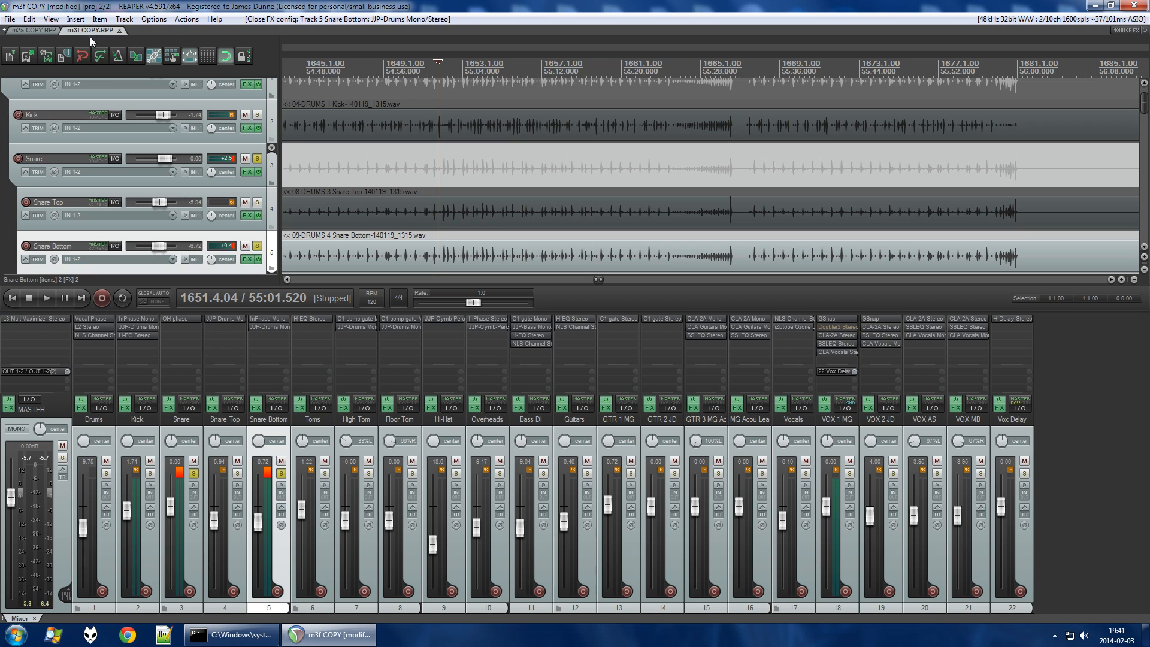
Solo Snare Top alongside Snare and Snare Bottom, and audition the combined snare sound.
click(202, 480)
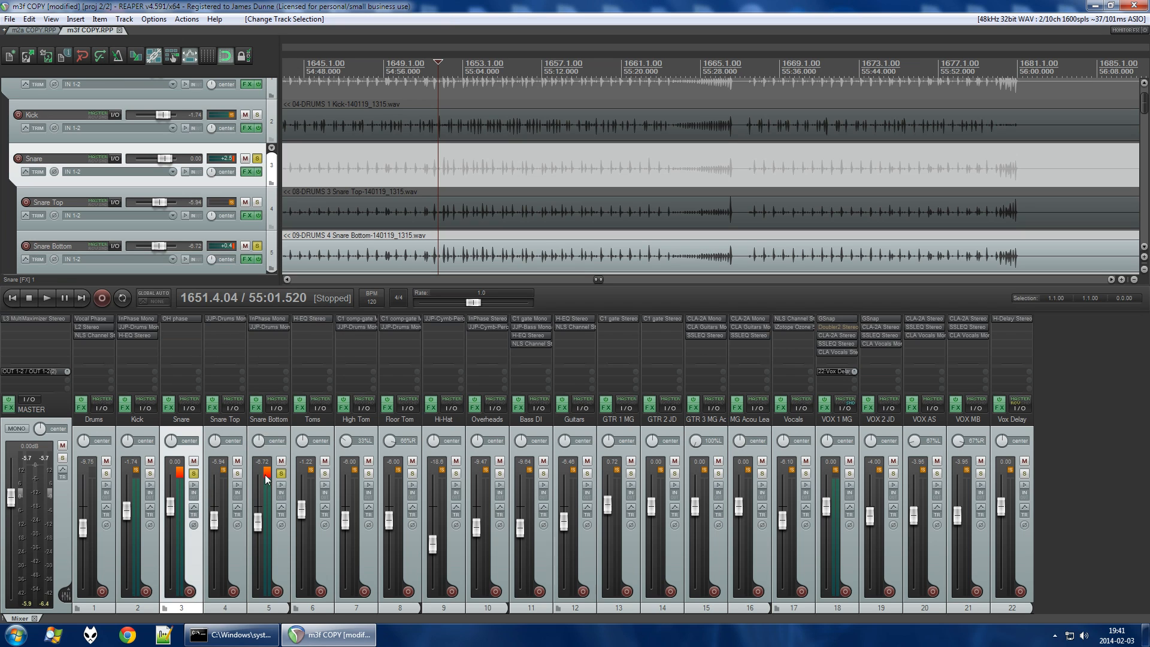
click(237, 475)
click(203, 475)
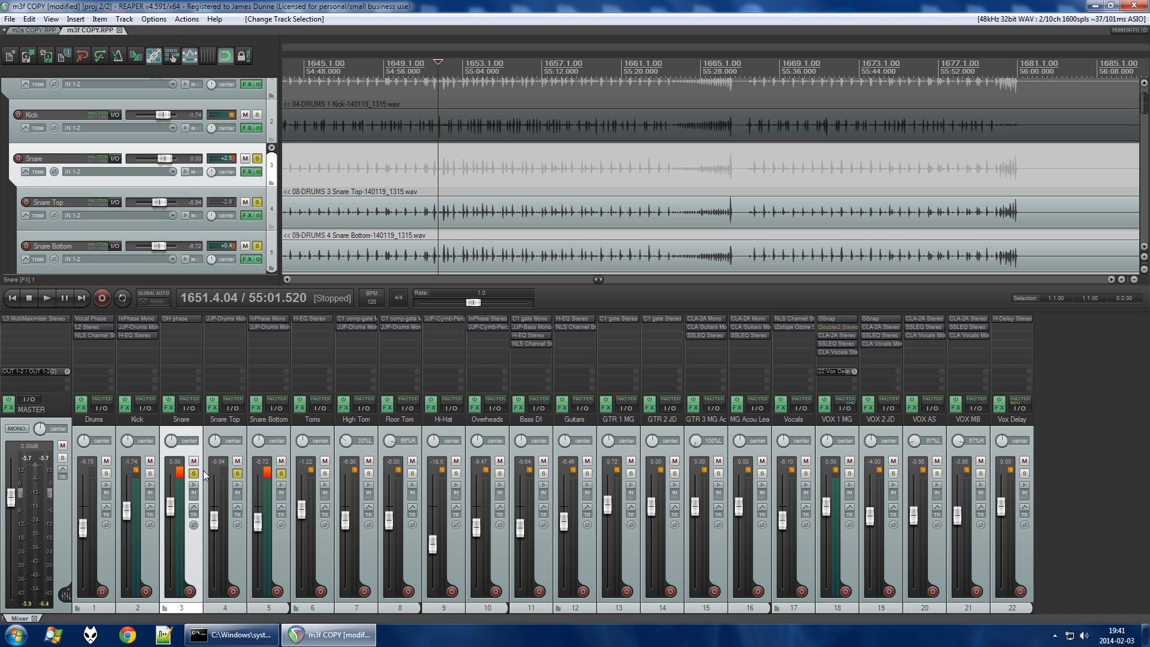
key(space)
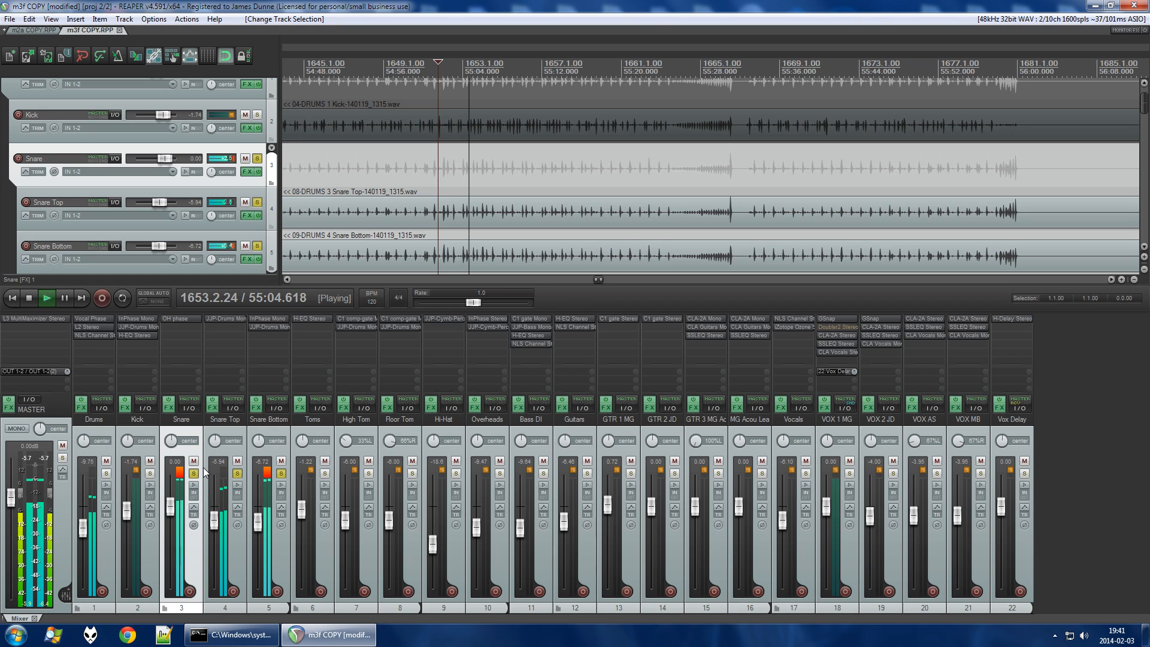
key(space)
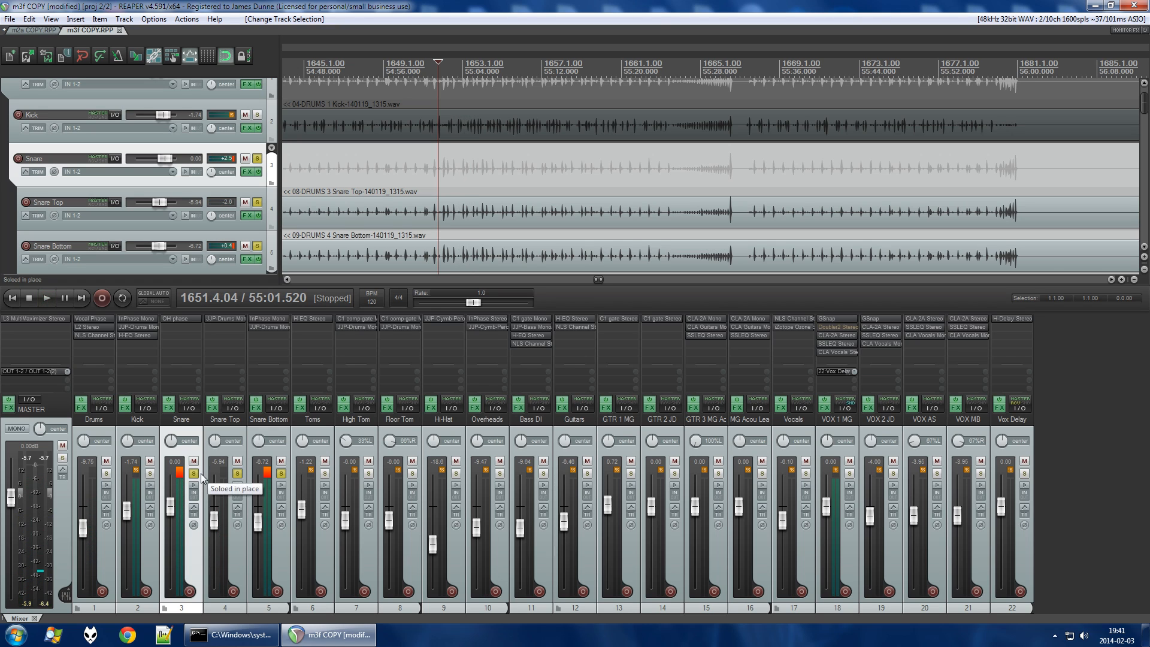
Clear the solos on the Snare, Snare Top and Snare Bottom tracks.
click(194, 473)
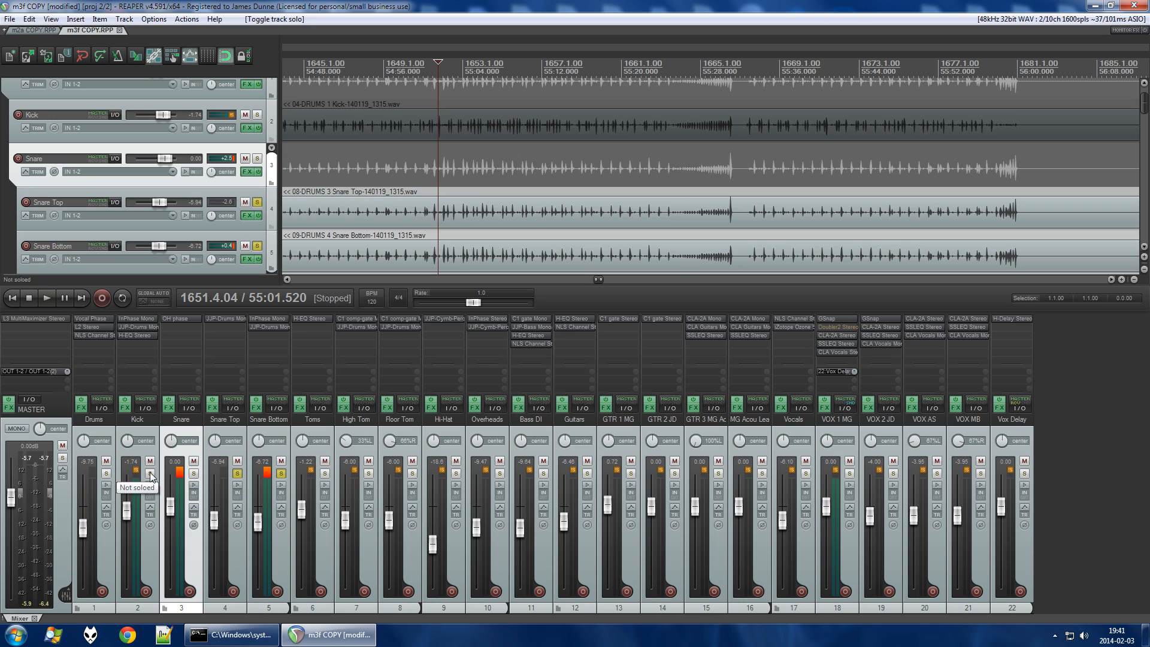
click(237, 473)
click(285, 455)
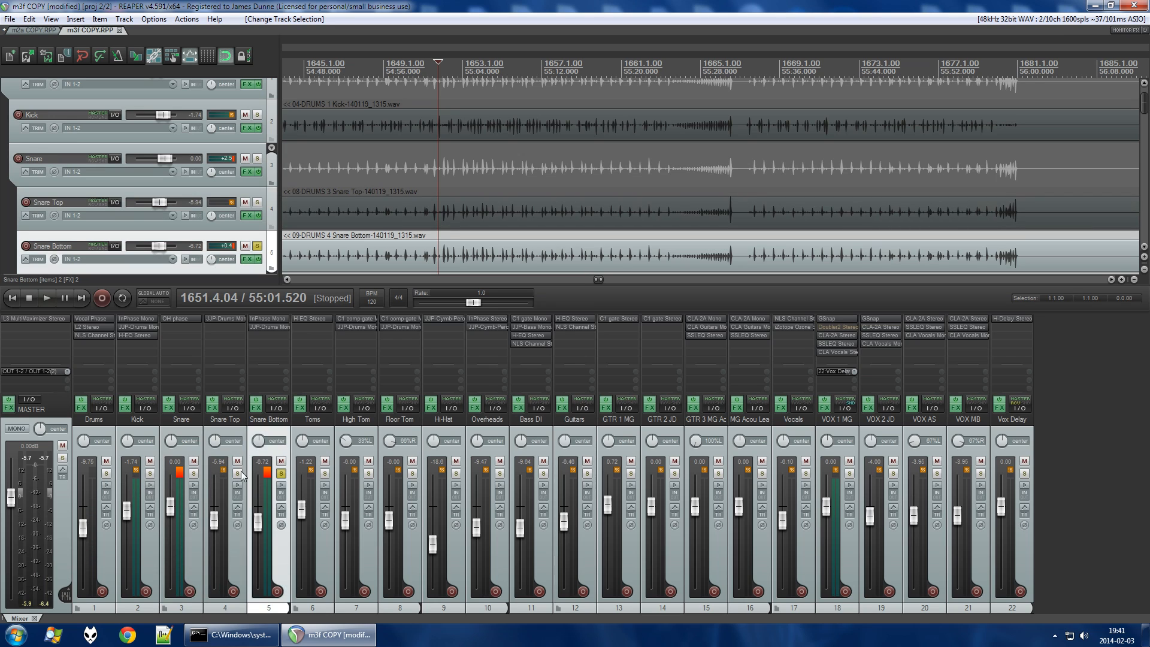
click(245, 472)
click(281, 474)
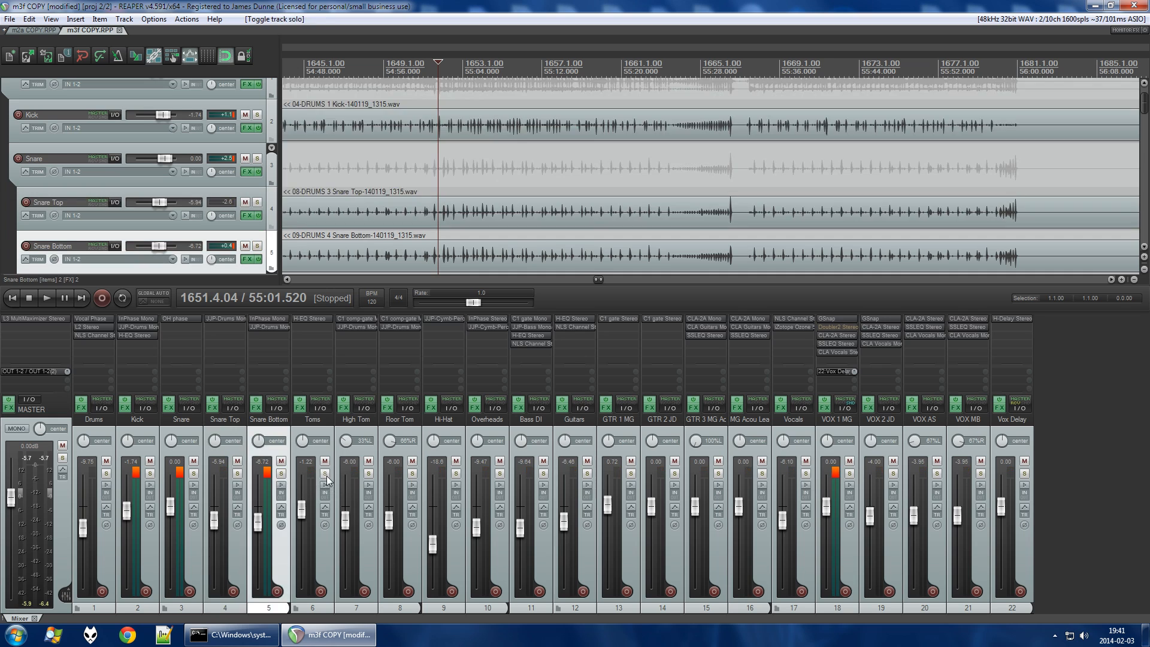
Toggle the Toms solo on and off, and audition the Hi-Hat track soloed.
click(324, 473)
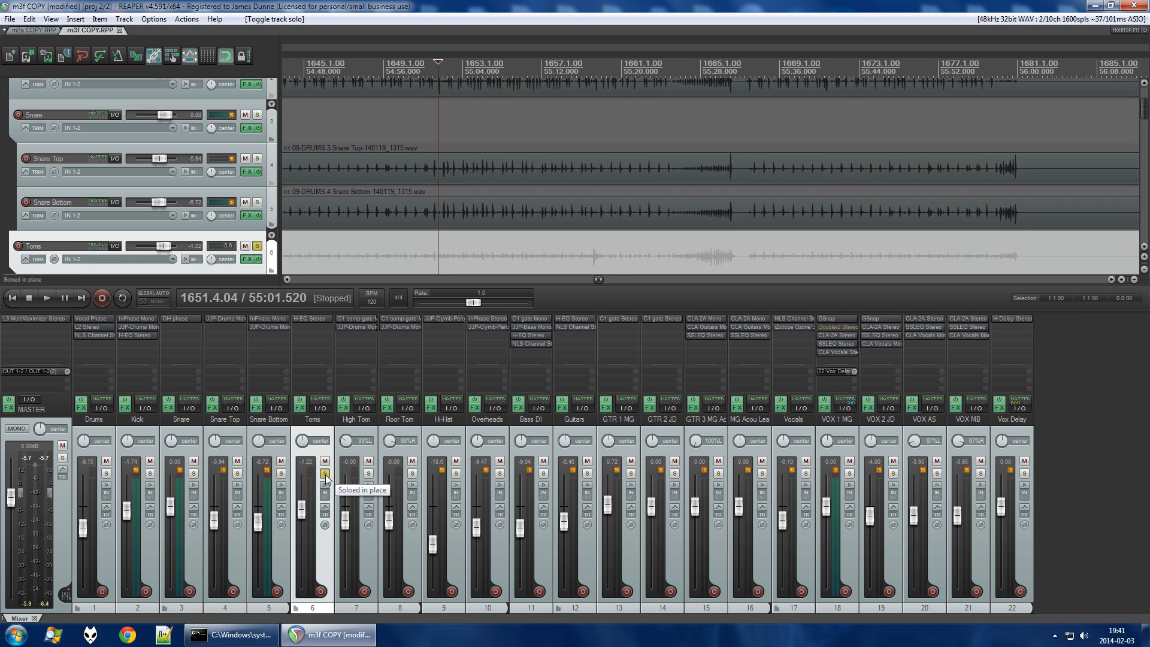
click(324, 473)
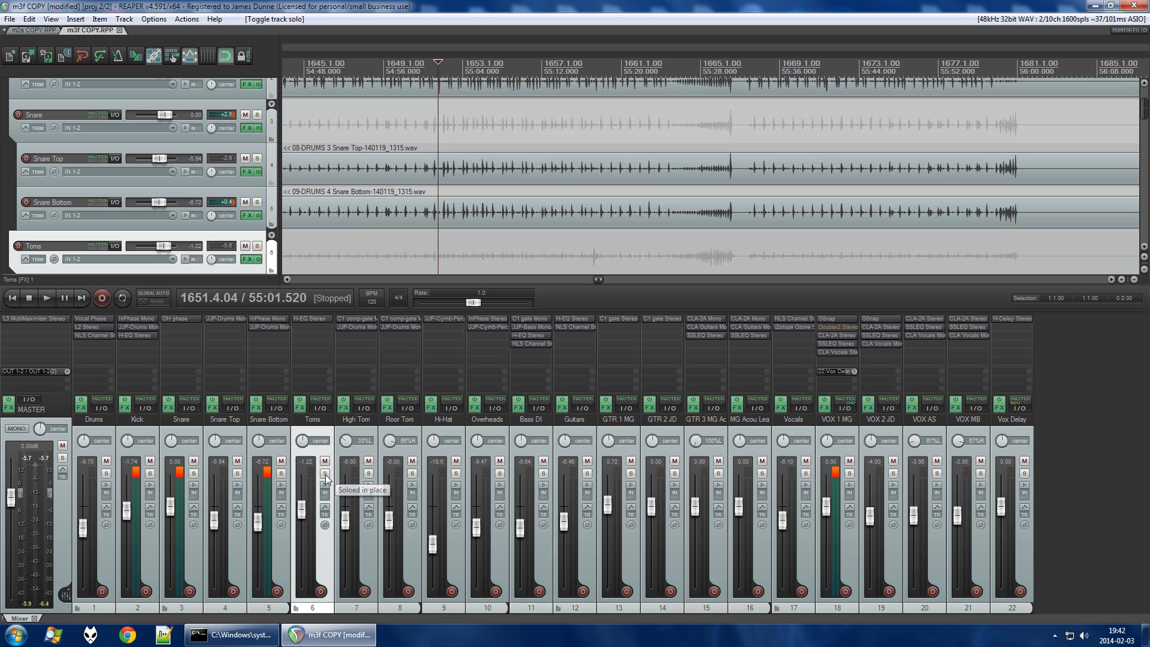
click(456, 474)
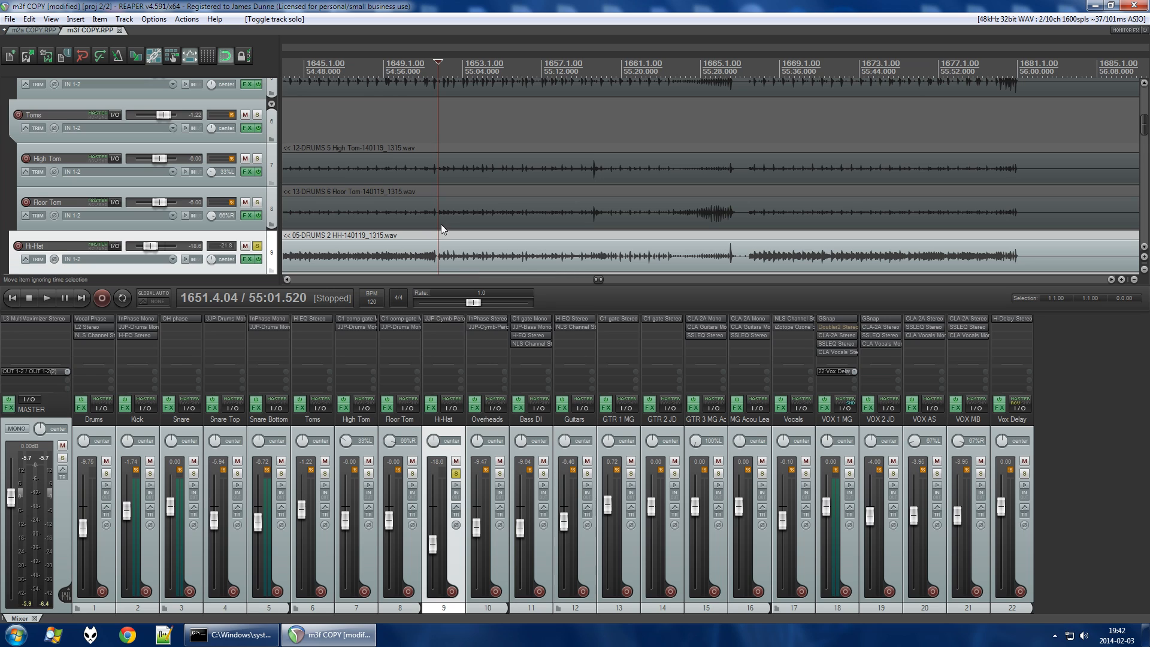
key(space)
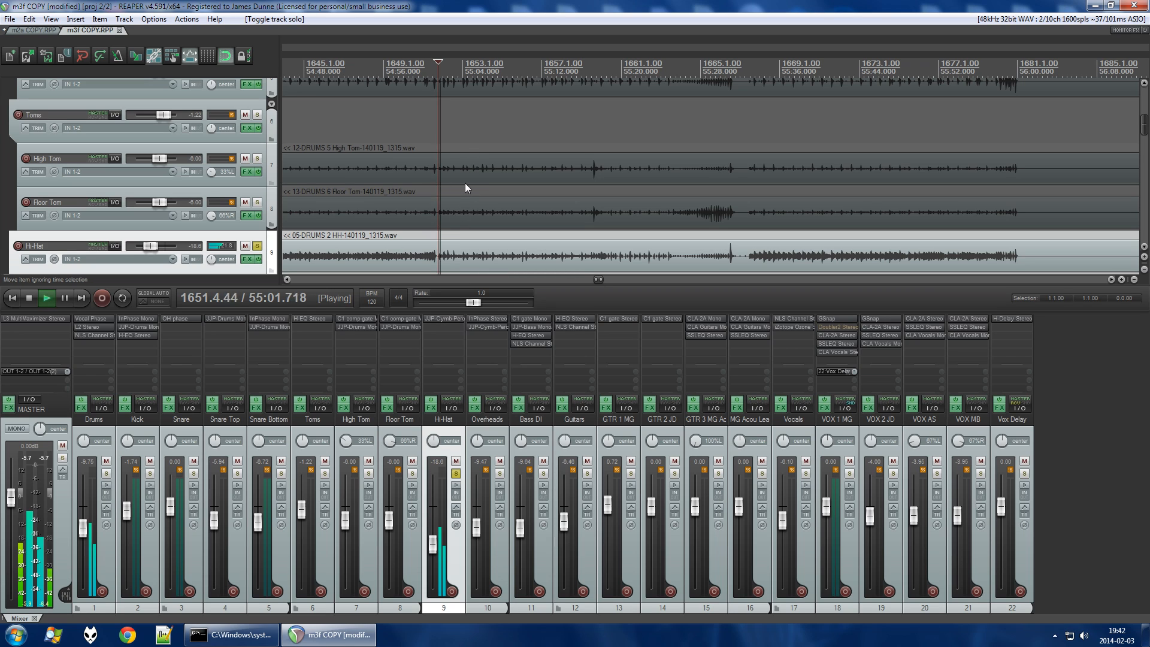
key(space)
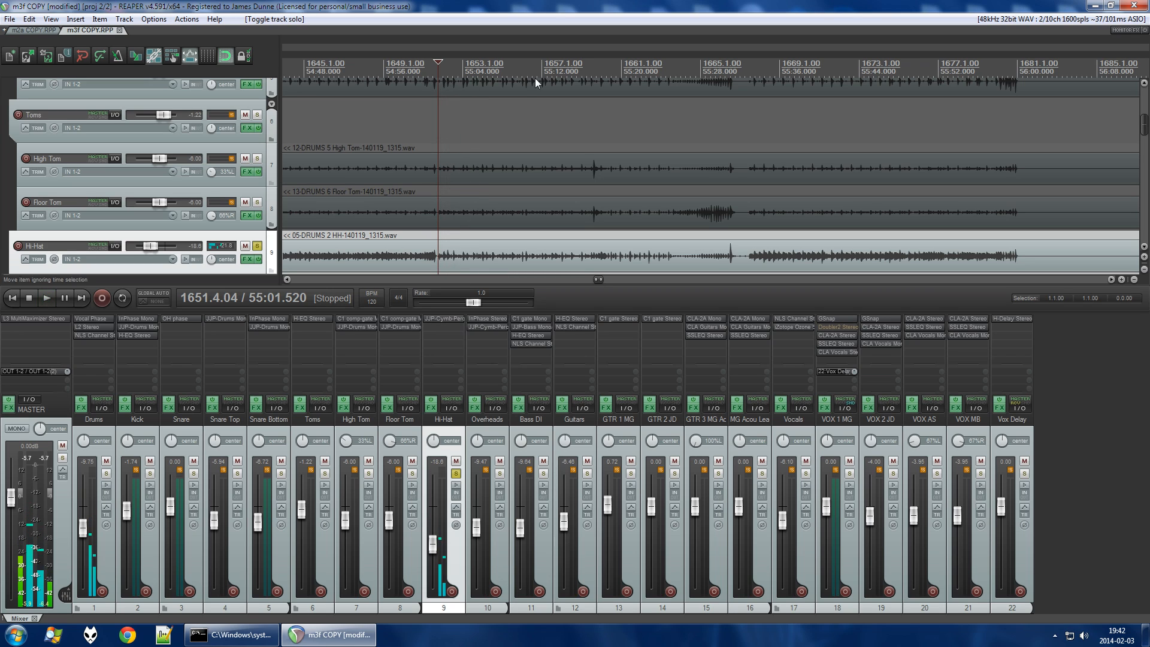
Play the soloed Hi-Hat from around measure 1659, then open its JJP-Cymb-Perc plug-in and examine the controls.
click(585, 67)
key(space)
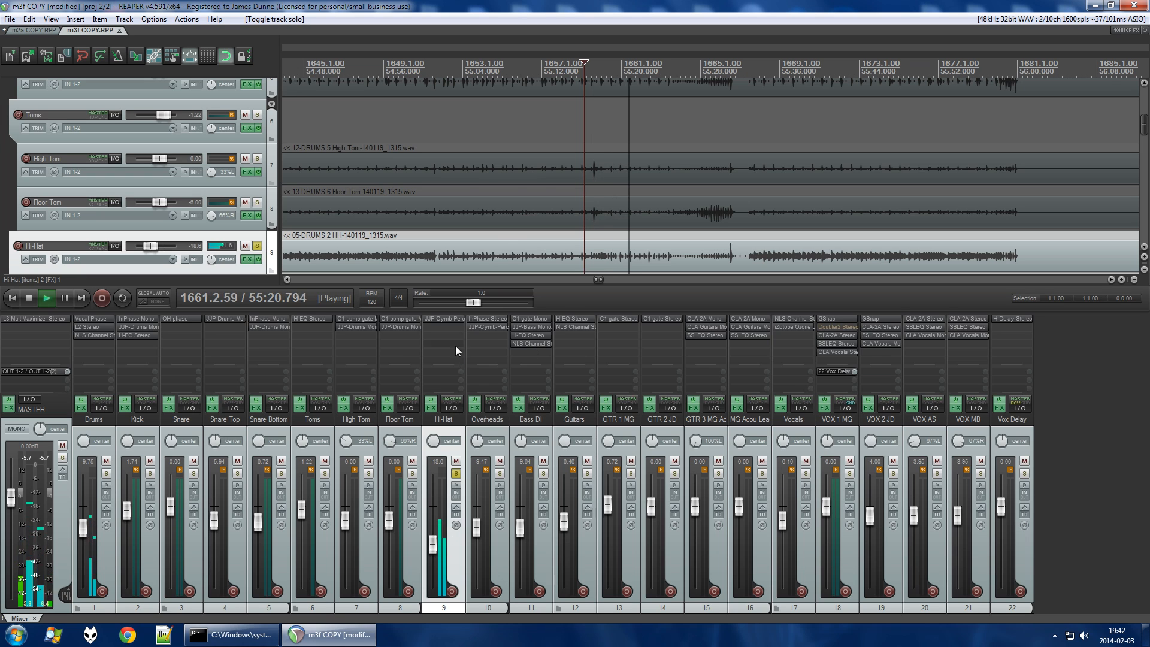
click(451, 318)
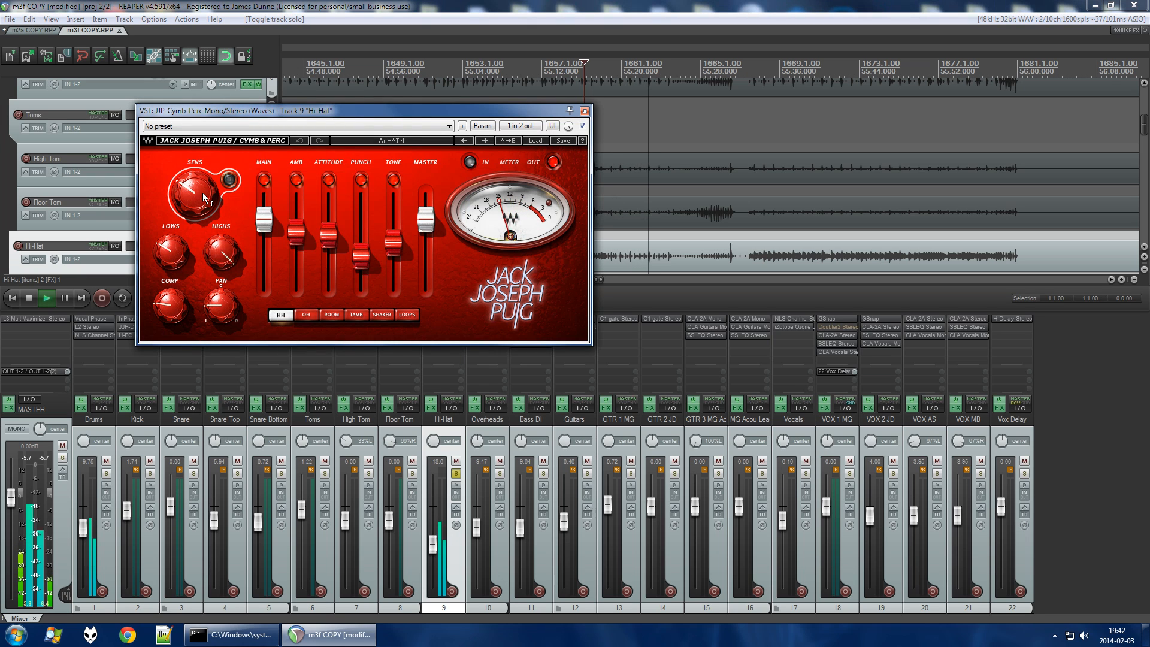
key(space)
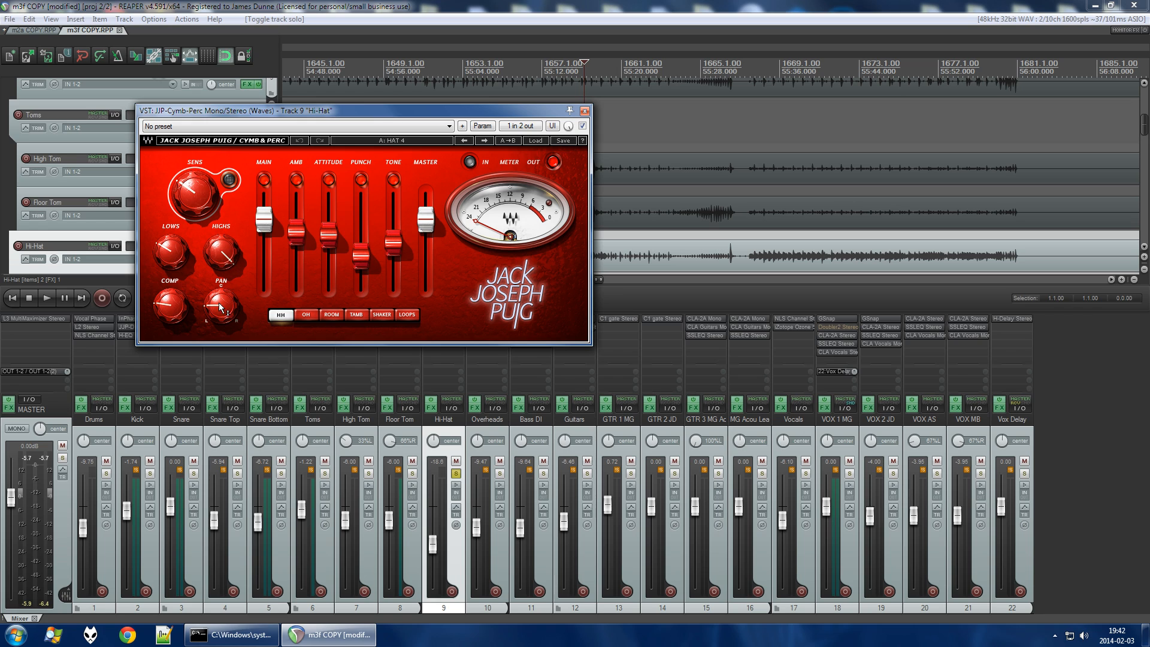
mouse_move(221, 311)
Compare the Hi-Hat sound with JJP-Cymb-Perc active and bypassed, leaving it enabled, then close the plug-in and stop playback.
key(space)
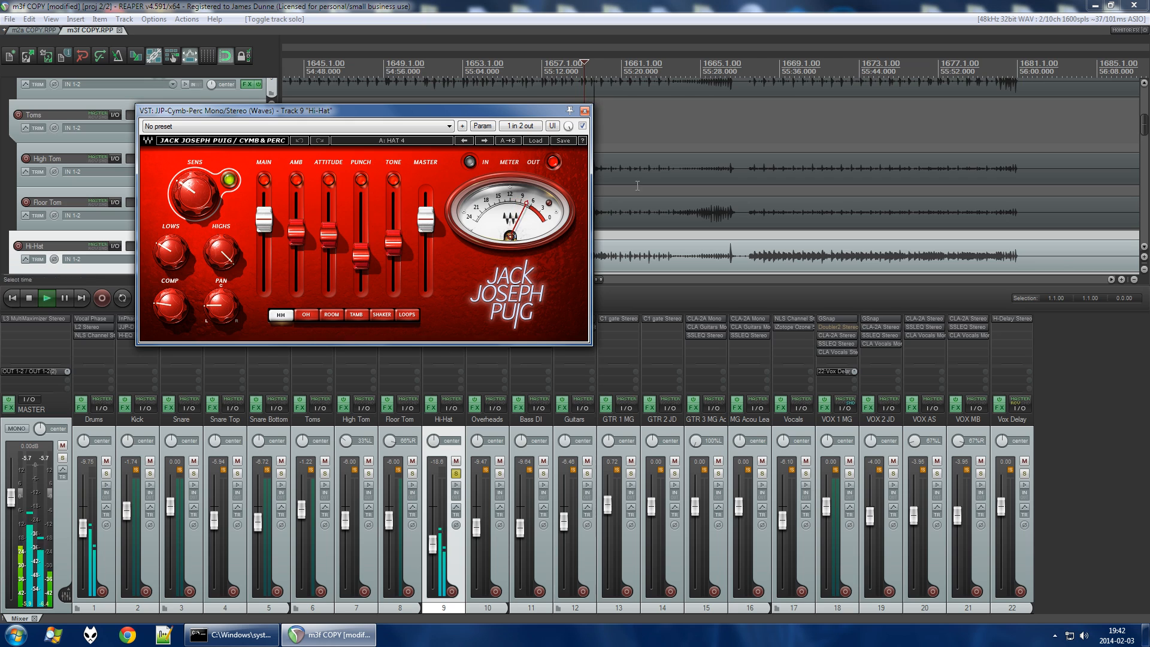
scroll(653, 164, up, 4)
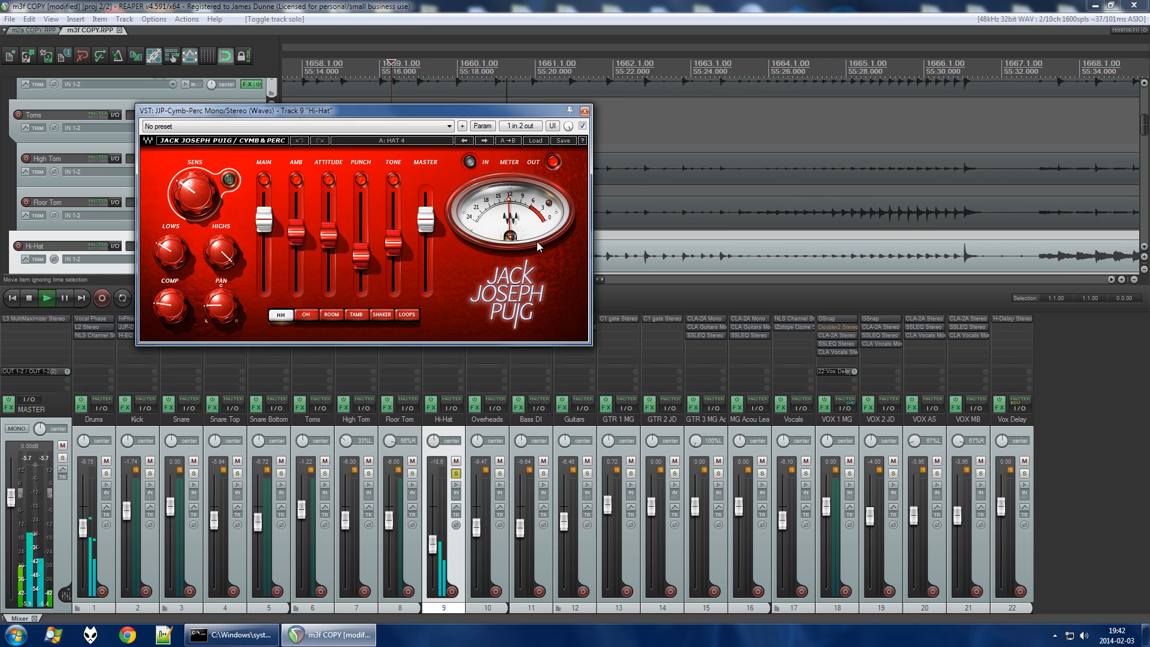
click(583, 126)
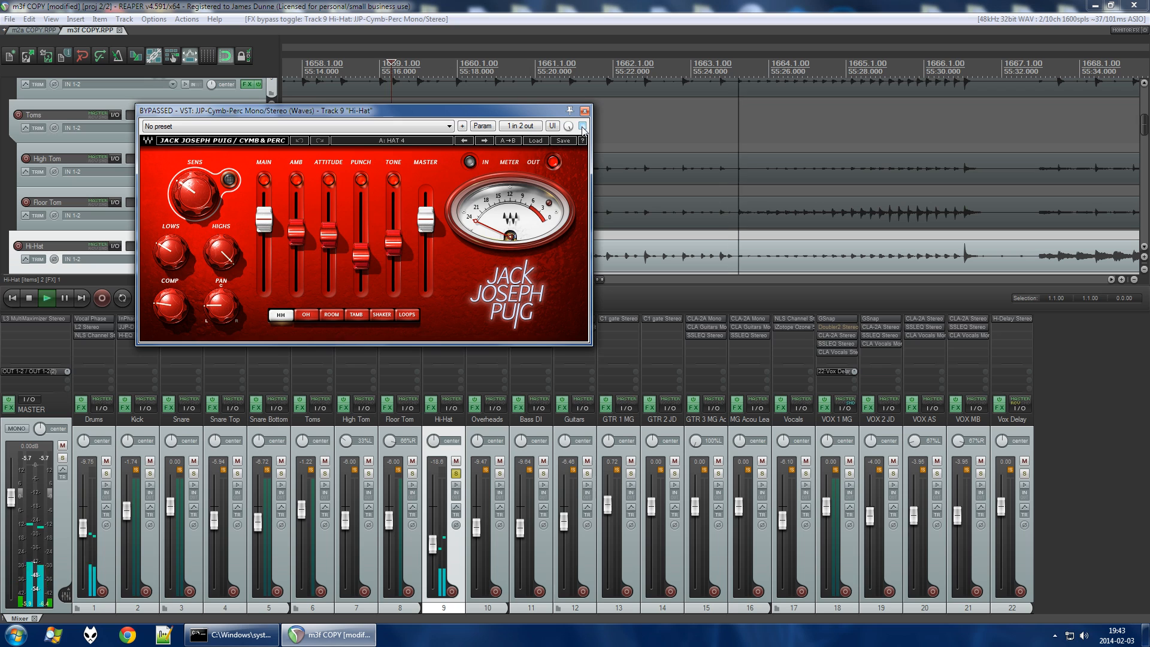
key(space)
scroll(696, 123, down, 1)
scroll(696, 124, down, 2)
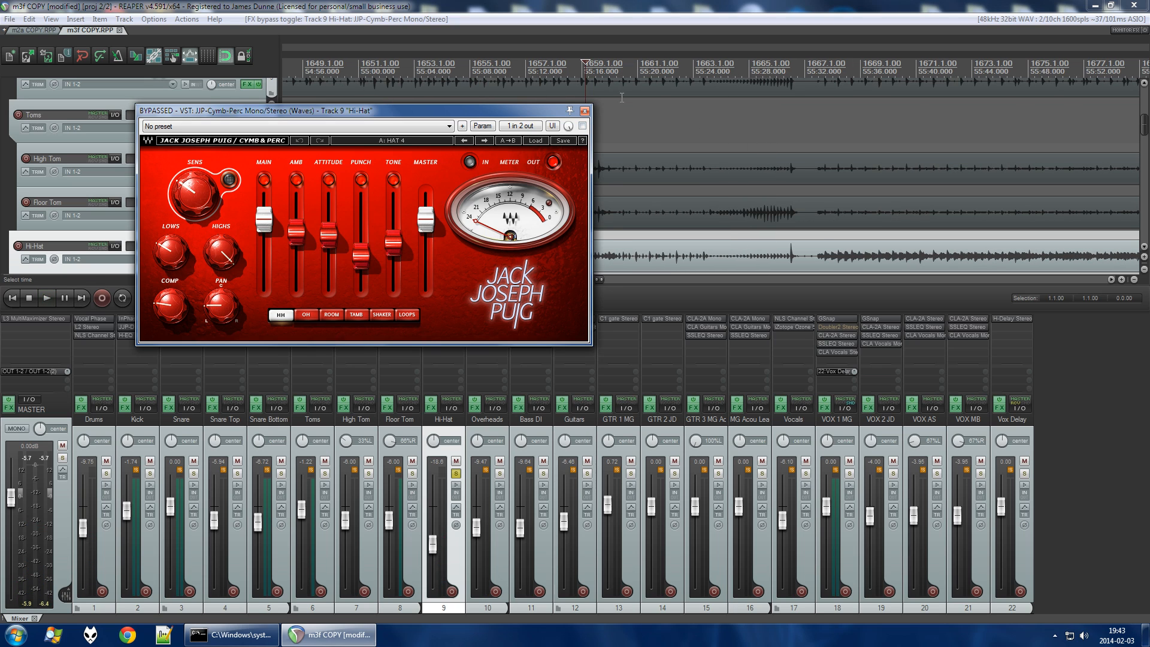
click(607, 71)
key(space)
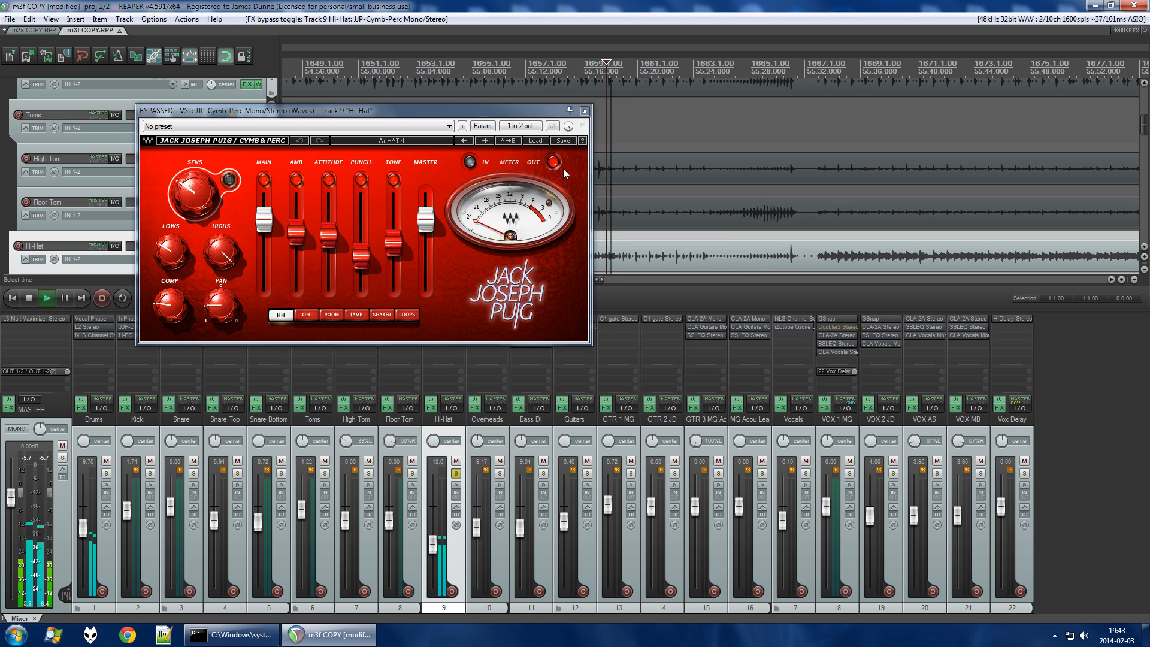
click(582, 126)
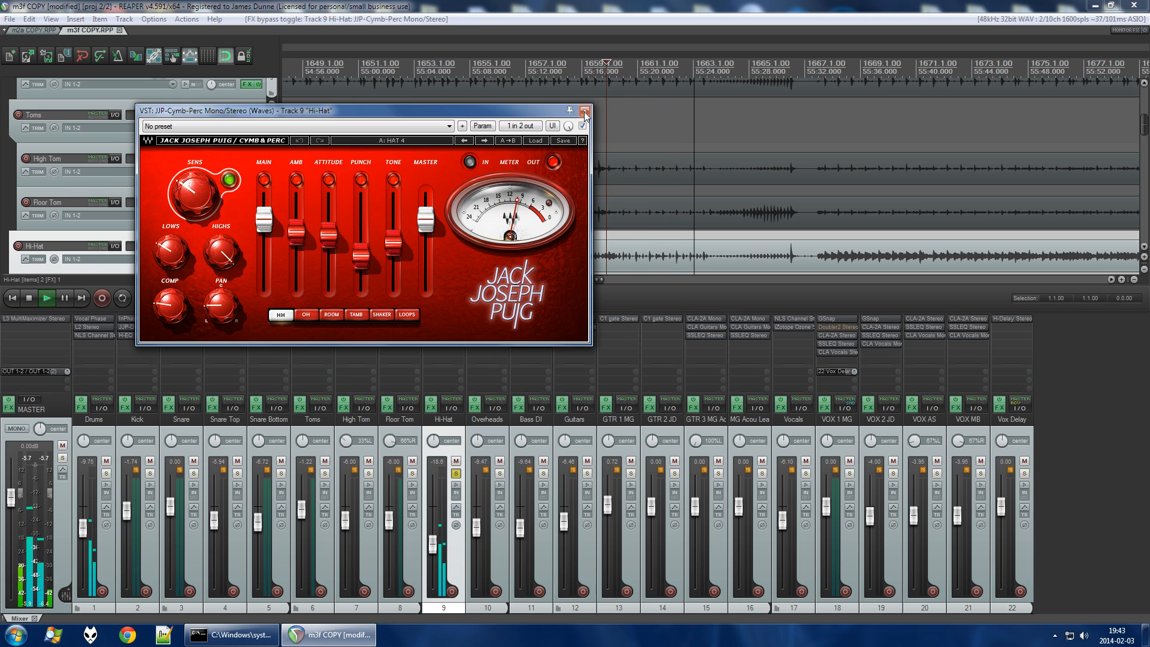
click(584, 110)
key(space)
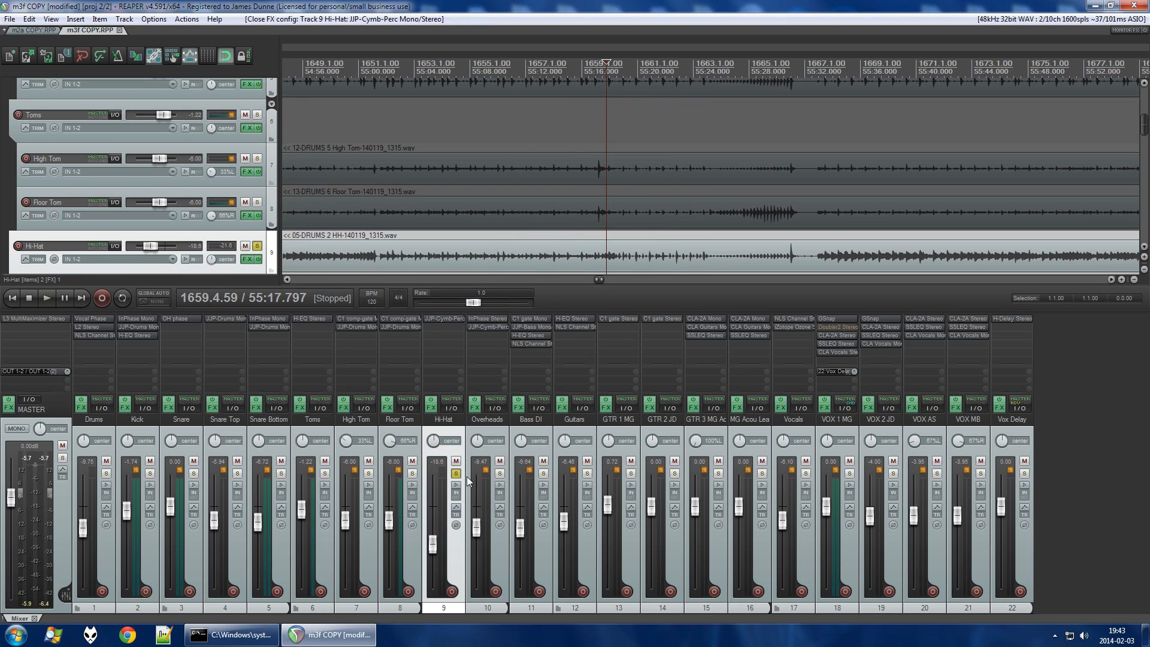
Solo Overheads instead of Hi-Hat, audition the track, and examine its JJP-Cymb-Perc settings.
click(499, 474)
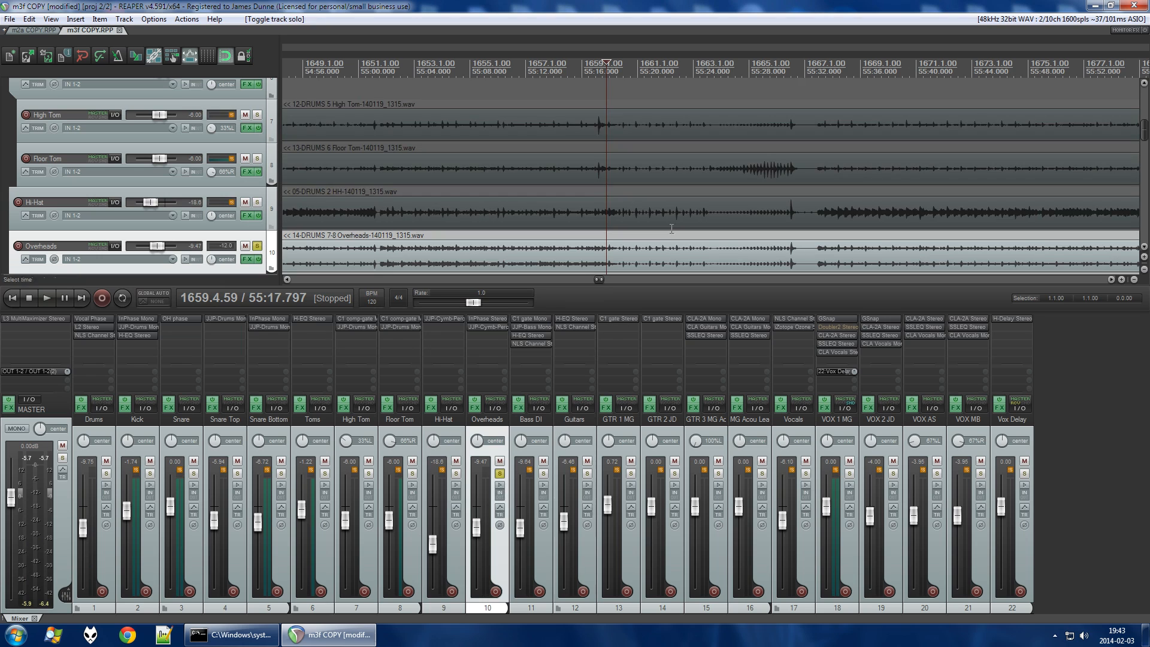
scroll(664, 225, up, 2)
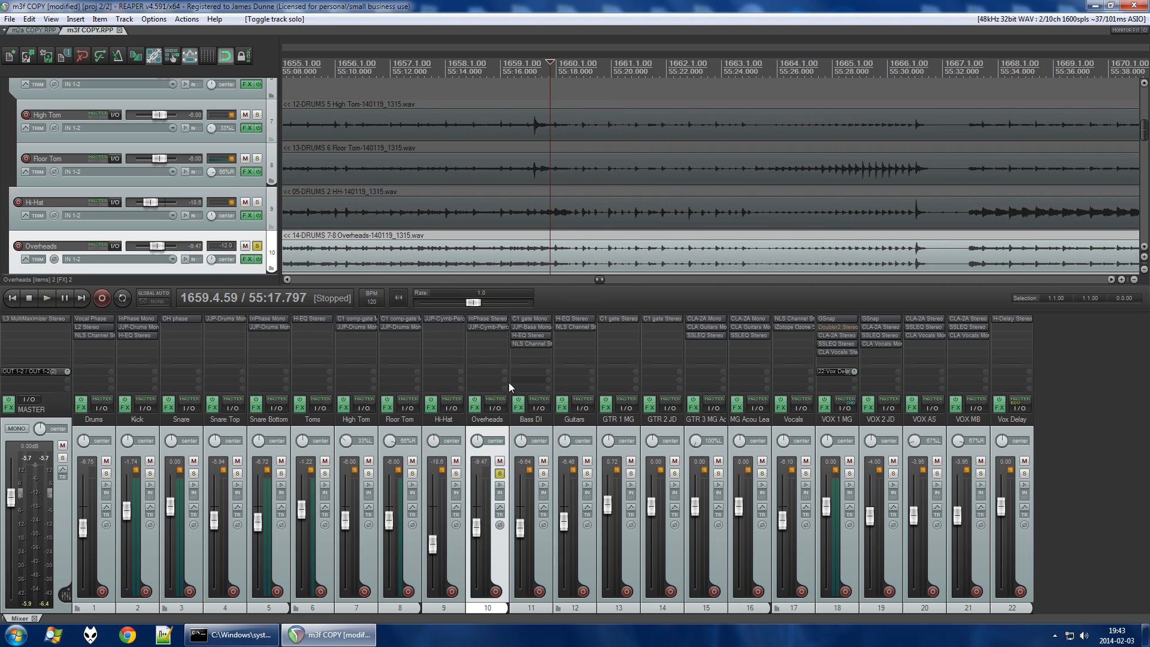
key(space)
click(497, 328)
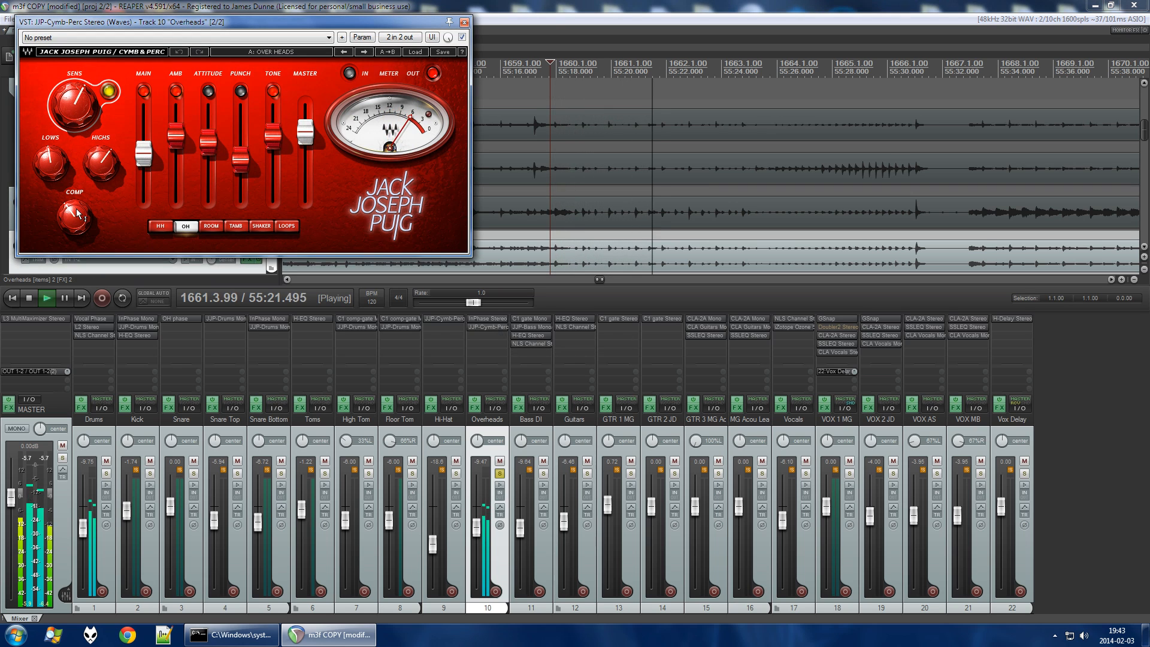
key(space)
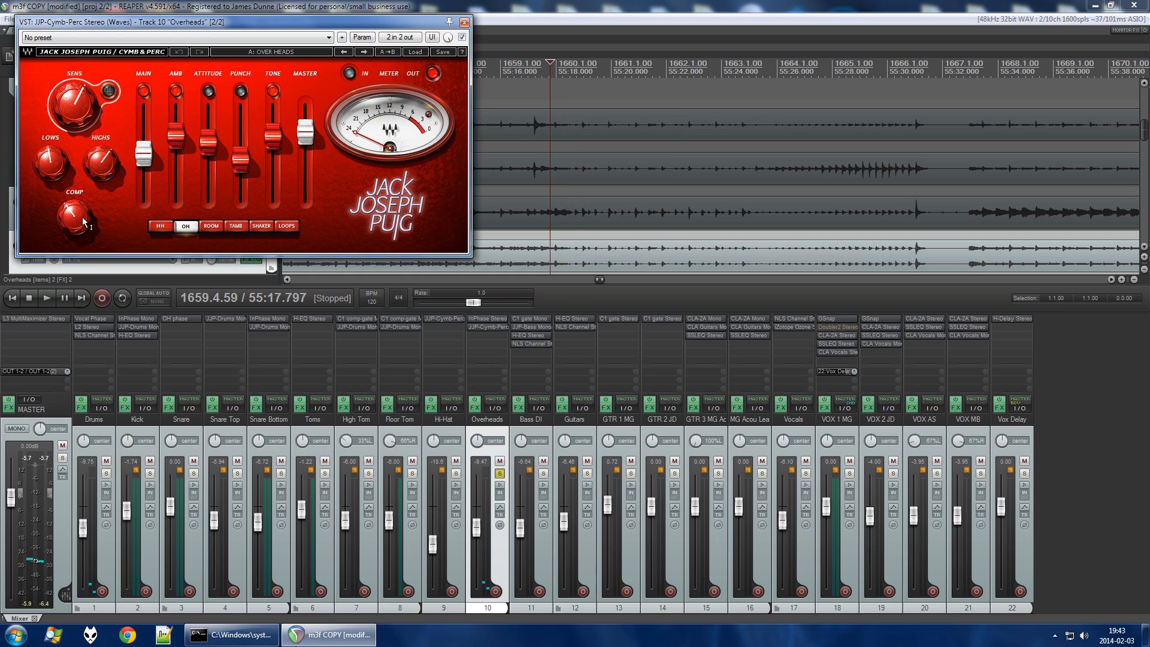
Compare the Overheads sound with JJP-Cymb-Perc bypassed and active, leave it enabled, and close the plug-in.
click(462, 38)
key(space)
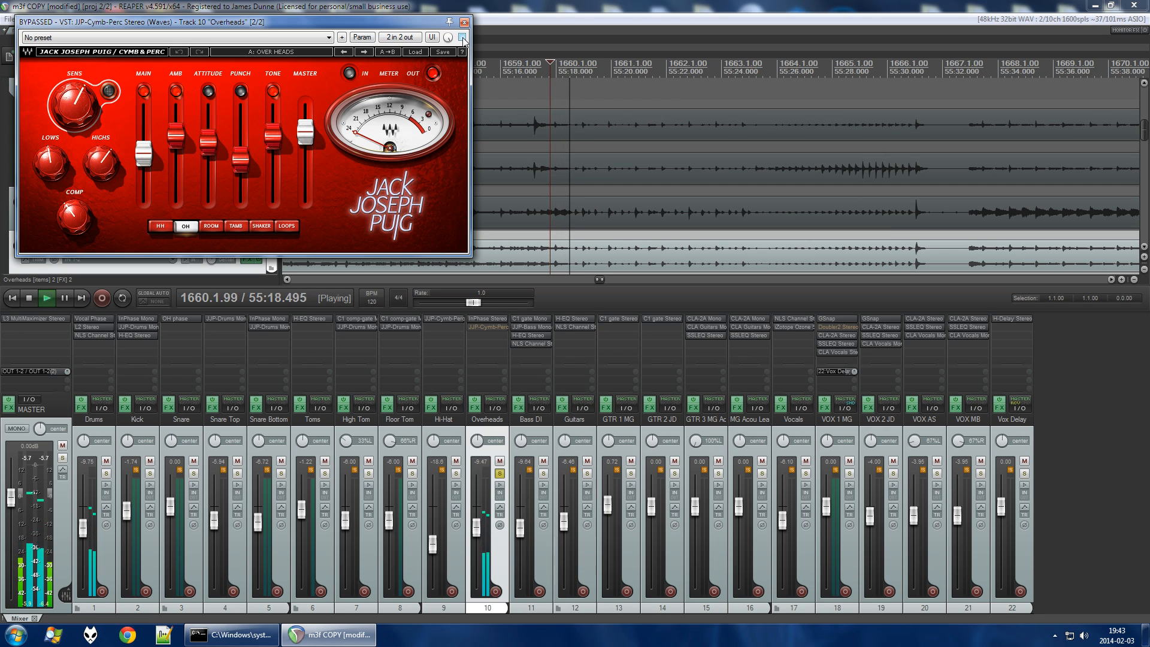
click(462, 38)
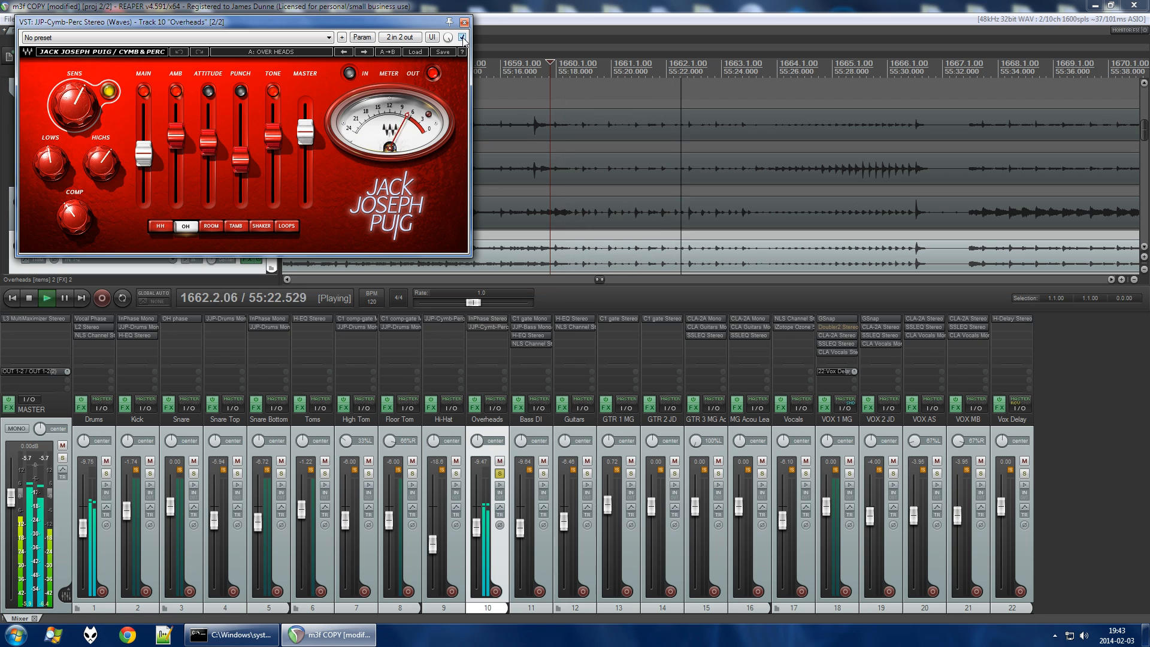
click(462, 37)
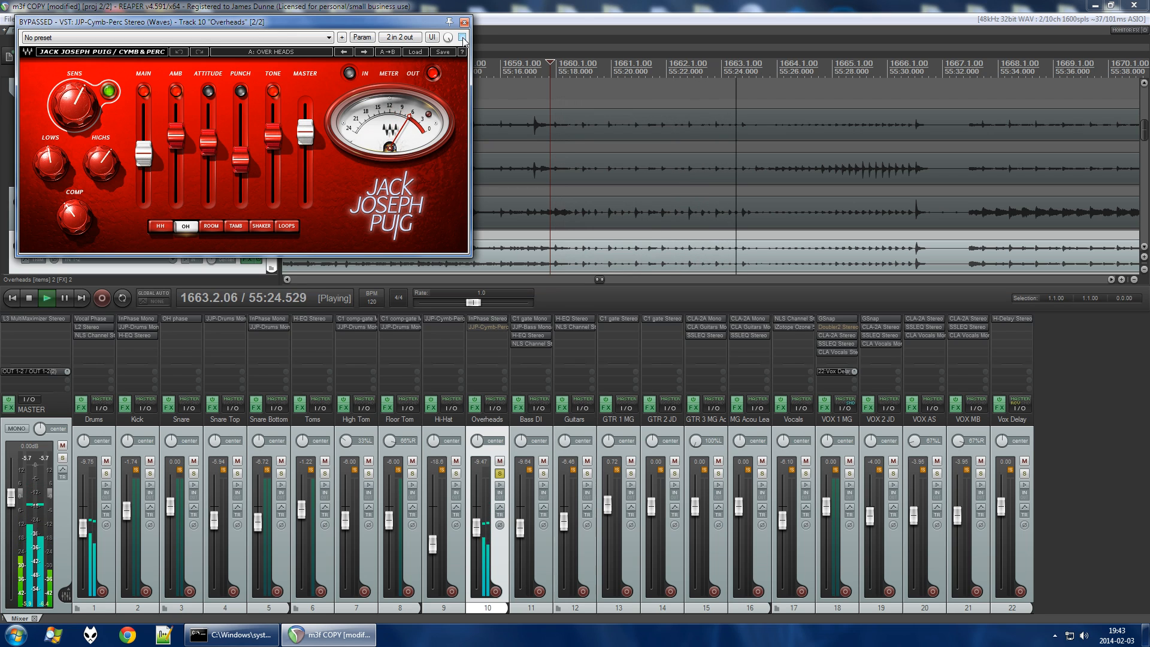
click(462, 38)
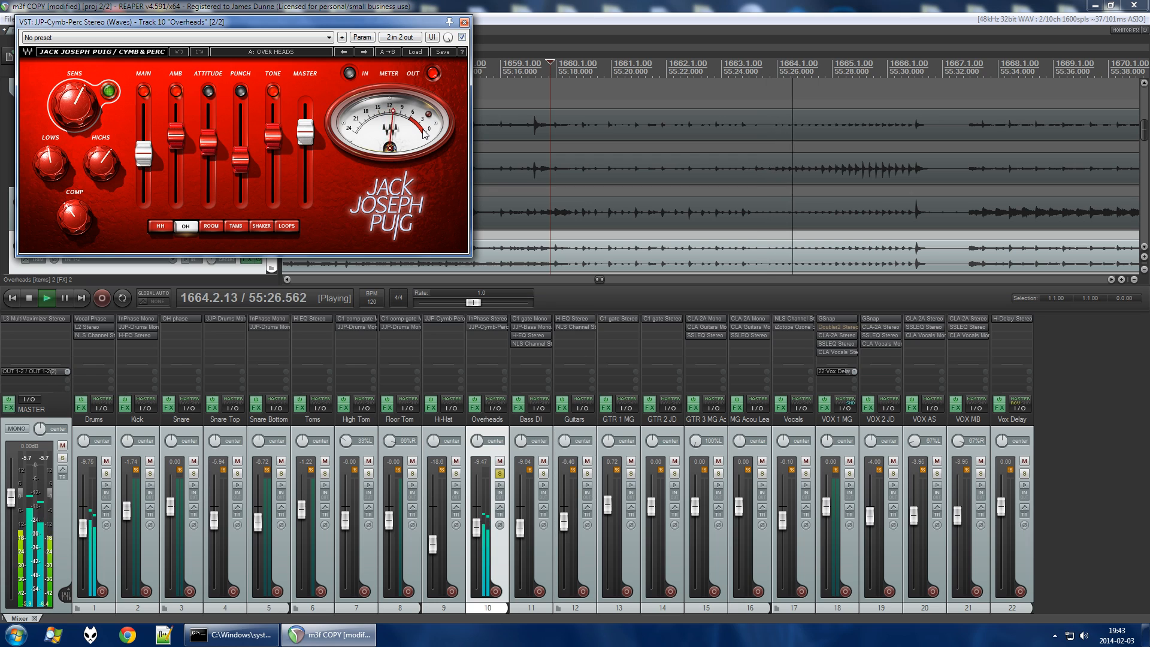
key(space)
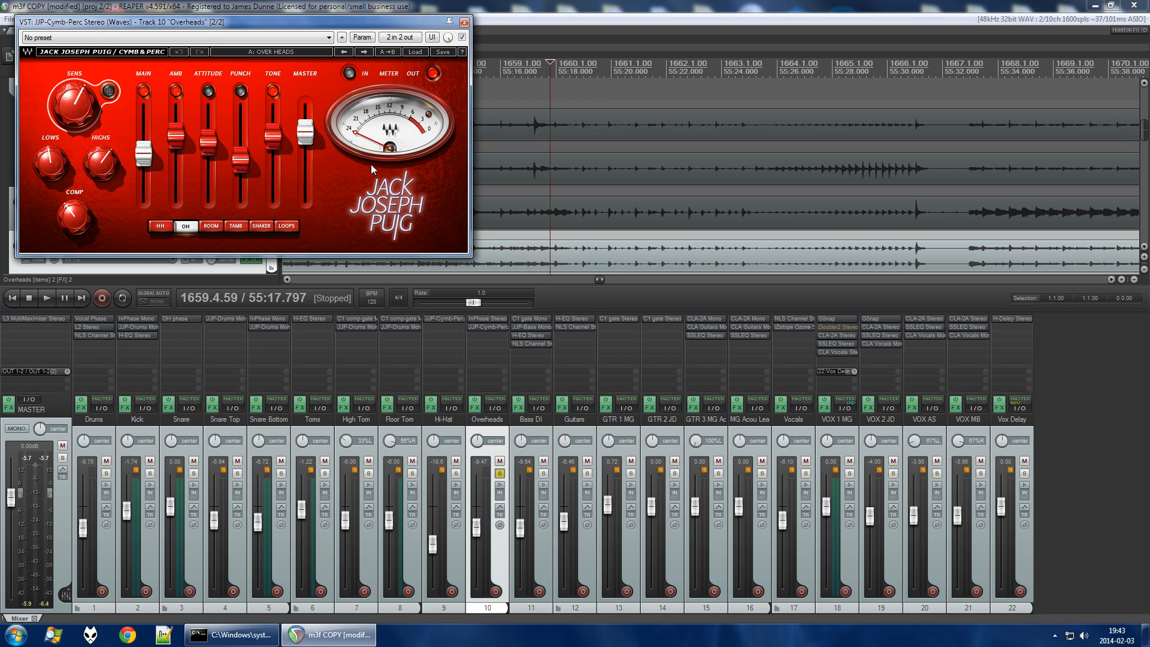
click(465, 22)
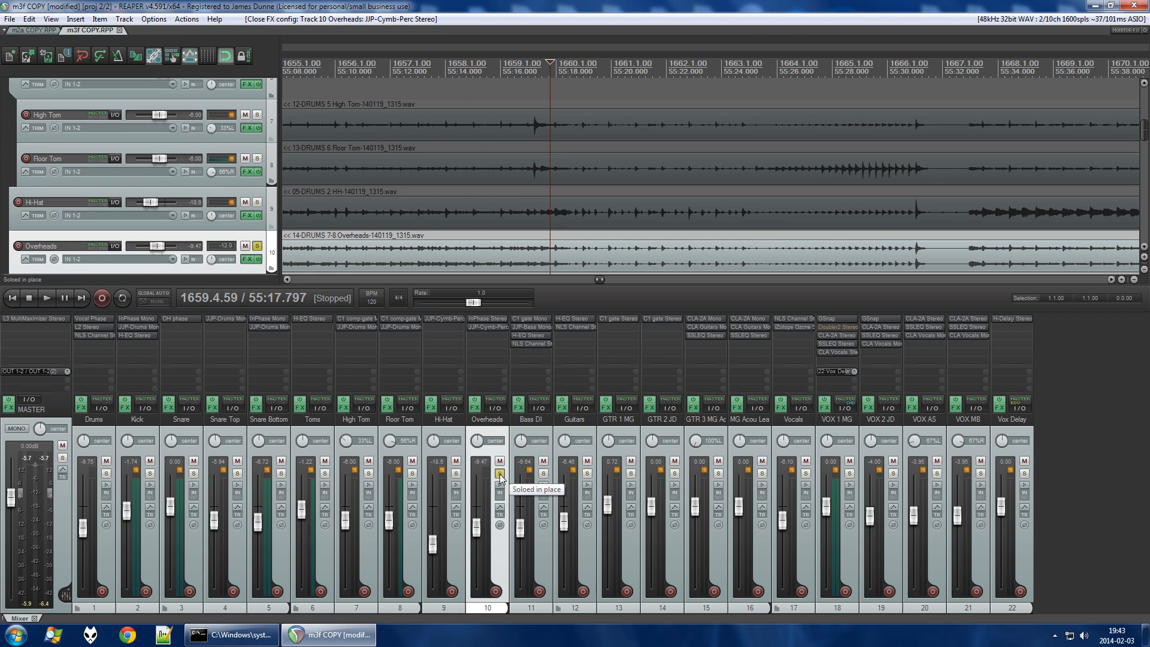
Solo the Drums group instead of Overheads and audition the full drum mix.
click(106, 473)
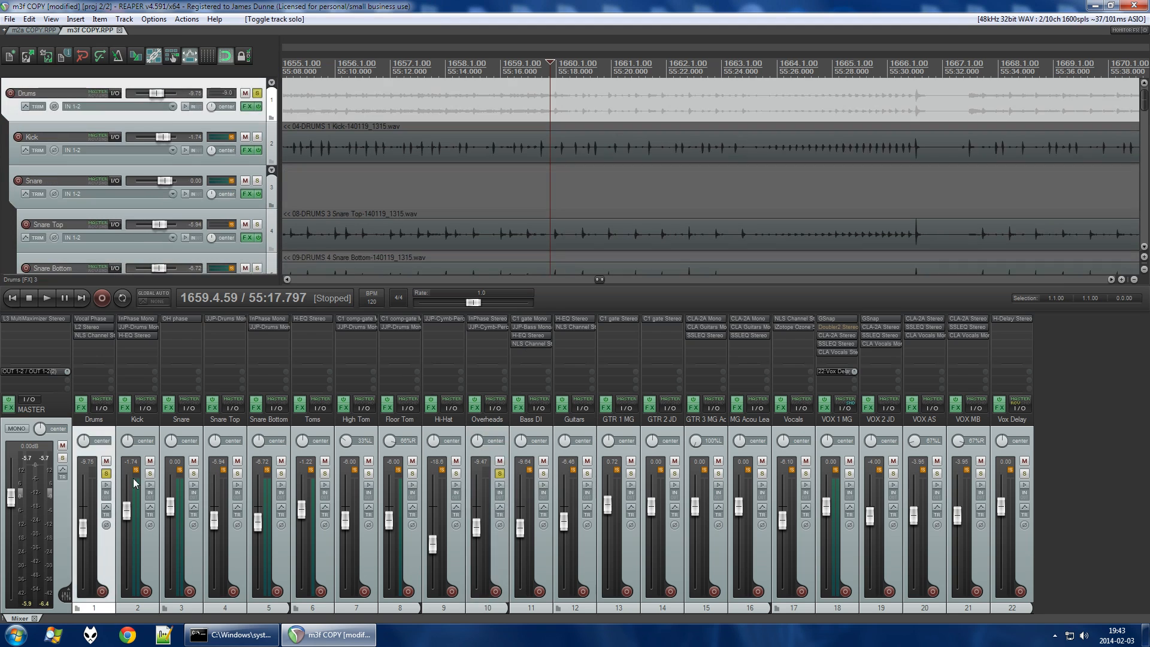
click(498, 474)
key(space)
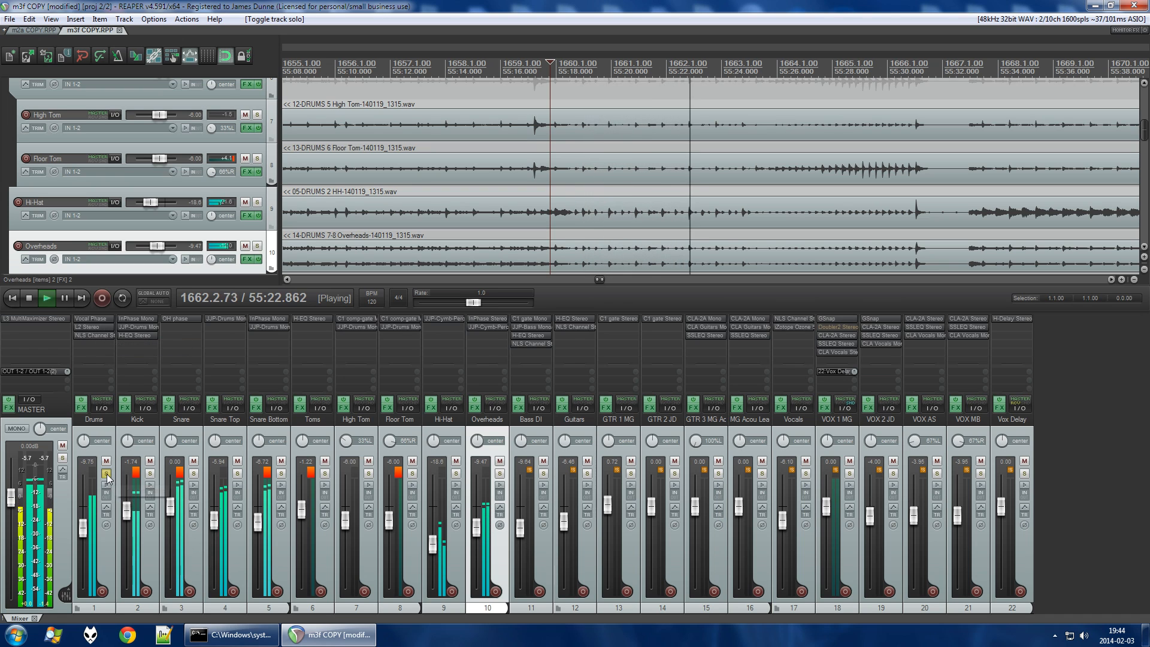
key(space)
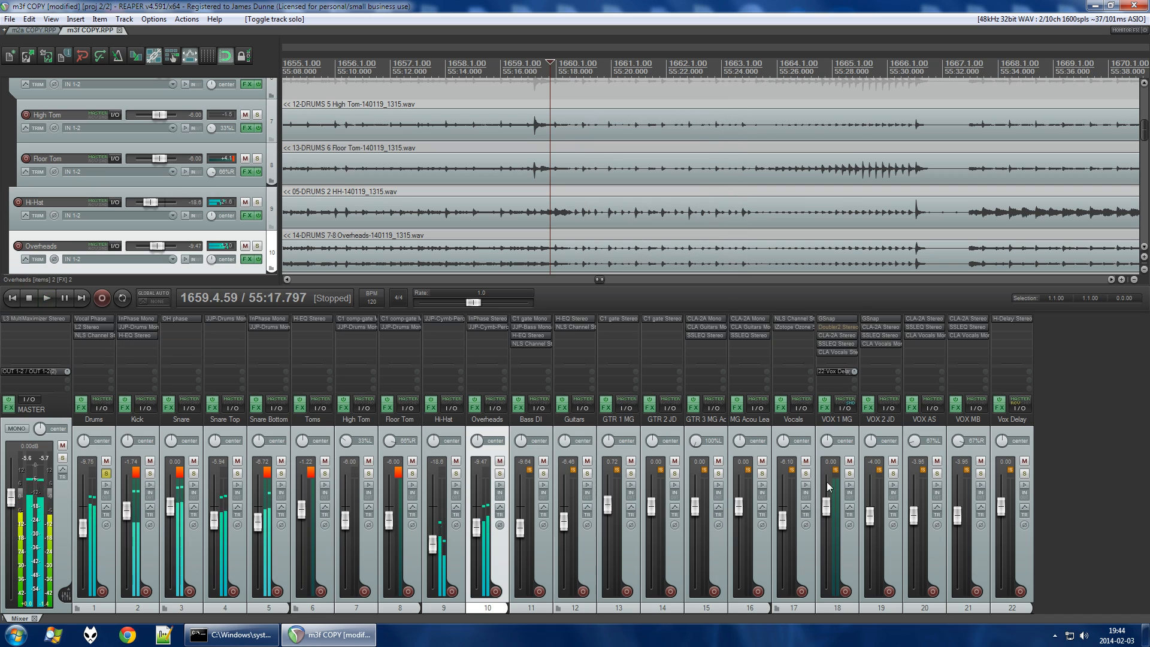
Solo VOX 1 MG alongside Drums, leaving the Vocals group unsoloed, and audition the combination from about measure 1661.3.
click(806, 473)
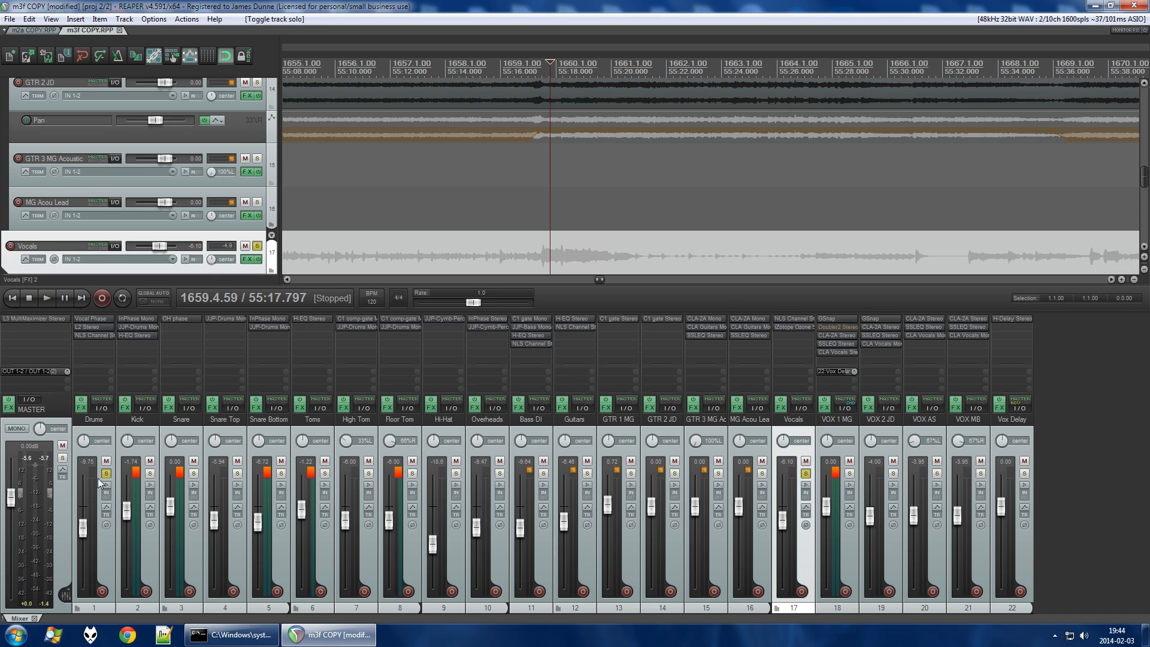
click(116, 536)
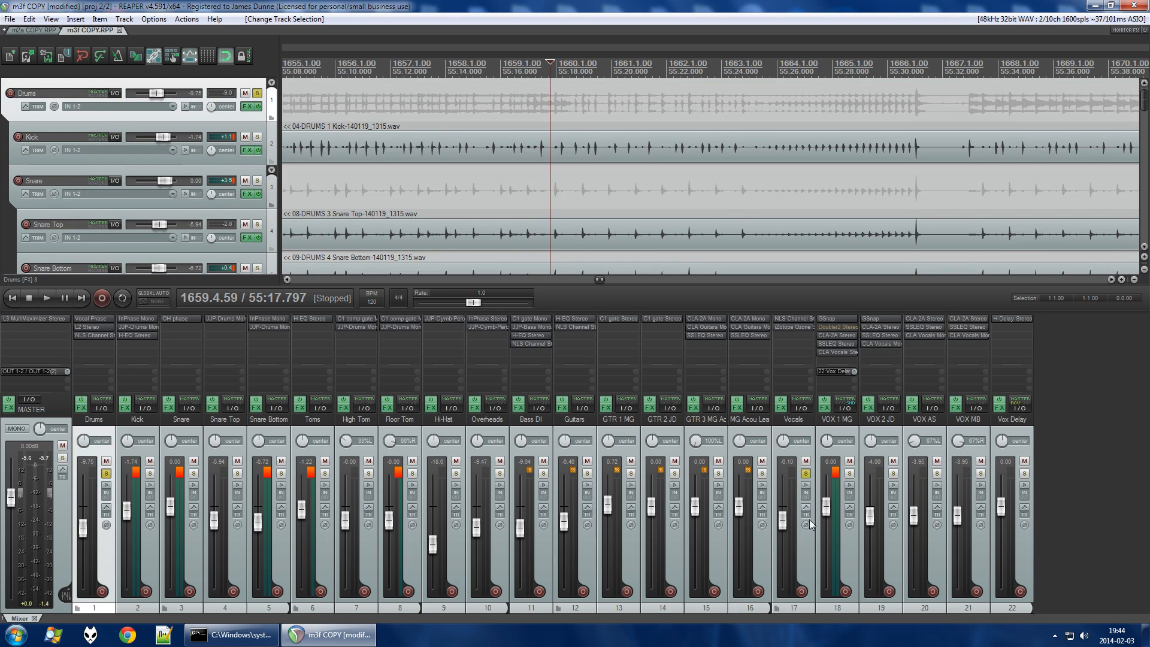
click(839, 549)
click(850, 473)
click(804, 475)
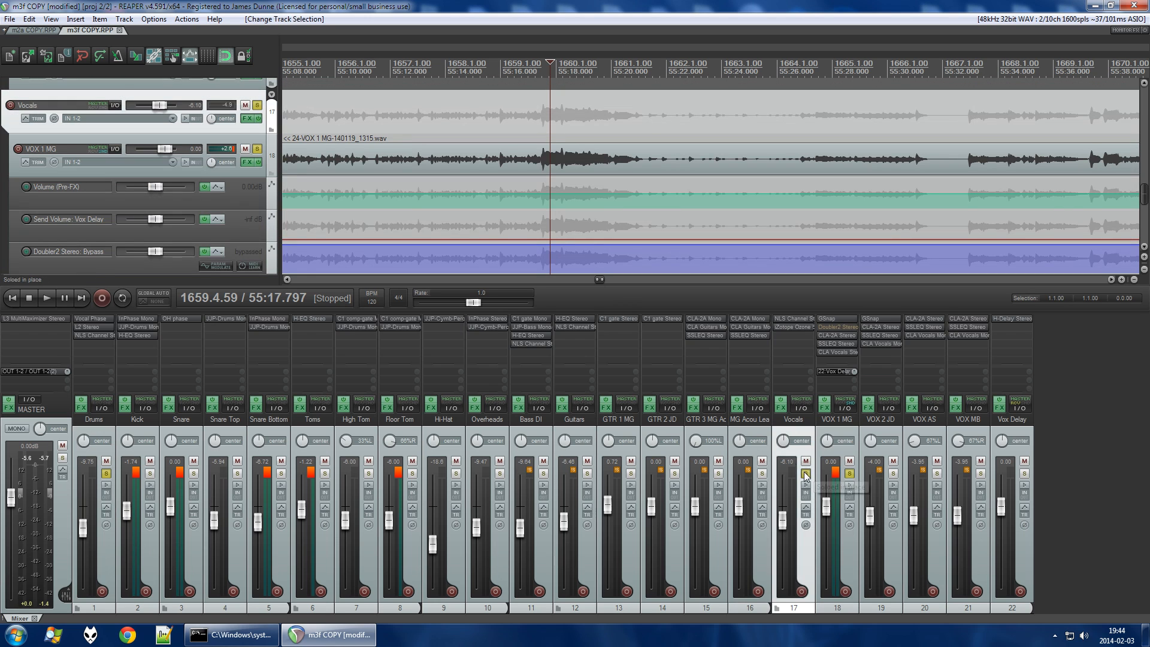
click(806, 473)
key(space)
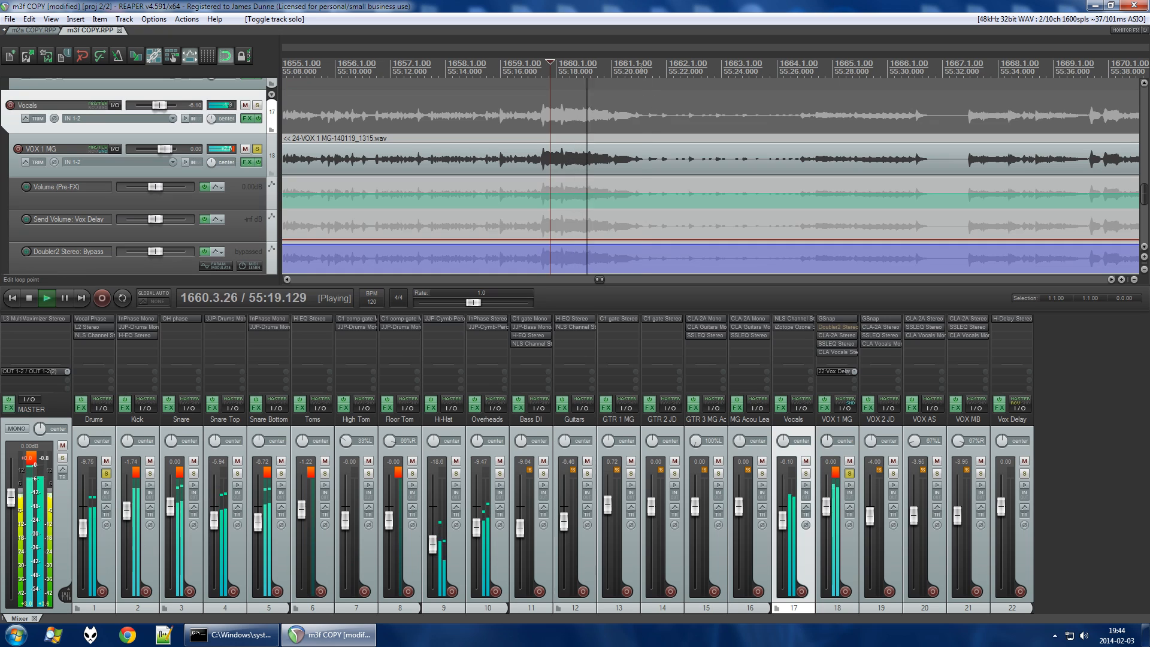
click(641, 67)
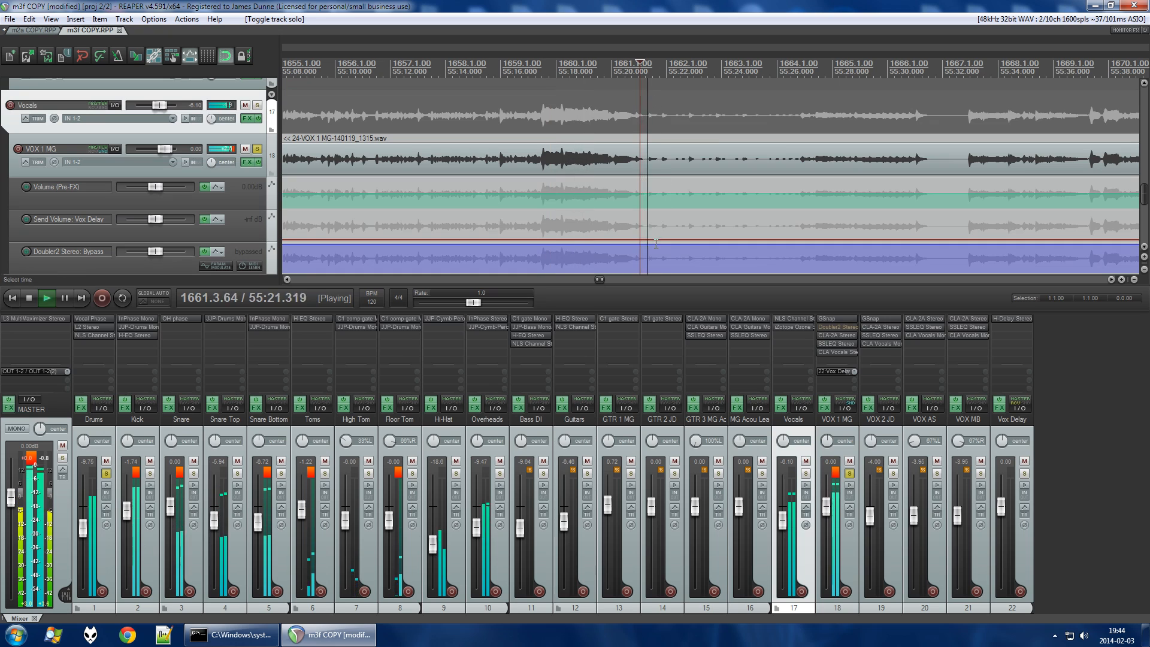
Toggle the VOX 1 MG solo during playback to compare the drums with and without the vocal microphone, leaving it soloed.
click(850, 473)
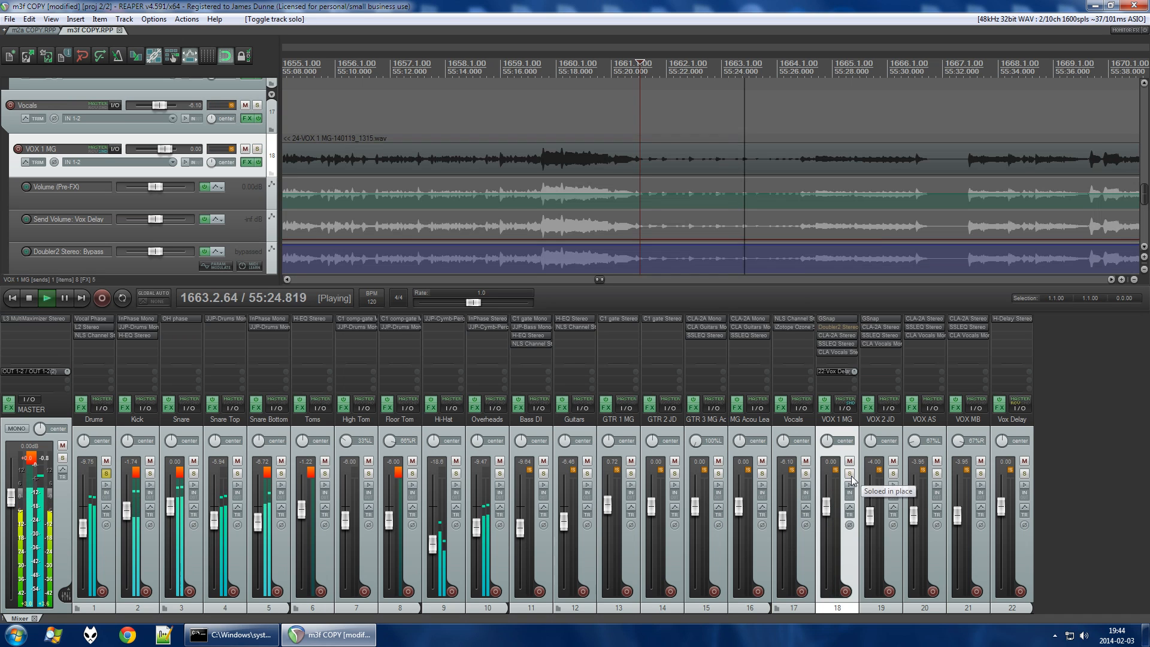
key(space)
click(850, 473)
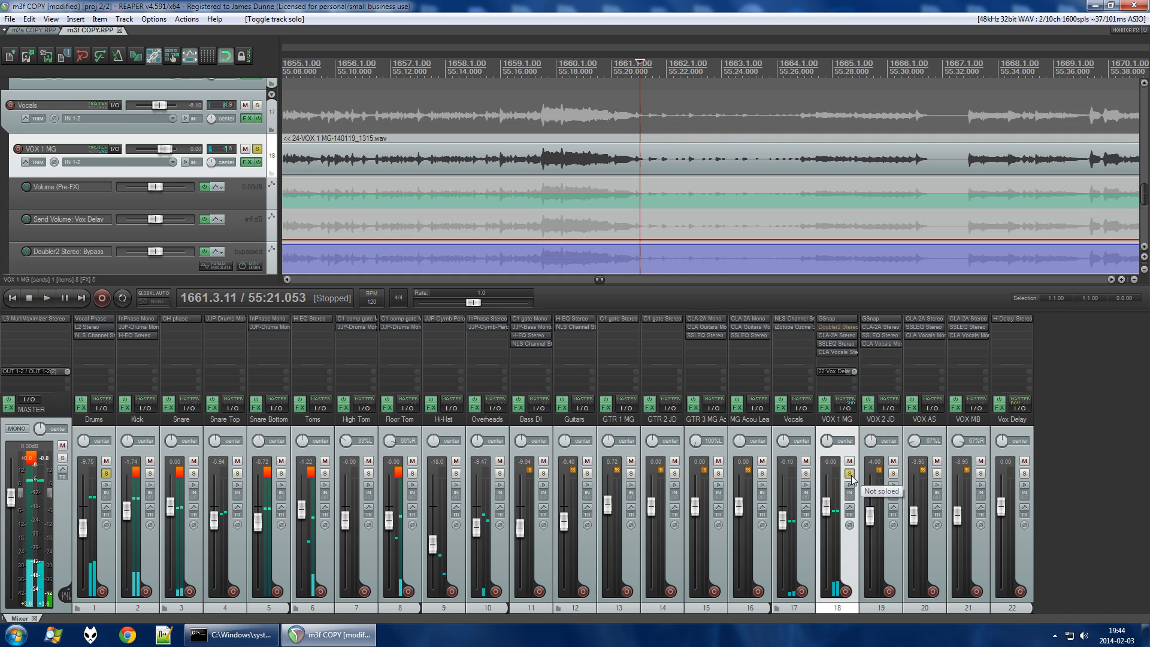
key(space)
click(849, 473)
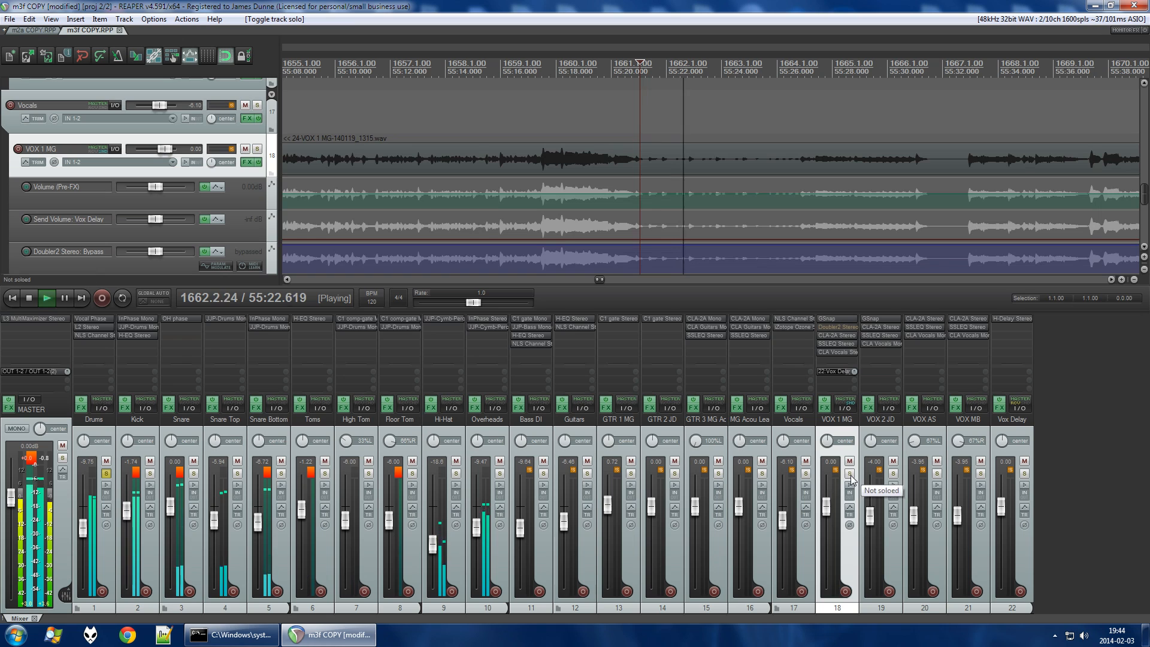
click(849, 473)
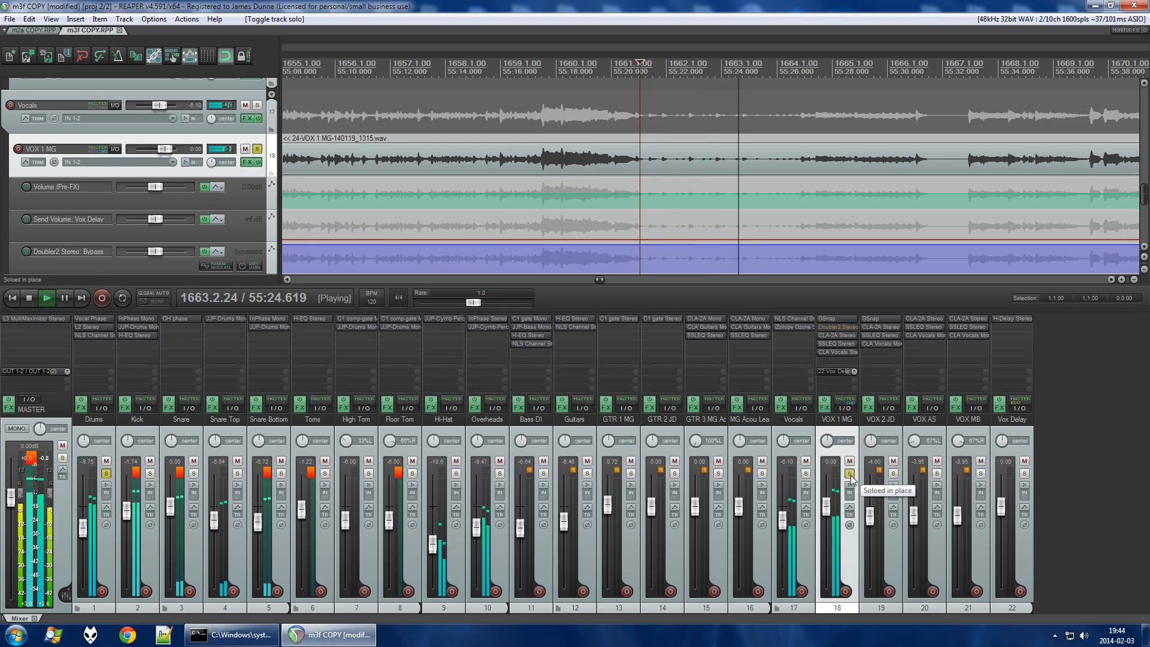
key(space)
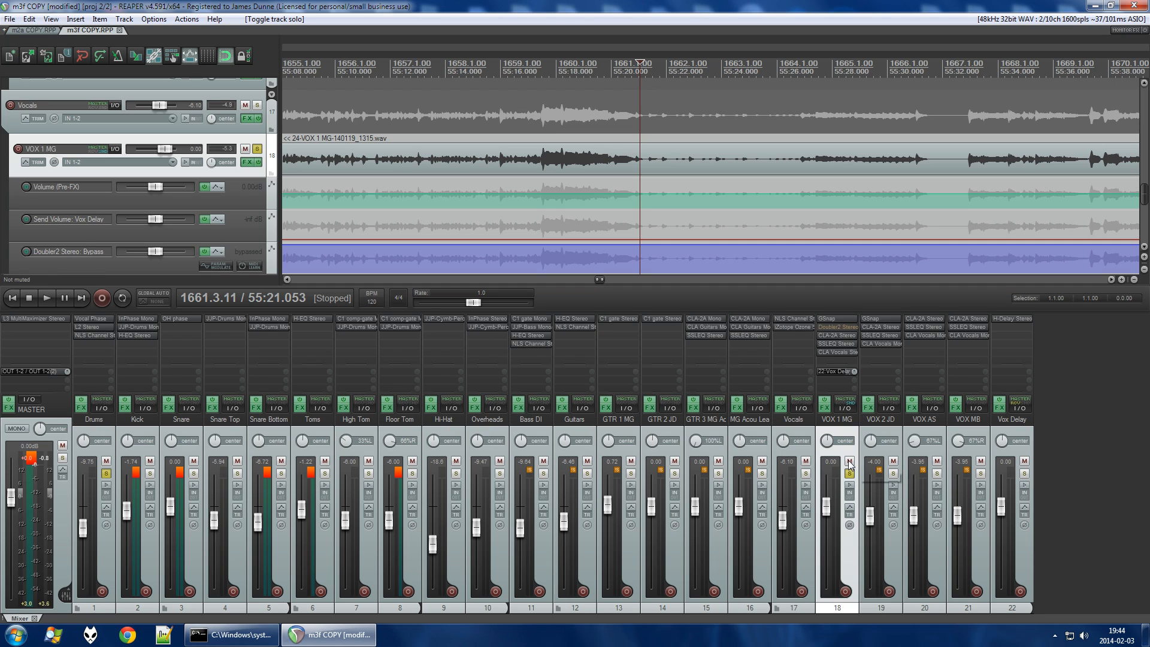
Briefly replay Drums with VOX 1 MG, stop, and move the edit cursor to about measure 1663.3.
key(space)
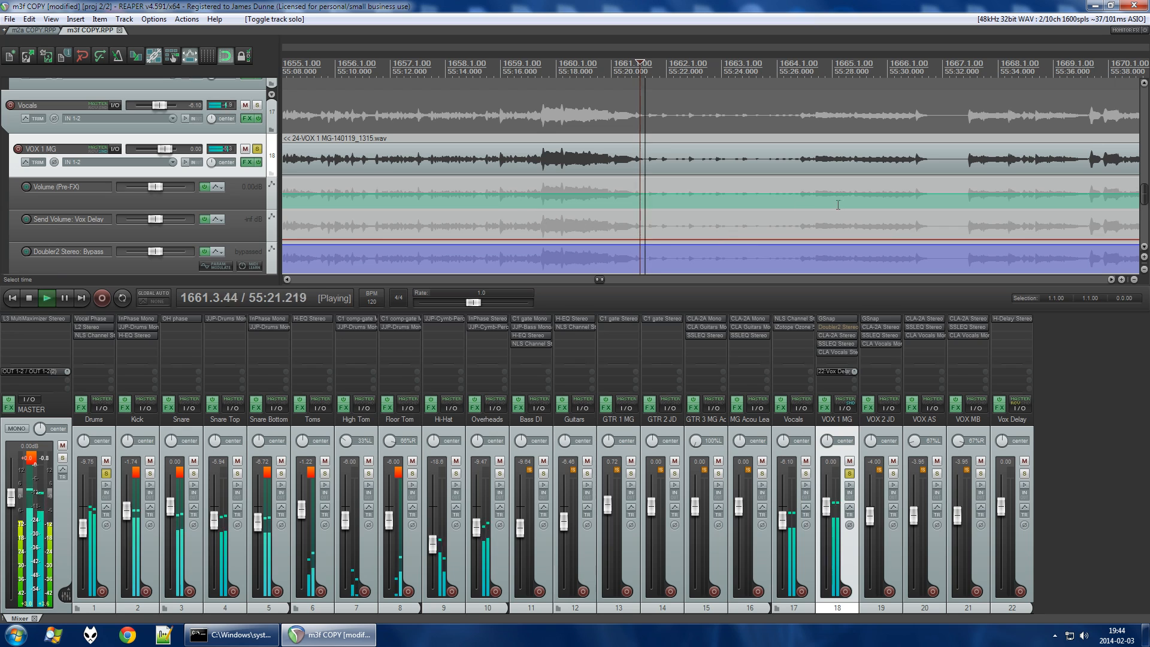
key(space)
click(757, 70)
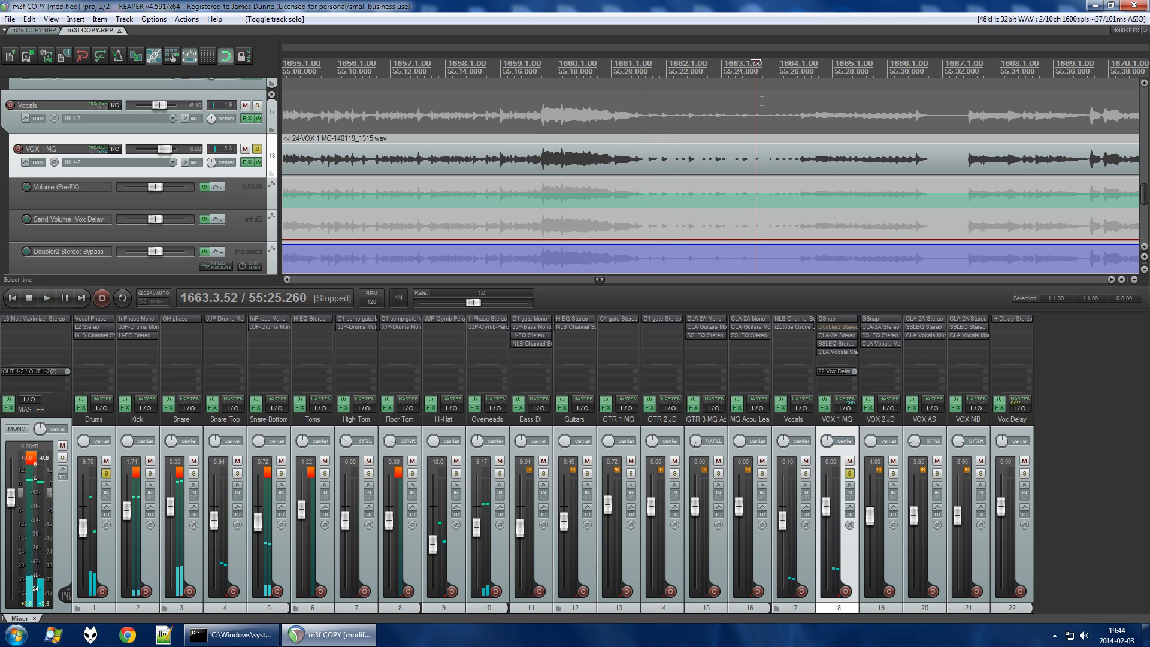
Audition Drums with VOX 1 MG, unsolo VOX 1 MG, and replay the drums alone from about measure 1663.2.
key(space)
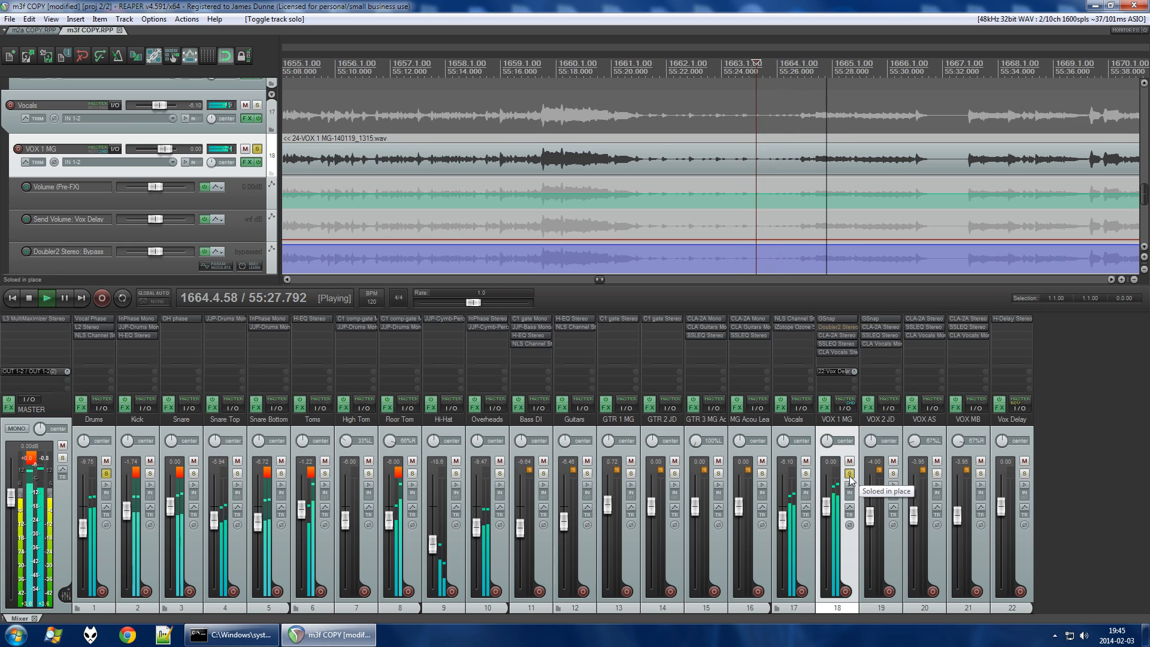
click(850, 474)
key(space)
click(729, 96)
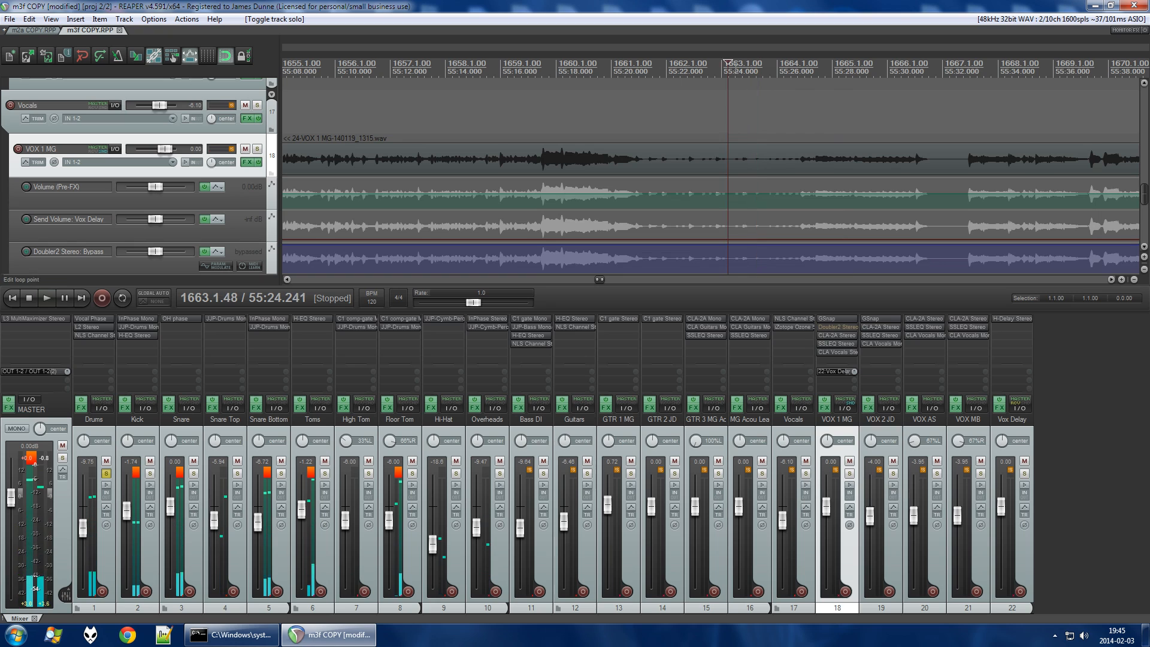
click(736, 96)
key(space)
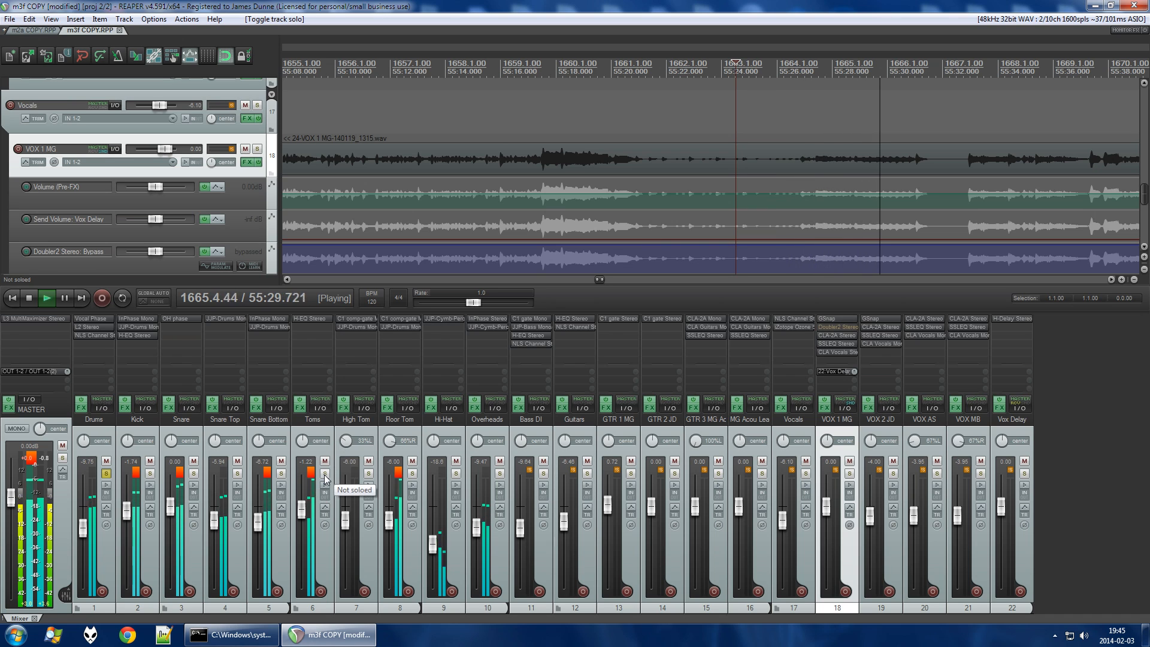
key(space)
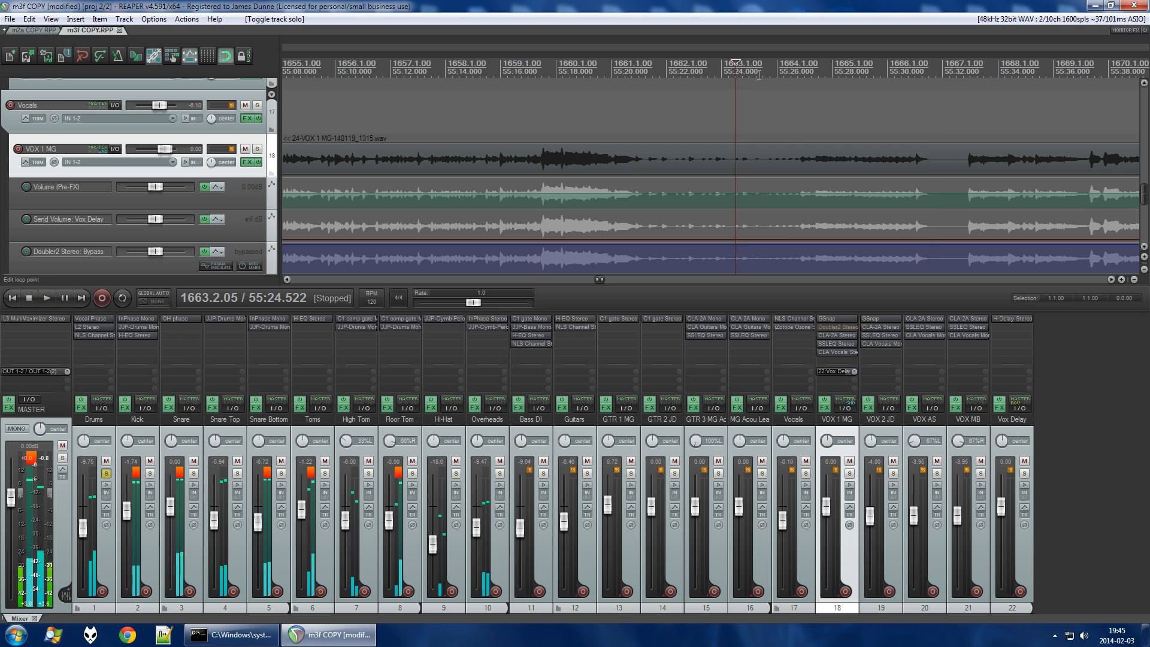
Solo the Toms group within Drums and play it from about measure 1663.4.
click(762, 111)
click(325, 474)
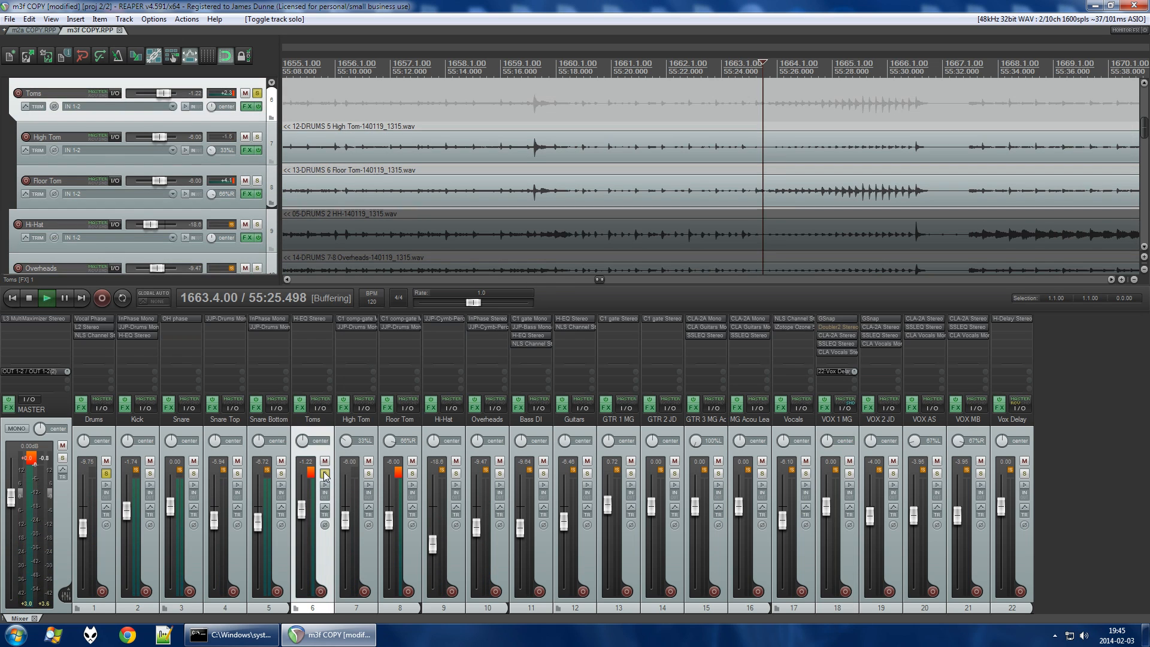
key(space)
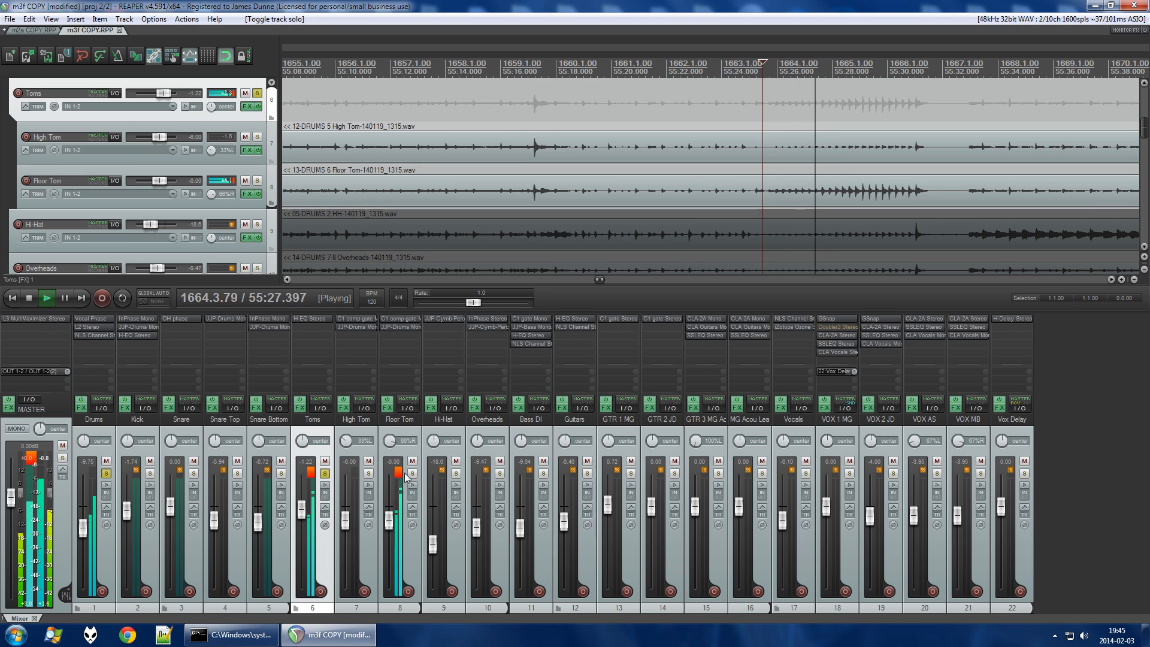
click(398, 333)
double_click(398, 333)
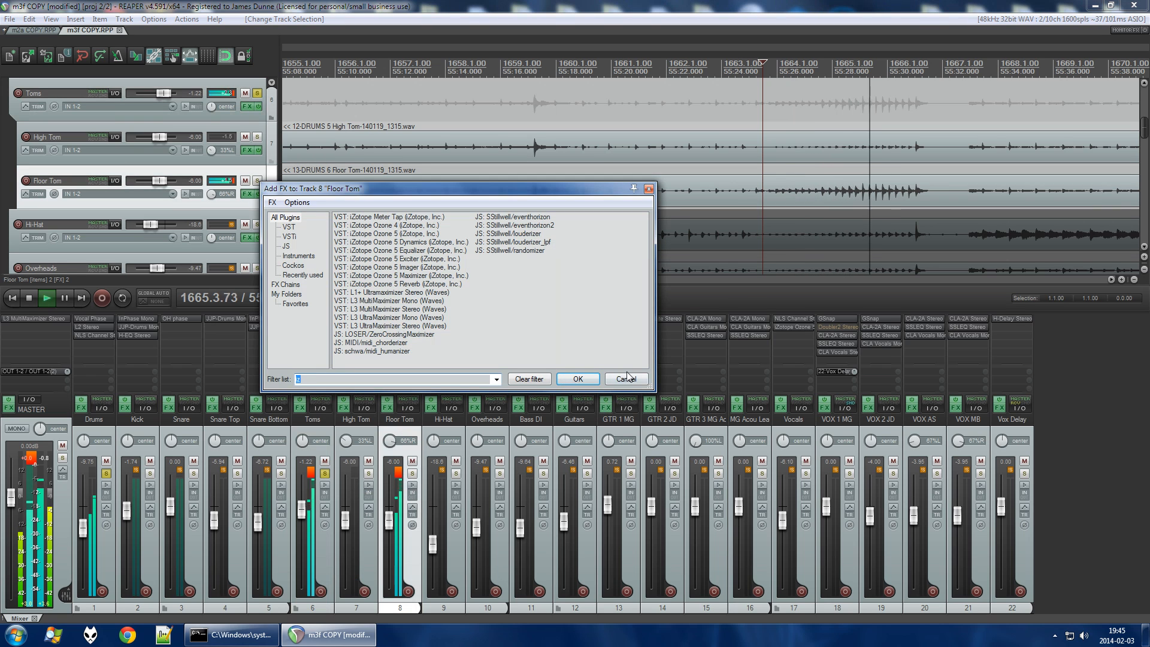
key(Escape)
Open the JJP-Drums plug-in on Floor Tom and audition the soloed toms while watching its meter and Verb fader.
double_click(398, 327)
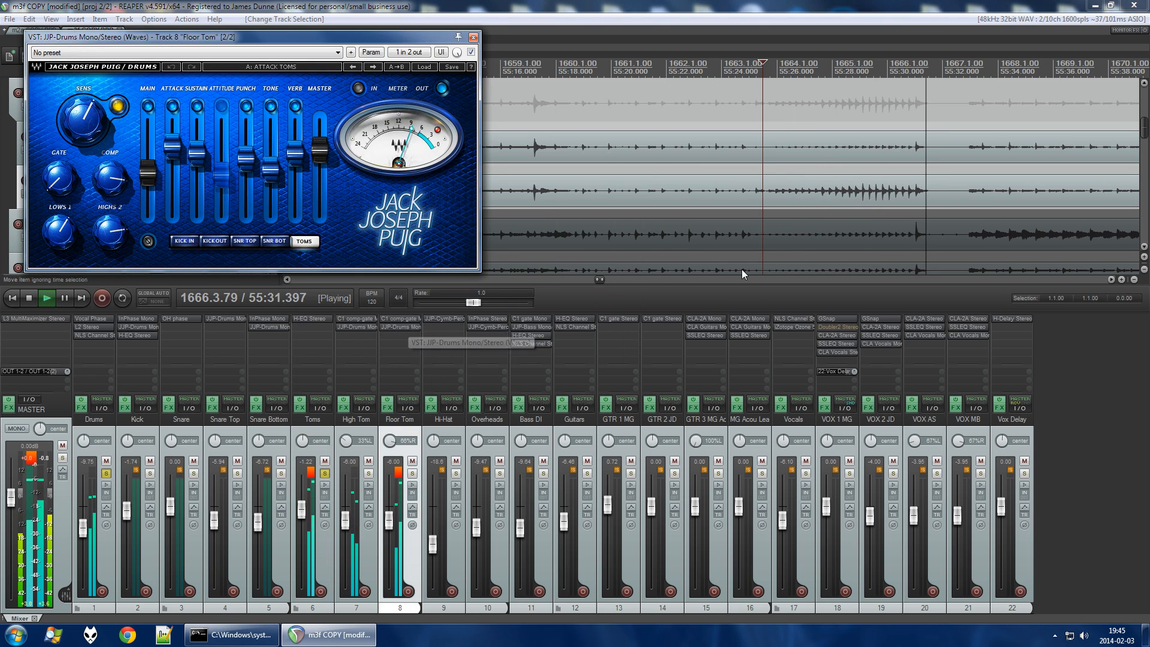
key(space)
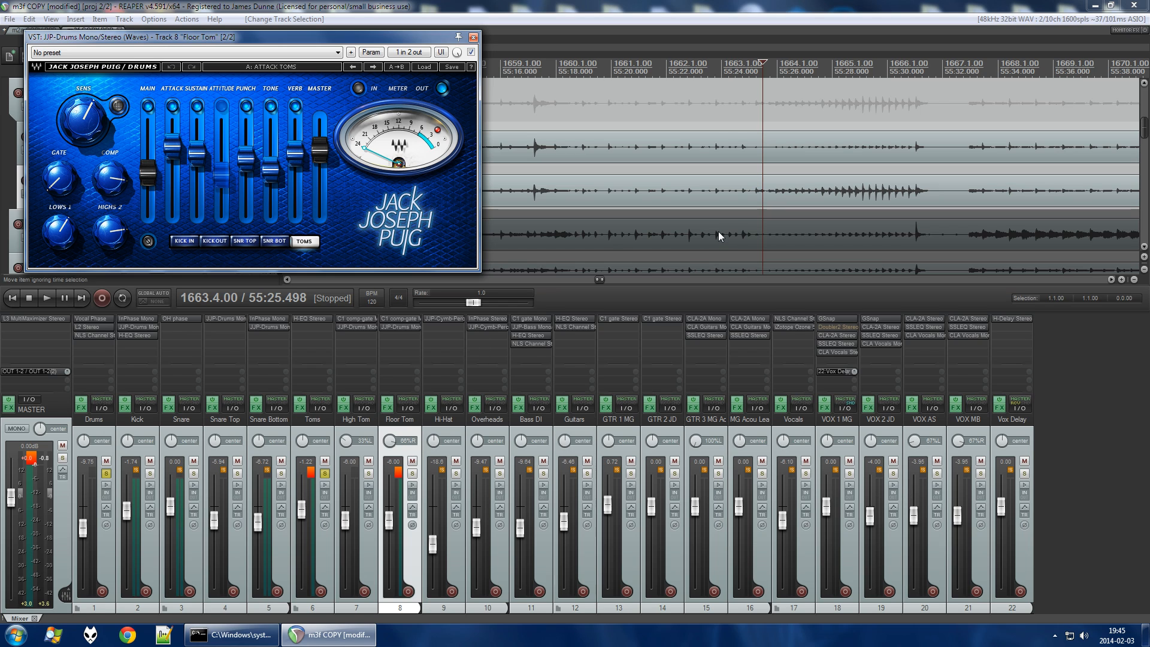
key(space)
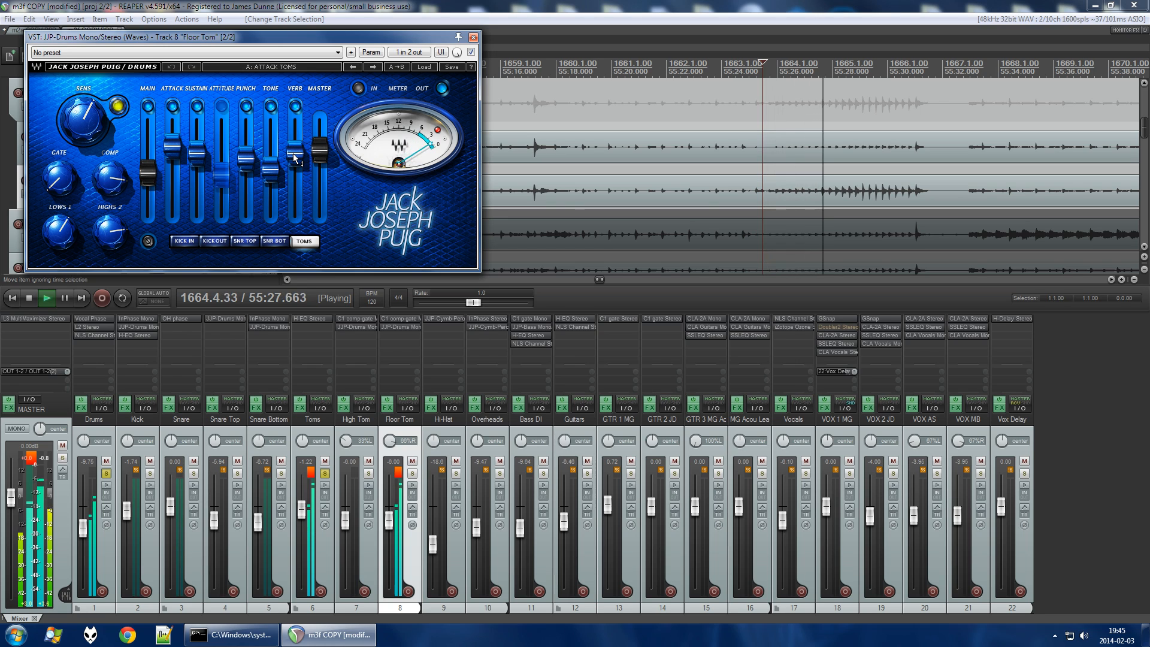
mouse_move(294, 157)
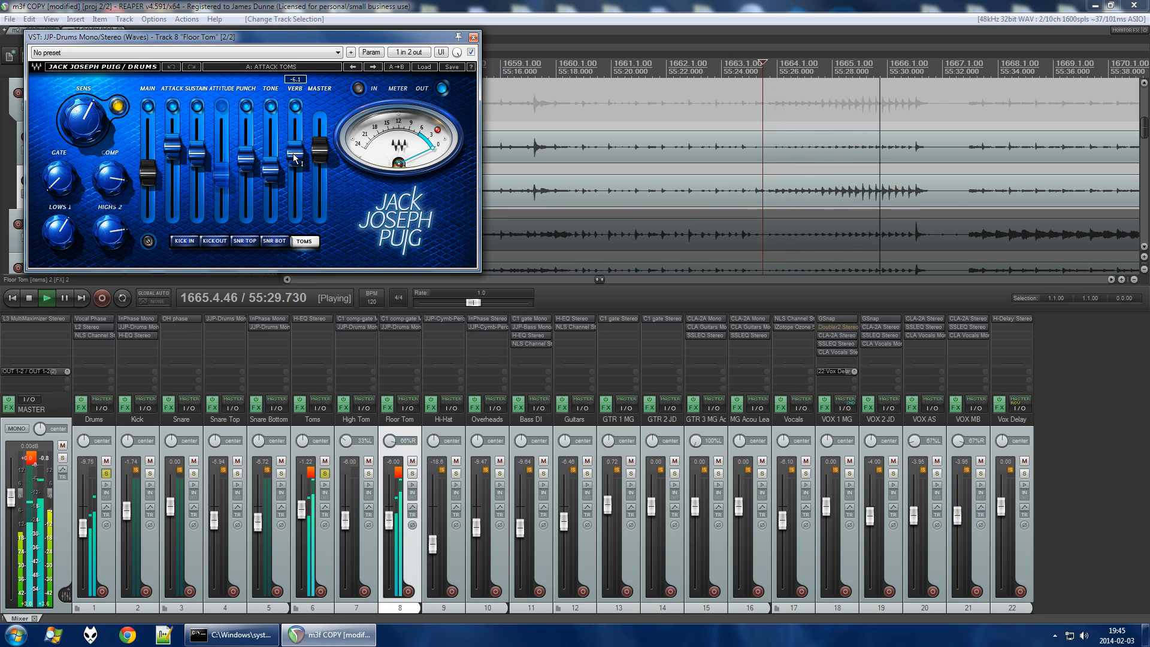
key(space)
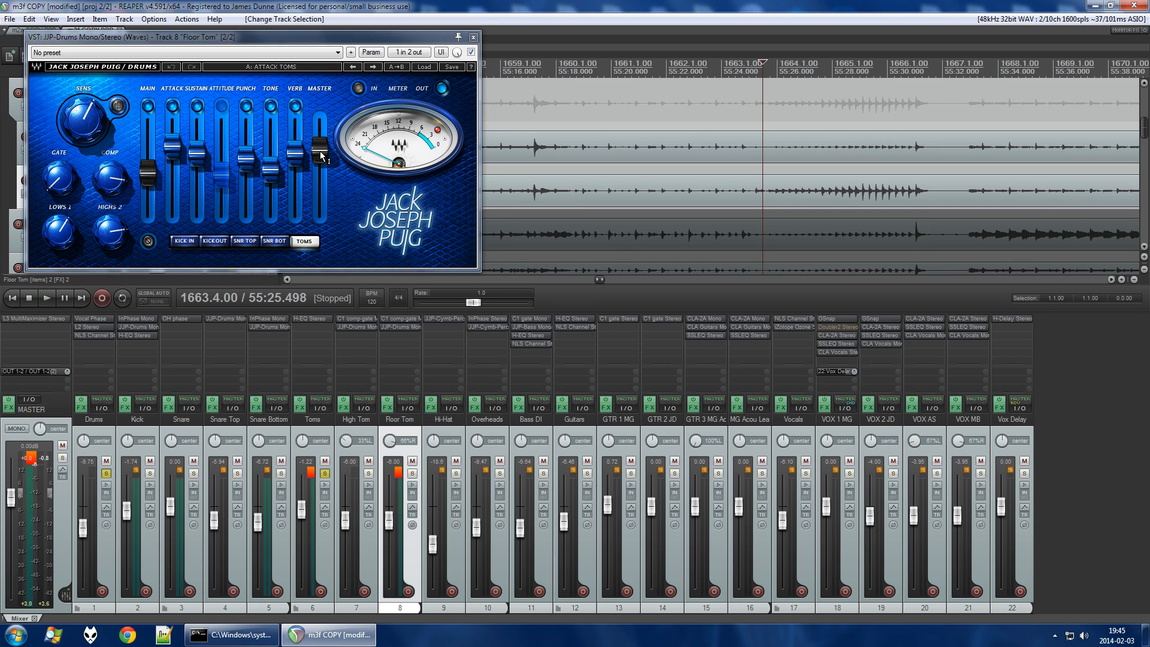
Examine the Verb, Attack and Sustain fader settings in the Floor Tom JJP-Drums plug-in.
click(296, 154)
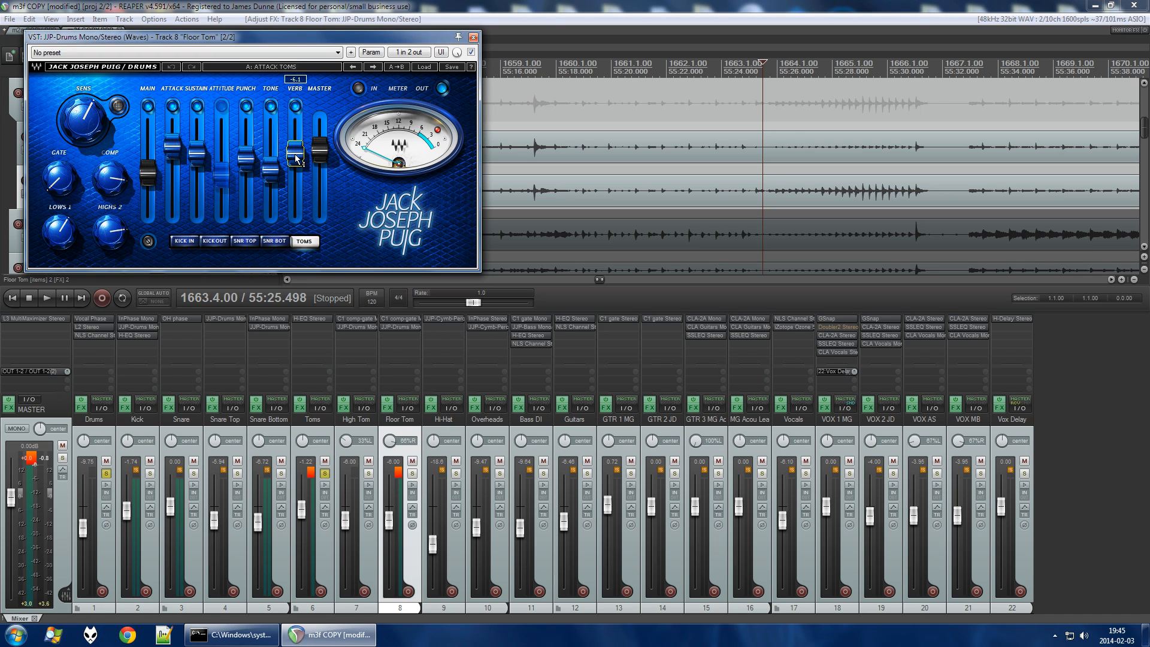
click(169, 152)
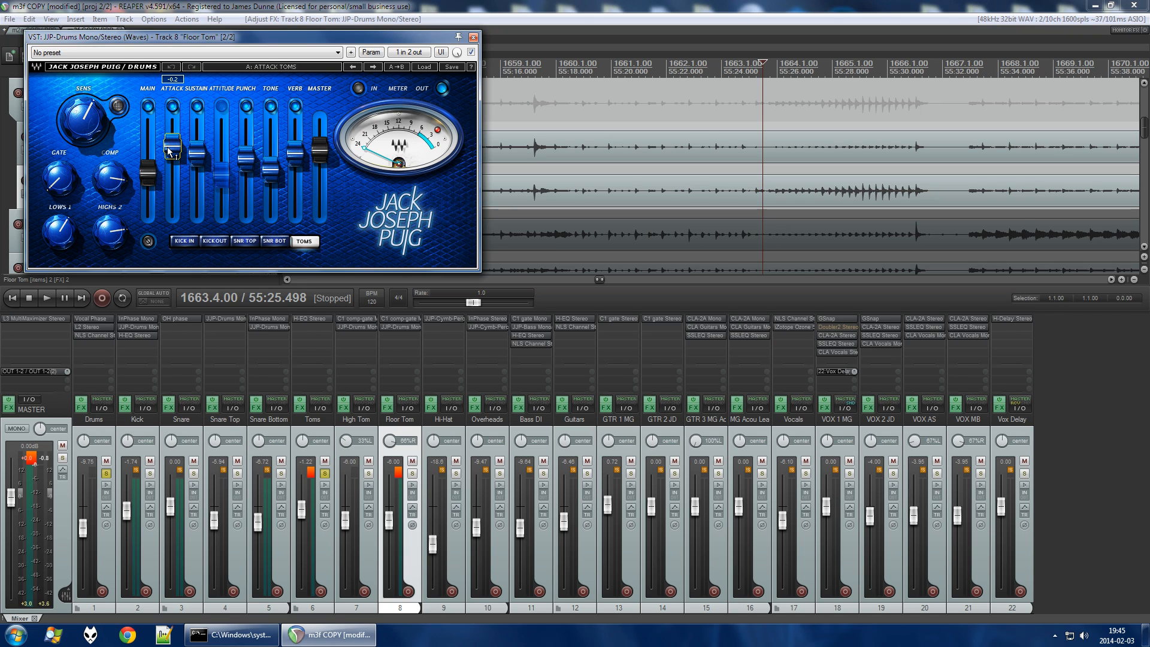
click(197, 153)
Open the Toms group's H-EQ beside the Floor Tom plug-in, bypass the group's effects, and audition the toms.
click(316, 317)
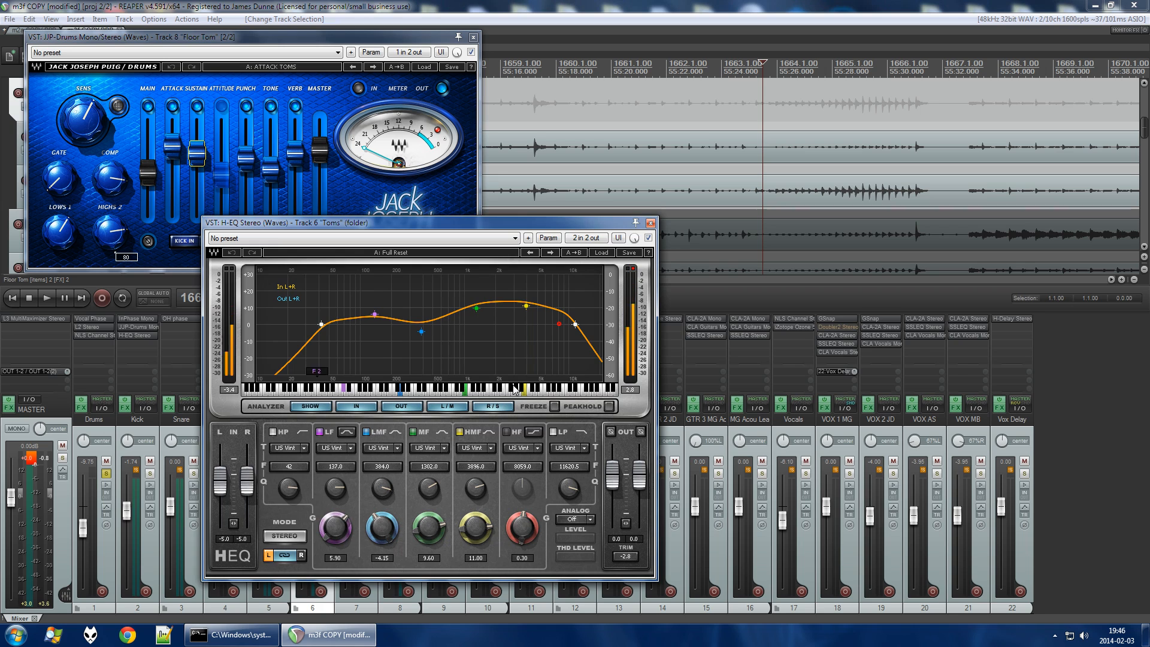
drag(596, 227, 827, 173)
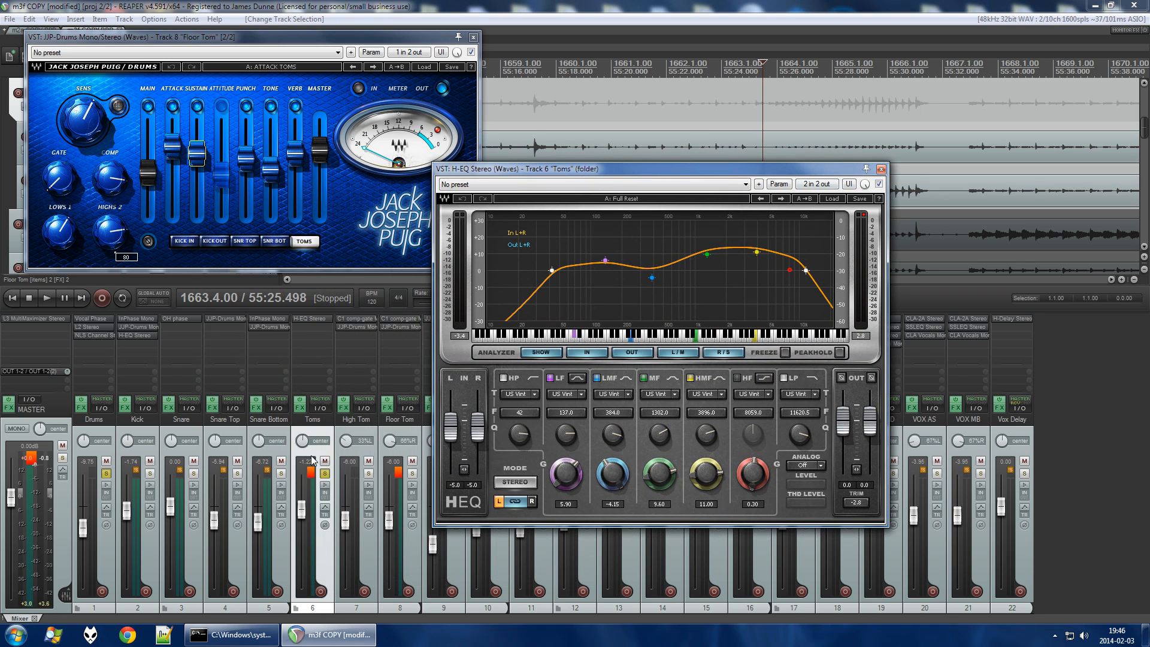
click(318, 421)
click(297, 403)
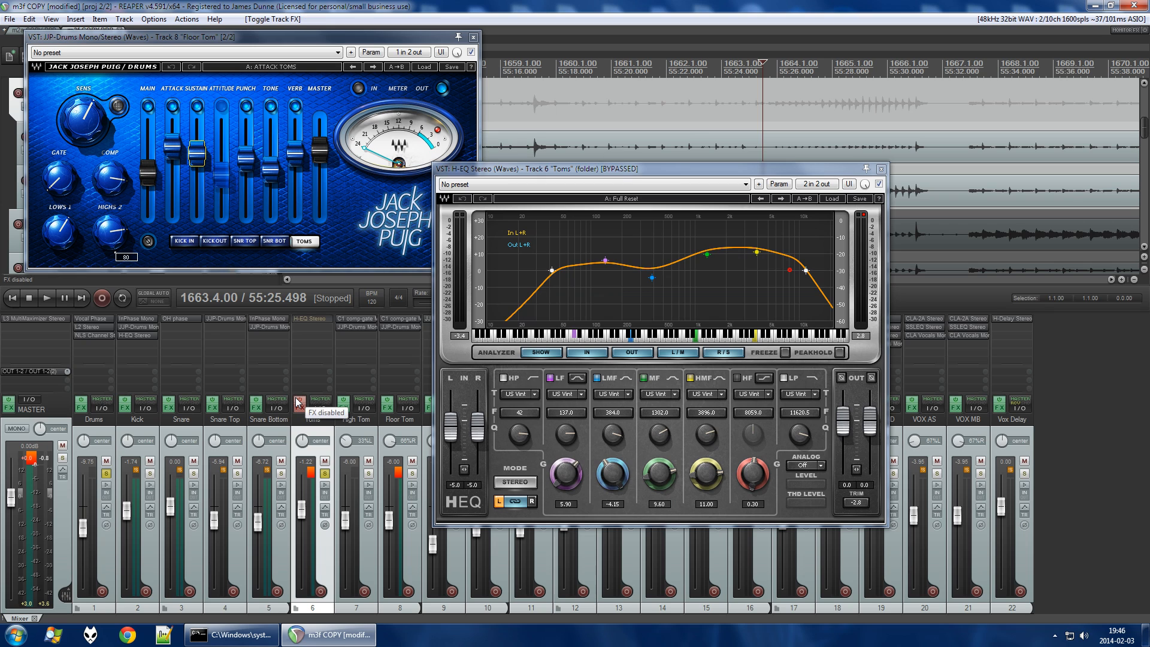
key(space)
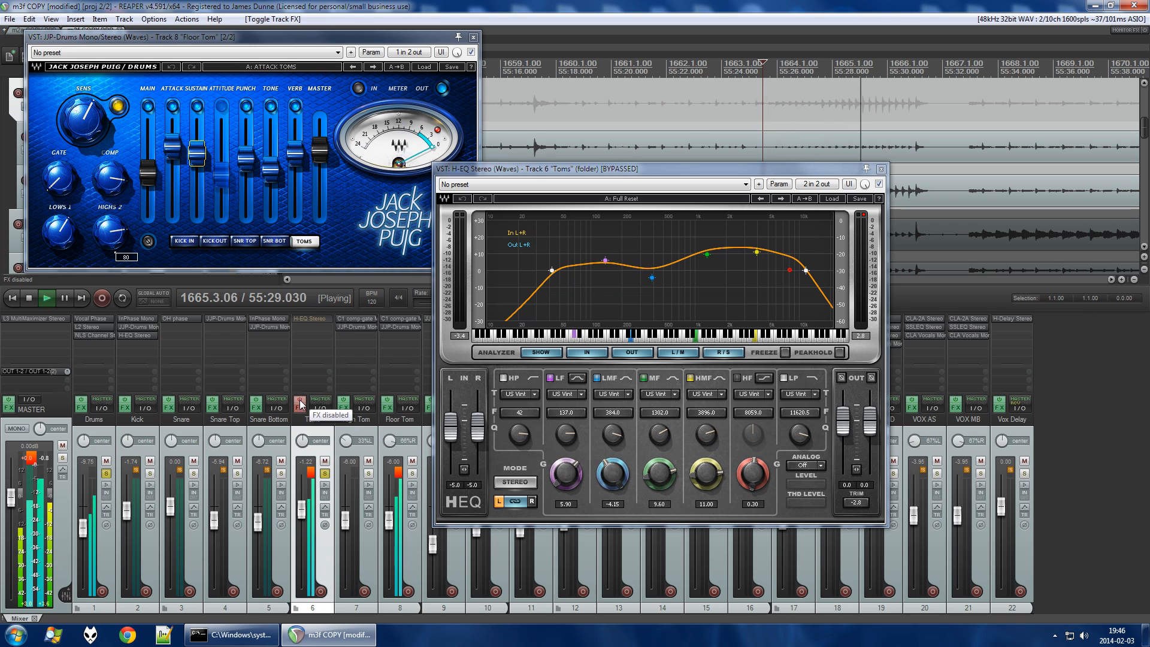
key(space)
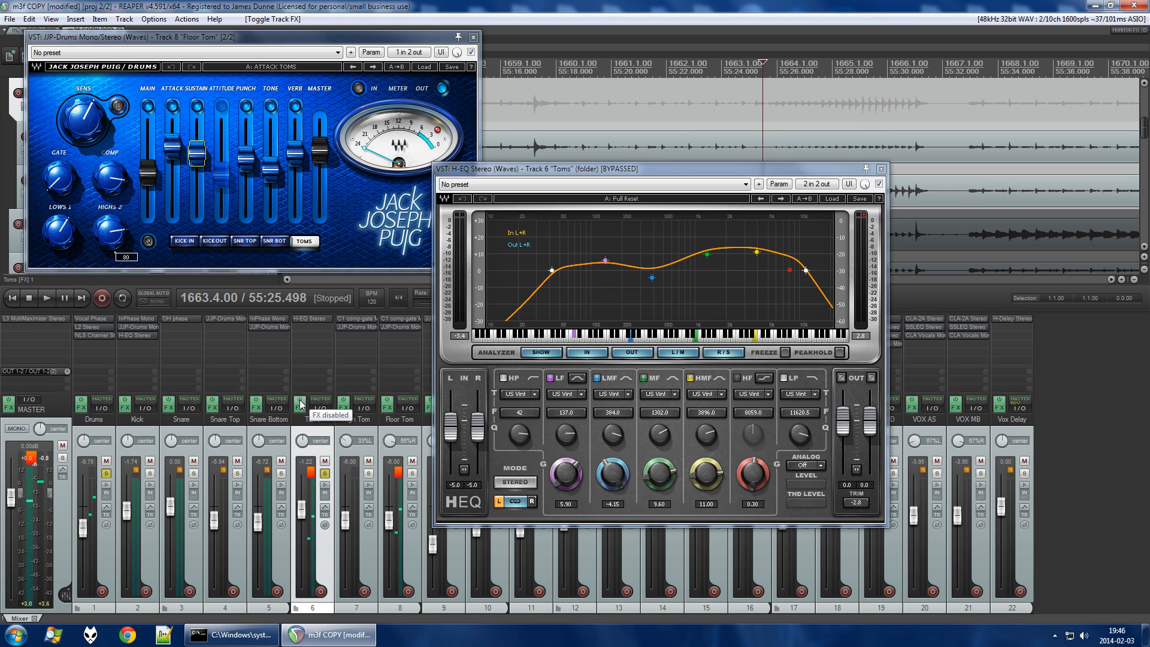
Re-enable the Toms group's effects and replay the toms while watching the H-EQ analyzer.
click(300, 403)
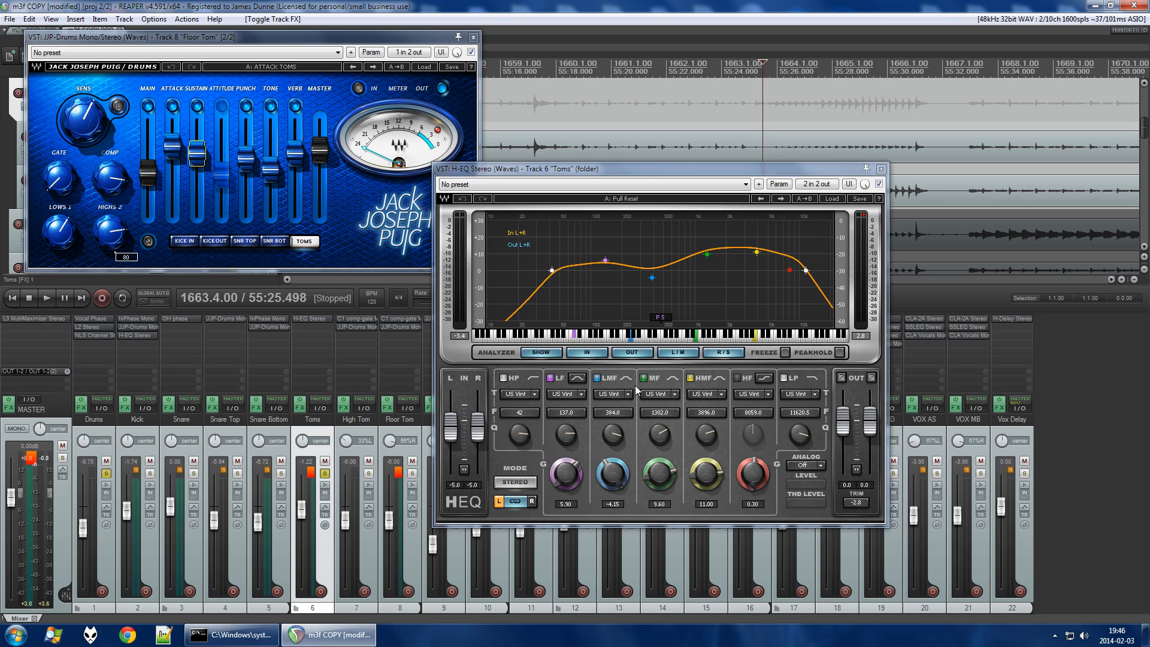
key(space)
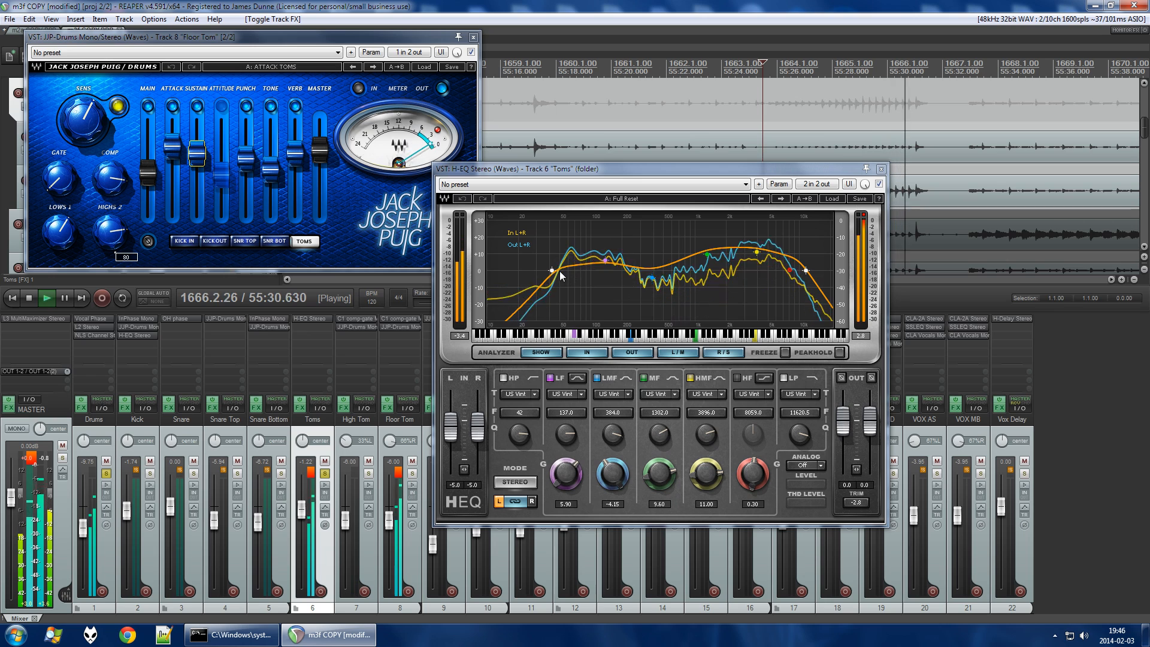
key(space)
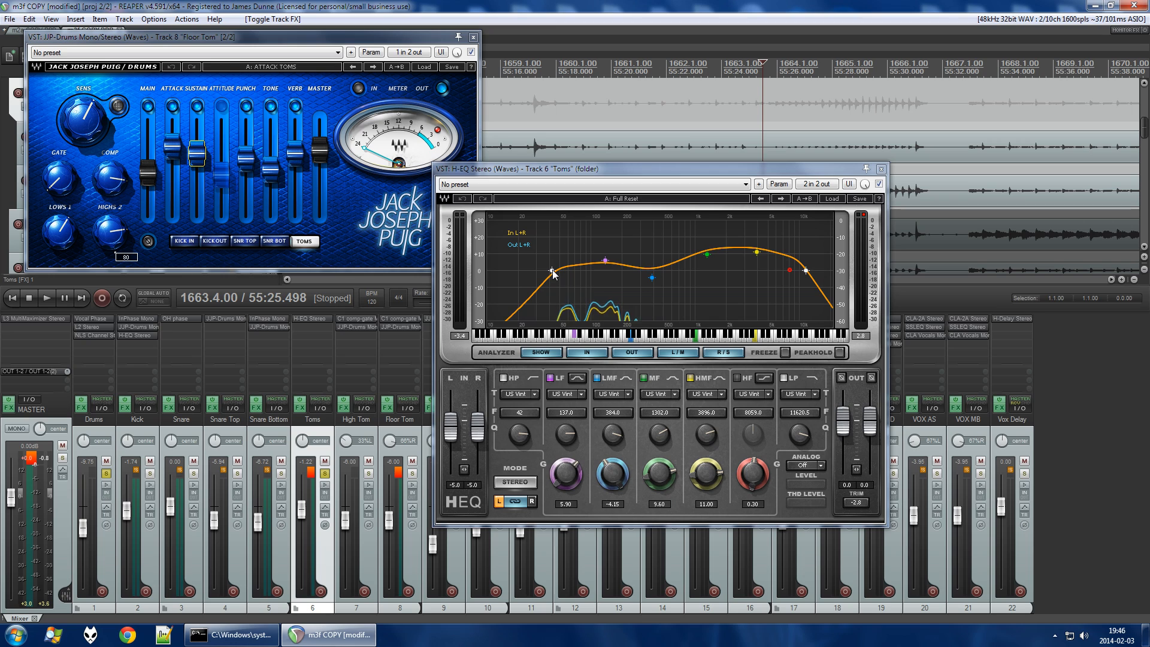
Examine the band points on the Toms H-EQ curve, and close the H-EQ and Floor Tom JJP-Drums windows.
click(553, 273)
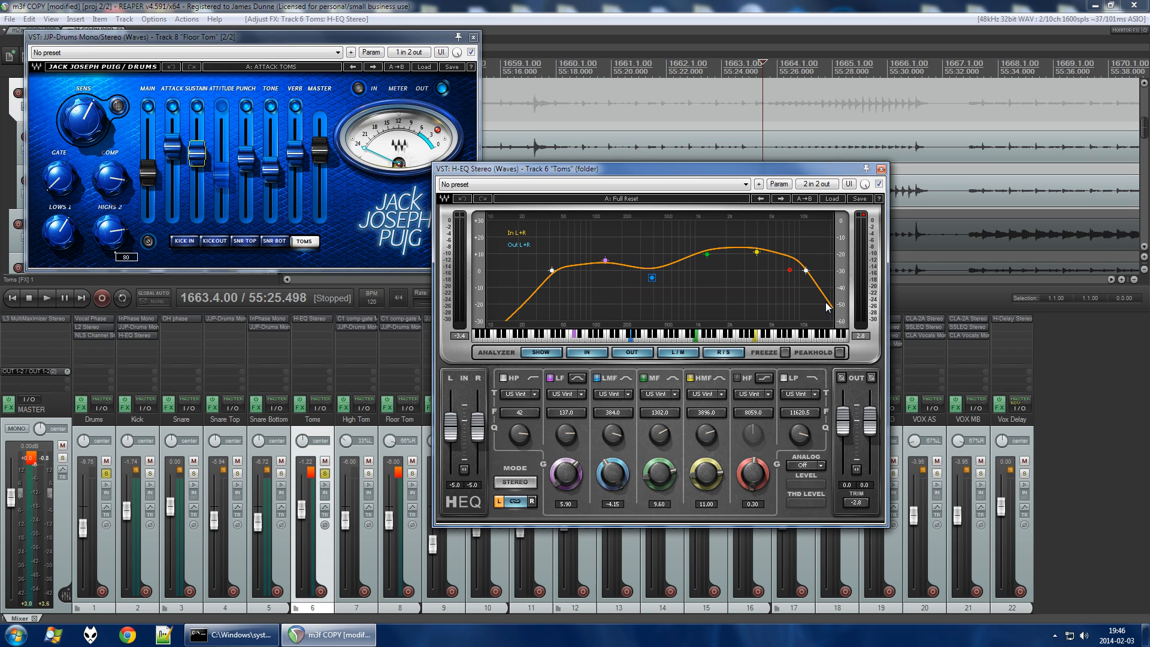
click(881, 169)
click(474, 37)
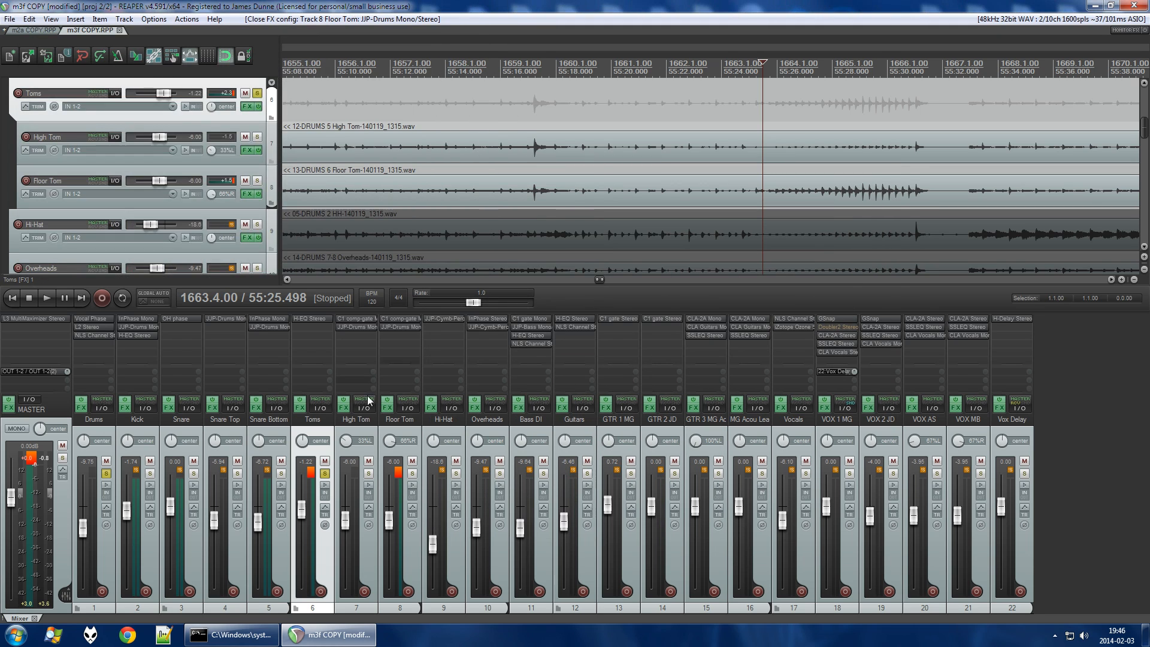
Unsolo Toms and open the High Tom and Floor Tom JJP-Drums plug-ins side by side.
click(325, 474)
click(369, 326)
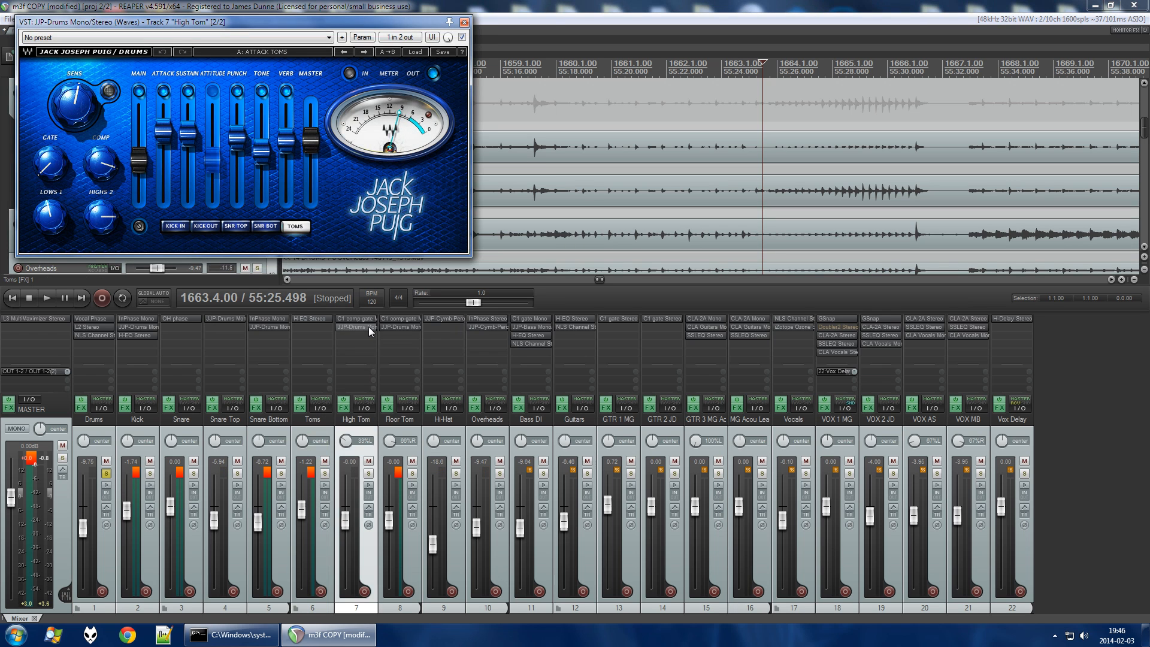
click(399, 327)
drag(287, 37, 690, 25)
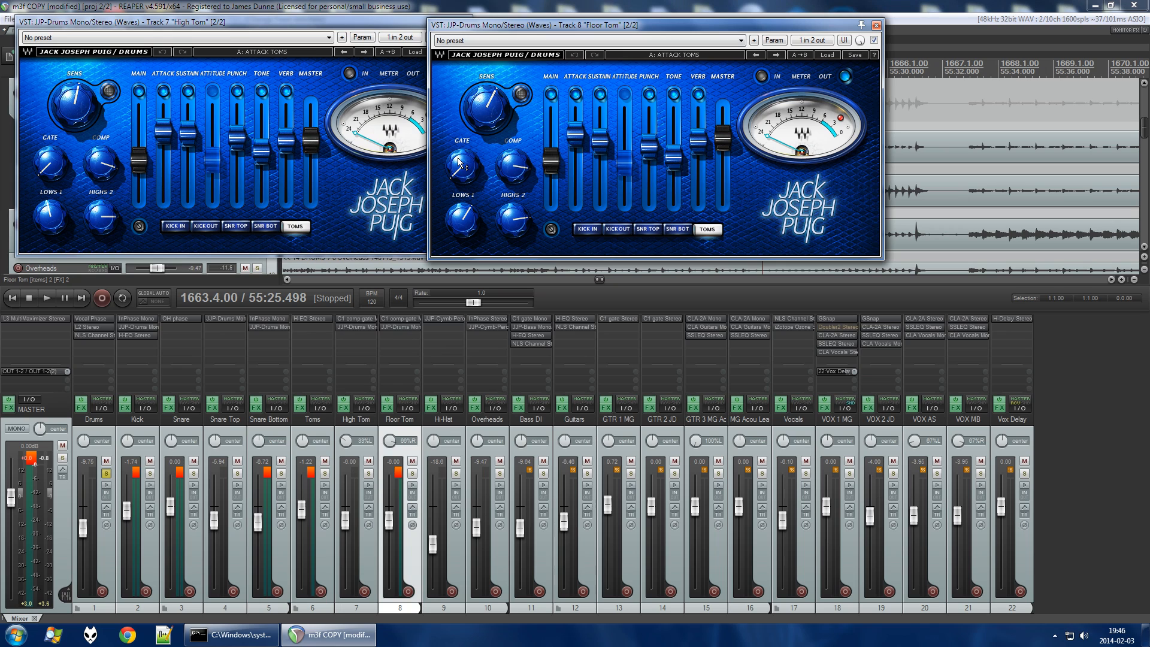
Compare the Gate, Lows and Highs knob settings of the High Tom and Floor Tom JJP-Drums plug-ins, and close both windows.
drag(465, 213, 470, 218)
drag(48, 220, 102, 223)
click(464, 171)
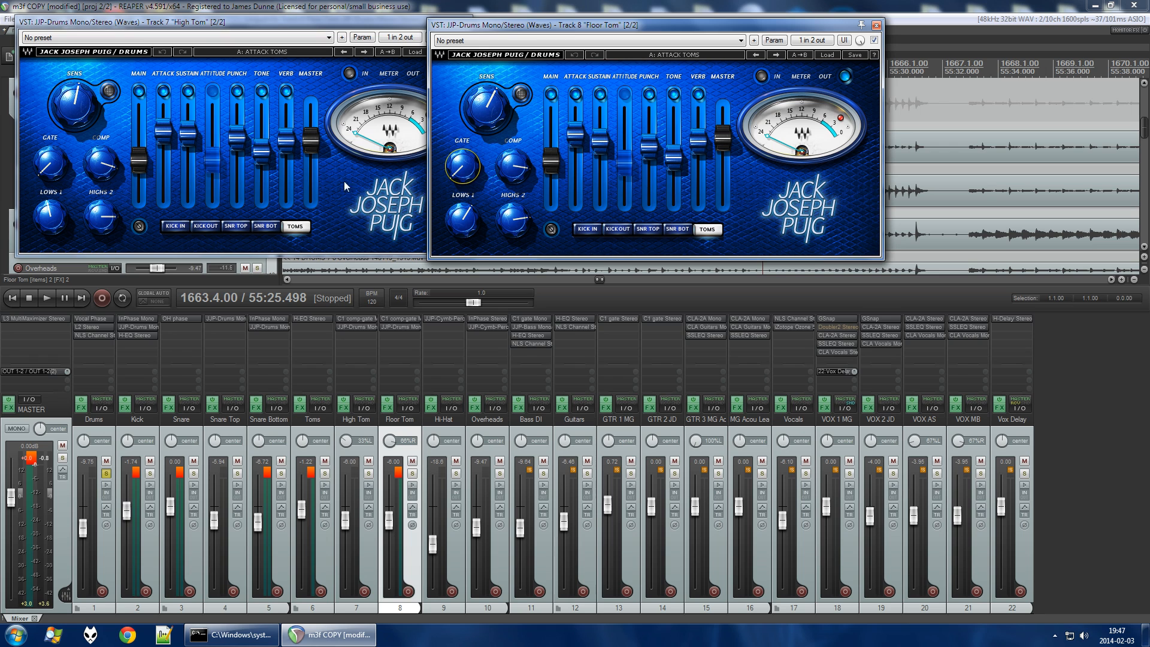
click(64, 169)
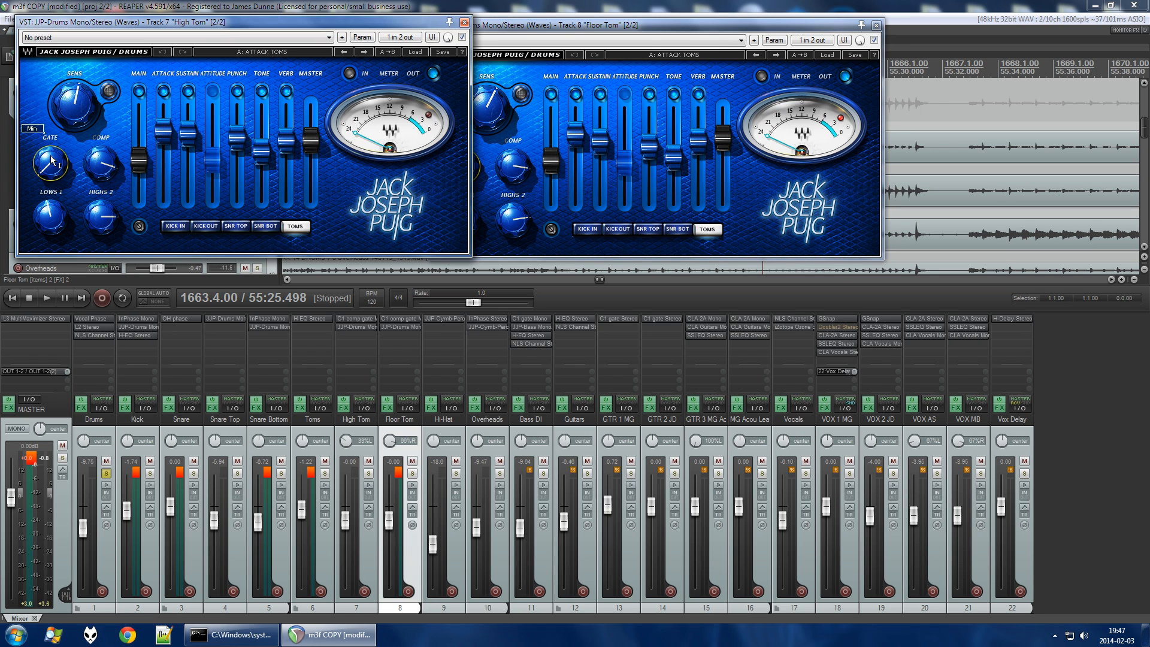
click(464, 22)
click(876, 25)
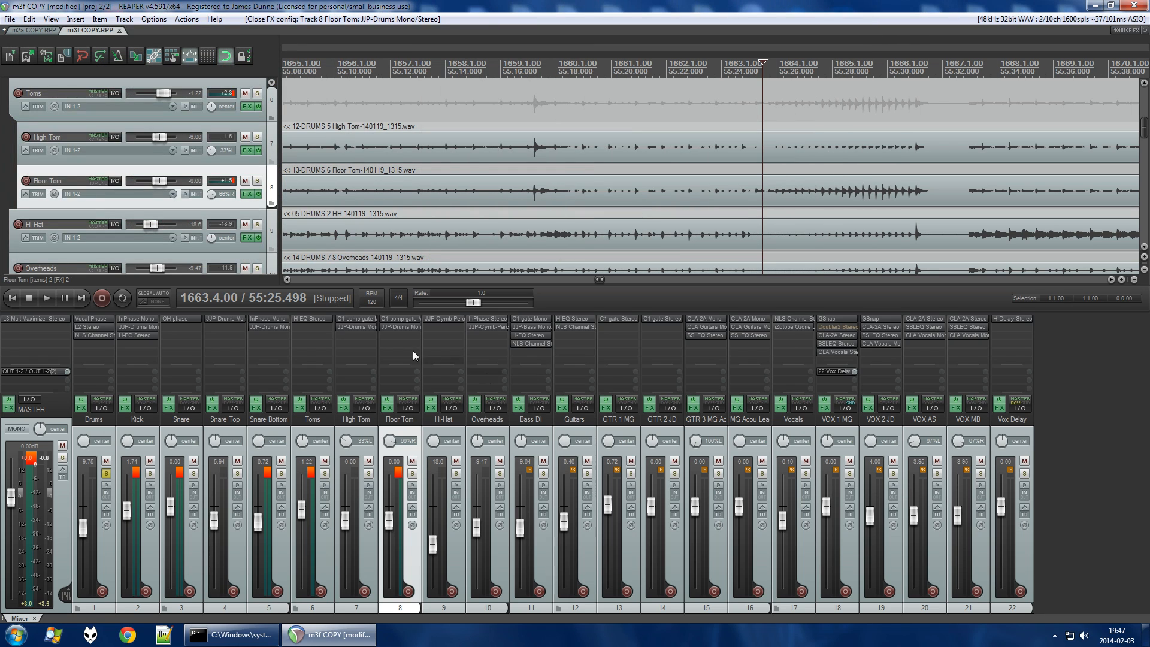
Open the C1 comp-gate on High Tom and play the drums from about measure 1649 to watch the gate respond.
click(359, 318)
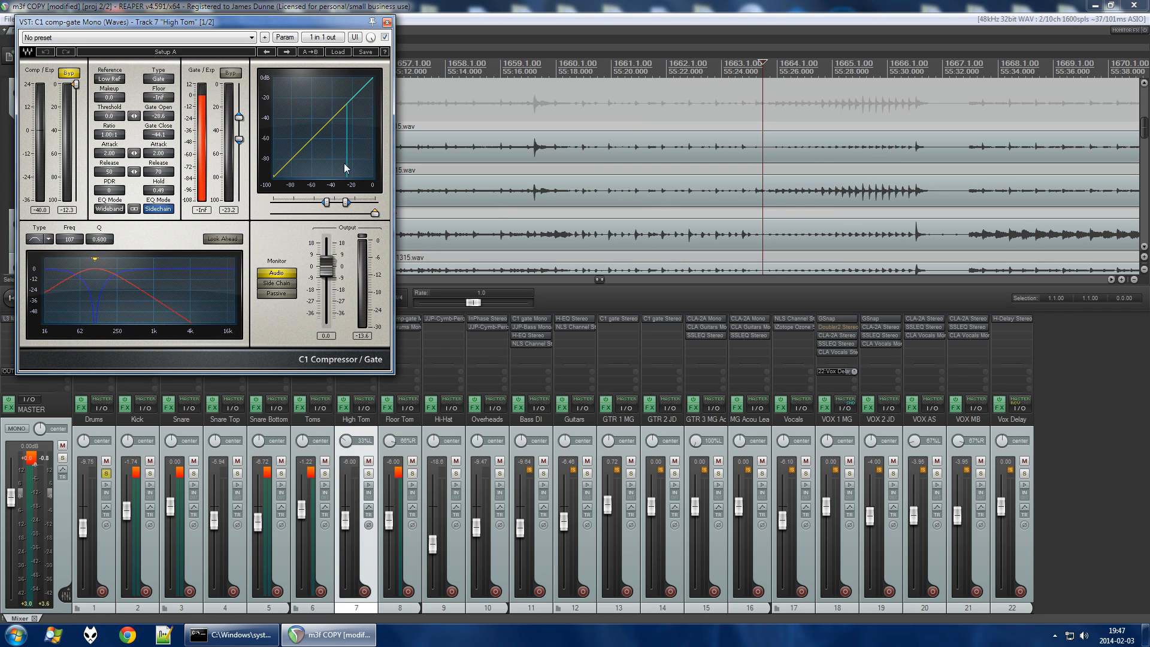
scroll(764, 227, down, 4)
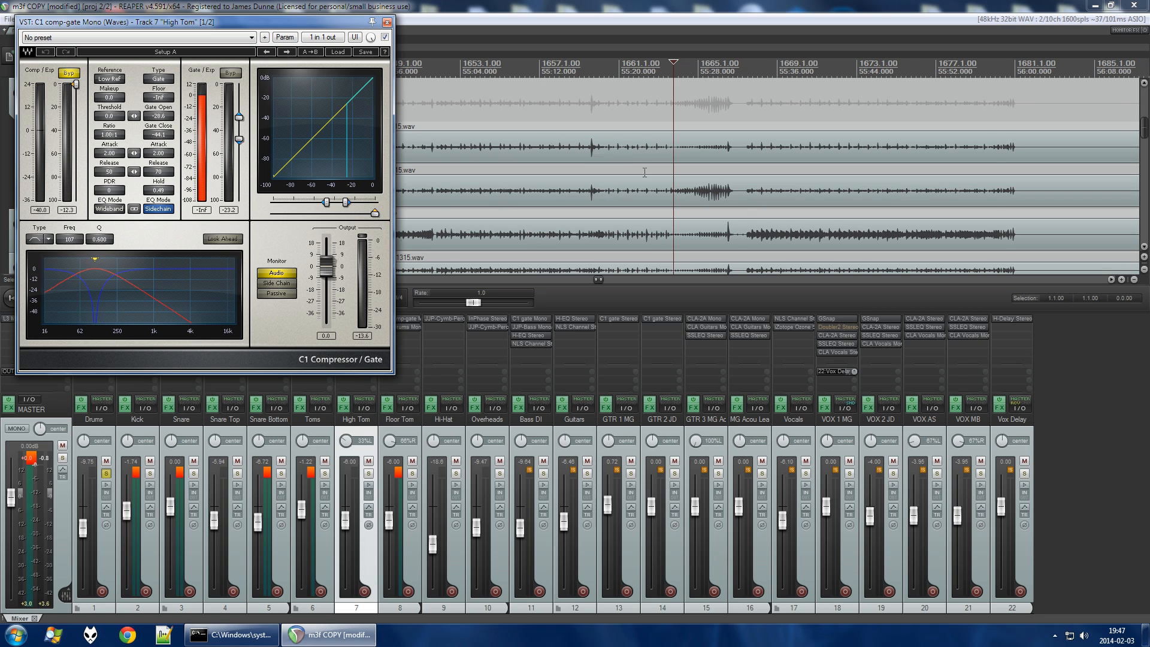
scroll(640, 174, down, 3)
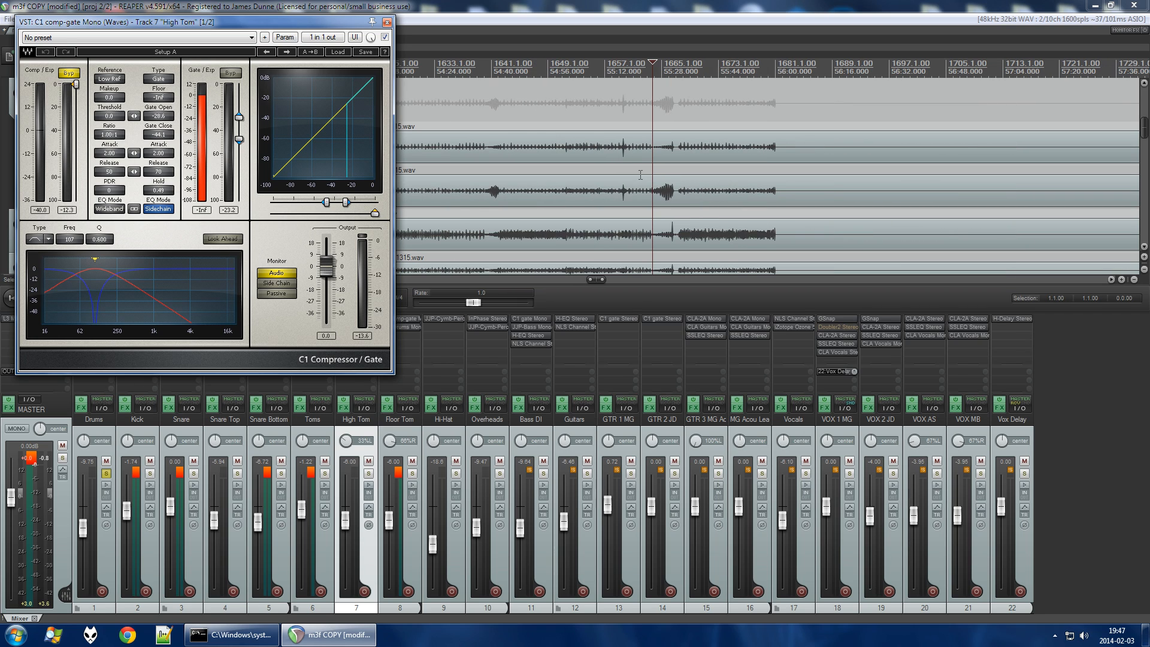
click(565, 71)
key(space)
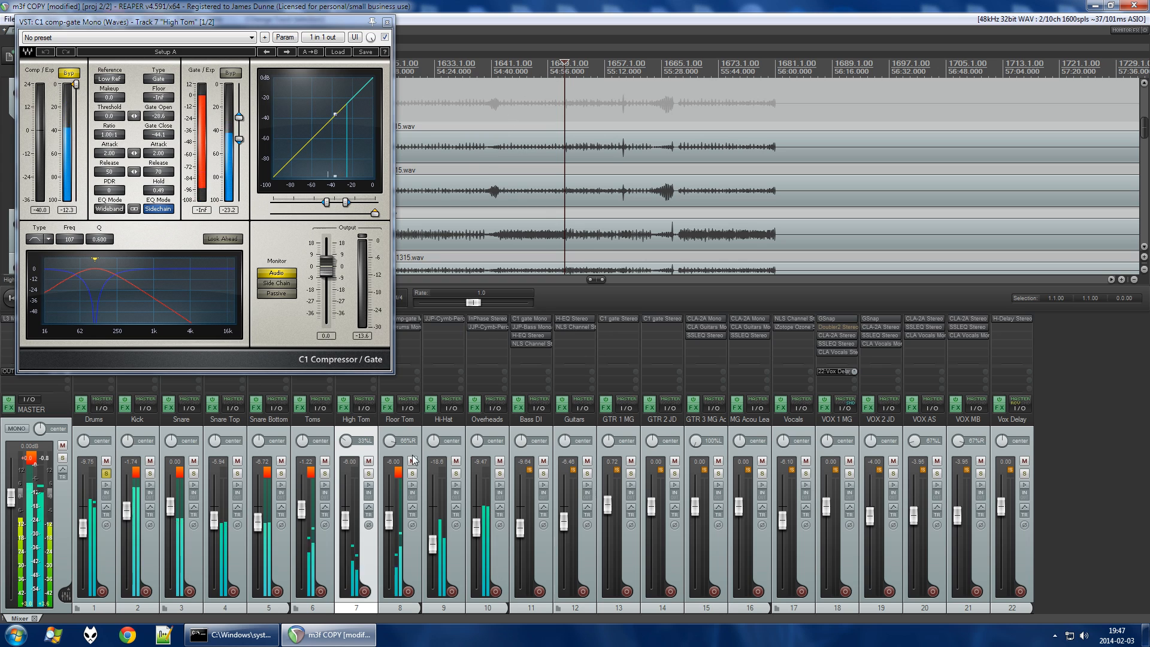
Solo Toms during playback to hear the gated tom tracks on their own, and stop playback.
click(324, 476)
scroll(667, 157, down, 2)
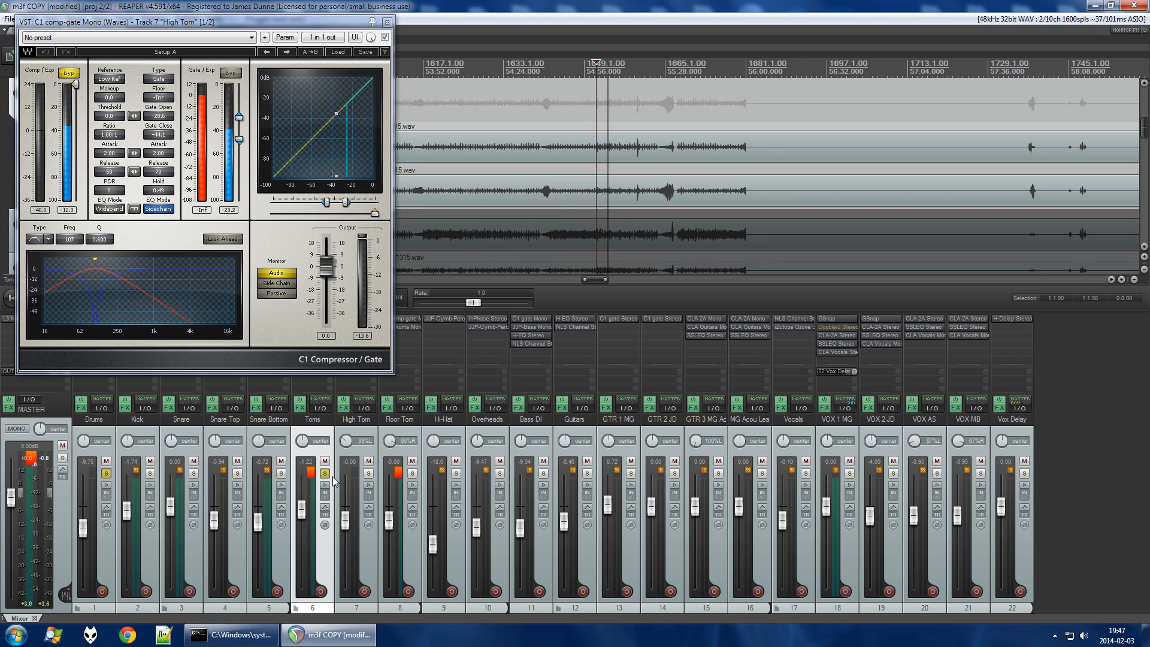
key(space)
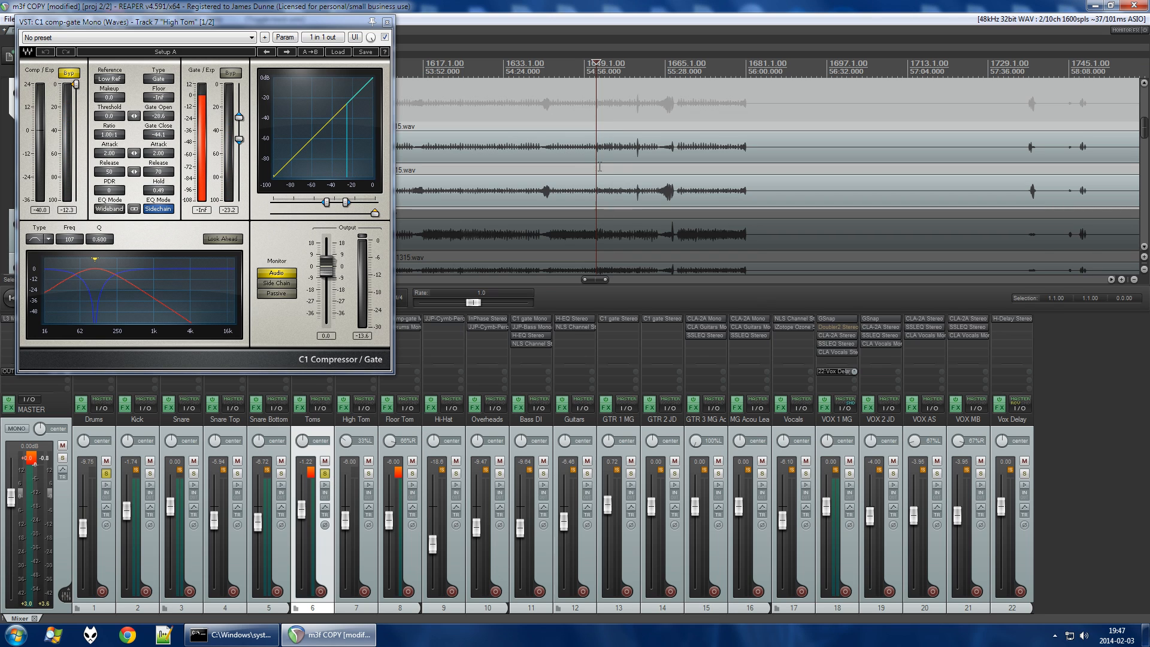
Select High Tom and cycle its C1 comp-gate's EQ Mode back around to Sidechain while examining the gate threshold.
scroll(624, 192, up, 5)
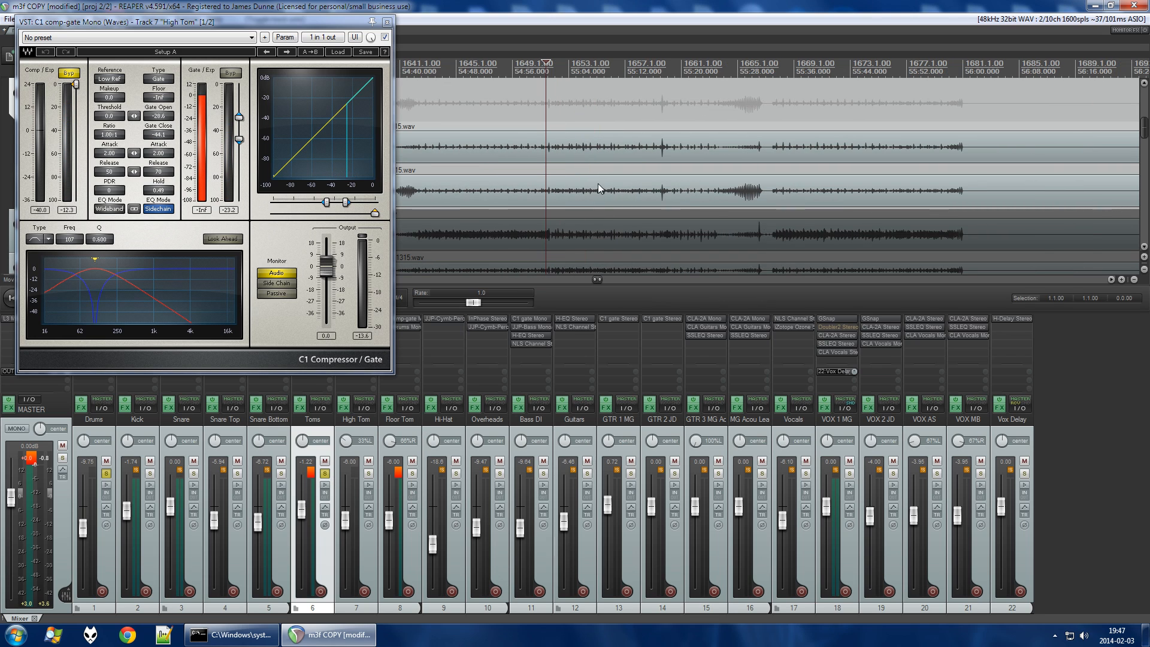
click(376, 475)
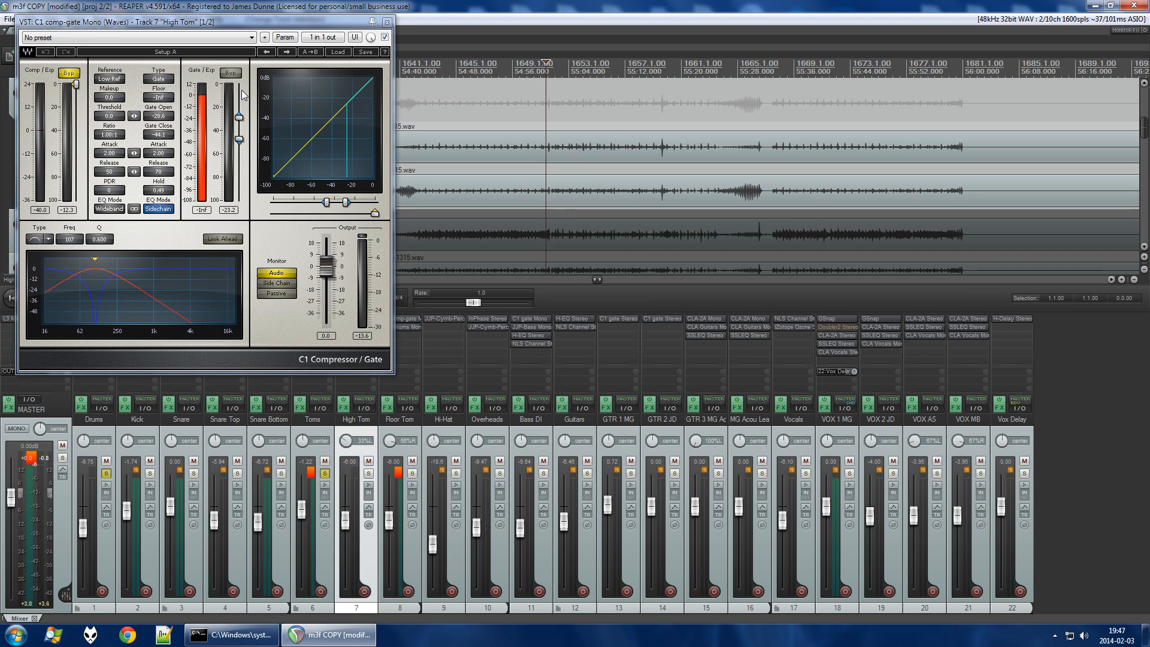
click(240, 118)
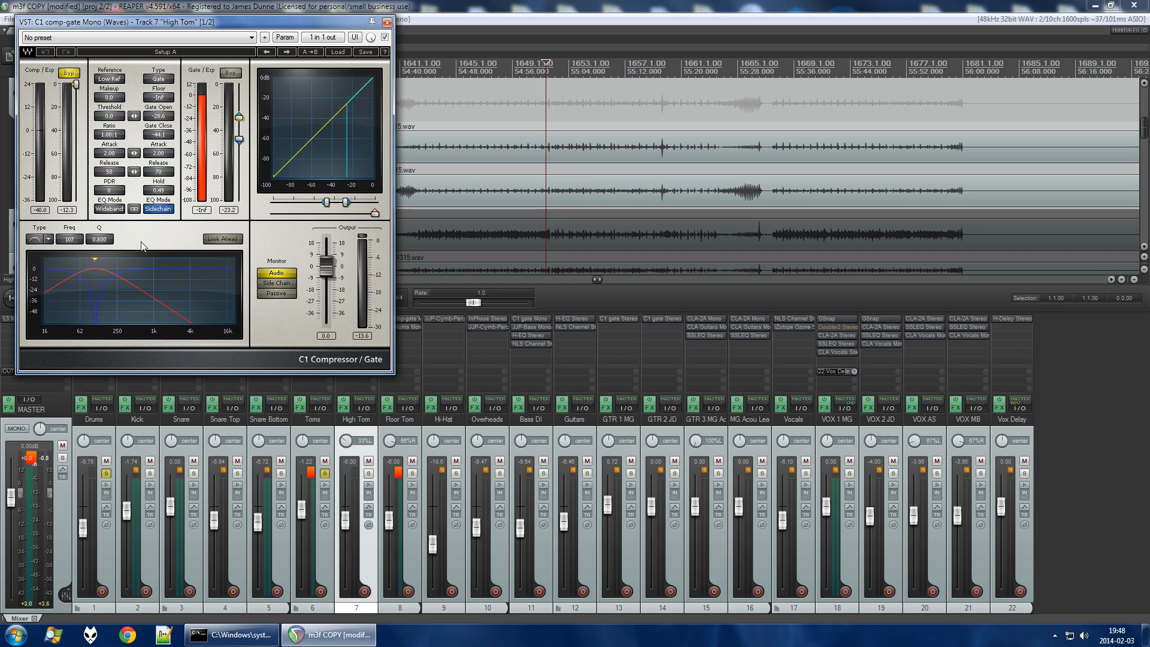
click(155, 209)
click(154, 209)
click(154, 210)
Unsolo Toms, solo High Tom, and monitor the C1 side-chain signal instead of the audio during playback.
click(325, 474)
click(369, 473)
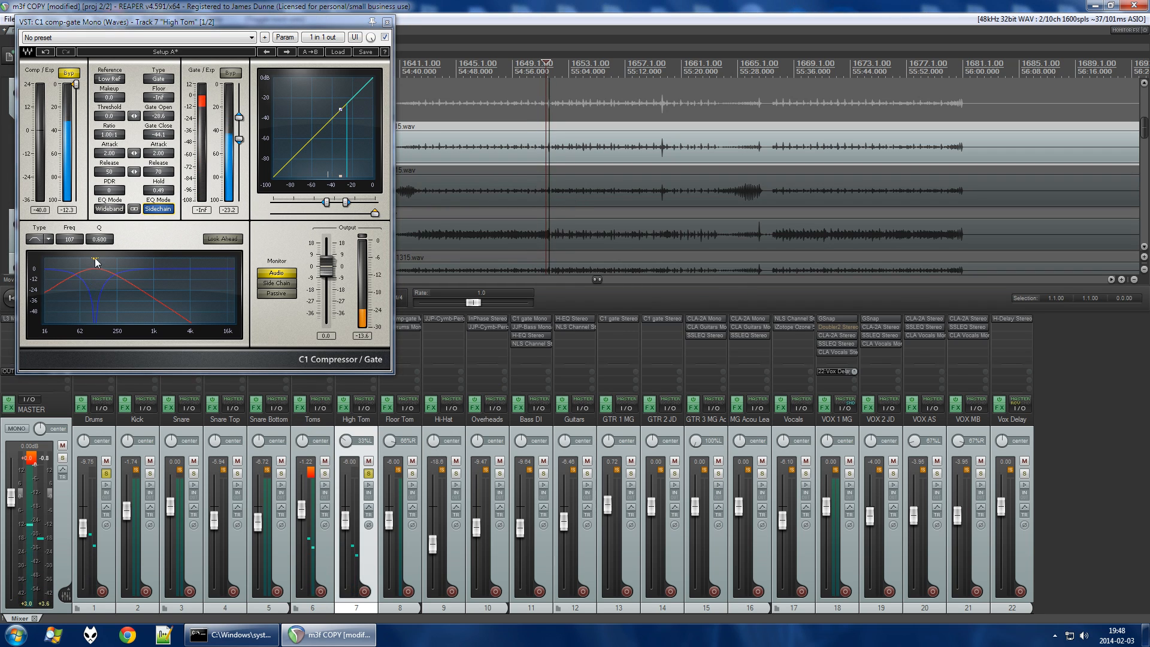
click(283, 284)
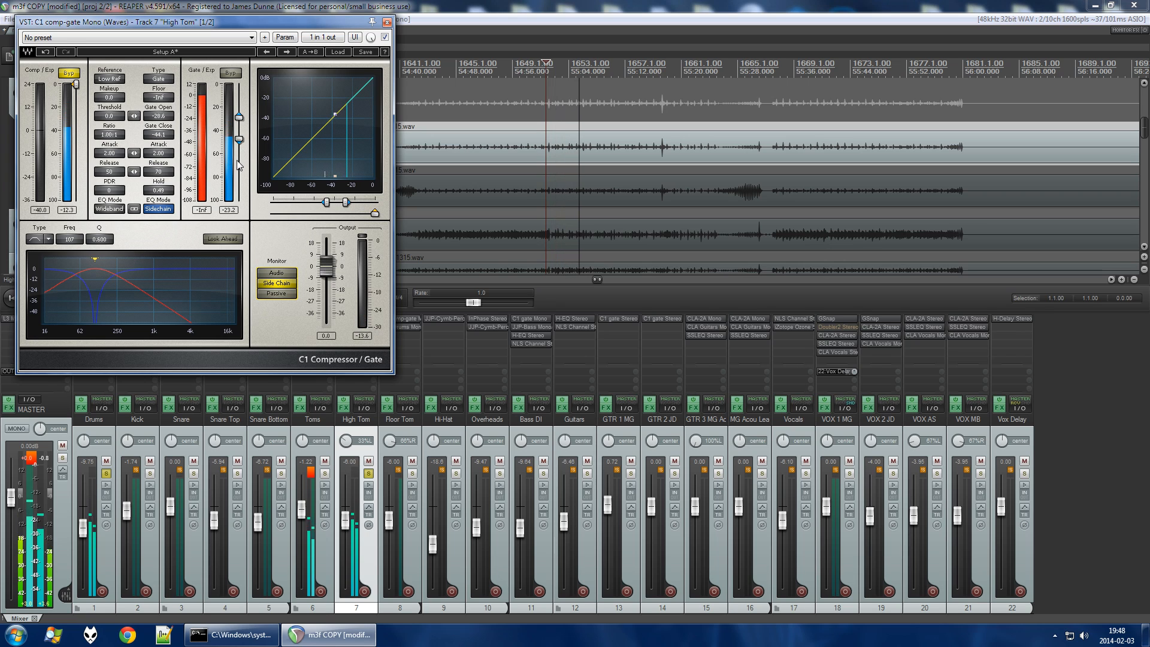
key(space)
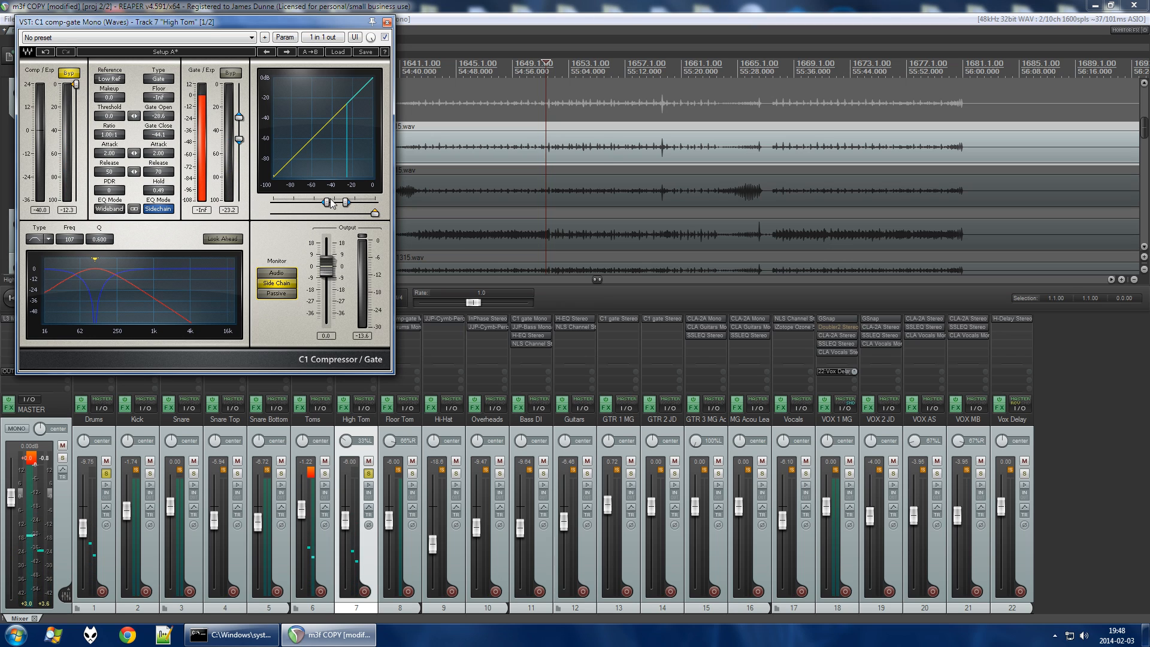
Play the High Tom side-chain signal twice from about measure 1659 to check how hits cross the gate threshold.
click(657, 65)
key(space)
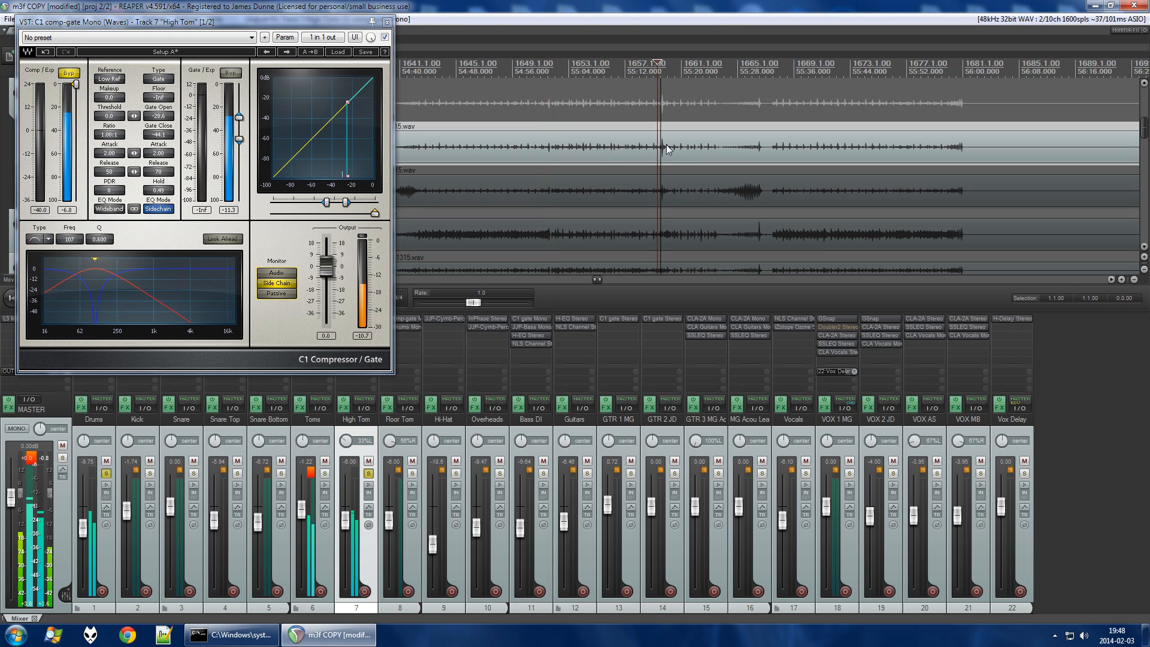
key(space)
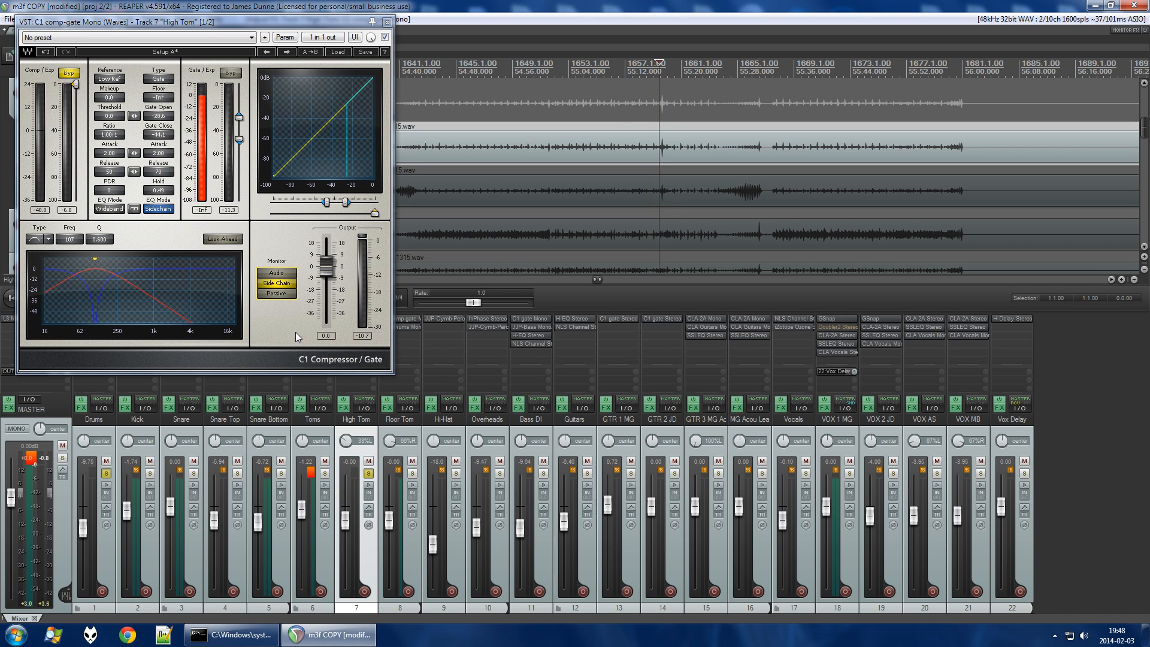
key(space)
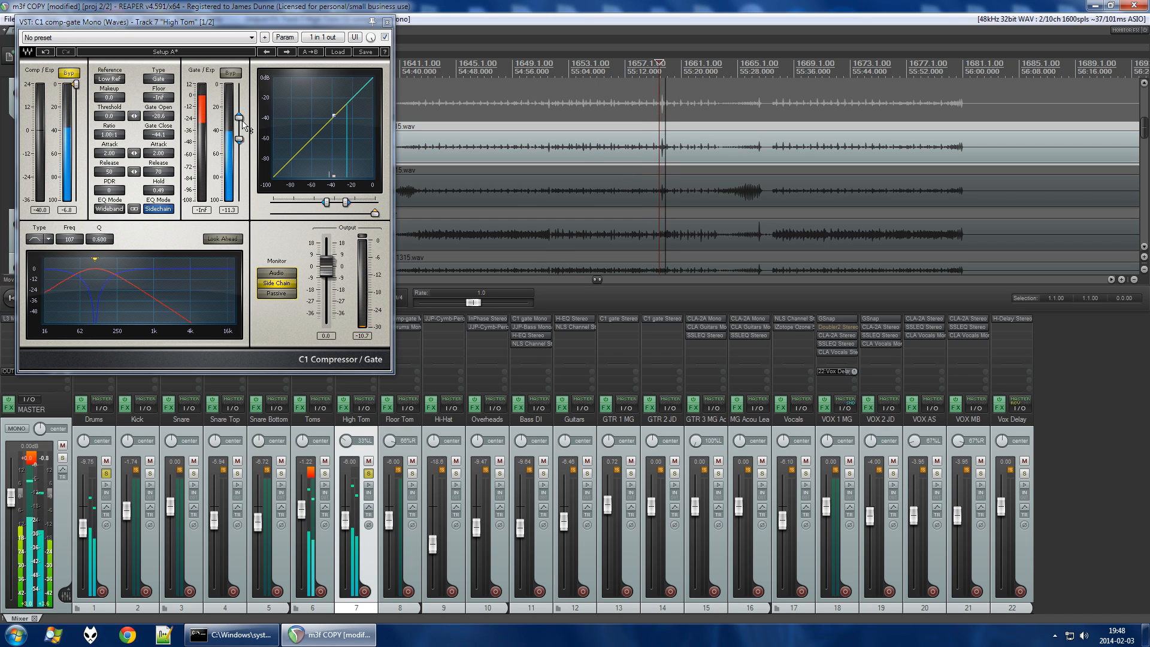
key(space)
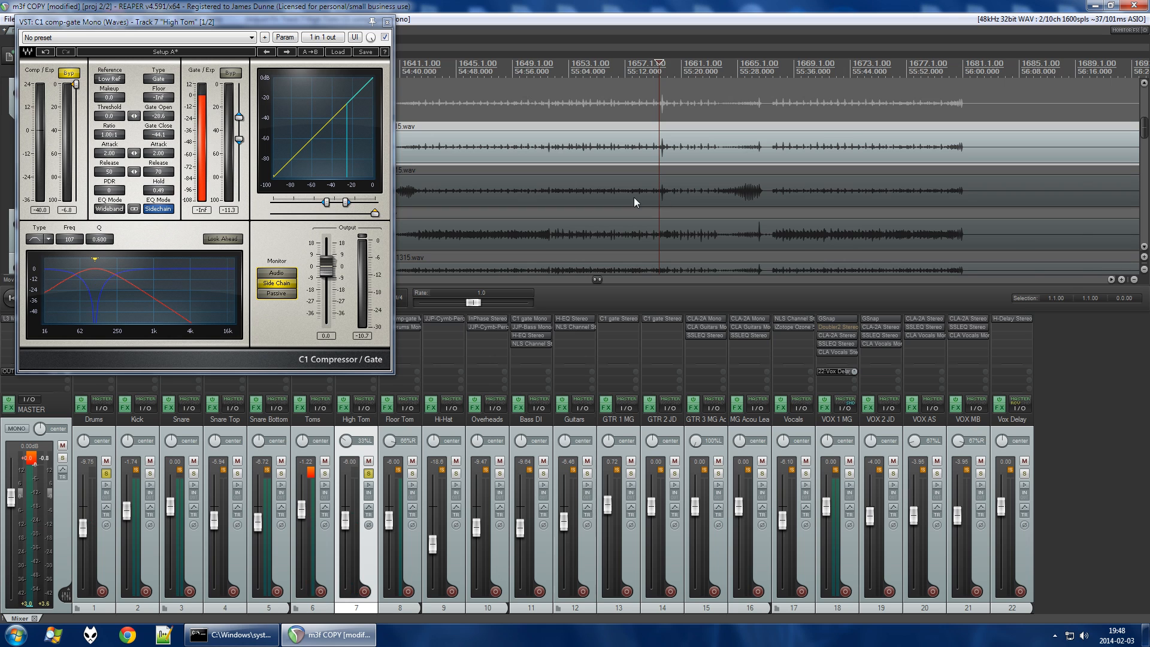
Find the tom-heavy section shortly before the Machinehead marker and play High Tom's side-chain signal from measure 1199.
scroll(525, 200, down, 10)
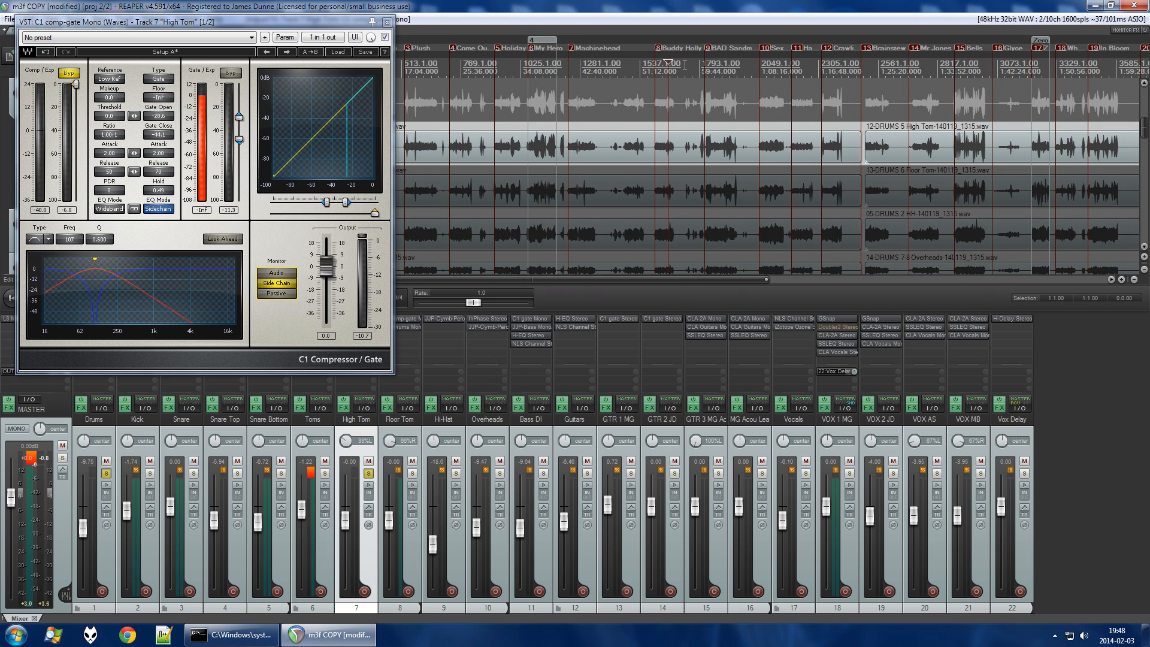
scroll(509, 144, up, 10)
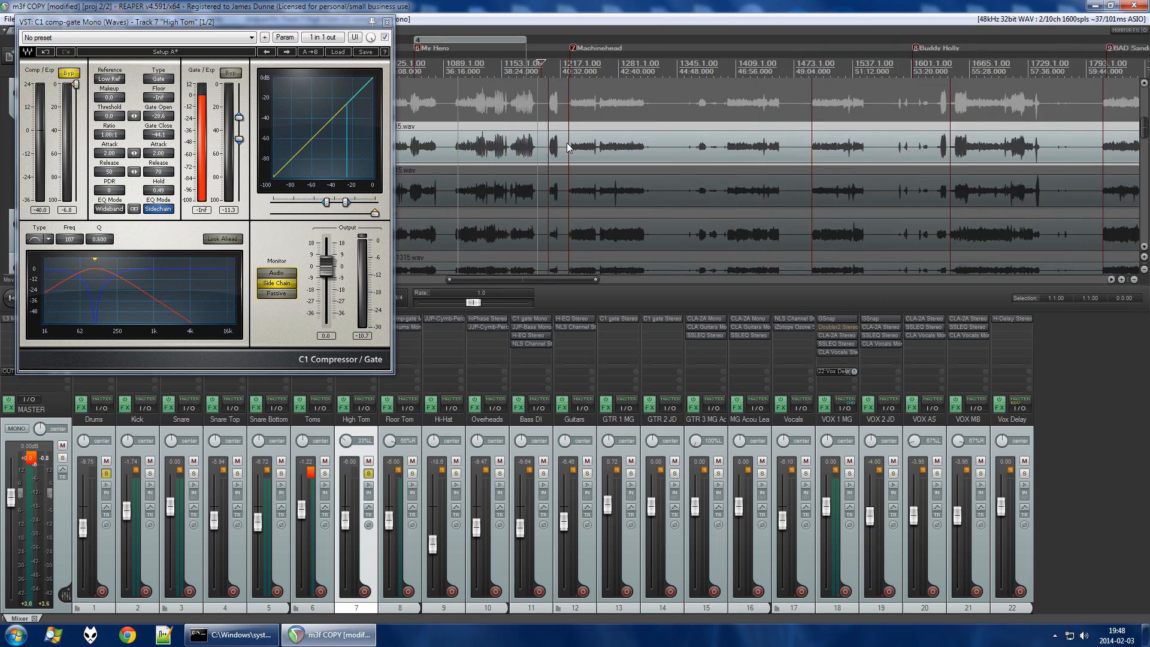
click(546, 71)
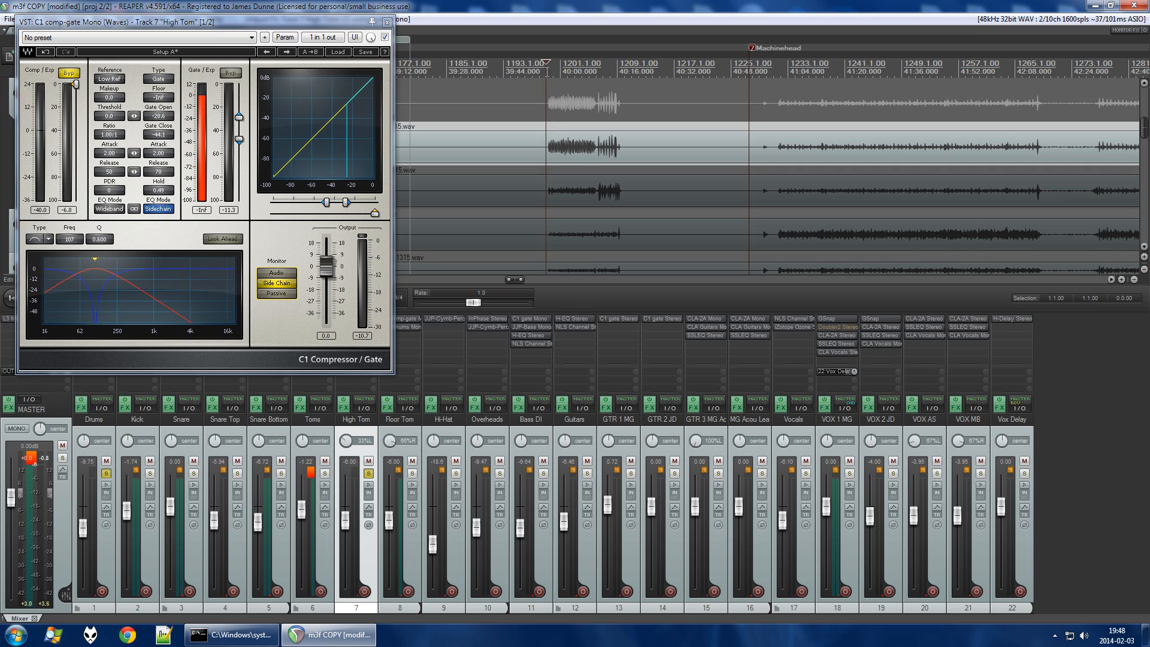
scroll(479, 203, up, 3)
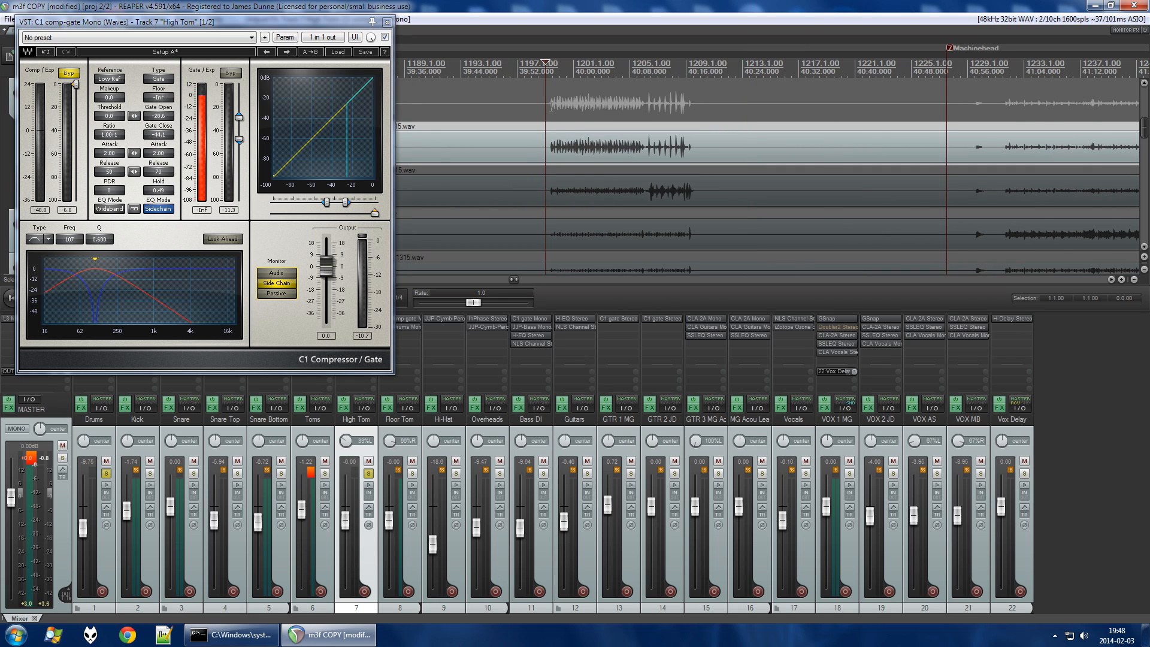
click(549, 71)
key(space)
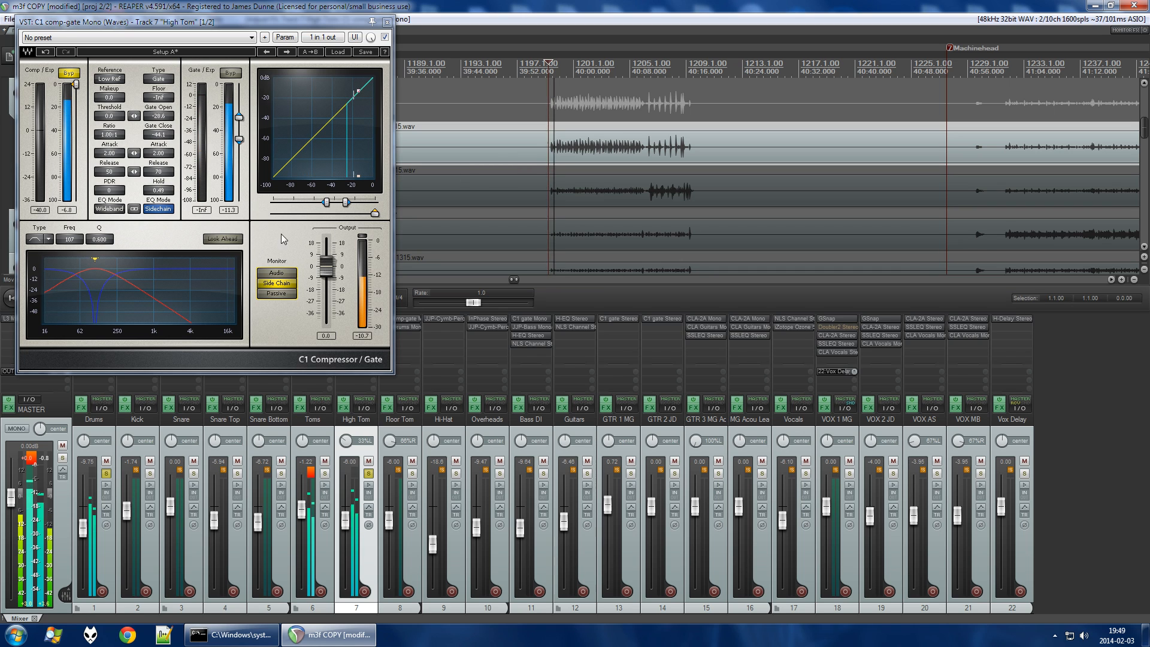
Widen the solo from High Tom to both toms, return the C1 monitor to Audio, and stop playback.
click(368, 474)
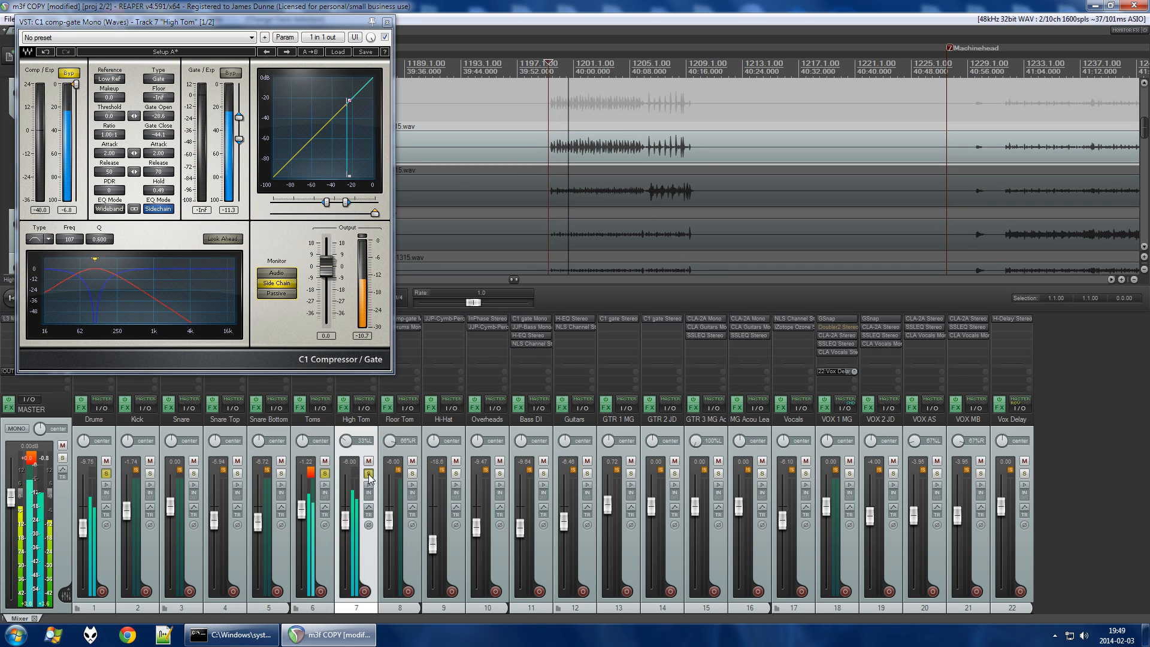
click(368, 473)
click(276, 273)
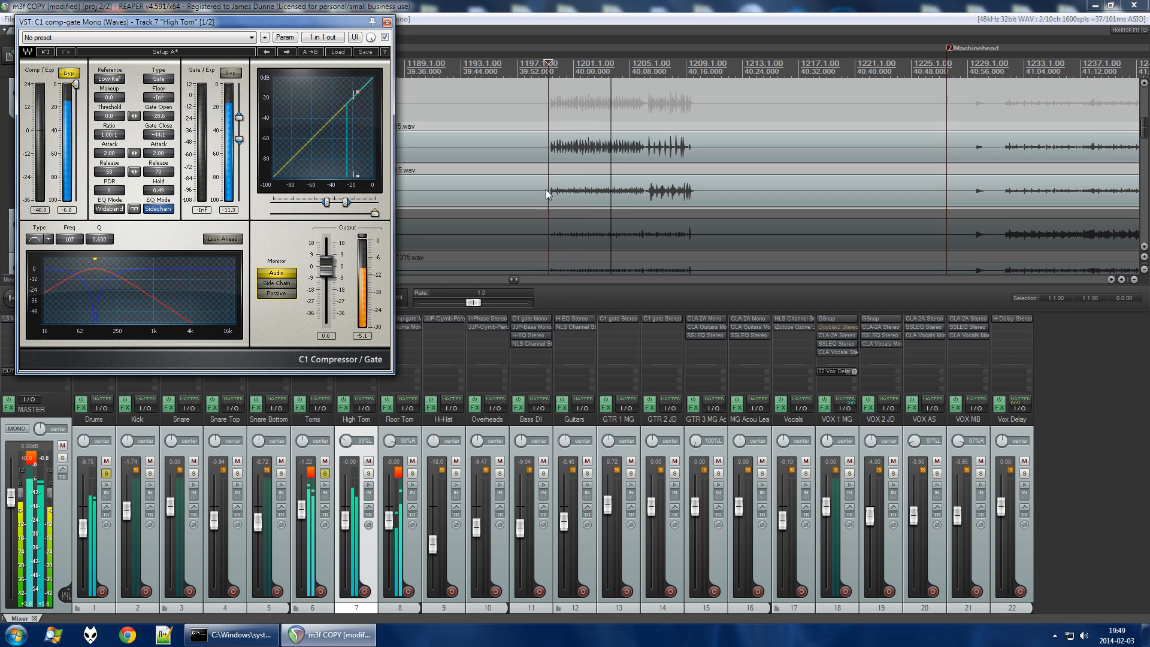
key(space)
Unsolo Toms, reset the master peak readings, and play the full drum mix from measure 1199.
click(312, 419)
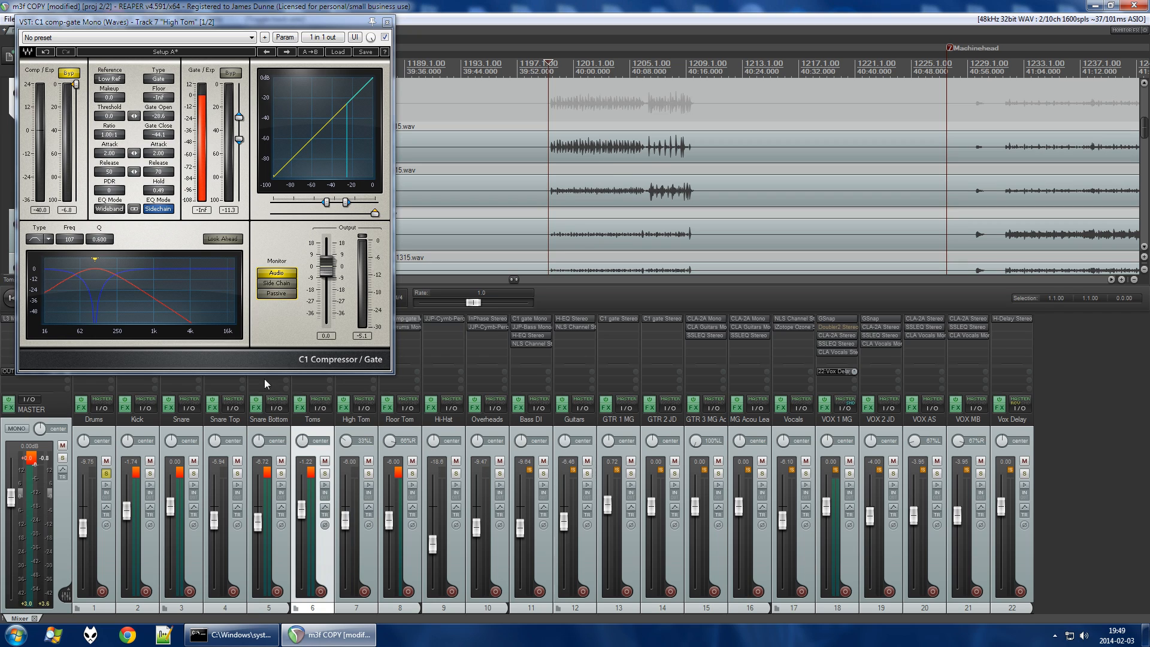
click(37, 470)
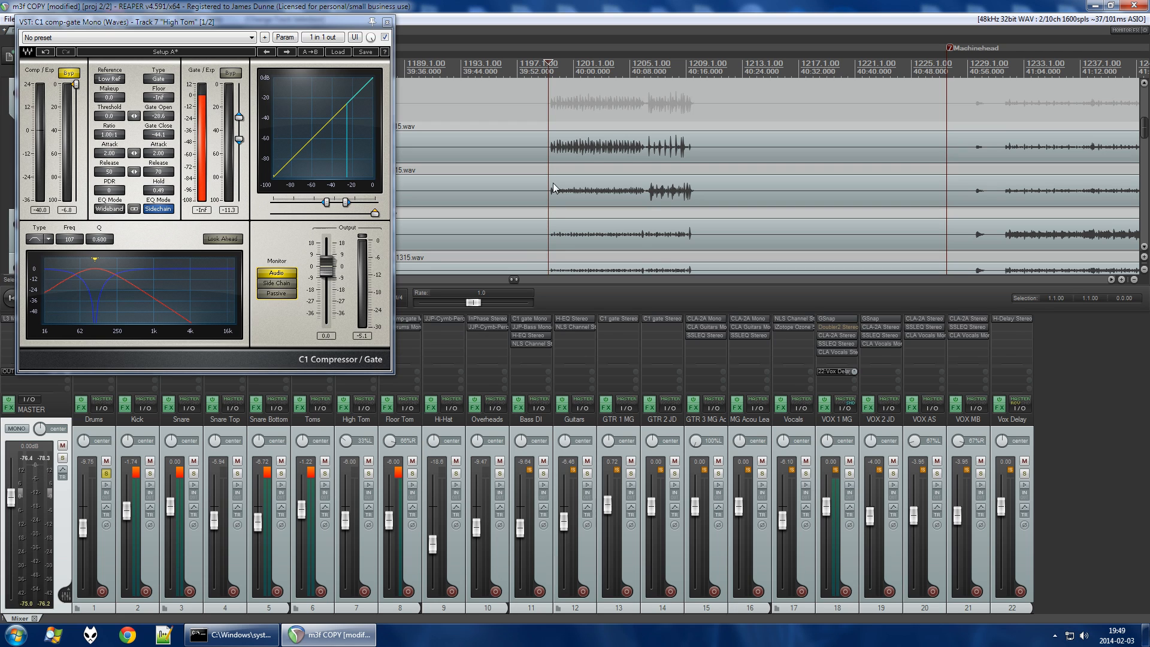
scroll(551, 203, up, 4)
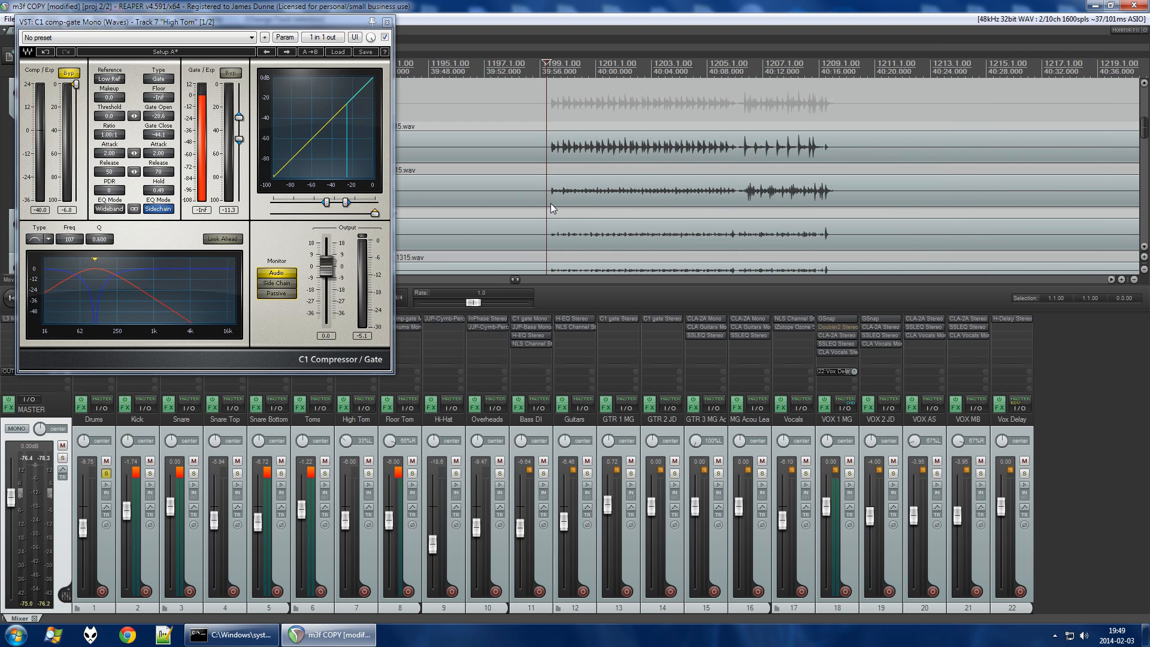
key(space)
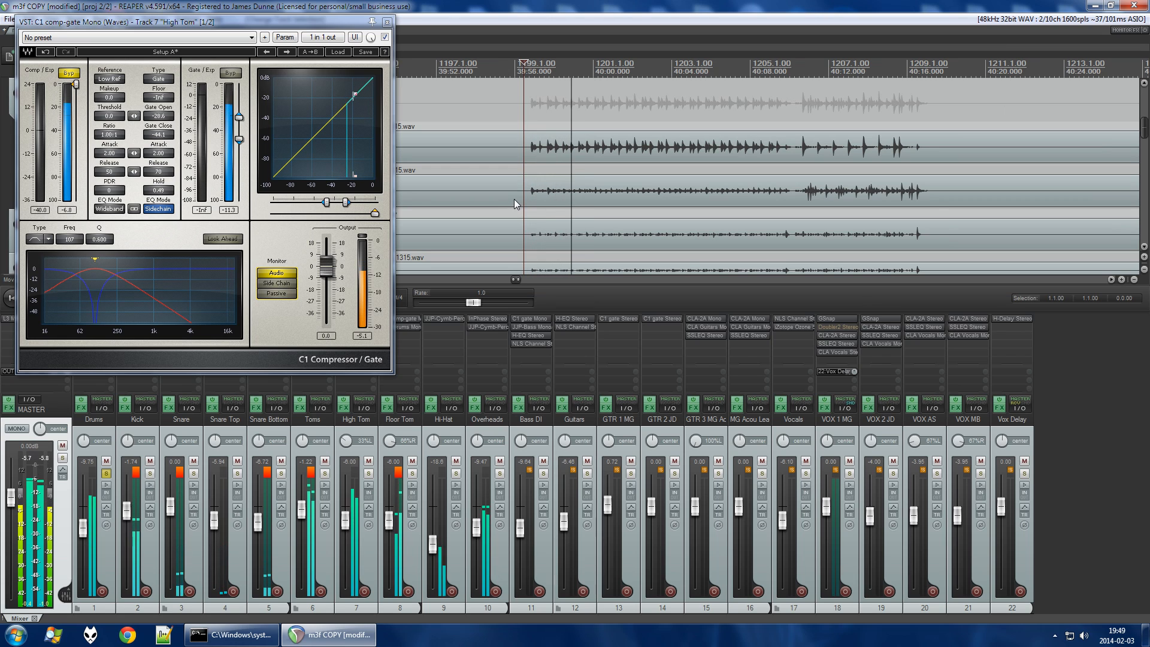
Solo Vocals alongside the drums to hear the vocal-mic bleed, stop playback, and unsolo Vocals.
click(806, 473)
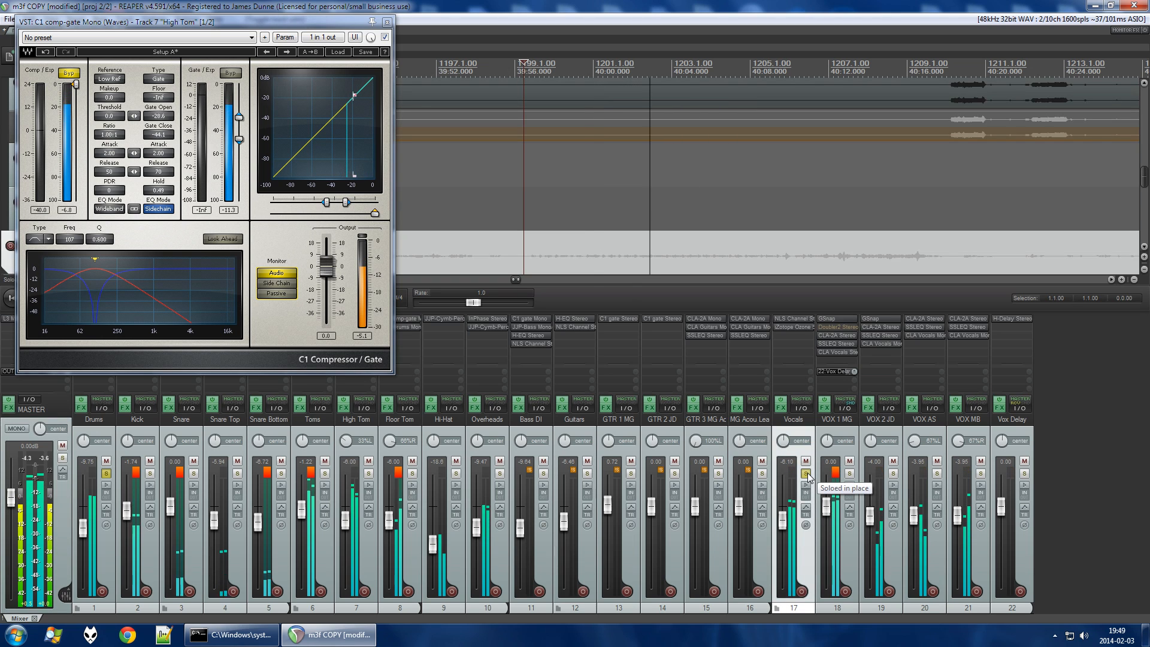
key(space)
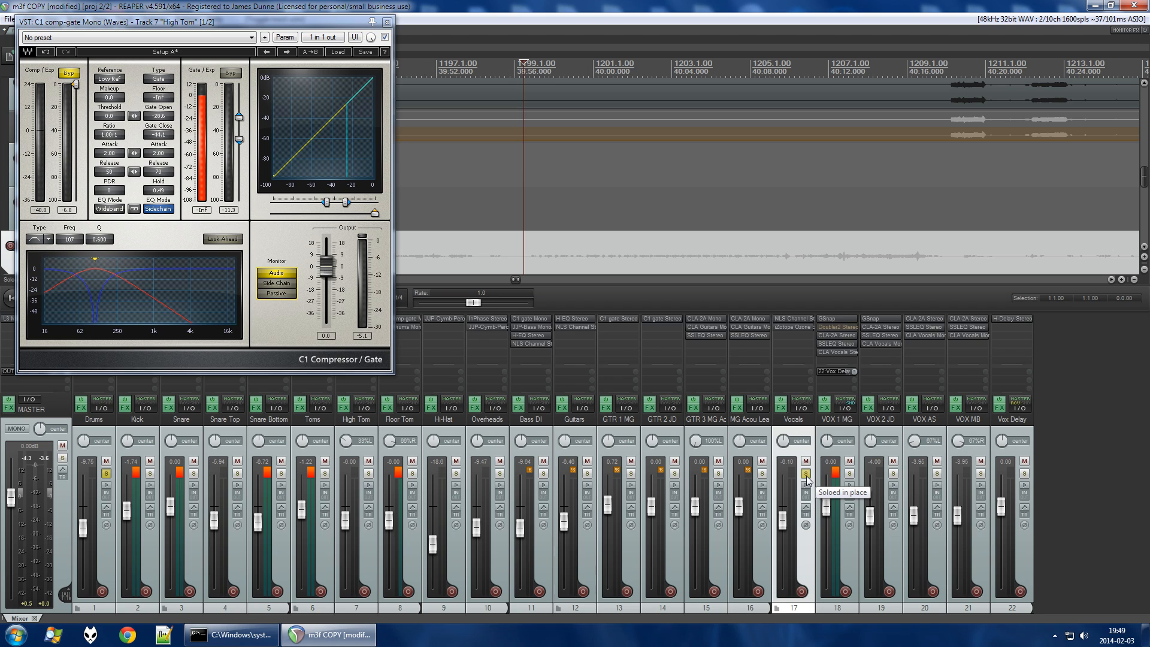
click(805, 473)
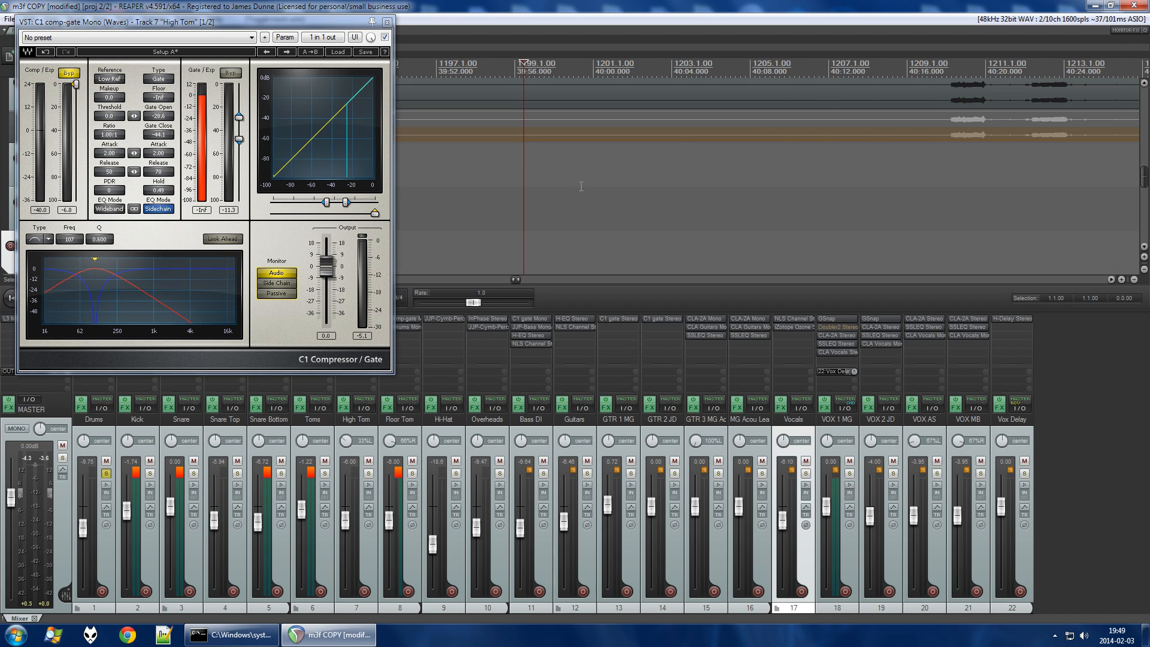
Play the drums from measure 1199 and narrow the solo to Toms, Floor Tom and High Tom in turn.
scroll(584, 195, down, 5)
key(space)
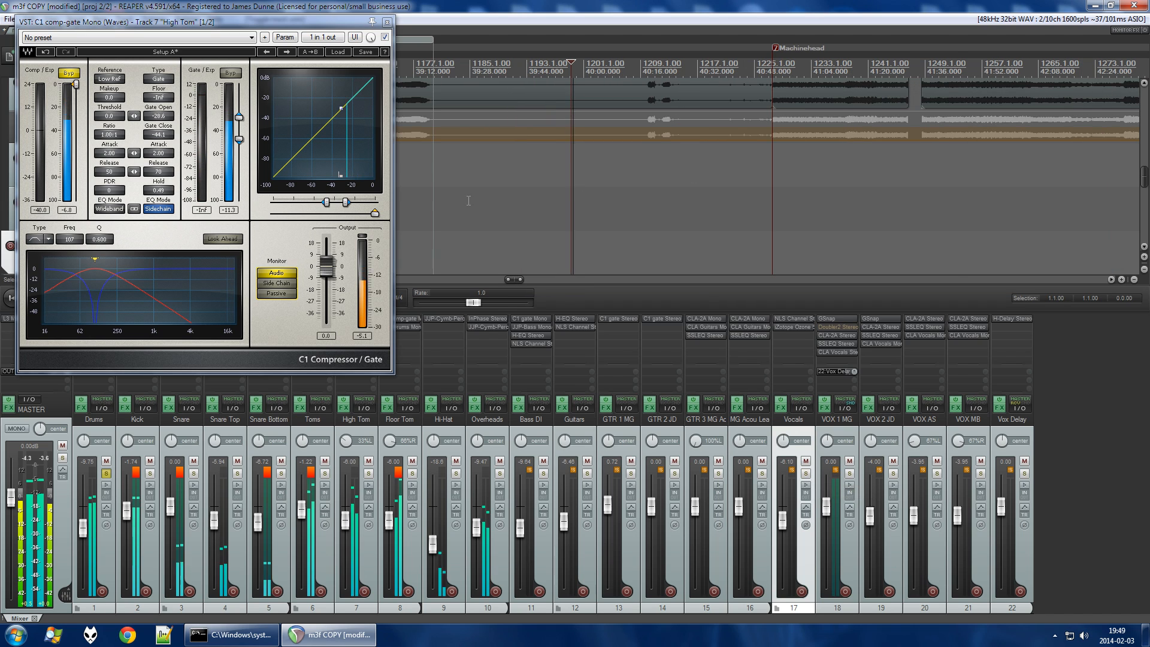
click(324, 473)
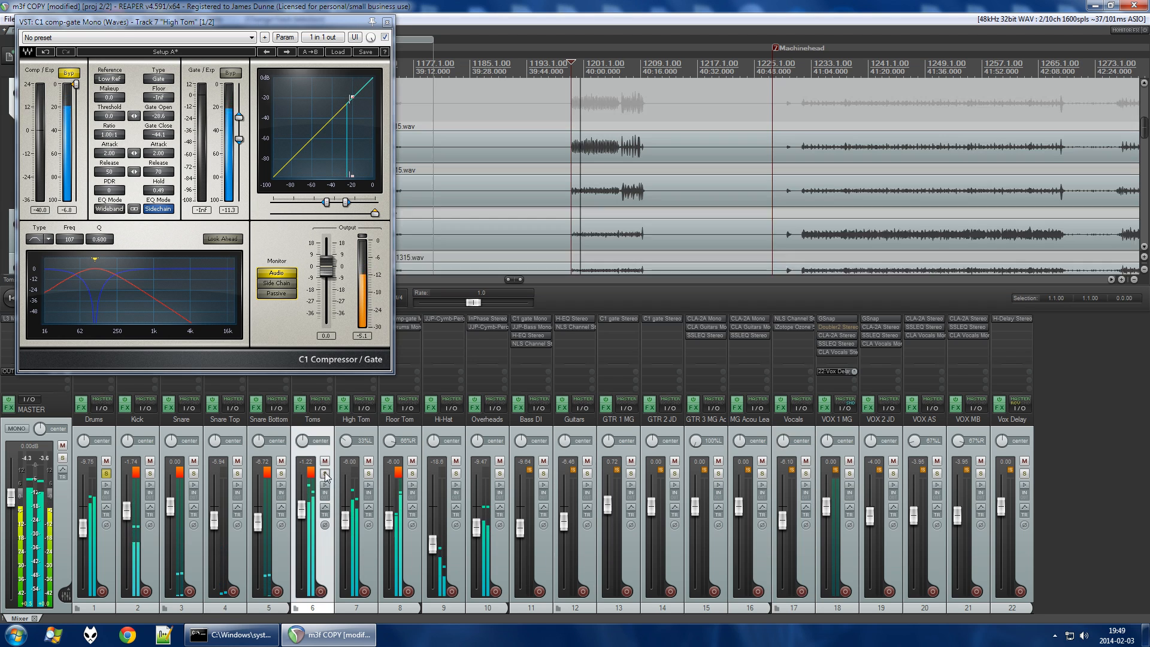
click(412, 474)
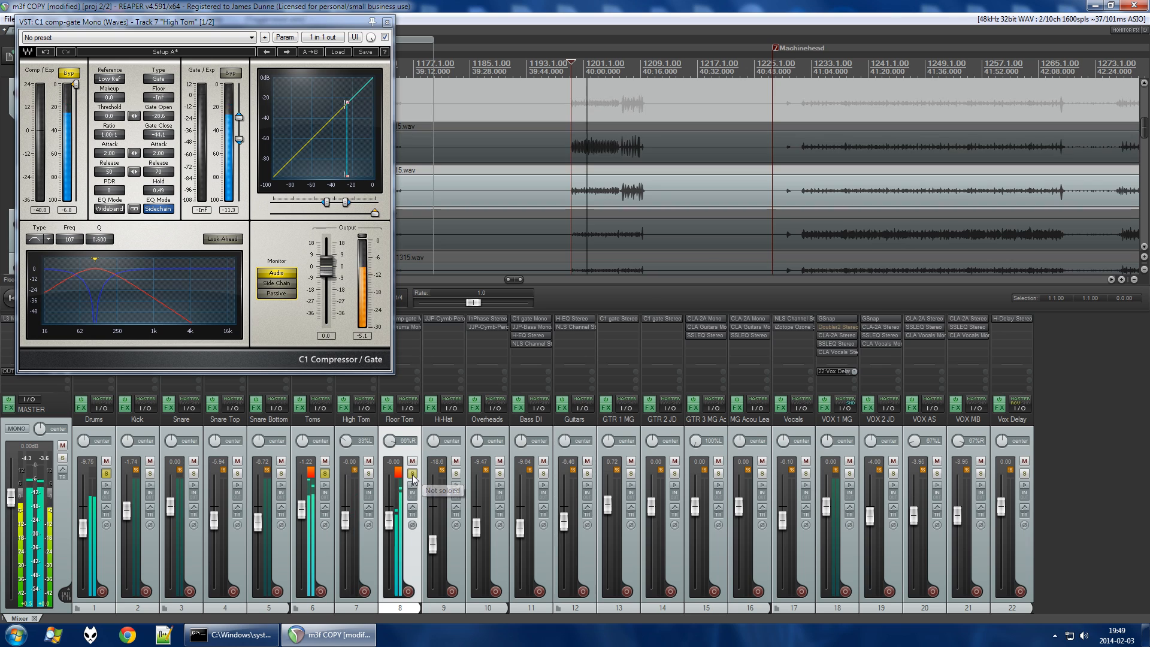
click(412, 474)
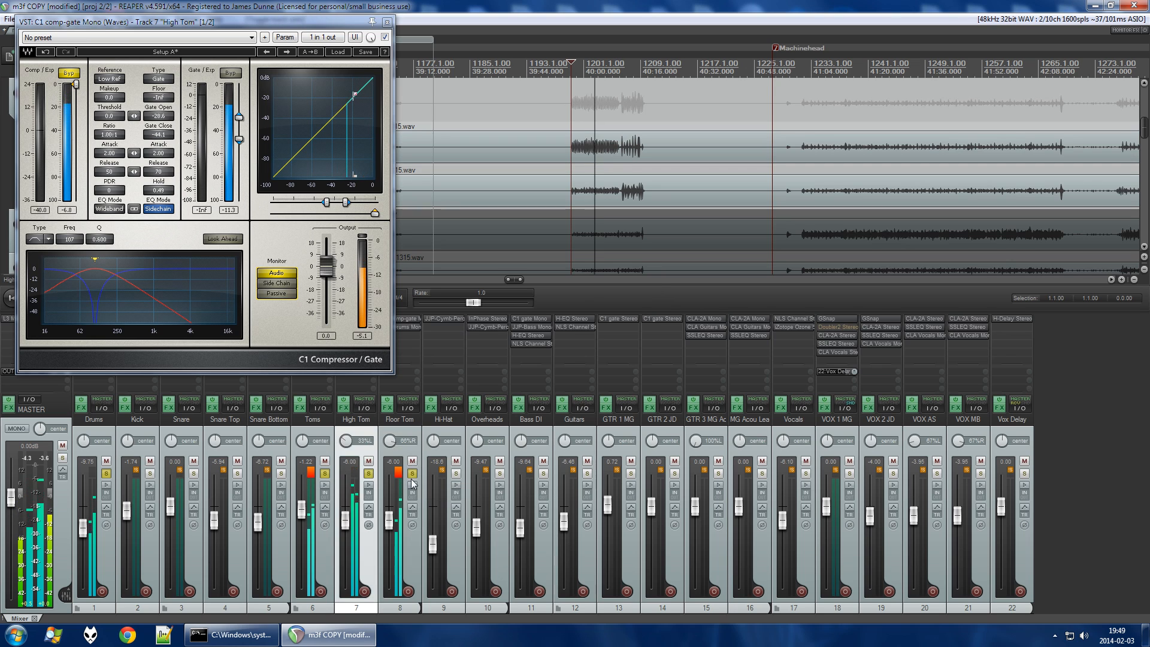
Audition High Tom's side-chain signal, switch the C1 monitor back to Audio, close the plug-in, and stop playback.
click(276, 283)
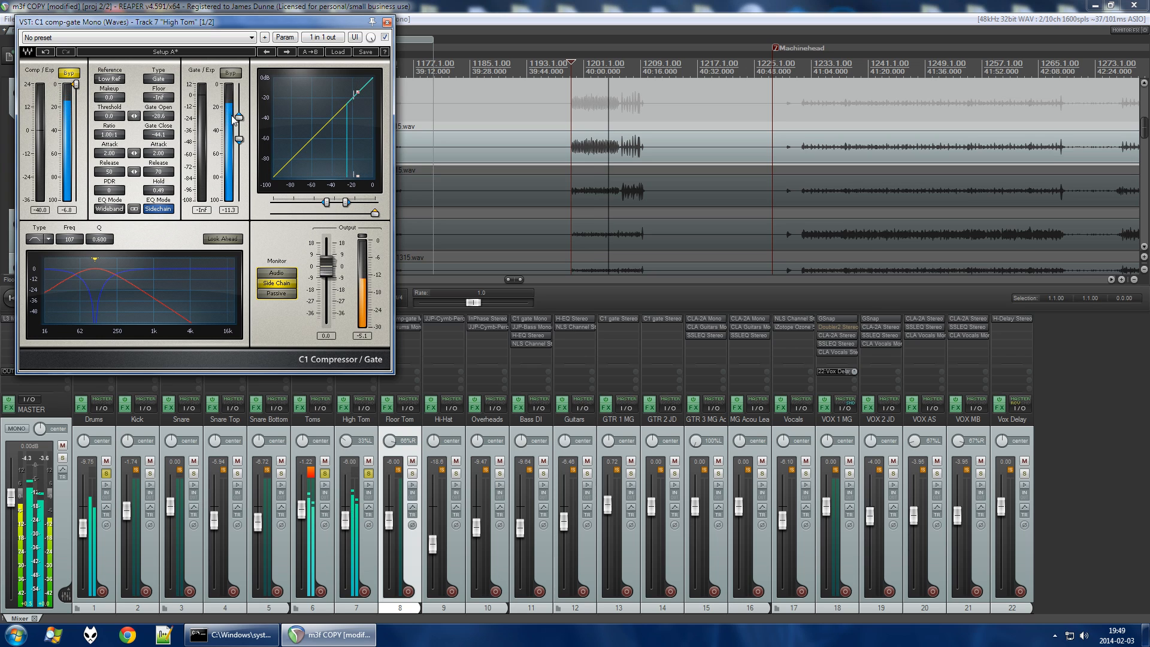
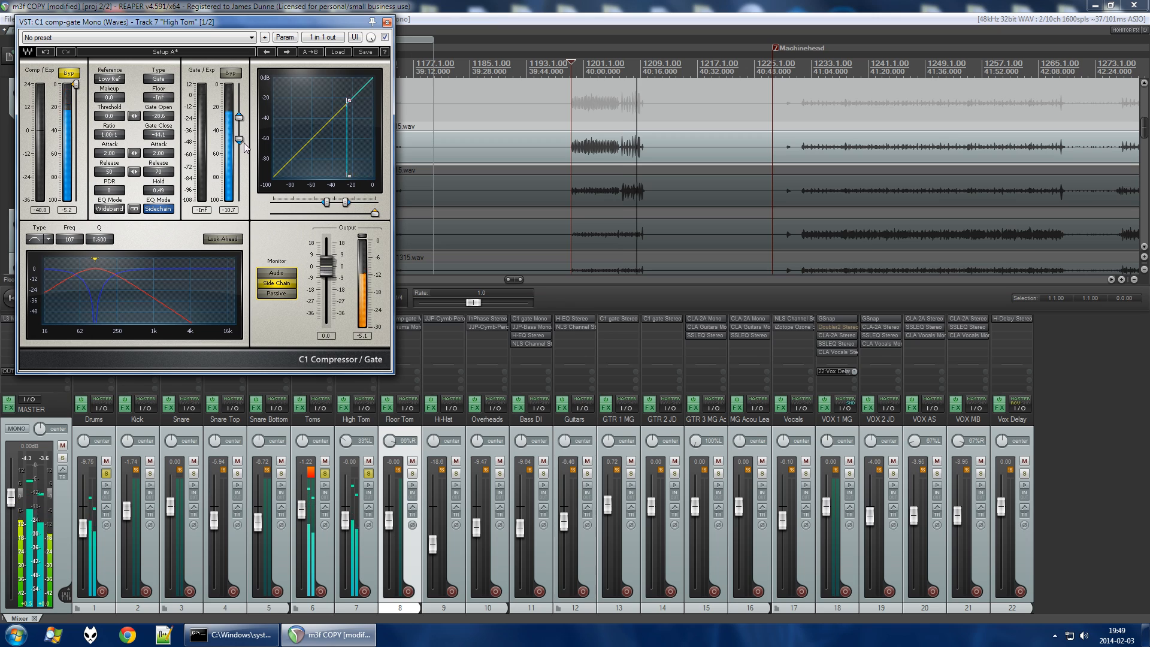
click(284, 275)
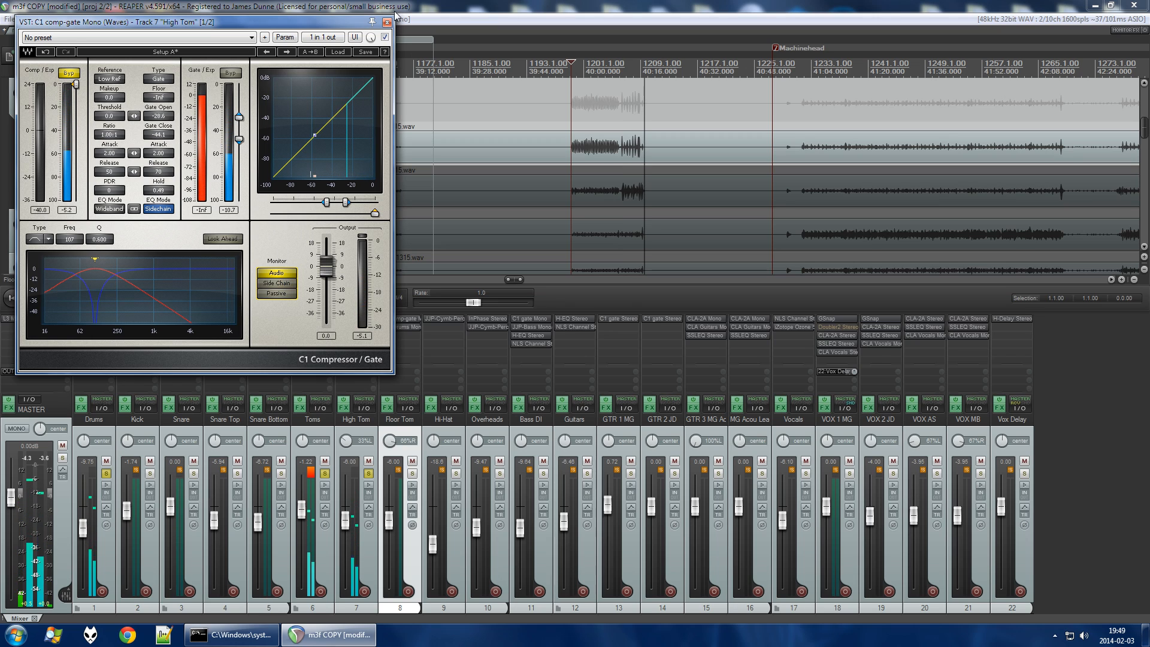
key(Escape)
key(space)
Unsolo High Tom and select the Toms folder track for the section starting at measure 1199.
scroll(594, 192, up, 4)
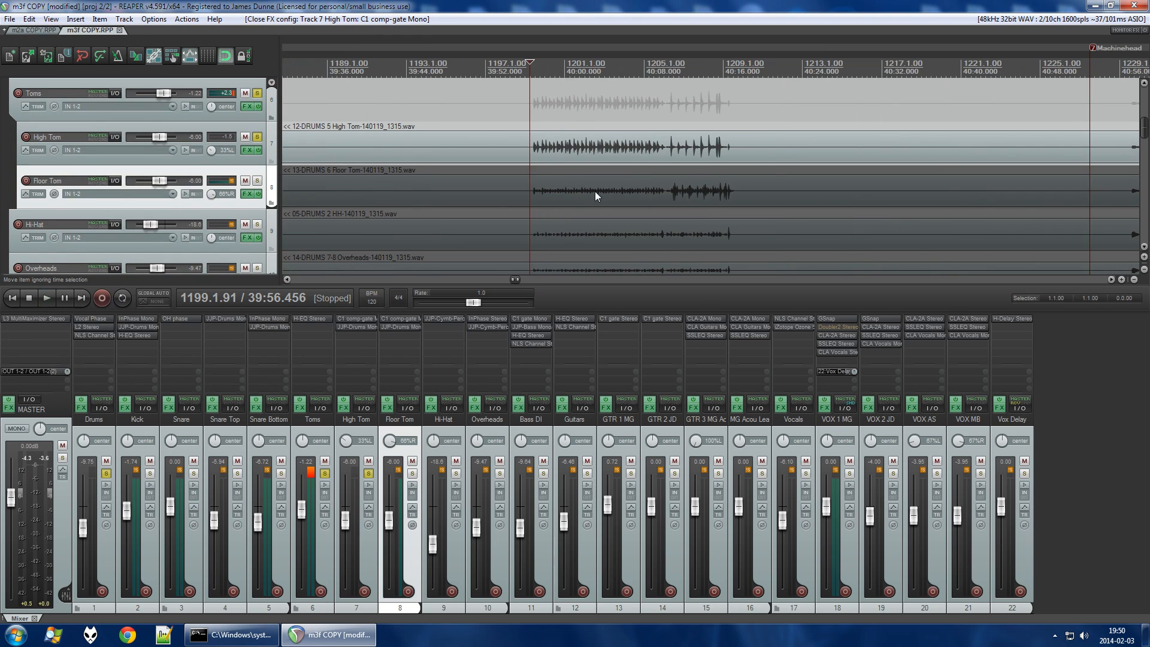
scroll(396, 193, up, 3)
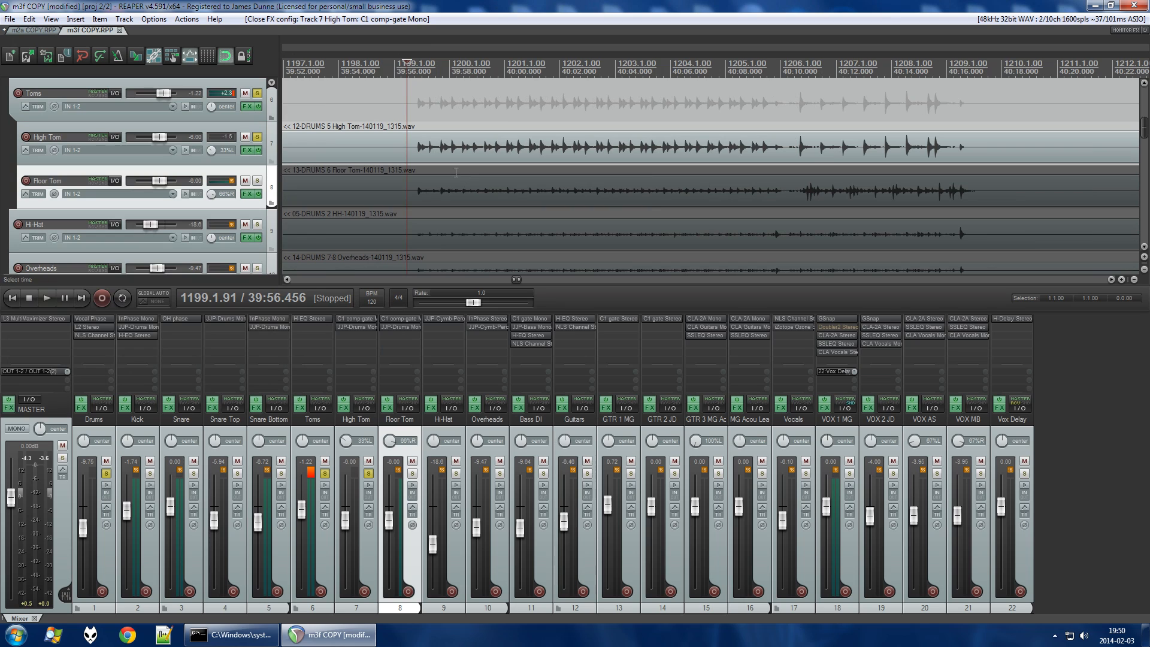
click(263, 144)
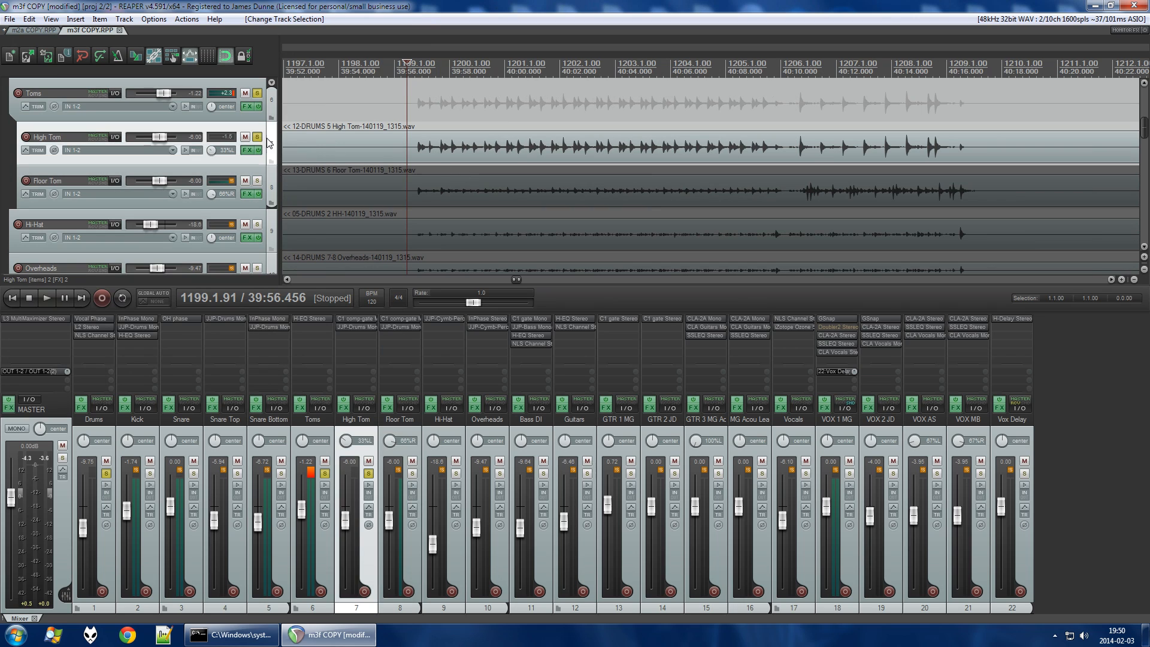
click(257, 137)
click(267, 112)
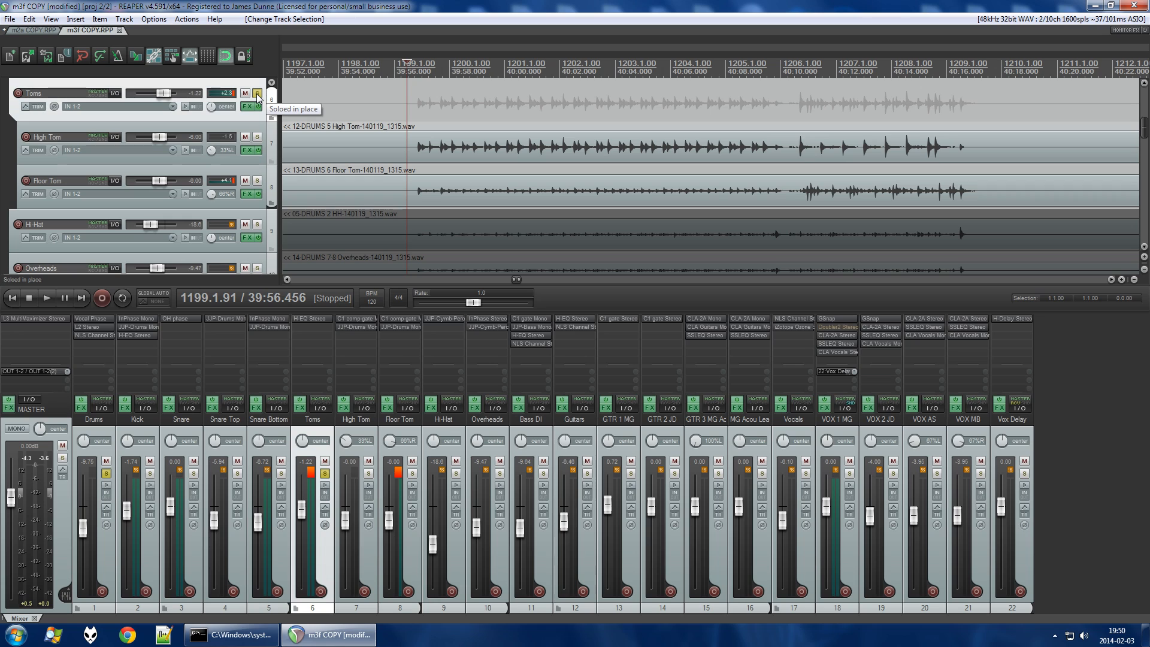
Activate and show the Mute automation envelope for the High Tom track, and close its envelope list.
click(253, 157)
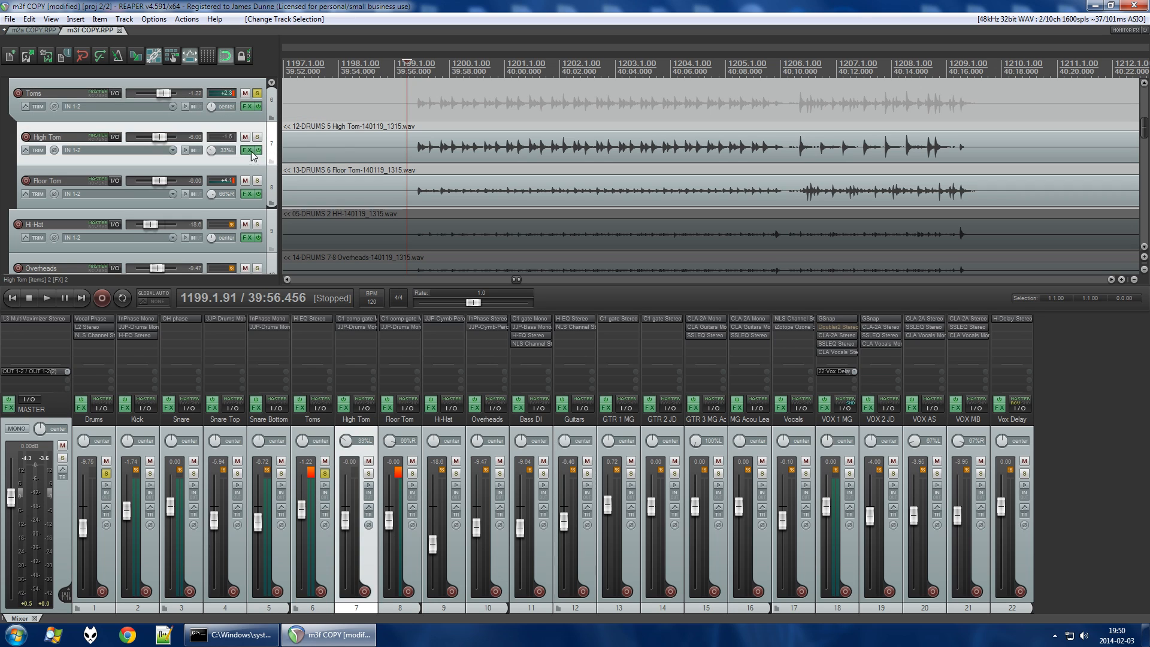
click(27, 149)
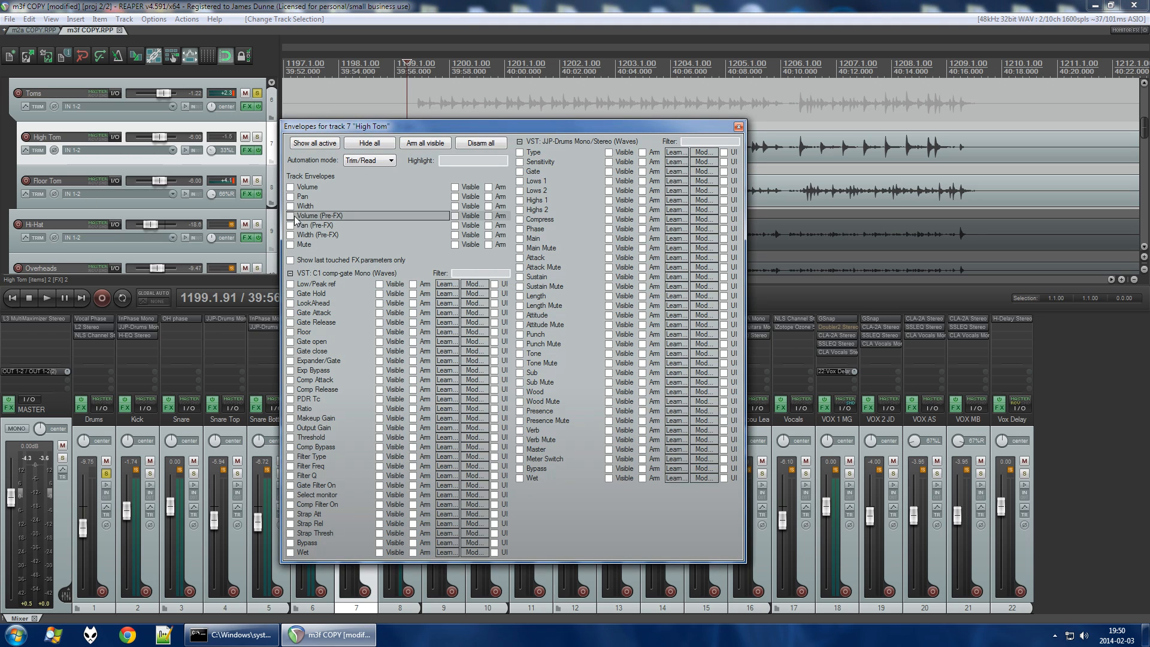
click(301, 245)
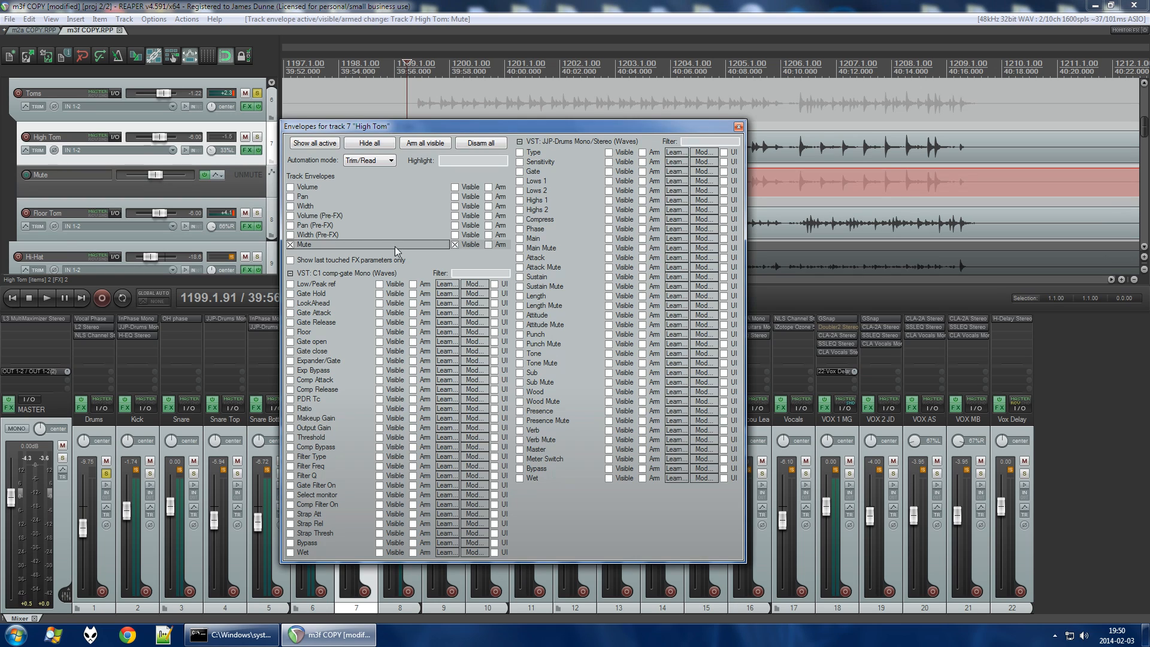
click(739, 126)
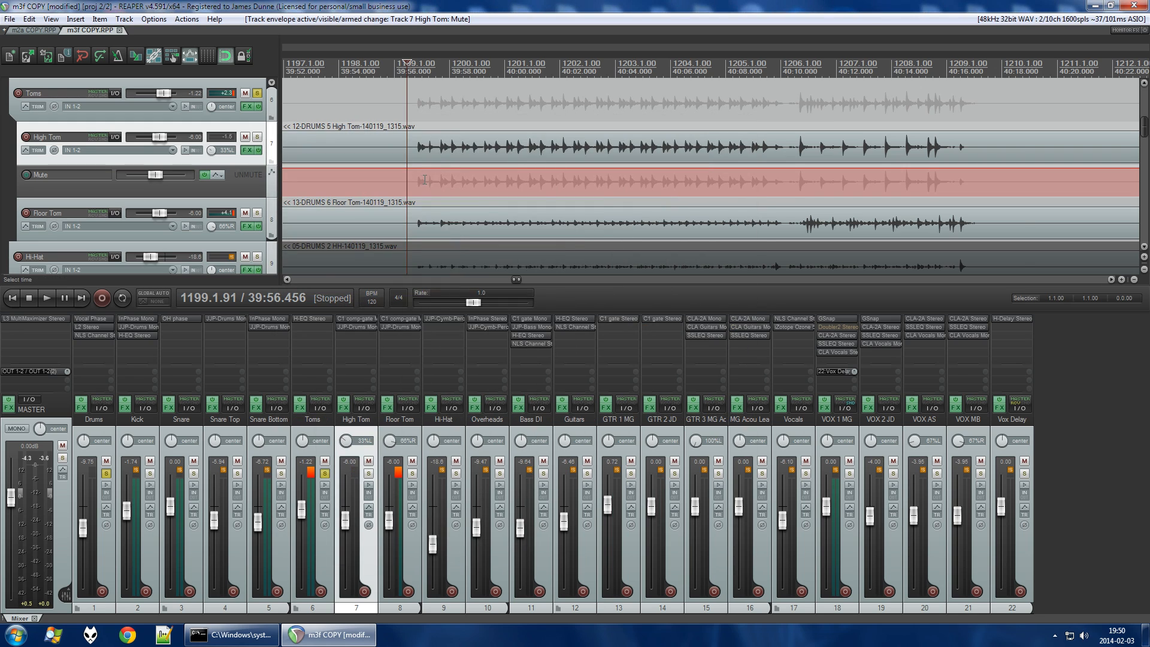
Add a High Tom mute envelope point at 1199.1.91 and toggle the section after it between mute and unmute, leaving it muted.
scroll(425, 179, down, 8)
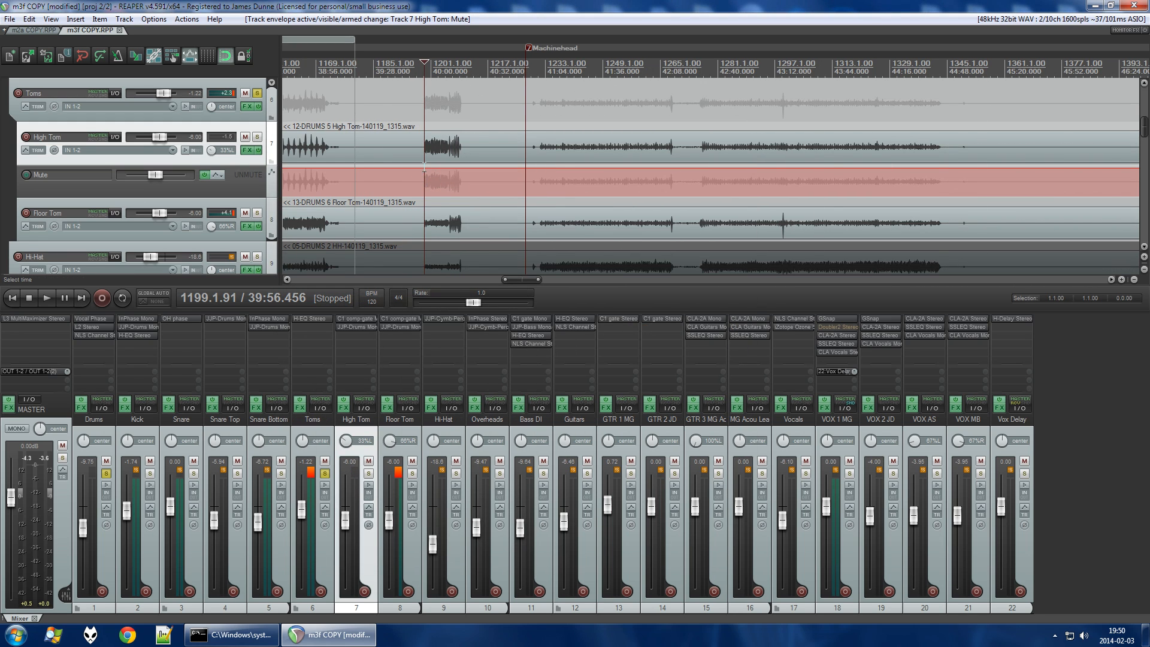
scroll(424, 168, up, 8)
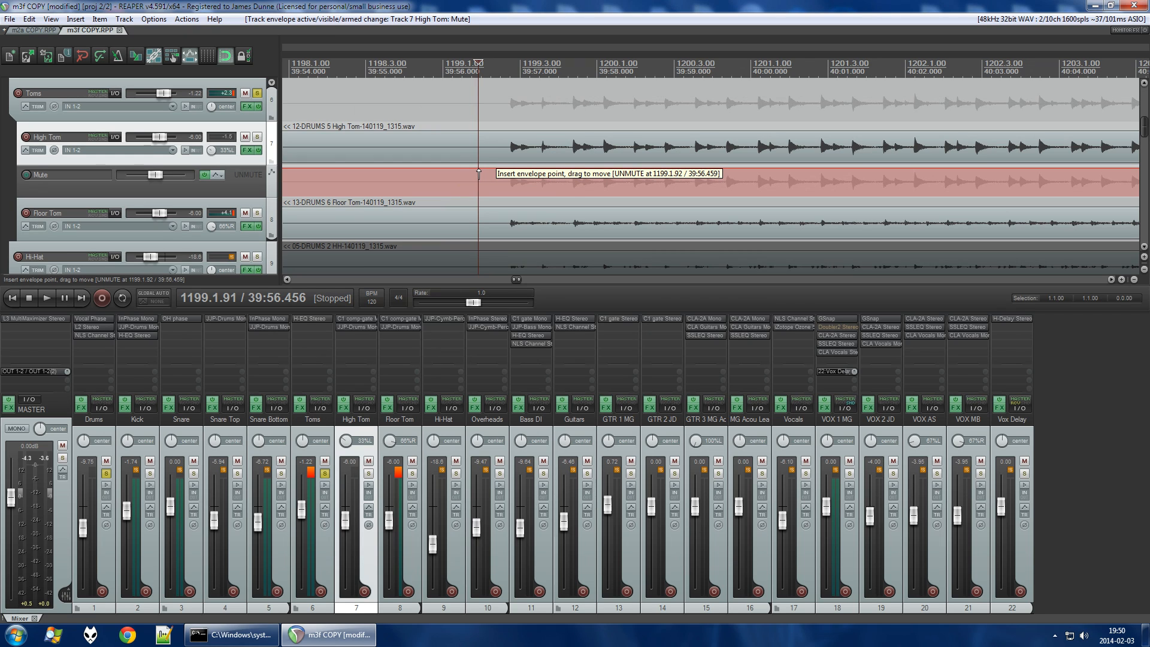
click(479, 173)
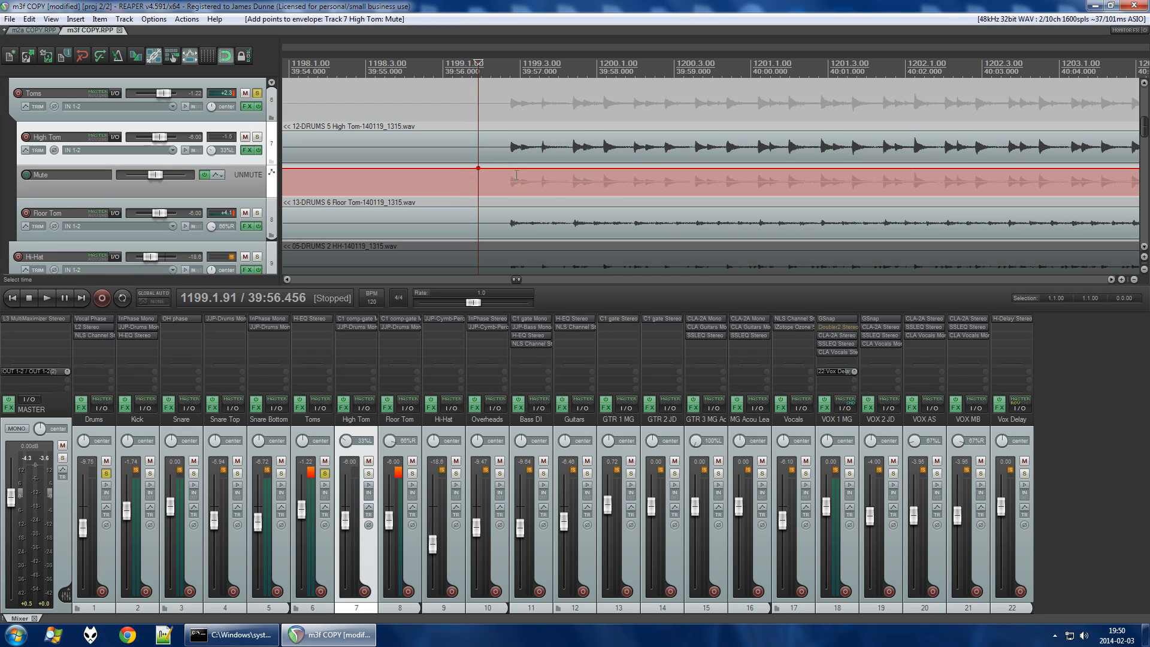
drag(519, 171, 526, 196)
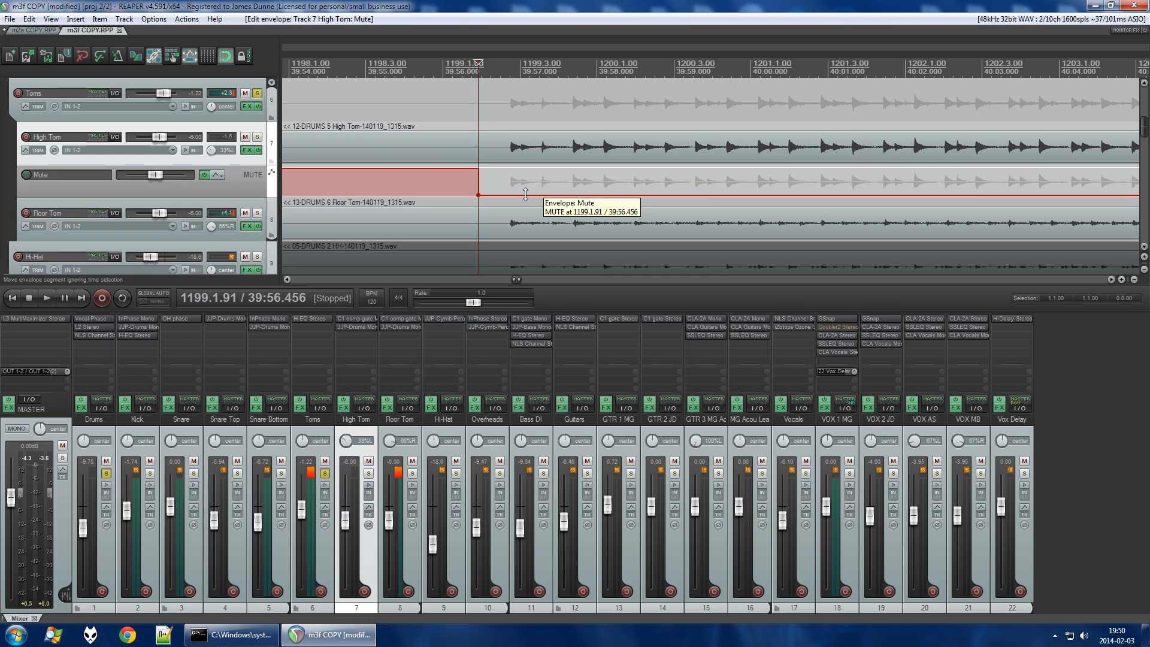
drag(525, 195, 526, 170)
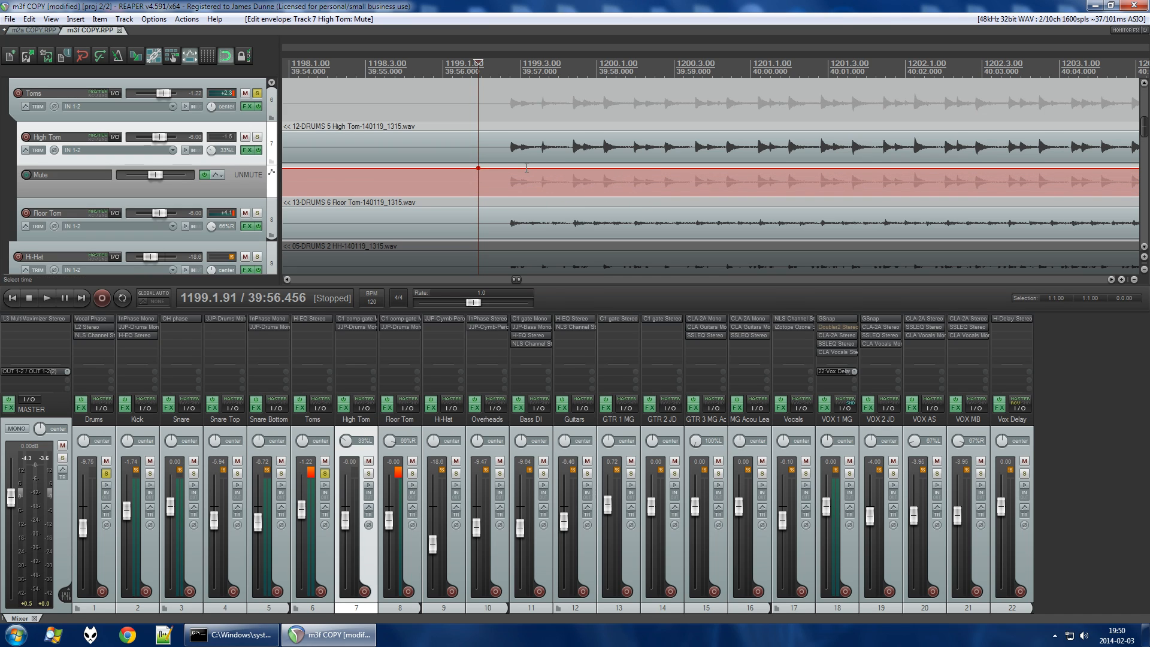
drag(527, 168, 519, 198)
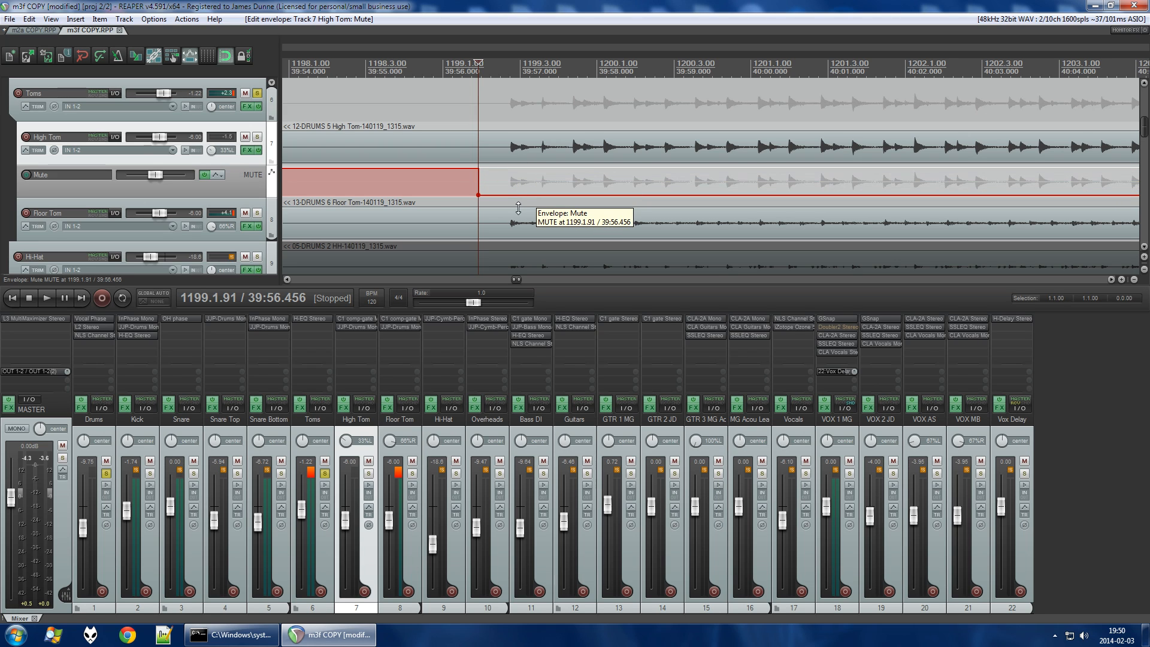
Check High Tom's mute state on both sides of the envelope point, and undo the mute envelope edits.
click(508, 188)
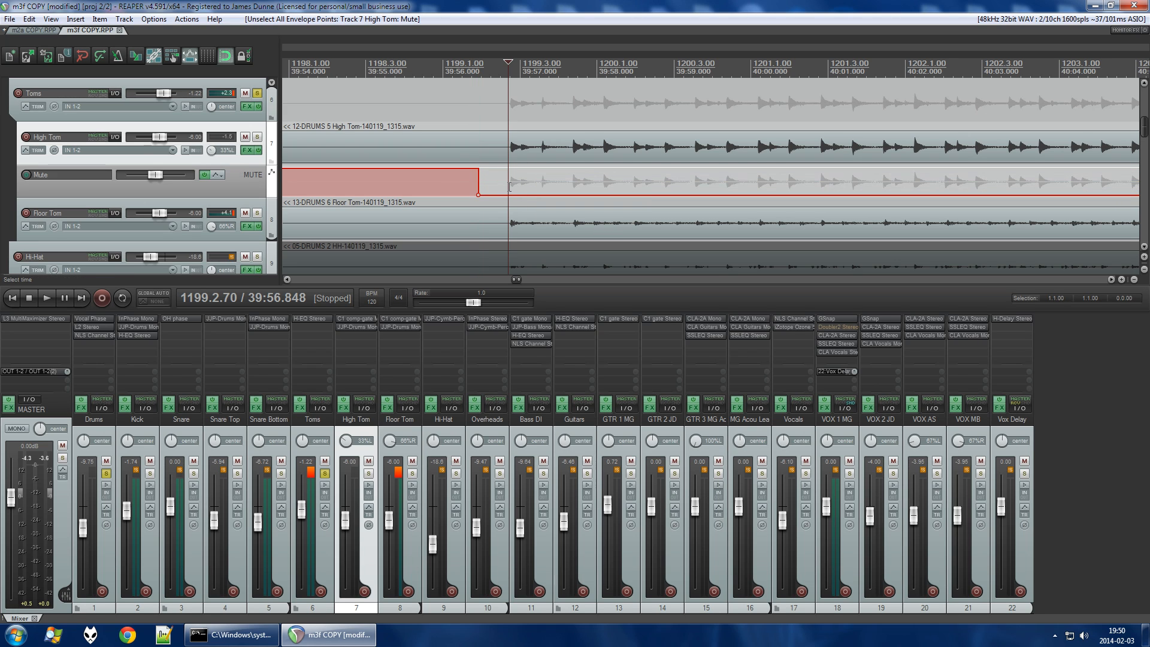
click(439, 187)
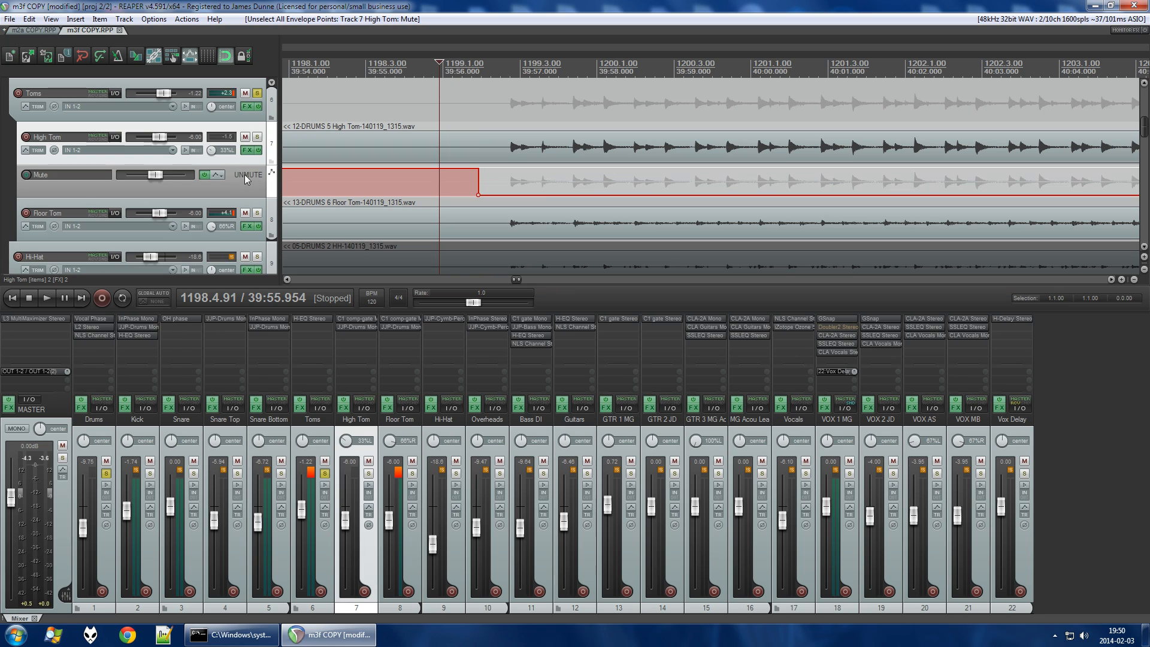
click(528, 187)
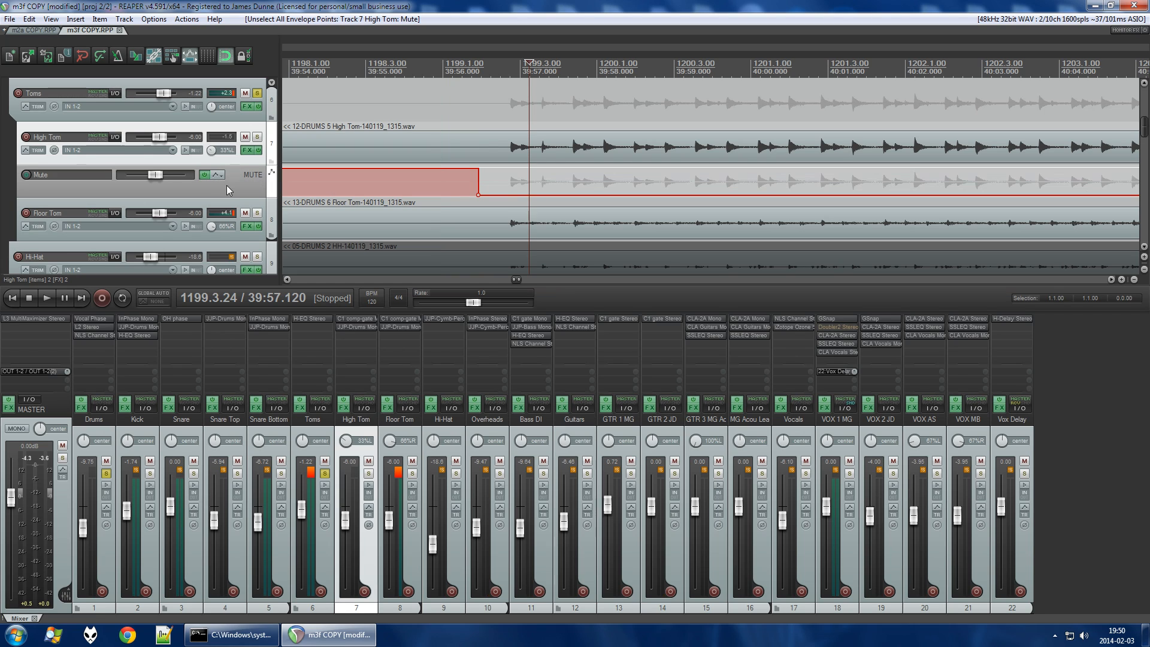
drag(506, 169, 483, 172)
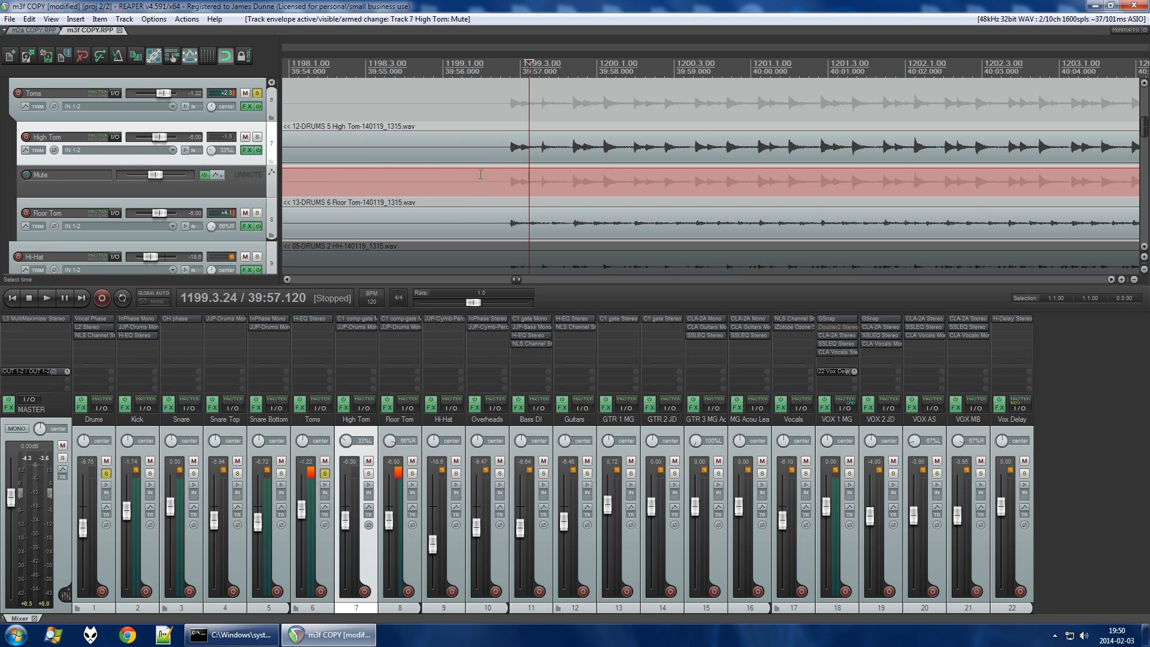
Examine the High Tom and Floor Tom waveforms from measure 1199 through Machinehead to around measure 1528, looking for isolated tom hits.
scroll(469, 184, down, 15)
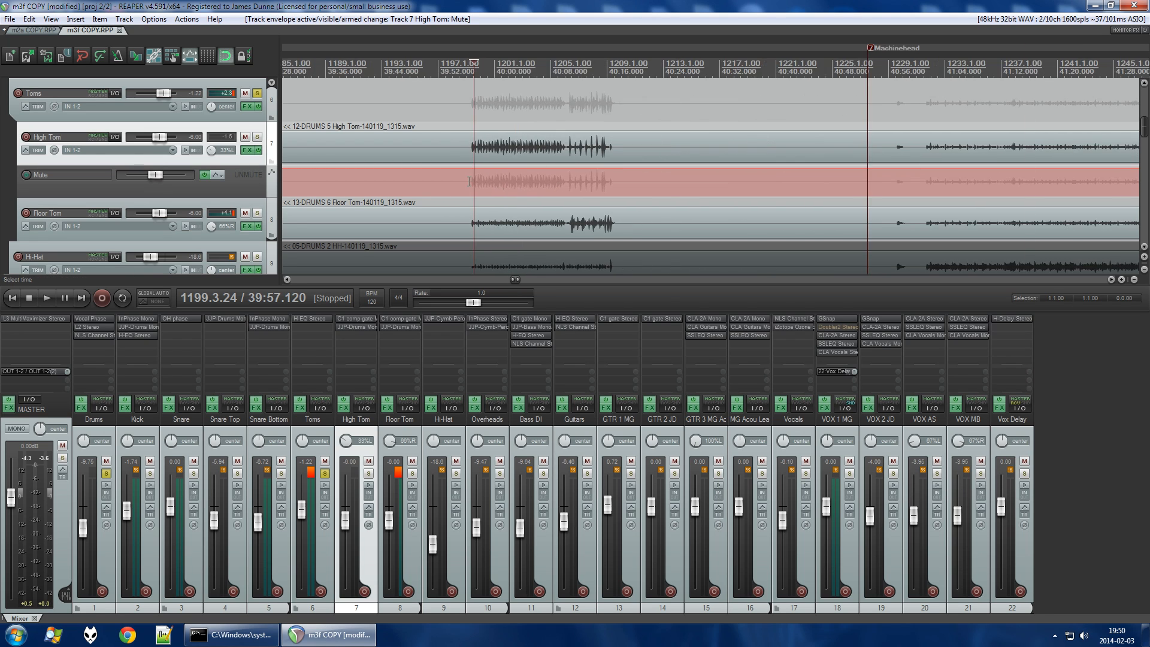
click(274, 187)
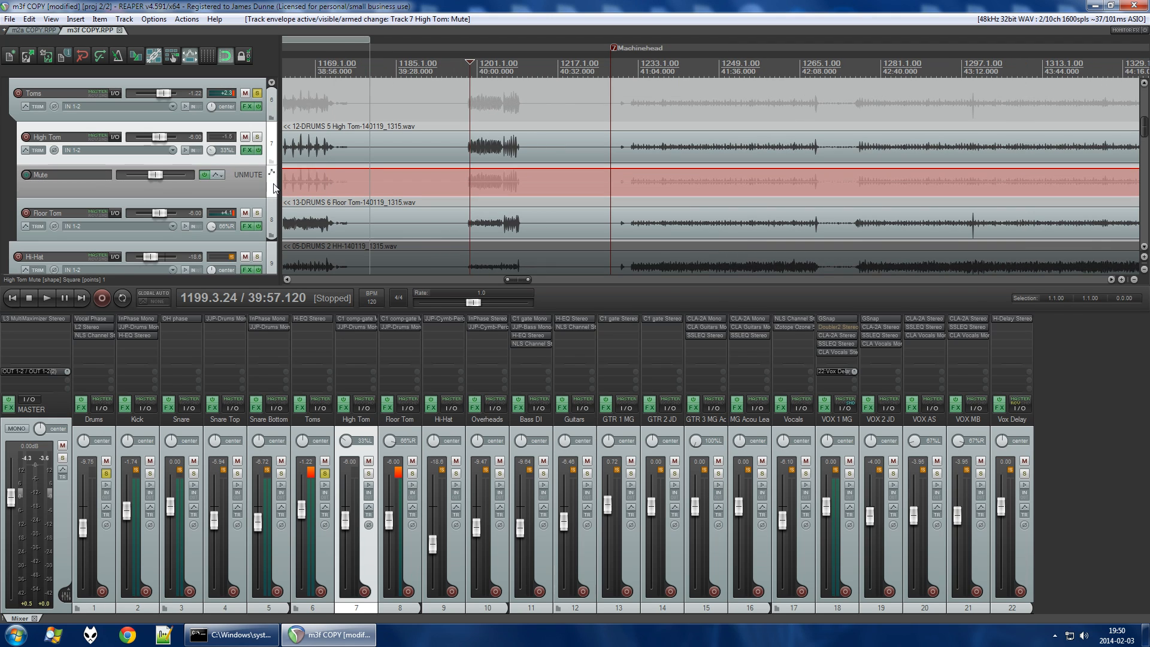
scroll(348, 193, down, 7)
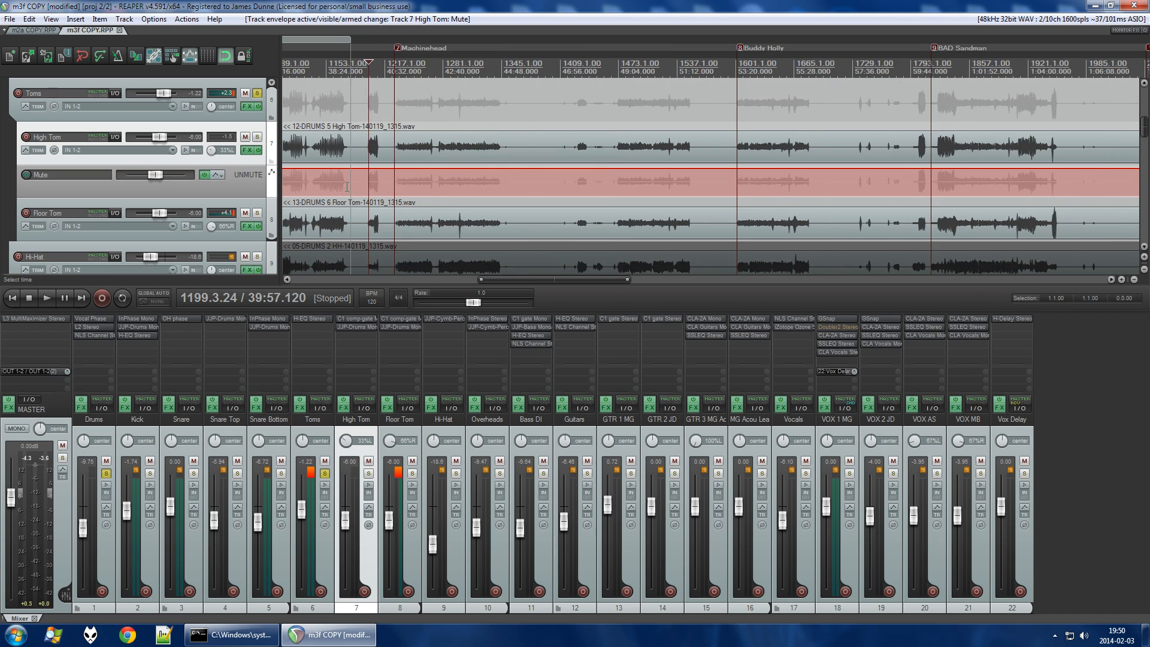
scroll(346, 187, up, 7)
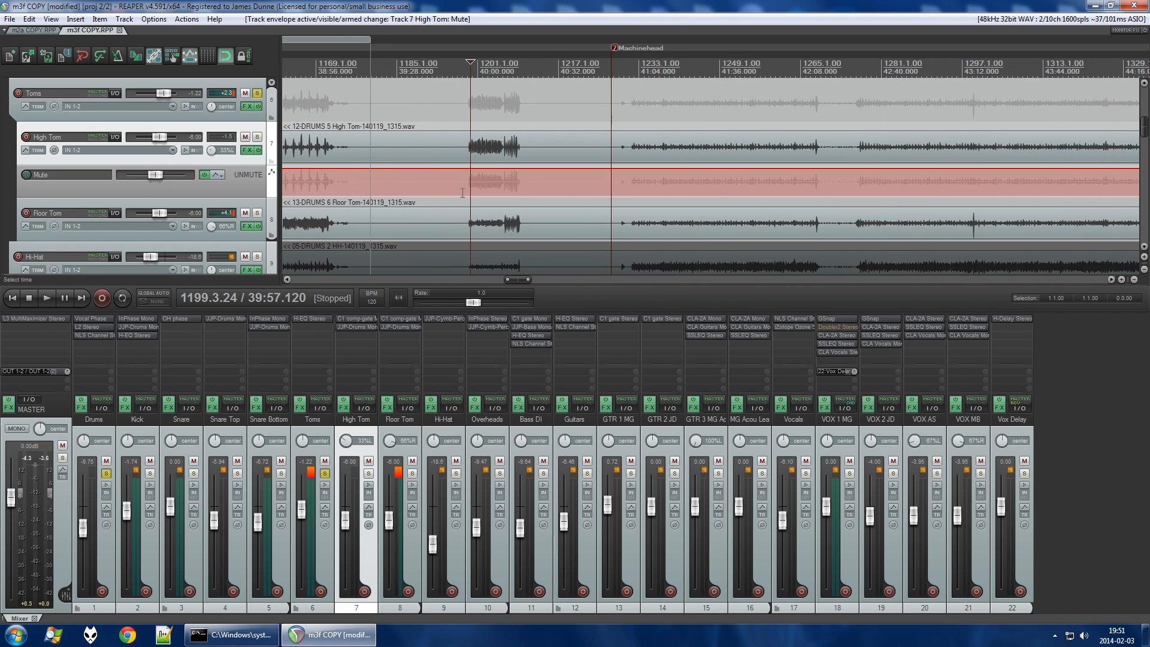
scroll(557, 190, down, 3)
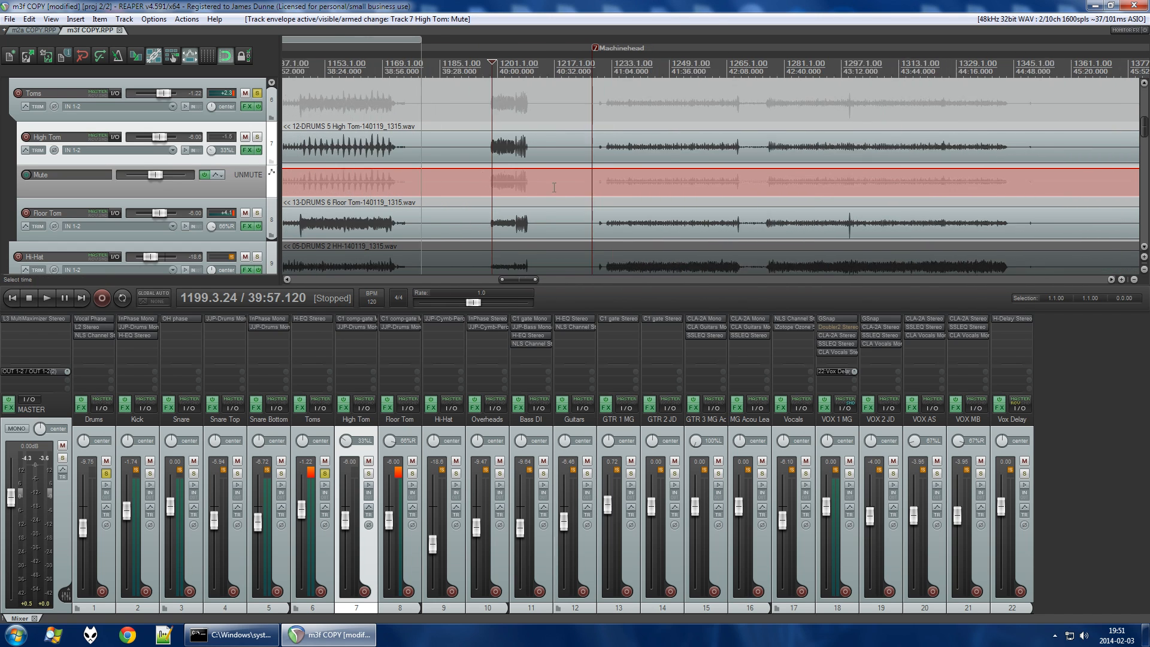
click(768, 224)
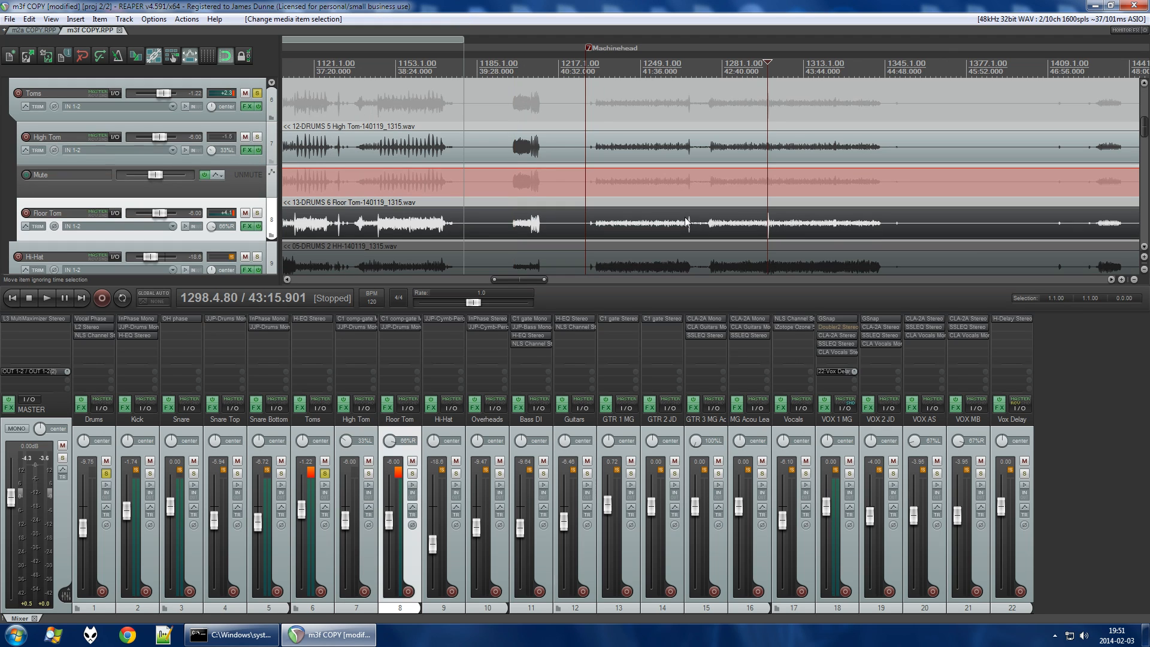
scroll(849, 180, right, 10)
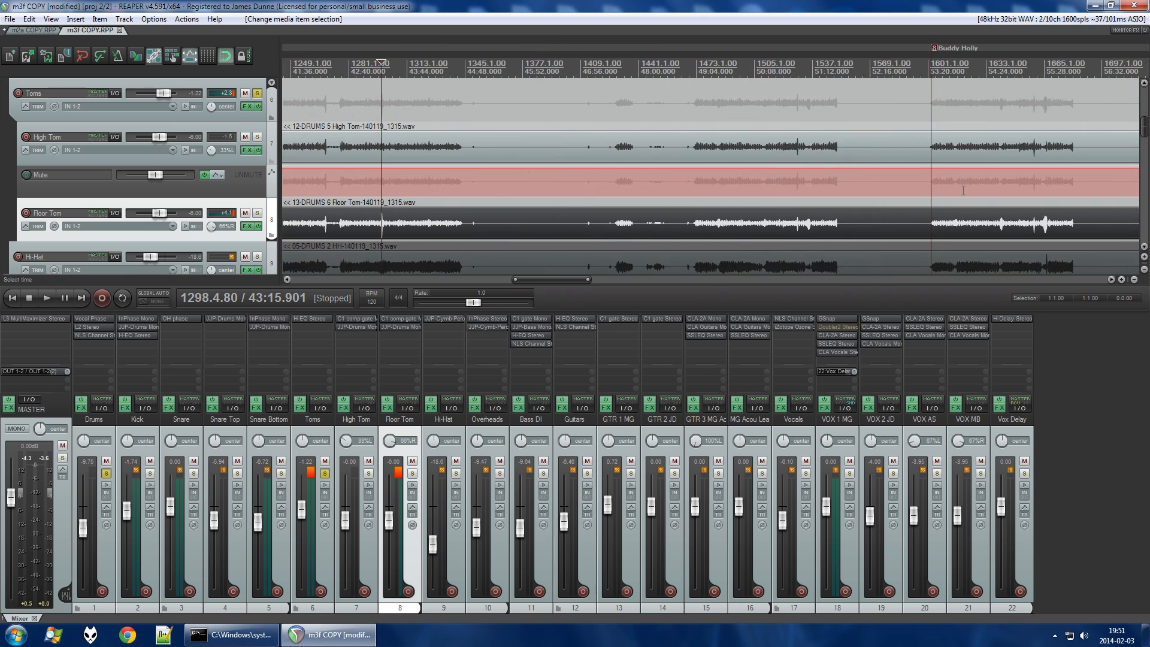
scroll(770, 171, up, 3)
click(651, 177)
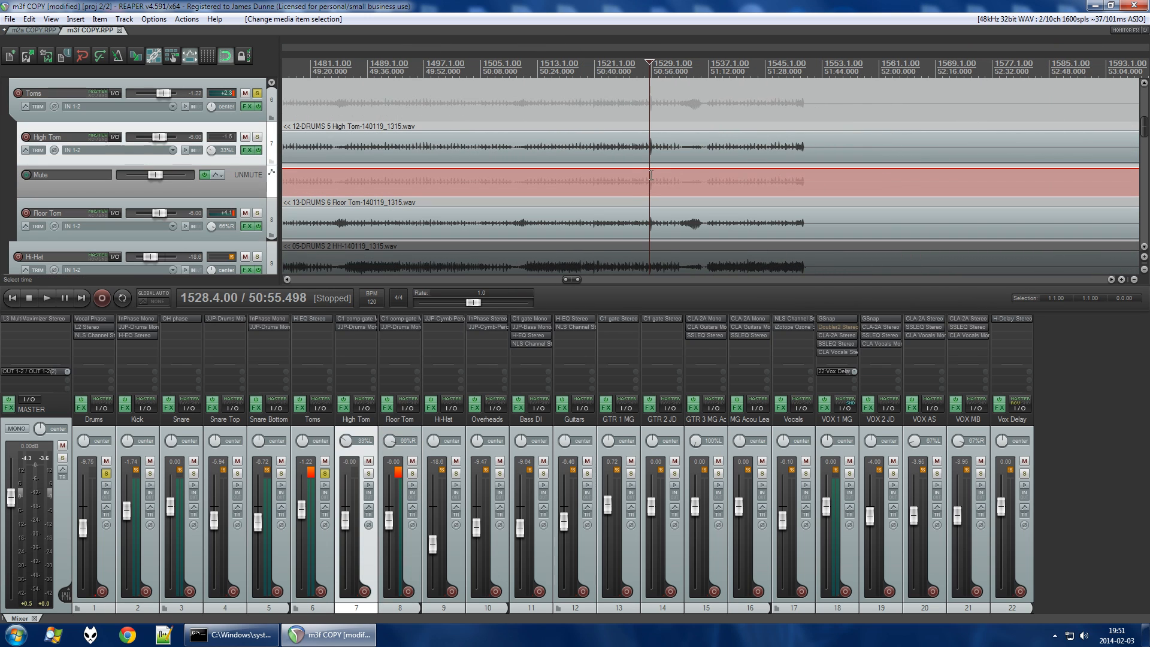
scroll(652, 149, up, 4)
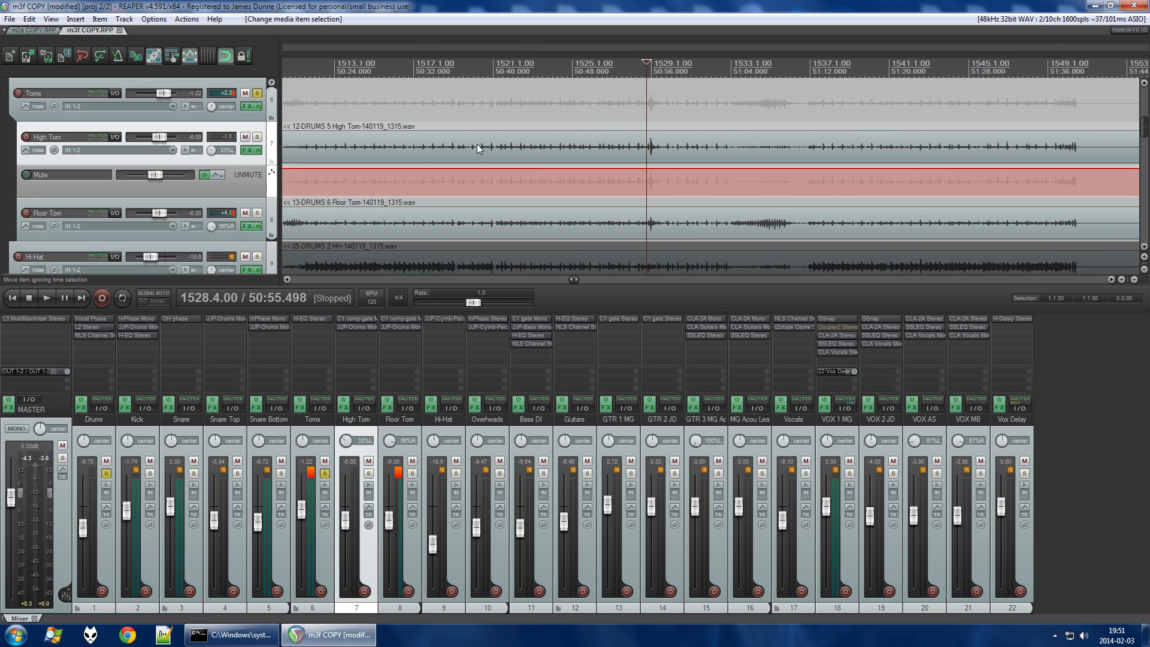
Audition High Tom soloed from the peak at 1528.4.73, stop playback, and clear its solo.
click(650, 147)
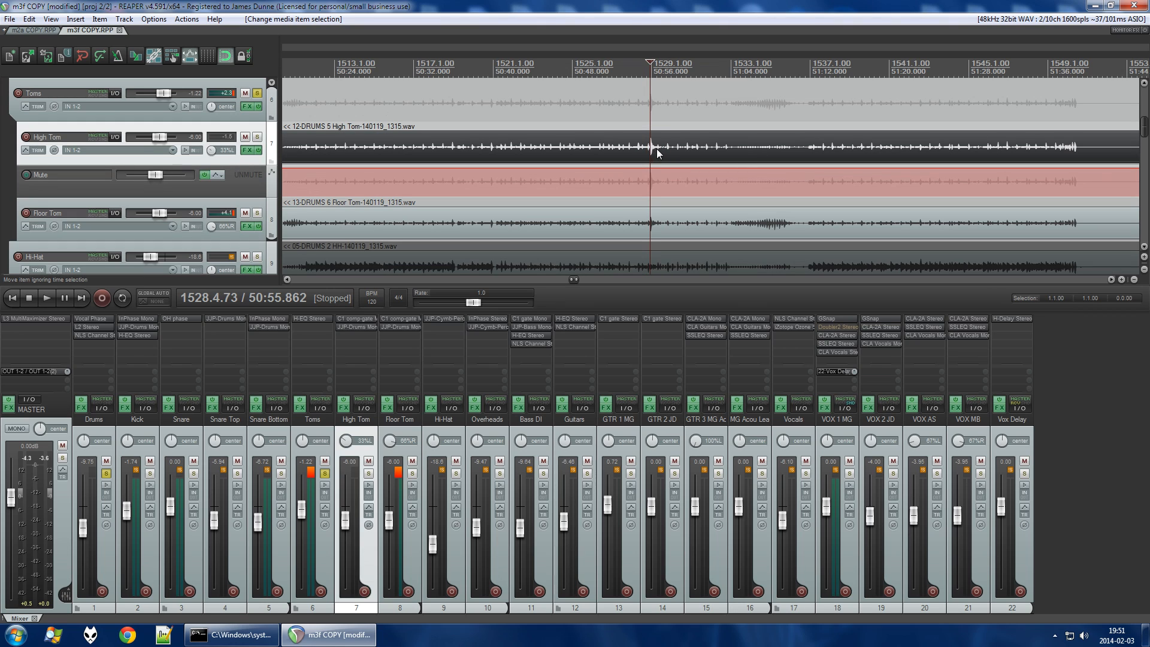
click(258, 138)
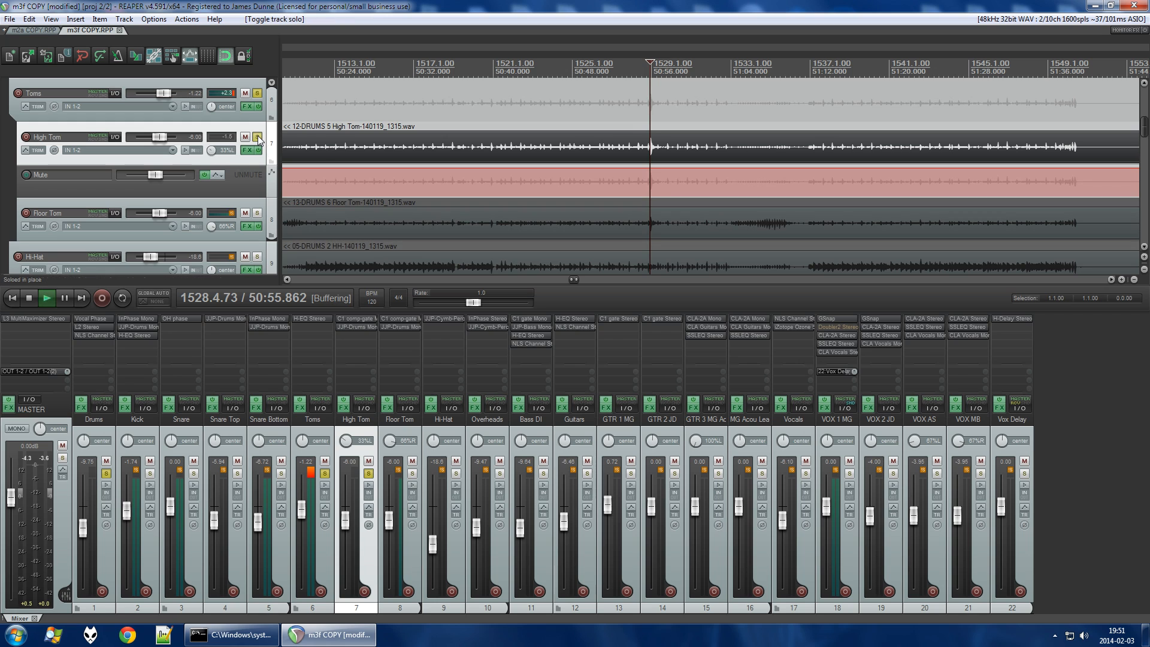
key(space)
click(258, 138)
key(space)
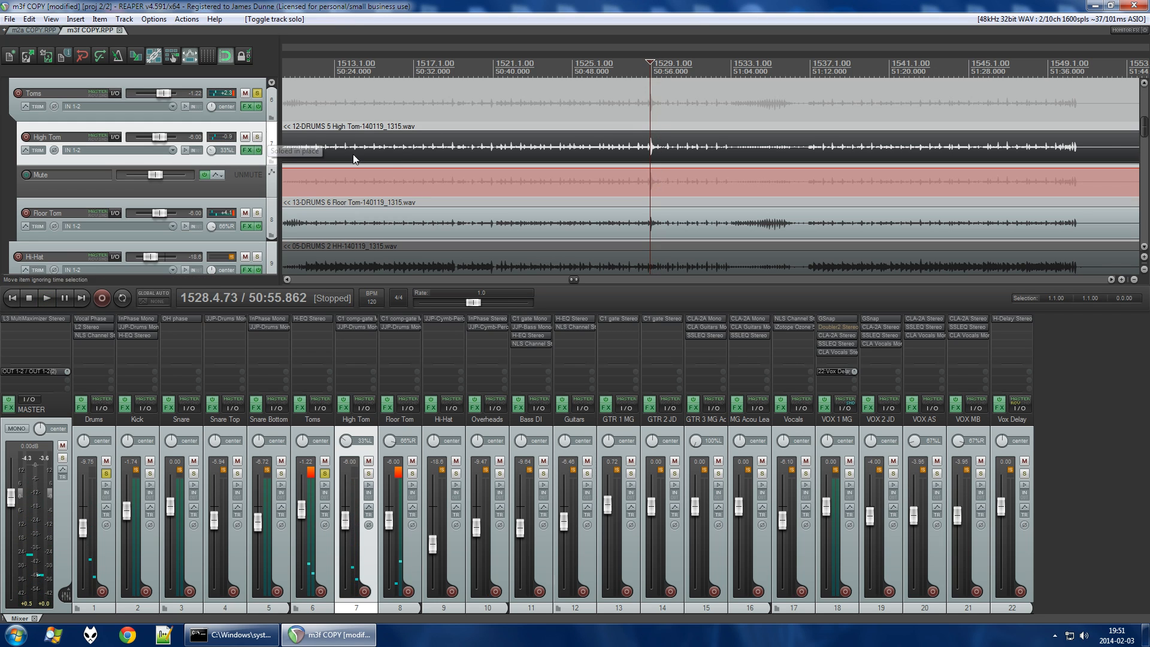
Audition High Tom soloed from 1549.2.38, just before the song's end, and clear its solo once playback is stopped.
scroll(429, 193, down, 4)
click(562, 196)
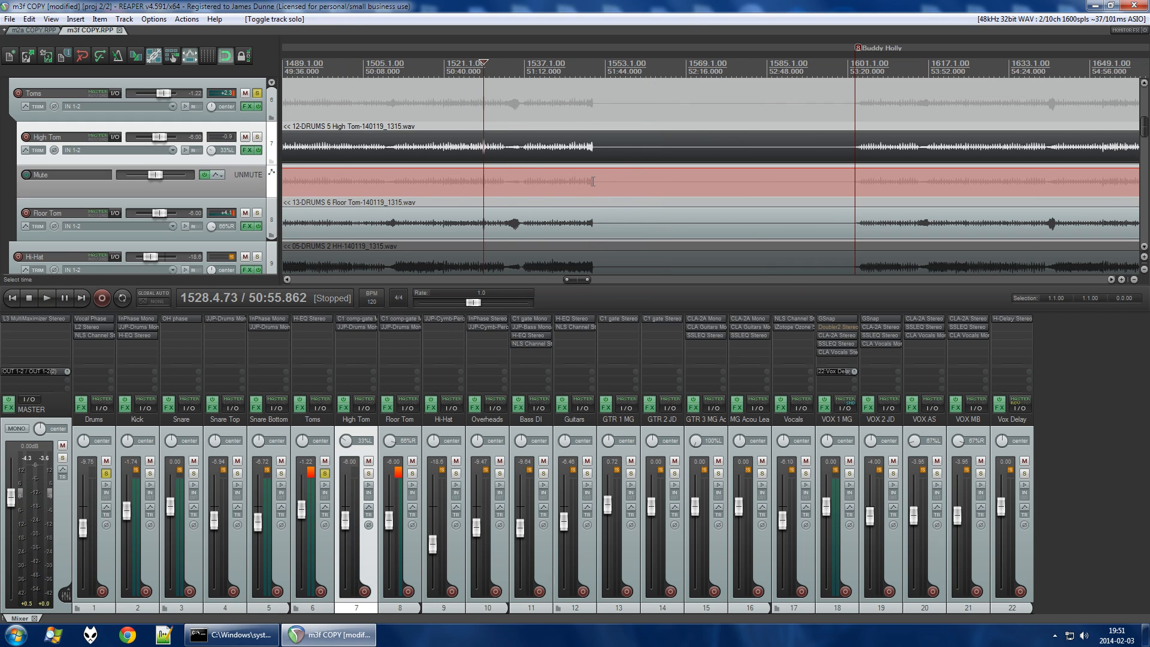
scroll(569, 183, up, 5)
click(577, 174)
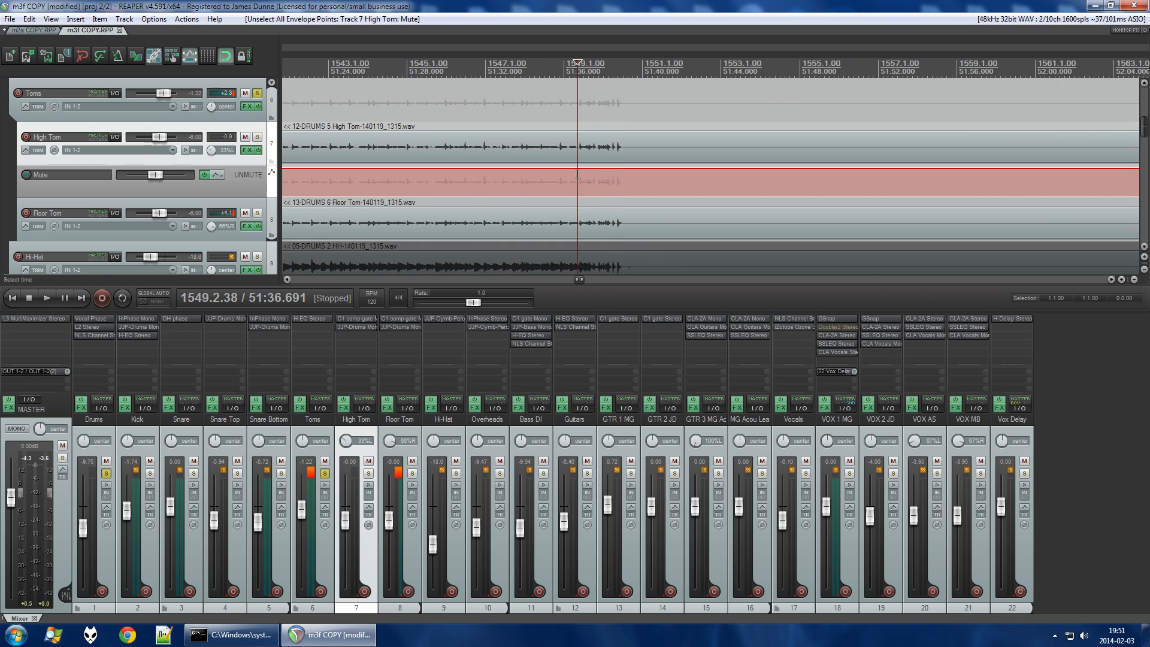
click(258, 136)
key(space)
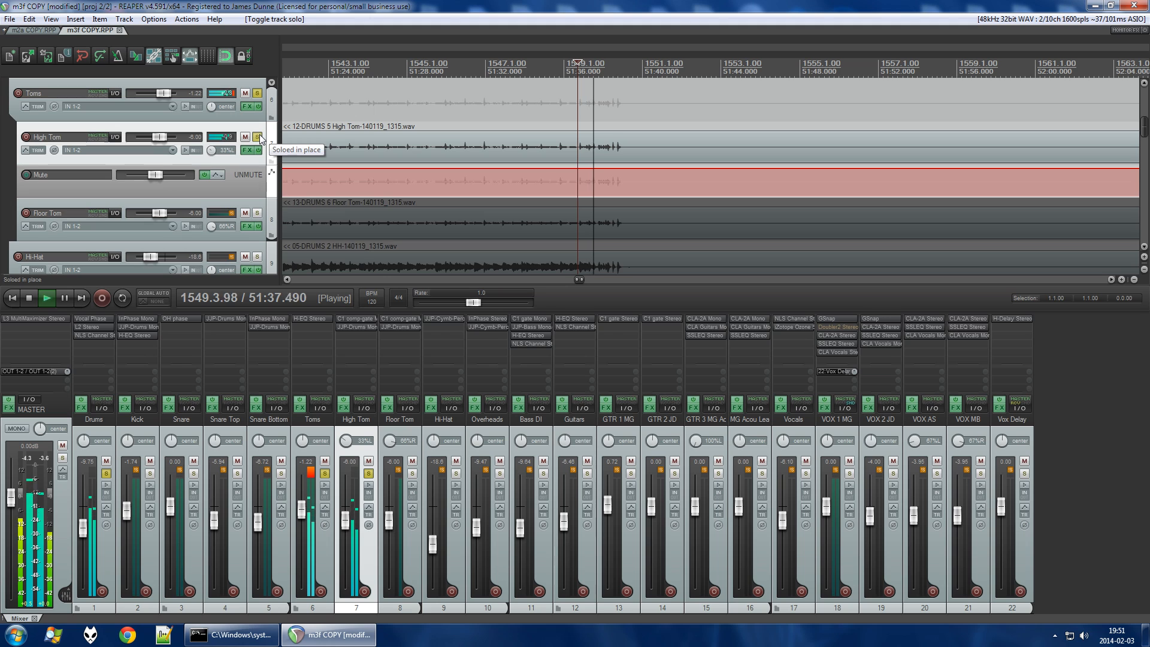
key(space)
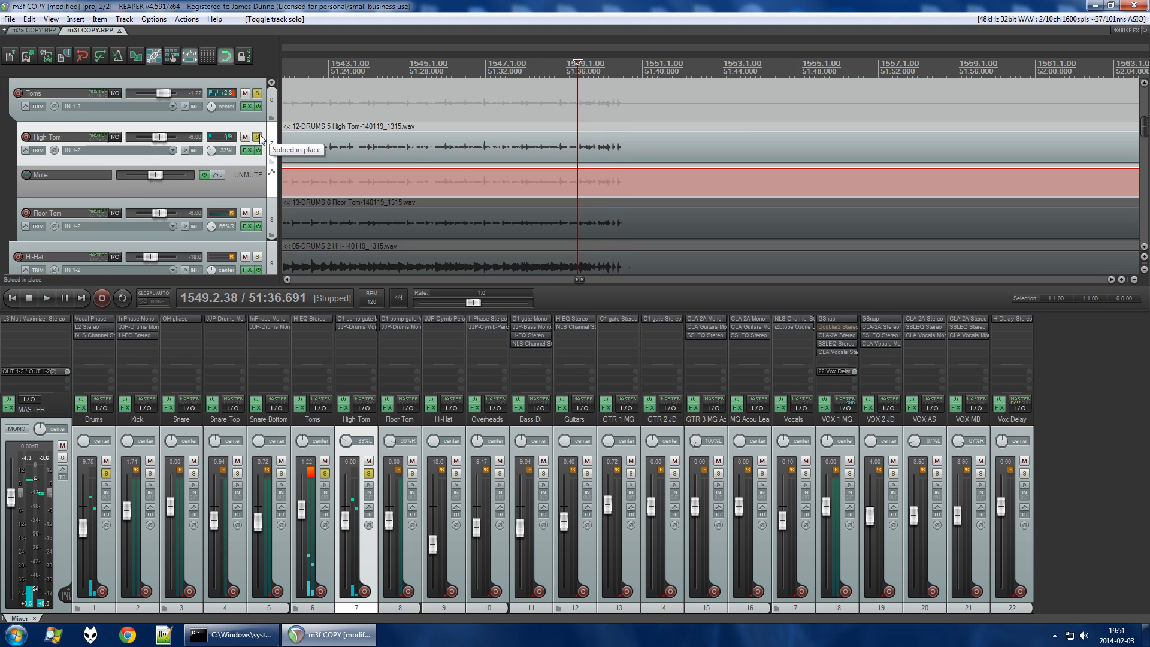
click(258, 137)
Audition the soloed Toms group from 1822.4.86, where the tom hits begin in BAD Sandman, and stop playback.
scroll(425, 184, down, 8)
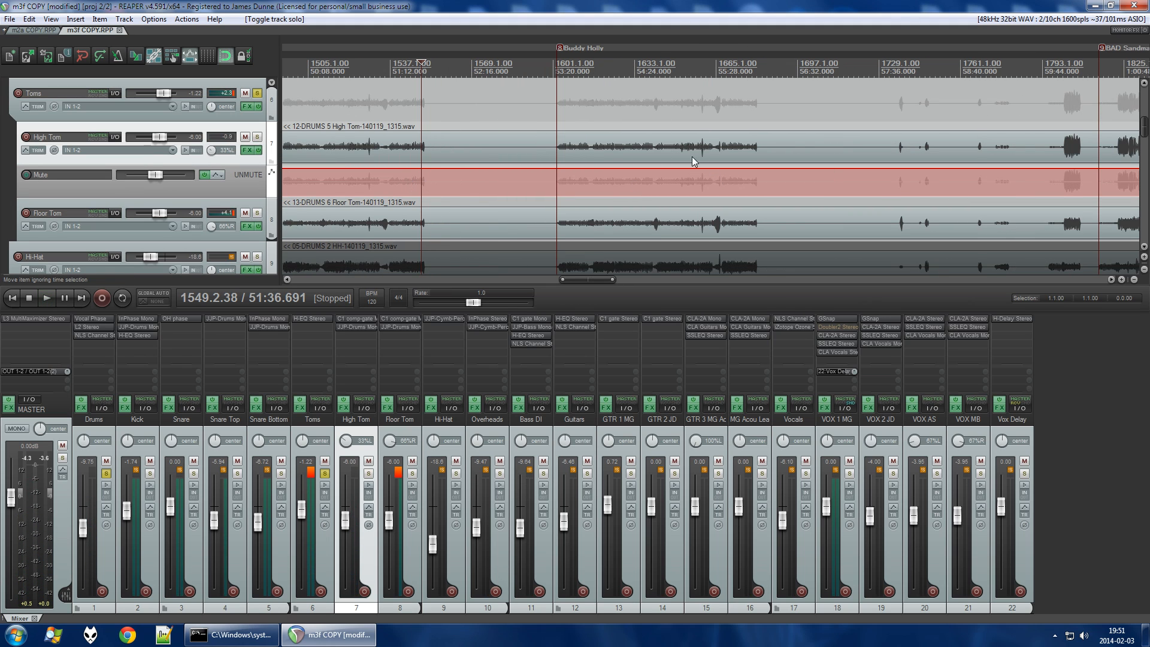
scroll(547, 174, down, 4)
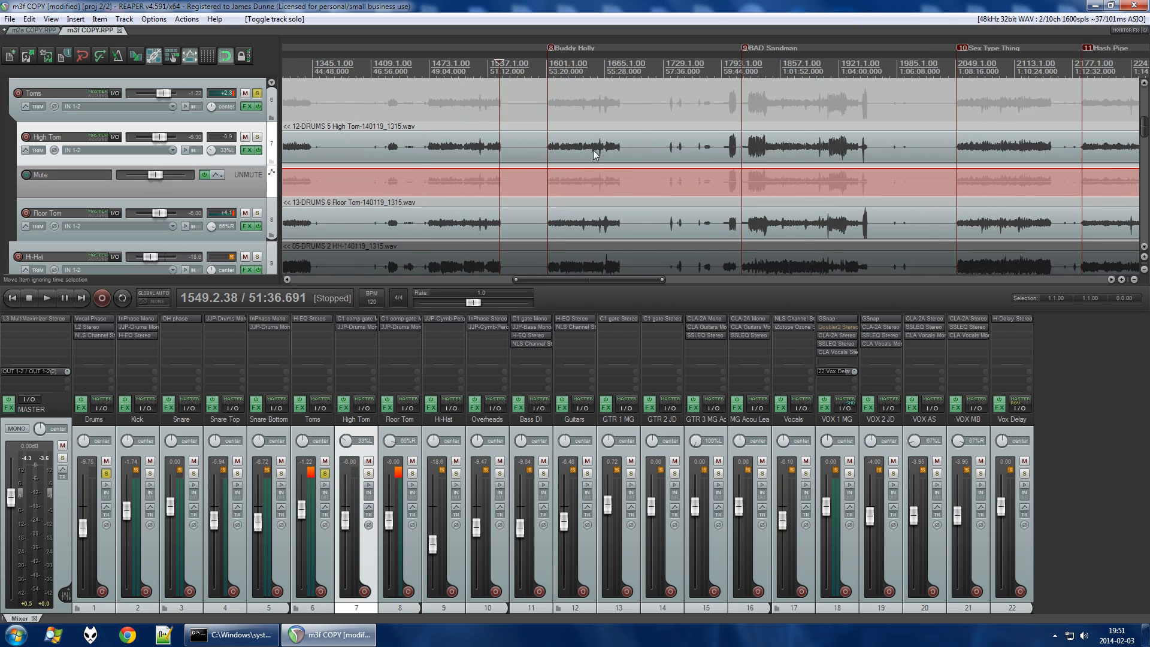
scroll(593, 154, up, 8)
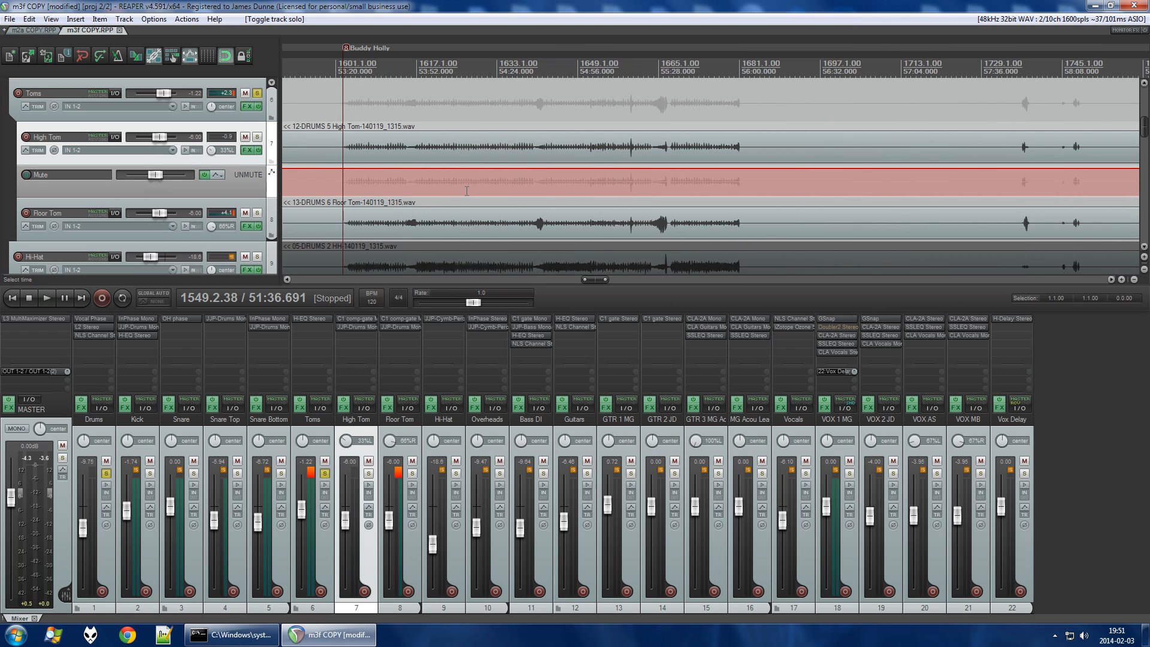
scroll(466, 191, down, 5)
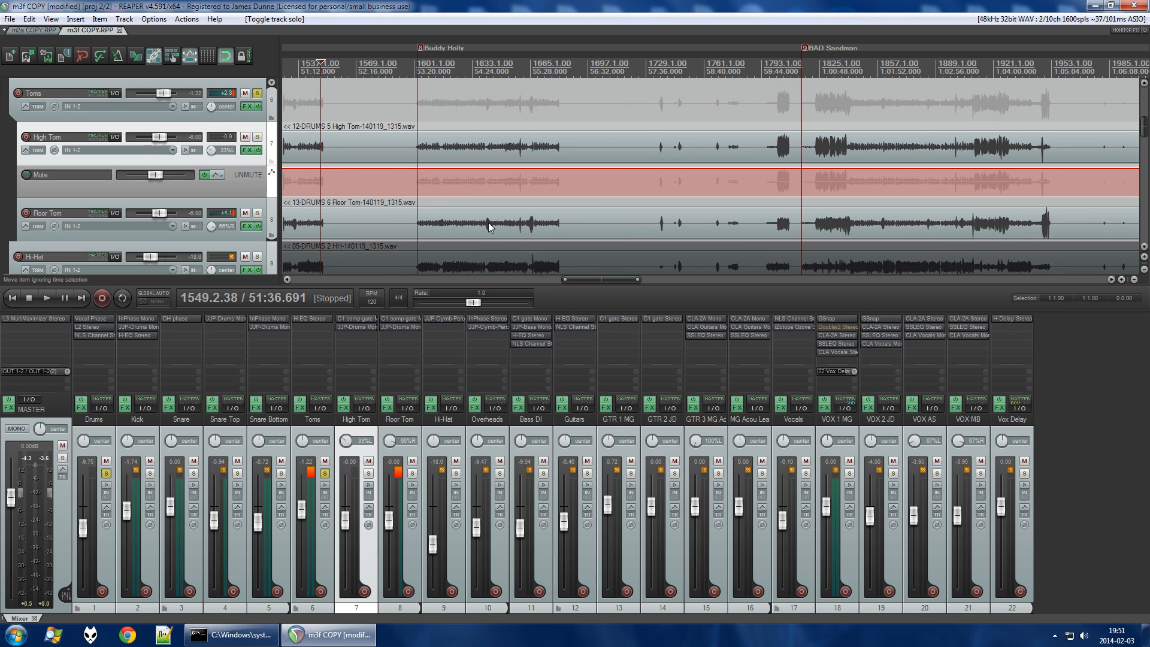
scroll(857, 143, up, 8)
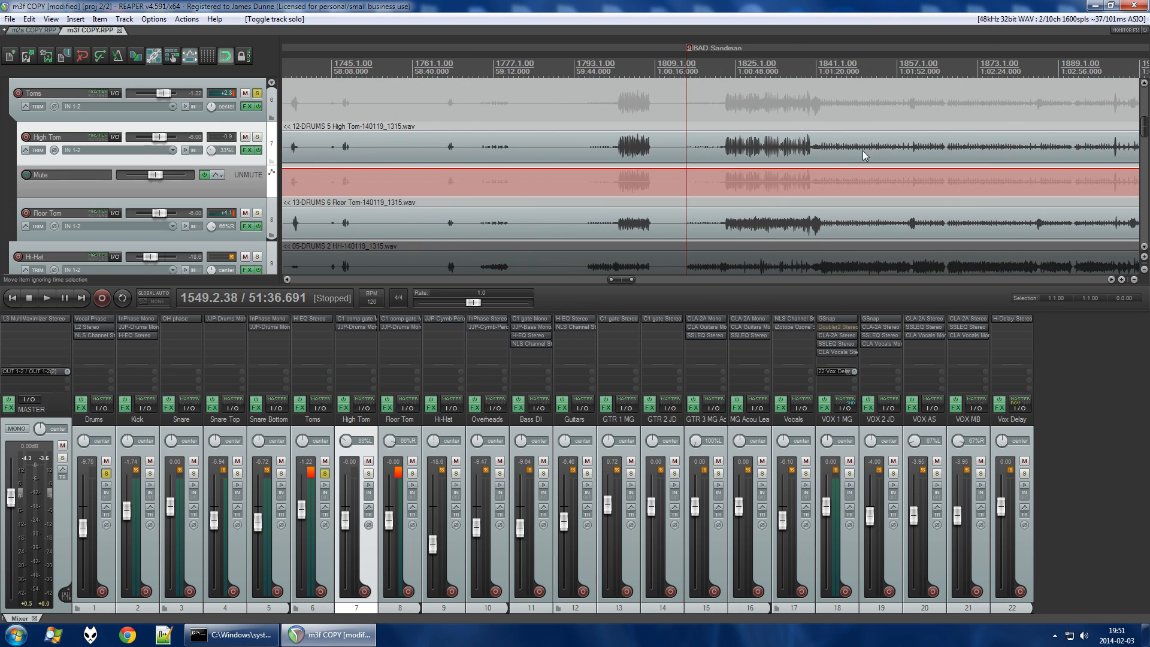
click(593, 149)
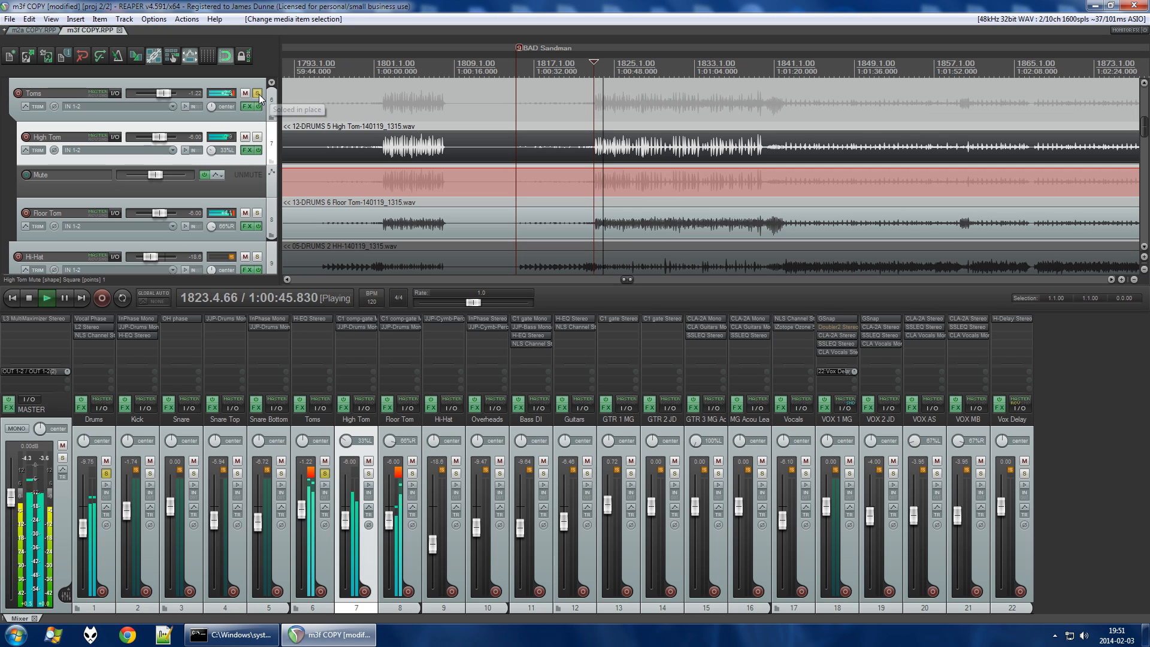
key(space)
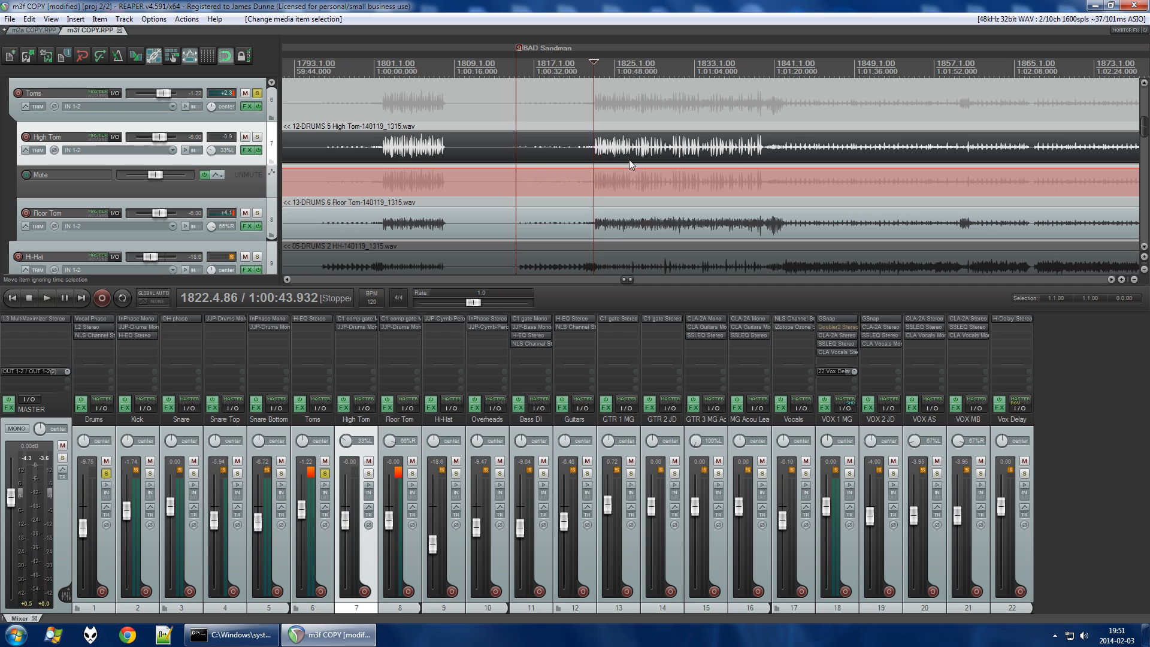
Play the soloed Toms group from 4233.3.94, at the first tom hits of the second Sandman take.
scroll(762, 157, up, 3)
scroll(345, 163, down, 3)
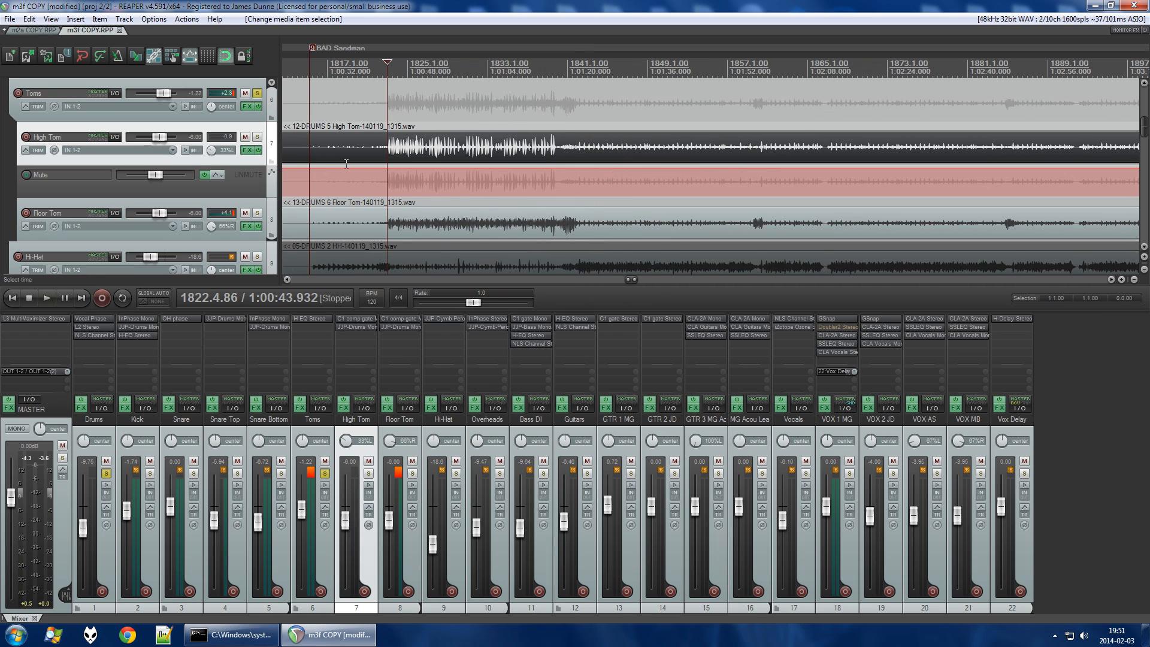
scroll(377, 154, down, 10)
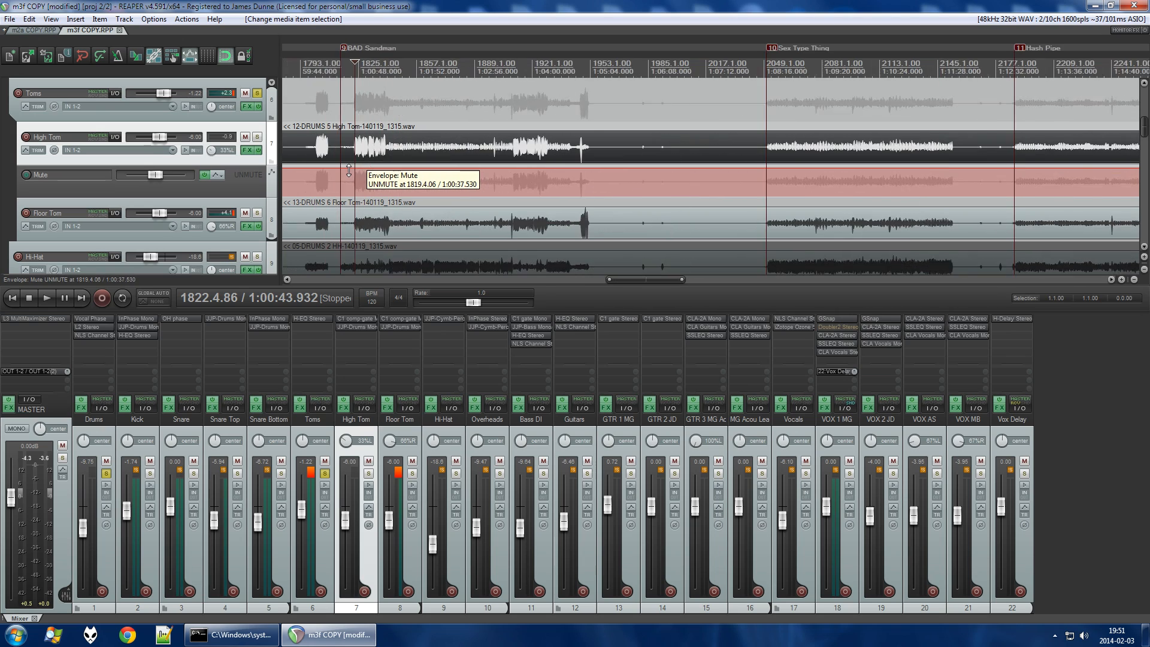
scroll(350, 172, down, 3)
scroll(745, 174, up, 10)
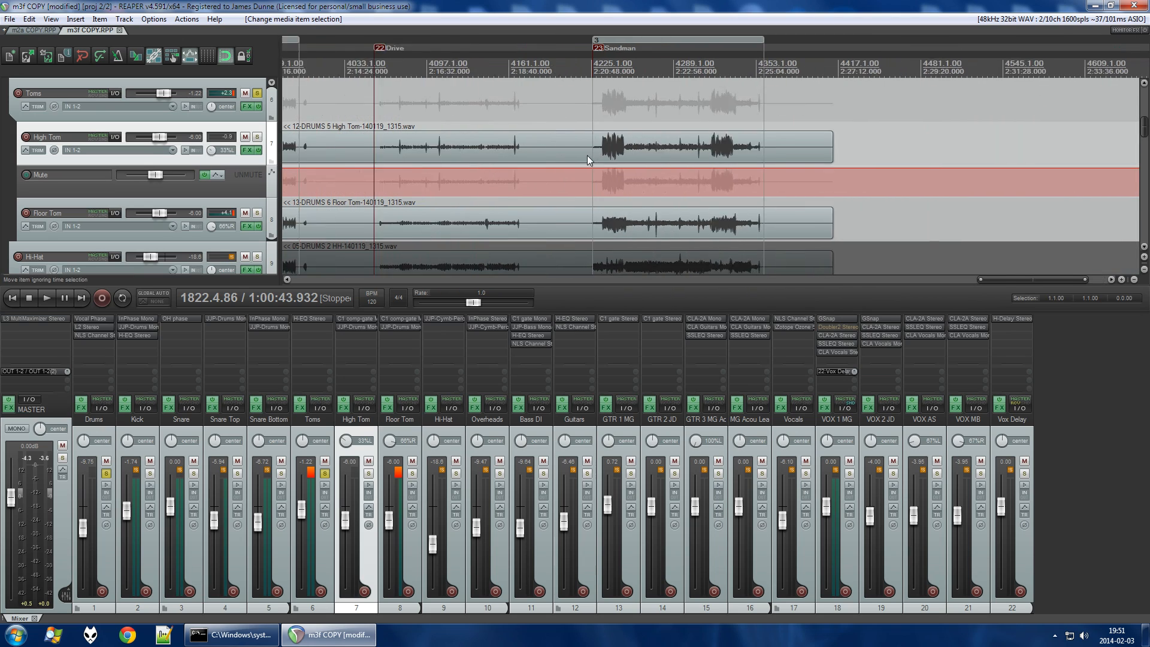
scroll(394, 146, up, 4)
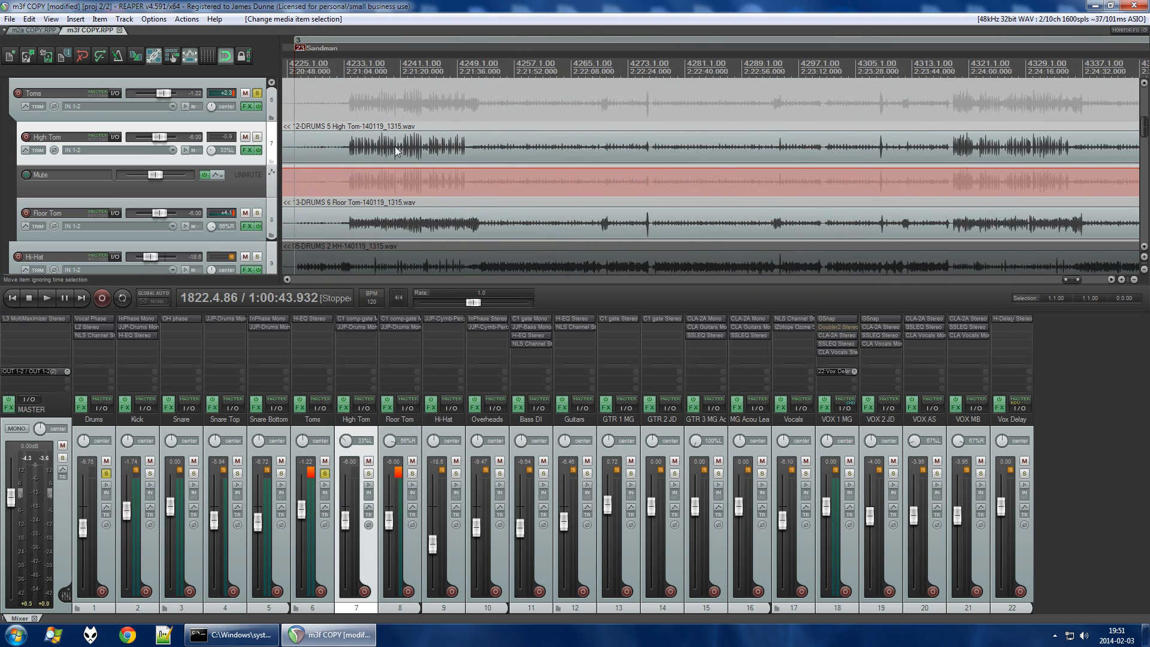
click(346, 68)
key(space)
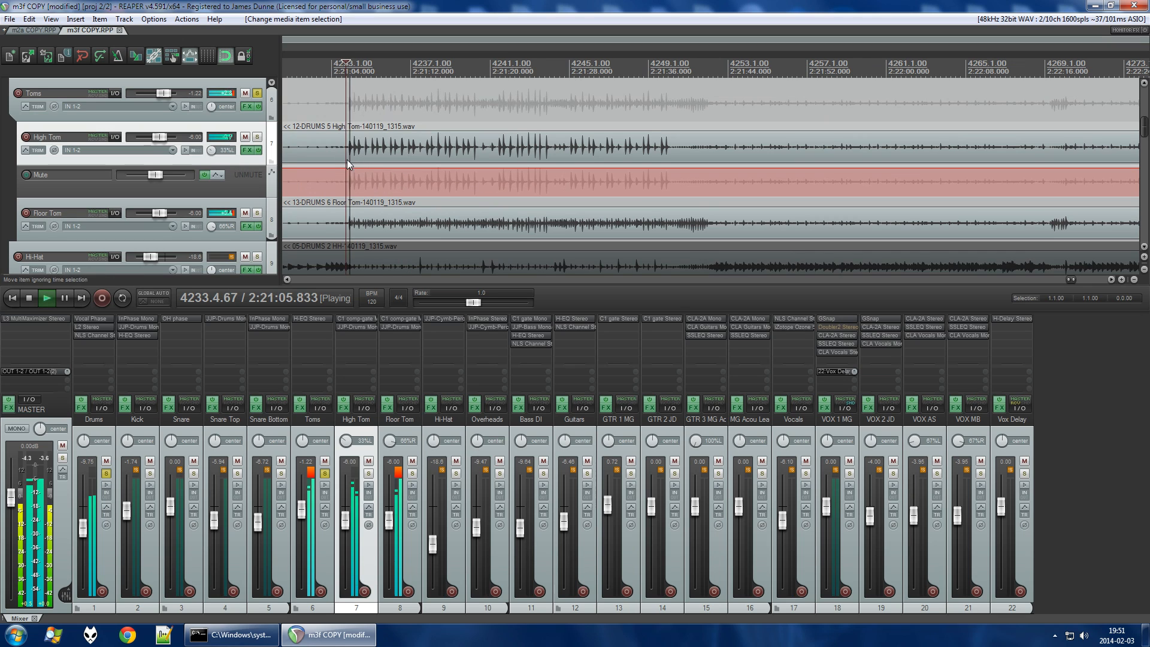
Clear the Toms solo during playback to hear the toms within the full drum kit, and stop playback.
click(324, 474)
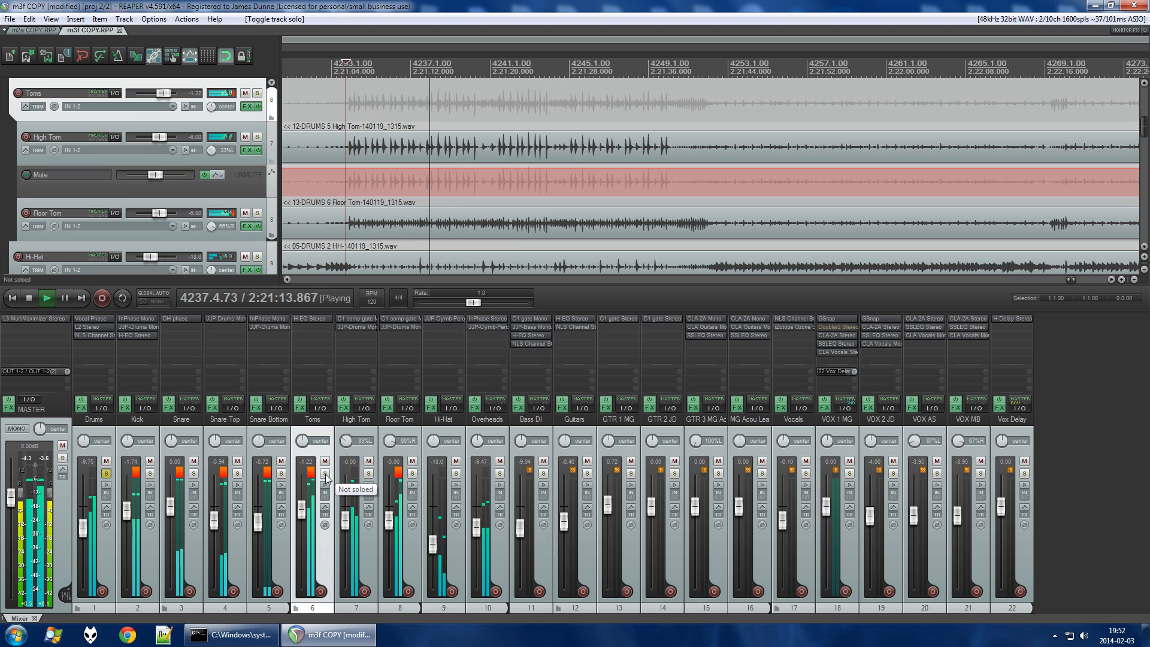
scroll(391, 157, down, 3)
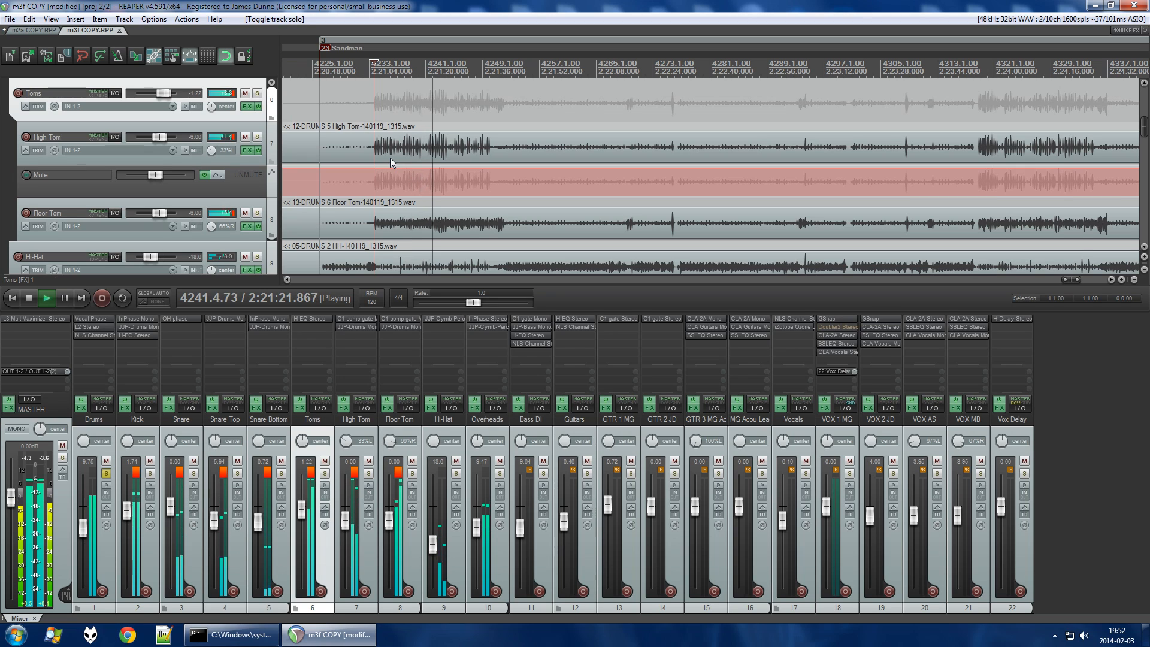
key(space)
scroll(368, 155, down, 3)
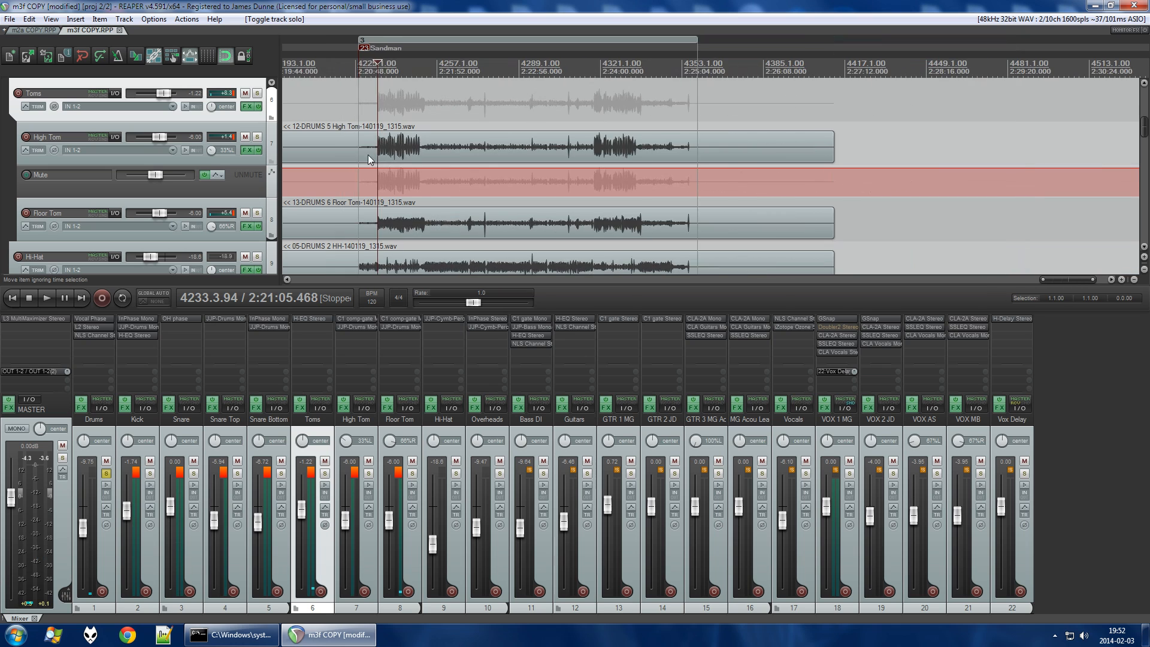
Play the soloed drums from the dense High Tom hits late in Sandman, at about 2:23:55, and stop playback.
scroll(581, 141, up, 8)
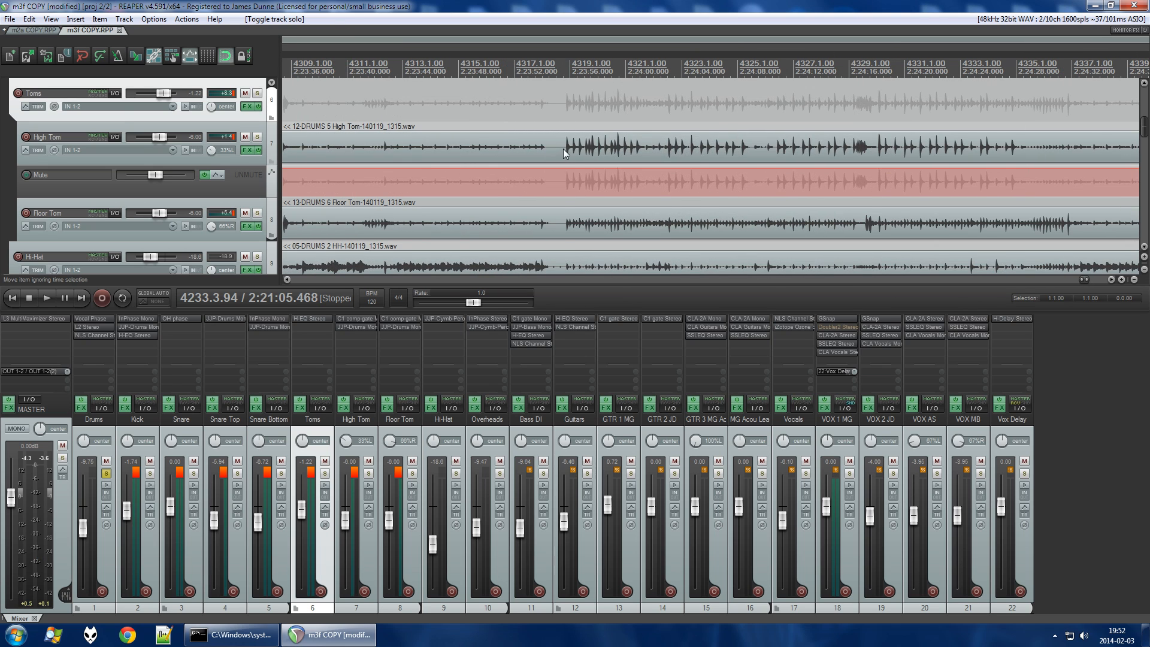
click(563, 148)
key(space)
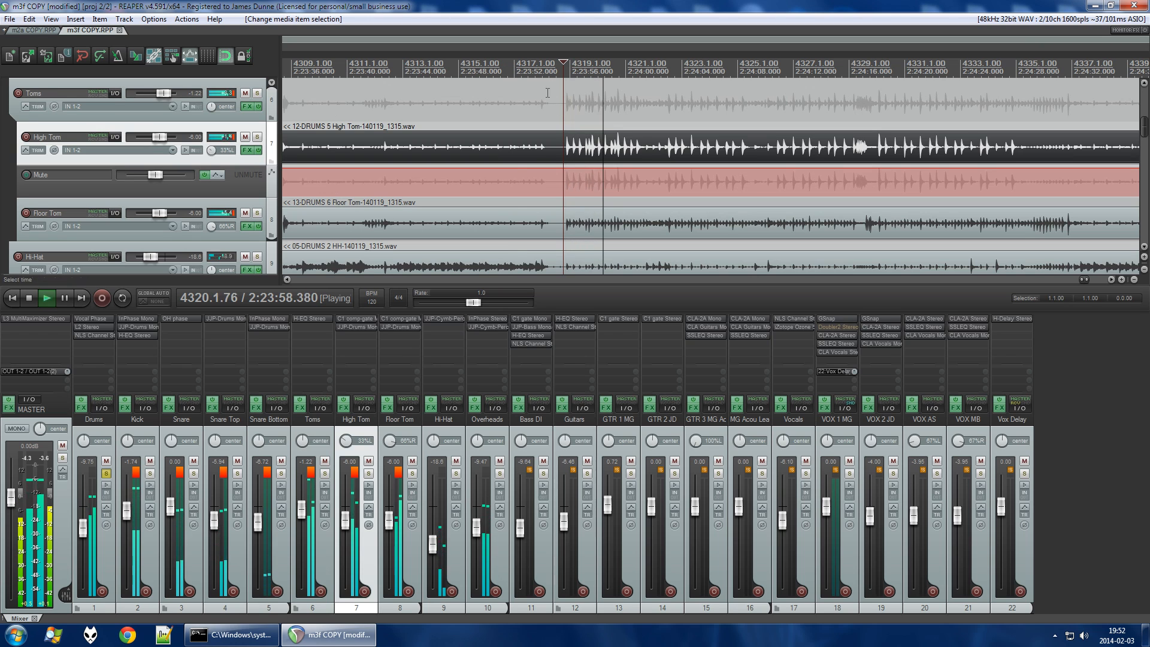
scroll(533, 144, down, 1)
scroll(515, 190, down, 1)
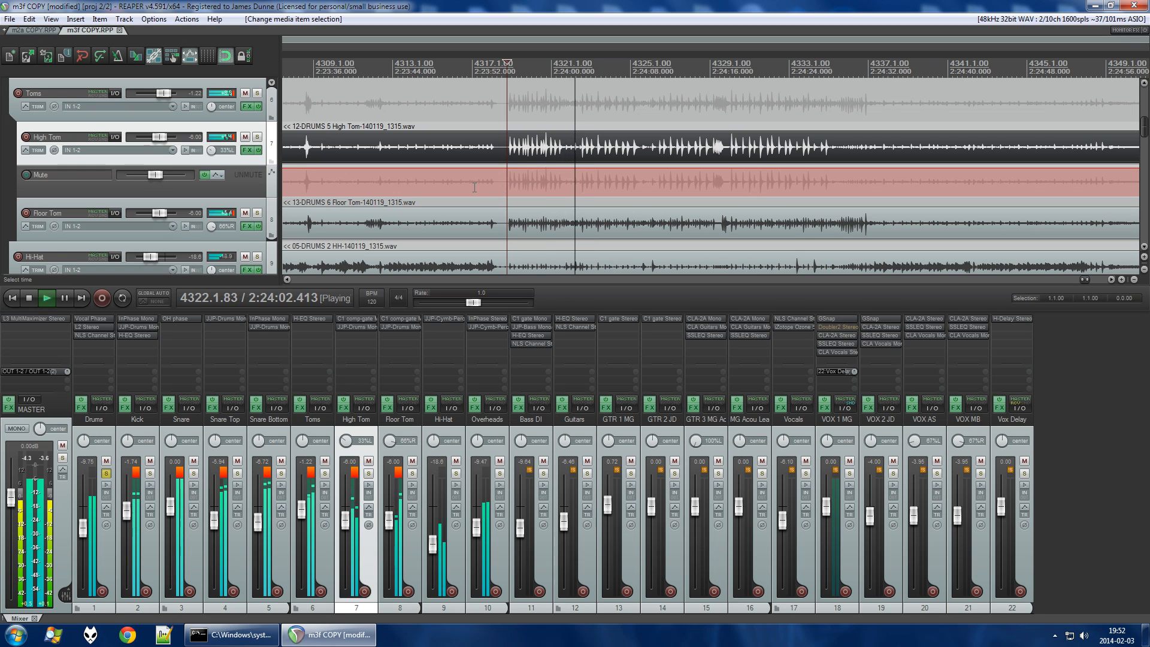
scroll(425, 186, down, 2)
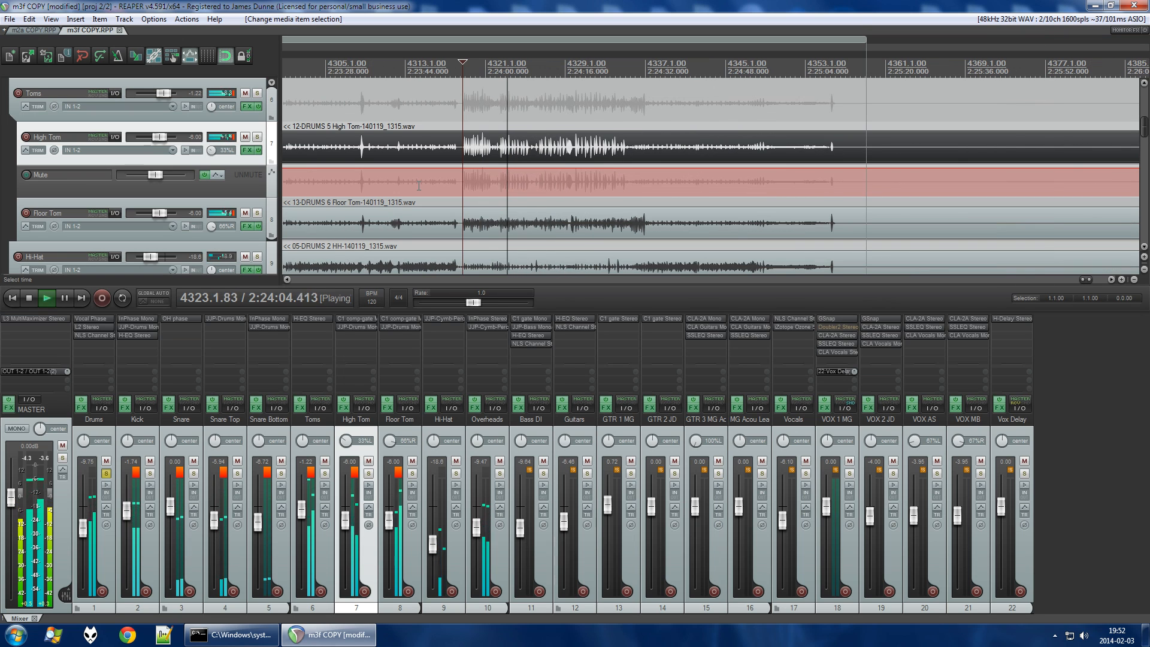
scroll(533, 188, down, 1)
scroll(643, 190, down, 1)
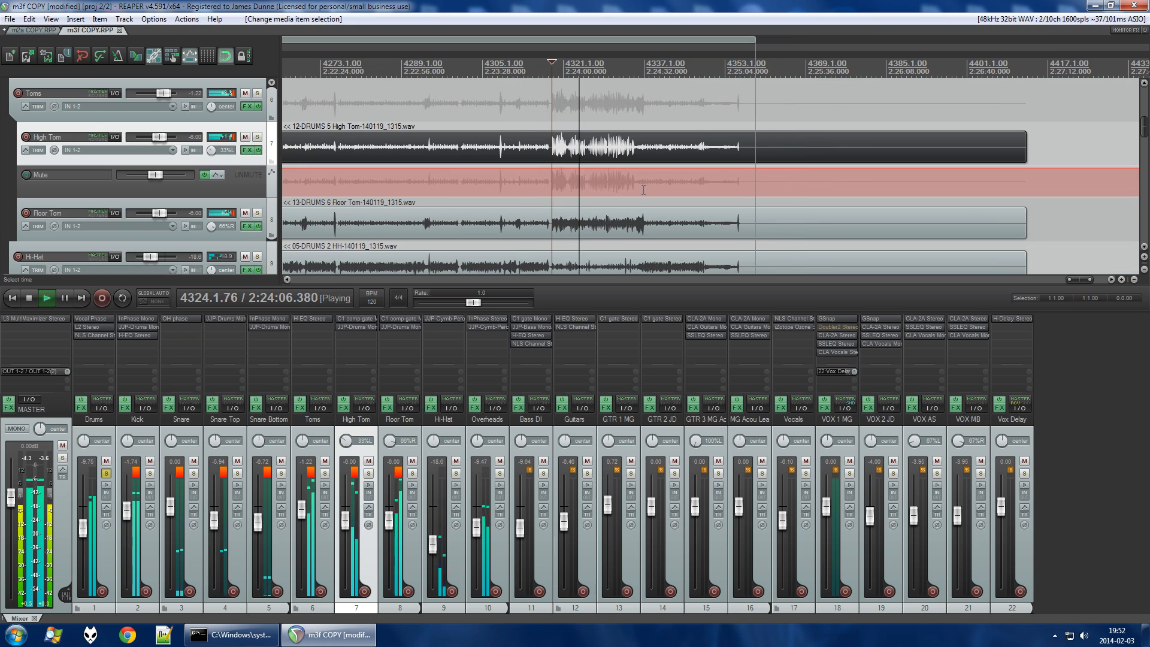
key(space)
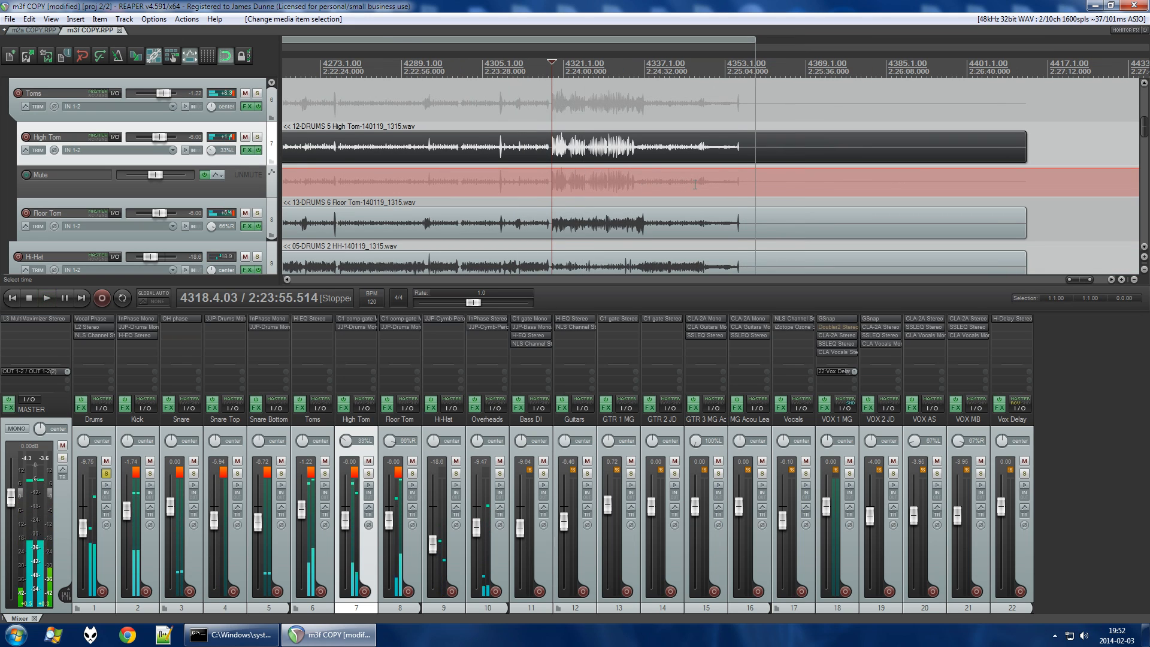
Play the soloed drums from just before the first Floor Tom swell in Buddy Holly, at about 54:38, and stop playback.
scroll(695, 184, down, 12)
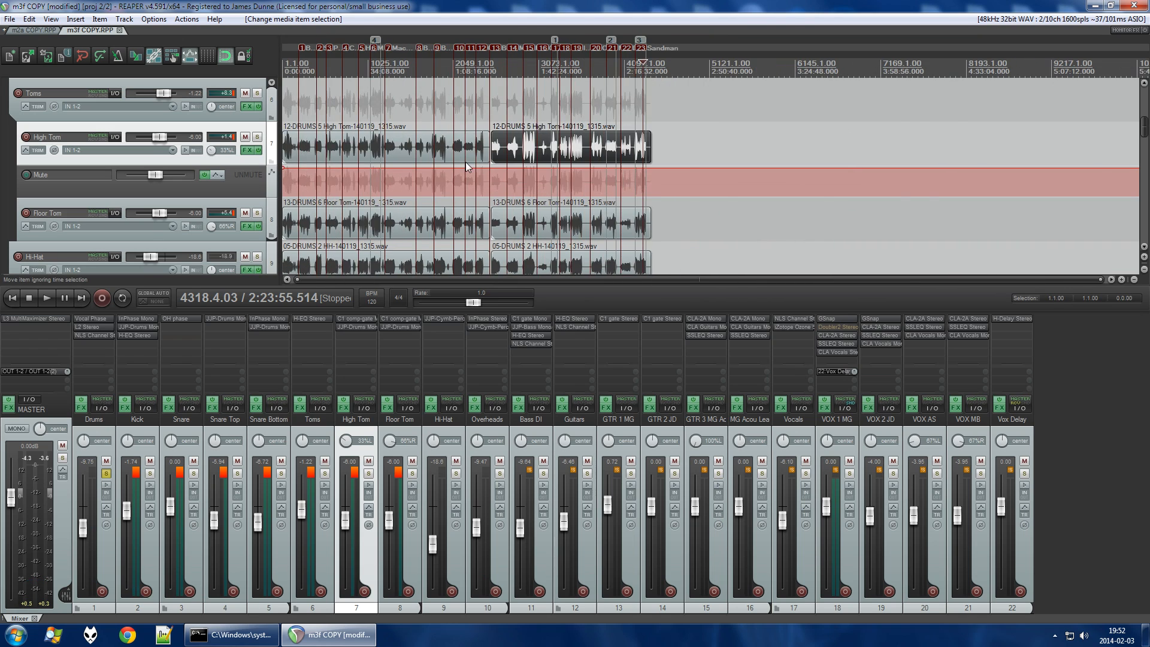
scroll(419, 152, up, 11)
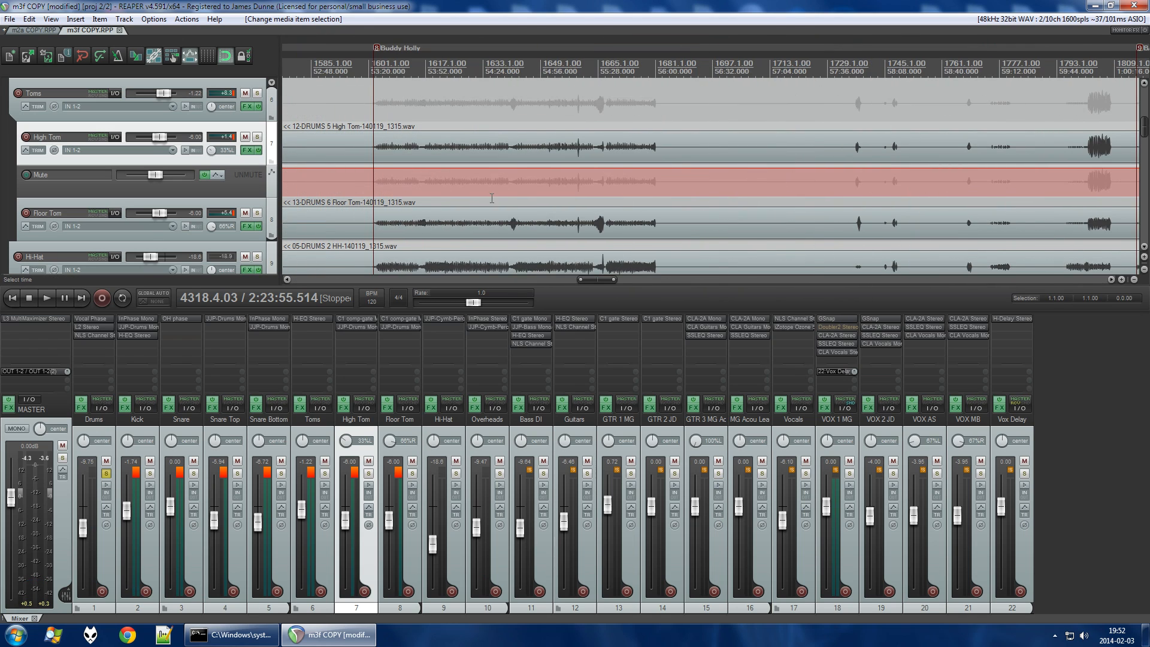
scroll(492, 198, up, 5)
click(457, 67)
key(space)
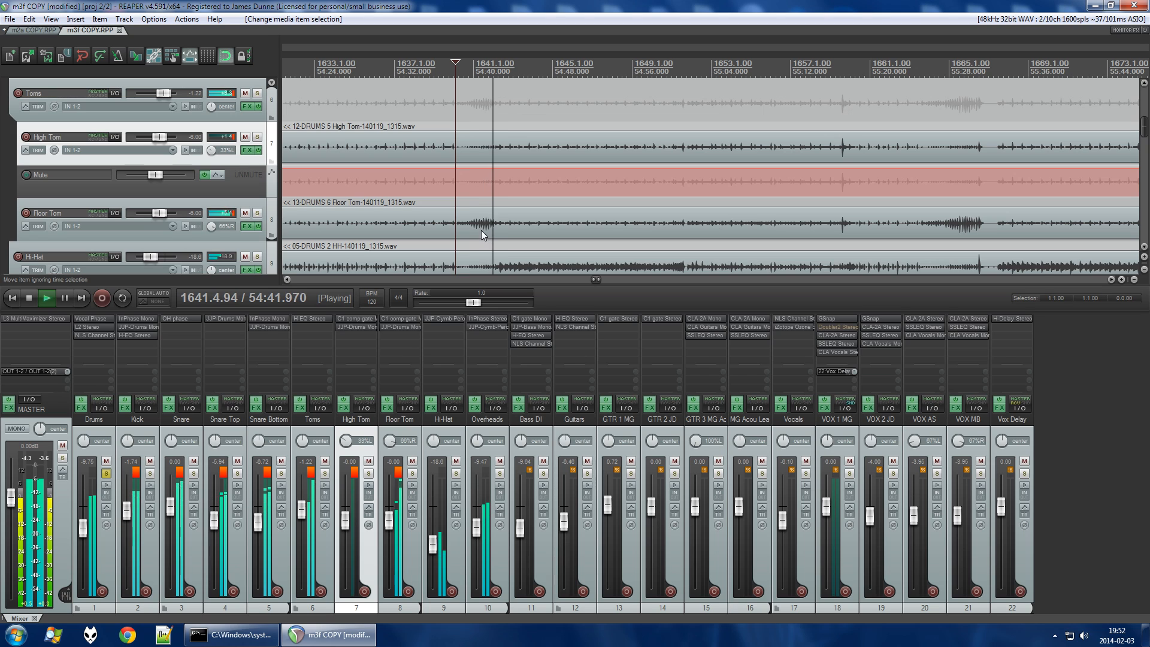
key(space)
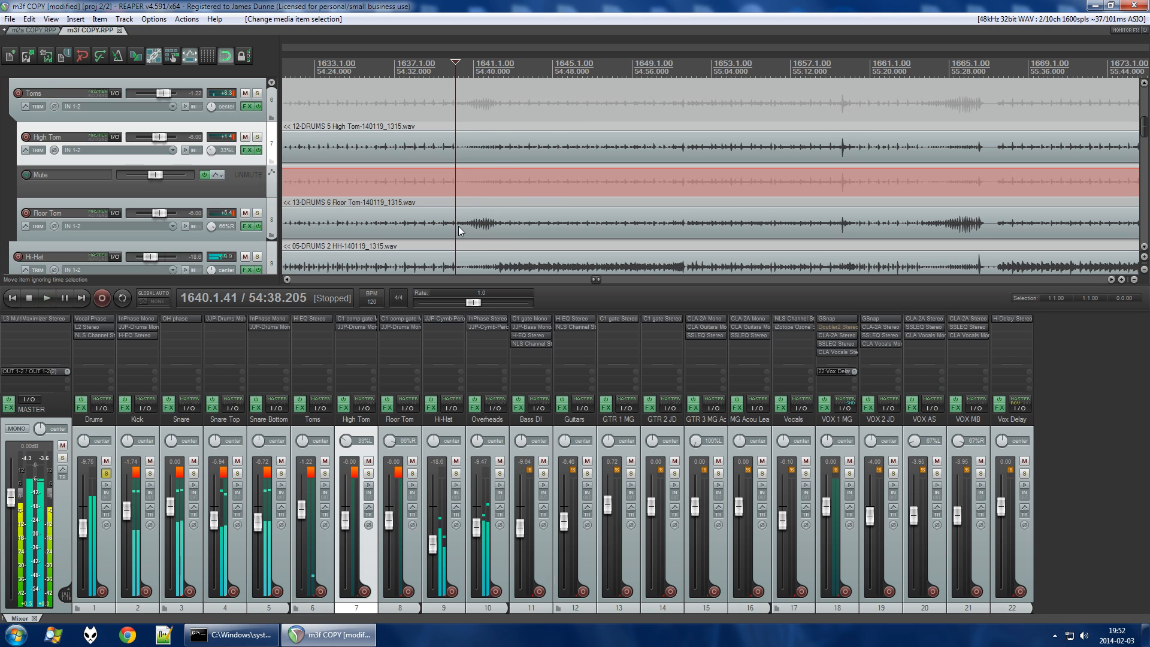
Turn off solo on the Drums track and select the VOX 1 MG track.
click(106, 473)
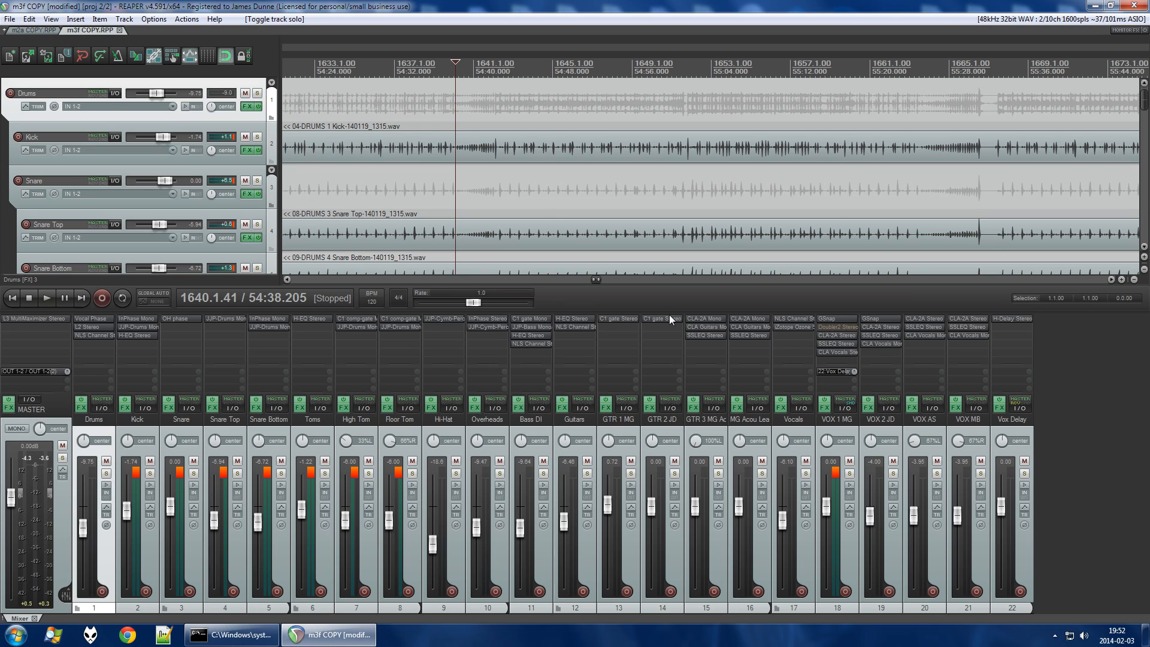
click(837, 436)
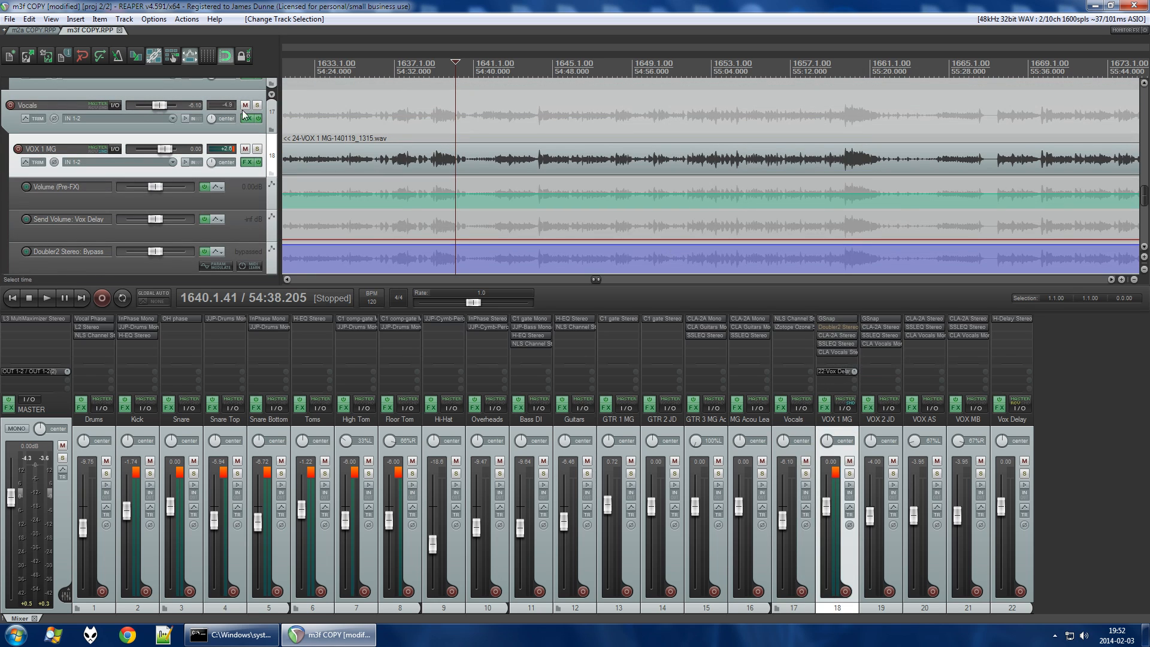
Switch to the m2a COPY project and examine the full effects chain on its MG vocal track.
click(29, 31)
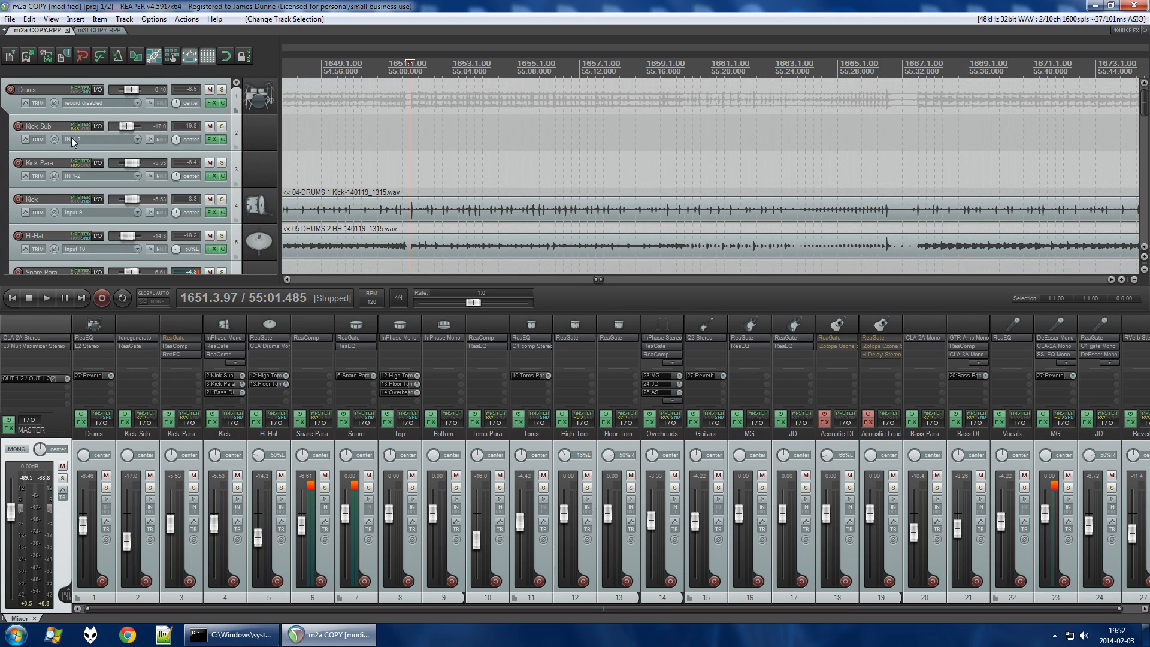
scroll(1025, 611, right, 1)
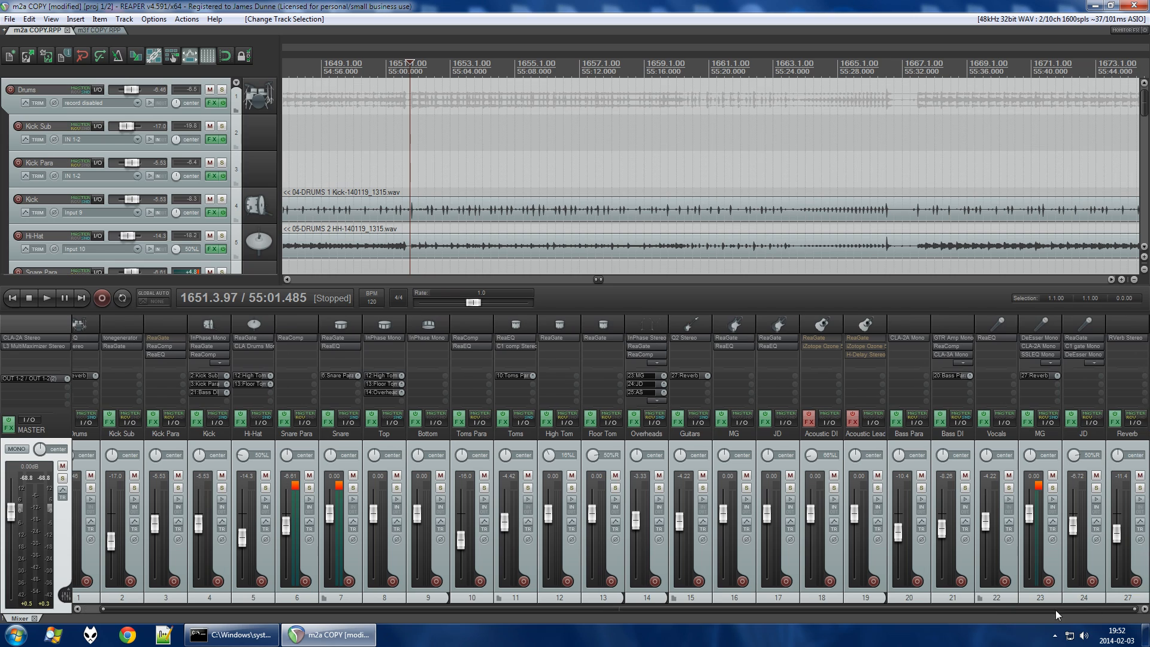
click(1052, 472)
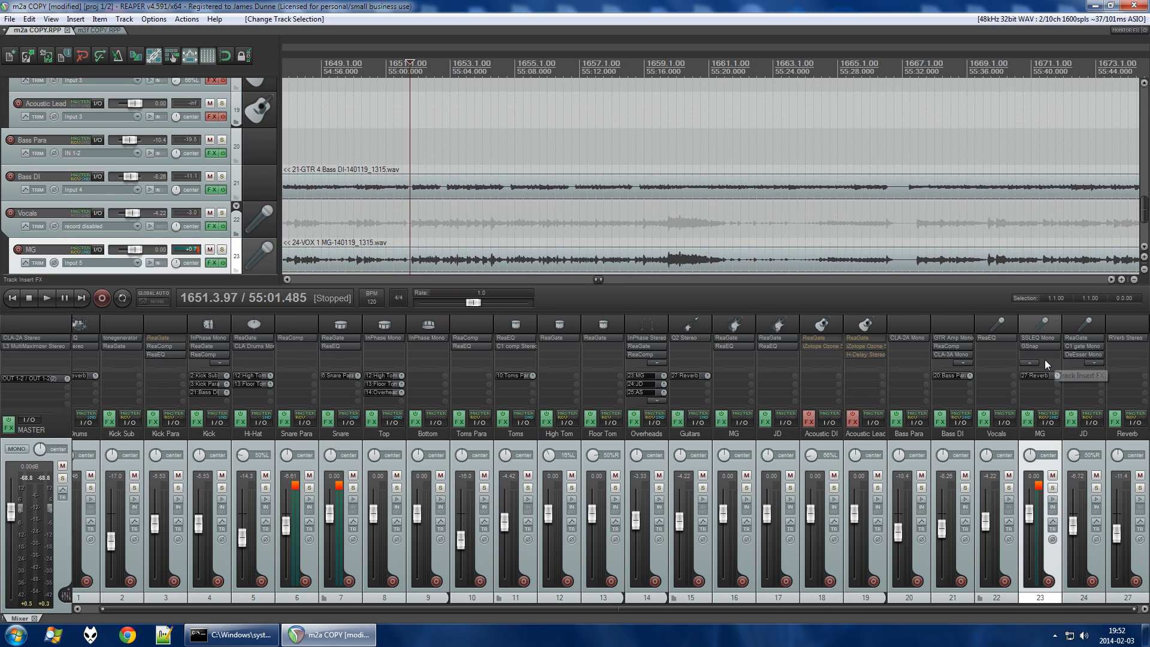
click(1032, 362)
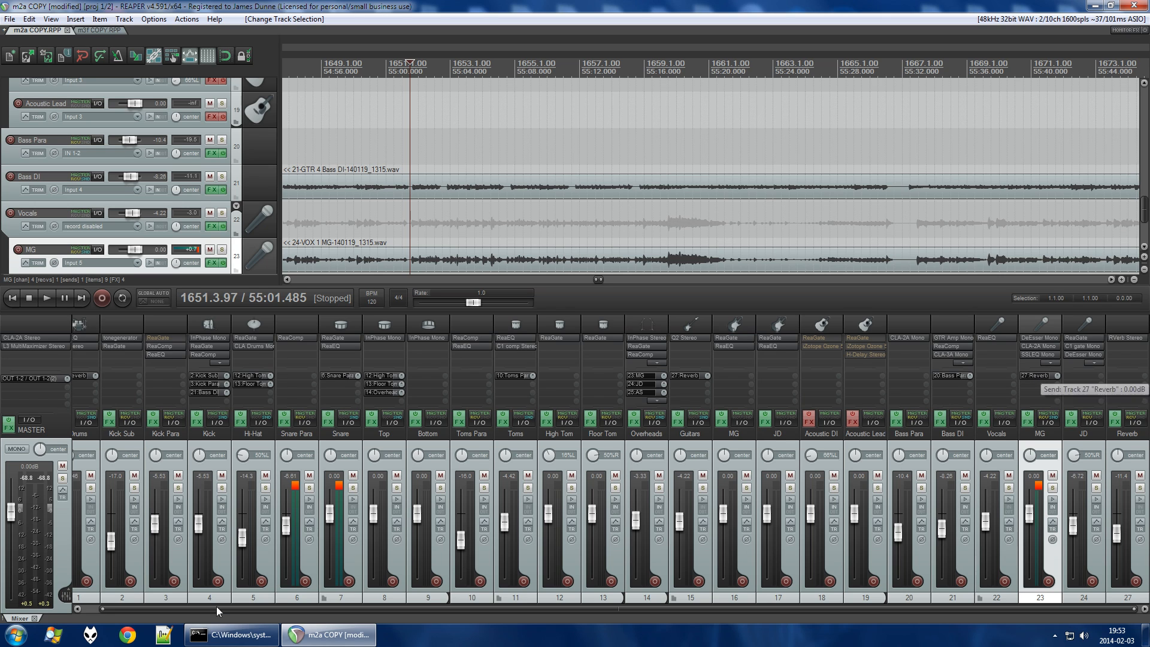
Return to the m3f COPY project, view the CLA Vocals Stereo settings on VOX 1 MG, and close the plugin window.
click(101, 30)
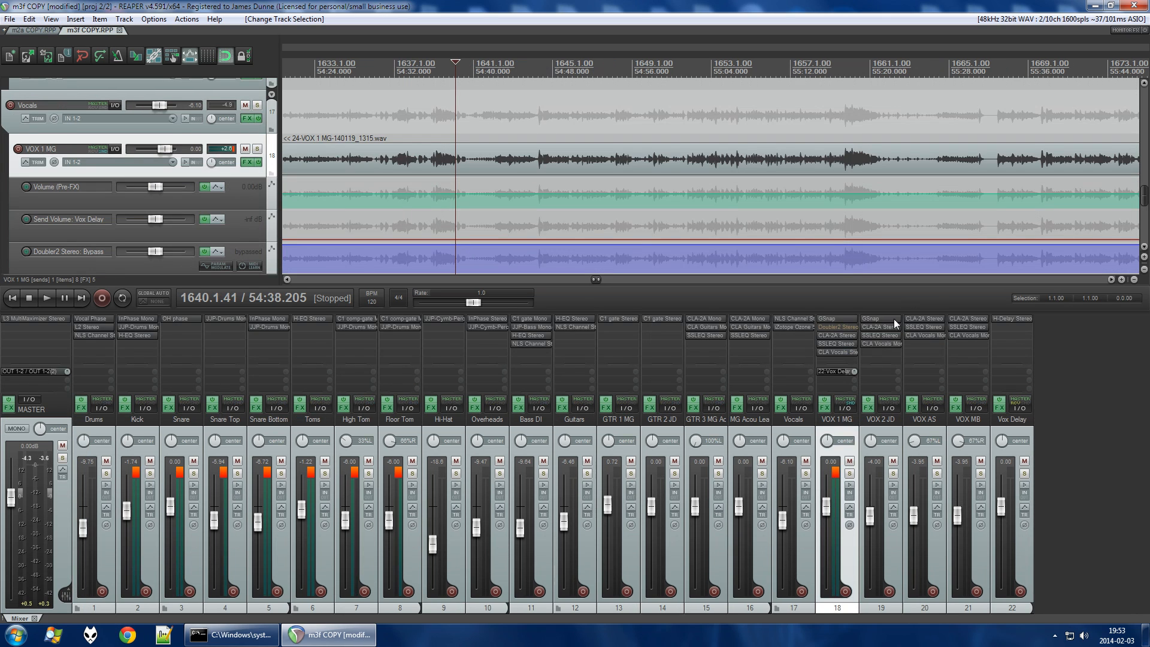
double_click(838, 352)
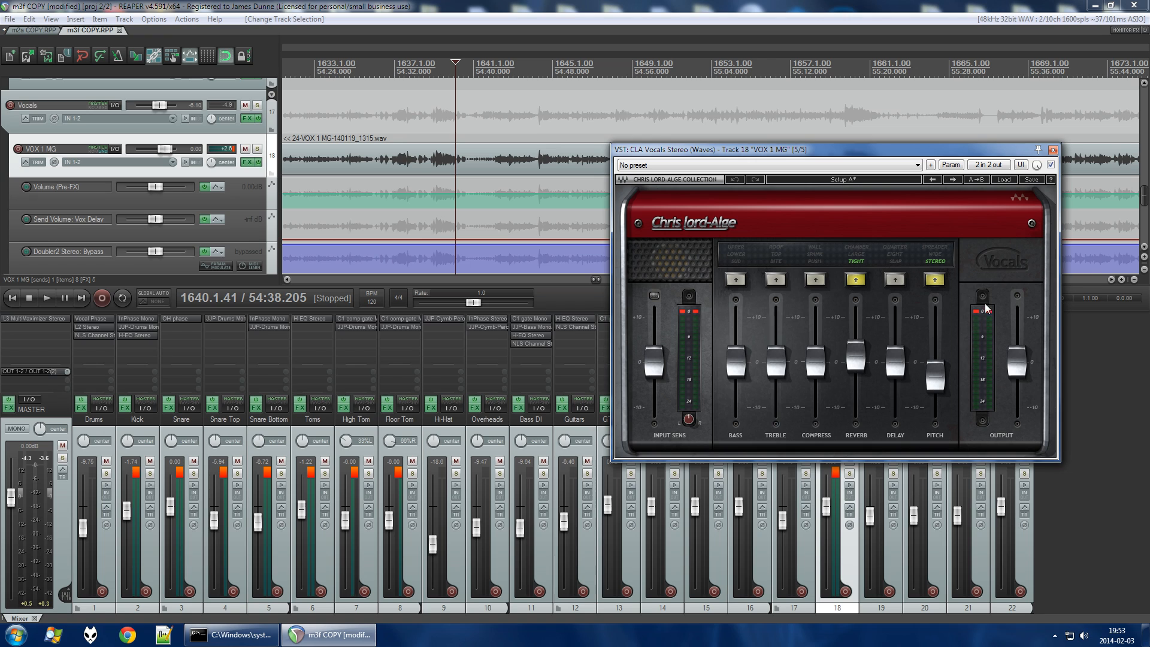
click(1052, 150)
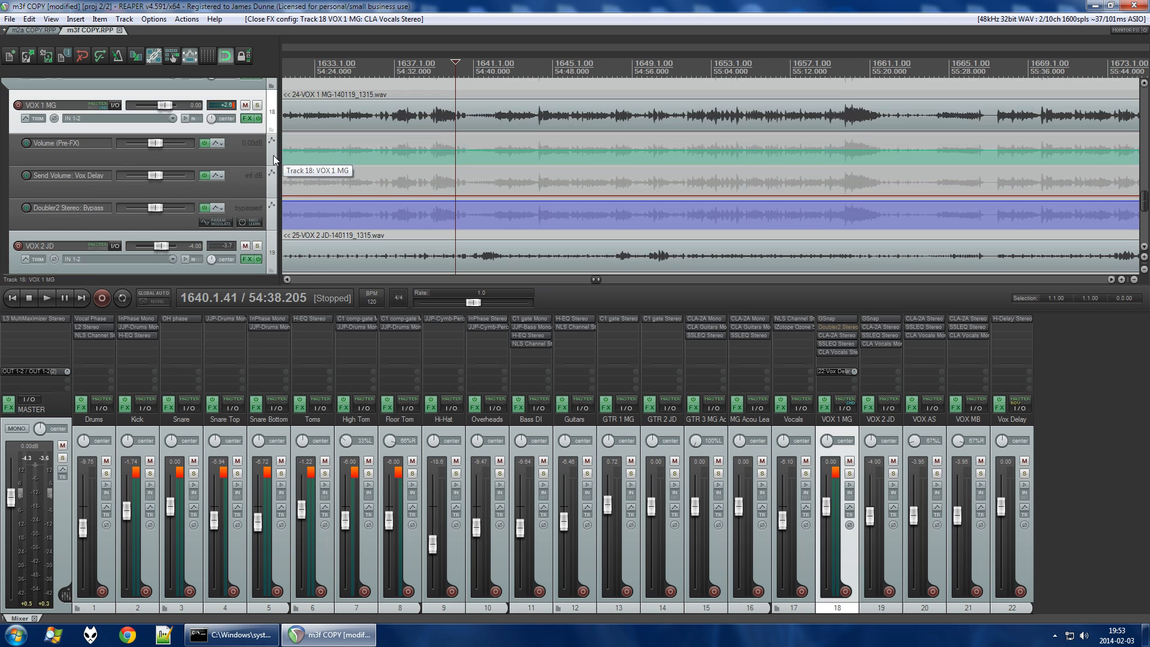
Locate the Vox Delay send automation on VOX 1 MG in Crawling and play the full mix from about 1:19:02, and stop playback.
scroll(274, 160, down, 1)
scroll(341, 172, down, 5)
scroll(341, 172, down, 6)
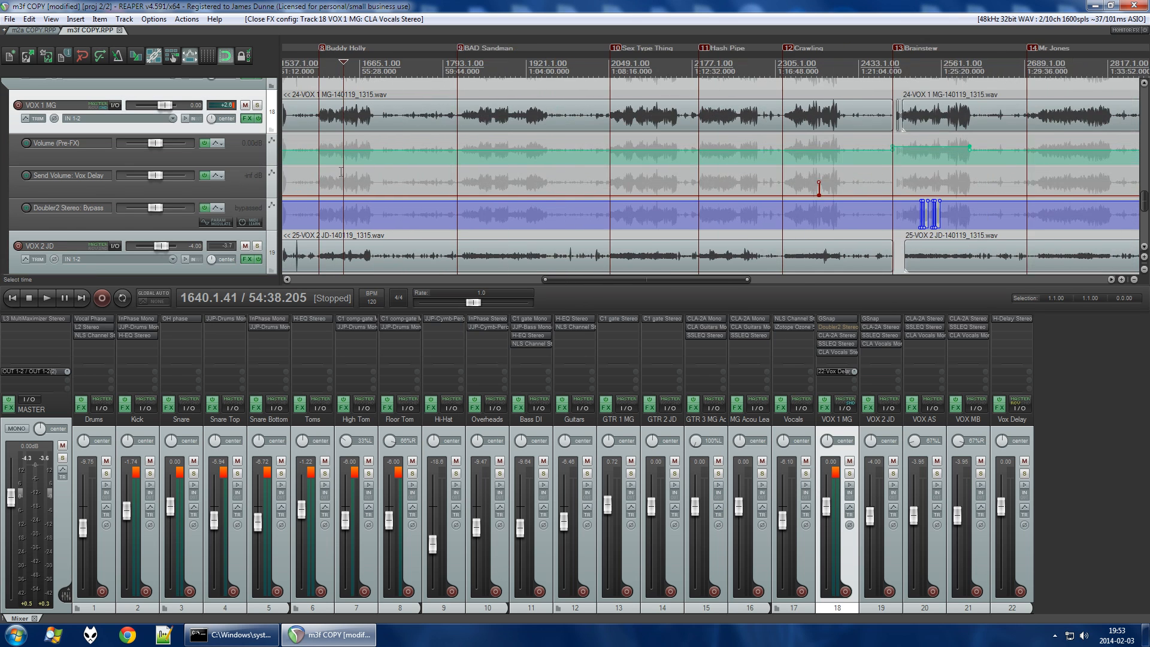
scroll(408, 162, down, 2)
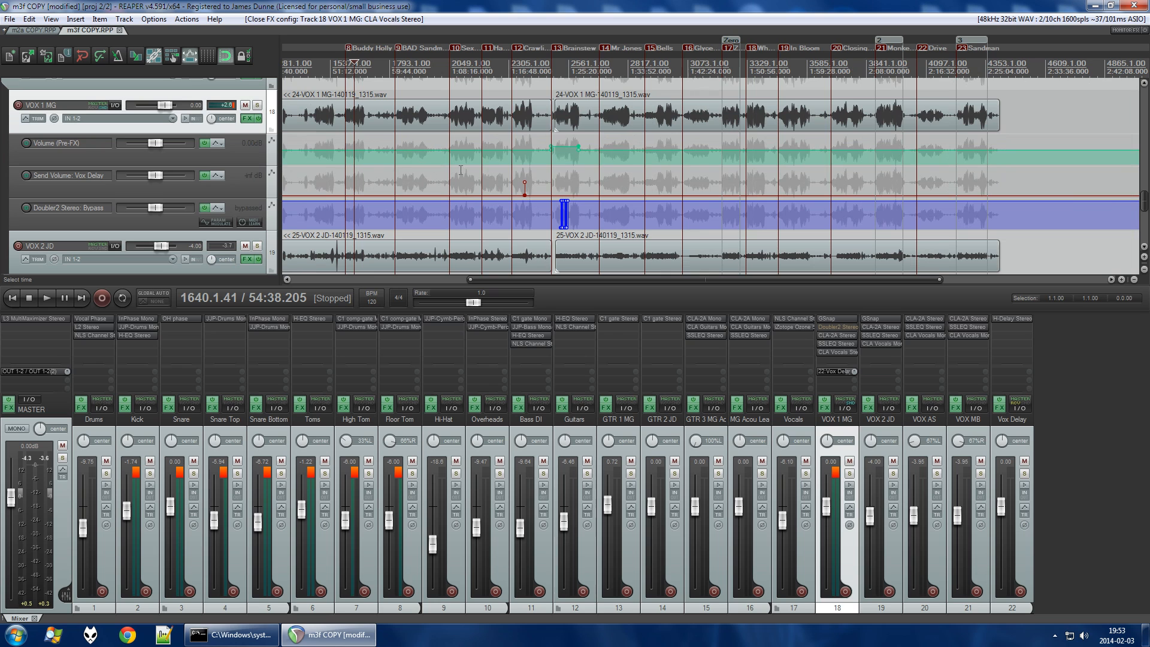
scroll(527, 149, up, 8)
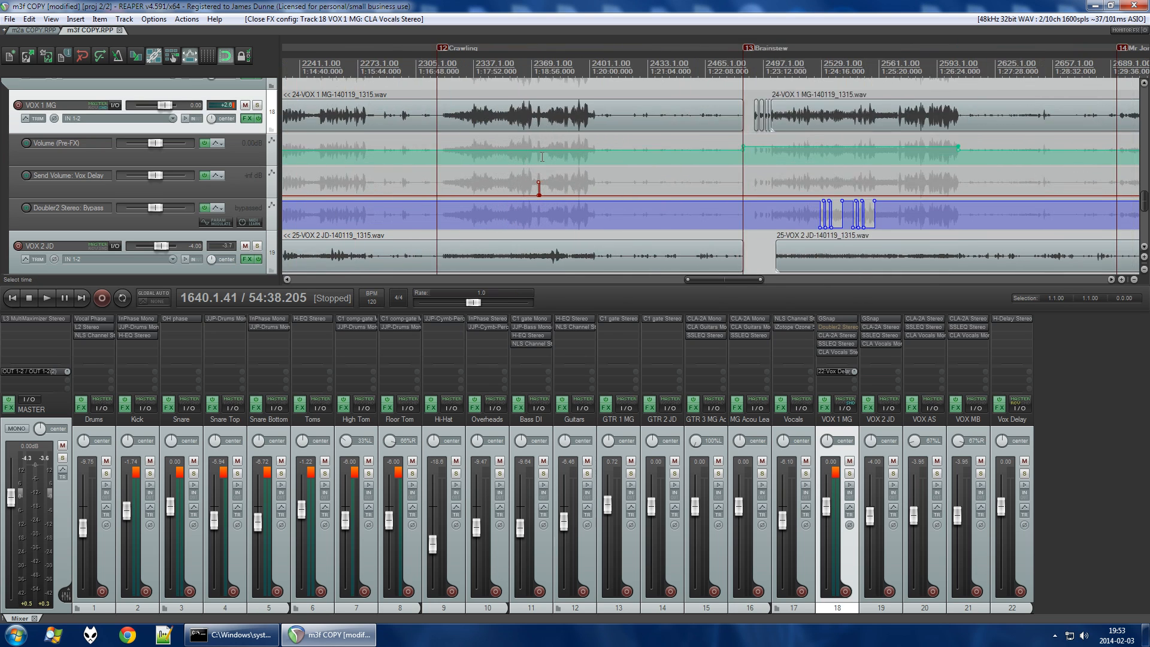
scroll(539, 152, up, 4)
scroll(629, 157, down, 3)
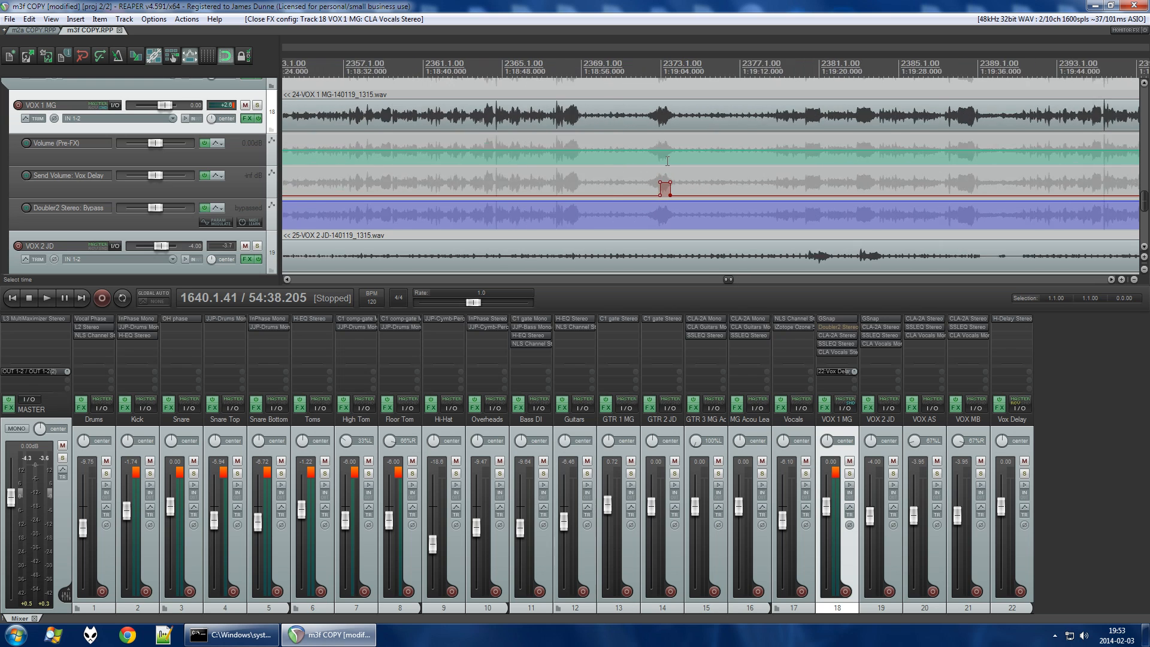
scroll(668, 161, down, 3)
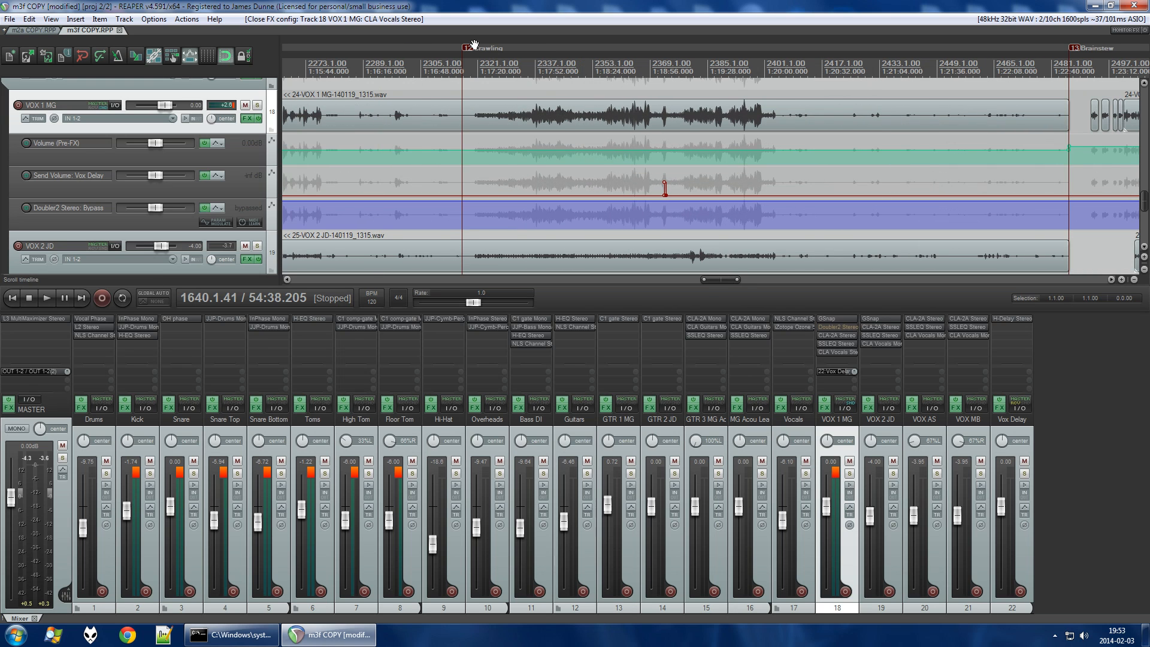
scroll(648, 173, up, 8)
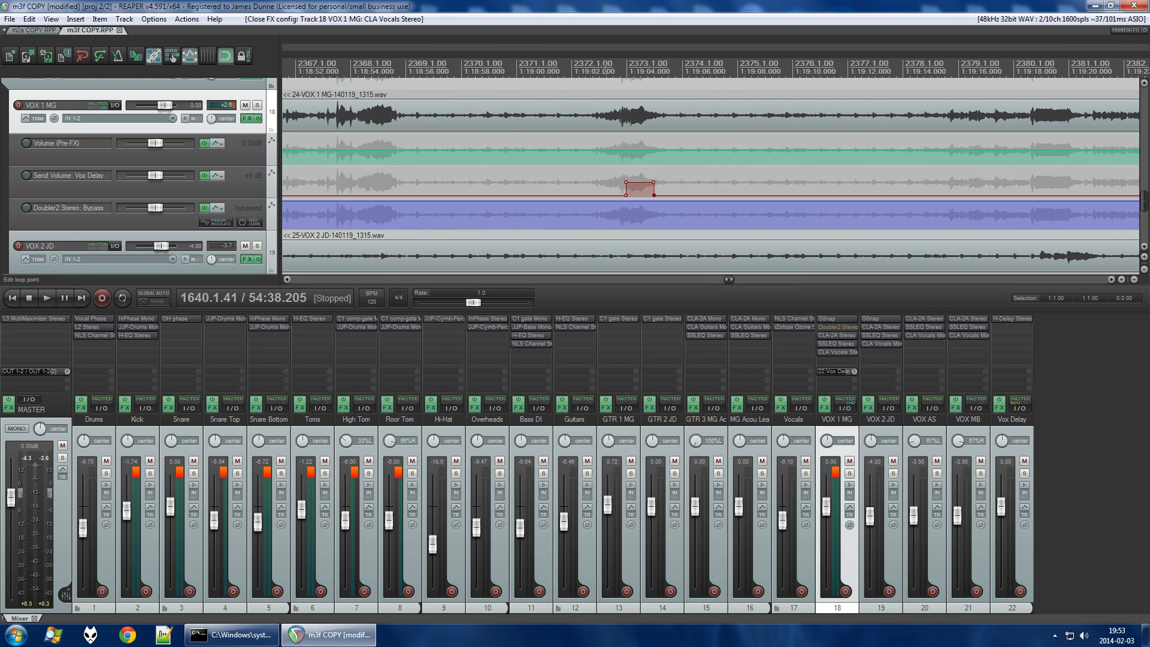
click(593, 70)
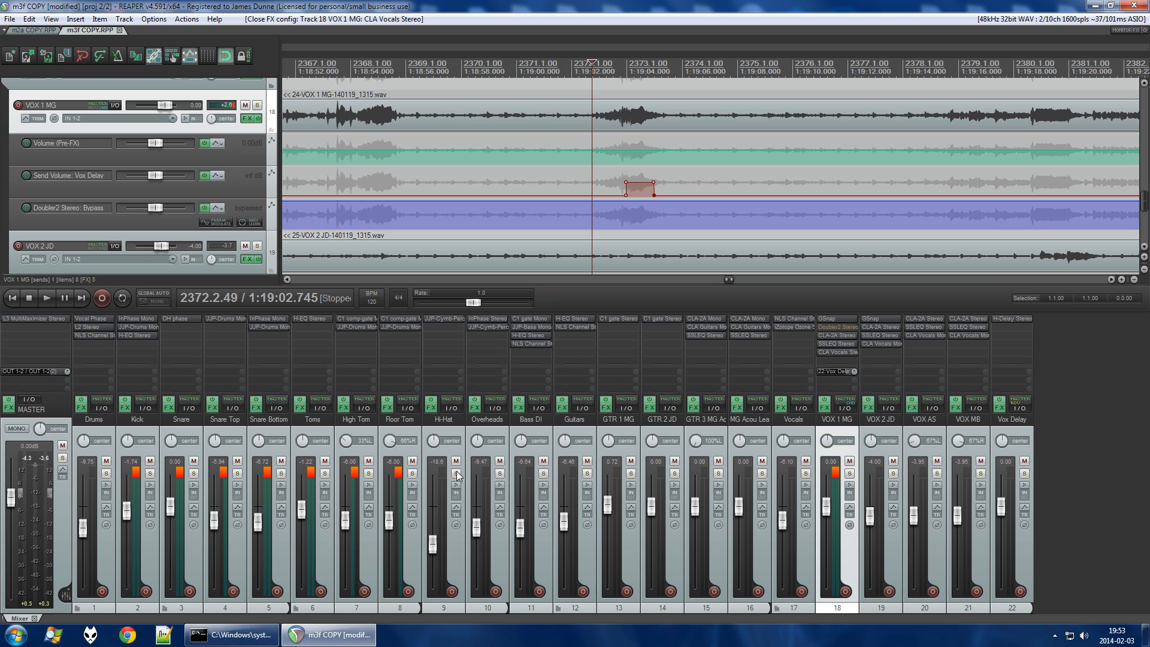
key(space)
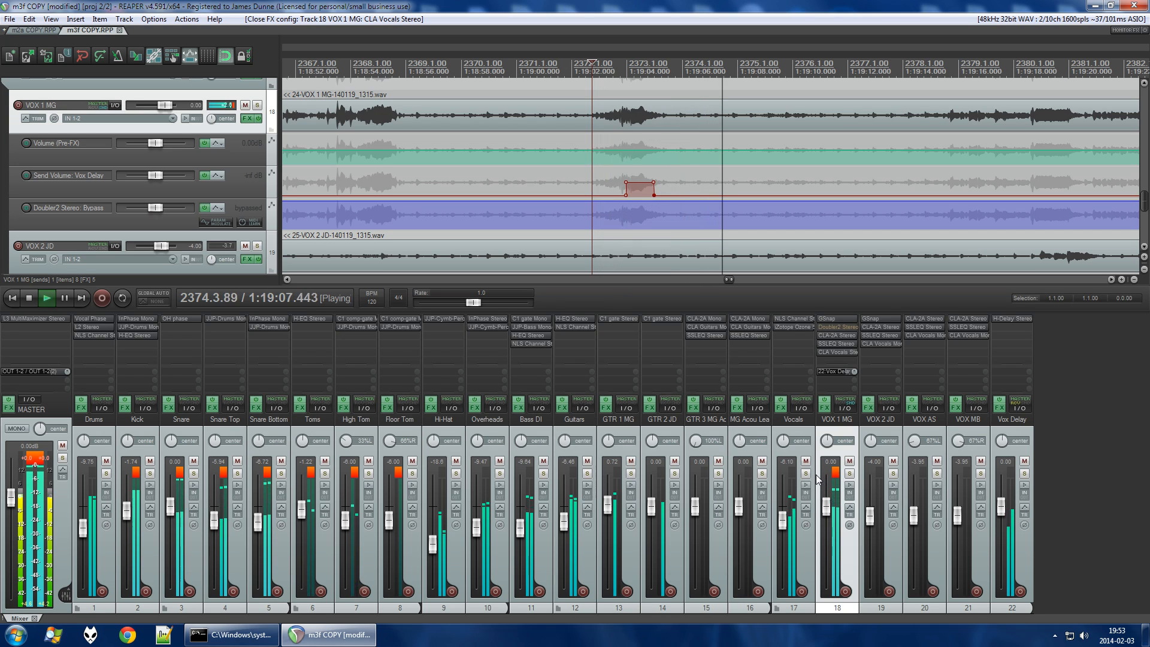
key(space)
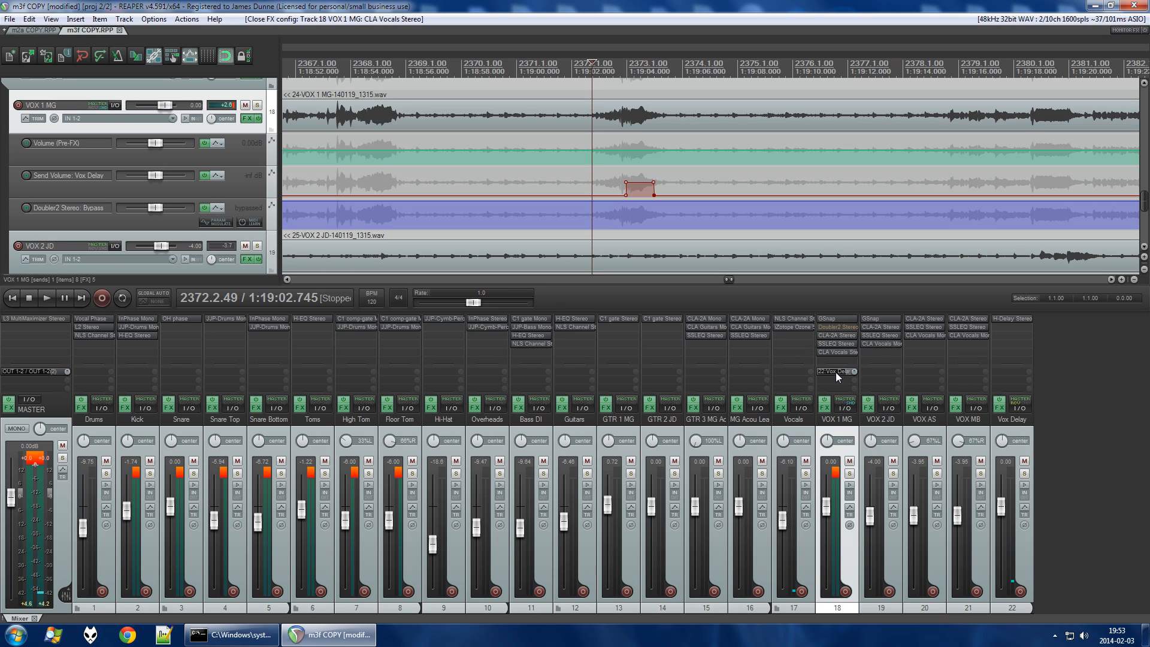
Solo the Vox Delay track and play from about 1:19:03.5, just before the send automation on VOX 1 MG in Crawling.
click(1029, 562)
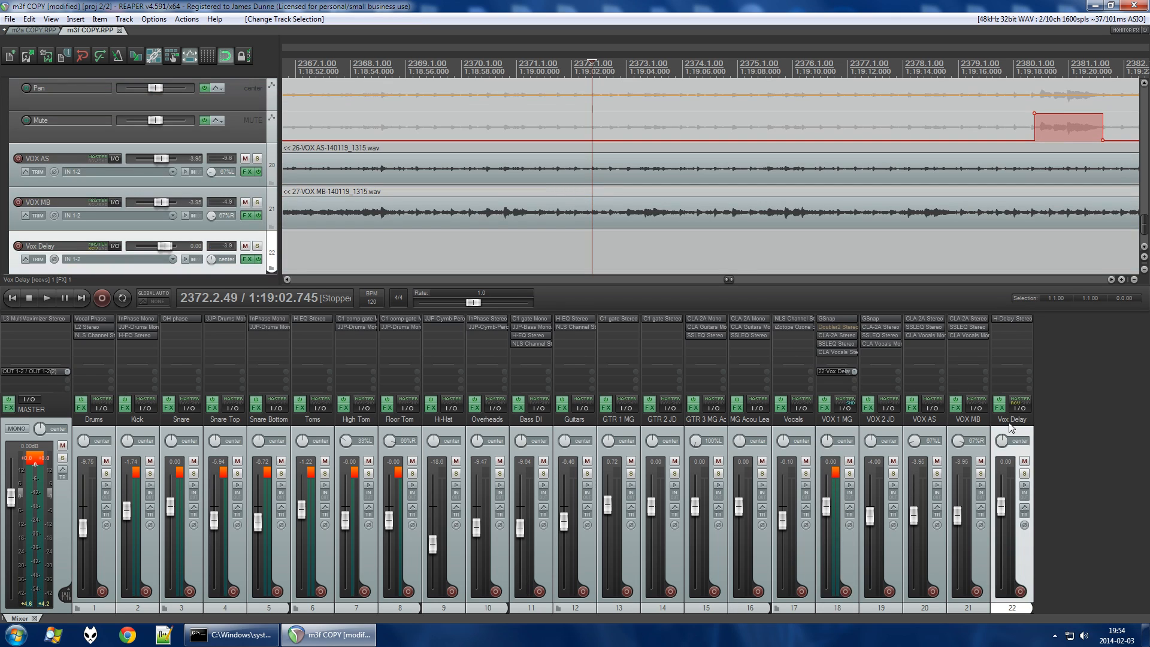
click(1024, 474)
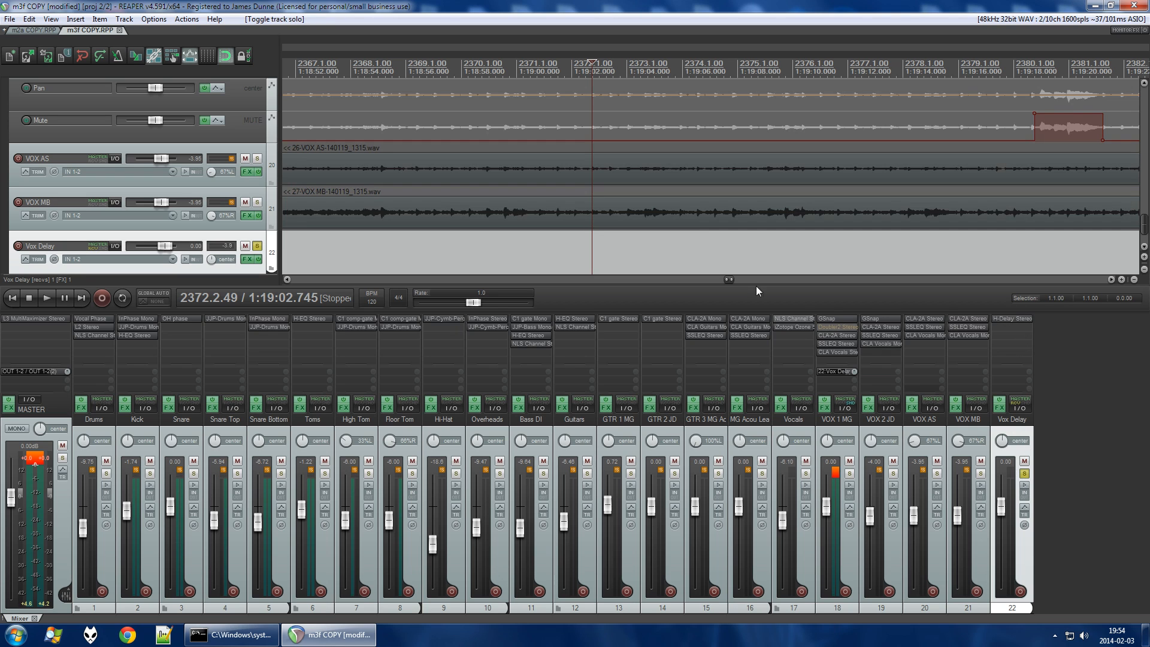
scroll(479, 212, down, 5)
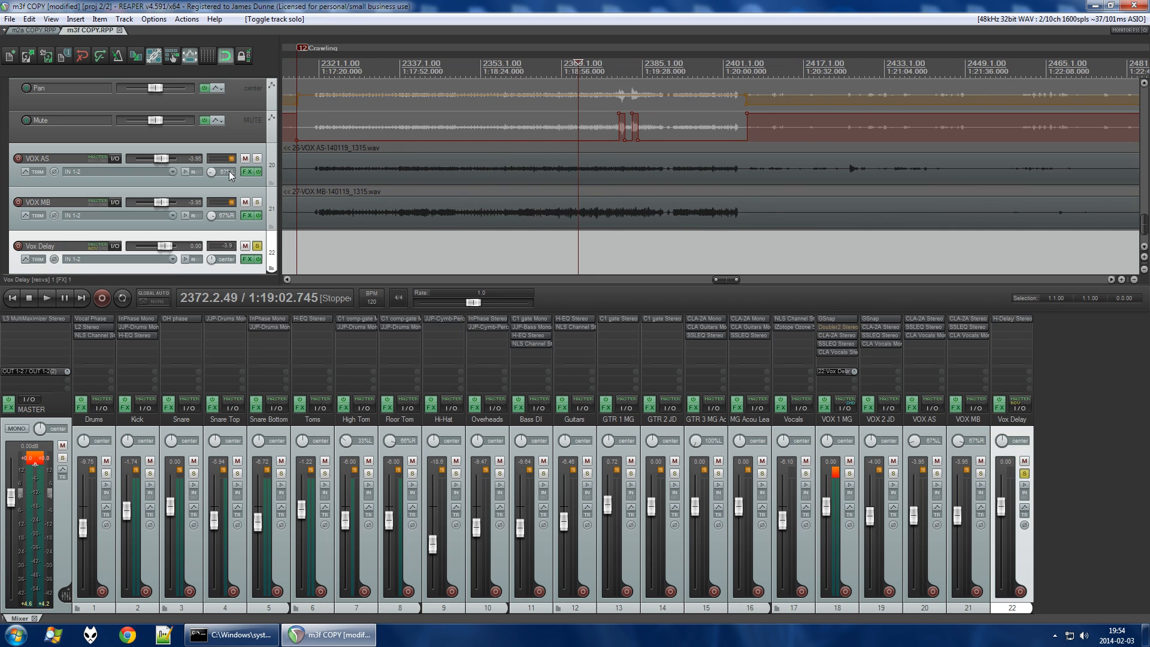
scroll(272, 161, up, 3)
click(272, 183)
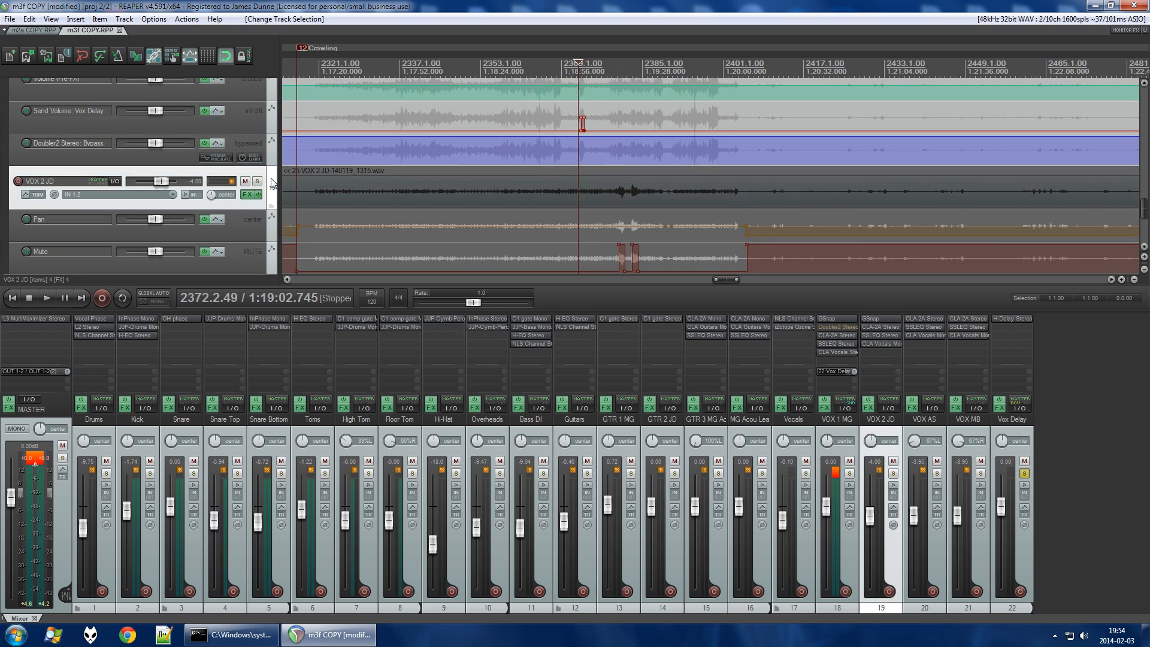
scroll(273, 183, up, 2)
click(273, 137)
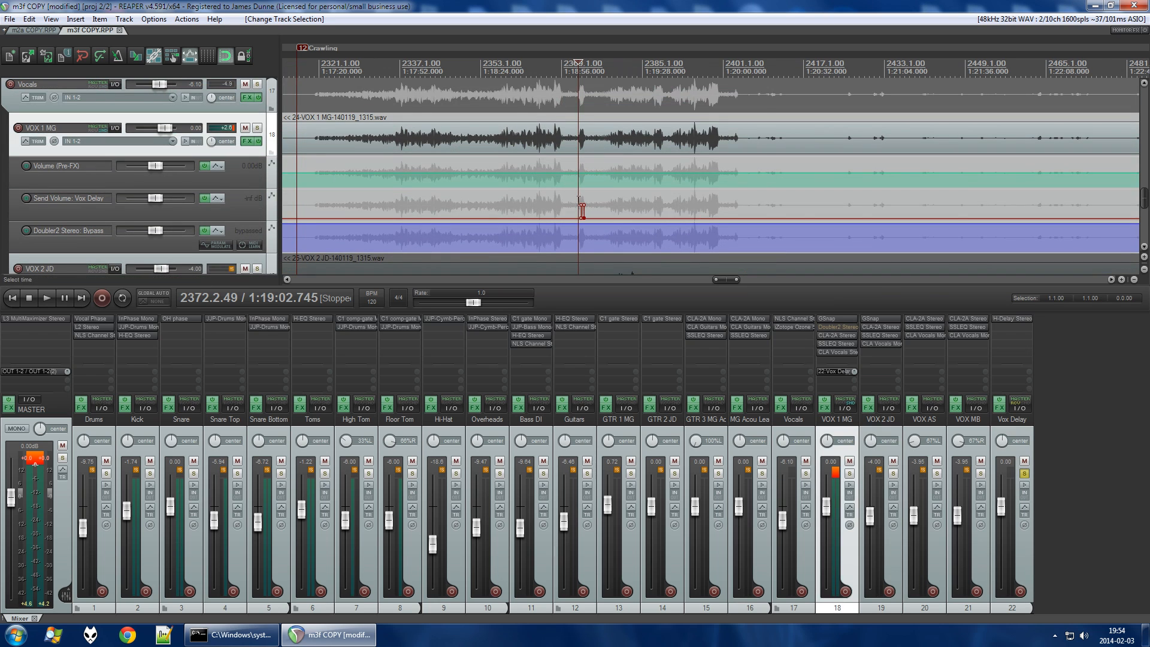
scroll(586, 211, up, 6)
click(493, 86)
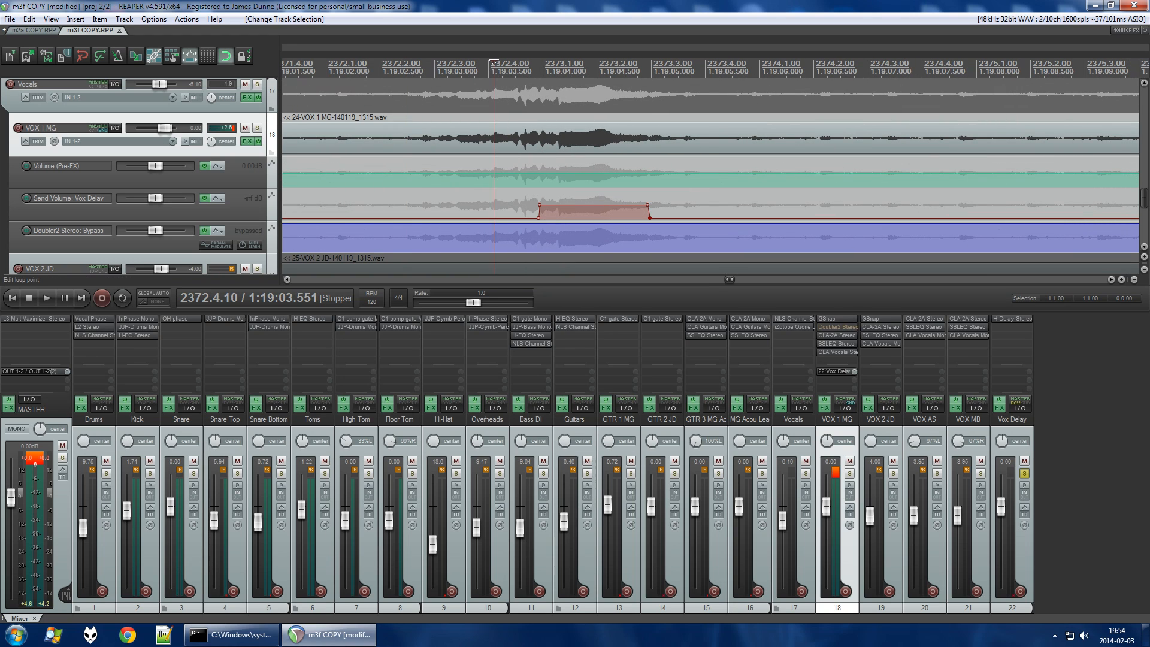
key(space)
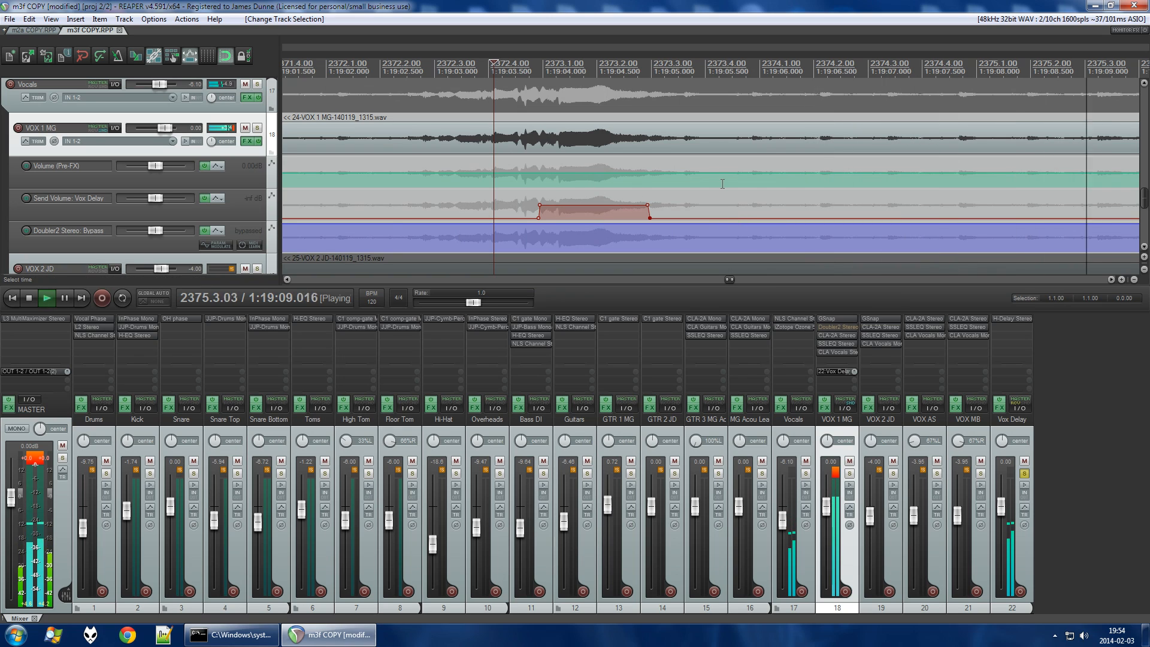
Stop playback and open H-Delay on the Vox Delay track to view its feedback setting.
key(space)
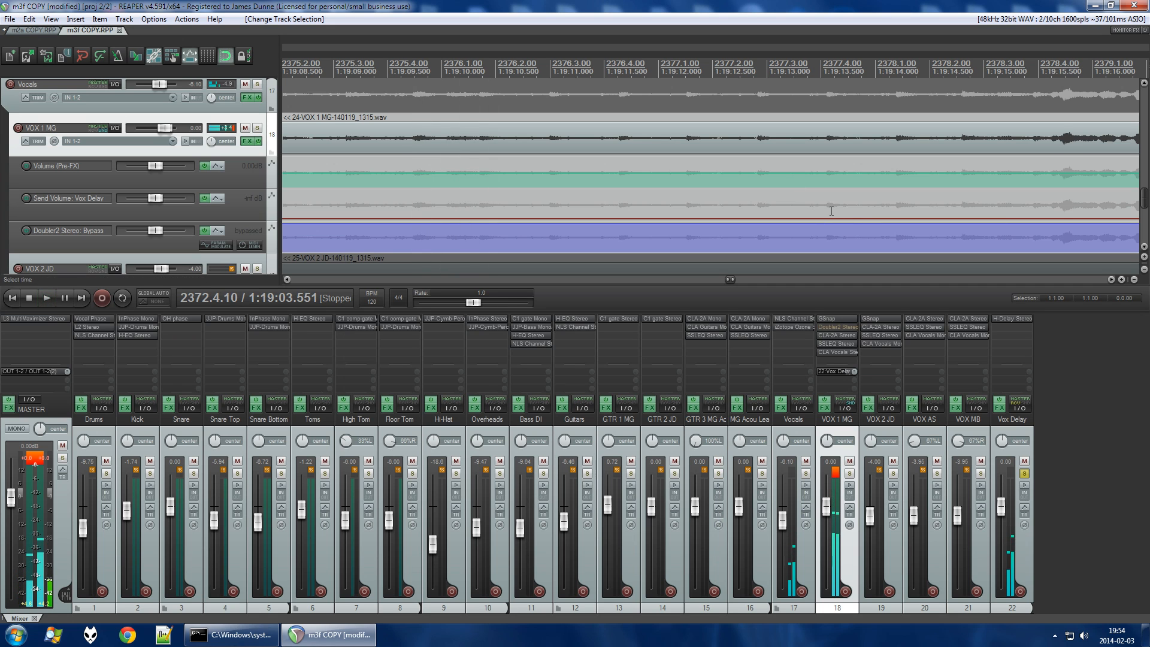
scroll(827, 197, down, 4)
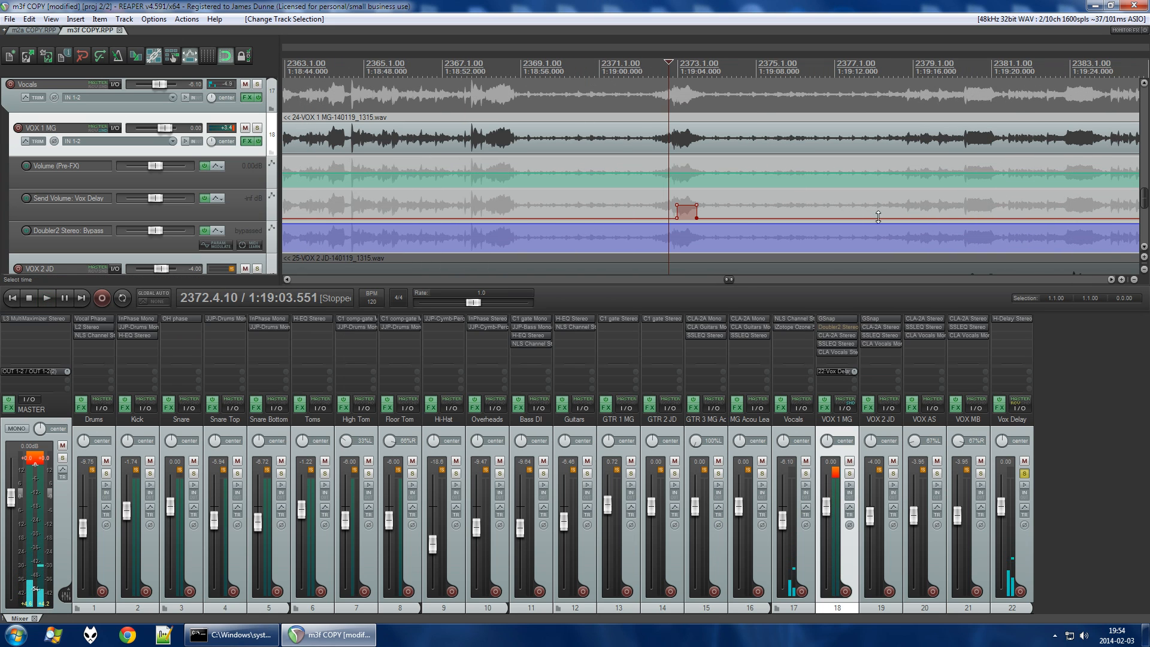
click(1011, 318)
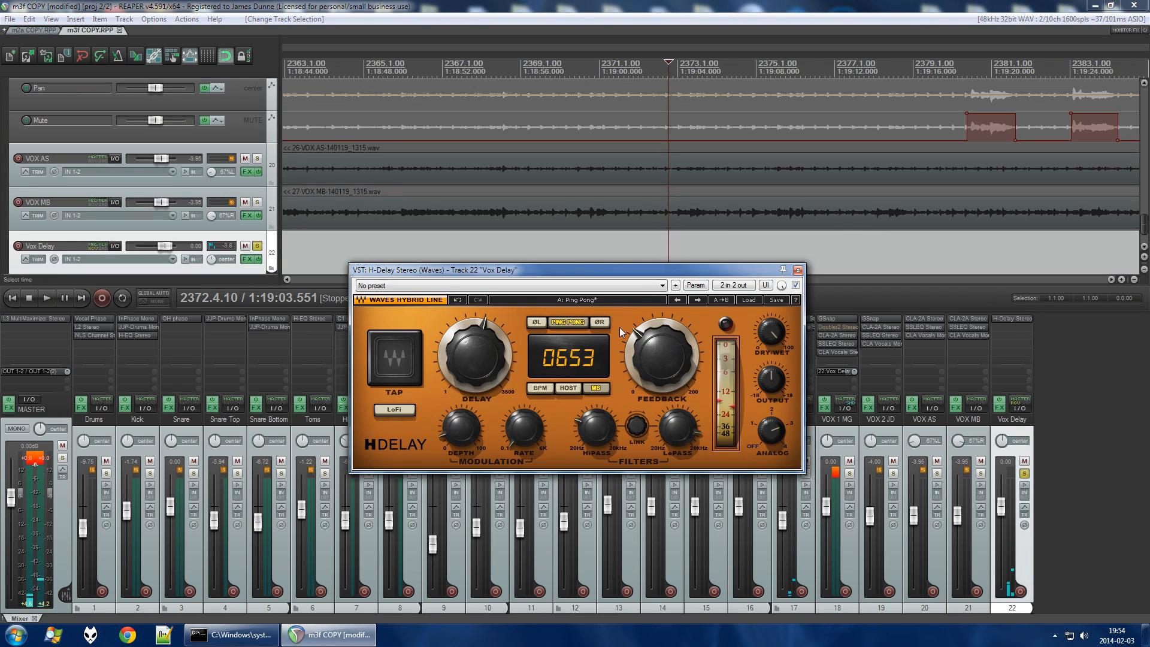
click(661, 347)
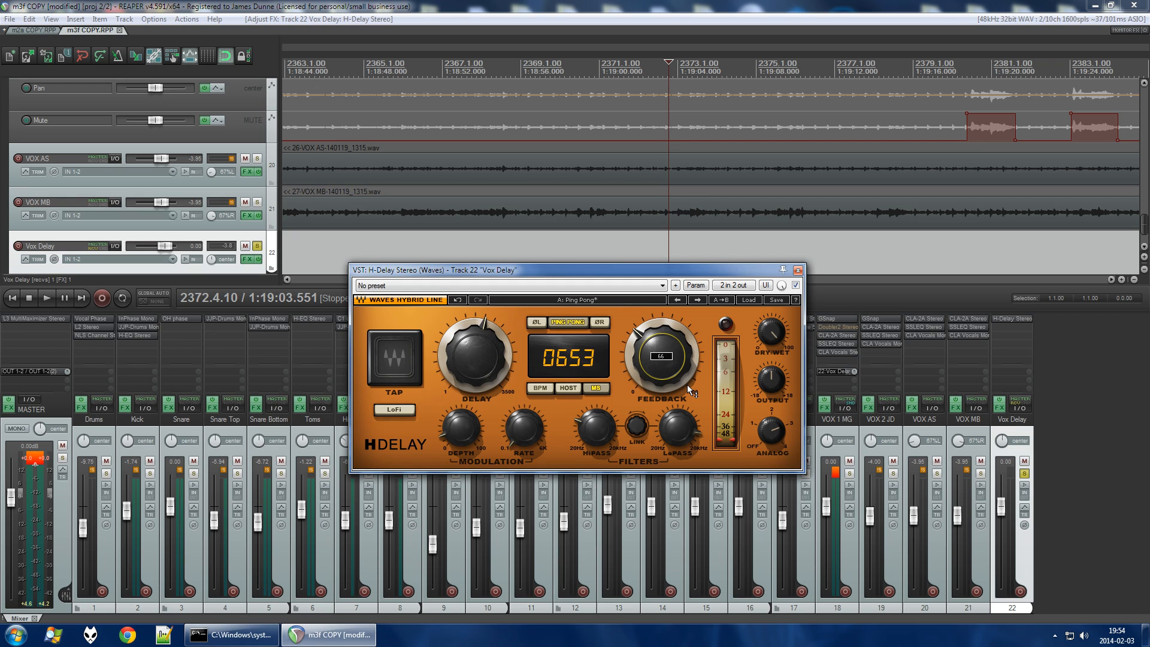
Play the soloed Vox Delay while raising the H-Delay feedback and returning it to about 66, and stop playback.
key(space)
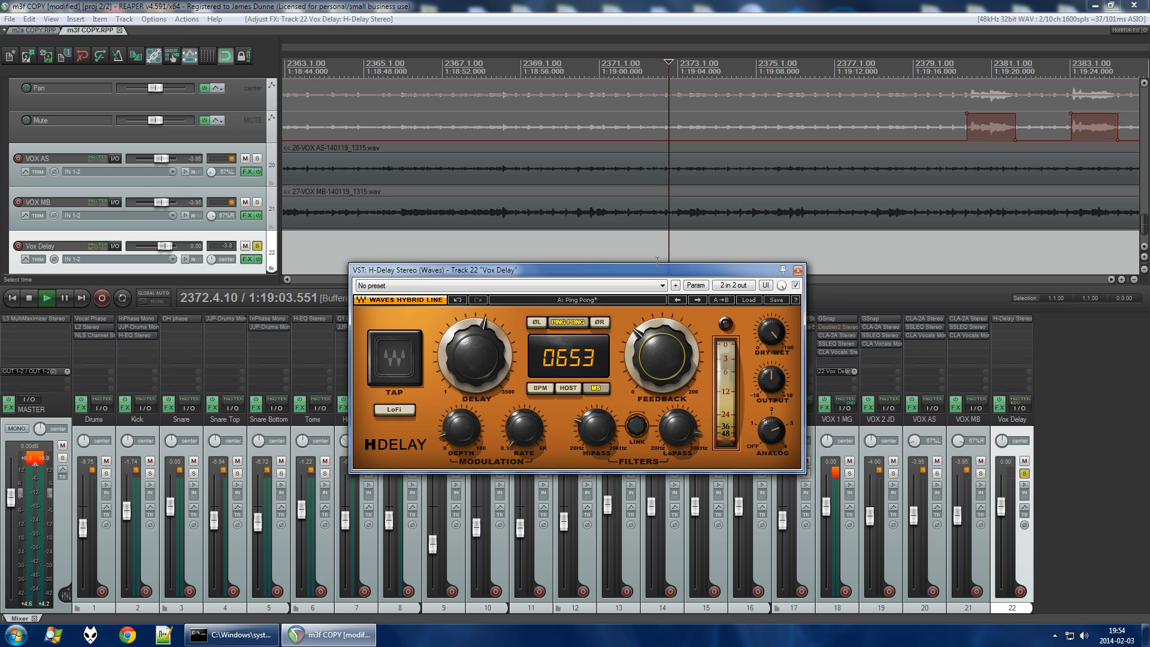
mouse_move(662, 358)
mouse_down()
mouse_move(662, 371)
mouse_move(662, 357)
mouse_up()
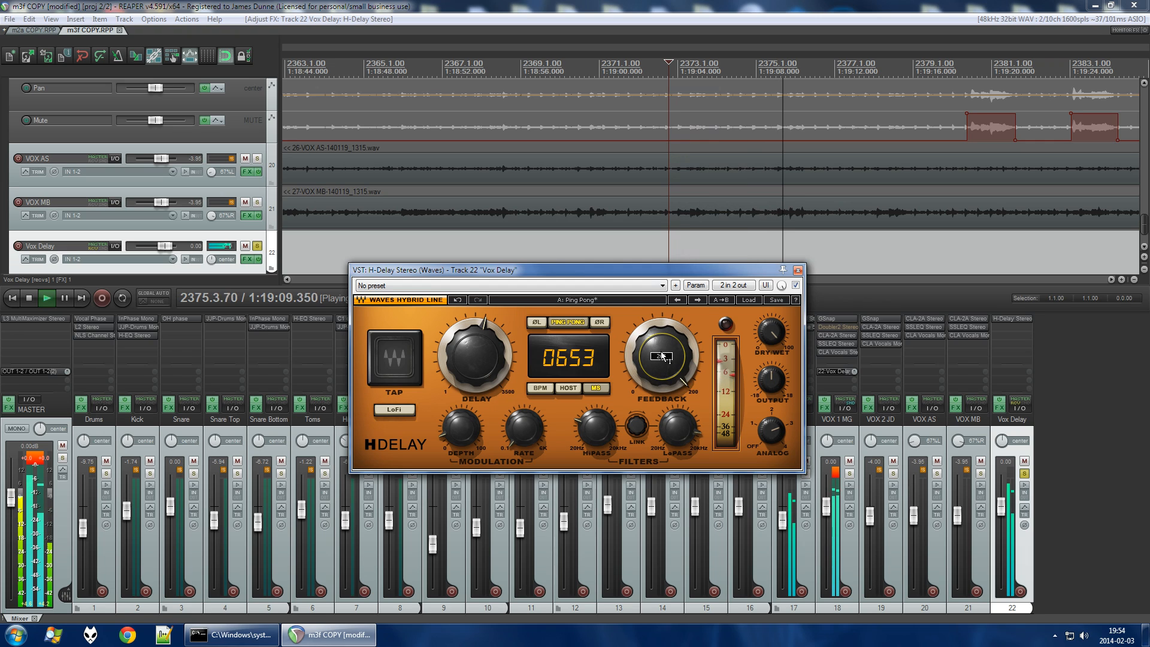
drag(662, 356, 662, 425)
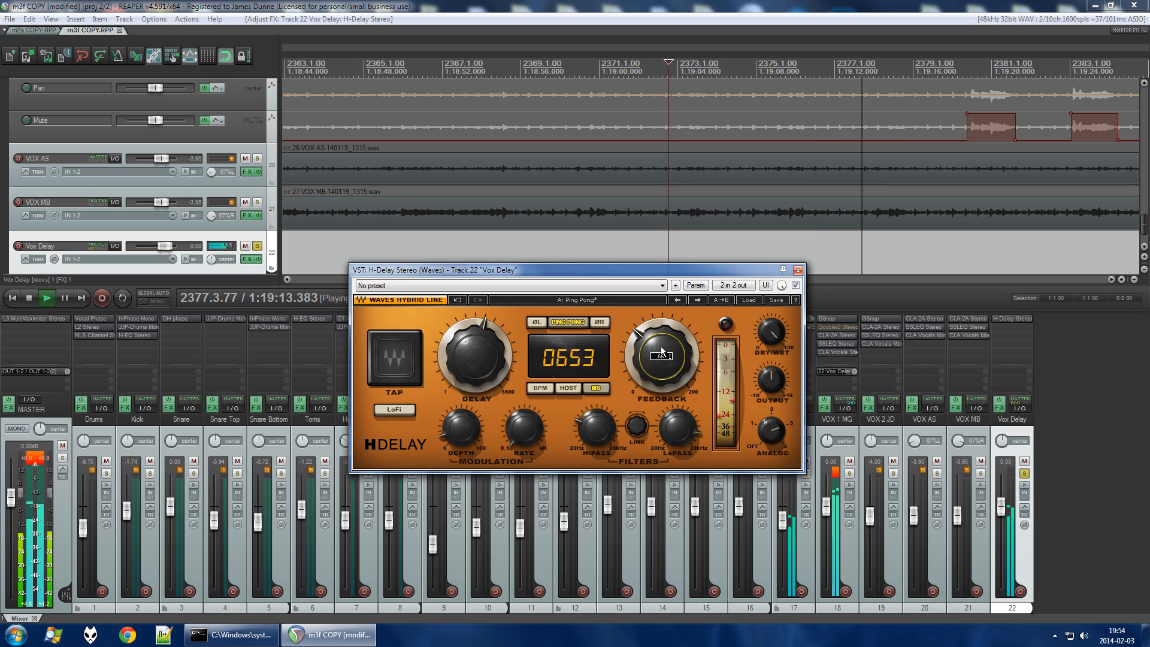
key(space)
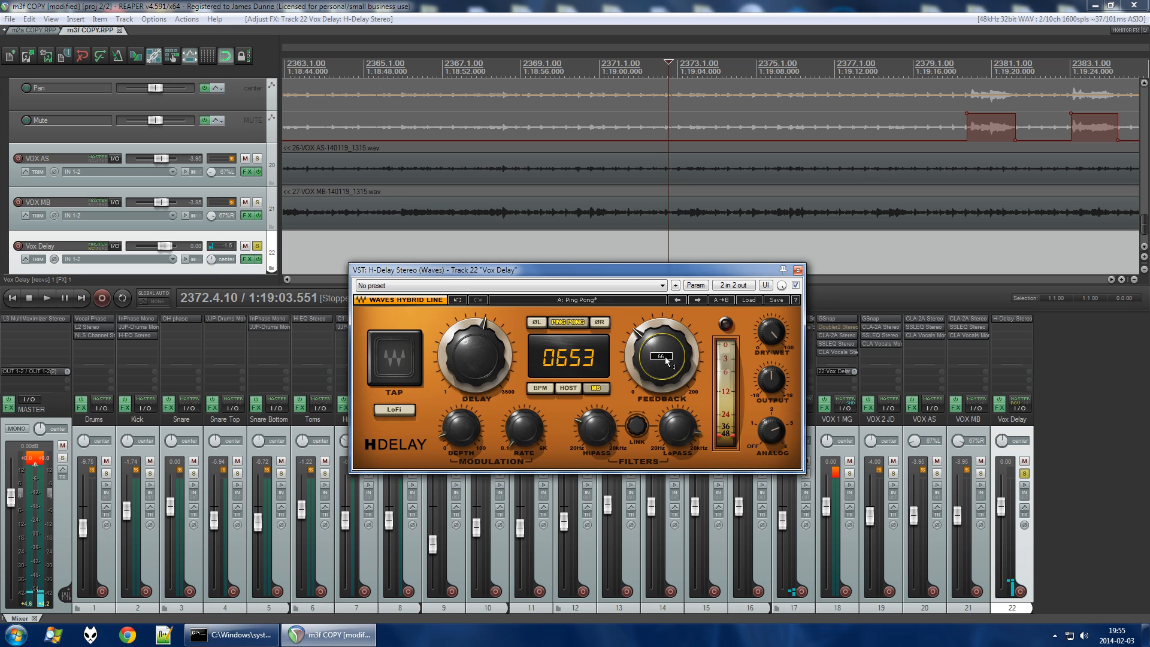
Set the H-Delay feedback to 100, play the soloed delay from about 1:19:03.5, and stop playback.
drag(667, 372, 666, 350)
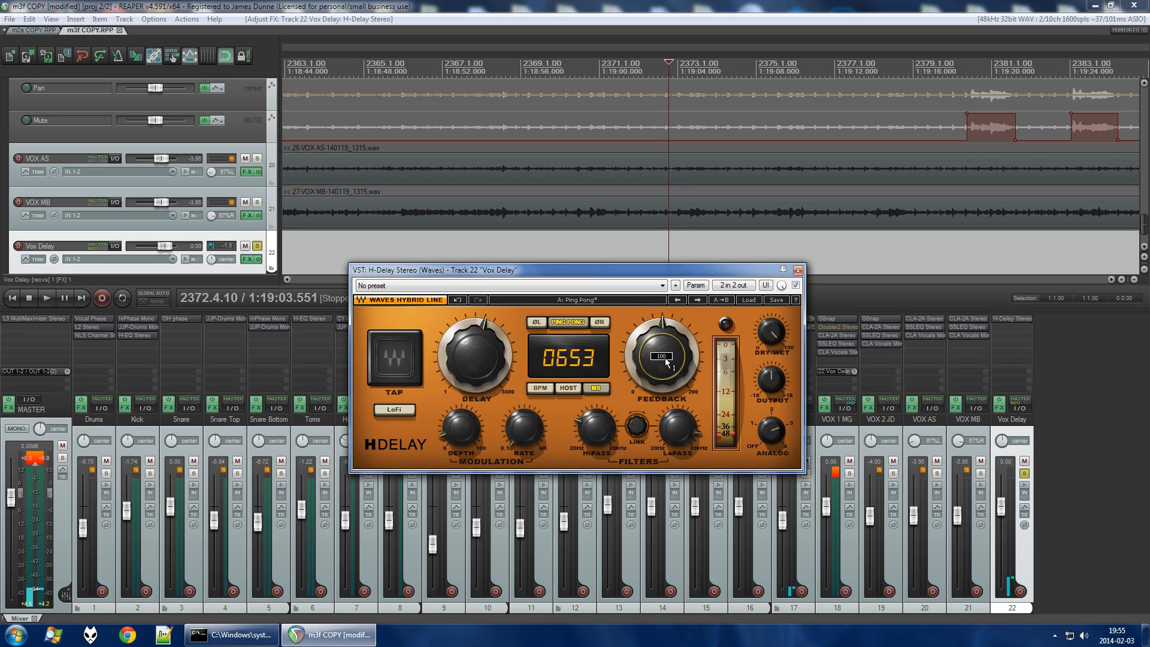
key(space)
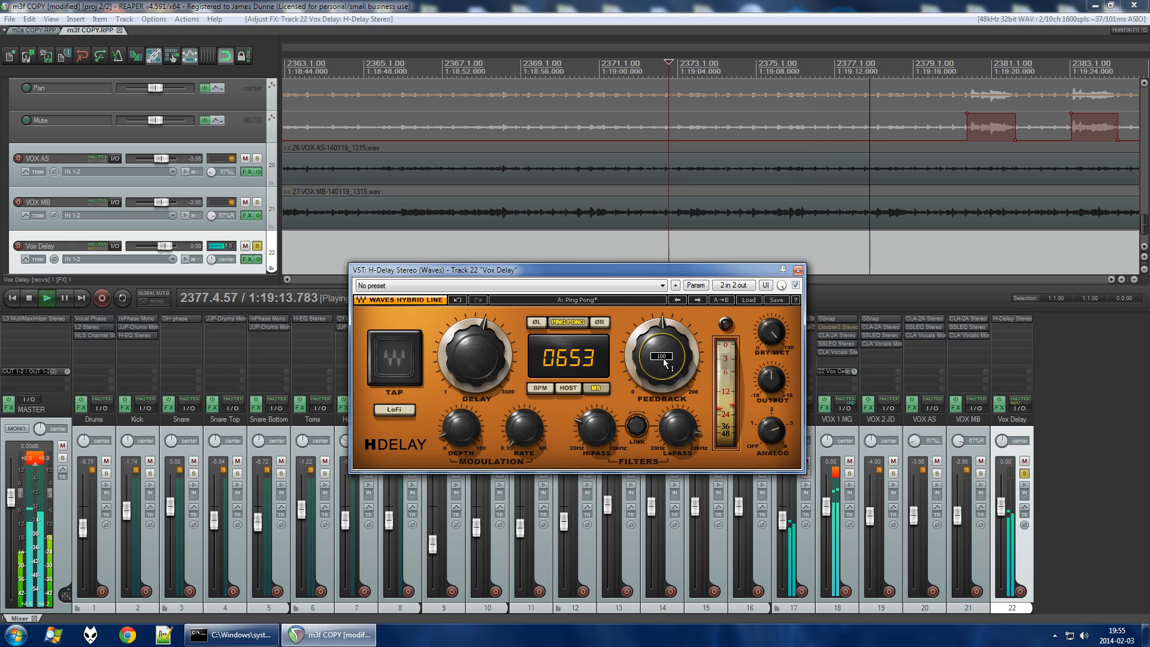
key(space)
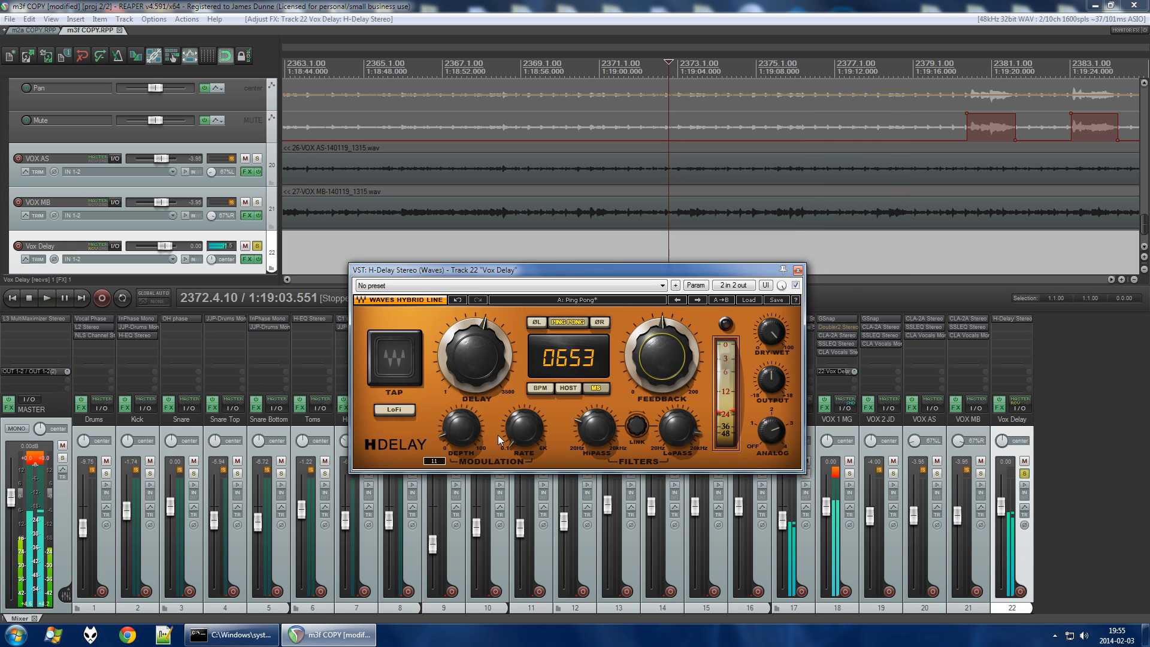
Turn the H-Delay feedback down to its minimum and bring it back up to its earlier setting.
drag(662, 335, 662, 349)
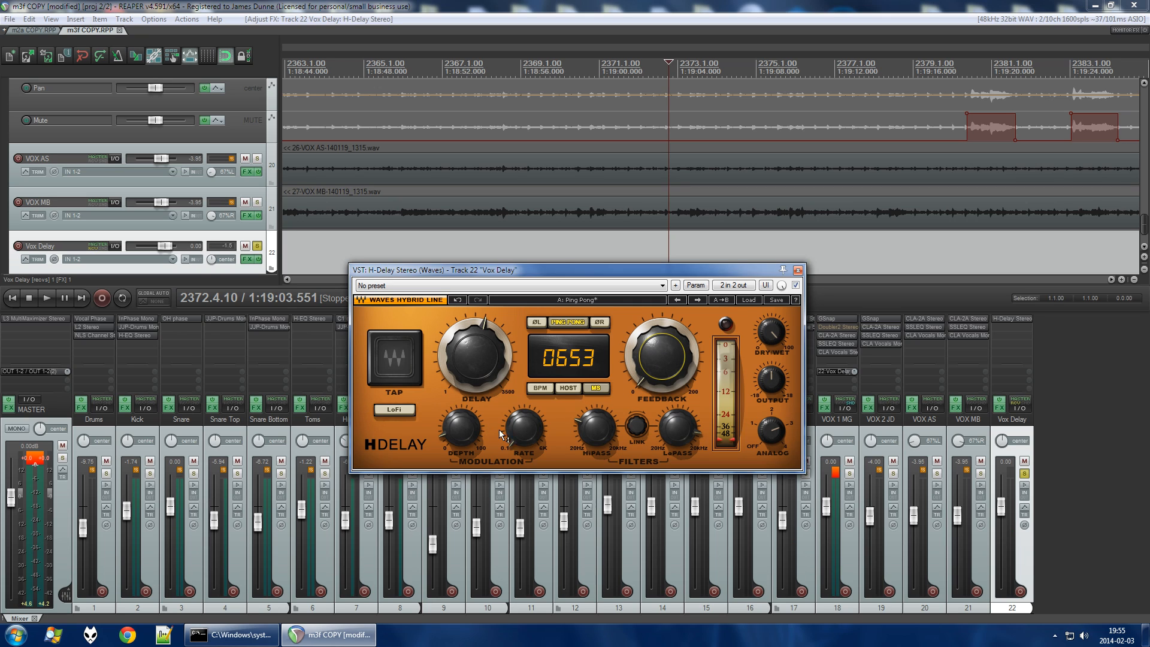
drag(658, 376, 659, 361)
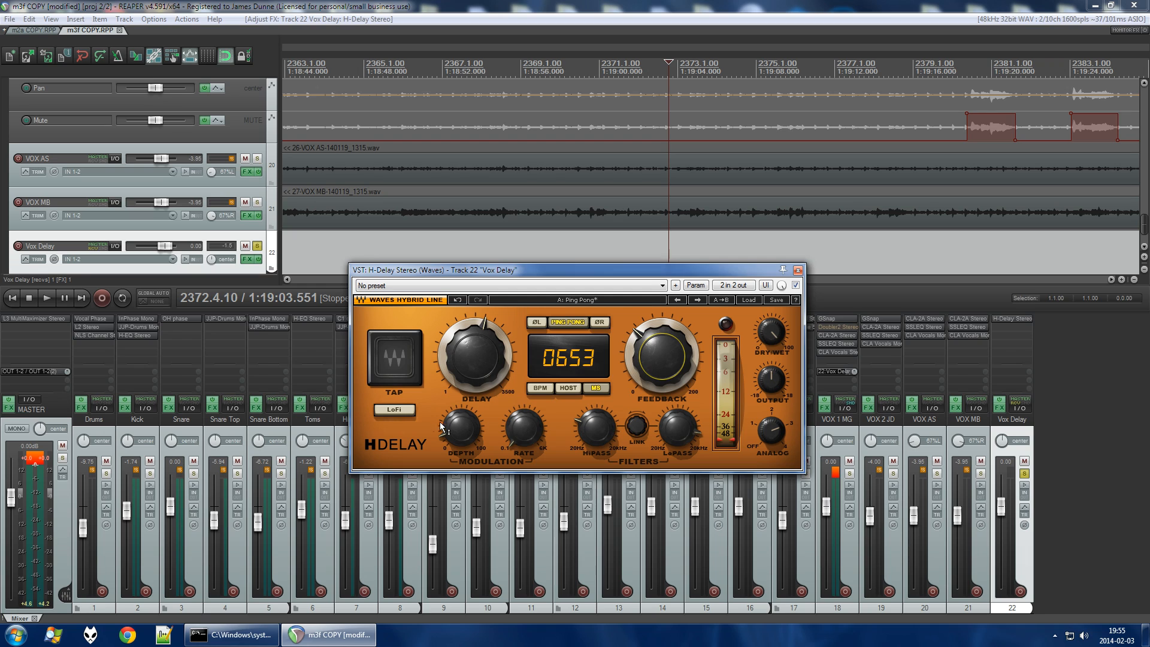
click(401, 410)
mouse_move(658, 357)
Play the soloed delay while changing the H-Delay time to 620 ms and nudging the feedback, and stop playback.
key(space)
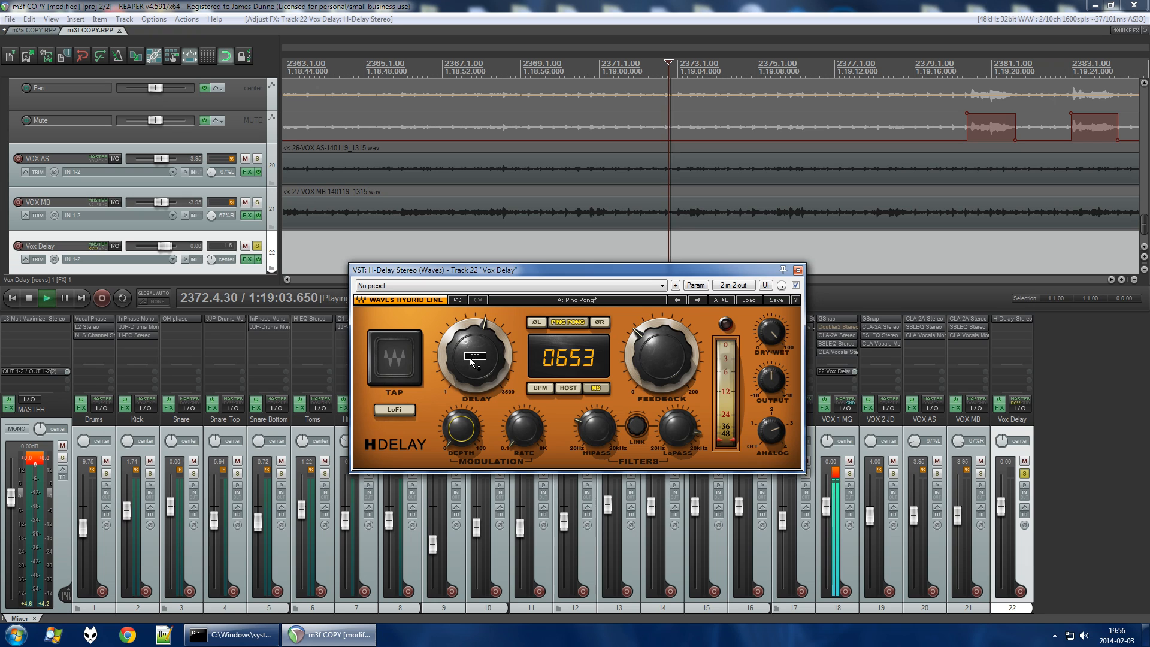
mouse_move(473, 363)
mouse_down()
mouse_move(474, 317)
mouse_move(474, 357)
mouse_up()
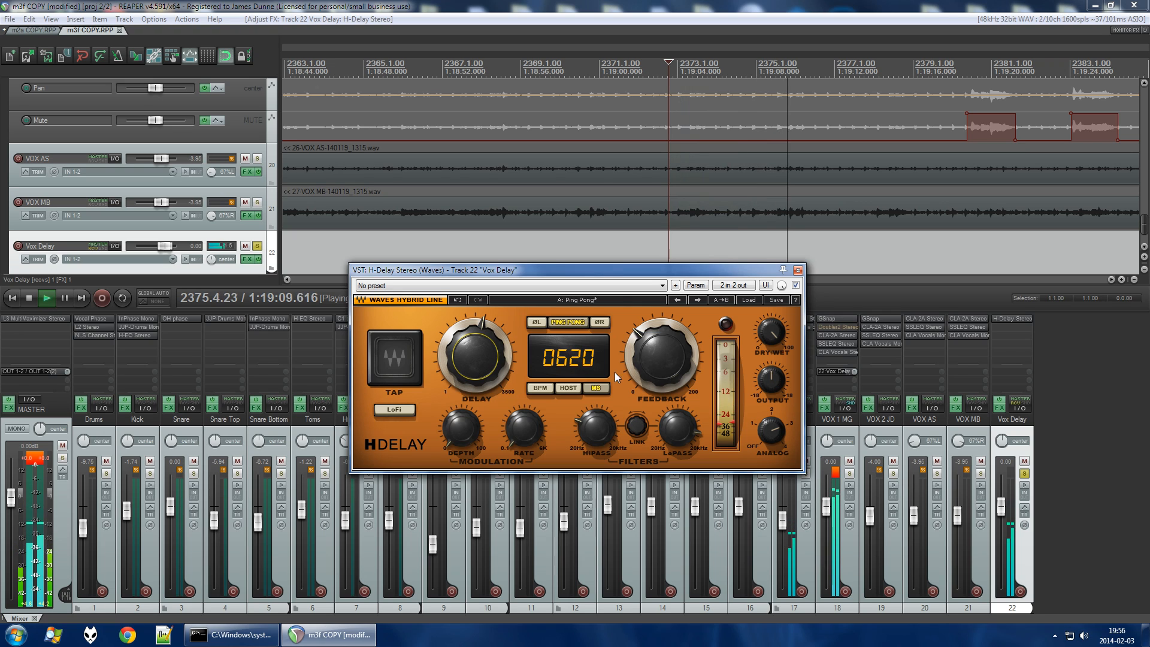
drag(662, 356, 657, 356)
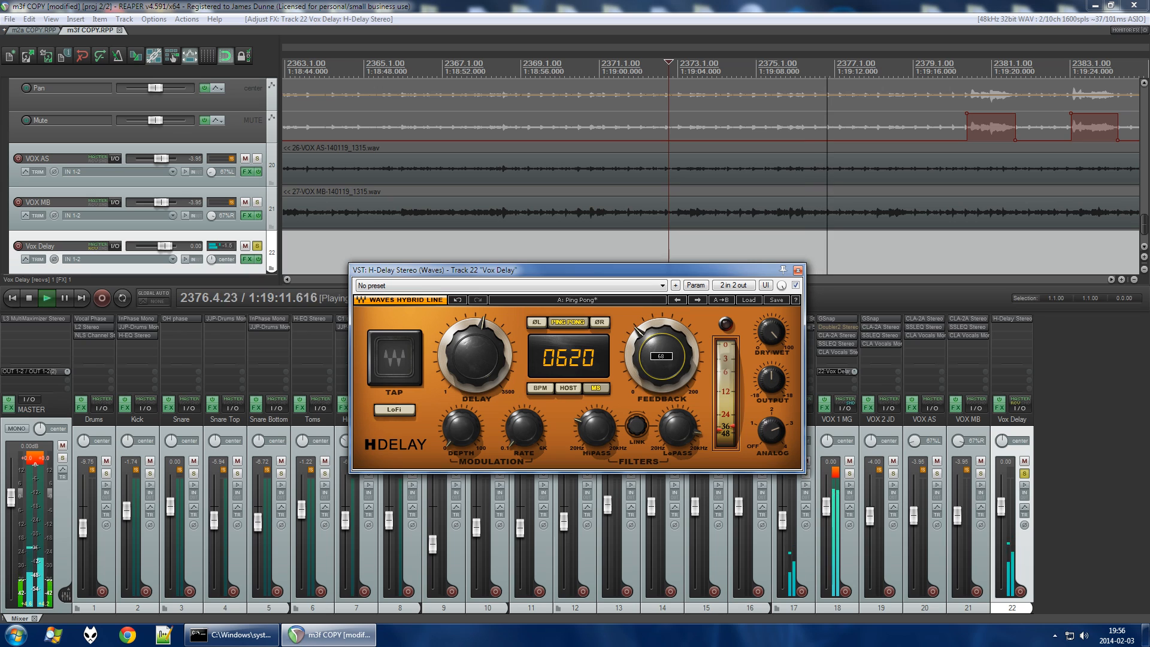
key(space)
Drop the H-Delay feedback to 0, raise it again to its usual setting, and close the plugin window.
alt+click(657, 355)
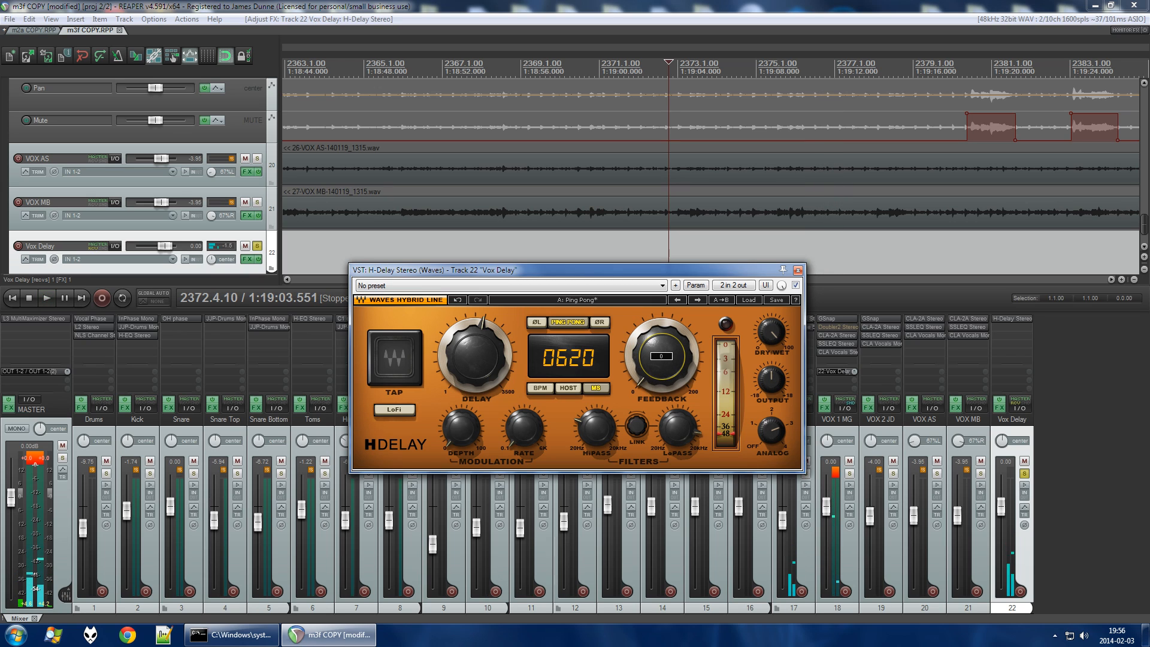
drag(658, 374, 658, 348)
click(797, 273)
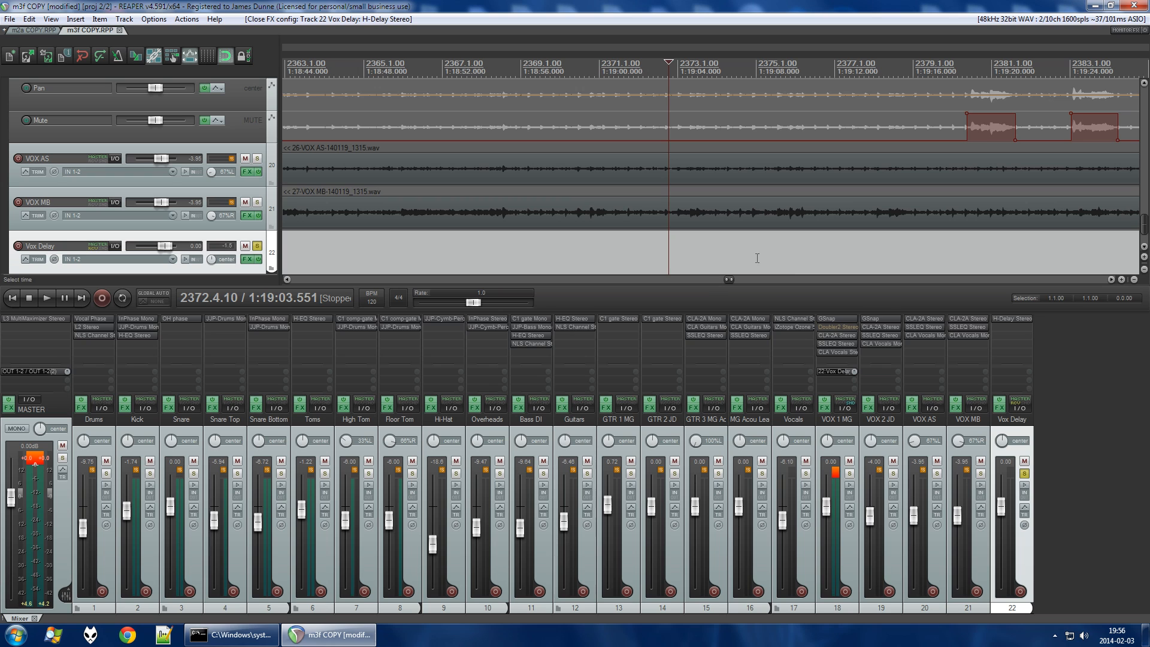
scroll(673, 226, down, 2)
scroll(702, 236, up, 2)
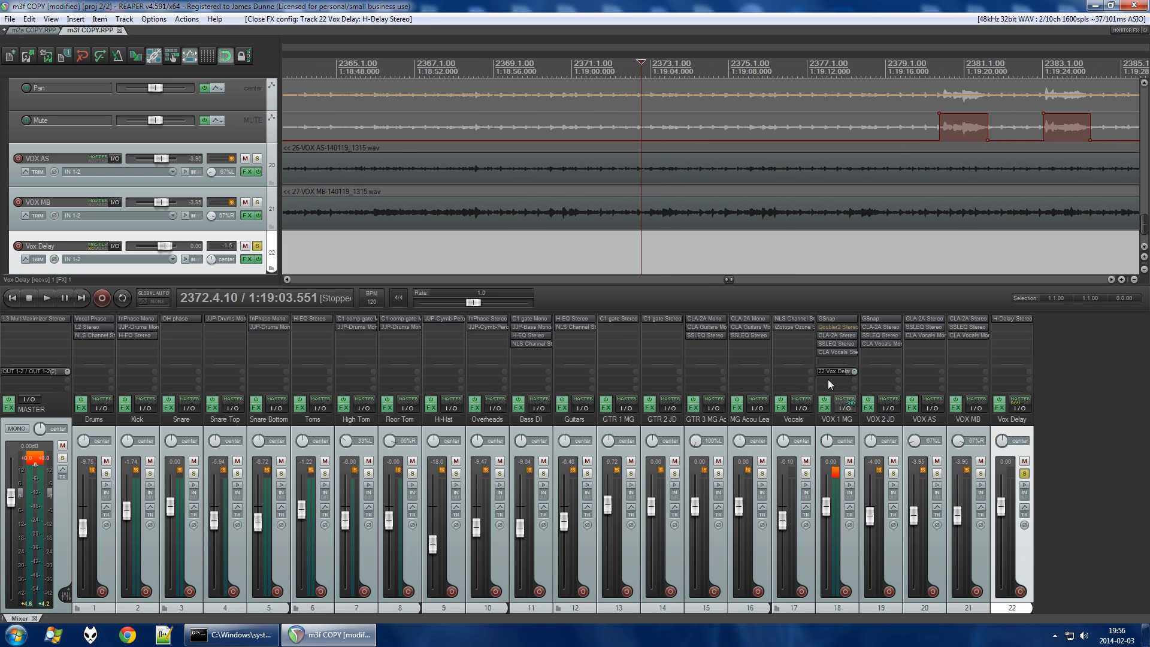
Set the H-Delay time on the Vox Delay track to 660 ms and close the plugin window.
click(1018, 318)
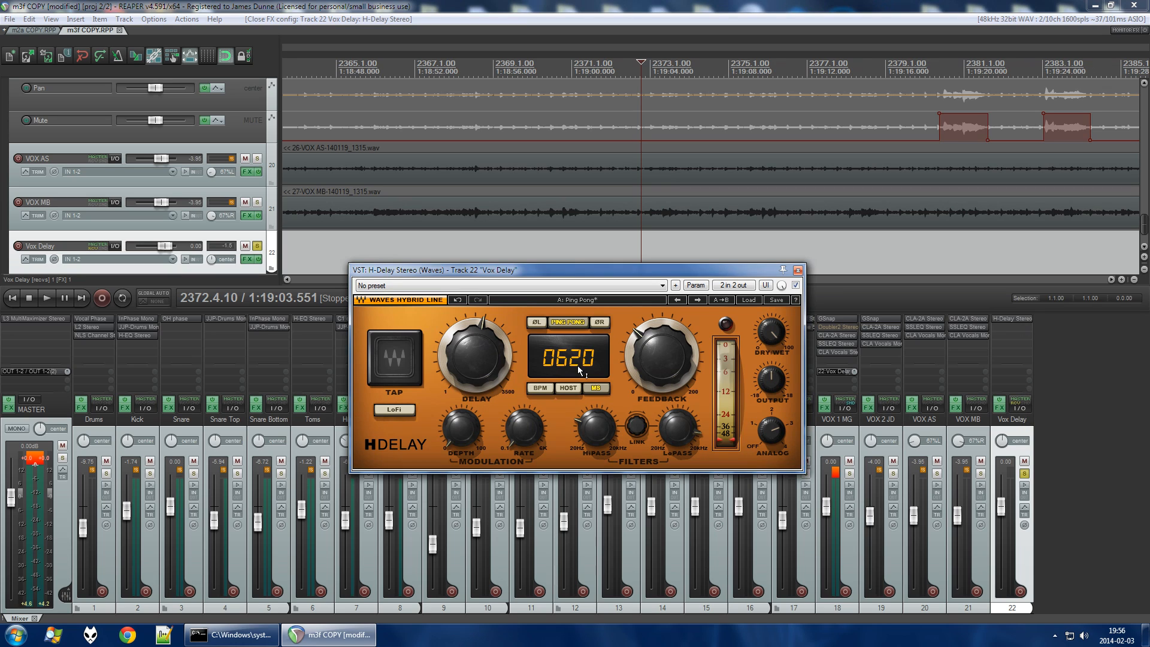
scroll(579, 368, up, 5)
scroll(566, 367, down, 1)
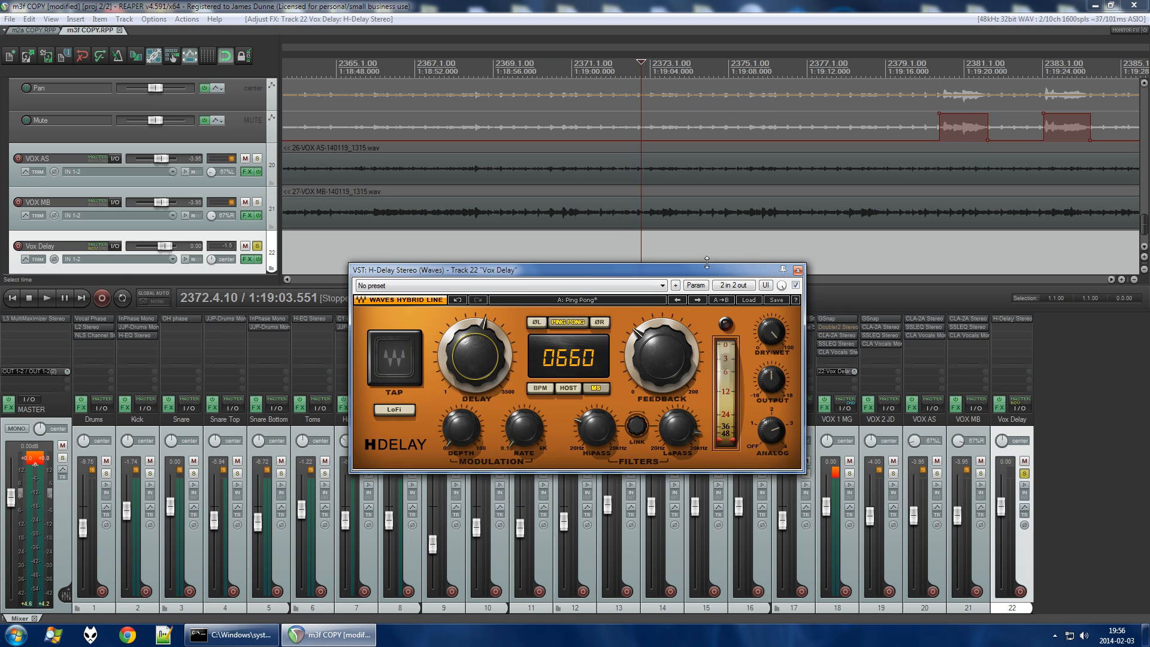
click(798, 271)
Examine the mute automation of the VOX 2 JD track in Crawling, around 1:19:20.
scroll(707, 206, down, 5)
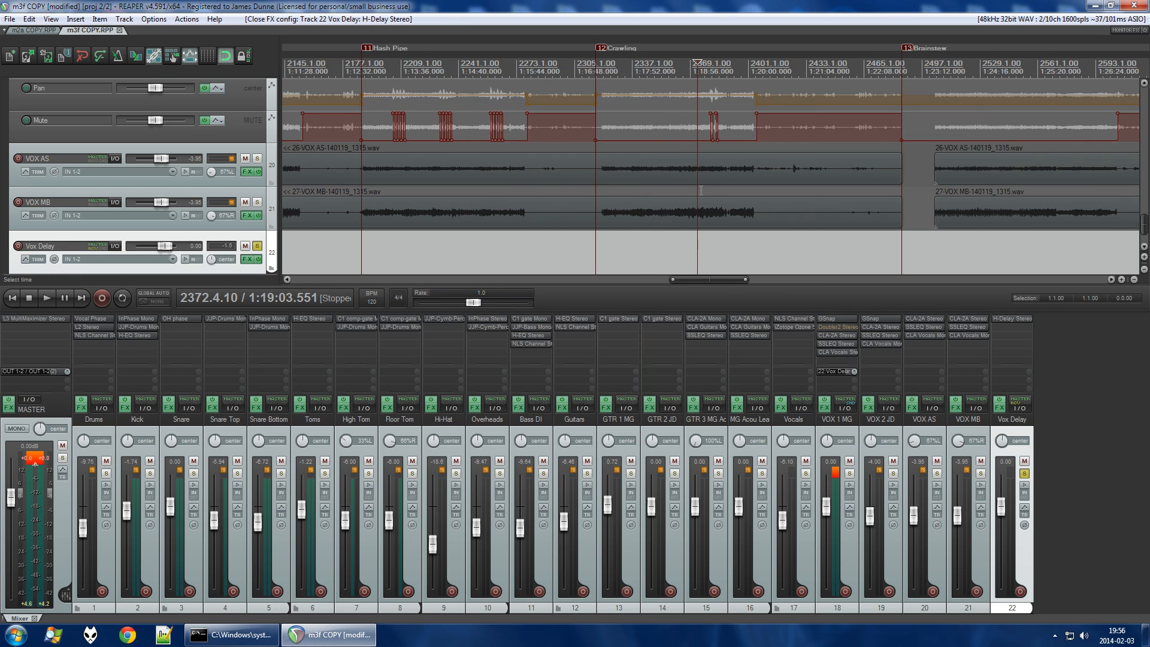
scroll(706, 200, right, 3)
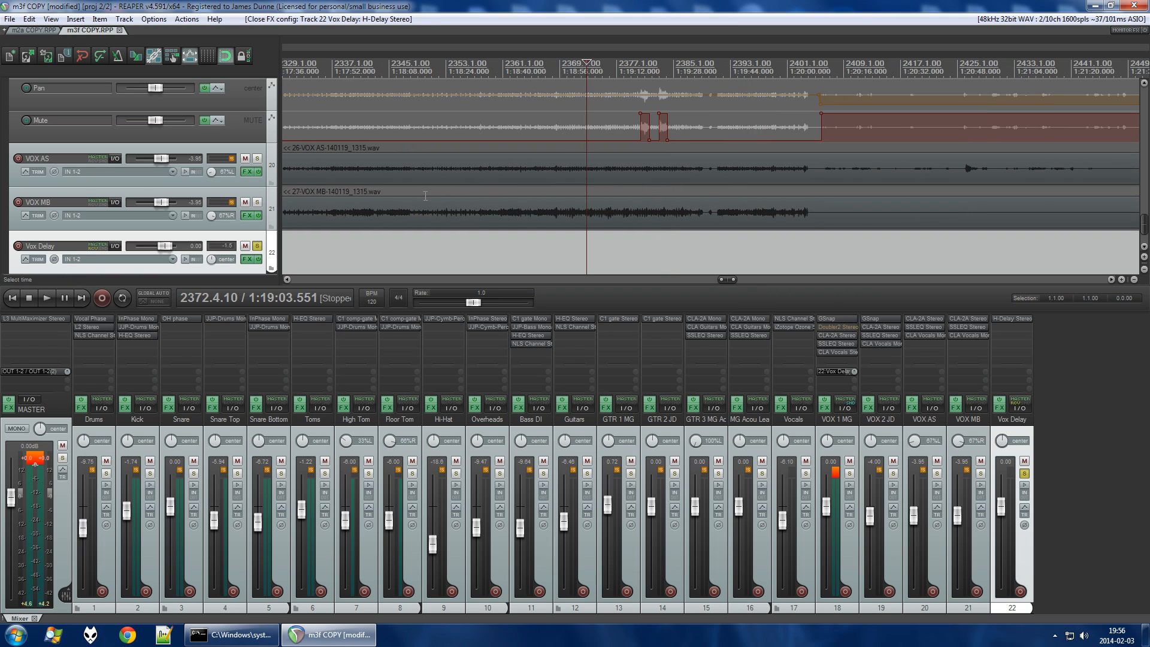
scroll(621, 175, up, 2)
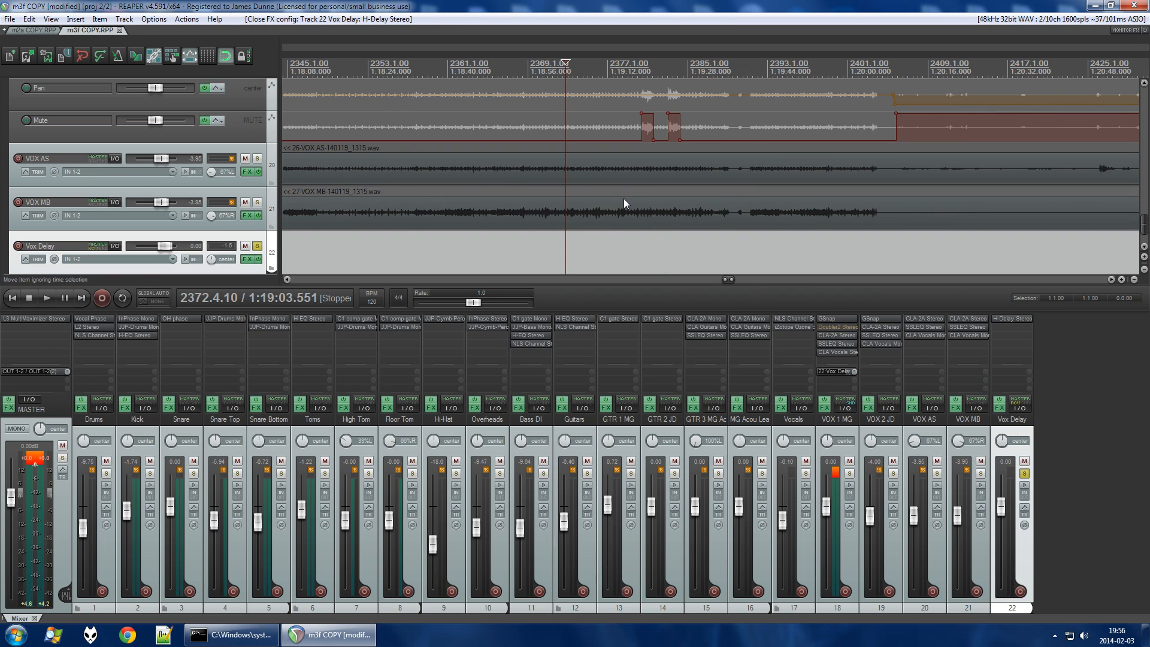
scroll(539, 172, down, 2)
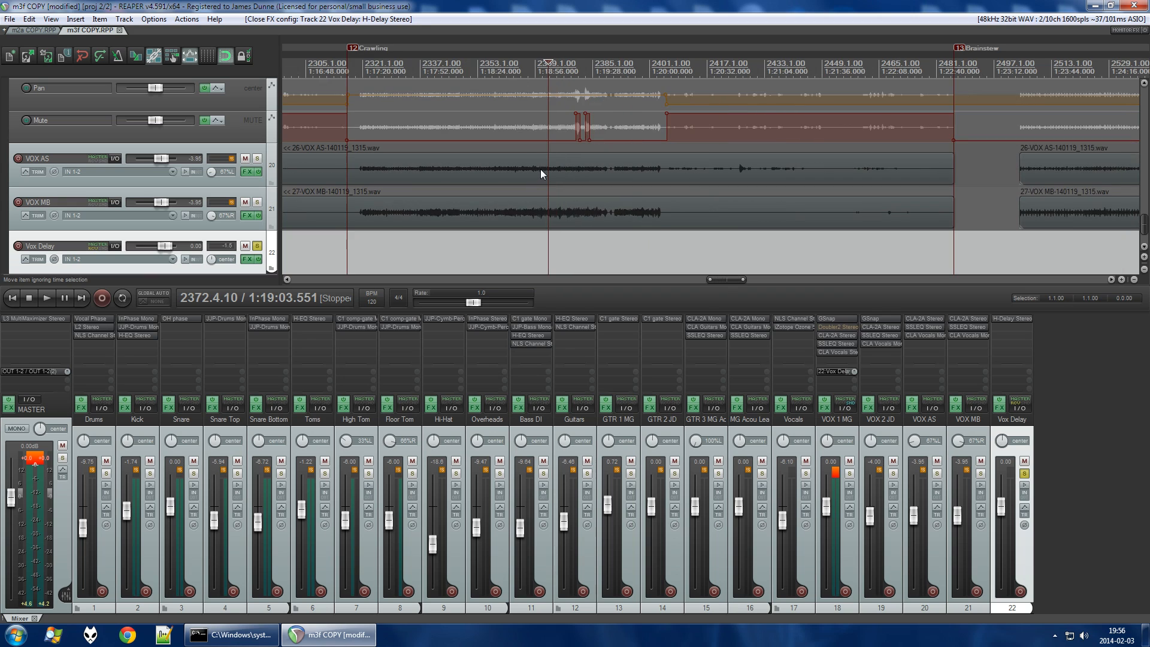
scroll(265, 130, up, 3)
click(275, 178)
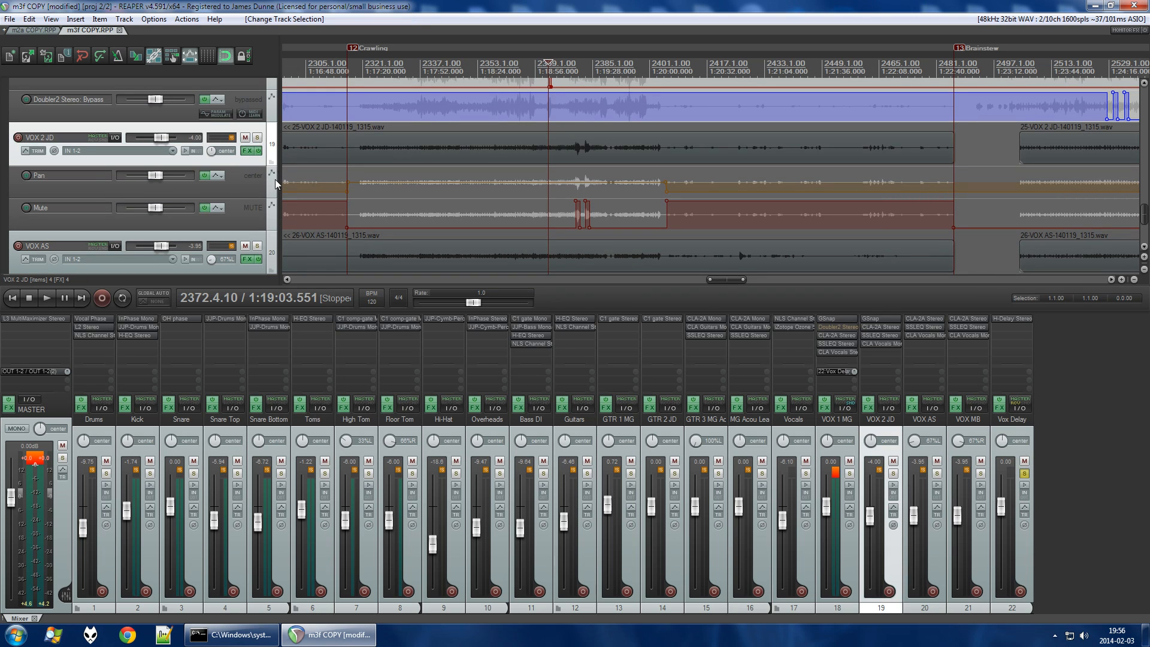
click(273, 219)
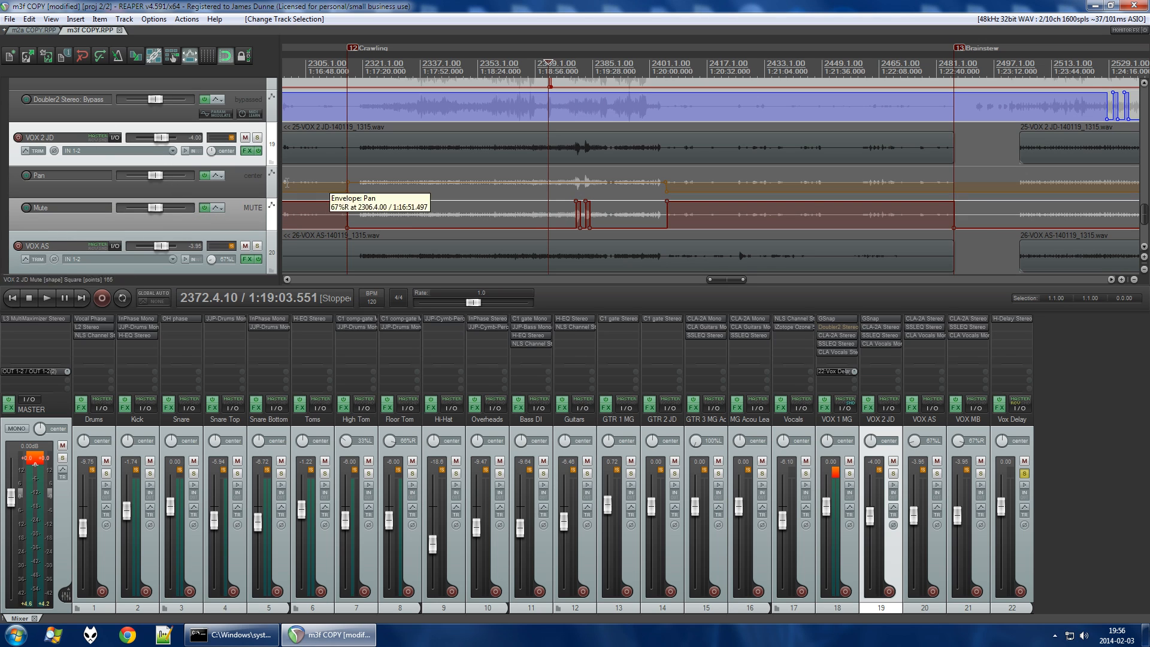
scroll(577, 217, up, 6)
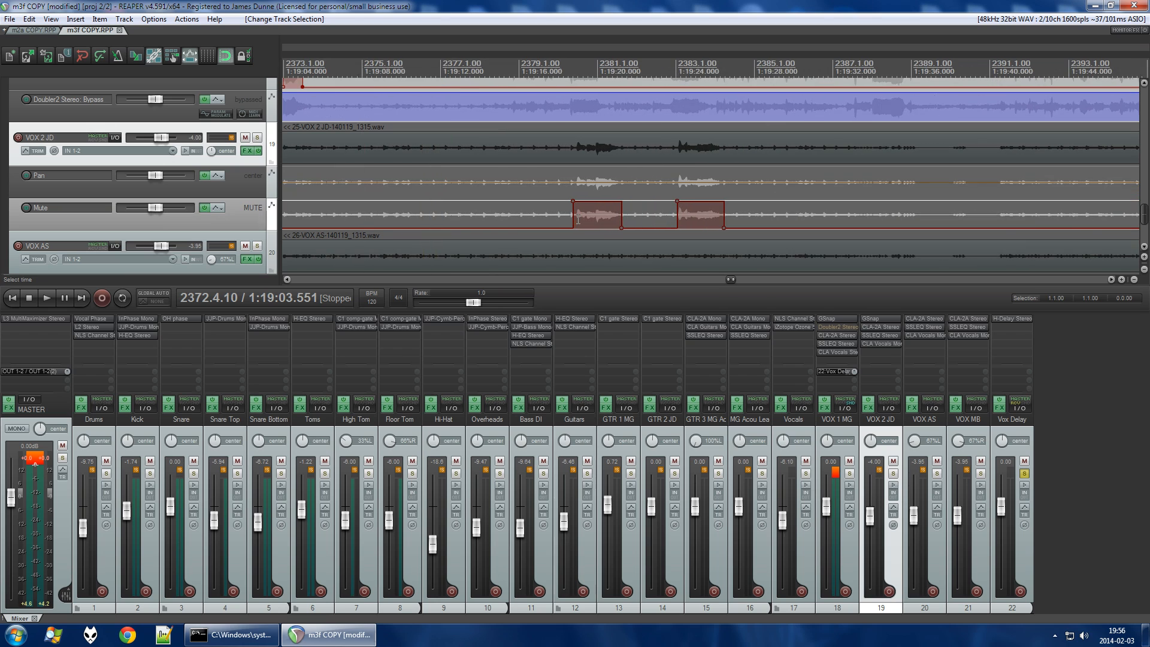
Solo VOX 1 MG, play from about 1:19:17.7 just before the VOX 2 JD harmony phrases, and stop playback.
click(544, 64)
scroll(277, 180, up, 3)
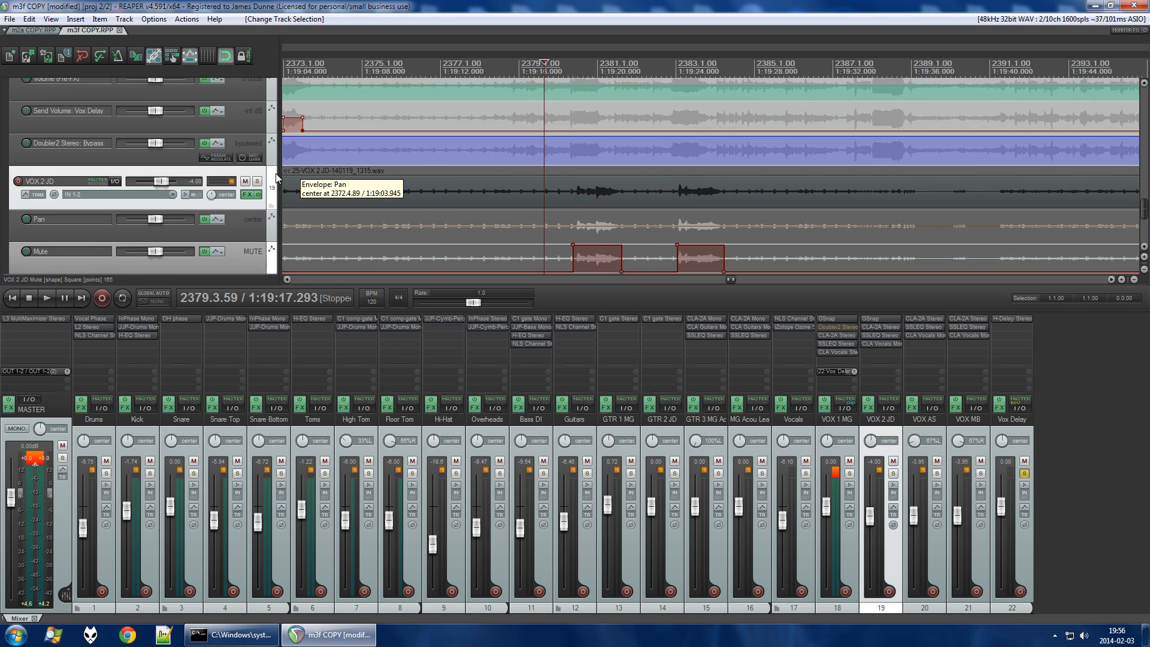
click(257, 84)
scroll(411, 180, up, 2)
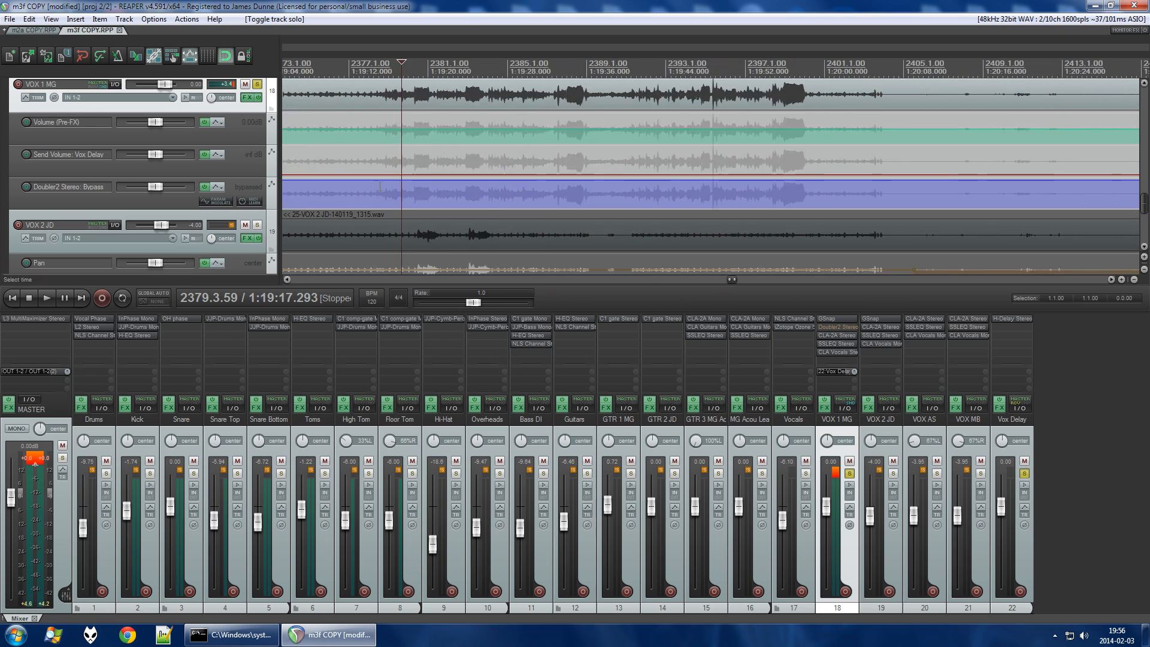
click(445, 65)
key(space)
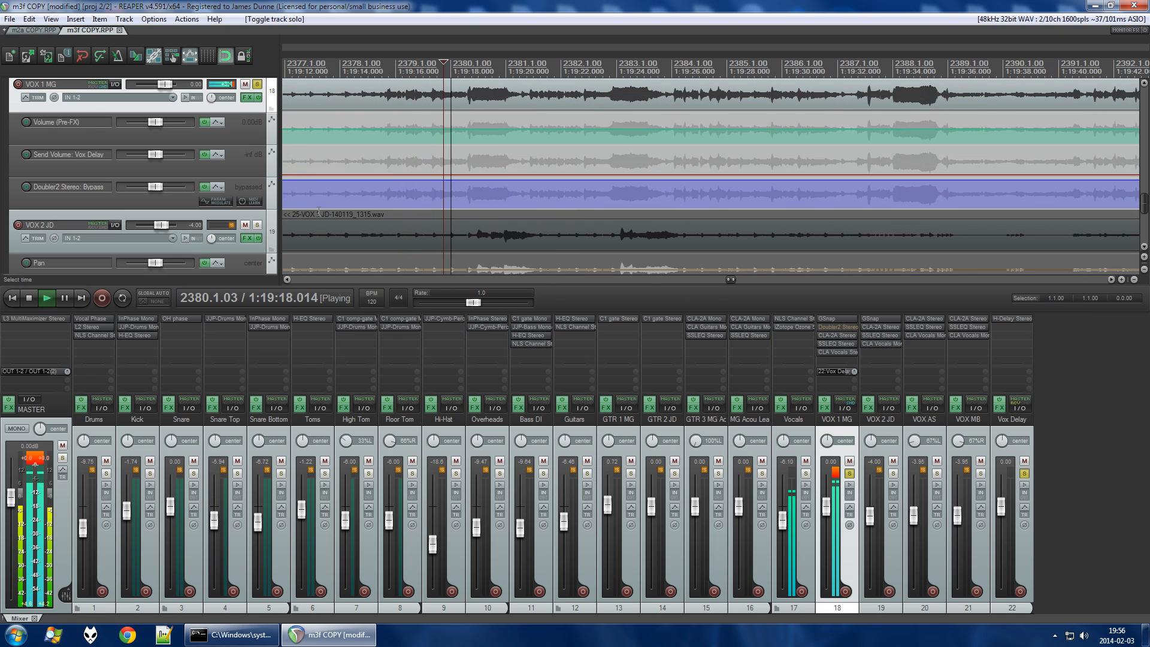
key(space)
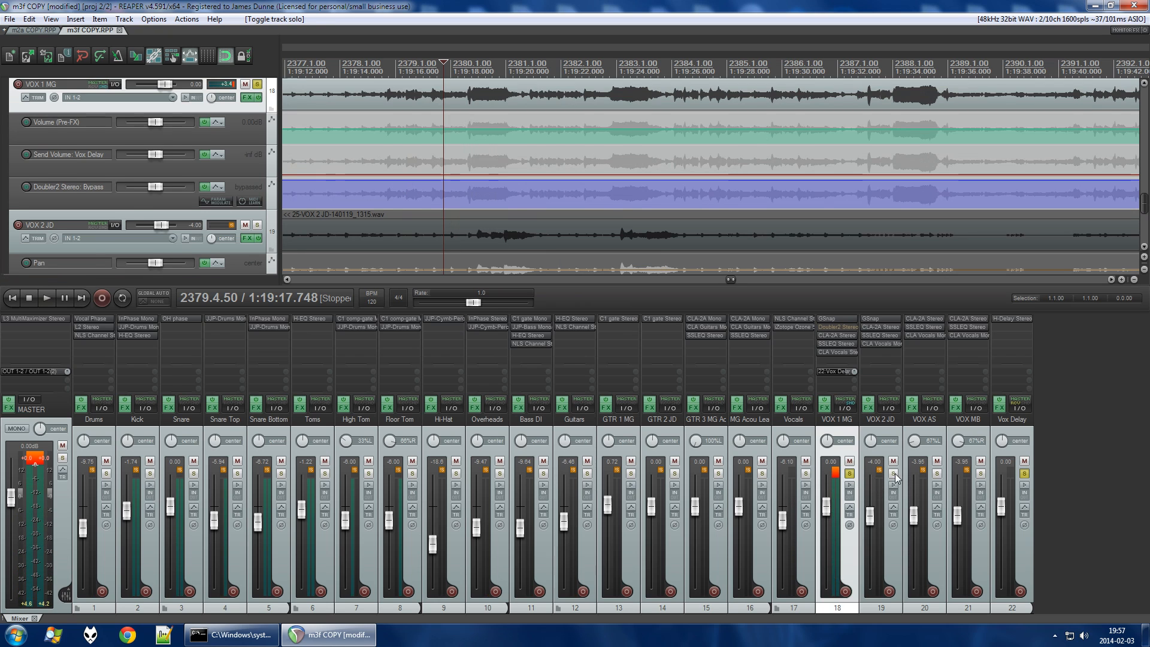
Solo VOX 2 JD as well, play both vocals while opening its CLA Vocals plugin, and stop playback.
click(880, 489)
key(space)
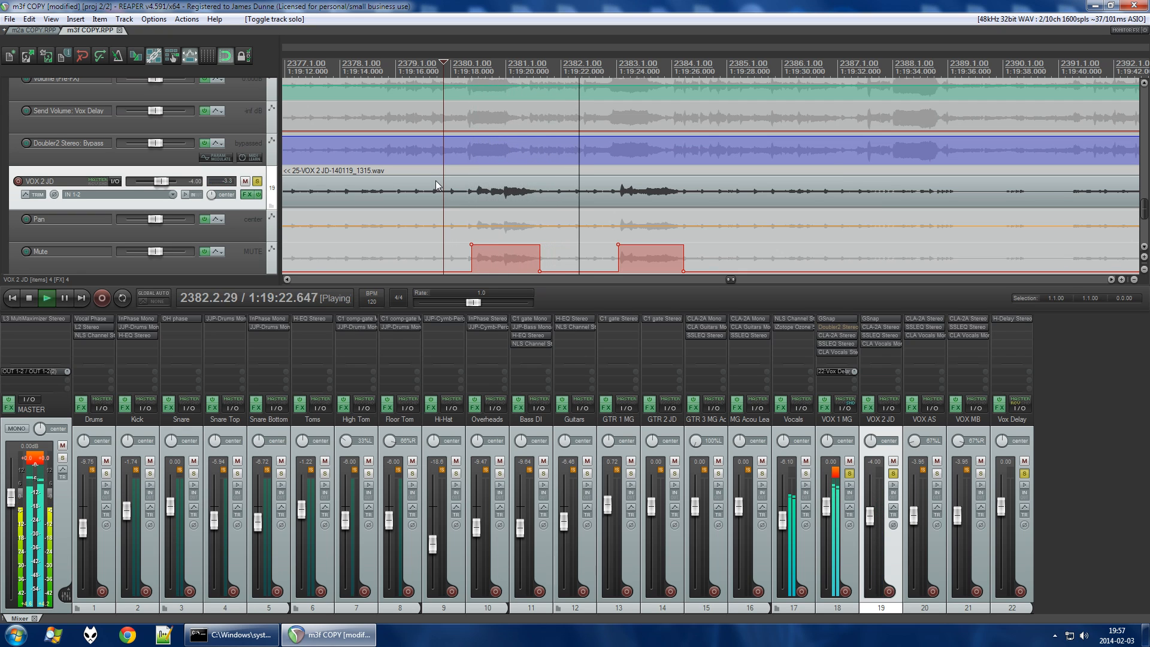
click(894, 345)
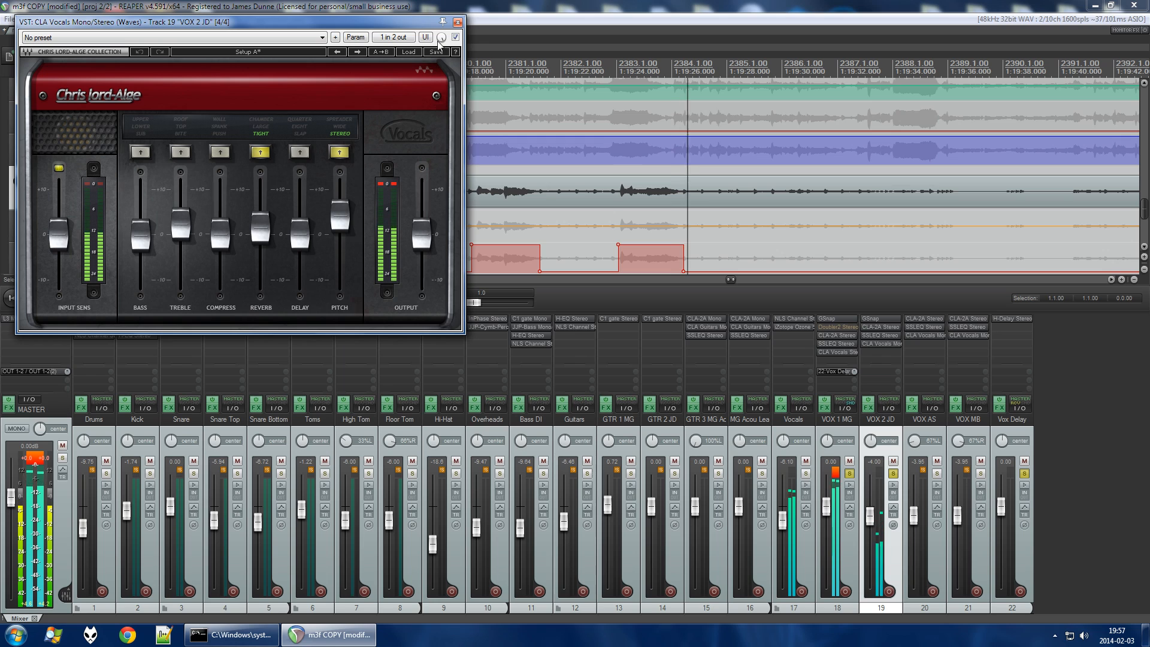
key(space)
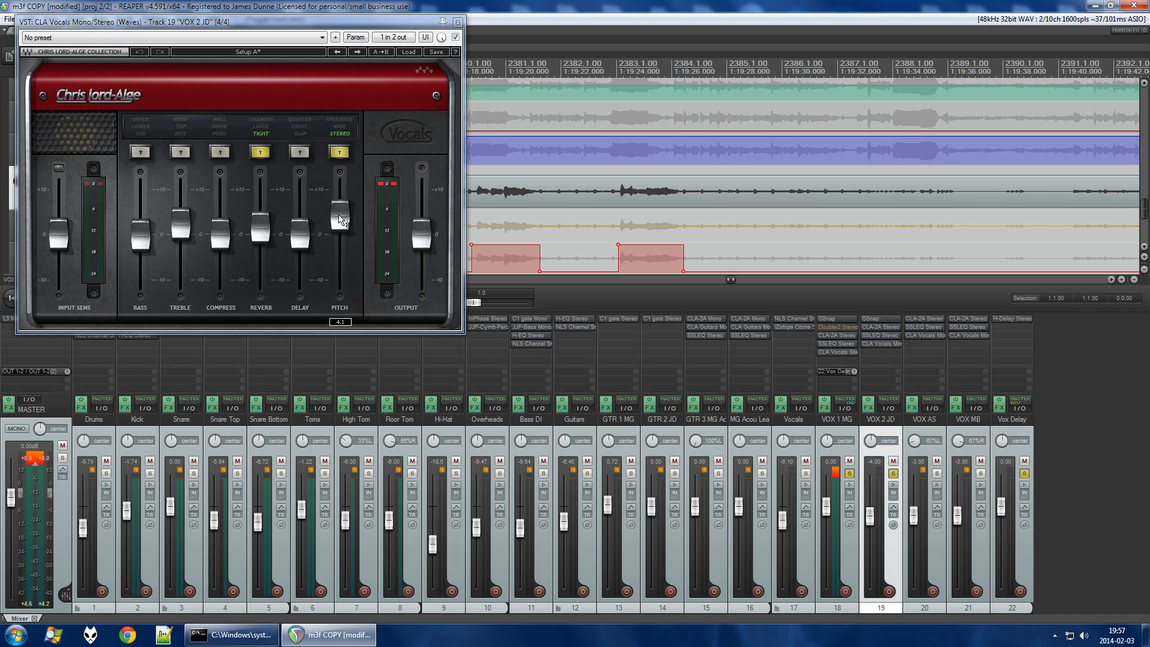
Close the CLA Vocals plugin and examine the VOX 2 JD pan automation around Crawling and across the other songs.
click(457, 22)
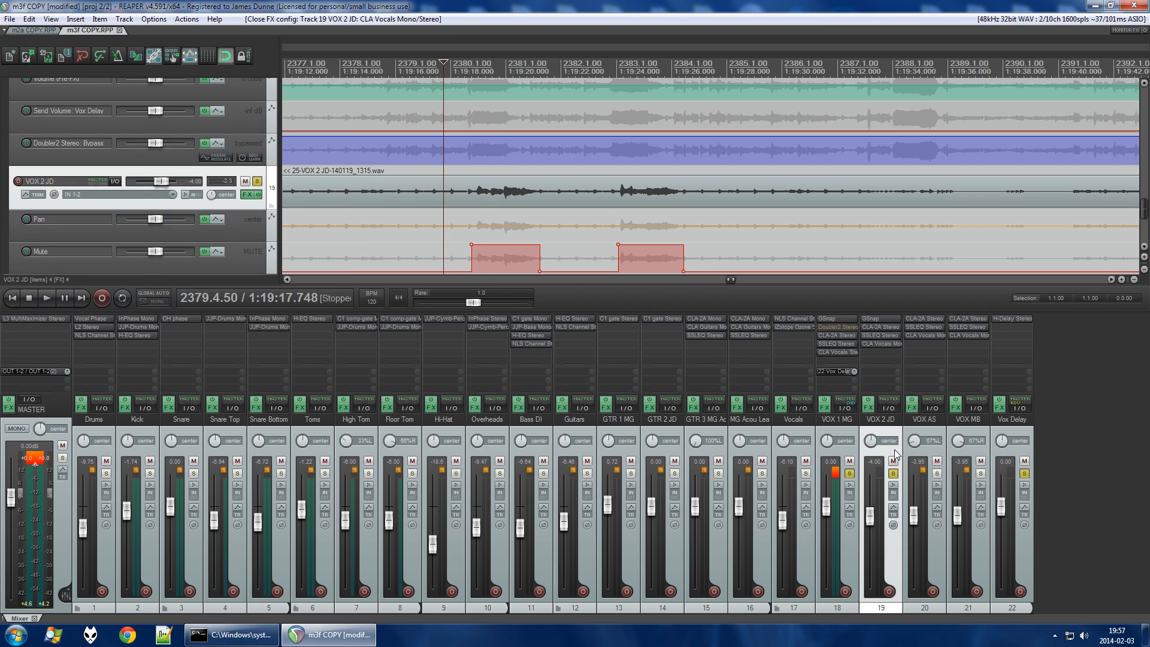
click(273, 227)
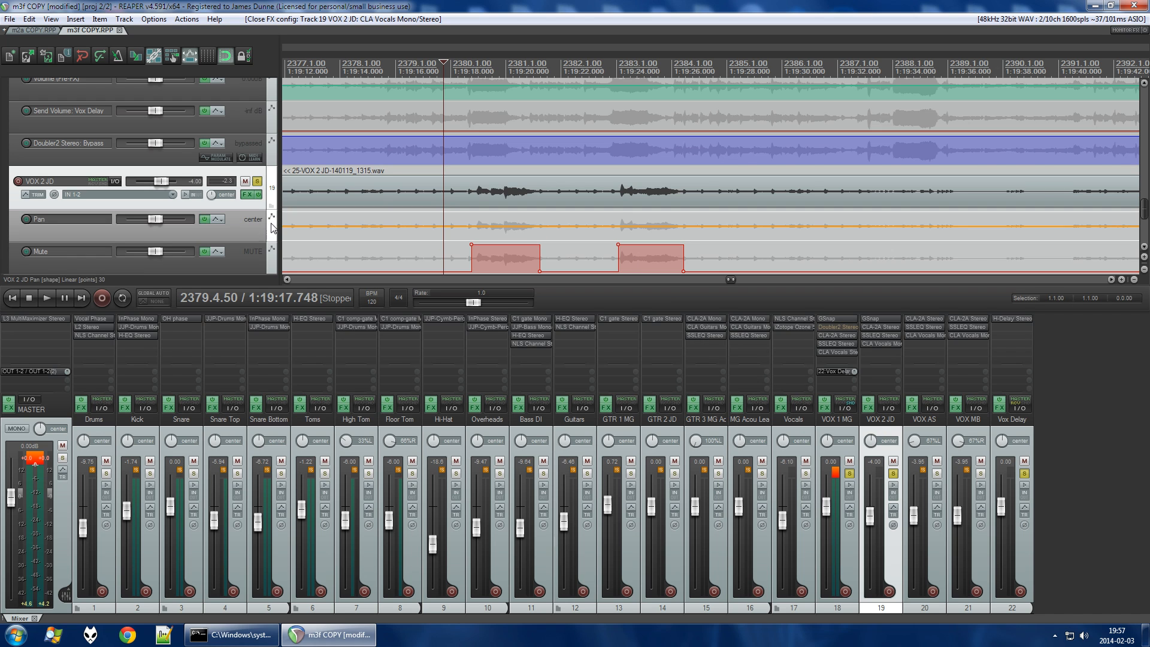
scroll(413, 239, down, 10)
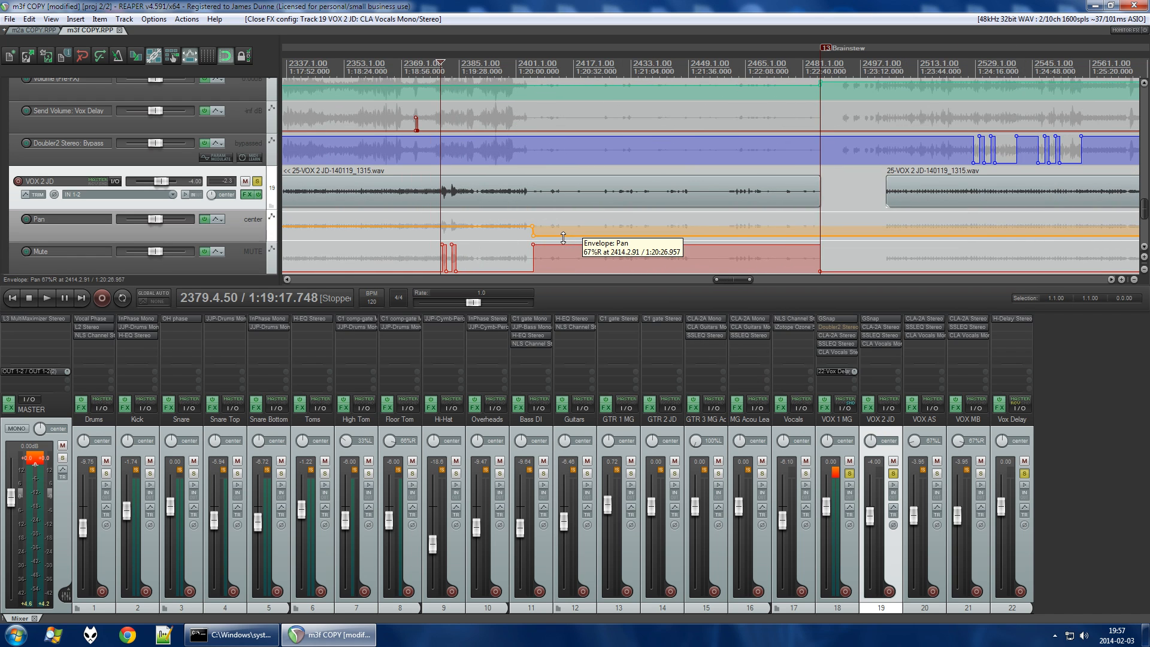
scroll(689, 235, down, 5)
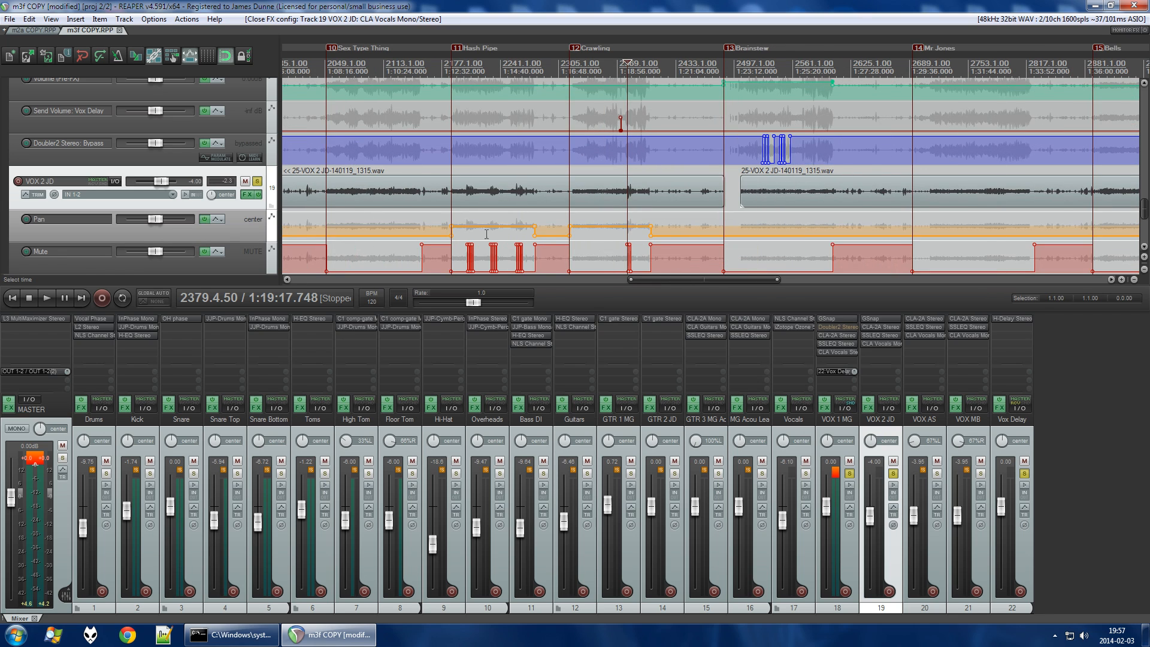
scroll(487, 234, up, 6)
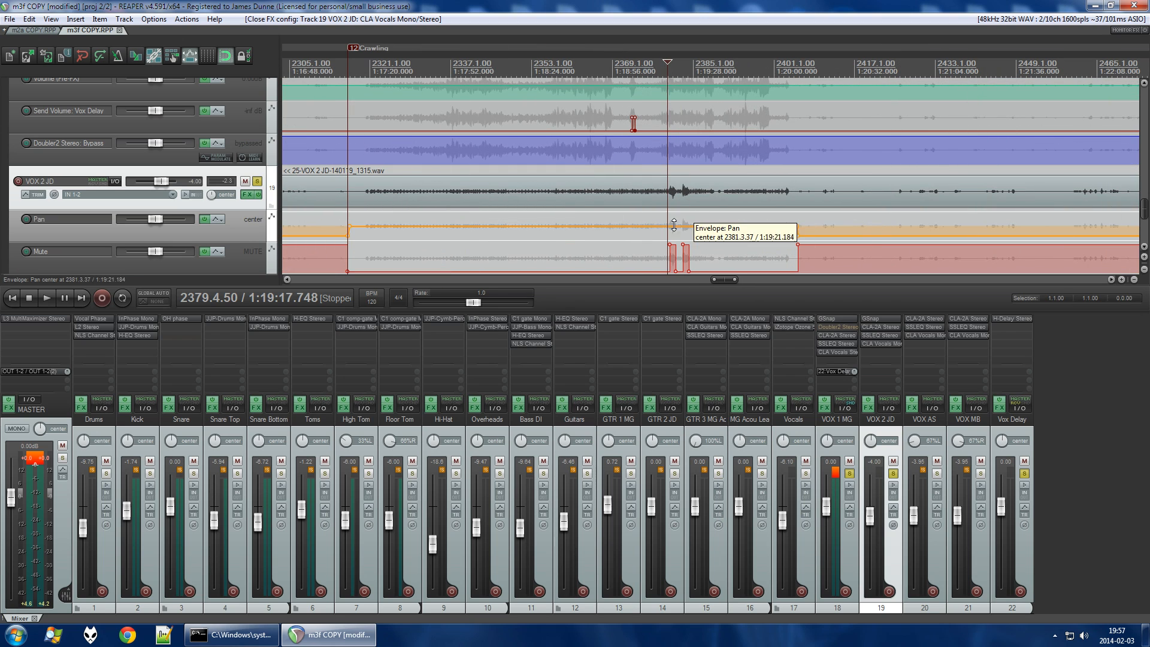
scroll(499, 247, down, 4)
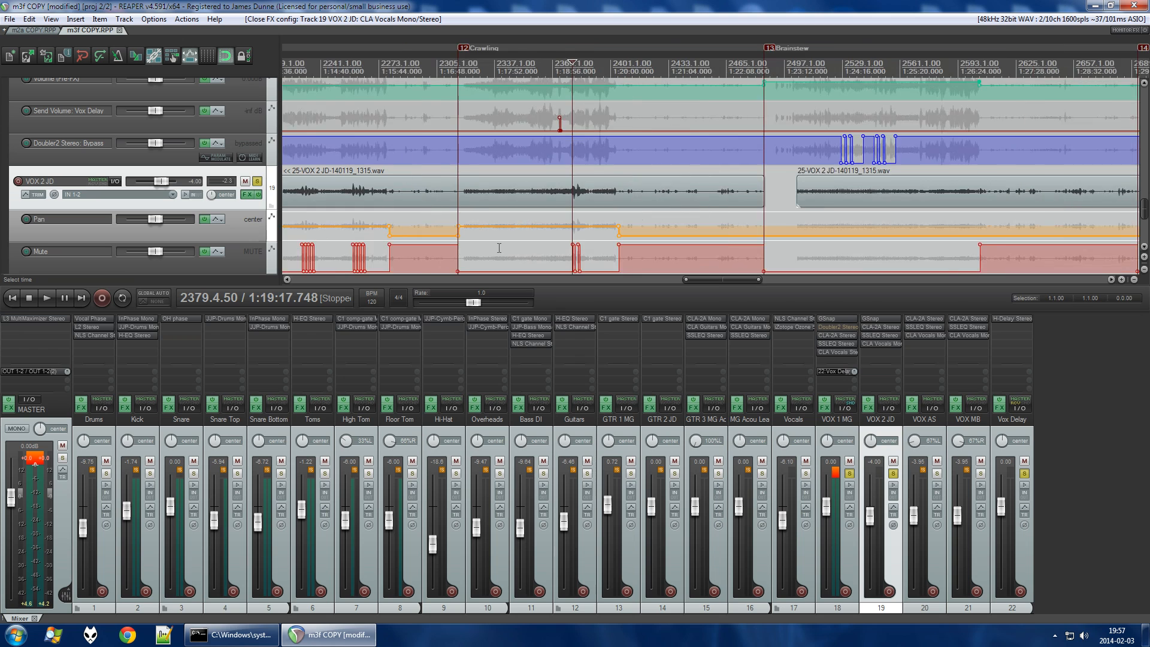
scroll(499, 247, down, 7)
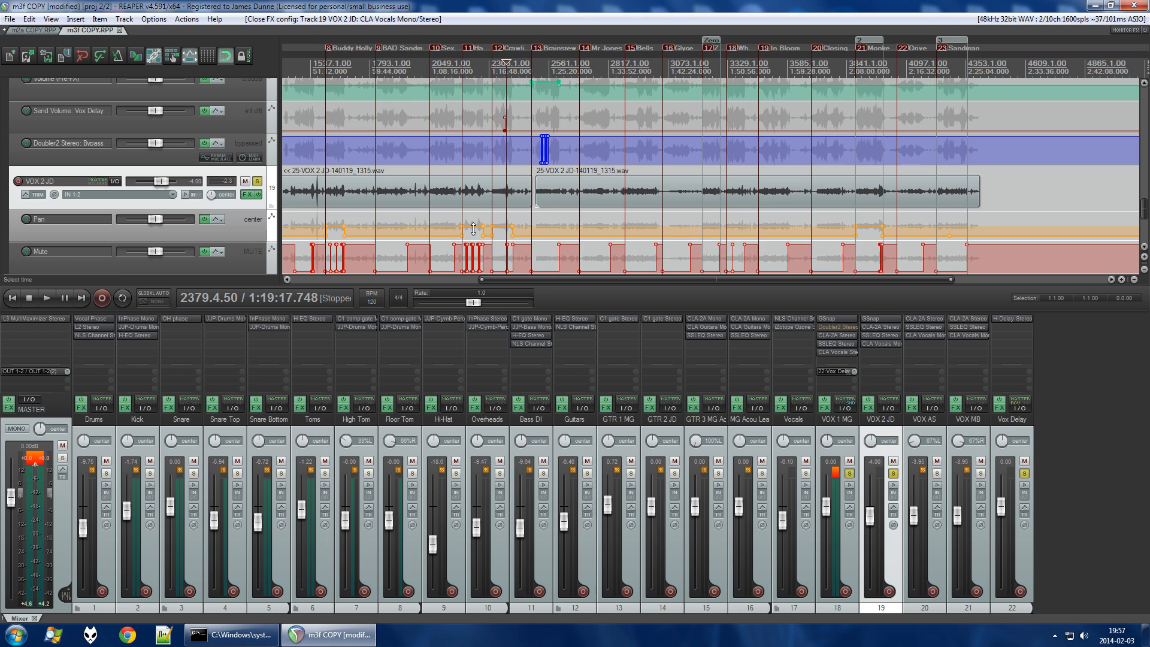
scroll(651, 226, down, 2)
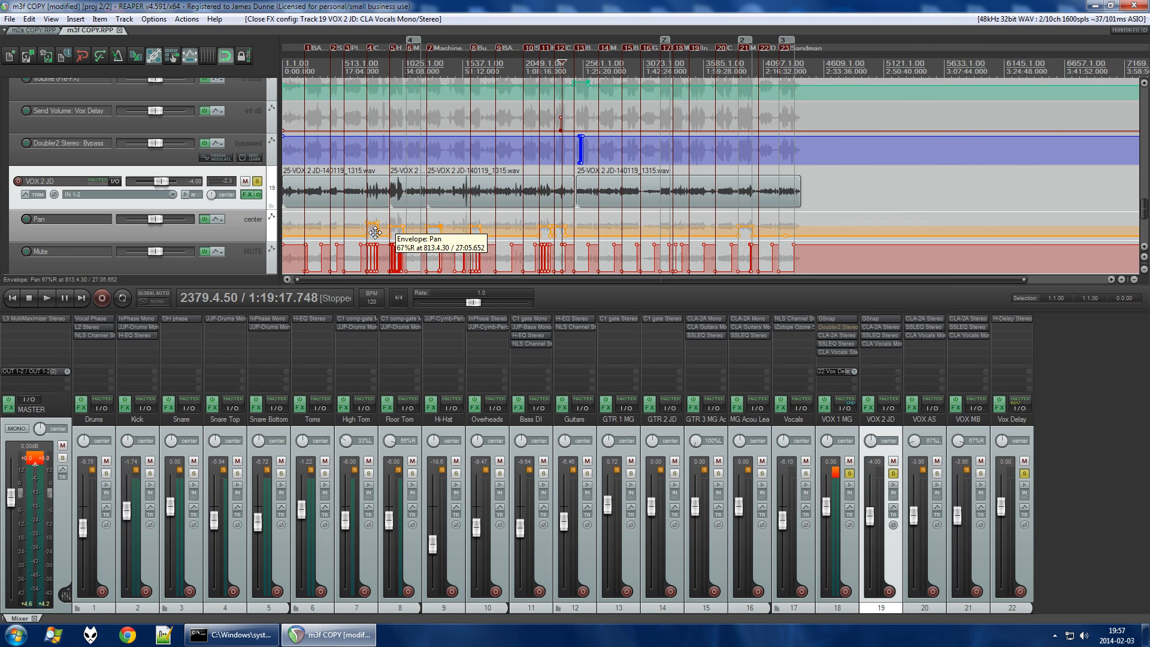
Place the edit cursor at about 24:06.4 in Come Out And Play, just before the first VOX 2 JD phrase.
scroll(385, 241, up, 10)
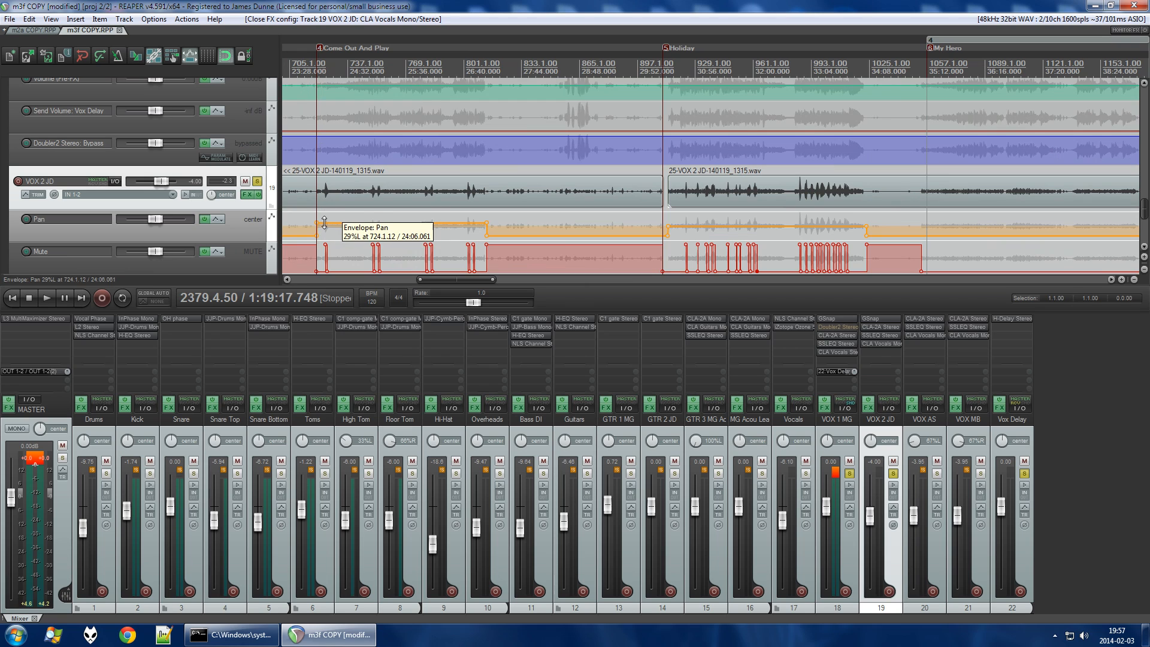
click(322, 67)
scroll(341, 78, up, 5)
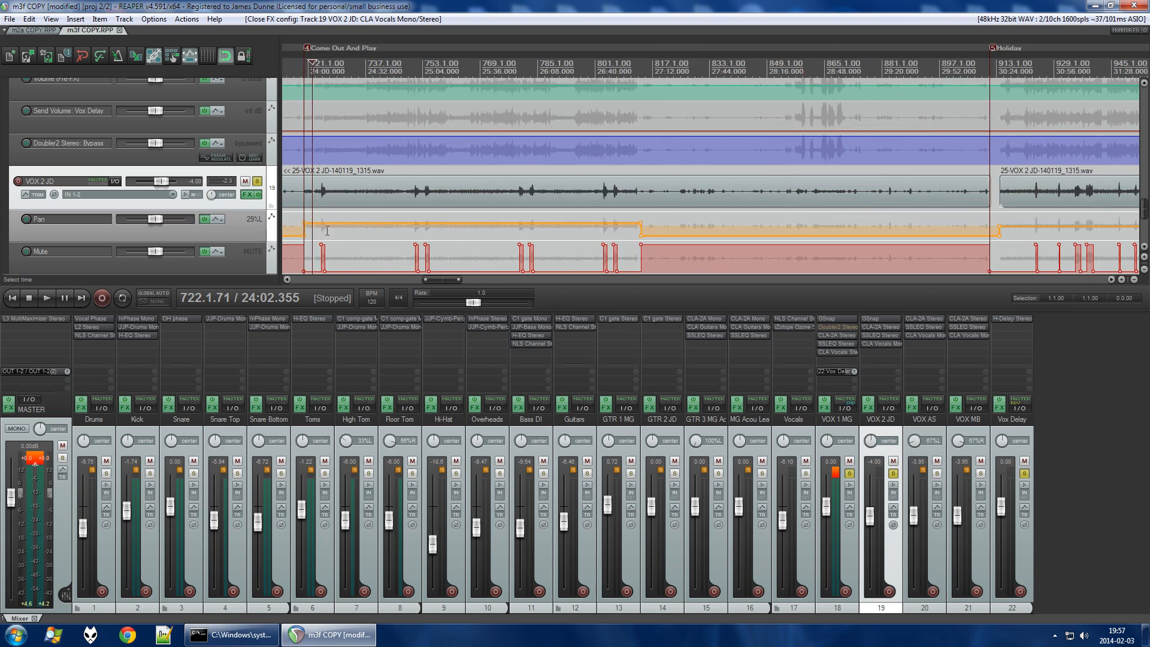
click(356, 73)
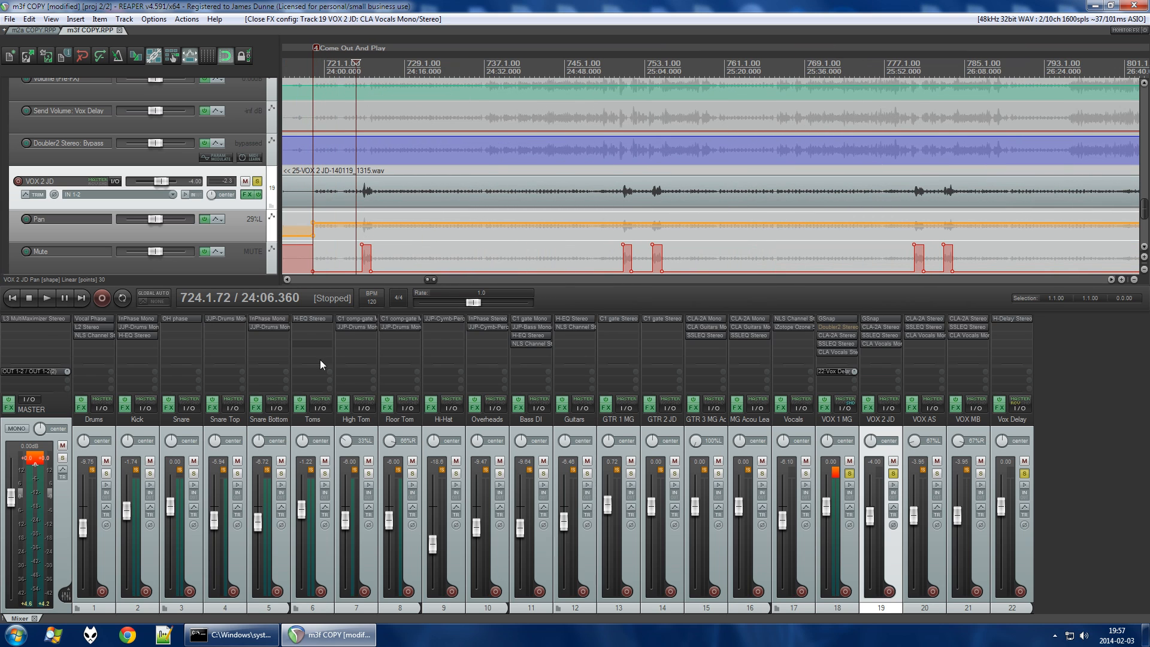
Clear the solo on VOX 2 JD, VOX 1 MG and Vox Delay, play the full mix, and stop playback.
click(893, 473)
click(850, 473)
key(space)
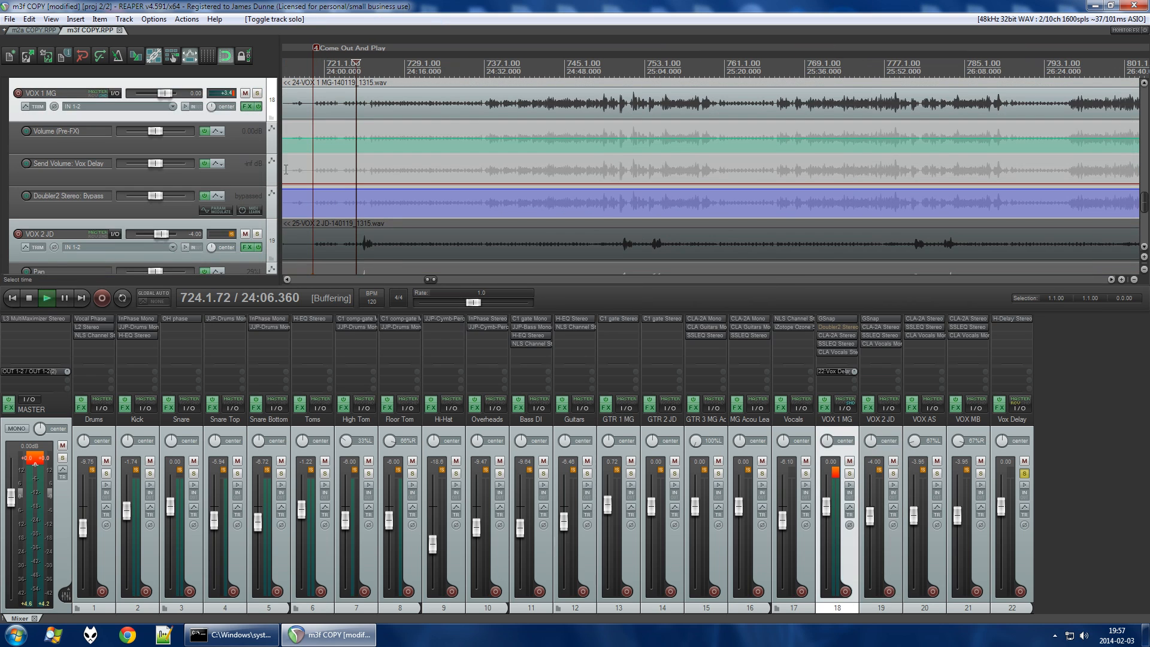
key(space)
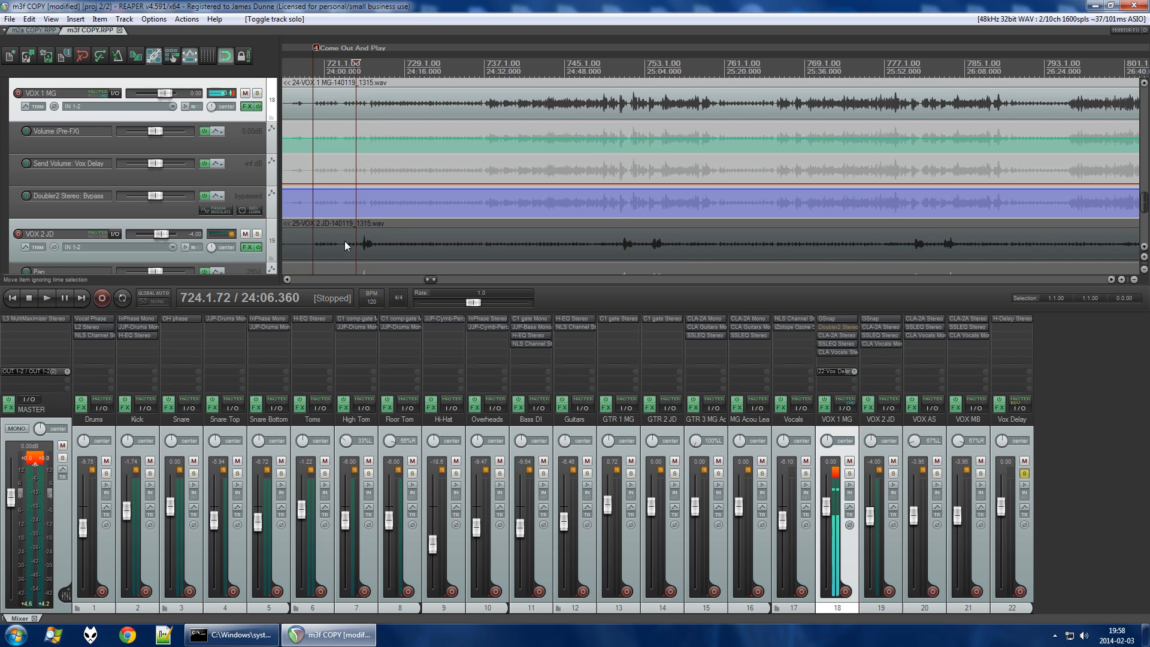
click(1024, 473)
key(space)
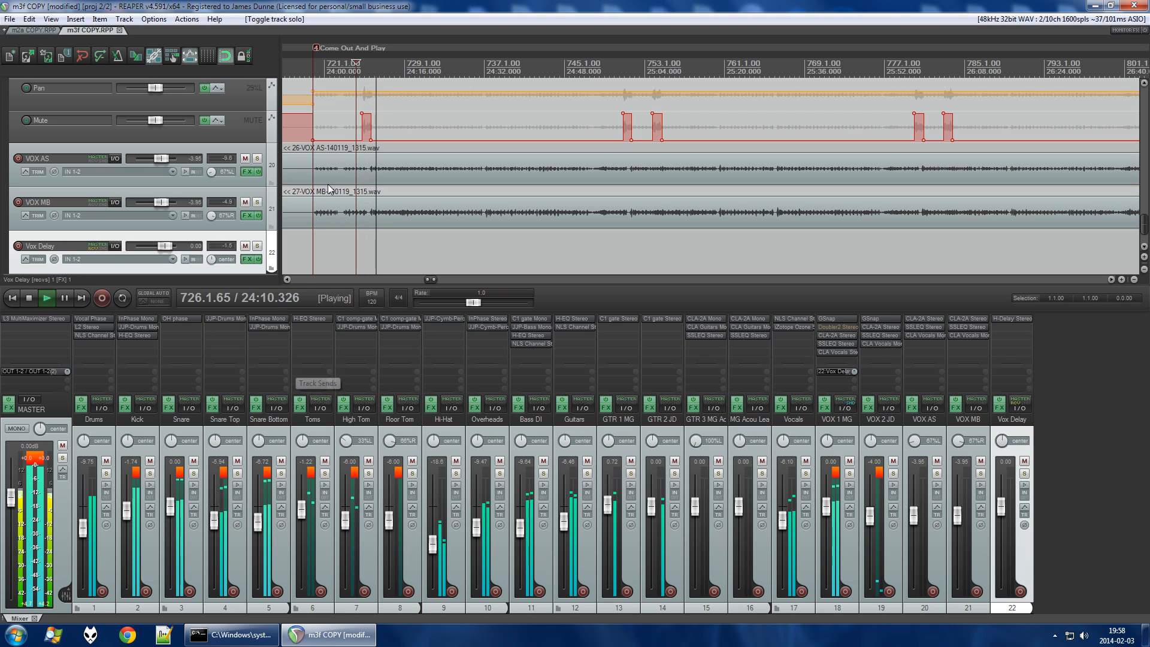
key(space)
Place the edit cursor at the start of Brainstew, at about 1:22:49.5.
scroll(342, 189, down, 10)
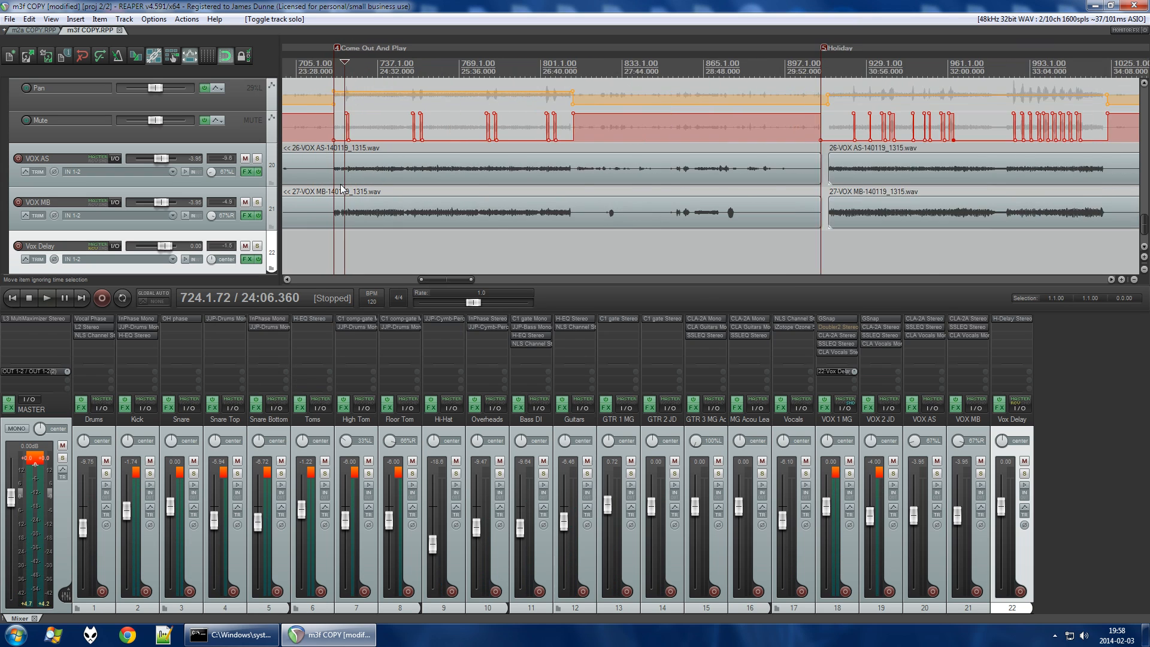
scroll(342, 189, down, 2)
drag(557, 279, 707, 282)
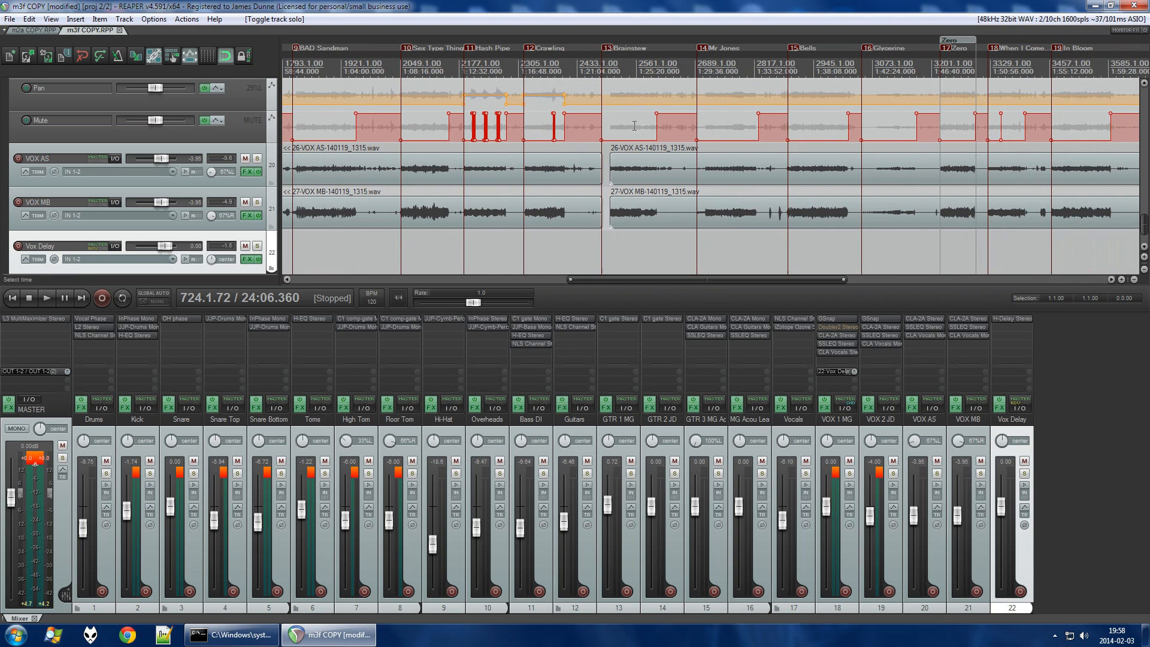
click(608, 53)
scroll(608, 60, up, 8)
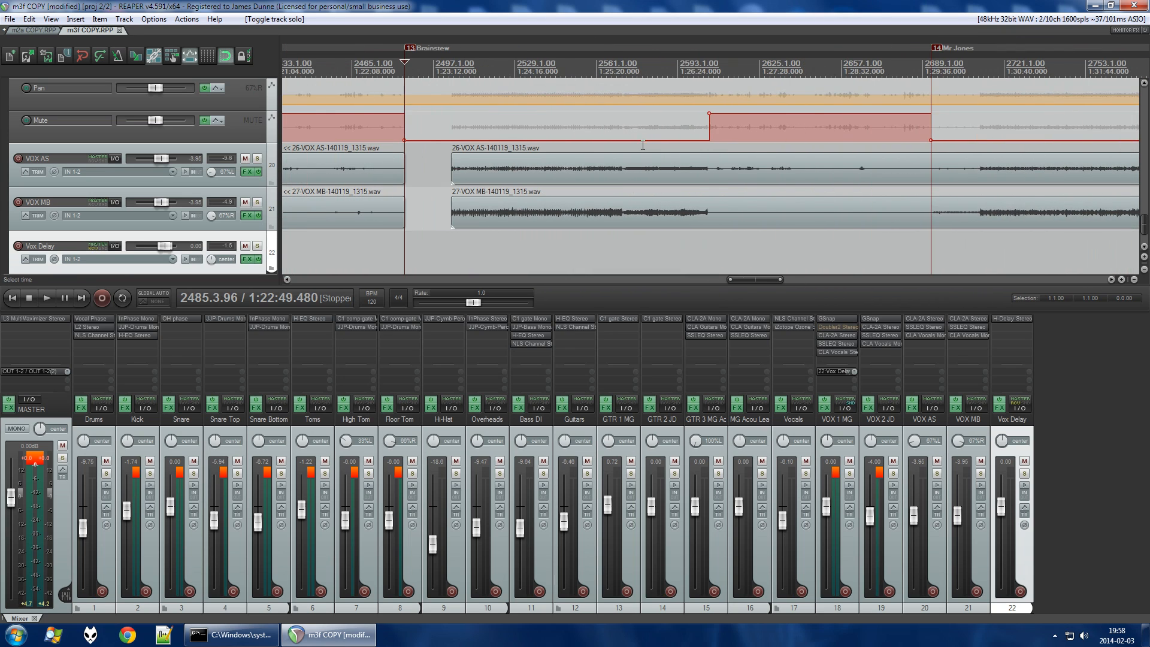
scroll(333, 172, down, 2)
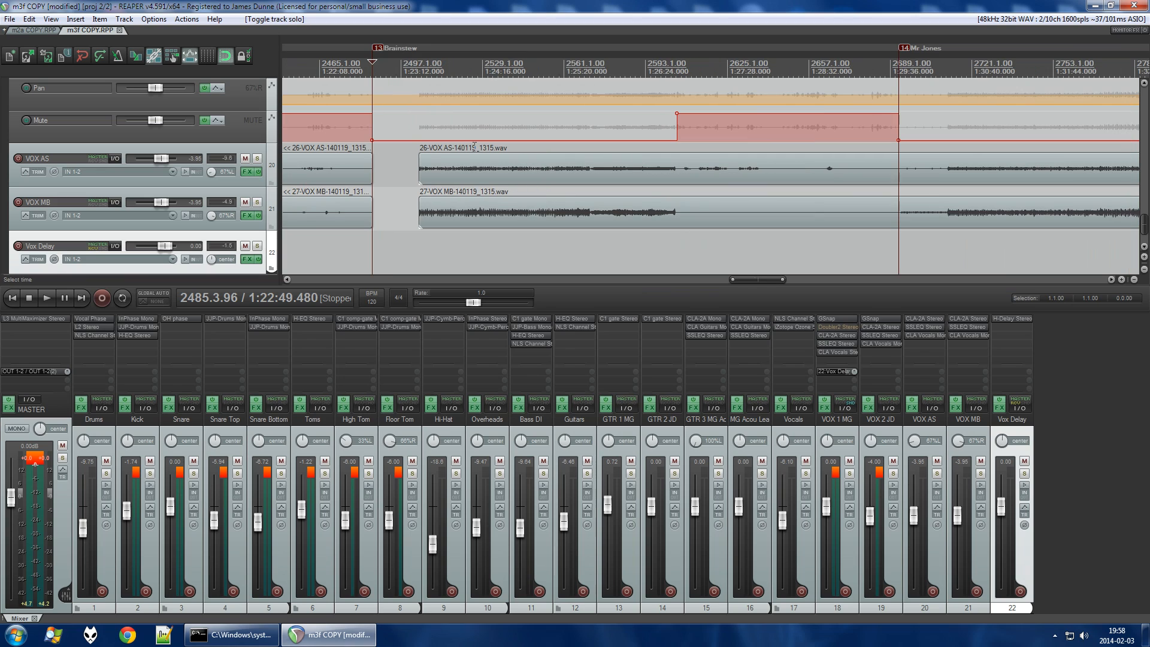
Bring the VOX 1 MG envelopes into view and place the edit cursor at about 1:23:01.7, before its first Brainstew phrase.
click(272, 170)
scroll(272, 169, up, 3)
click(273, 186)
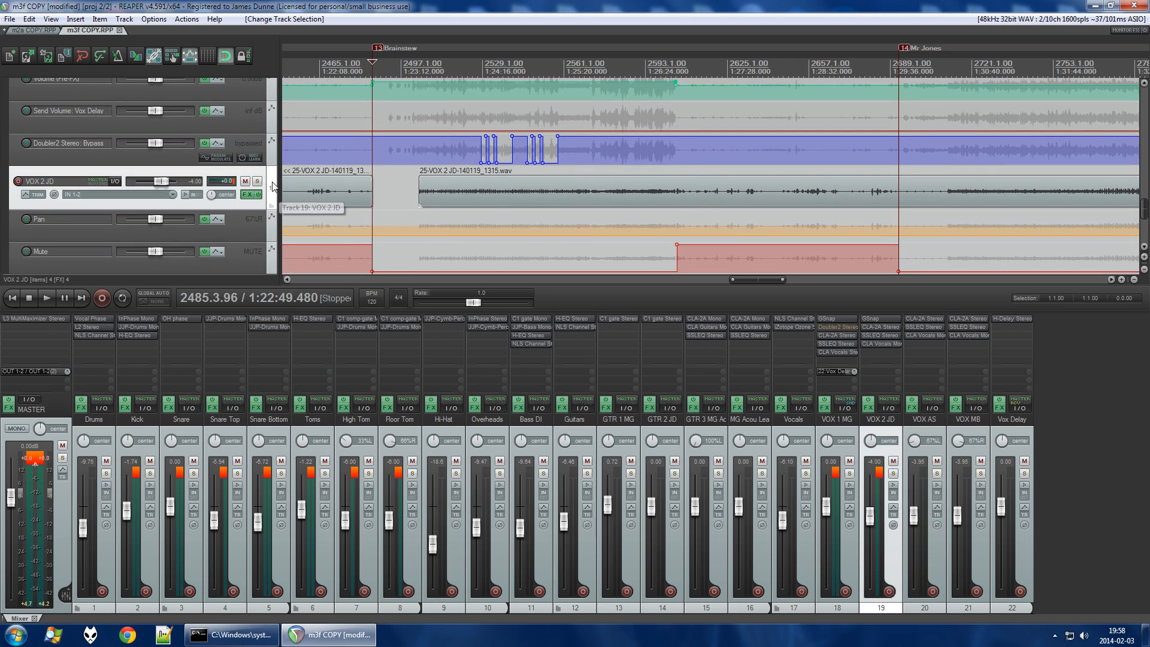
scroll(273, 186, up, 2)
click(272, 96)
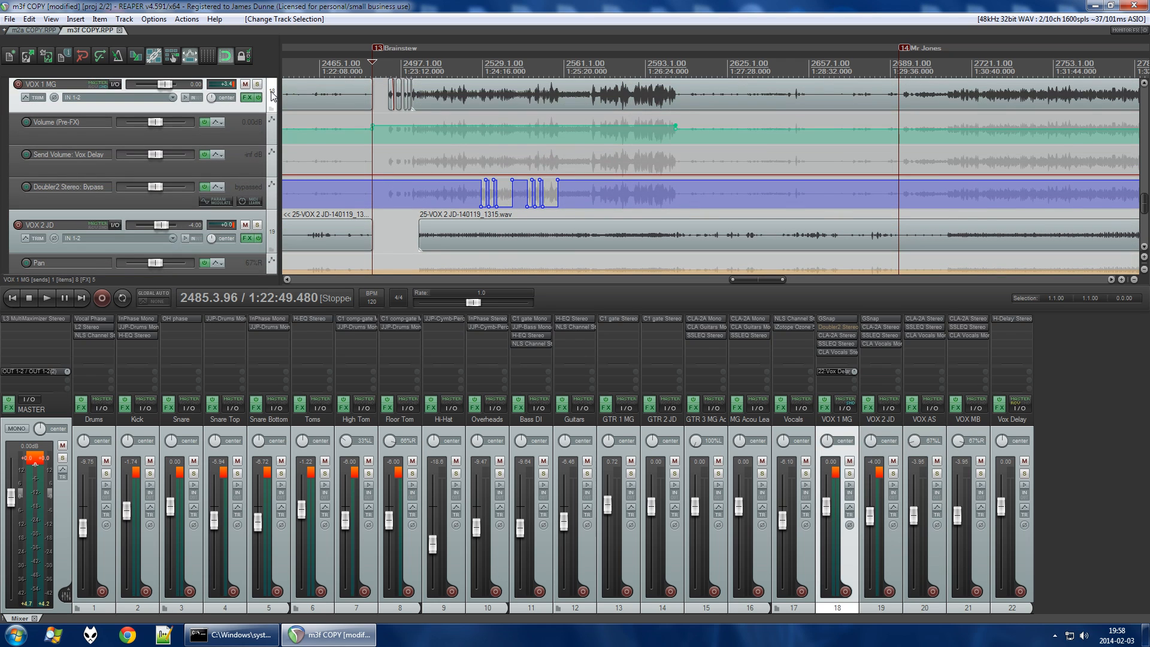
scroll(272, 96, up, 2)
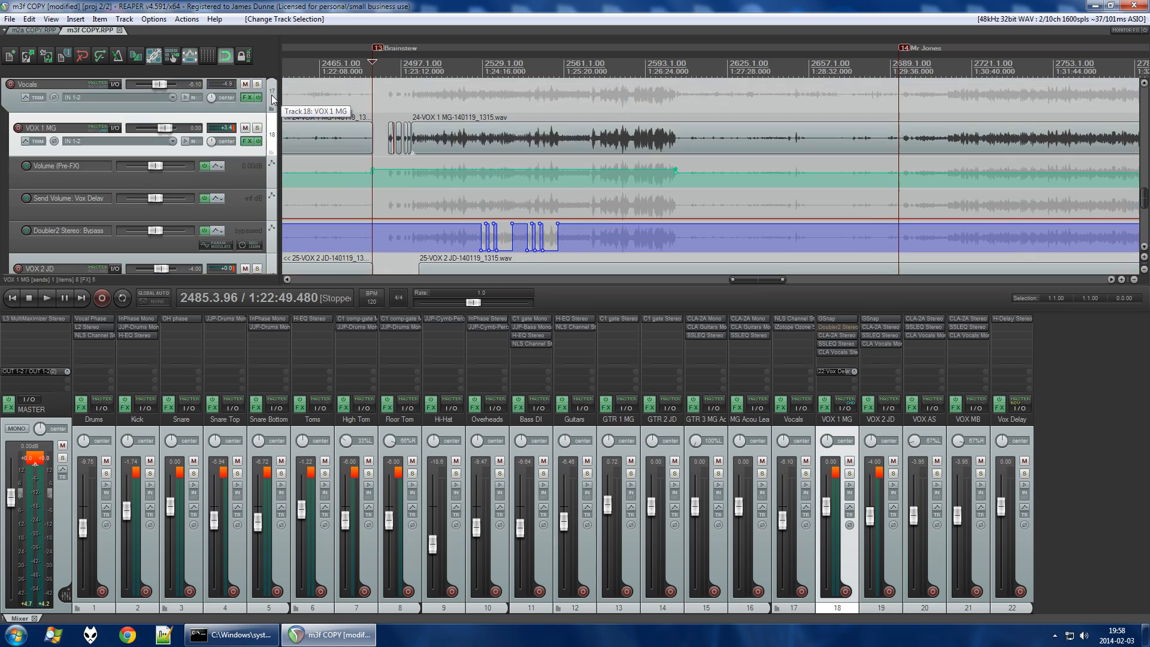
click(273, 99)
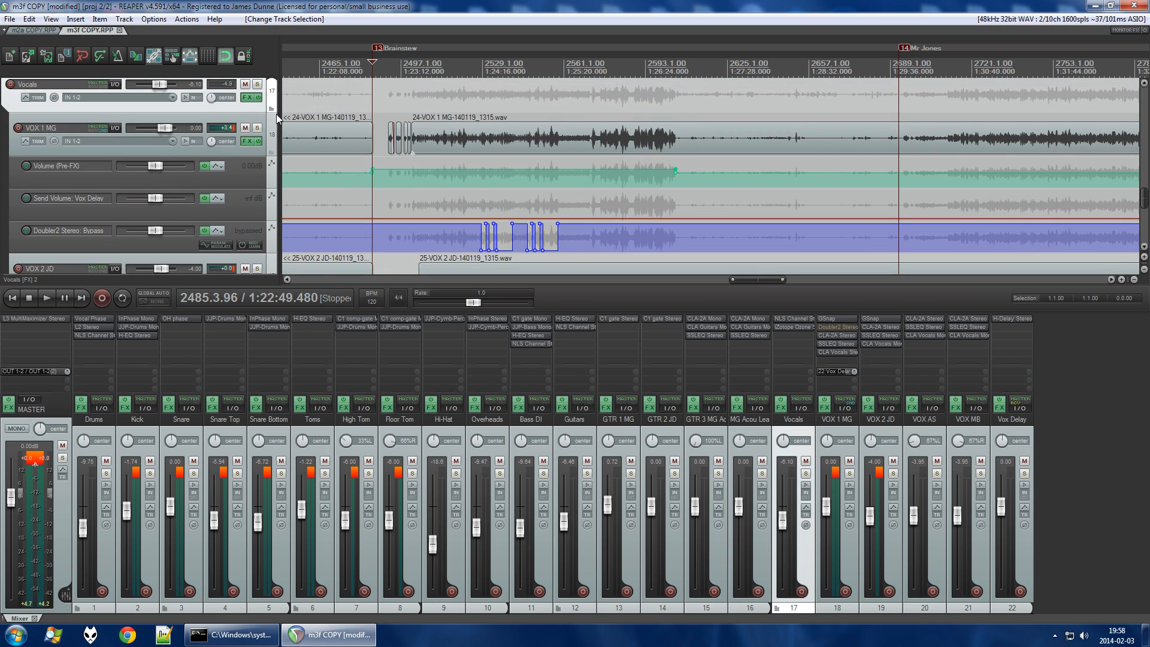
scroll(383, 143, up, 5)
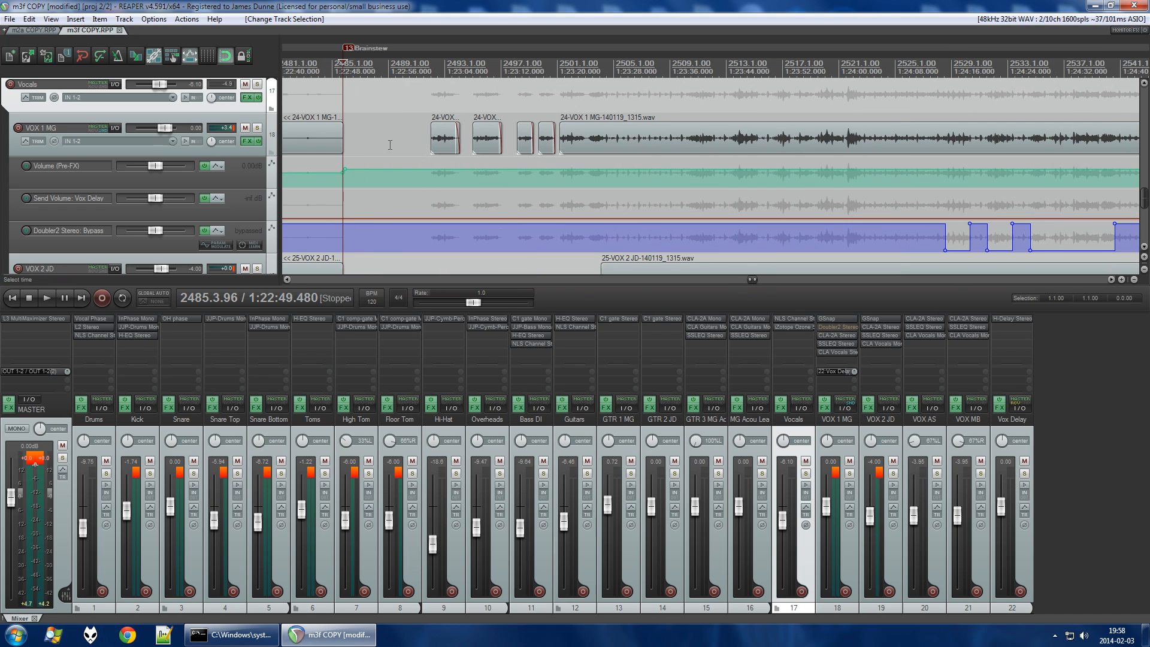
click(429, 64)
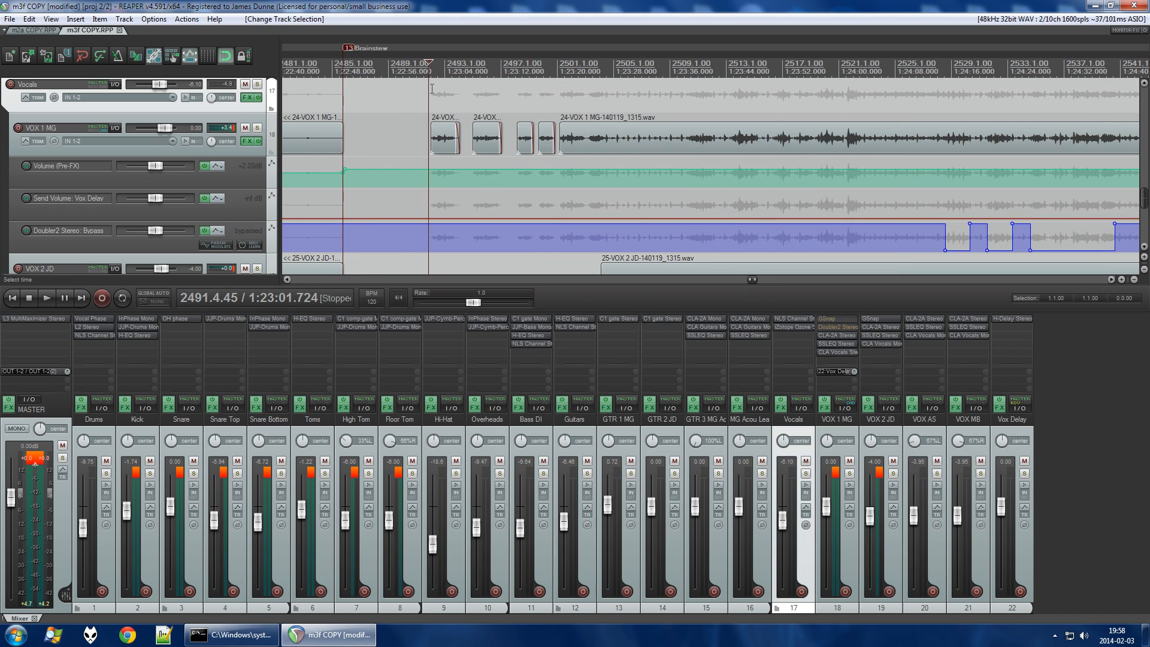
scroll(407, 180, down, 2)
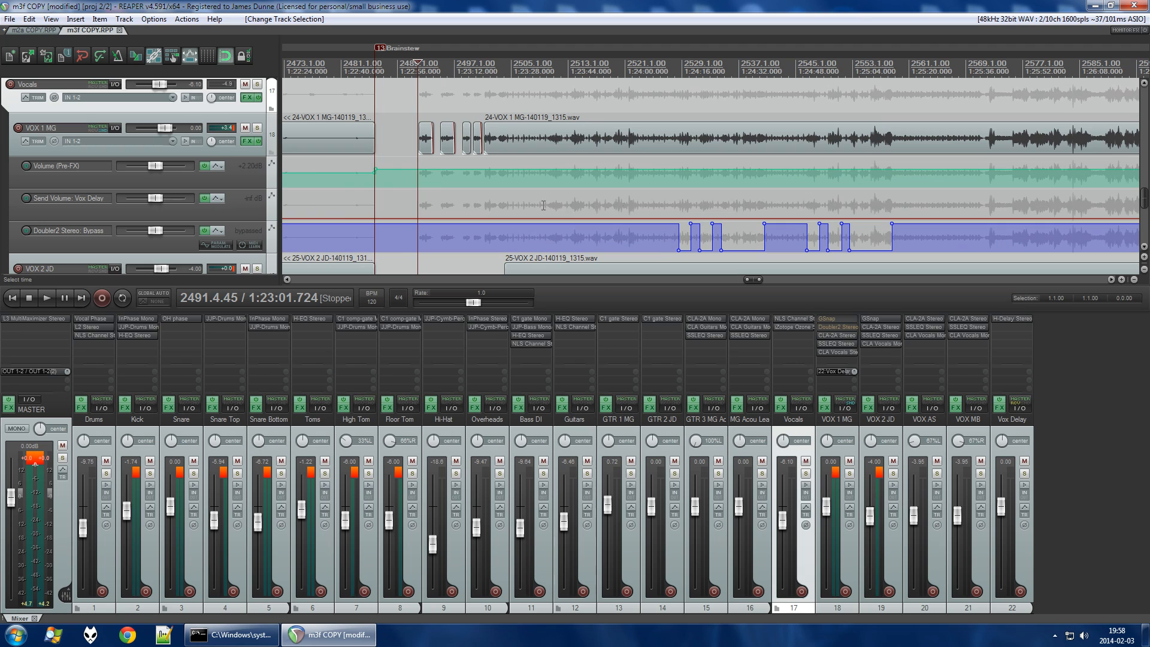
Select VOX 1 MG and open its envelope list to view the available plugin automation parameters.
click(272, 241)
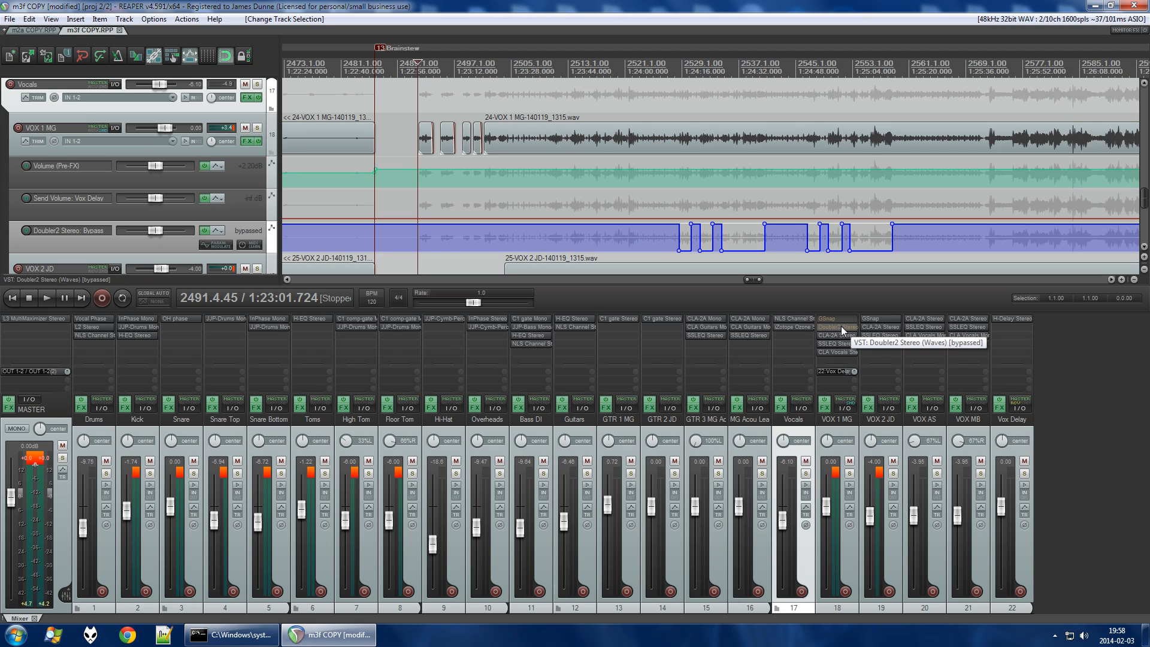
click(848, 353)
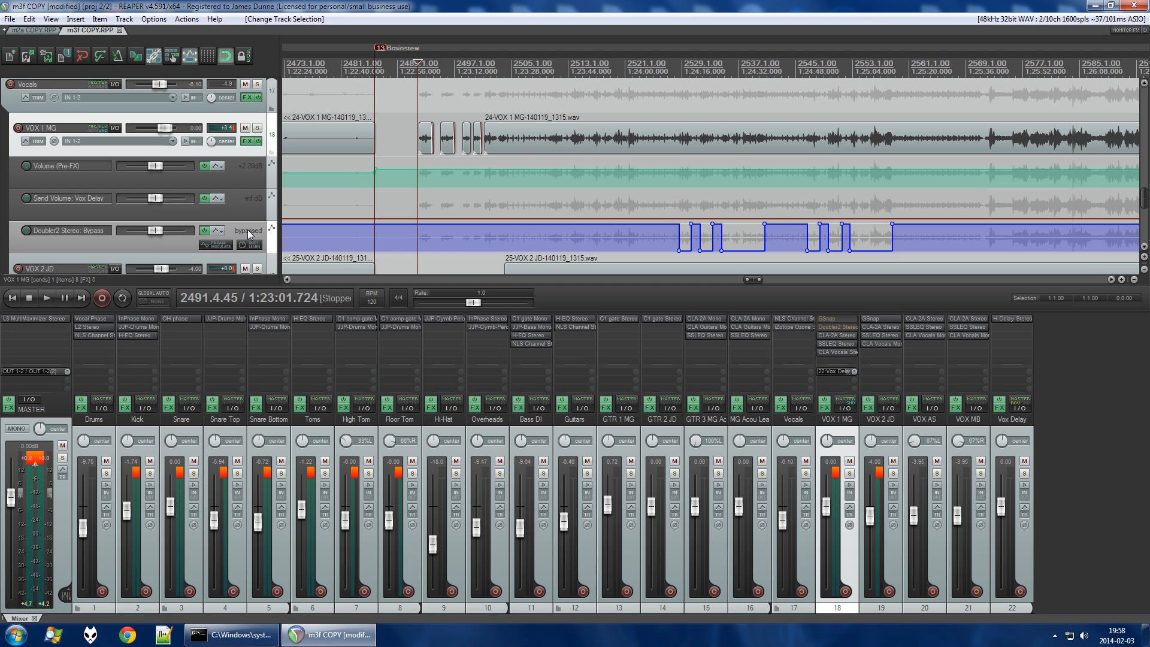
click(25, 142)
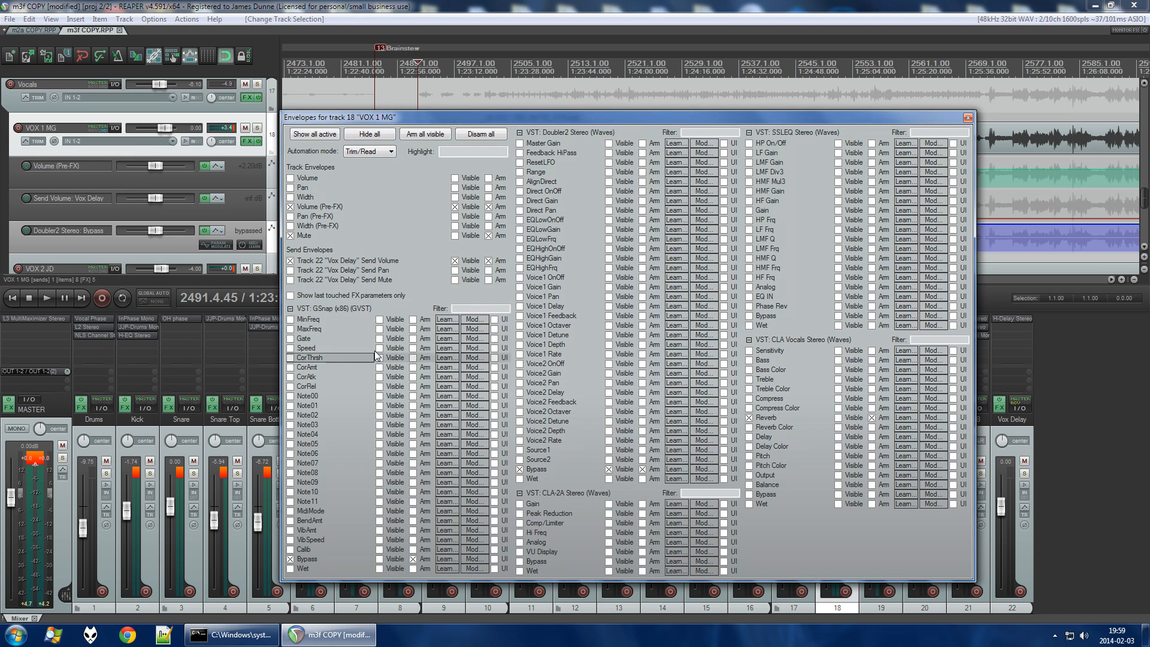
click(26, 142)
click(26, 142)
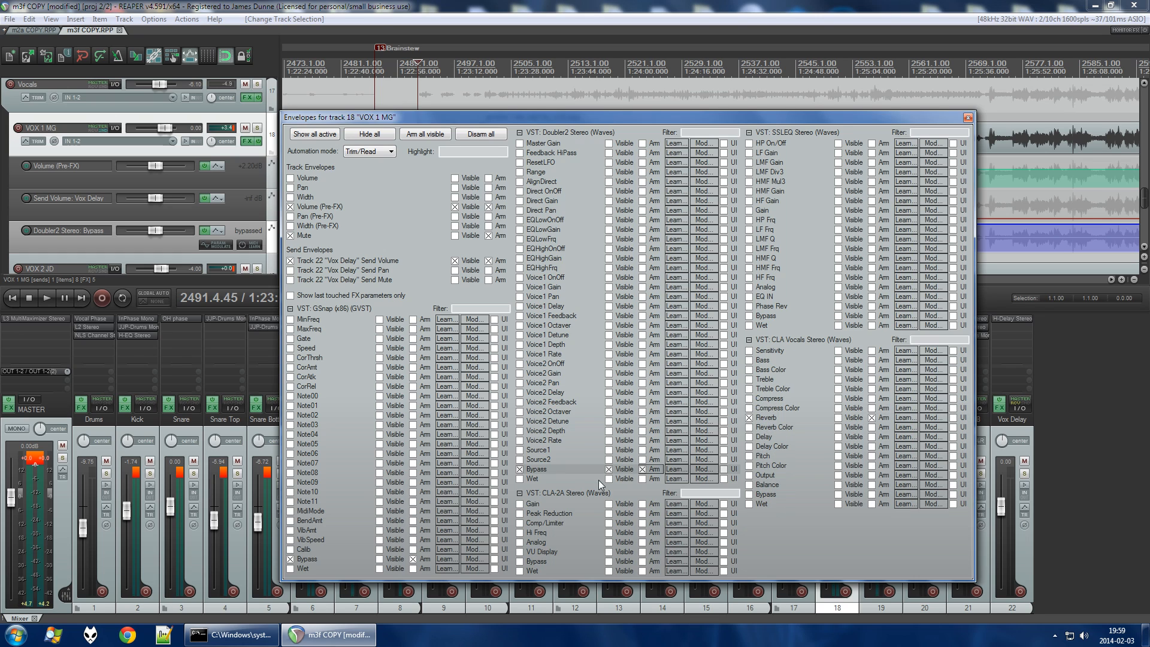
Switch the Doubler2 Bypass envelope off and on, hide and show its lane, and close the envelope list.
click(520, 470)
click(520, 469)
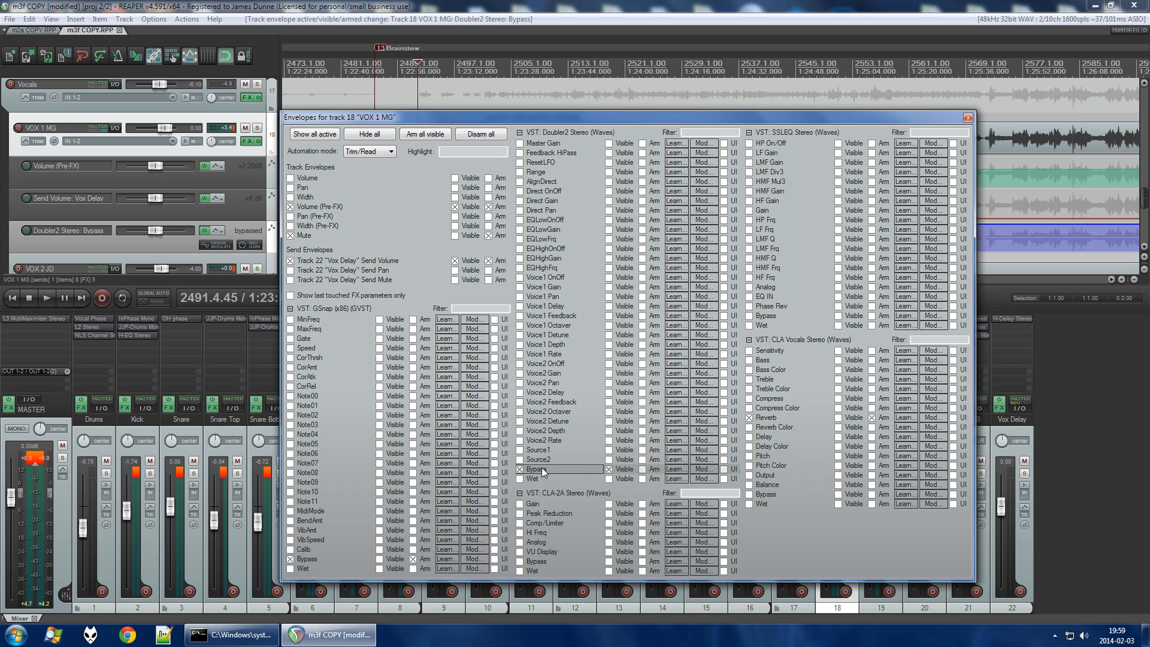
drag(681, 117, 646, 88)
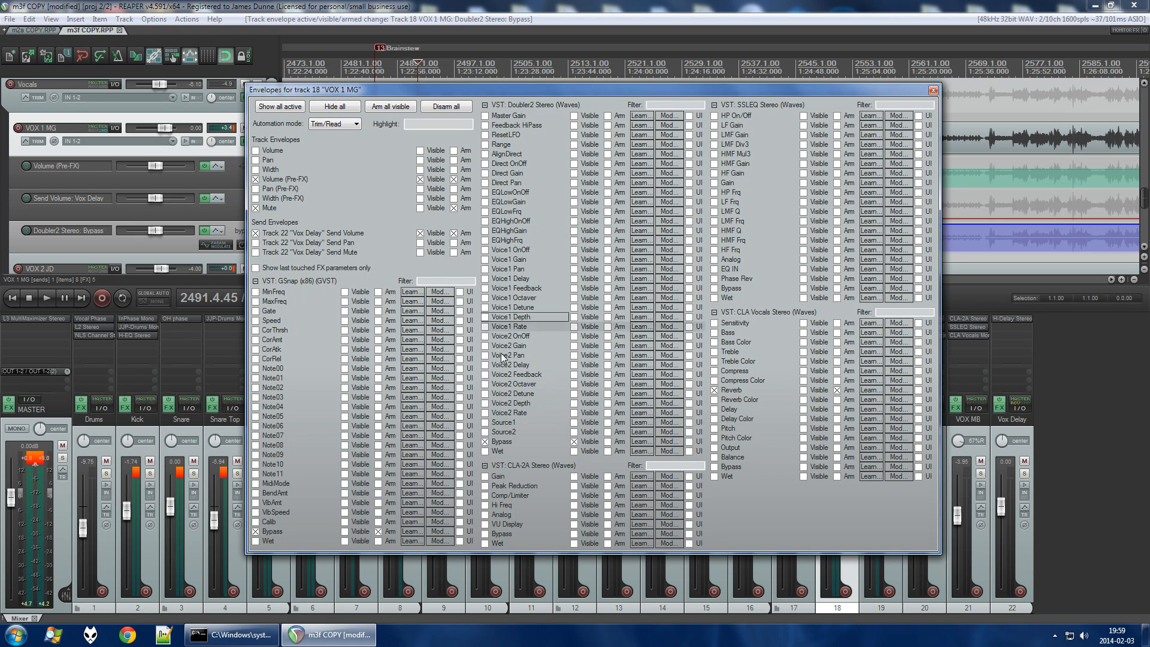
click(587, 443)
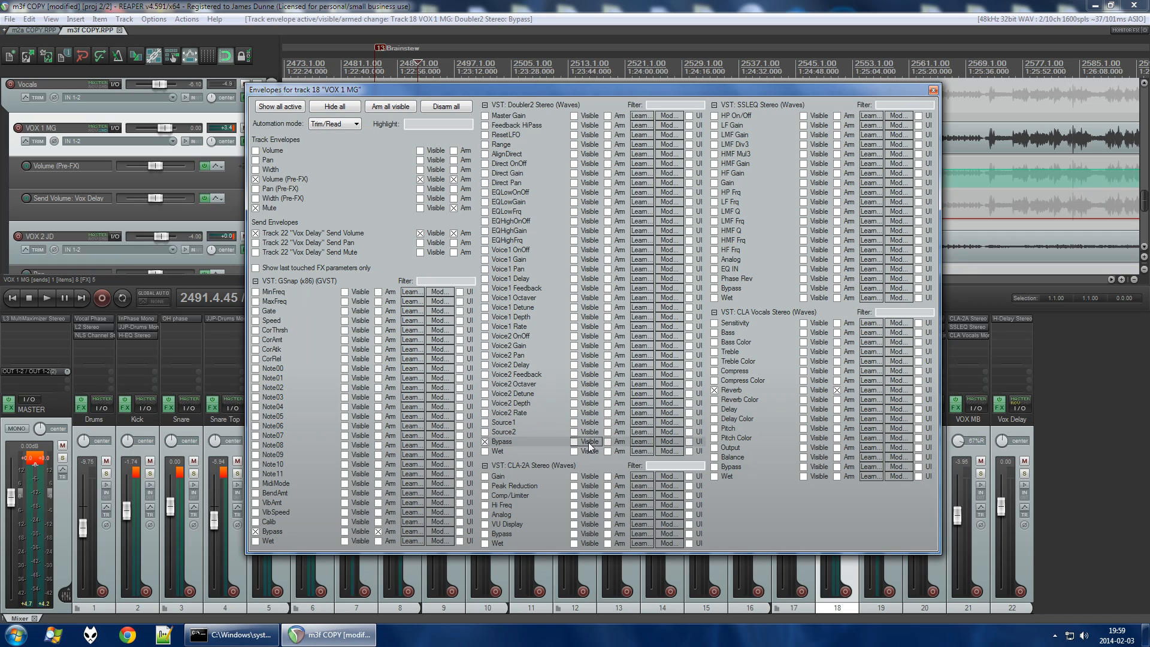
click(588, 444)
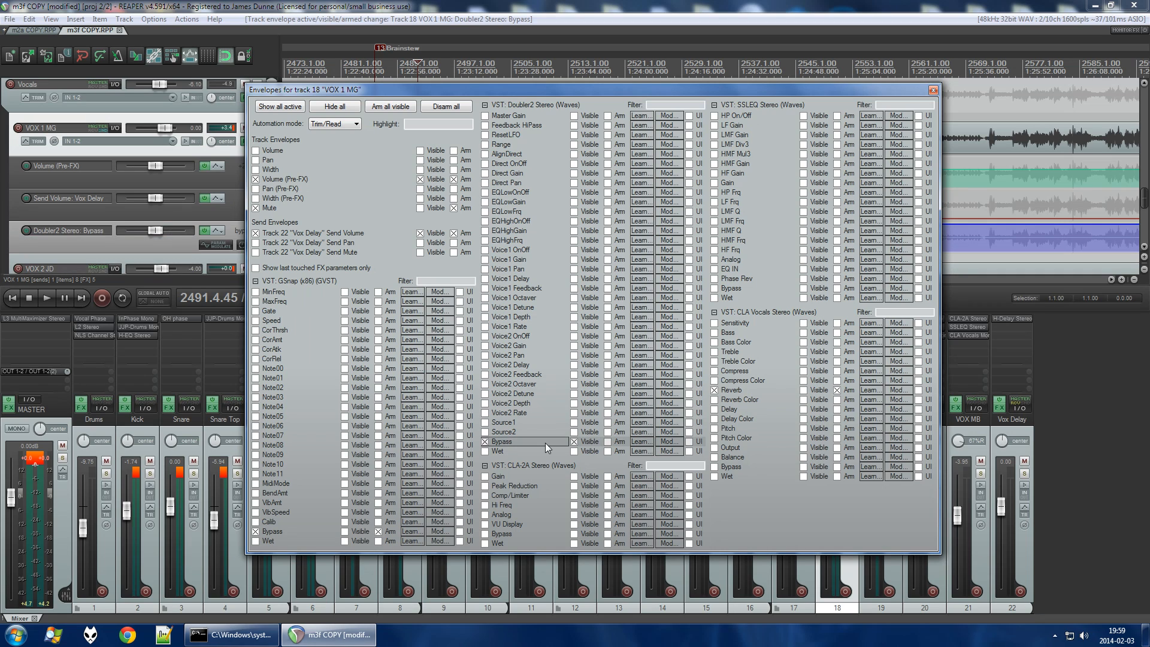
click(933, 89)
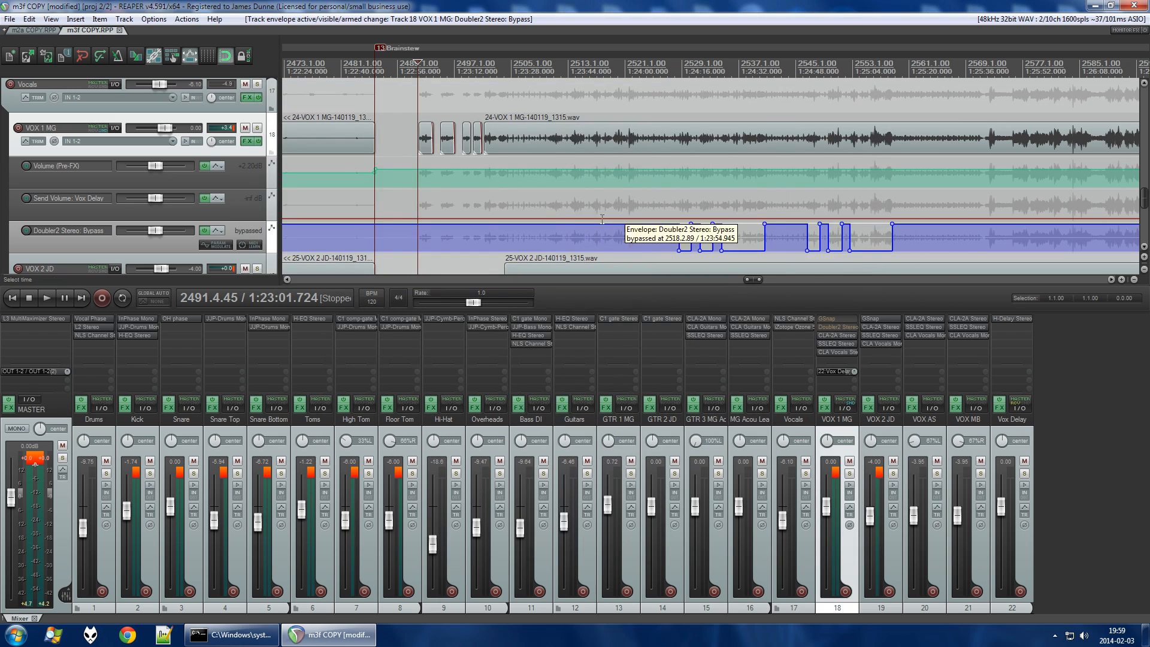
Solo VOX 1 MG and play it from about 1:24:01.2, within the section where Doubler2 is bypassed.
scroll(634, 192, up, 2)
scroll(634, 192, up, 5)
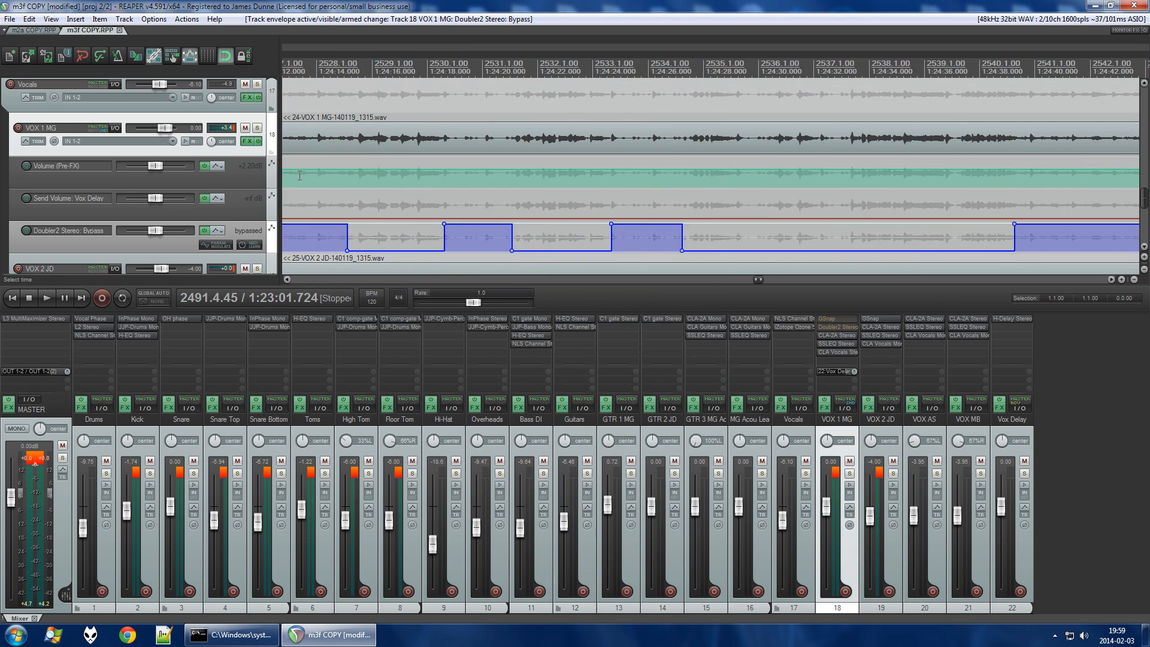
click(378, 66)
scroll(378, 66, down, 3)
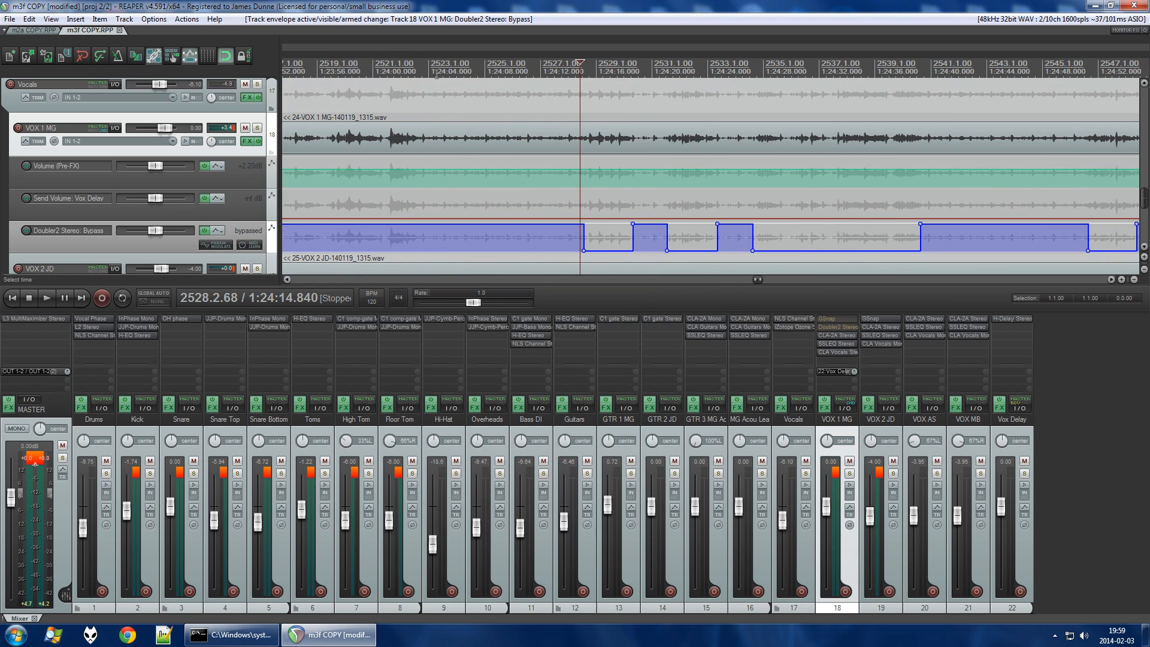
click(389, 63)
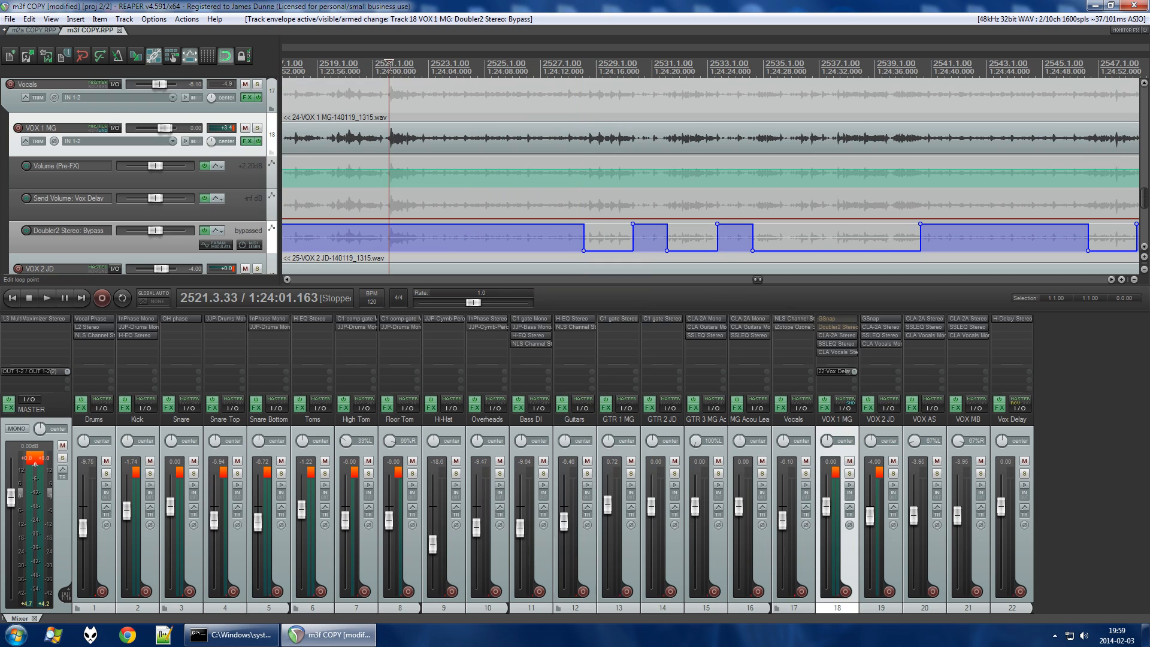
click(257, 128)
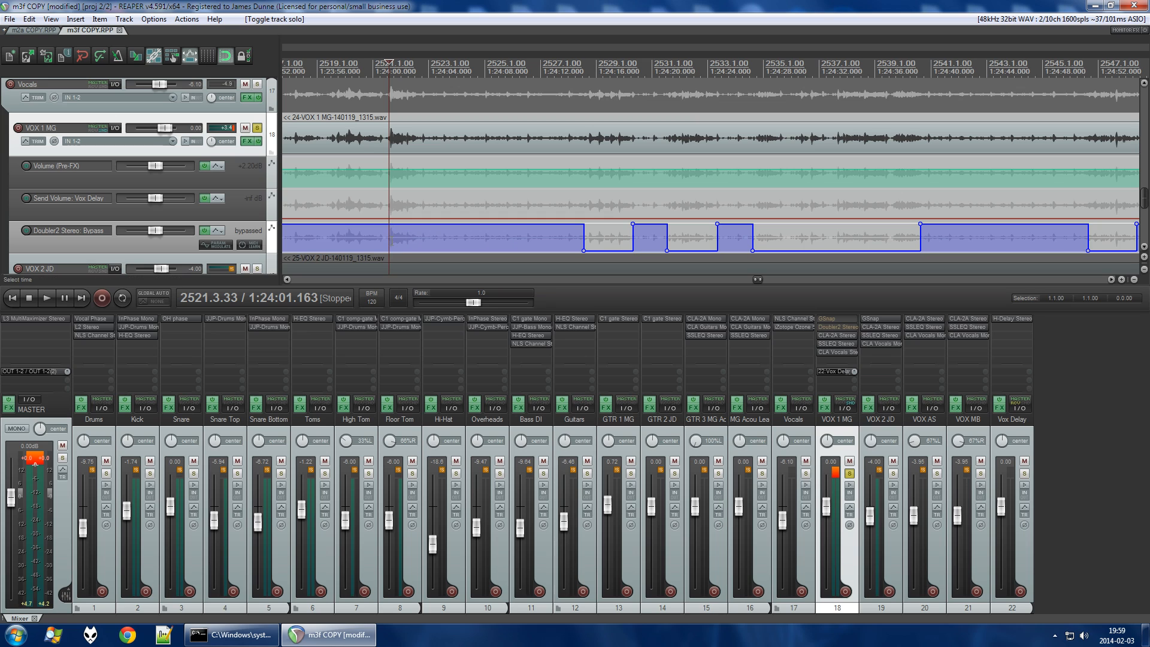
key(space)
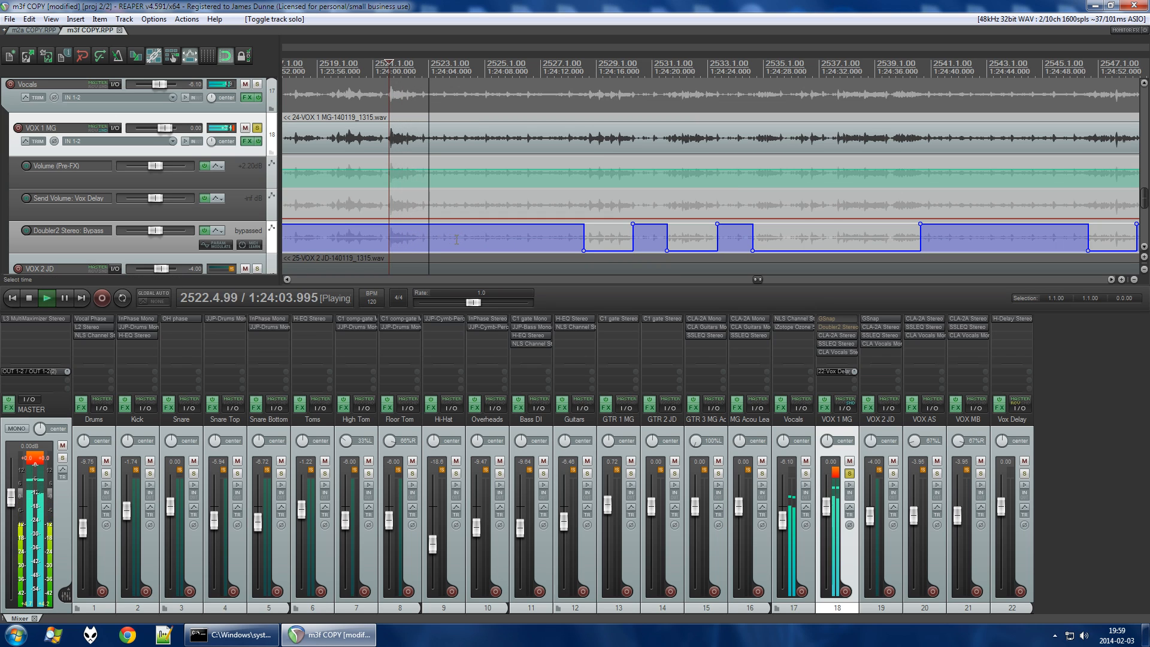
key(space)
Audition the soloed VOX 1 MG from about 1:24:20.9, across the point where its Doubler2 bypass switches.
click(583, 246)
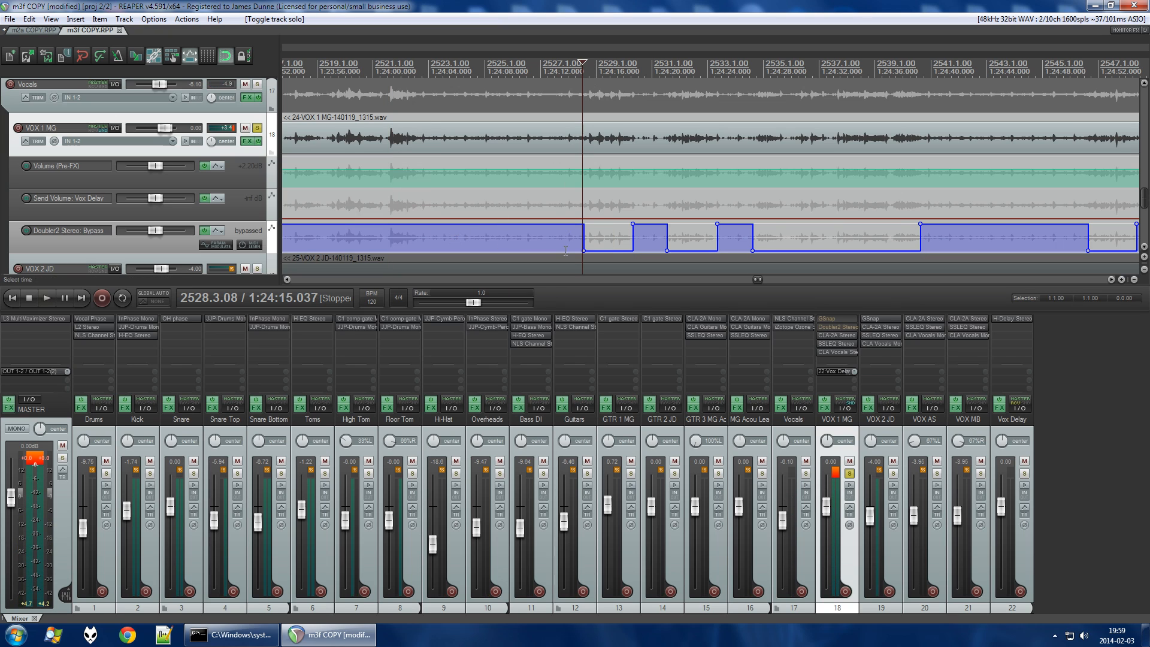
scroll(620, 200, down, 2)
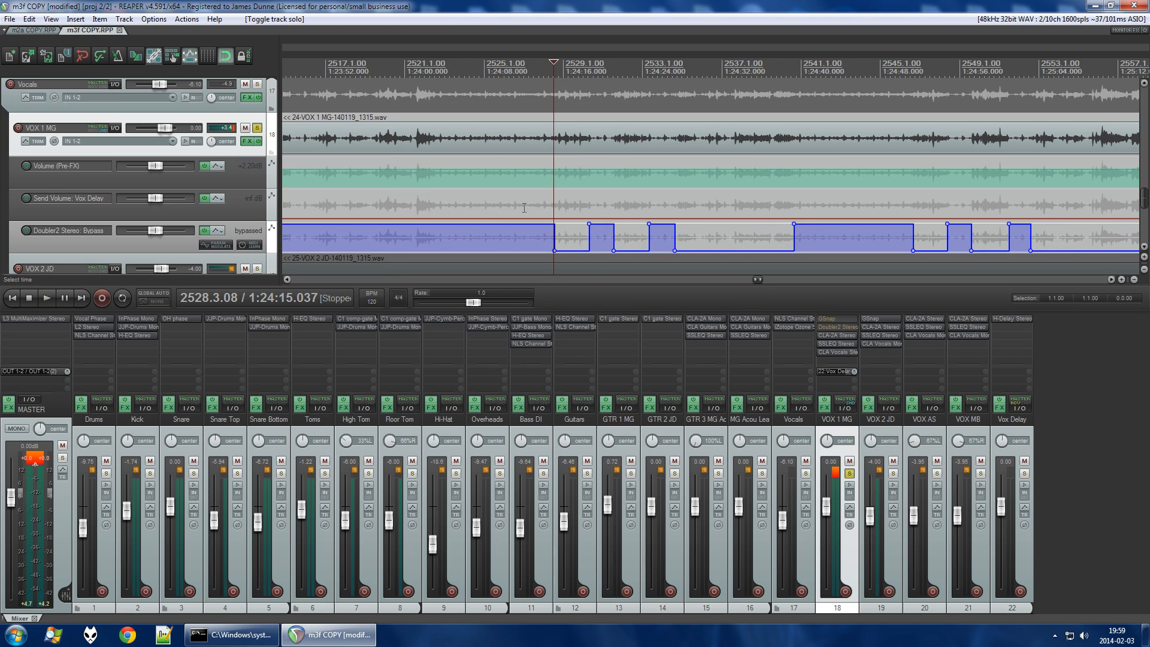
click(612, 69)
scroll(614, 90, up, 2)
key(space)
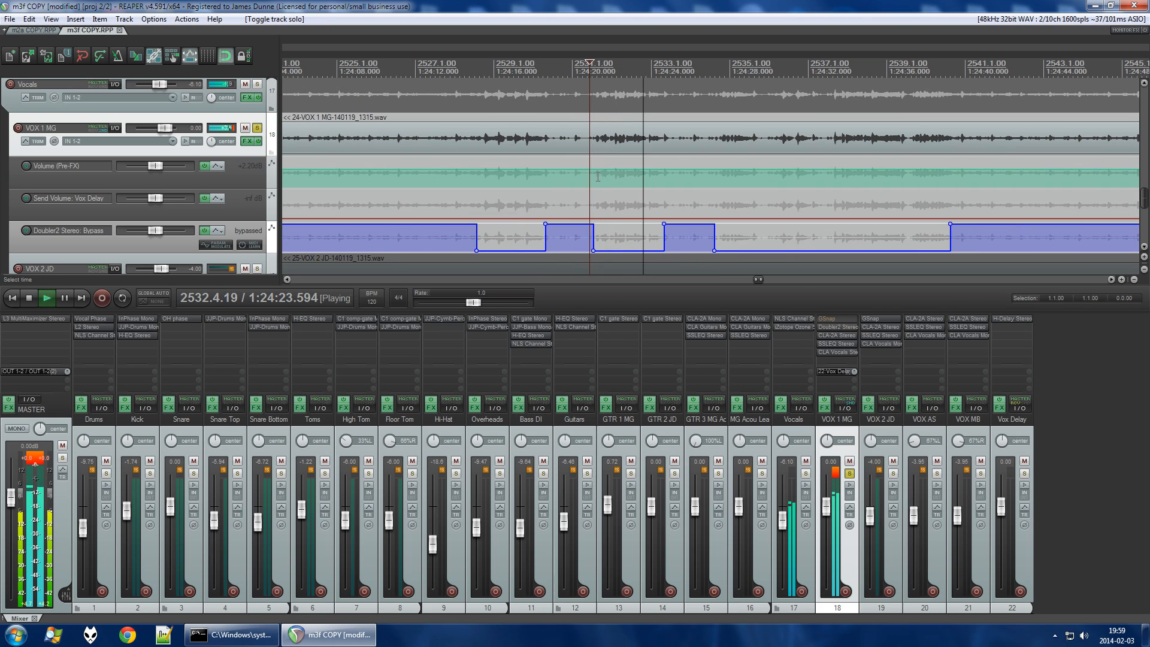
key(space)
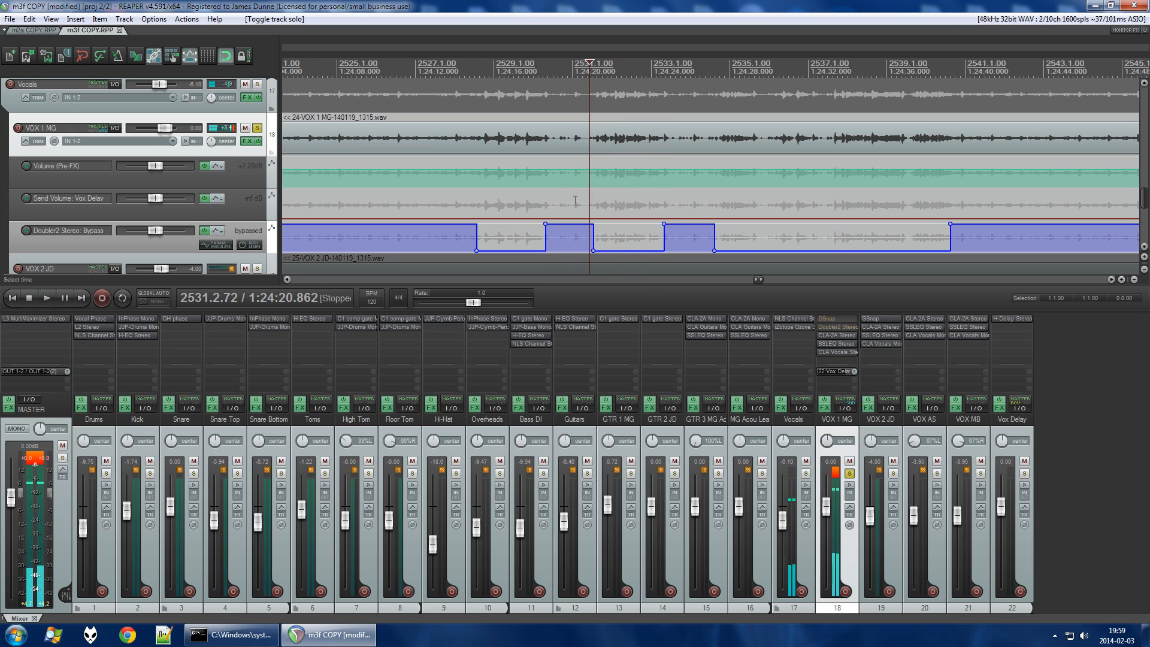
Audition the soloed VOX 1 MG from about 1:24:17.5 through its alternating Doubler2 bypass phrases, and place the edit cursor at about 1:24:27.6.
scroll(584, 197, down, 2)
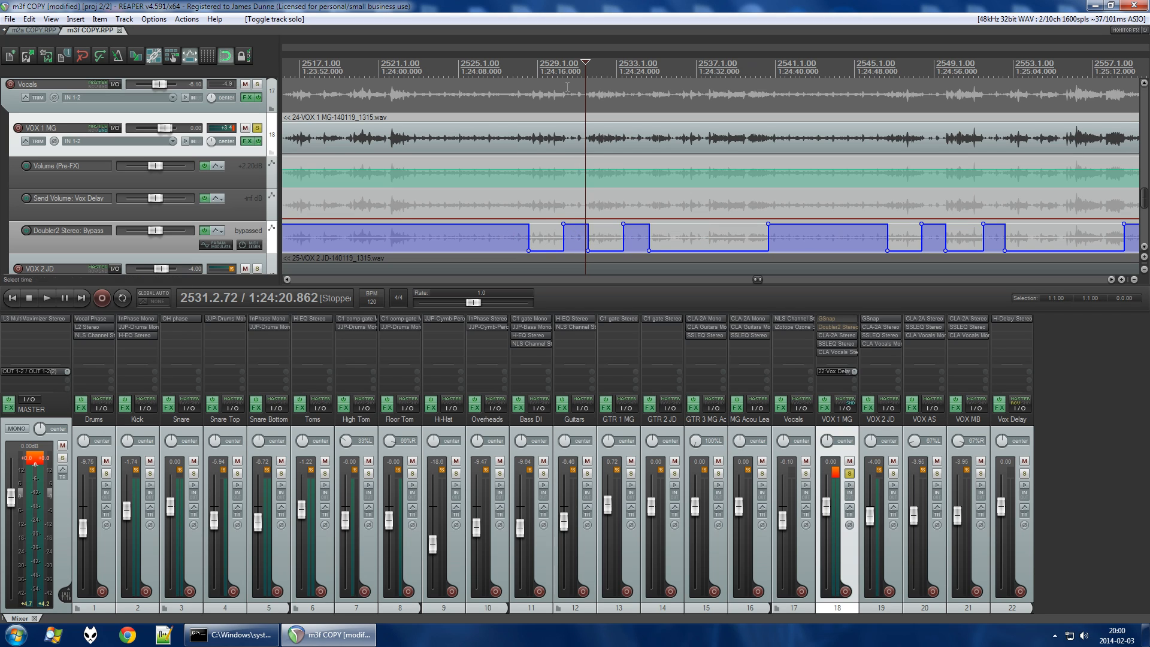
click(553, 69)
key(space)
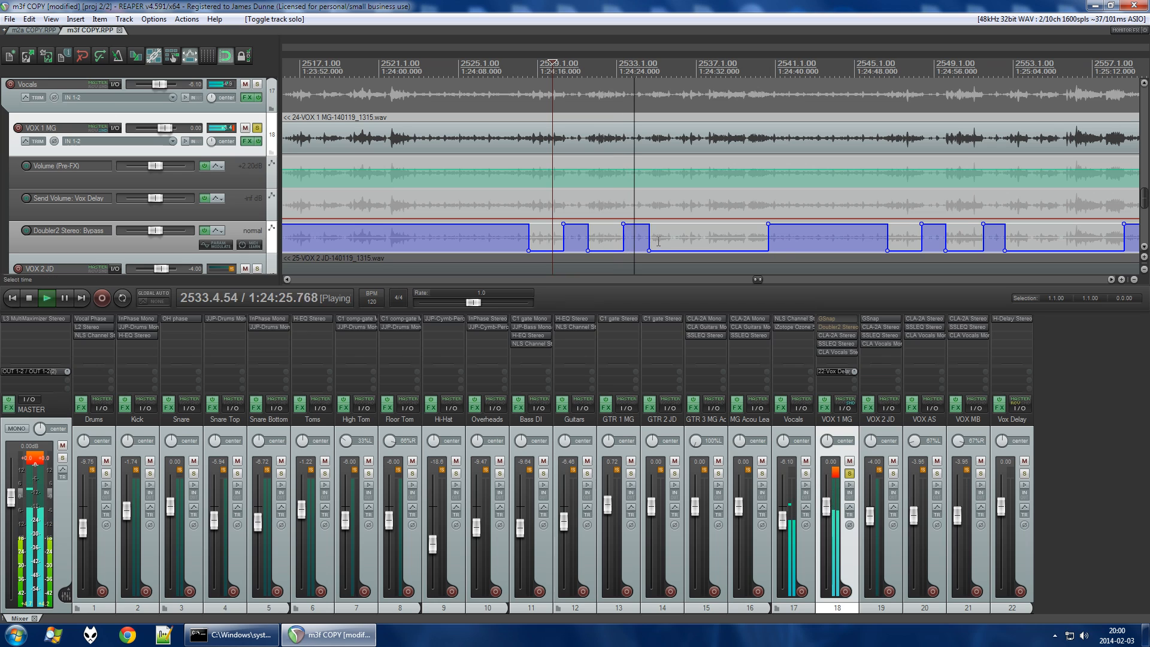
key(space)
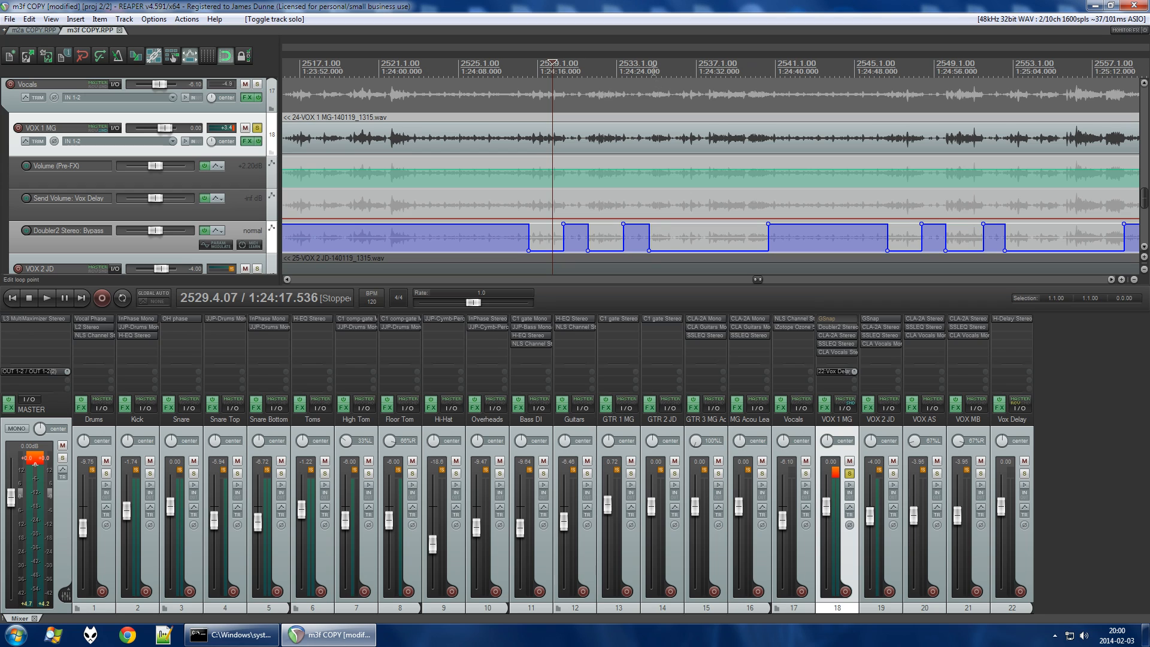
click(652, 173)
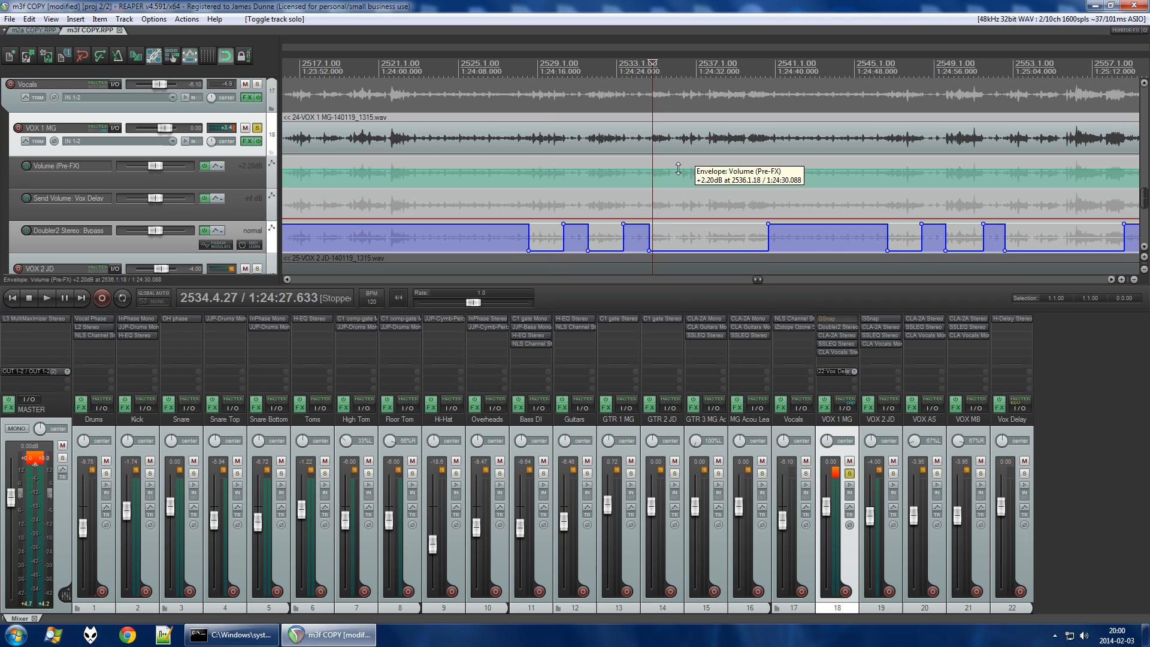
Unsolo VOX 1 MG and play the full mix from about 1:24:19.8 through the Doubler2 bypass changes.
click(850, 474)
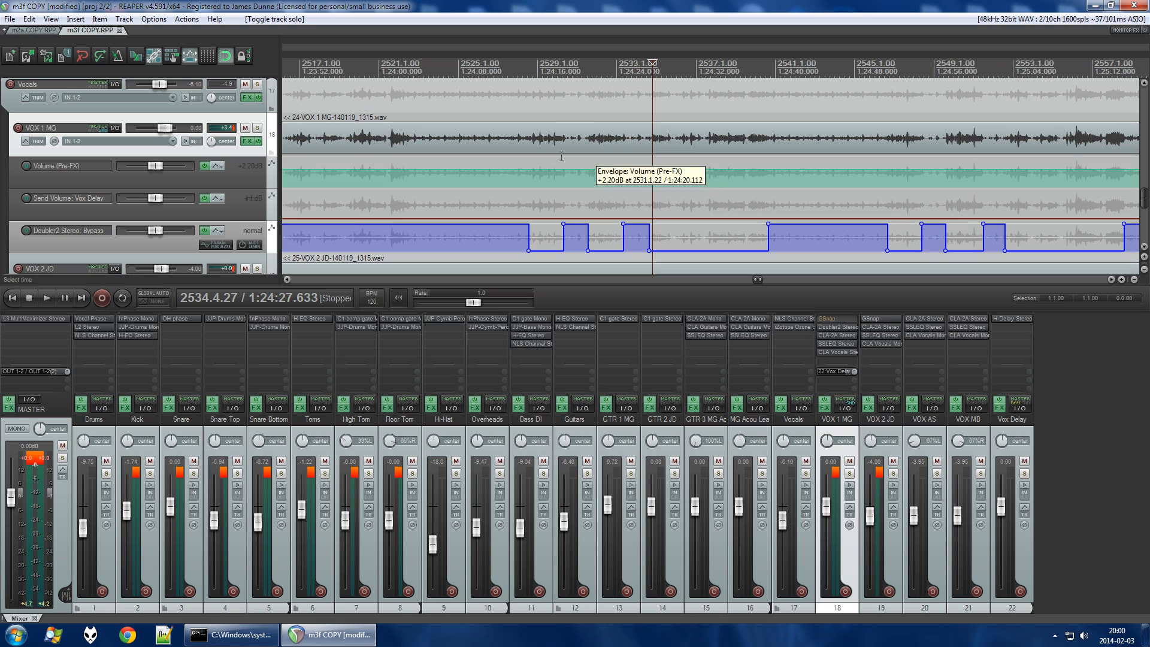
click(576, 67)
key(space)
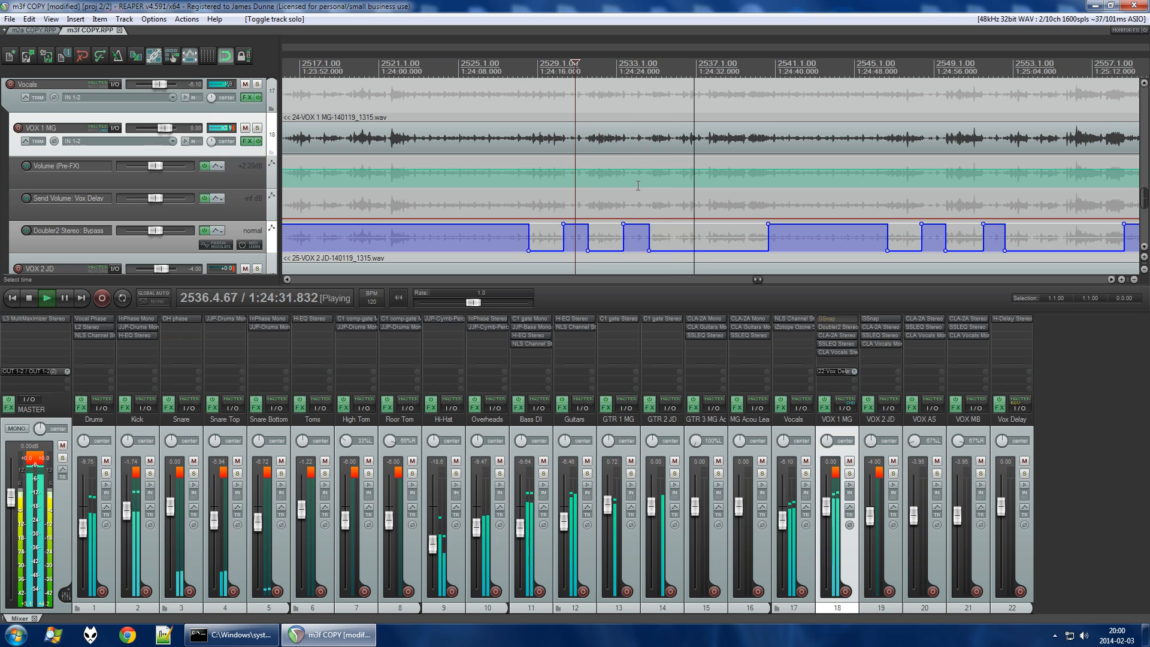
key(space)
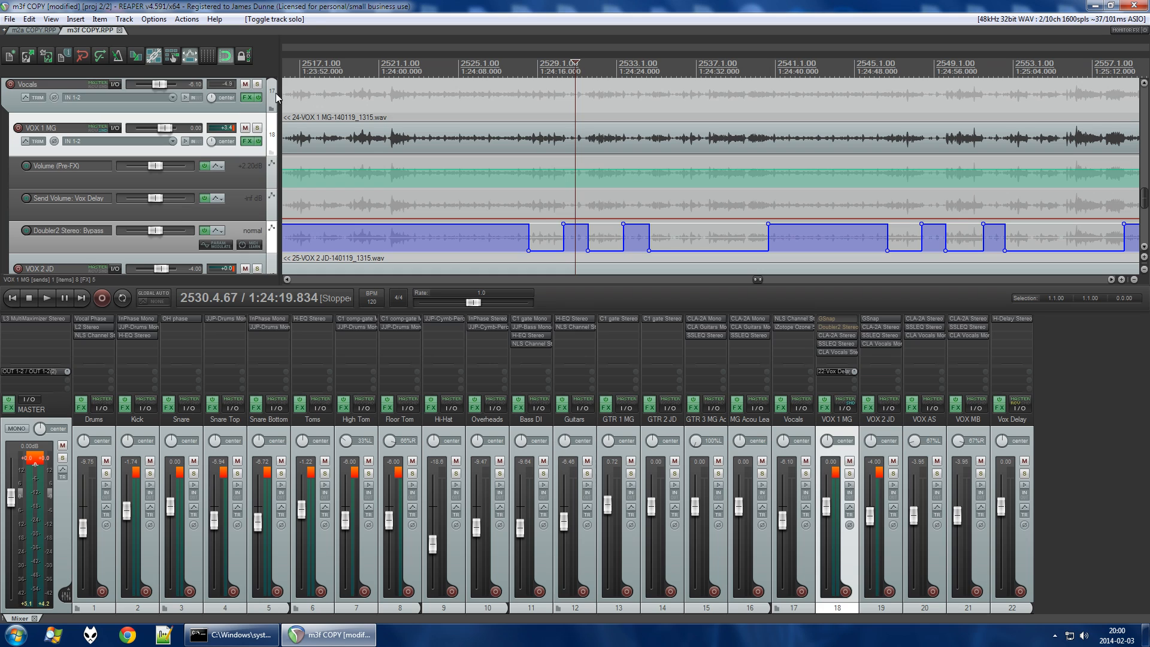
Reset the clipped peak indicators on the VOX 1 MG and VOX 2 JD channels.
key(Up)
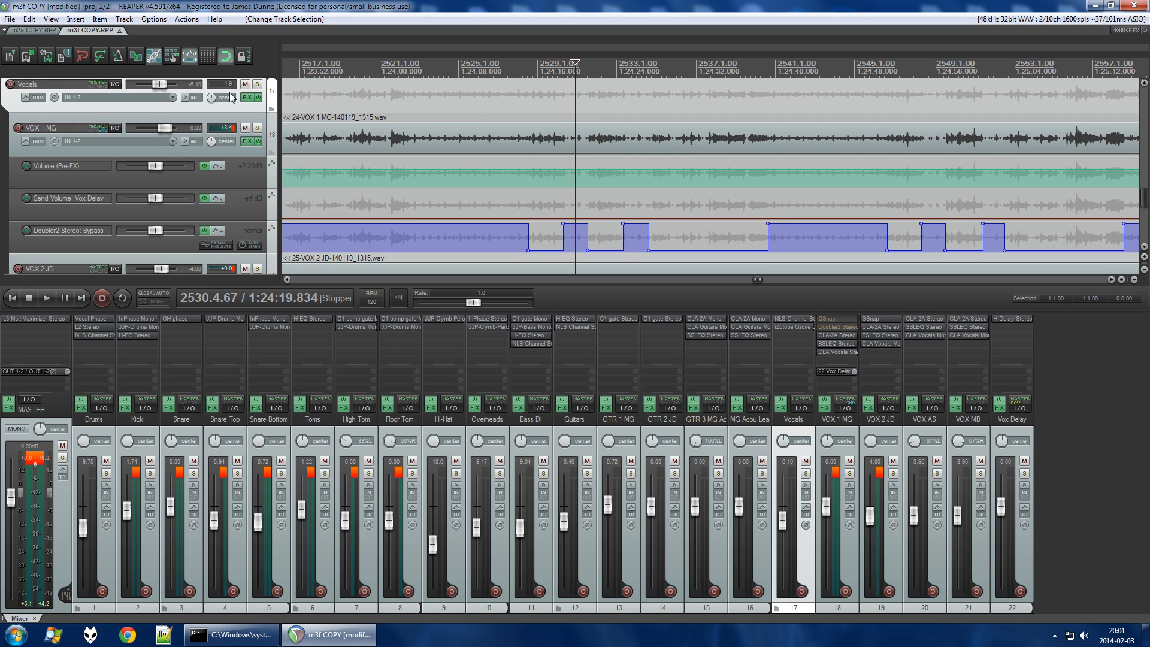
click(850, 448)
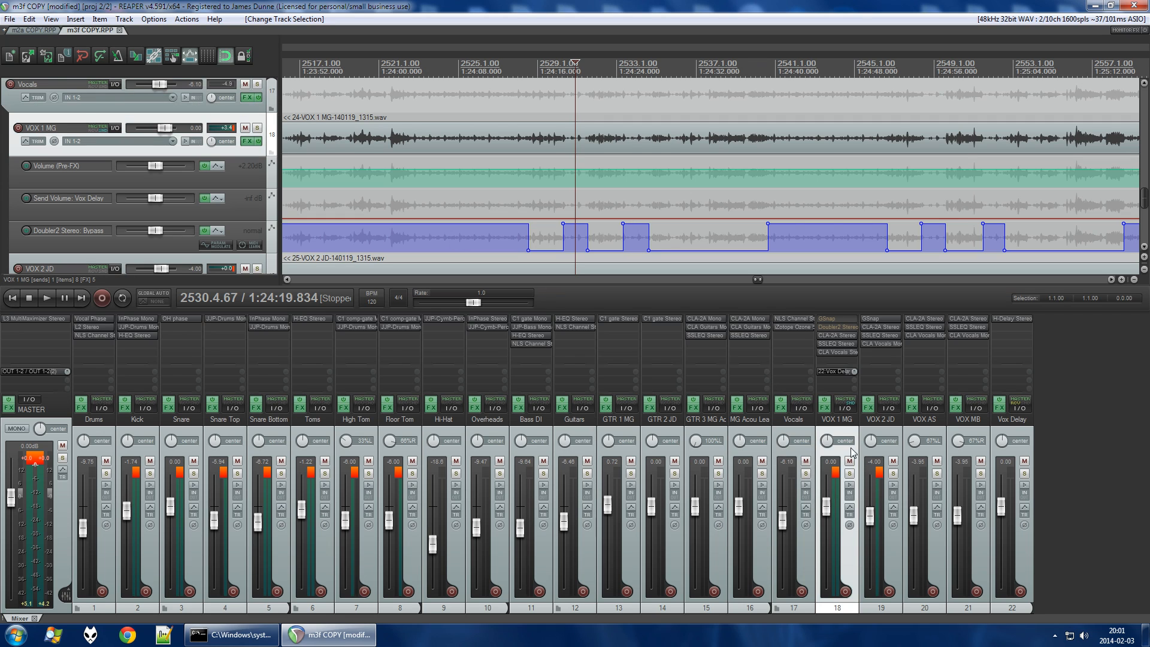
click(879, 473)
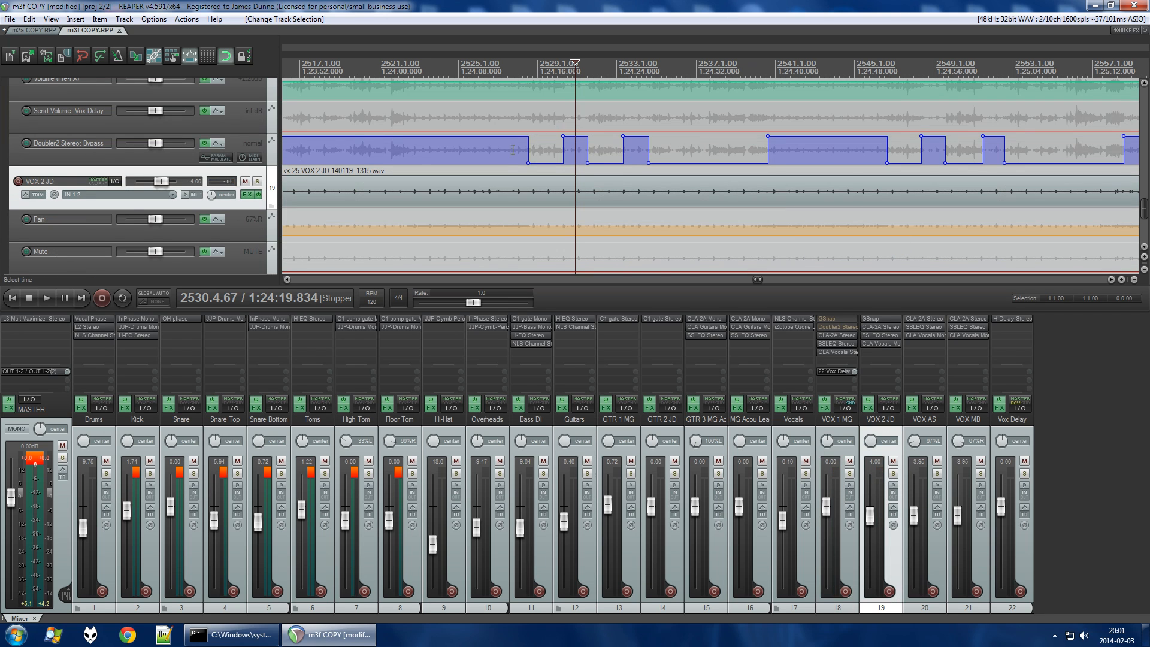
Place the edit cursor at the start of Brainstew, where the VOX 1 MG pre-FX volume envelope changes, and select VOX 1 MG.
scroll(272, 163, up, 4)
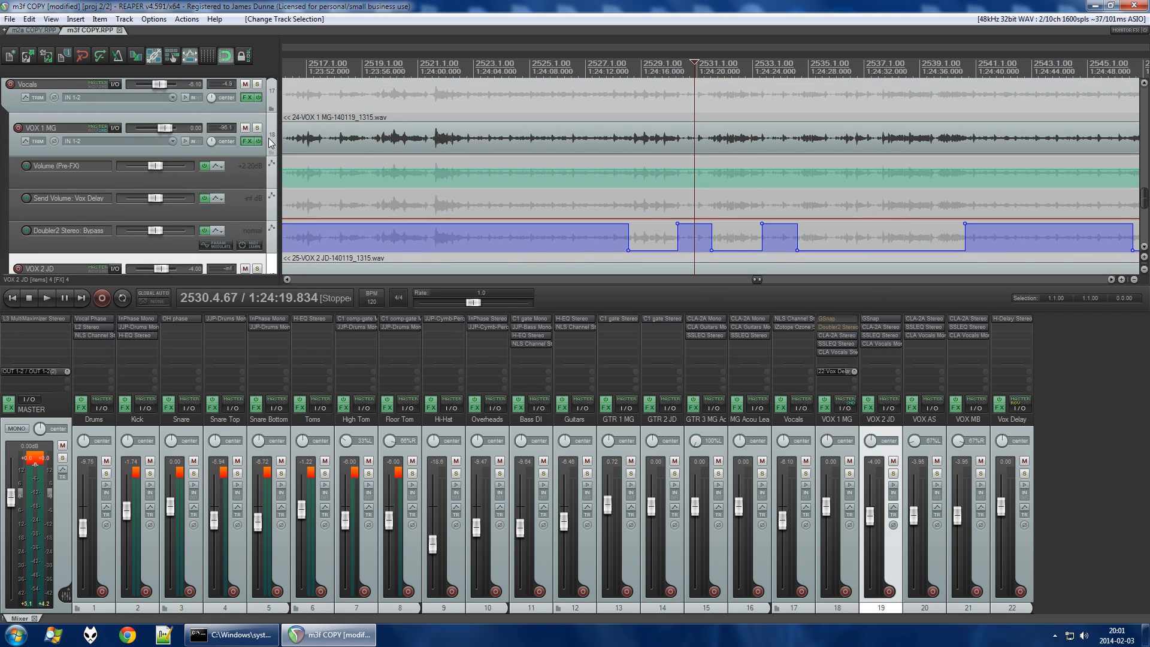
key(Up)
key(Up)
scroll(472, 211, down, 6)
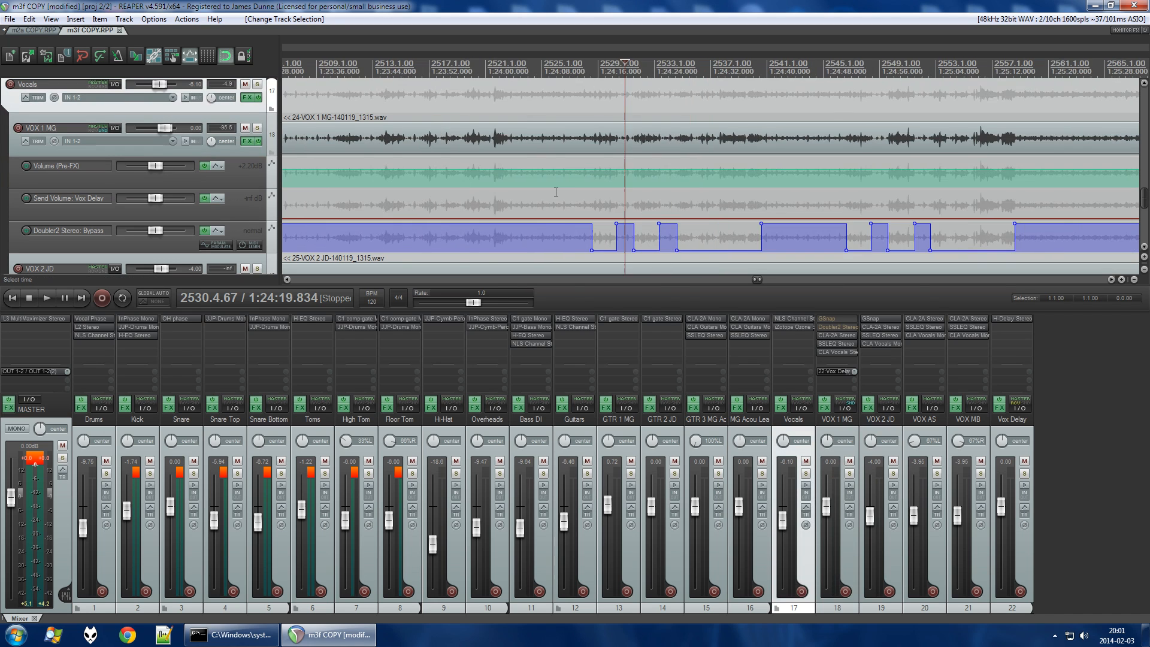
mouse_move(420, 169)
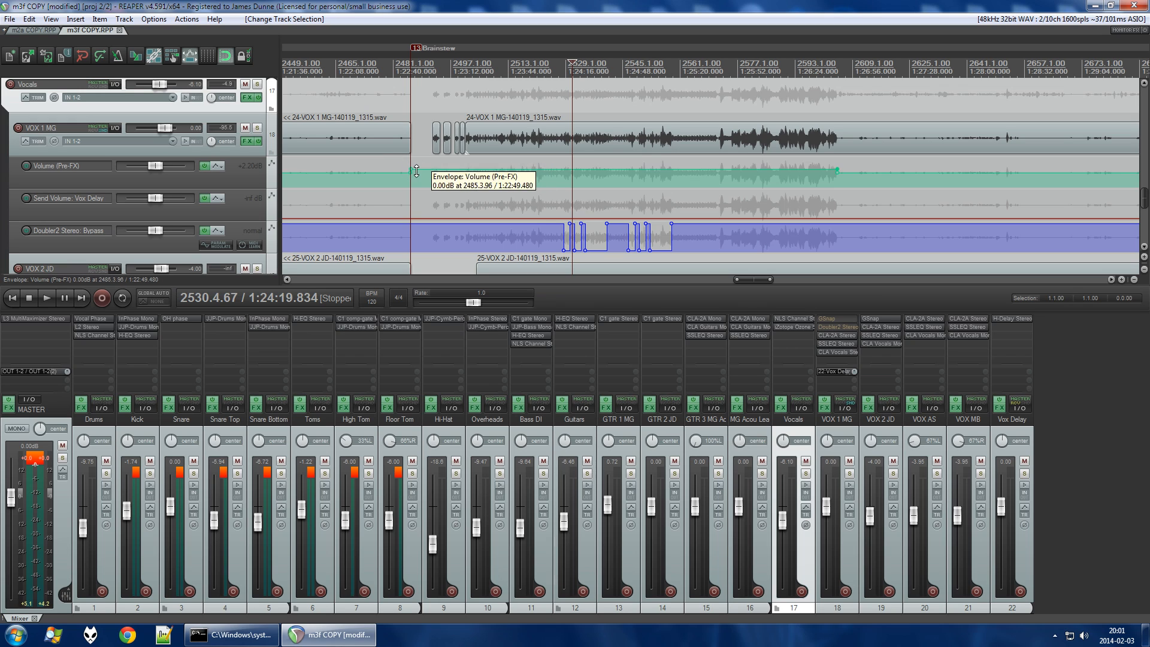
click(418, 52)
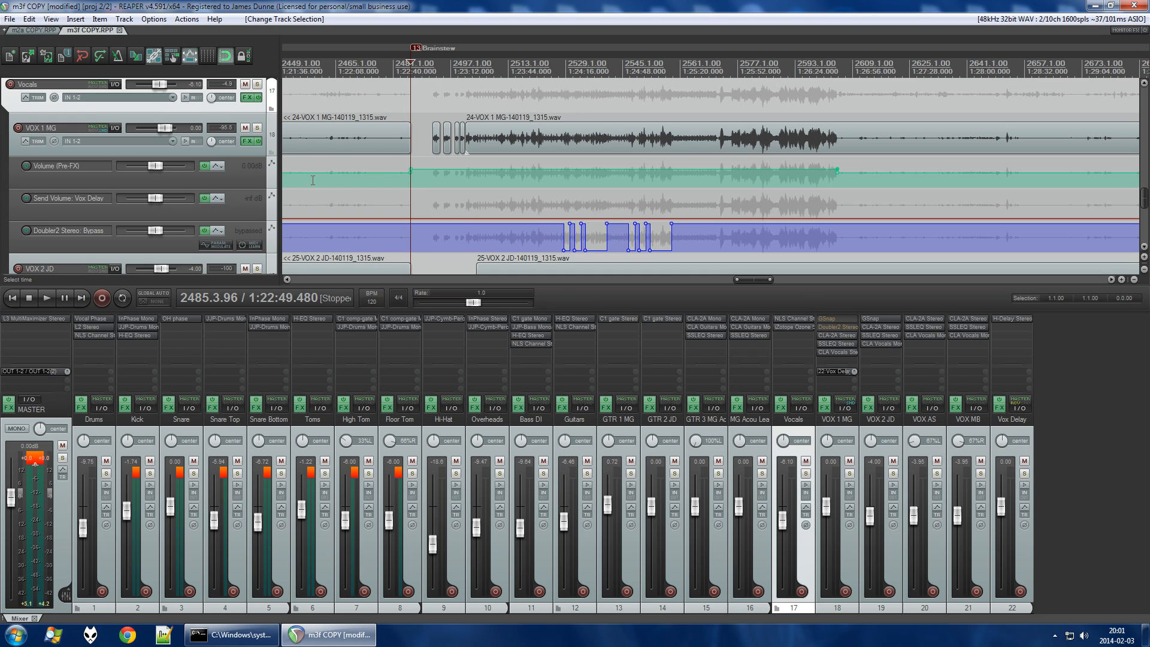
click(265, 137)
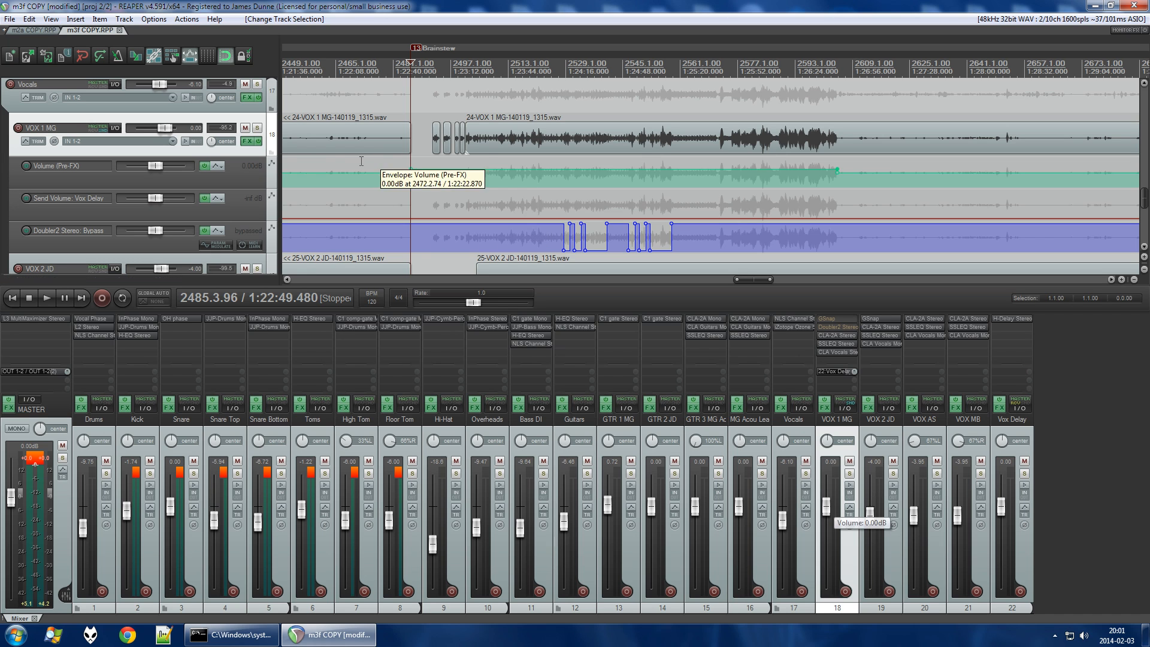
Play Brainstew from about 1:23:01.1 with the VOX 1 MG pre-FX volume envelope active.
scroll(429, 188, right, 3)
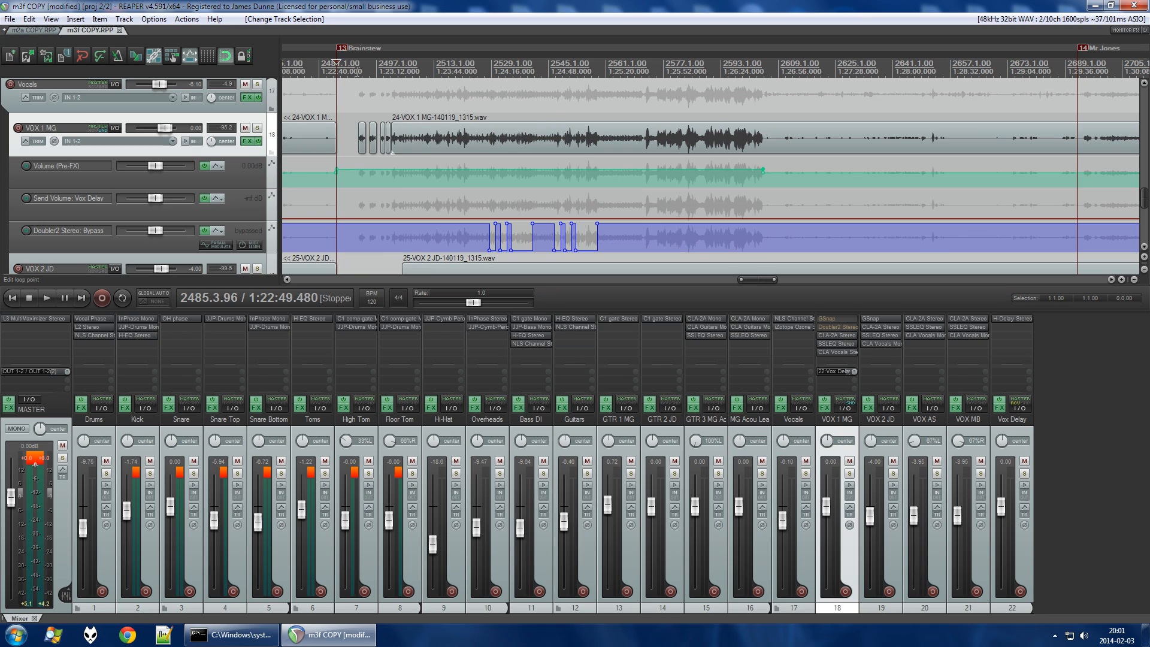
click(357, 66)
key(space)
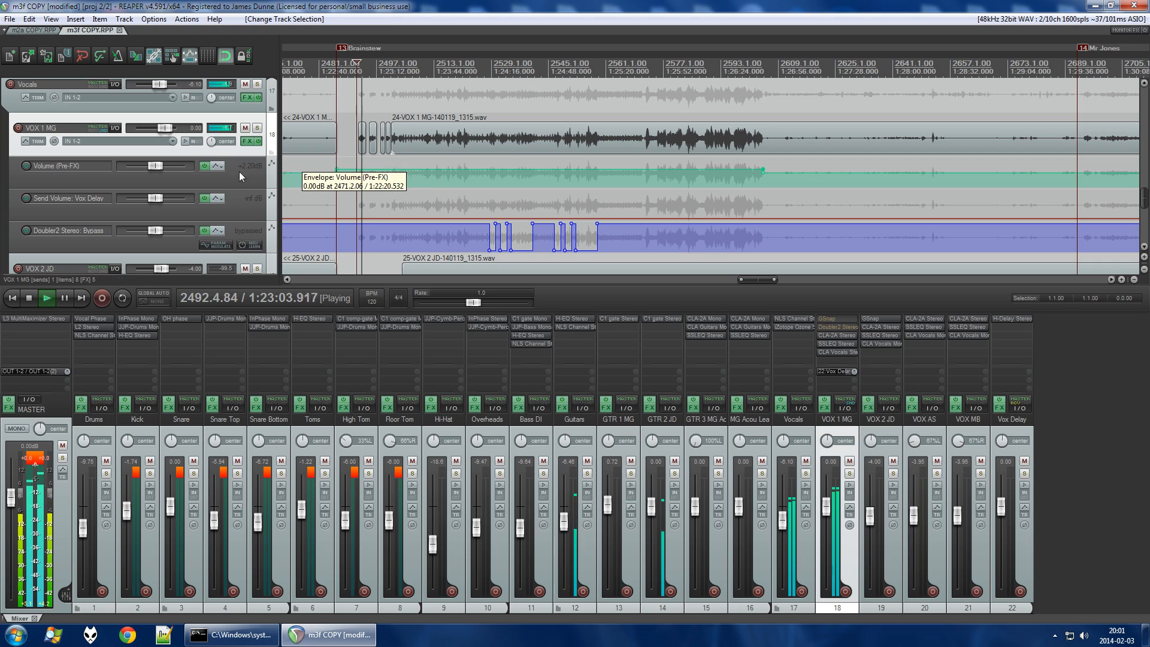
key(space)
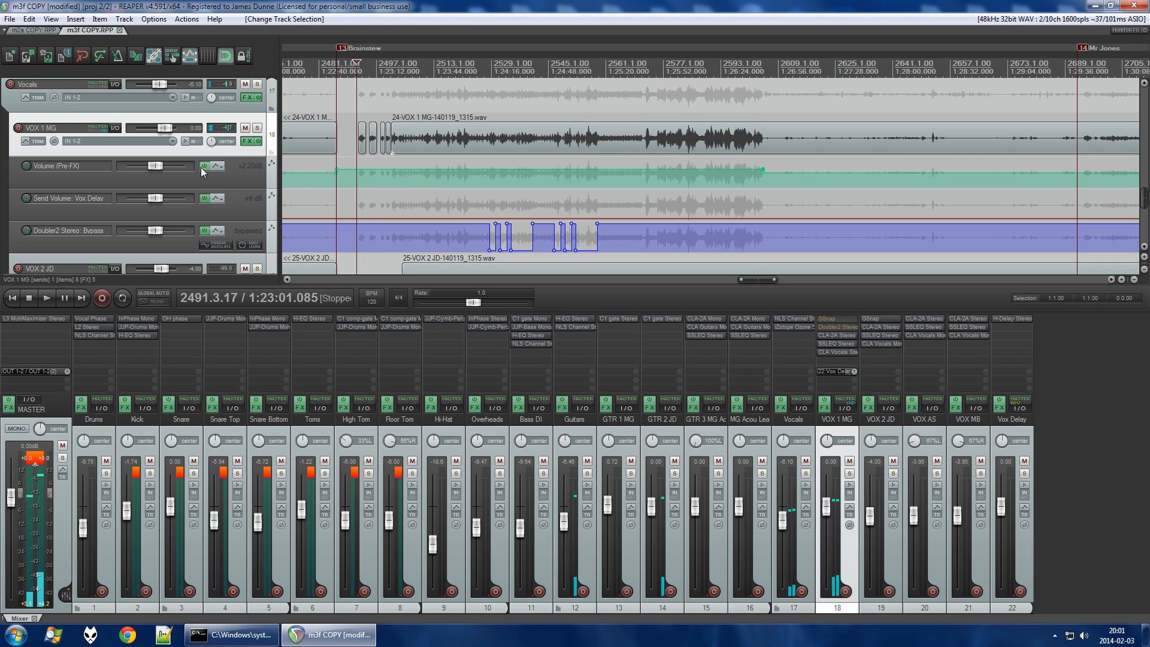
Compare playback from about 1:23:01.1 with the VOX 1 MG pre-FX volume envelope bypassed and active, and leave the envelope bypassed.
click(204, 166)
key(space)
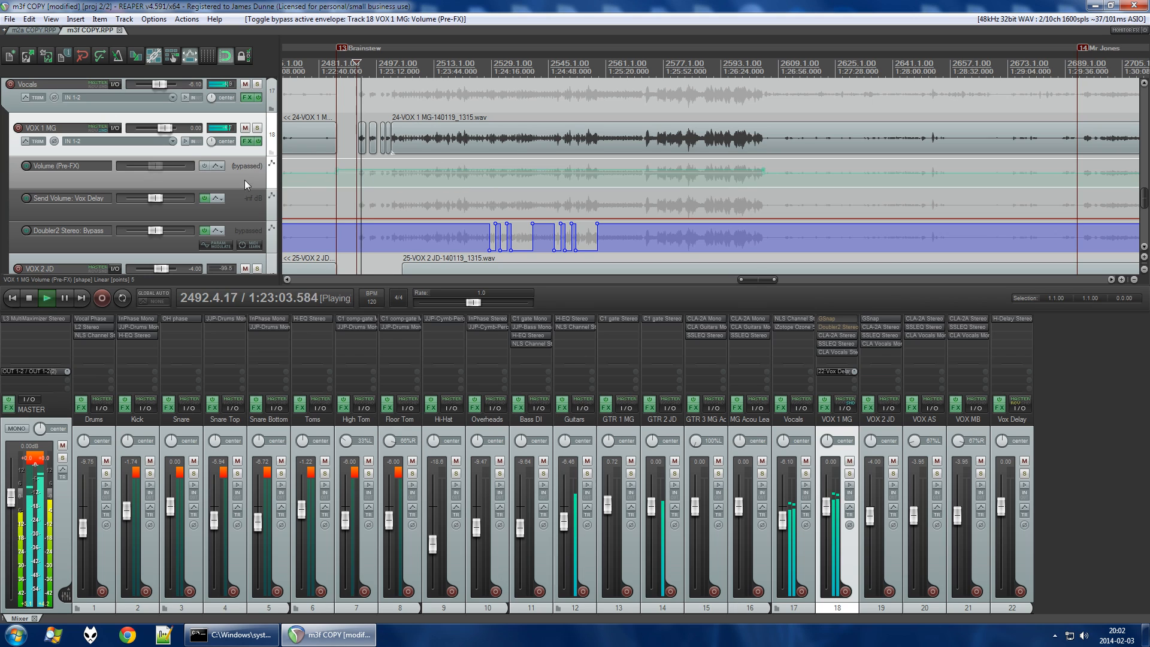
key(space)
click(204, 167)
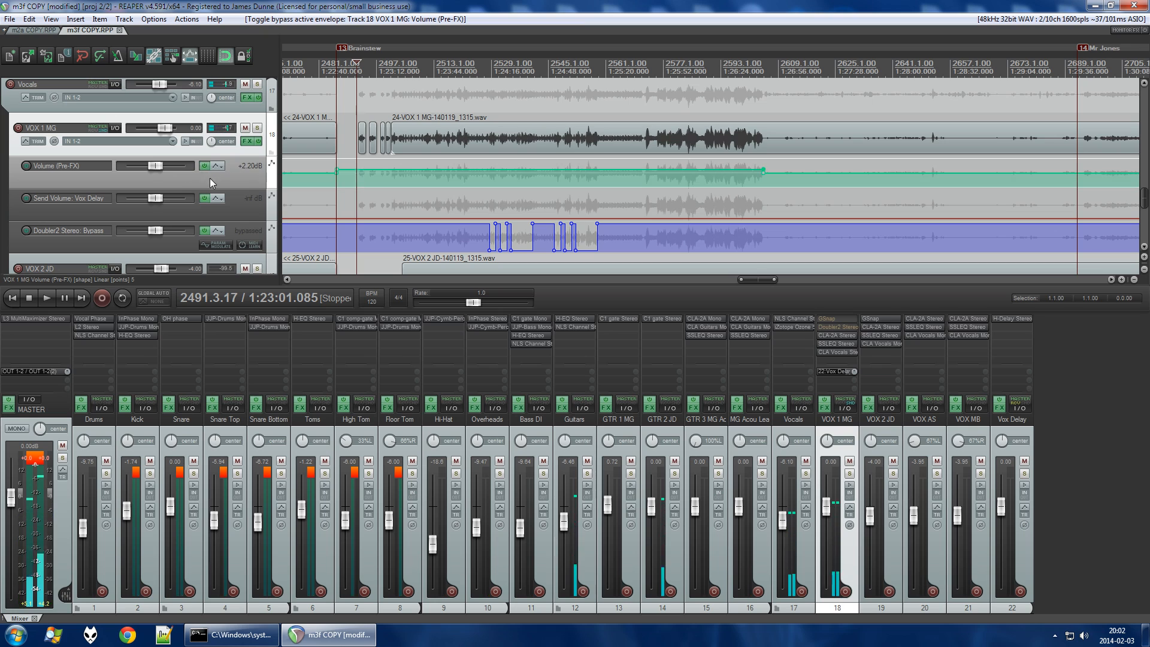
key(space)
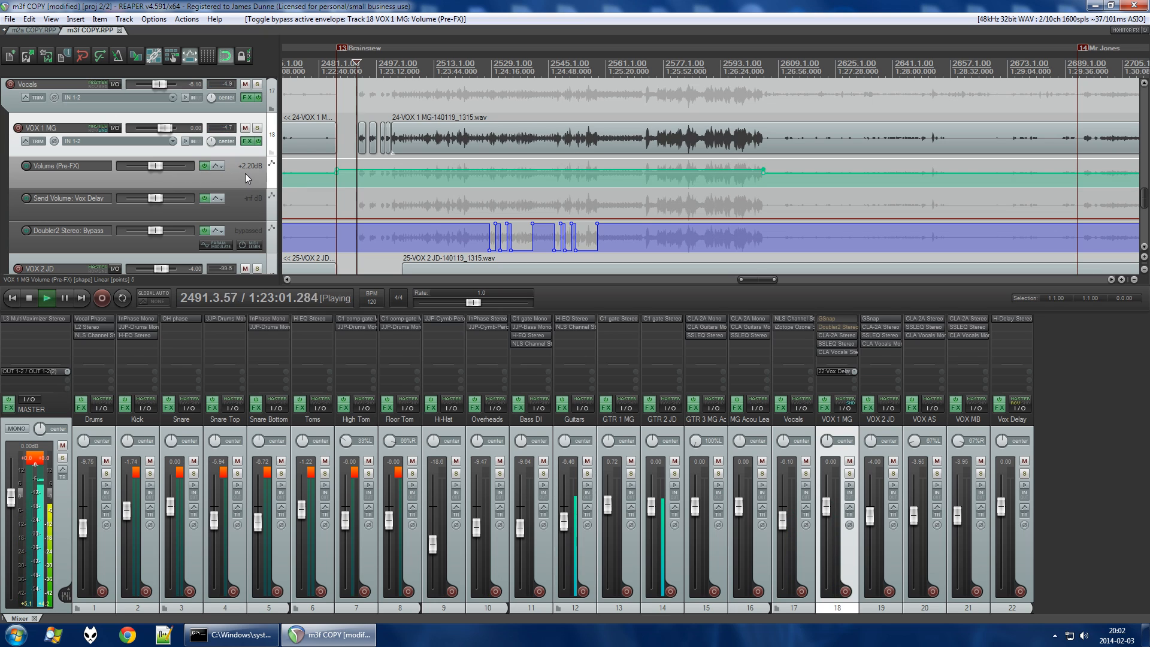
key(space)
click(205, 167)
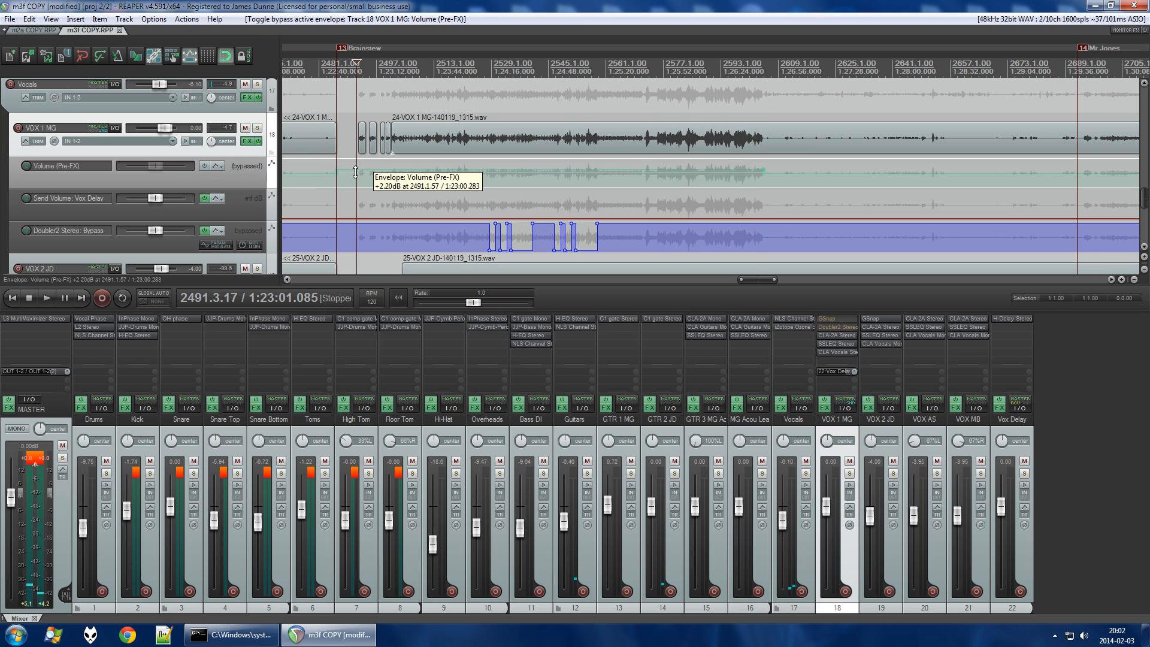
Select the Guitars folder track and show its volume envelope.
scroll(355, 172, up, 2)
scroll(356, 172, down, 3)
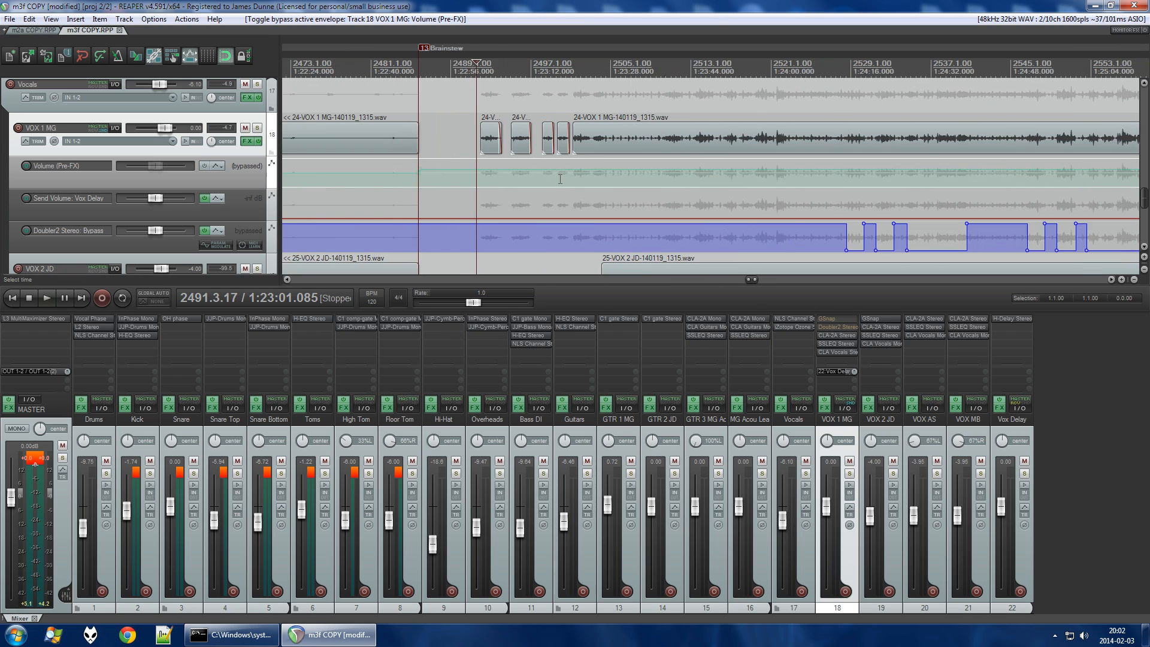
scroll(287, 156, up, 2)
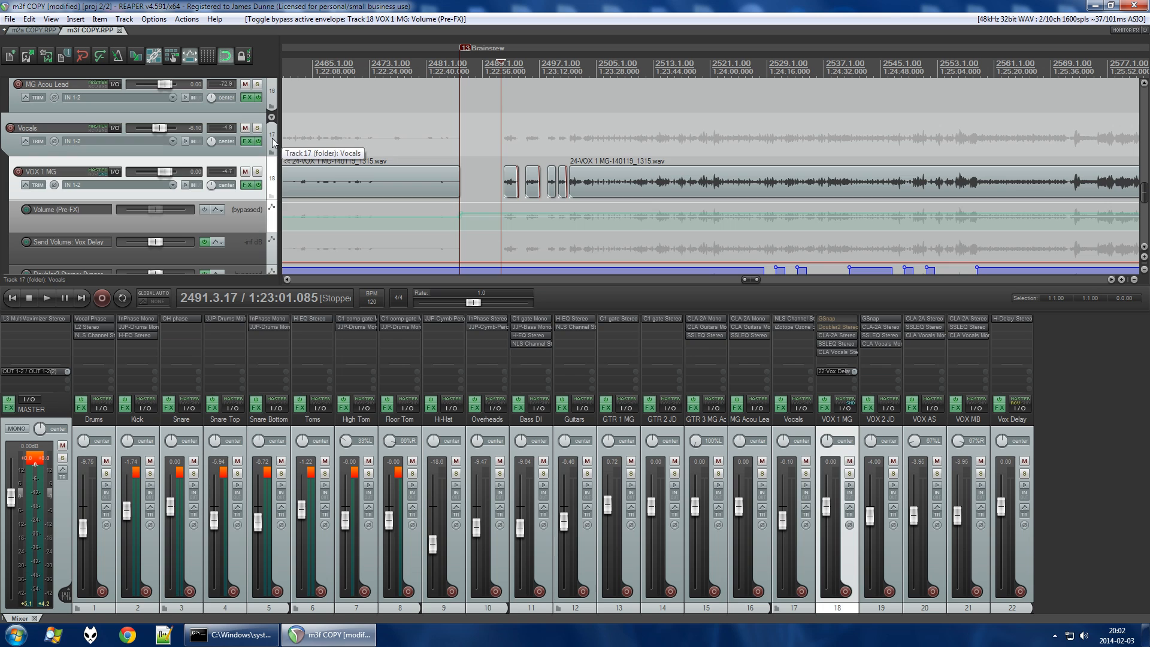
click(272, 138)
scroll(272, 138, up, 3)
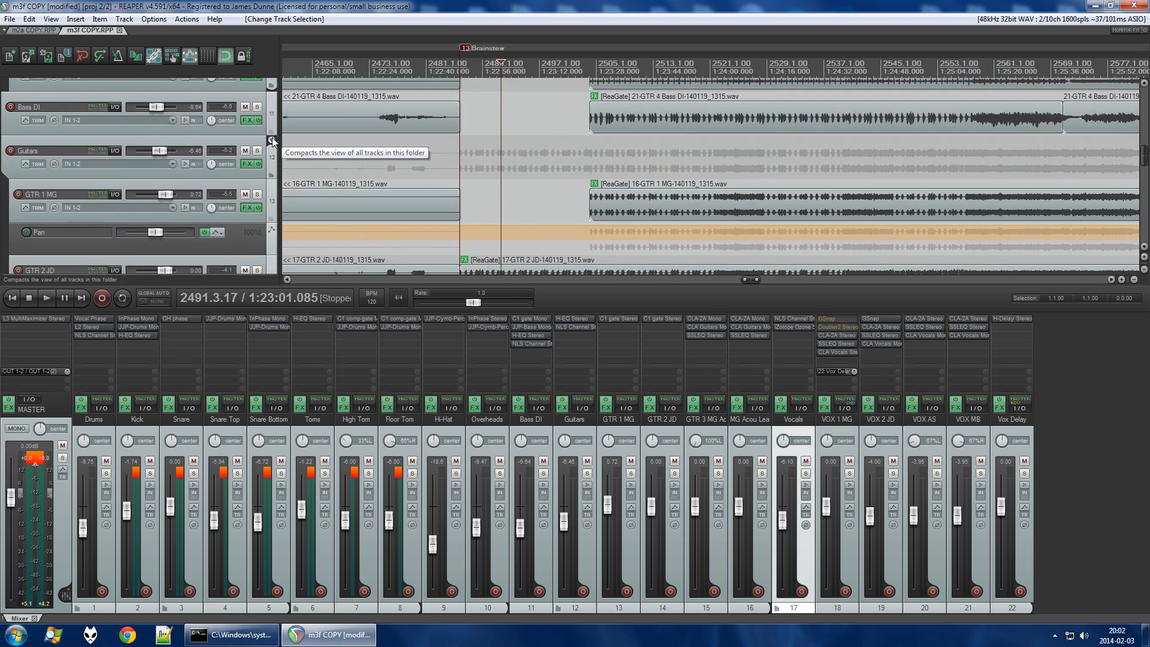
click(272, 150)
click(271, 125)
key(v)
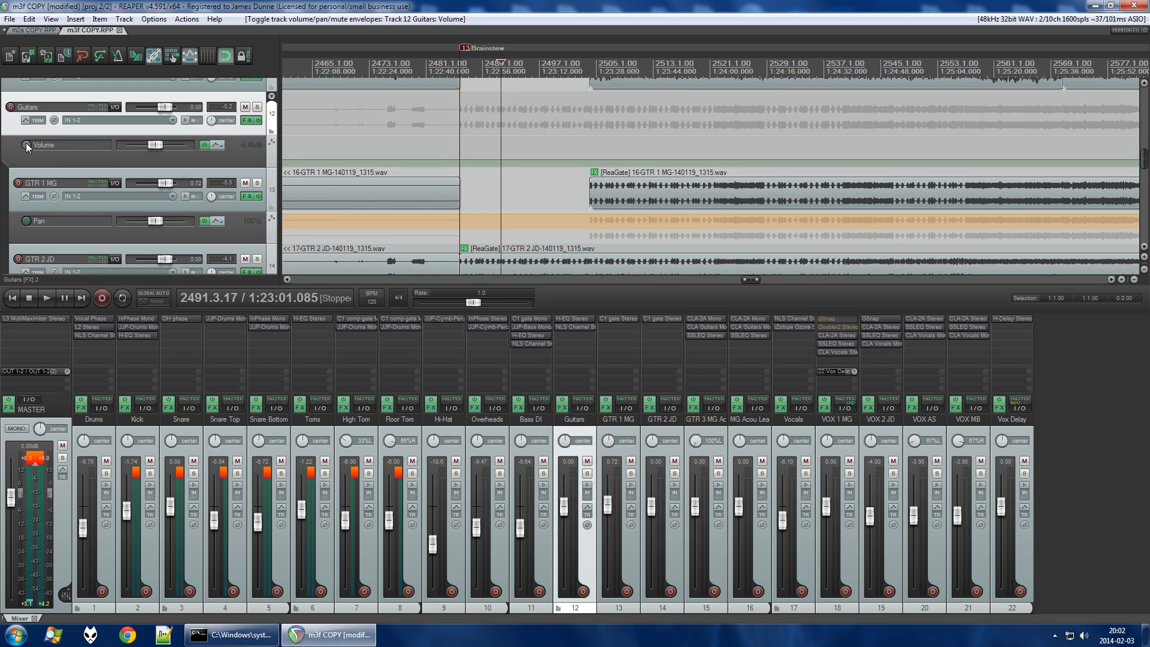
Switch the Guitars folder track's displayed envelope to Volume (Pre-FX) and check its automation across Brainstew.
click(42, 143)
click(75, 211)
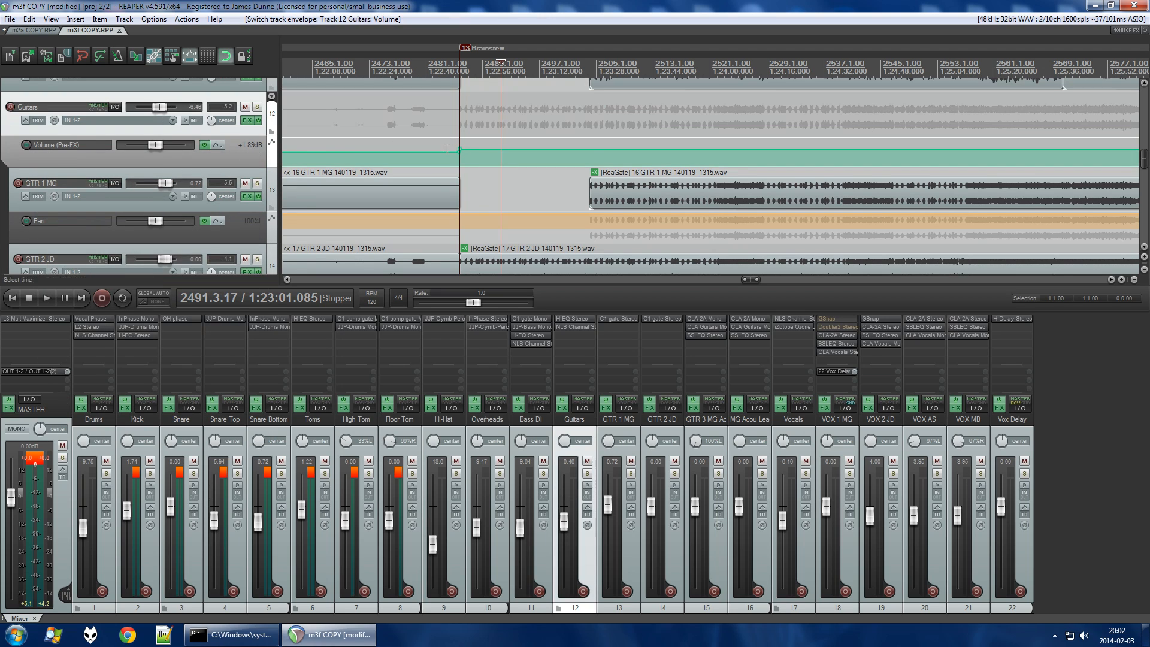
scroll(417, 159, up, 5)
scroll(418, 161, down, 7)
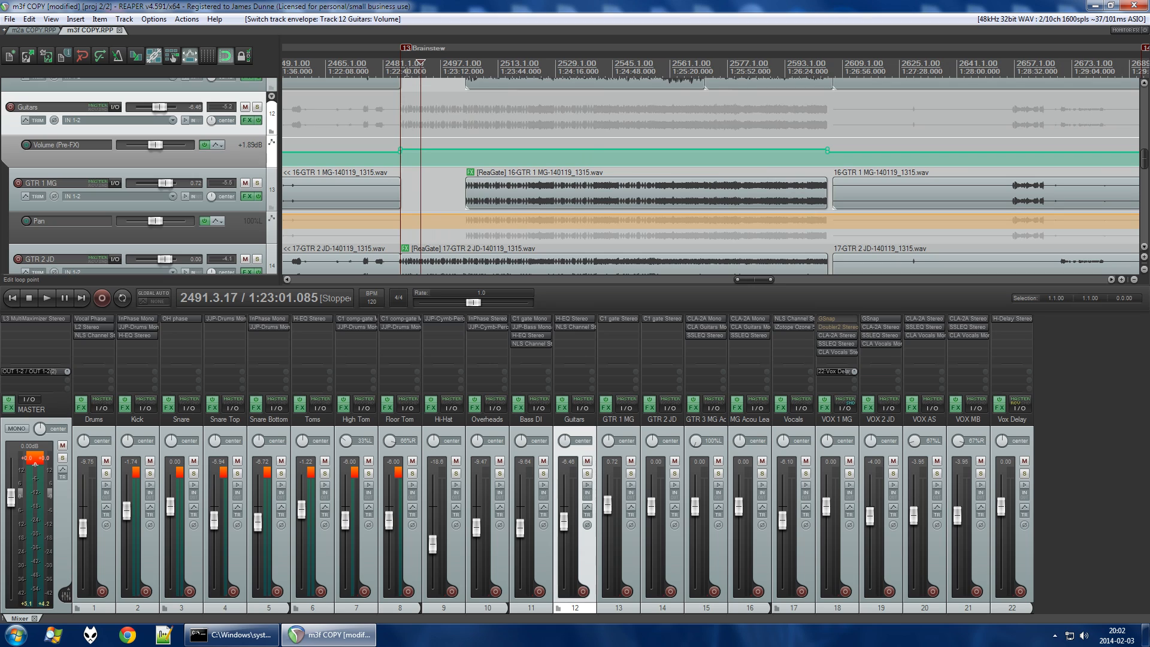
Play Brainstew from about 1:22:52.7 with the Guitars pre-FX volume envelope active, viewing the GTR 1 MG and GTR 2 JD tracks.
click(406, 180)
key(space)
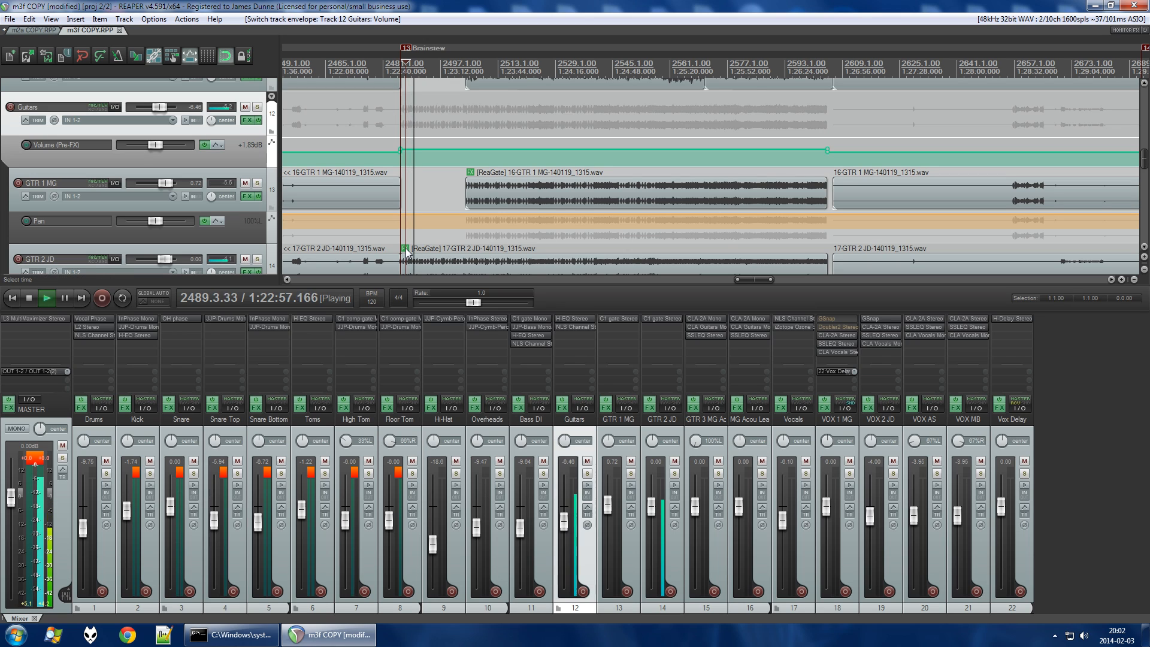
scroll(272, 237, down, 1)
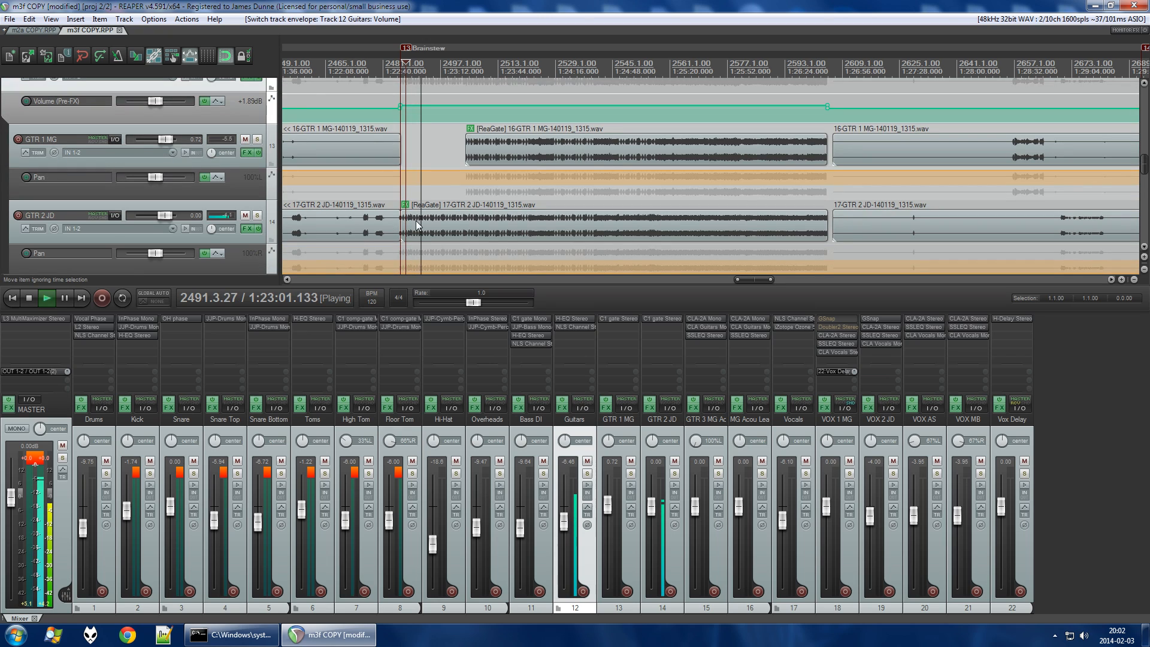
key(space)
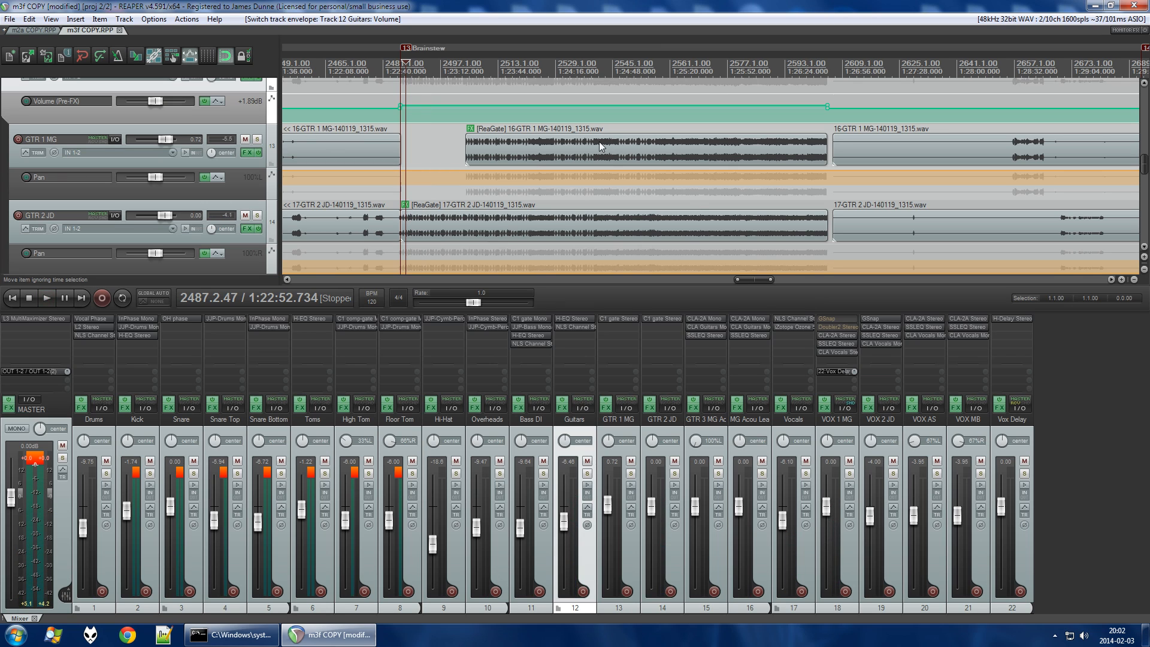
Inspect the ReaGate settings on the Brainstew item of GTR 2 JD, then close its item effects window.
click(404, 204)
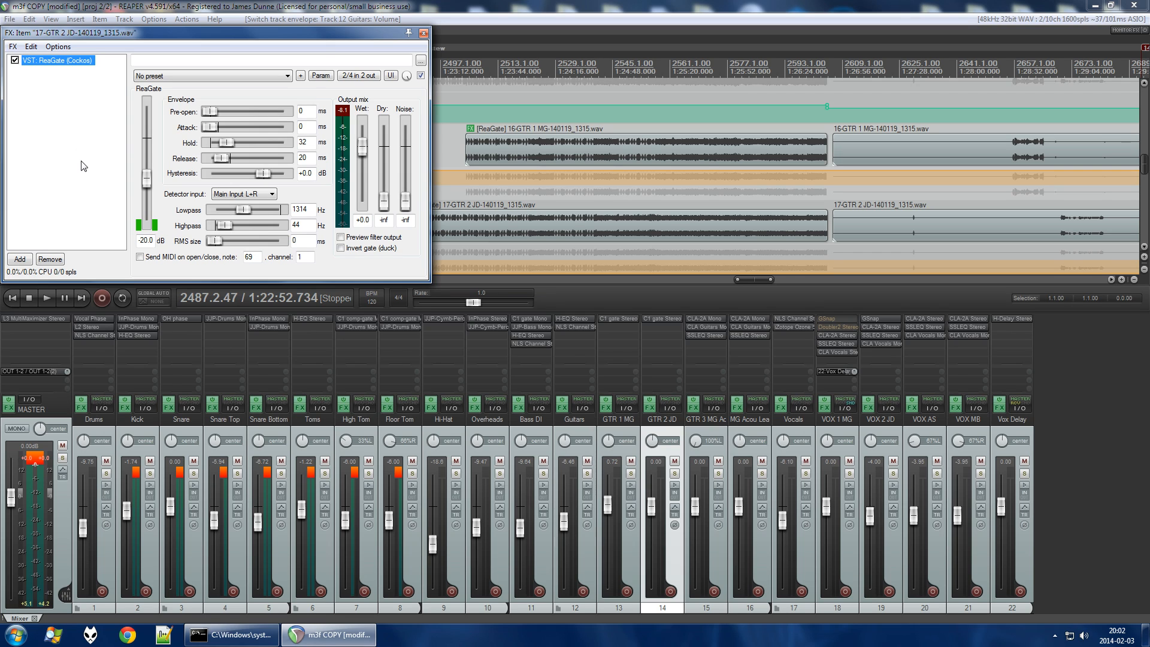
click(423, 34)
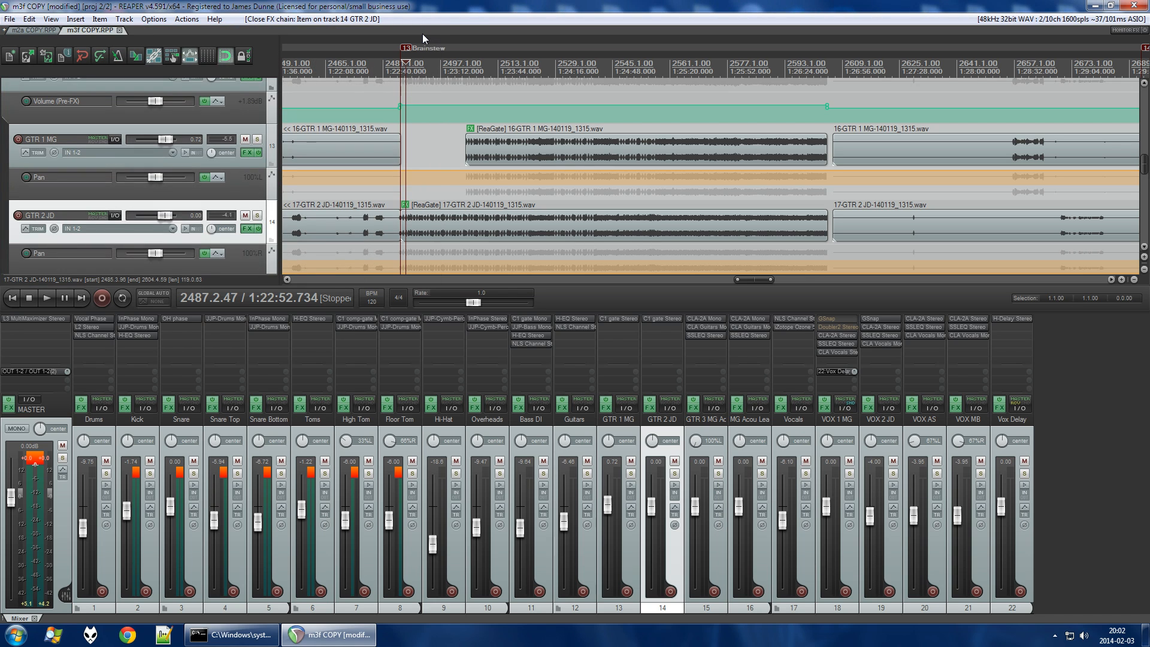
Play the gated GTR 2 JD item in Brainstew from about 1:22:55.6 and stop playback.
scroll(411, 225, up, 5)
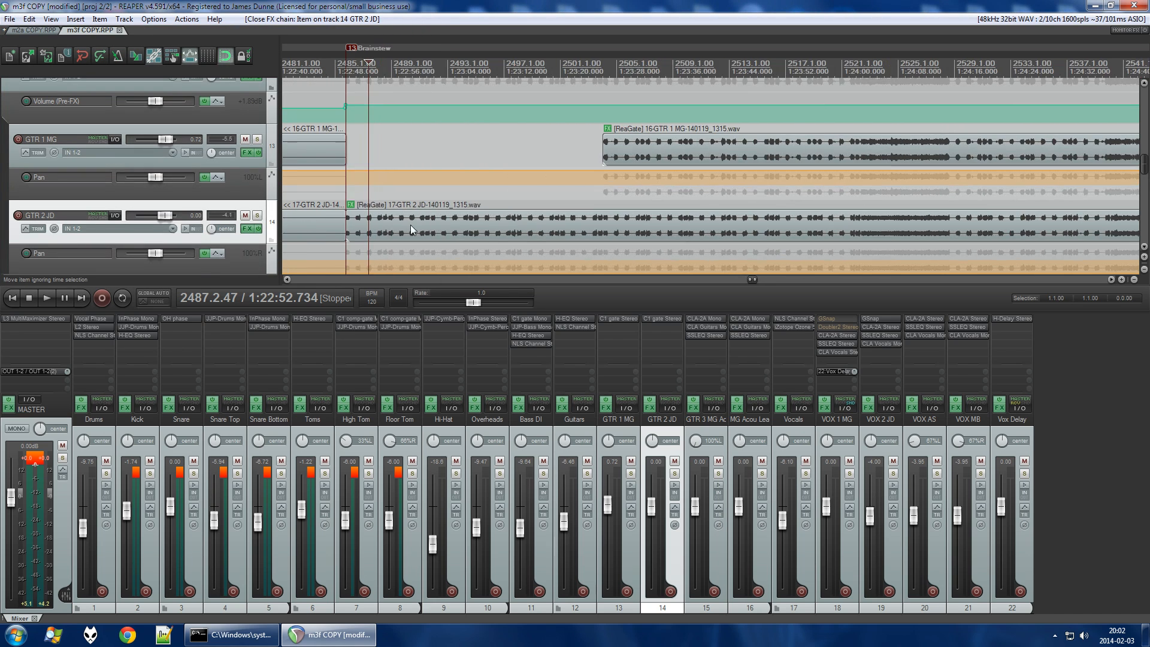
click(395, 74)
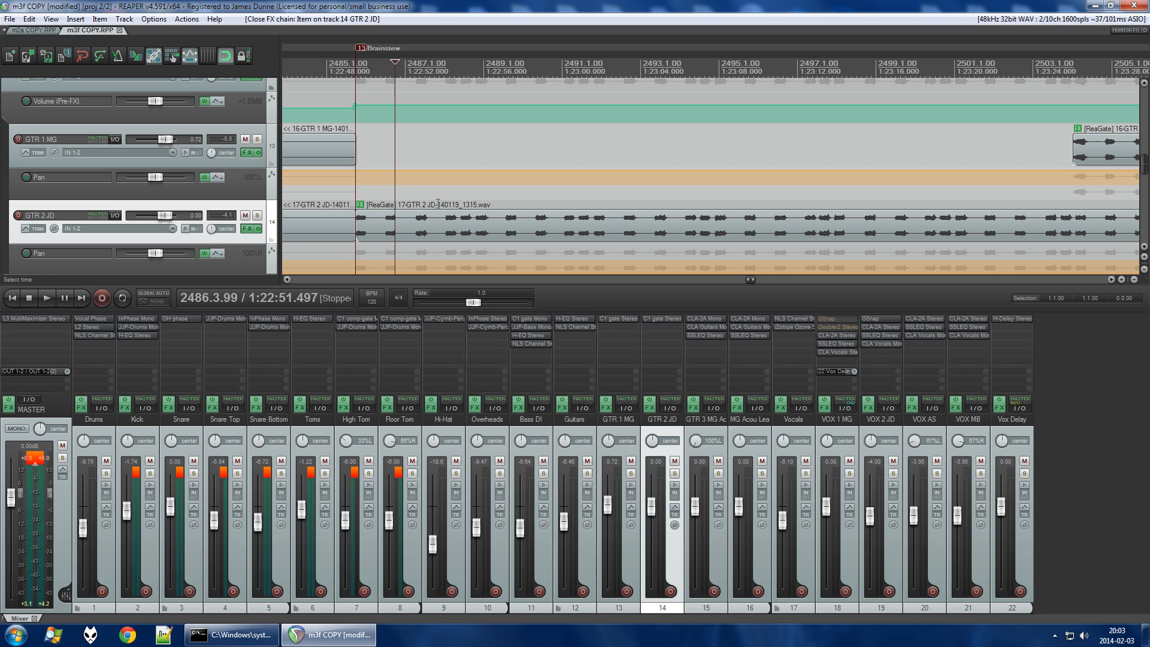
click(475, 66)
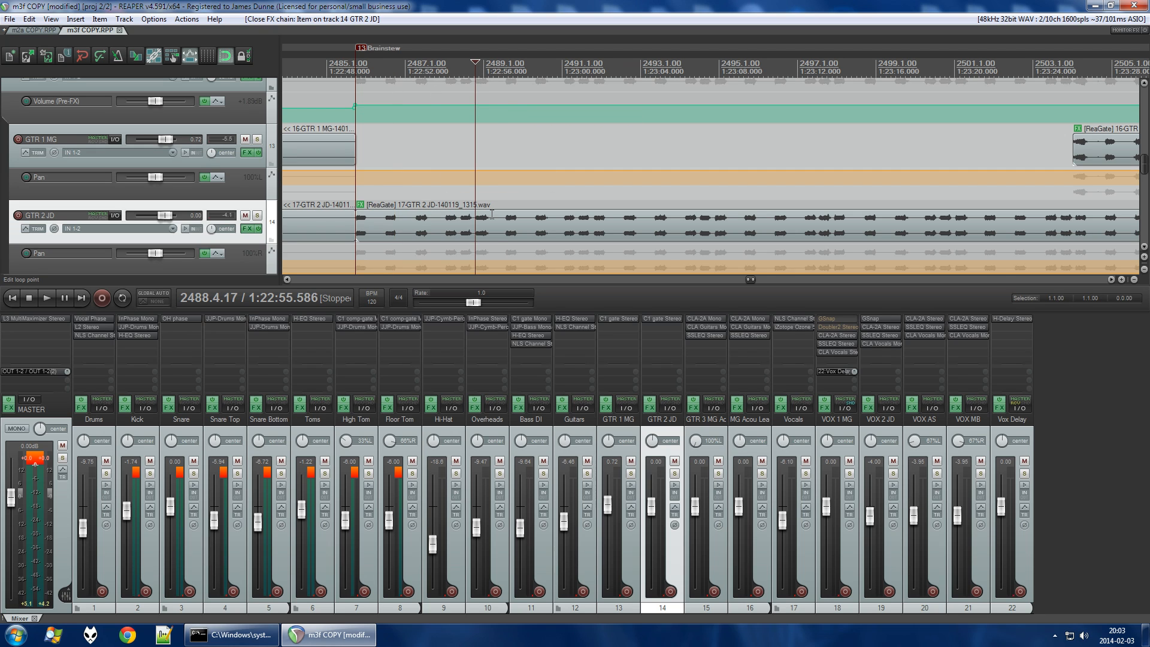
key(space)
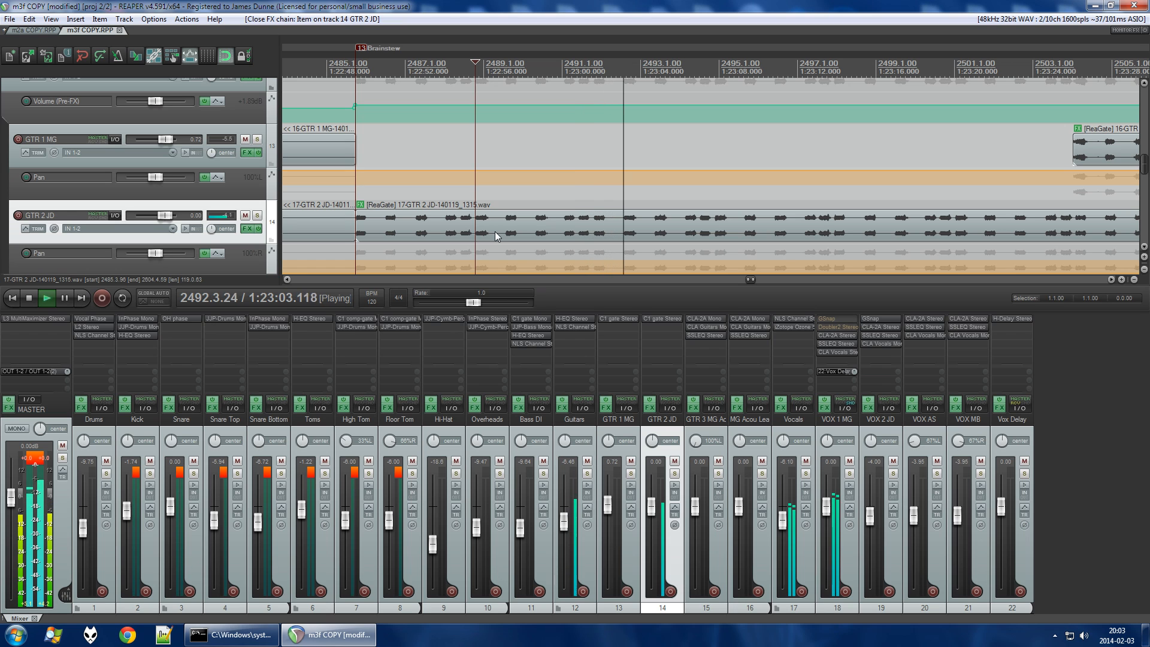
scroll(447, 158, down, 4)
scroll(446, 158, down, 2)
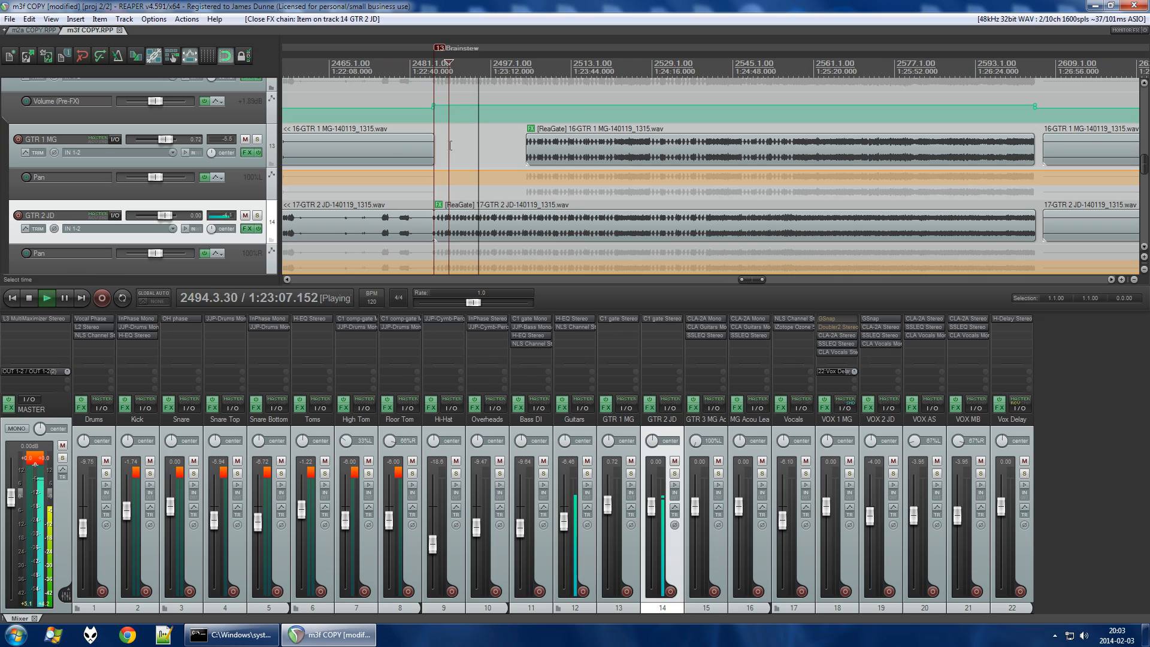
click(256, 639)
click(256, 640)
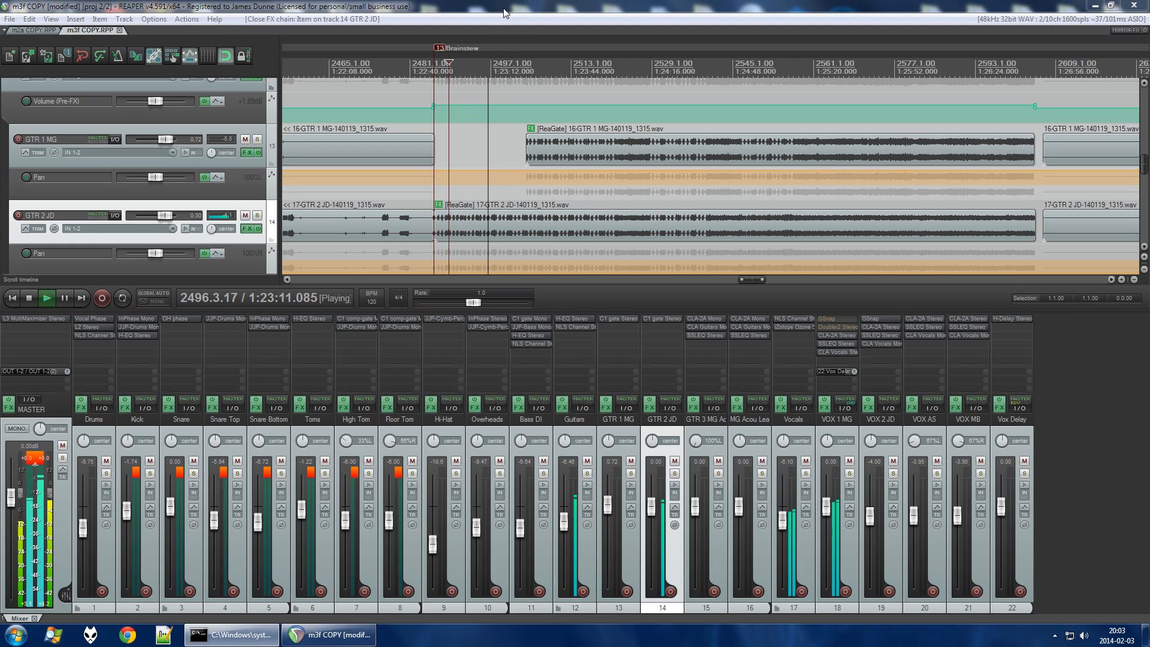
key(space)
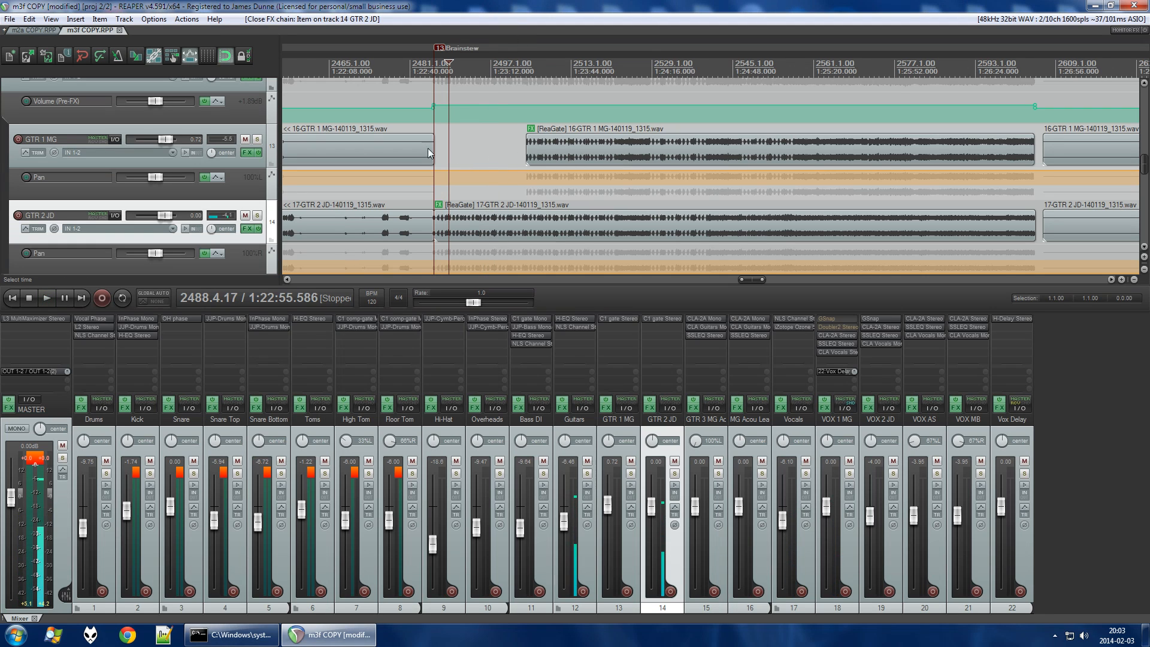
Extend the start of the first short Brainstew clip on VOX 1 MG back to about 1:22:54.8.
scroll(275, 139, up, 2)
scroll(275, 138, down, 6)
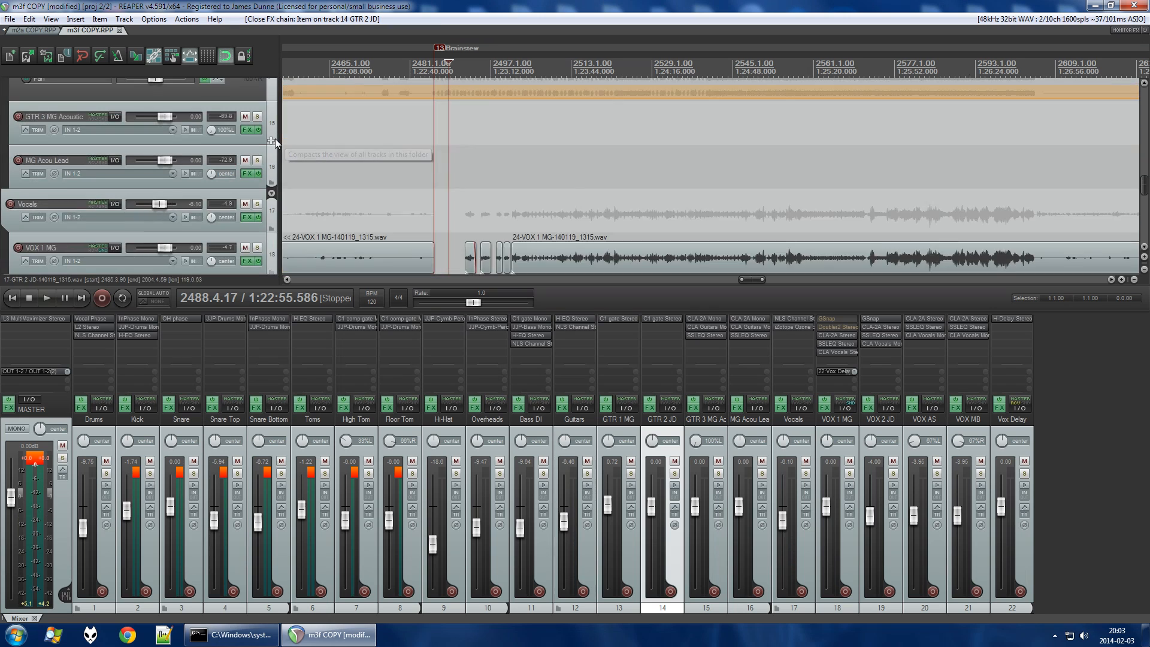
click(275, 128)
scroll(467, 174, up, 8)
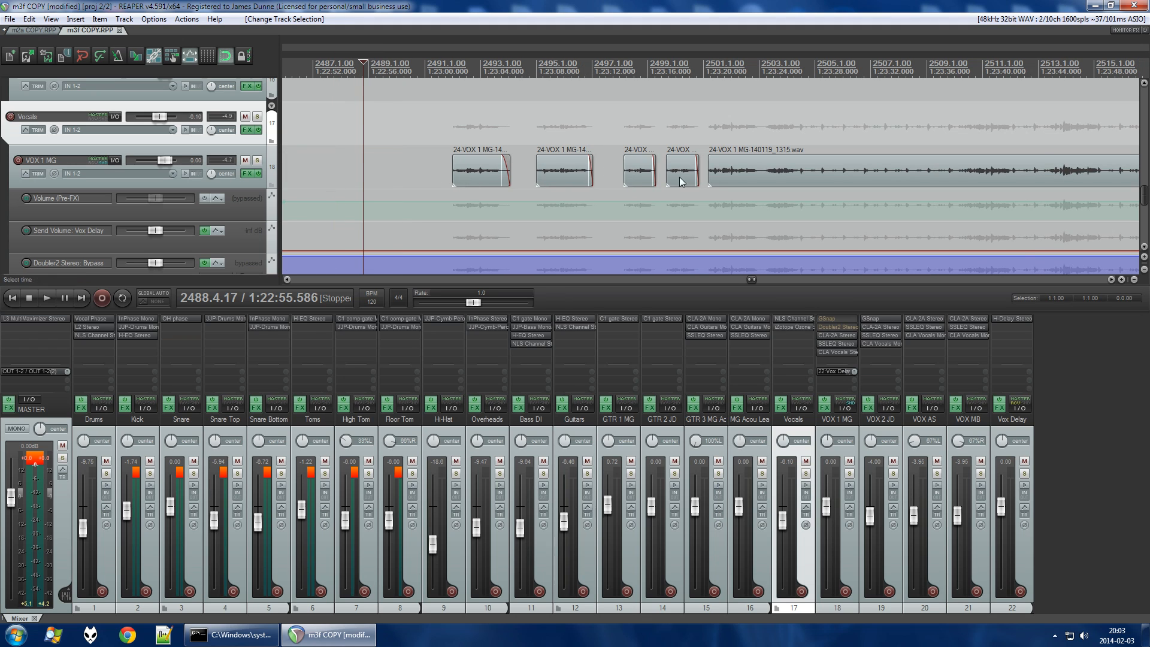
scroll(399, 173, down, 3)
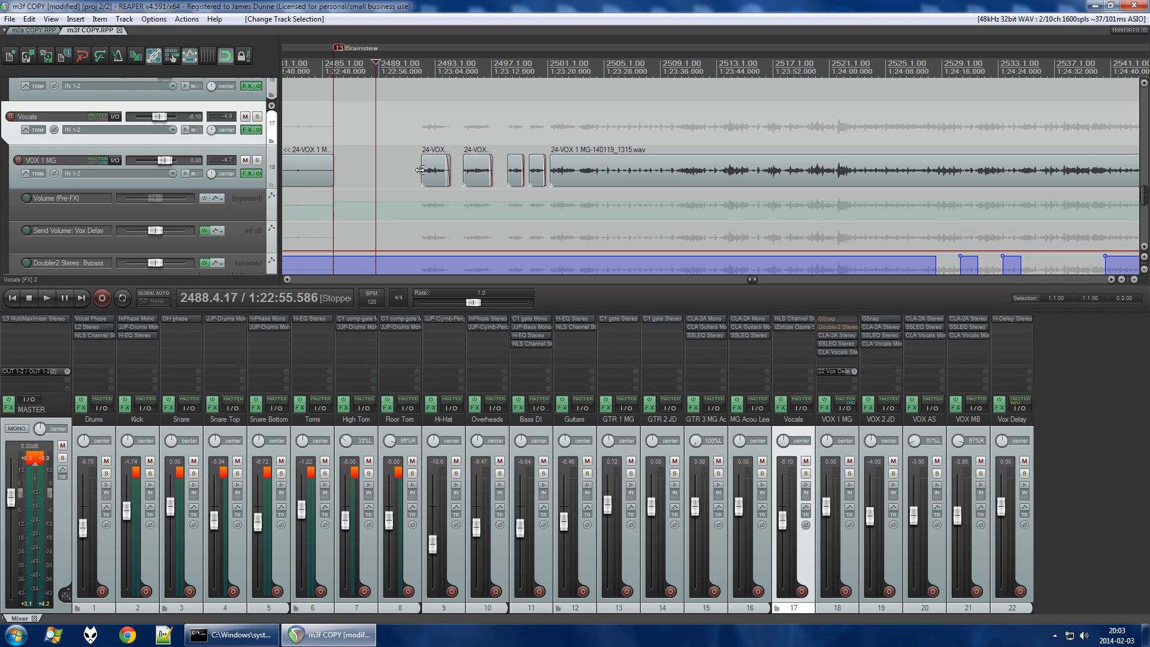
click(420, 70)
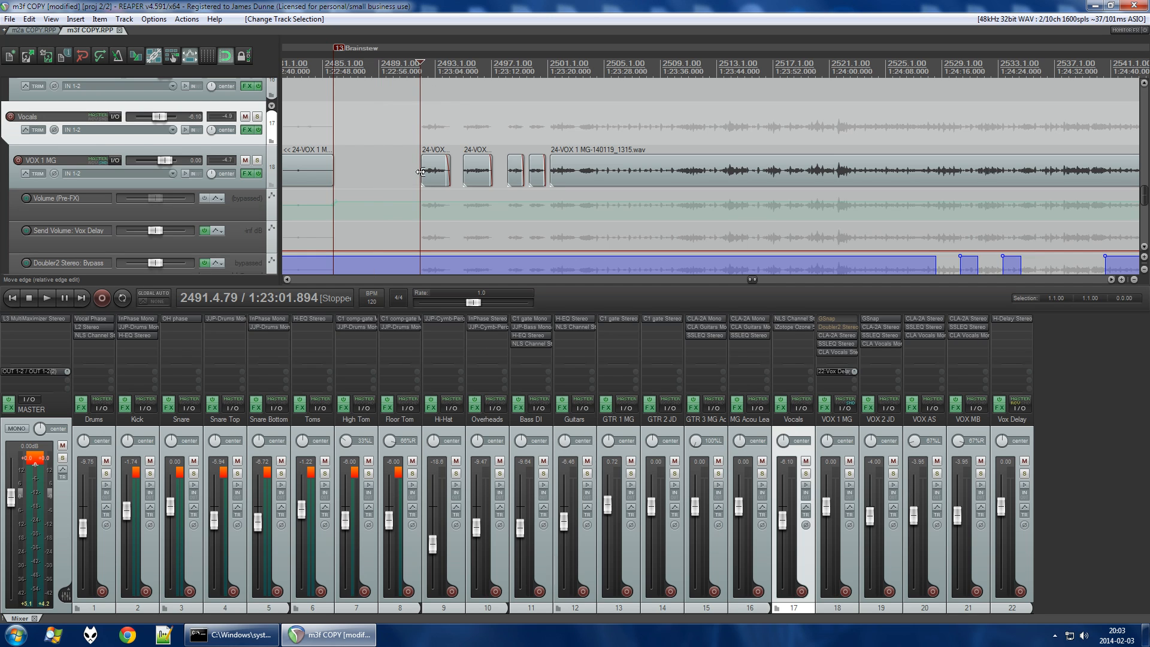
drag(420, 172, 370, 174)
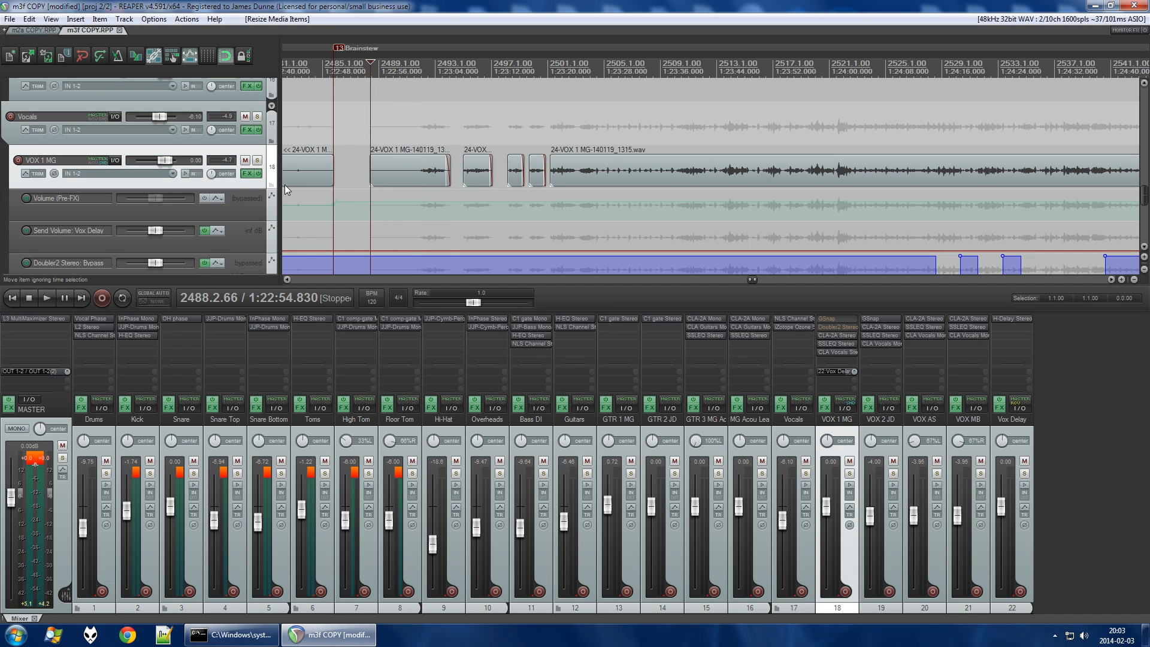
Solo VOX 1 MG and play the extended clip from about 1:22:54.8.
click(257, 161)
key(space)
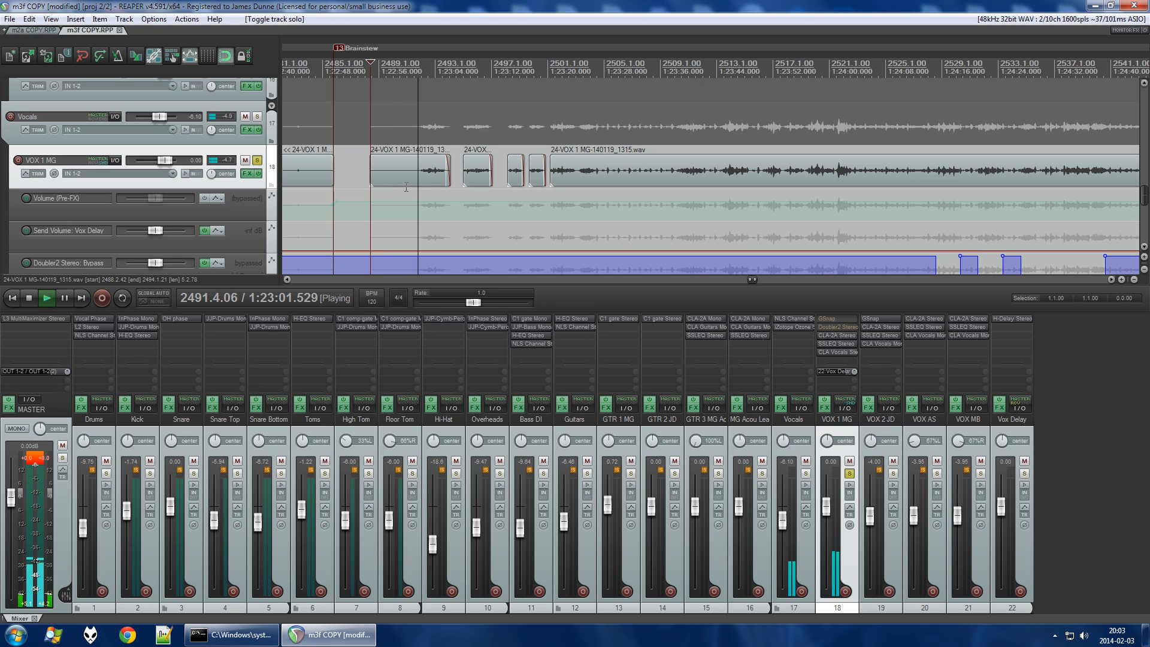
key(space)
Trim the start of the first short VOX 1 MG clip back to where the vocal begins and unsolo the track.
drag(371, 180, 421, 188)
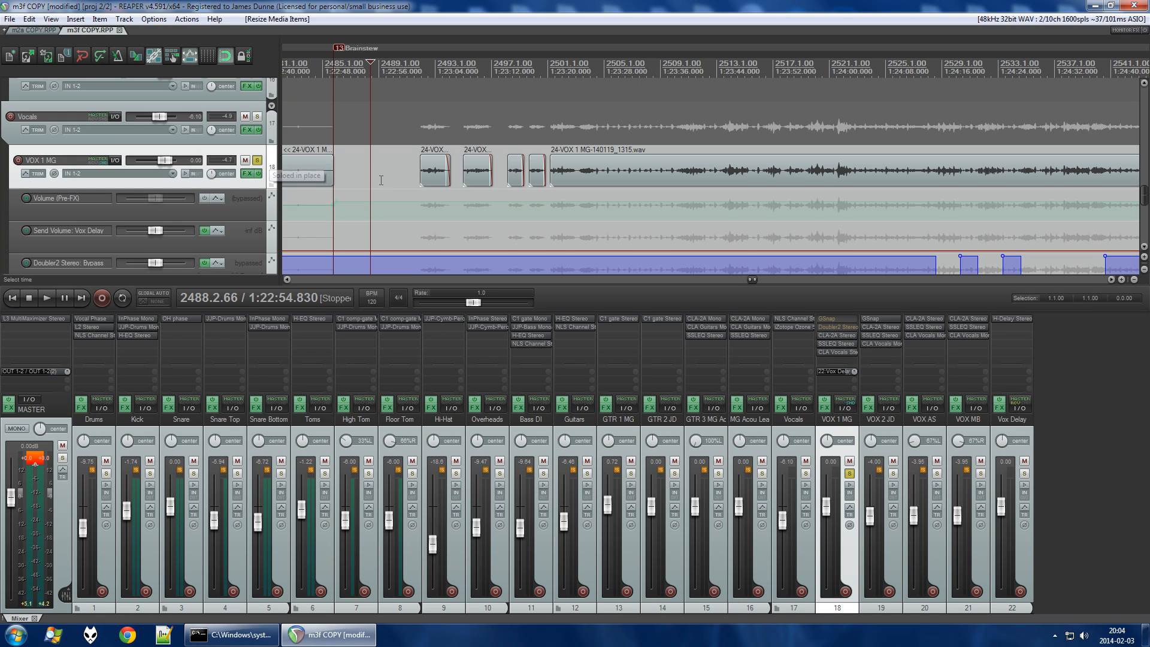
scroll(344, 179, right, 2)
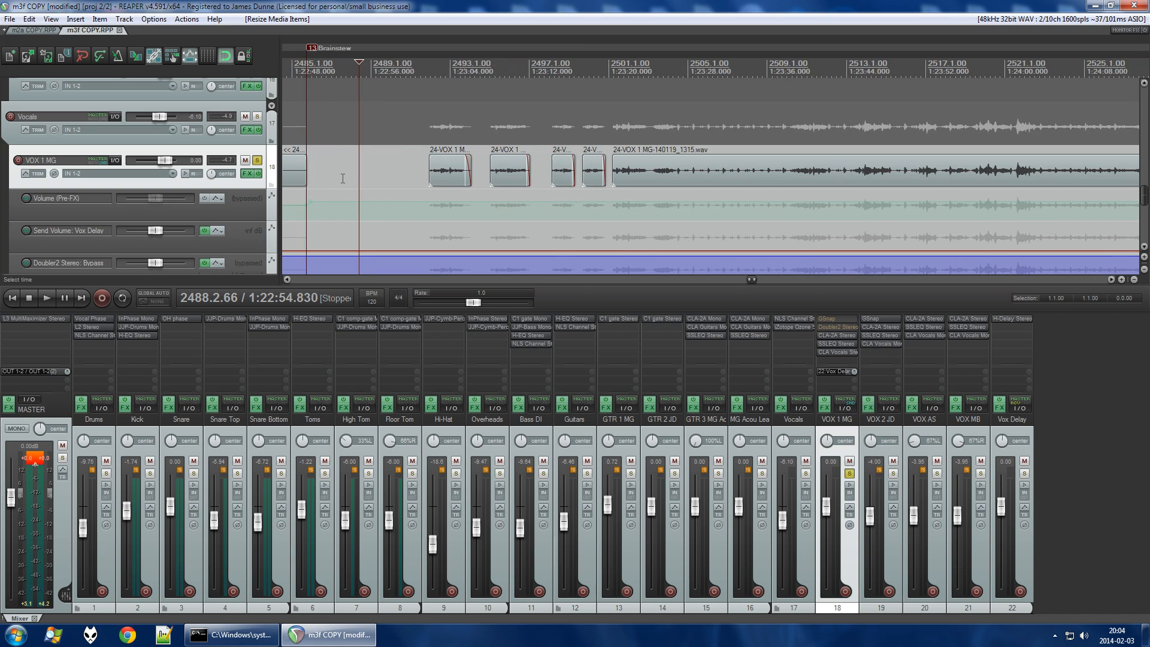
click(257, 159)
Place the edit cursor at about 1:24:26.8, just before the end of a bypassed section in VOX 1 MG's Doubler2 bypass envelope.
scroll(368, 174, down, 3)
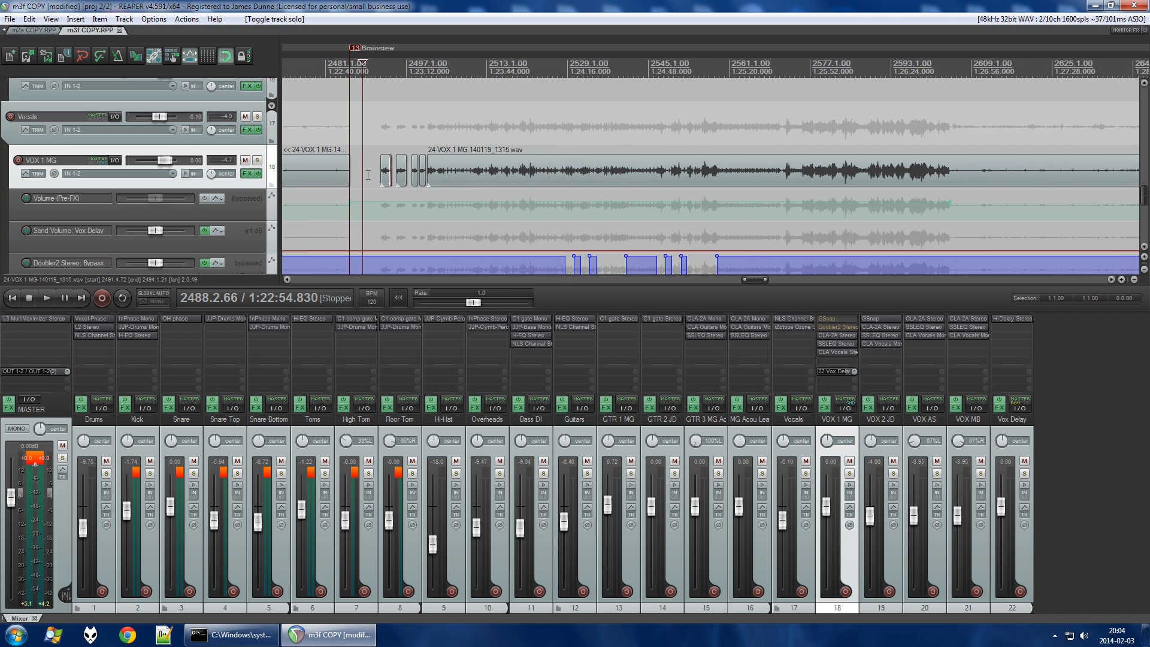
scroll(368, 174, down, 2)
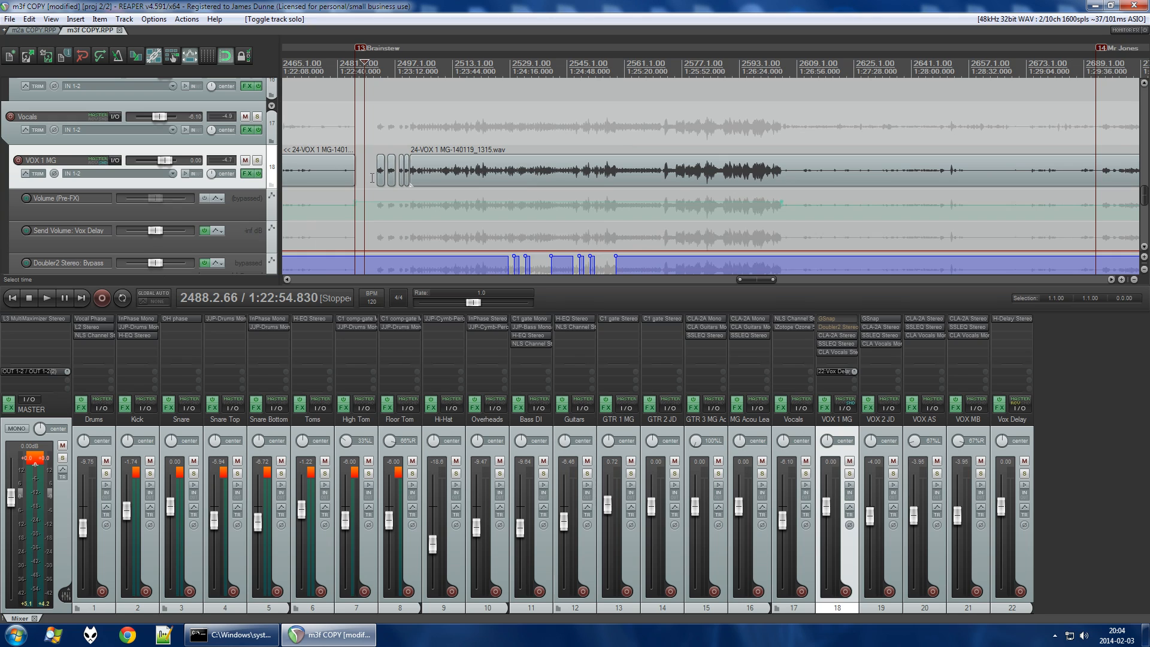
scroll(371, 178, up, 1)
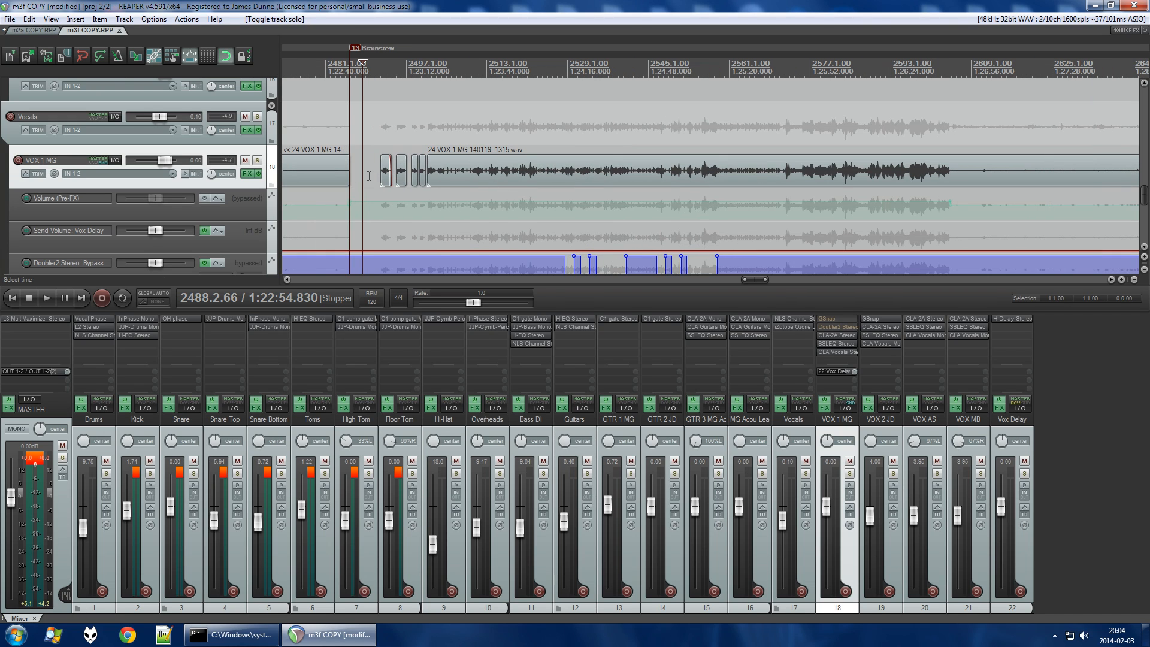
click(444, 77)
scroll(518, 198, down, 1)
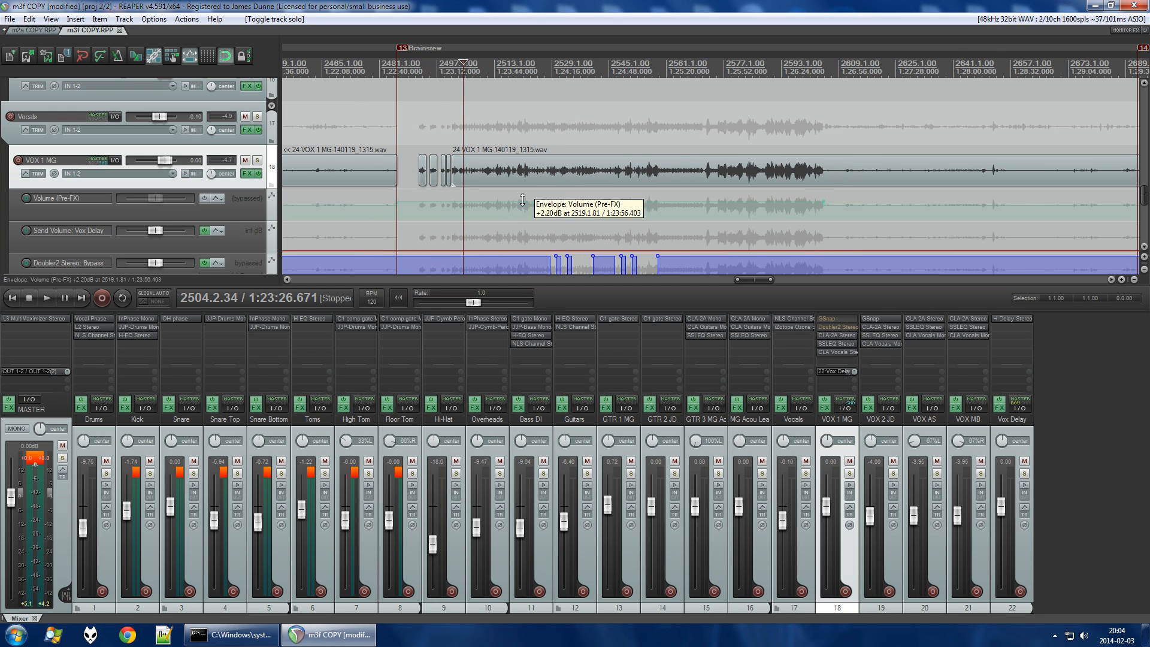
scroll(497, 191, down, 1)
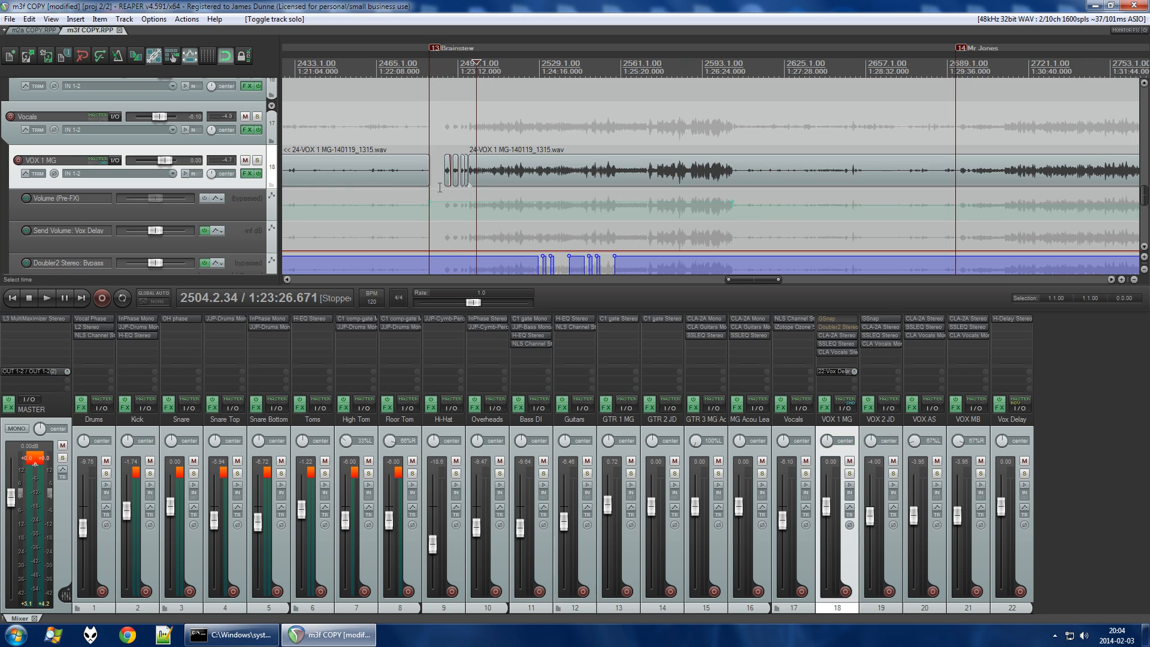
scroll(544, 172, up, 2)
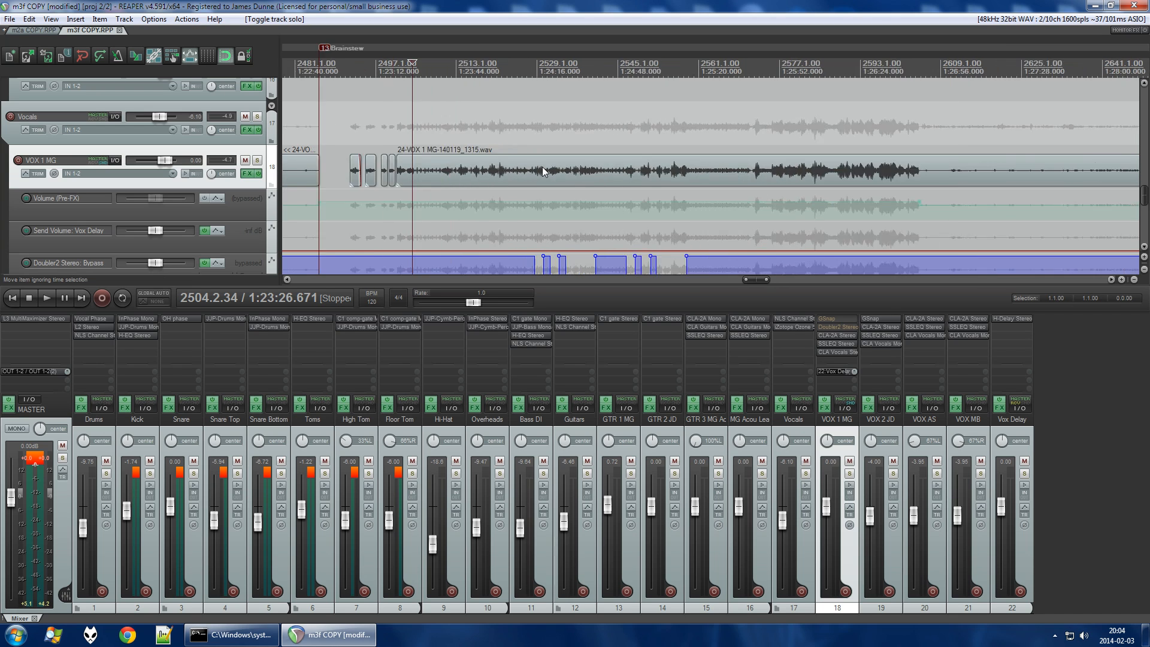
scroll(544, 171, up, 3)
click(602, 71)
scroll(426, 148, up, 3)
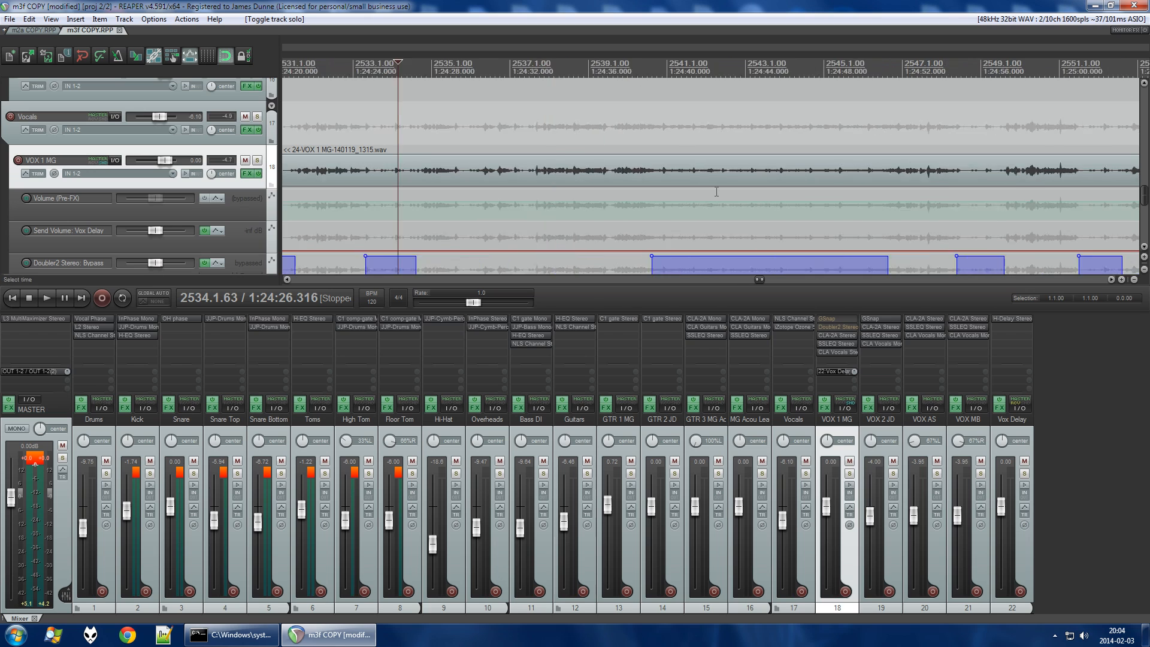
click(387, 74)
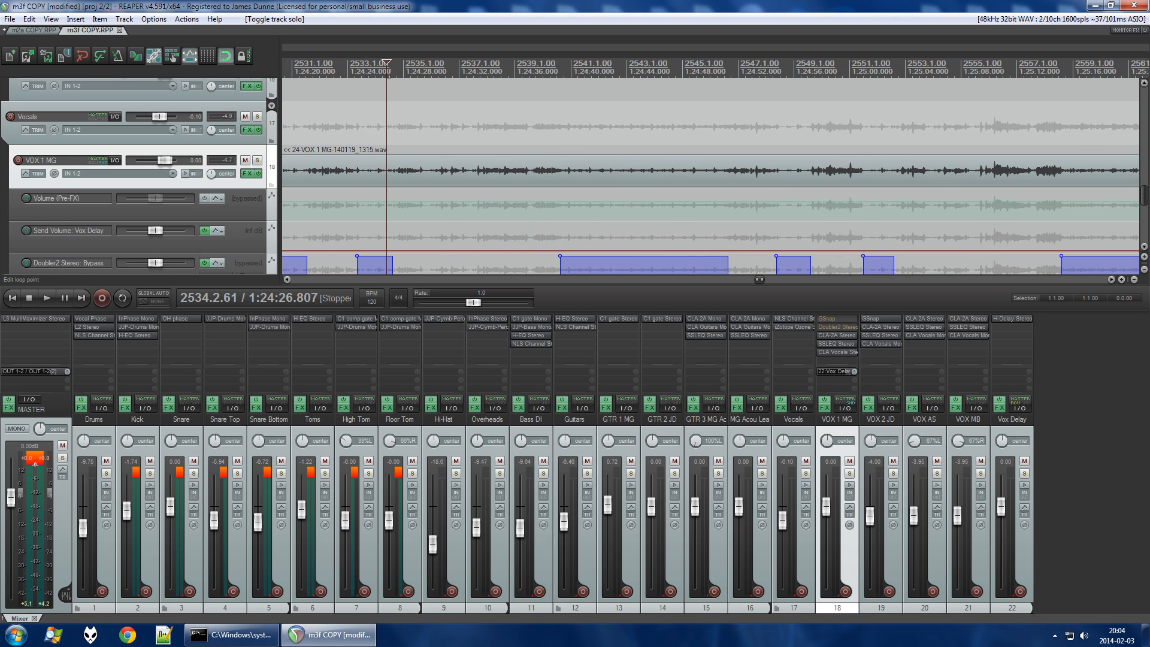
Solo VOX 1 MG and audition it twice from about 1:24:26.8 through the Doubler2 bypass envelope change.
click(259, 162)
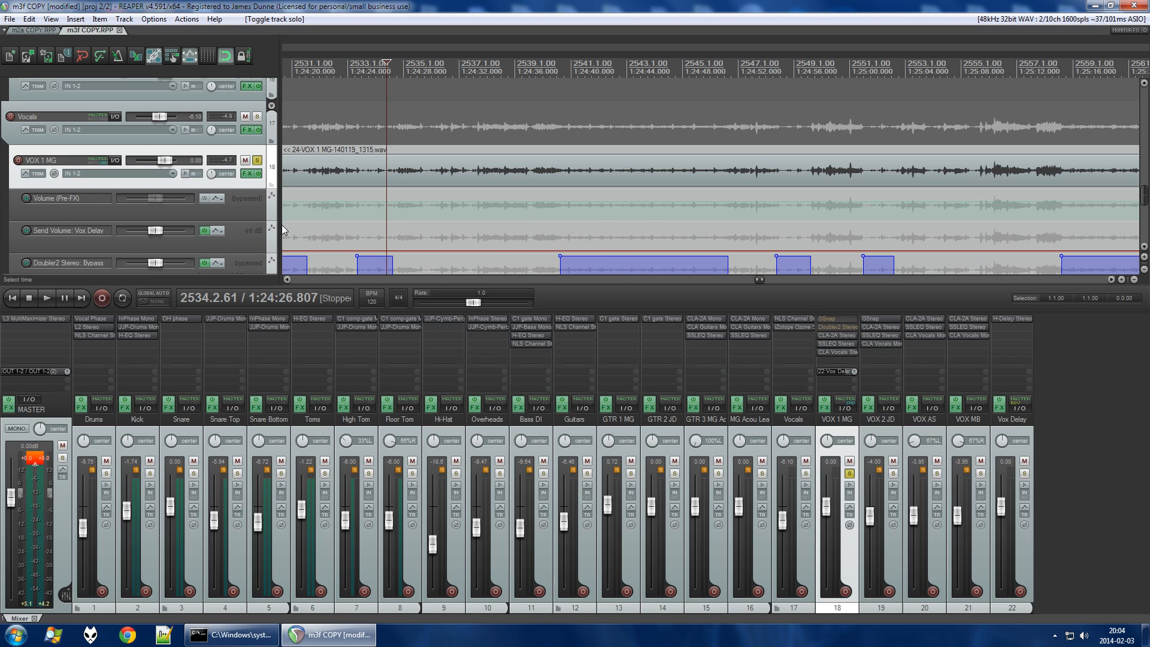
scroll(274, 223, down, 1)
key(space)
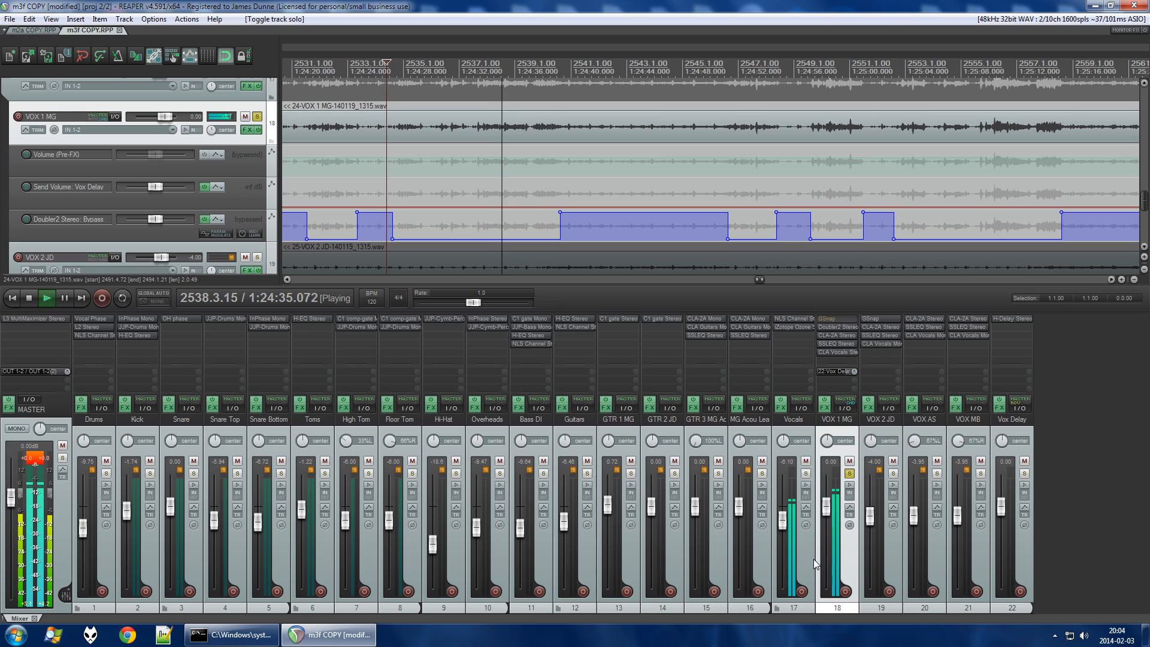
key(space)
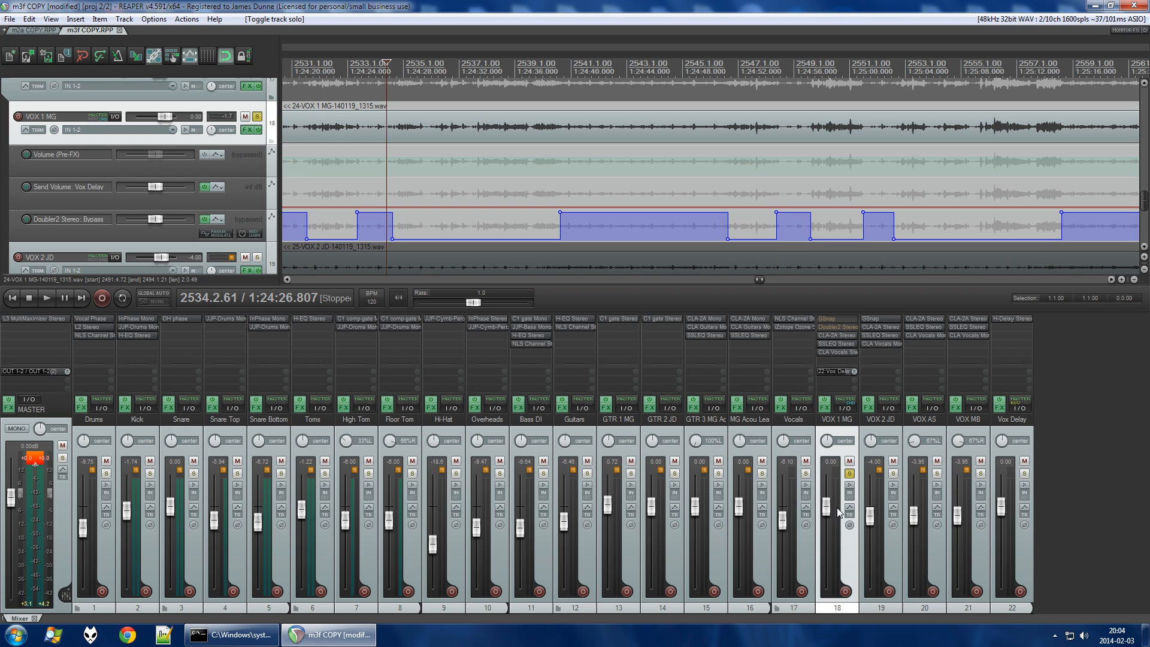
key(space)
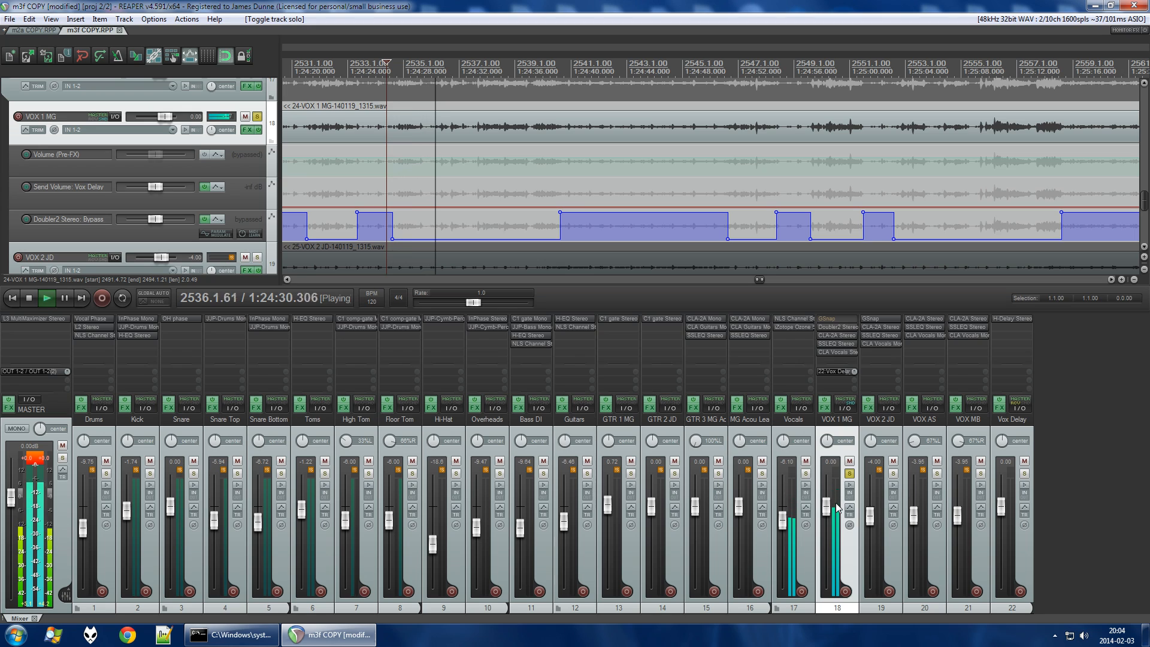
key(space)
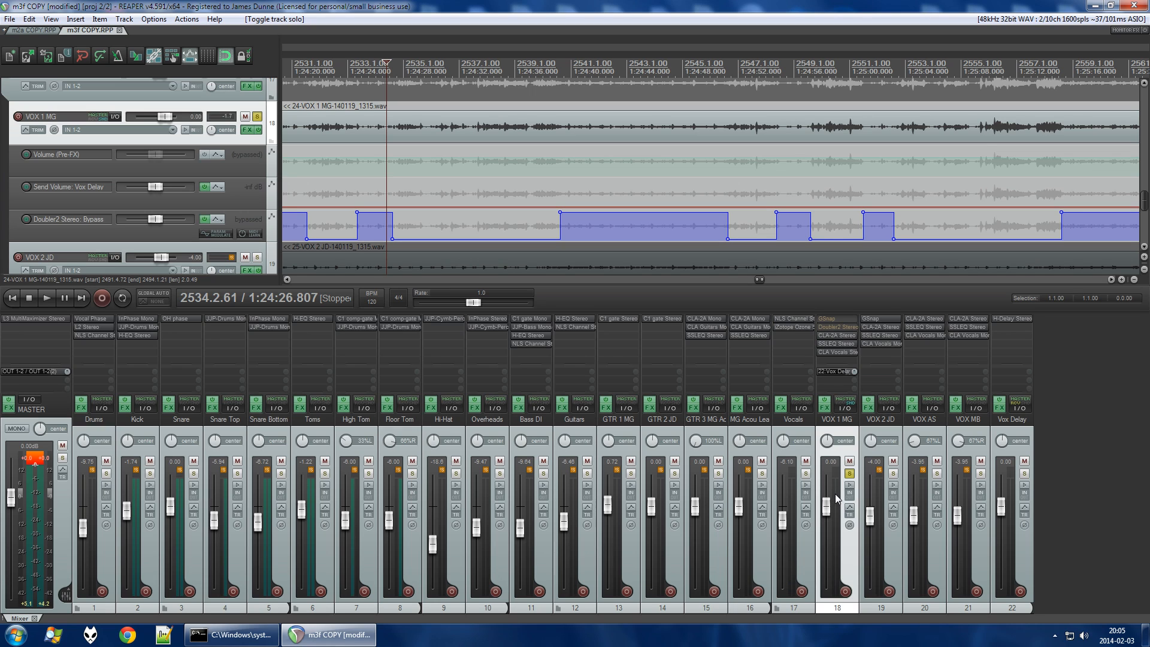
Open the Vocals track's iZotope Ozone 5 and examine the stereo field and output levels in its Meter Bridge, closing both windows when done.
key(Up)
click(798, 326)
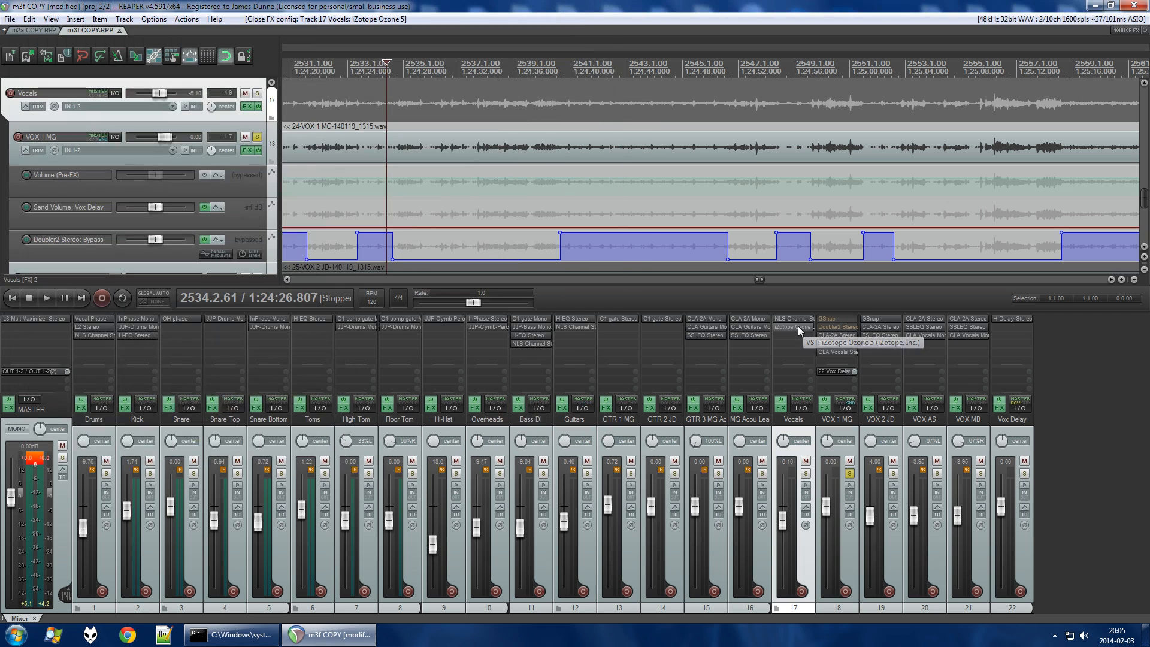
click(797, 327)
click(799, 327)
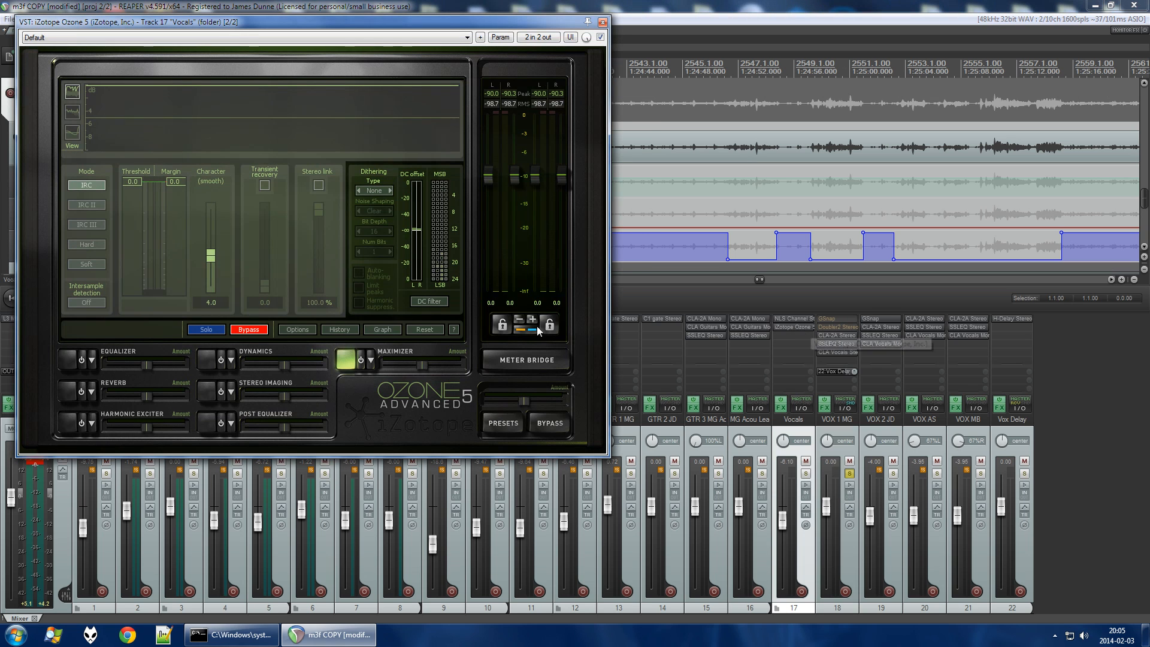
click(522, 358)
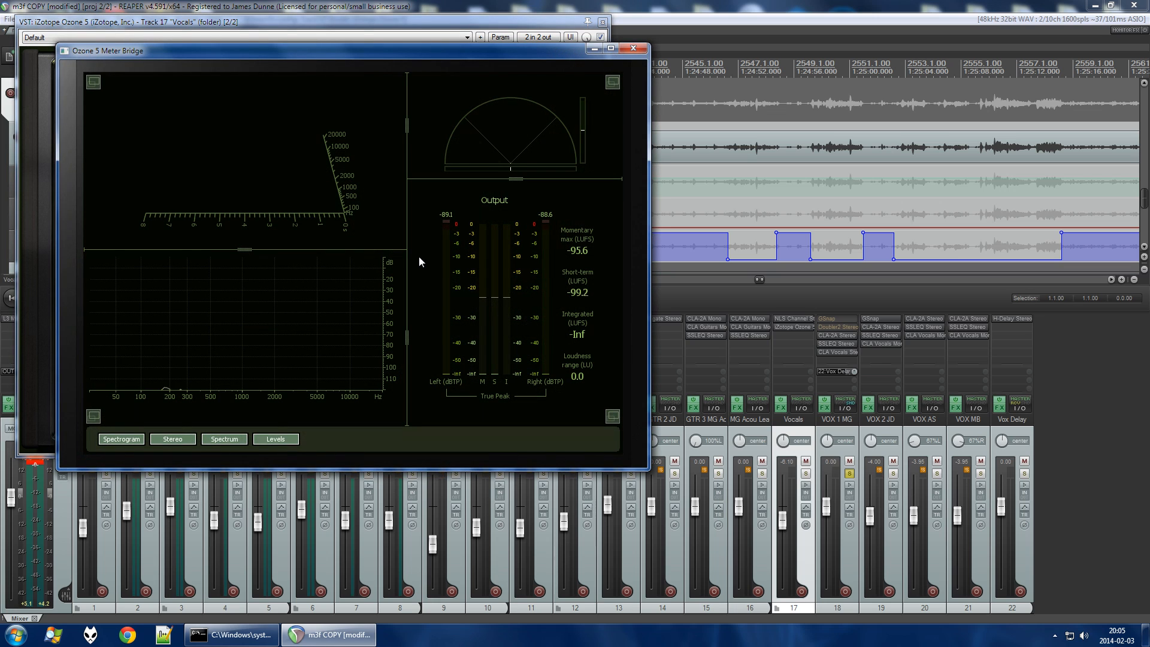
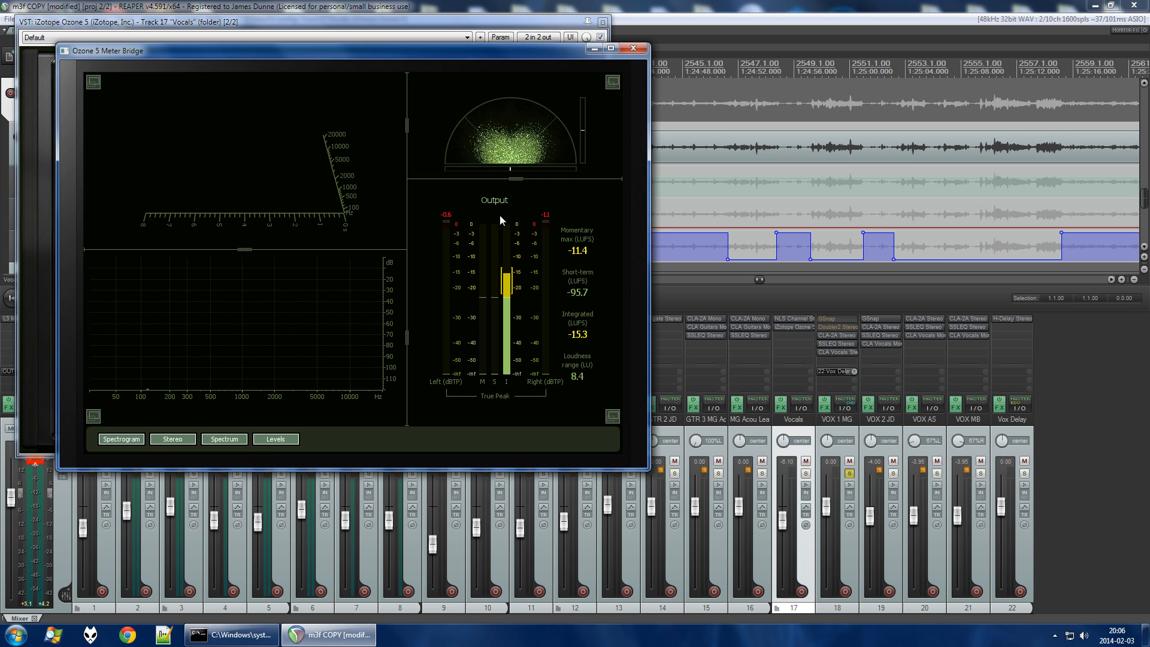
click(633, 47)
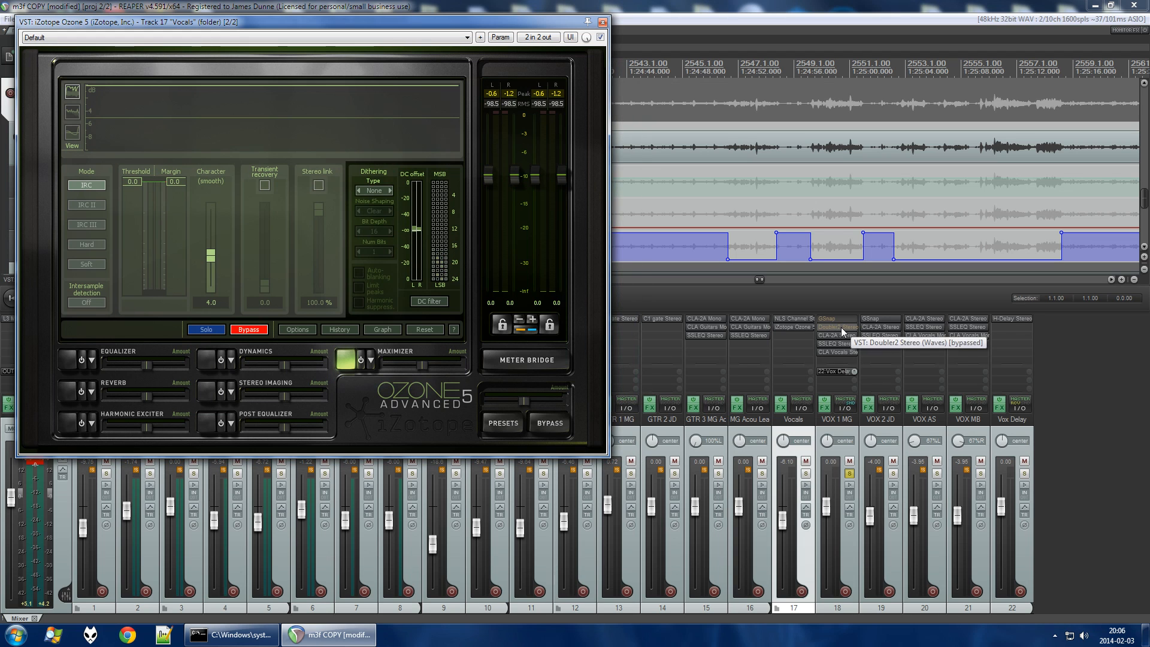
scroll(642, 181, down, 3)
click(602, 24)
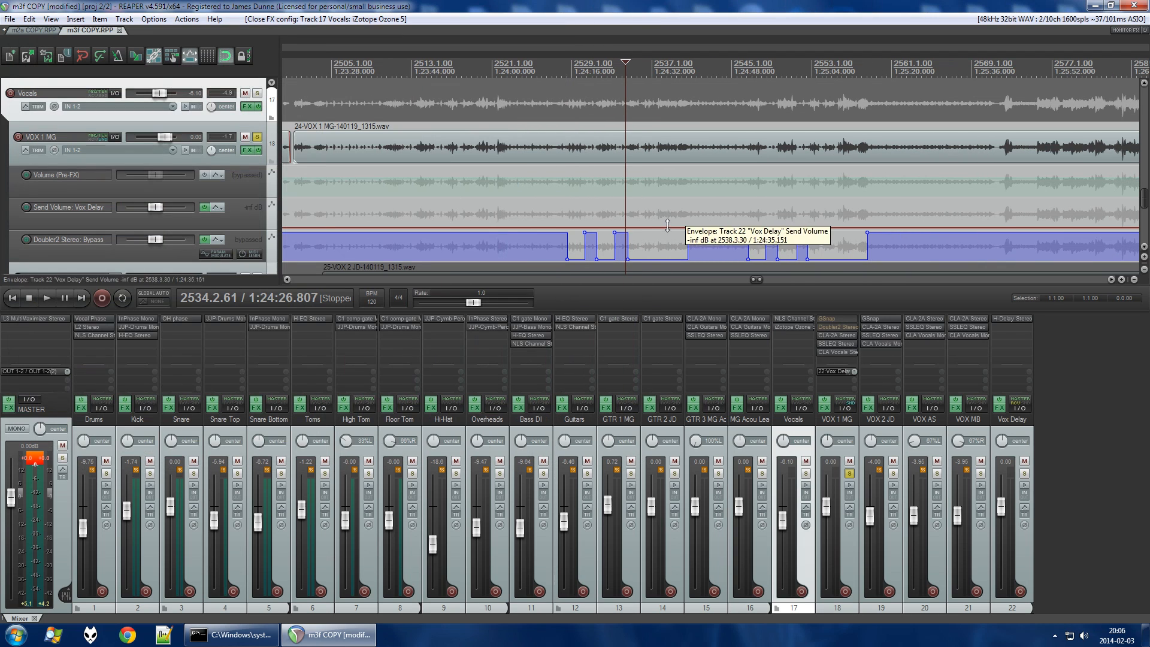
Open Doubler2 on VOX 1 MG and review the direct signal's gain and pan and voice 1's delay and detune.
click(839, 328)
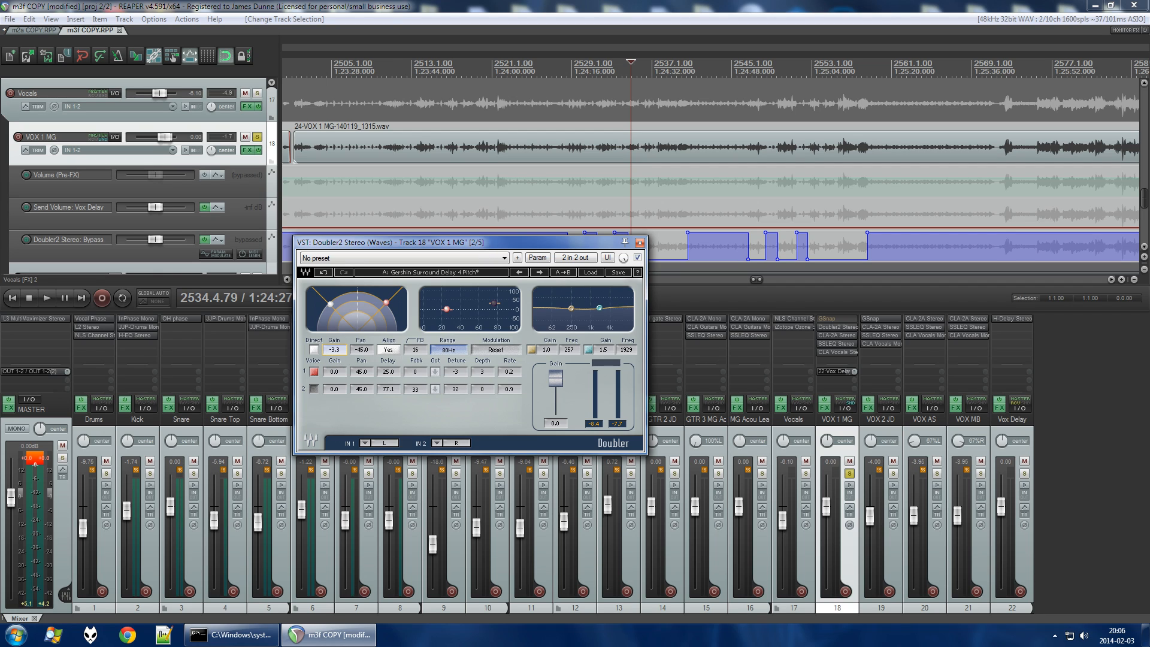
drag(335, 353, 339, 355)
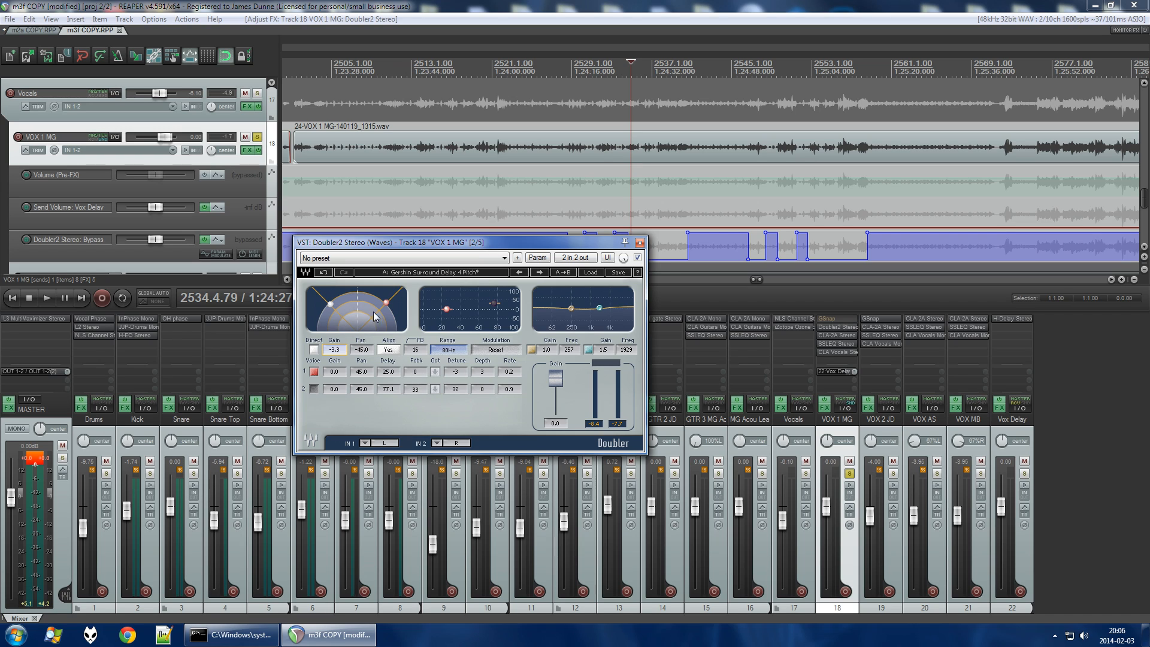
drag(352, 349, 373, 342)
click(389, 372)
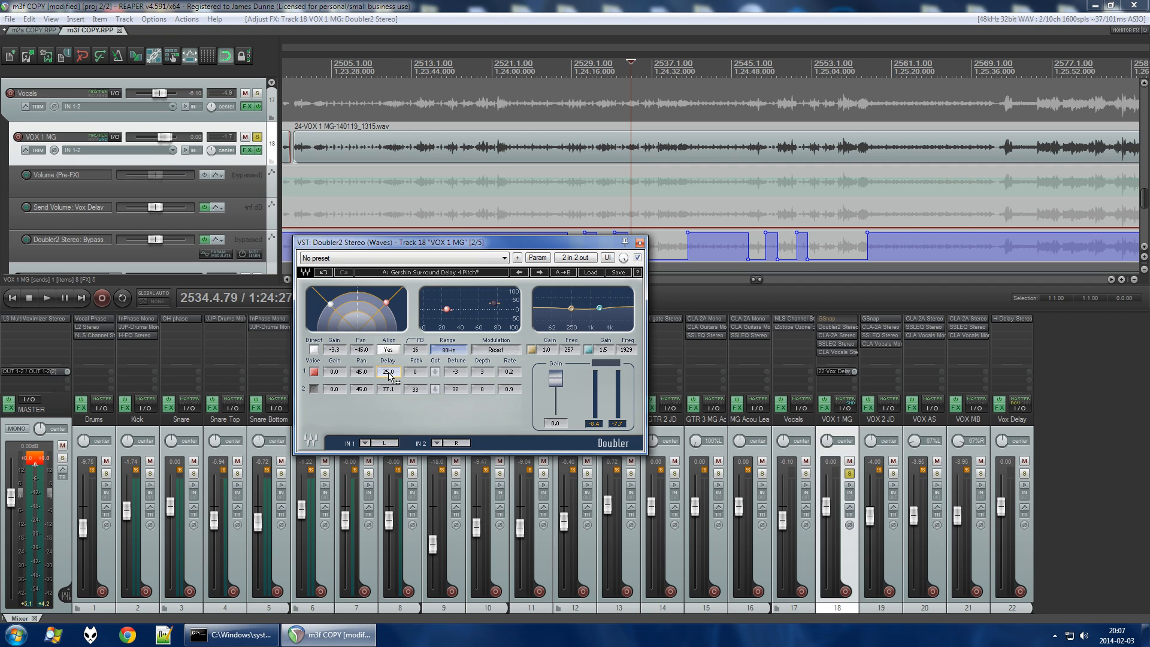
scroll(388, 372, up, 1)
click(462, 372)
Audition VOX 1 MG twice through Doubler2 from about 1:24:27, resetting the plug-in's output peak meter during the second playback.
key(space)
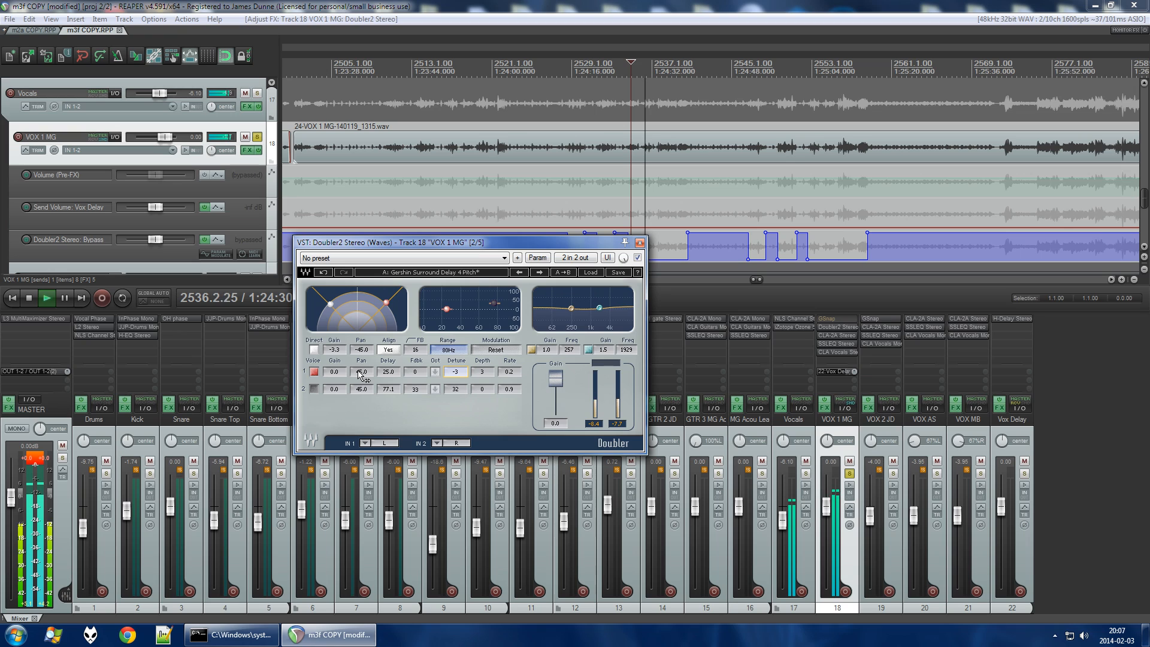
key(space)
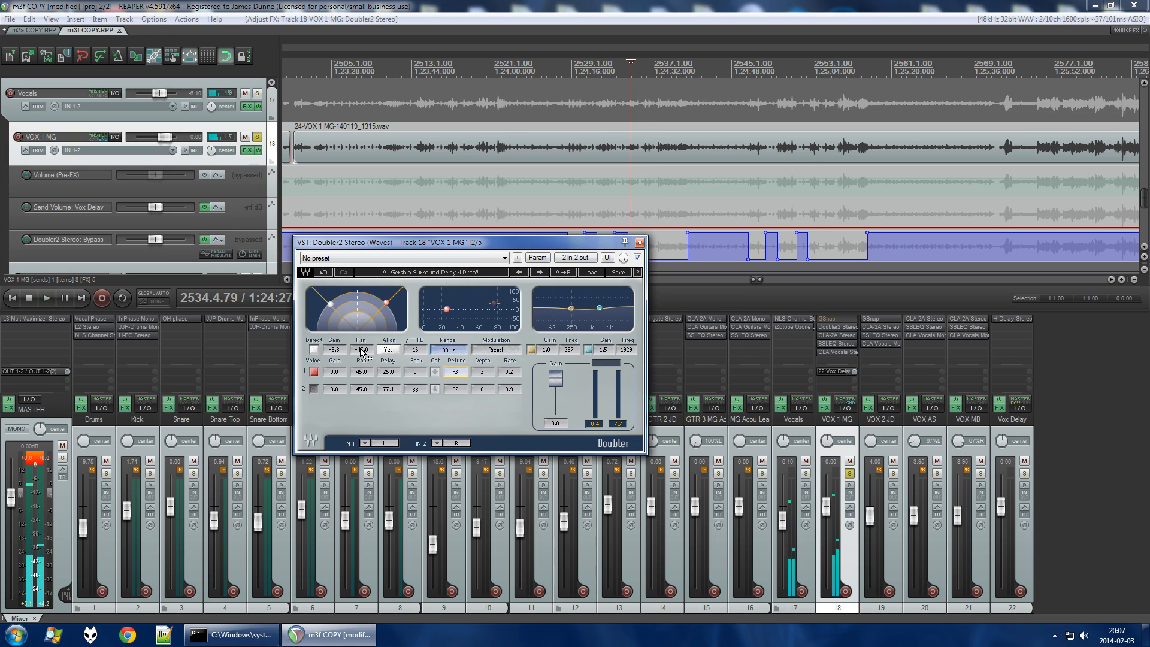
click(315, 348)
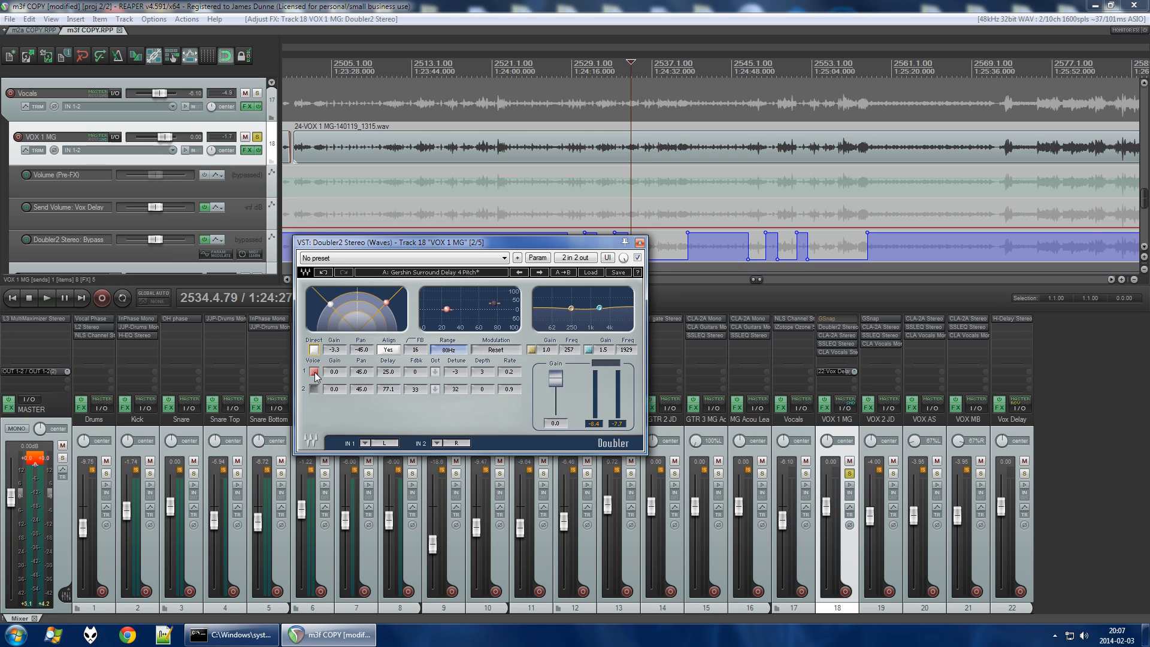
click(345, 372)
click(397, 372)
key(space)
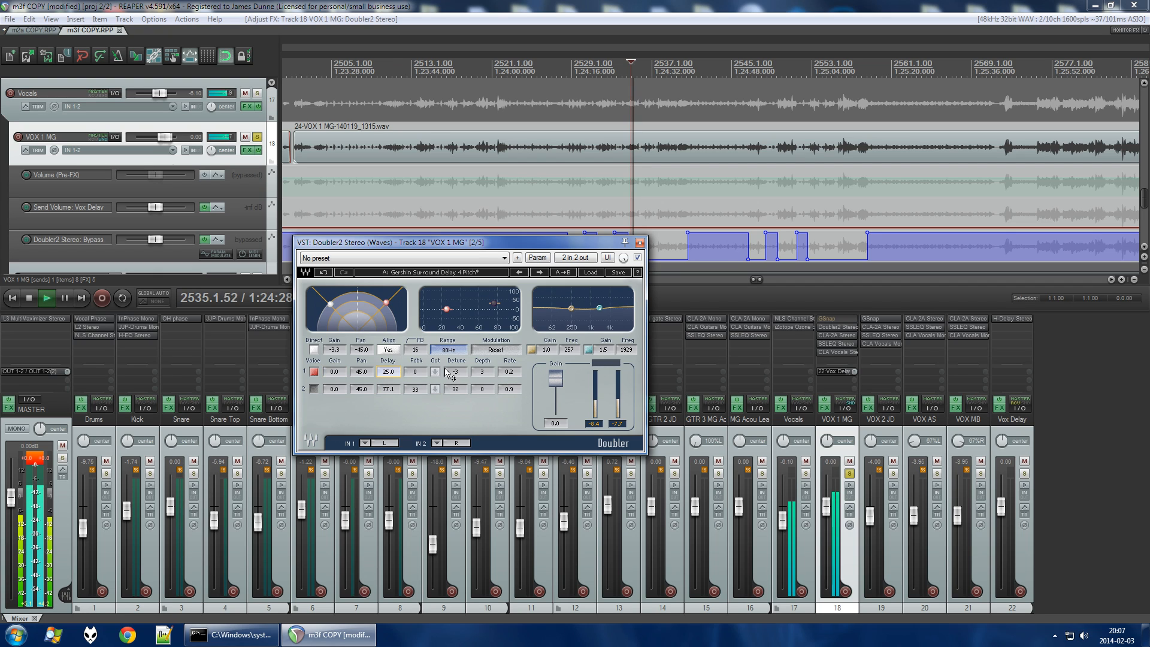
click(618, 423)
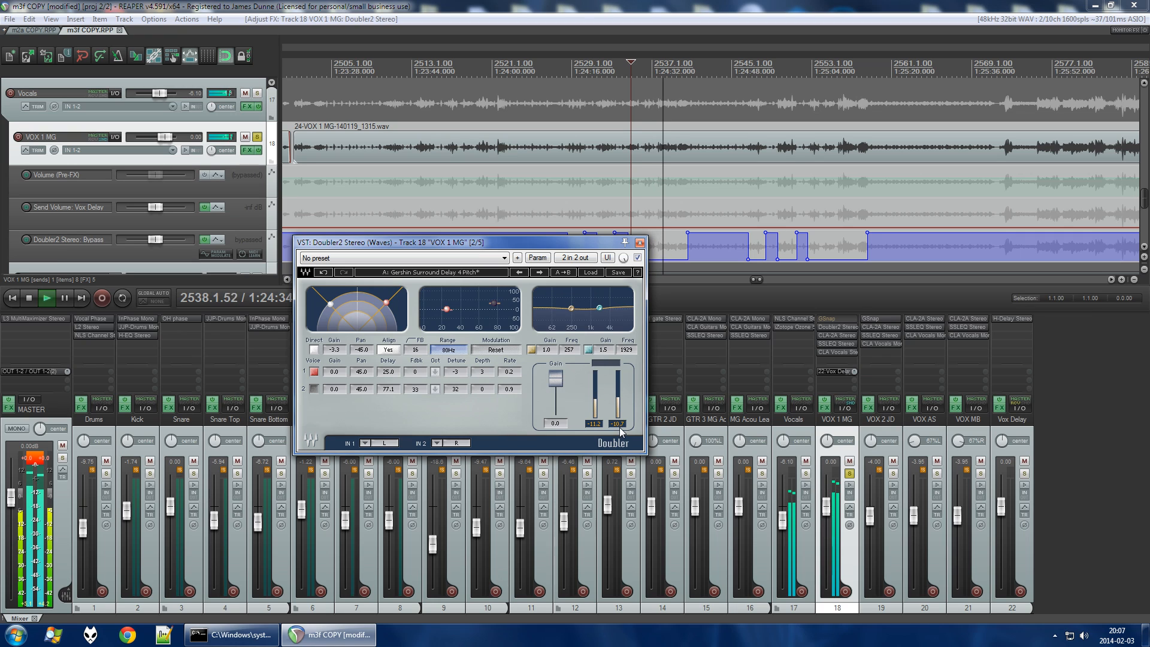
key(space)
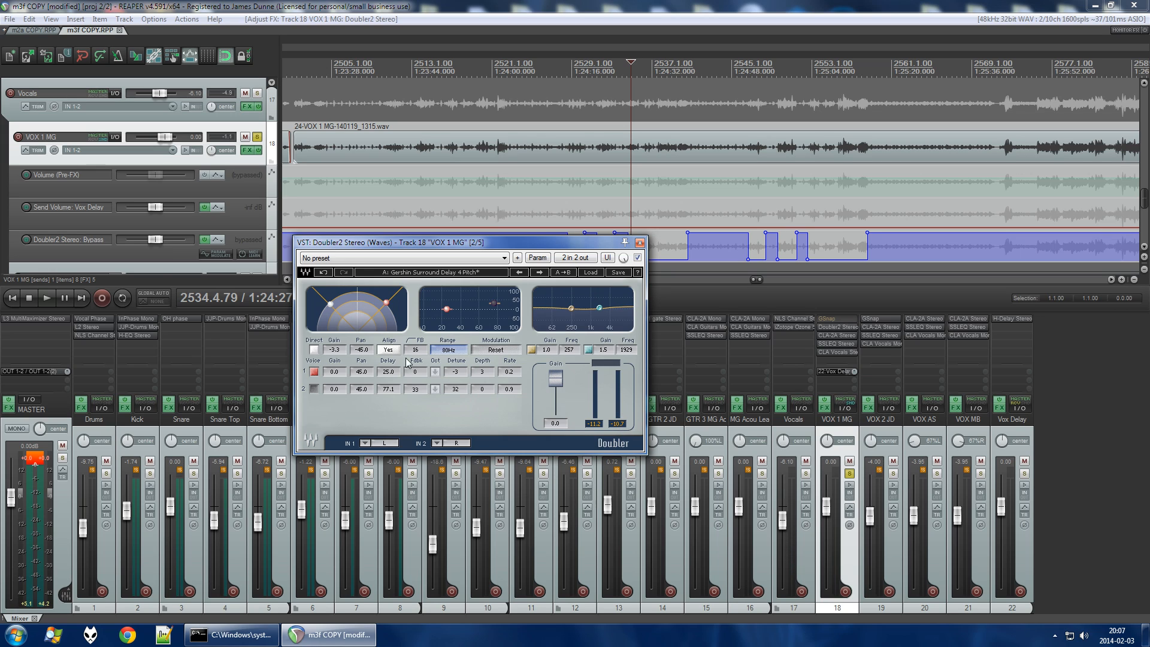
Lower Doubler2's direct gain to -4.0 and audition VOX 1 MG around the end of the bypassed section near 1:24:27.
drag(336, 351, 336, 356)
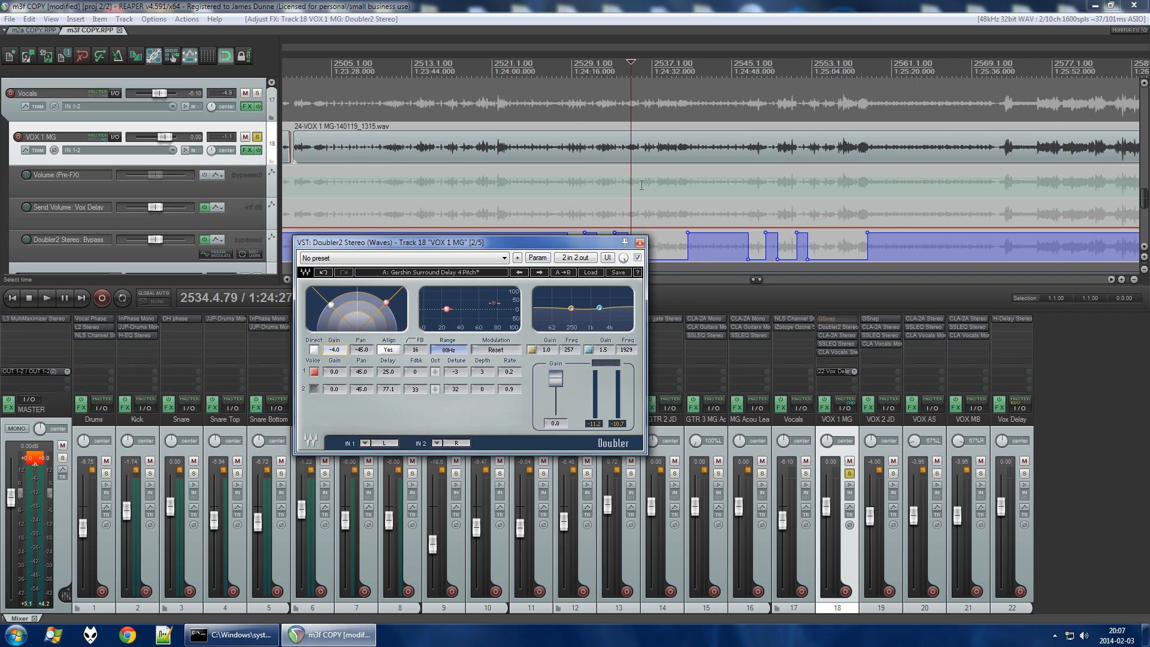
scroll(730, 203, up, 5)
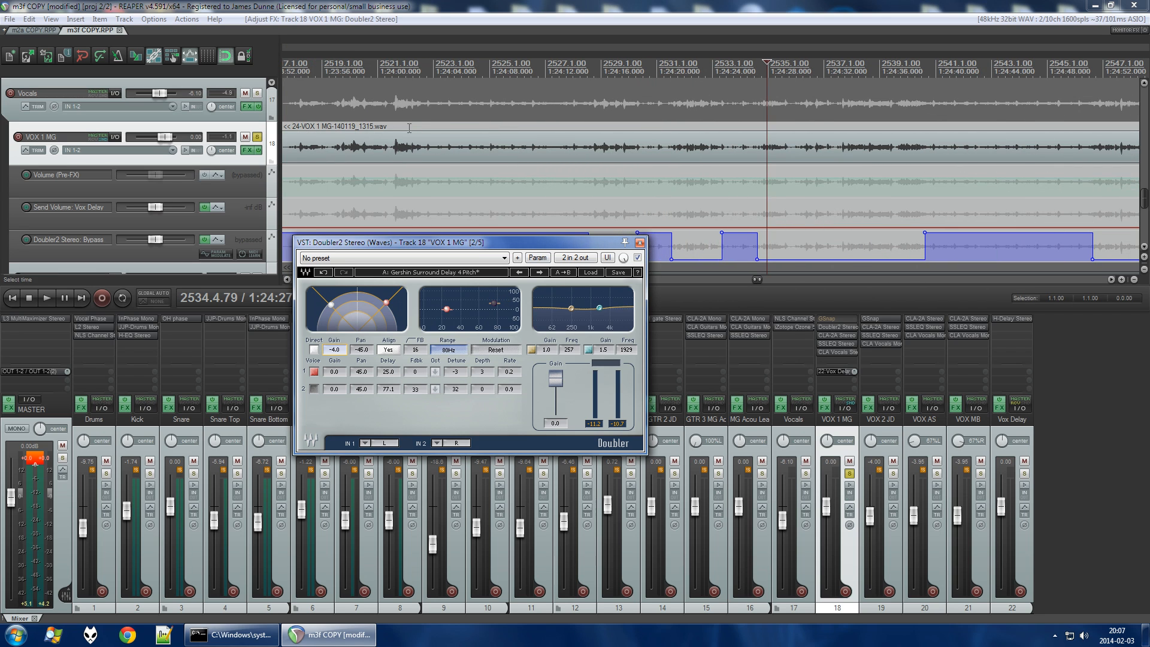
key(space)
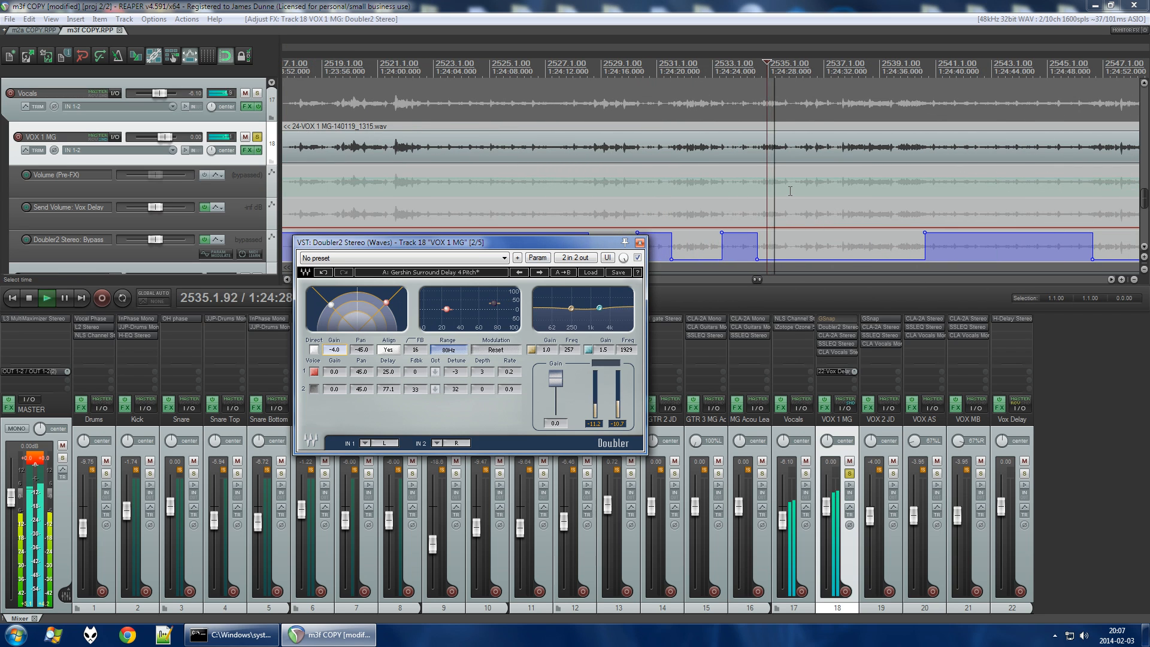
key(space)
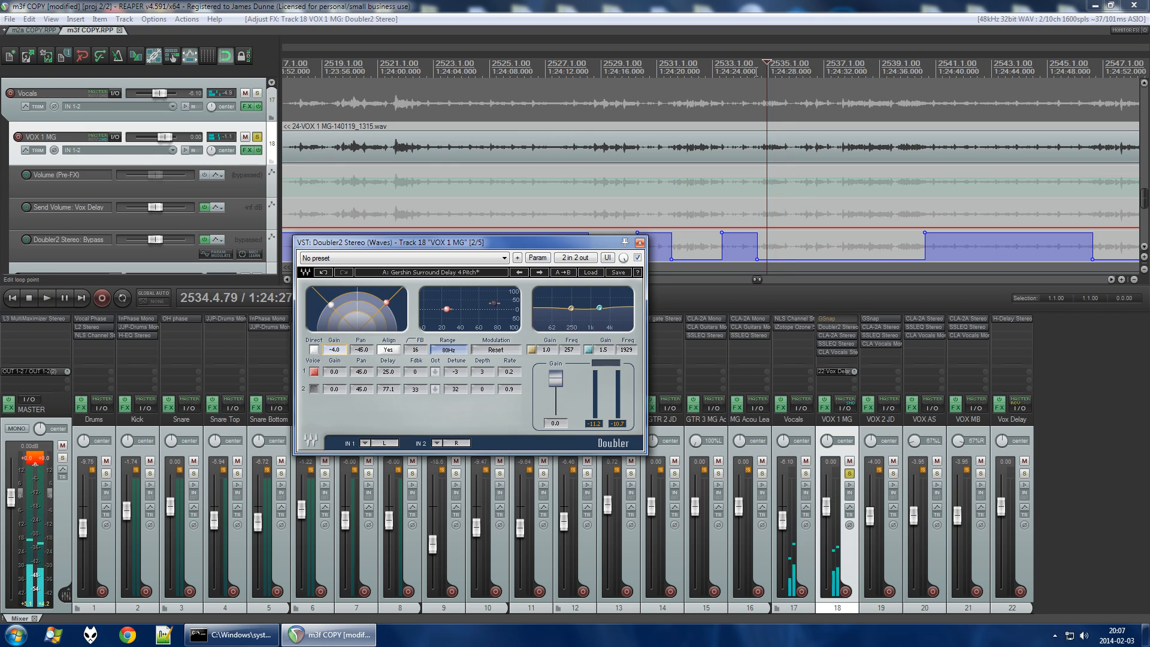
click(756, 182)
key(space)
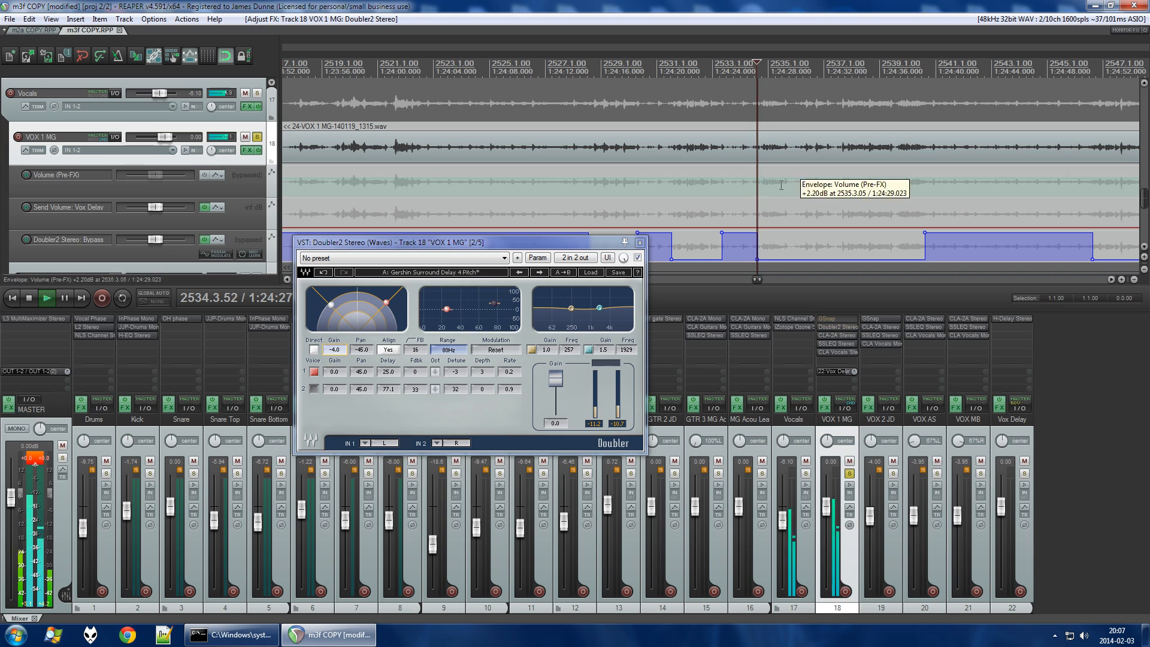
key(space)
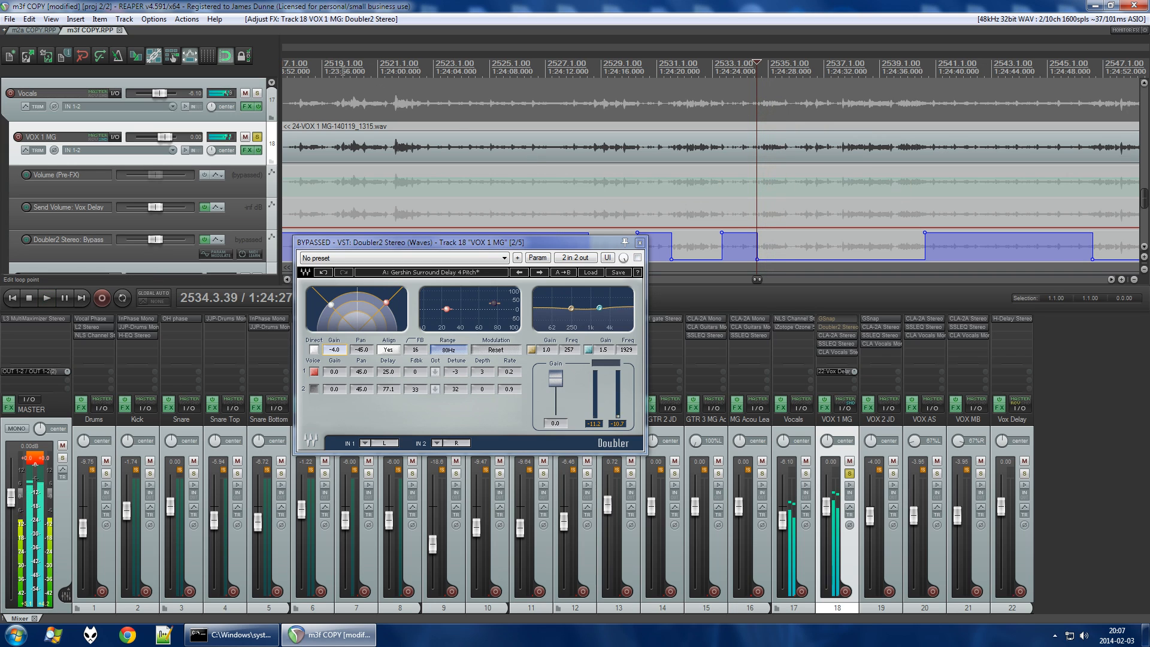
Compare VOX 1 MG's bypassed passages from about 1:23:57 and 1:24:01 with the doubled passage from about 1:24:30, and close Doubler2.
click(340, 147)
key(space)
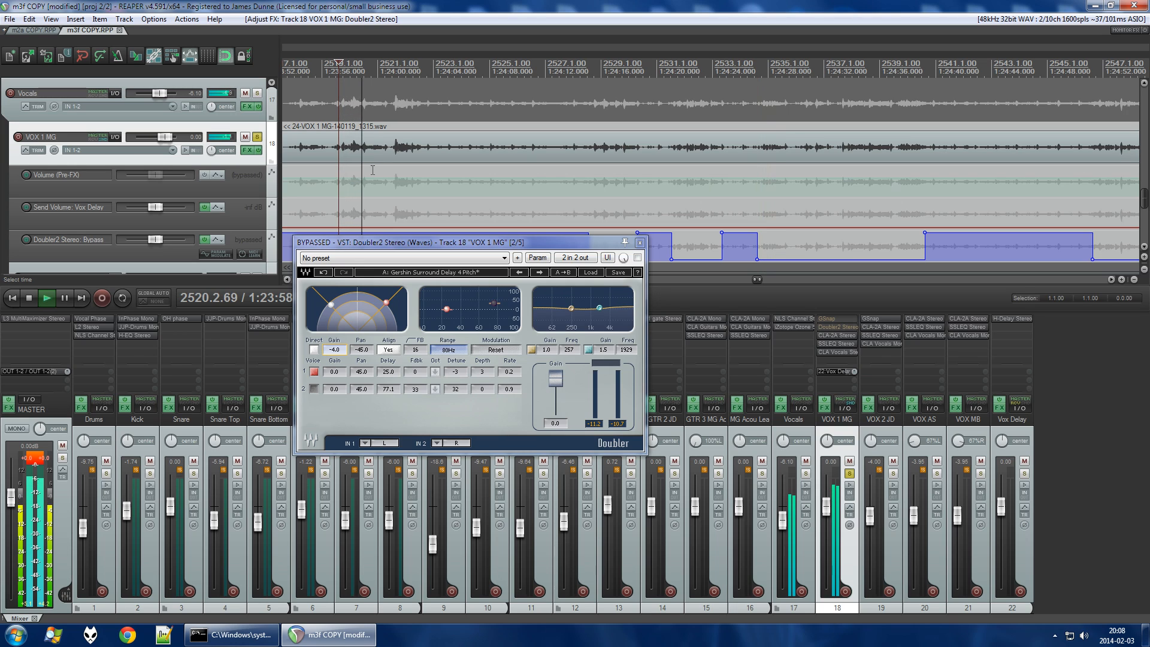
key(space)
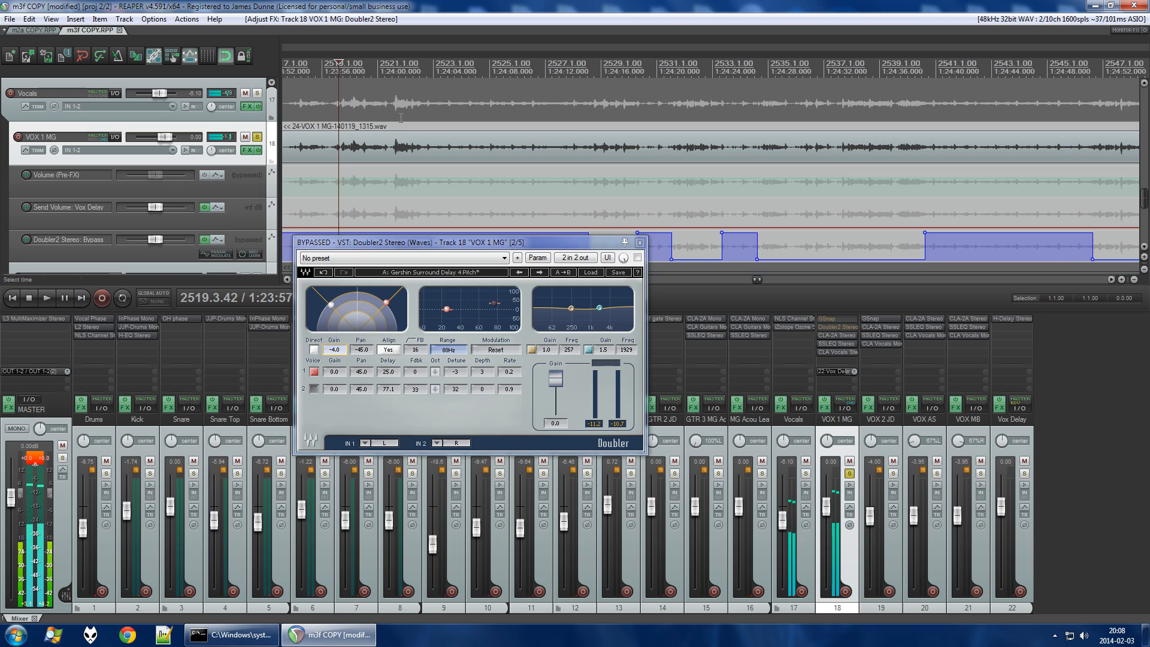
click(393, 150)
key(space)
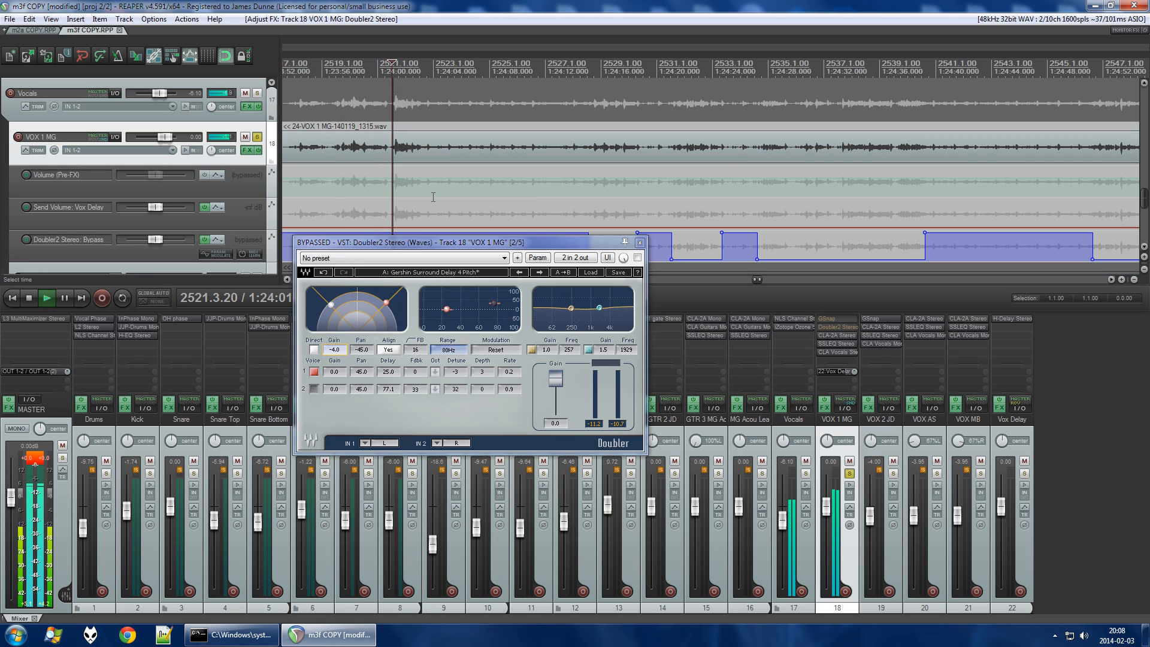
key(space)
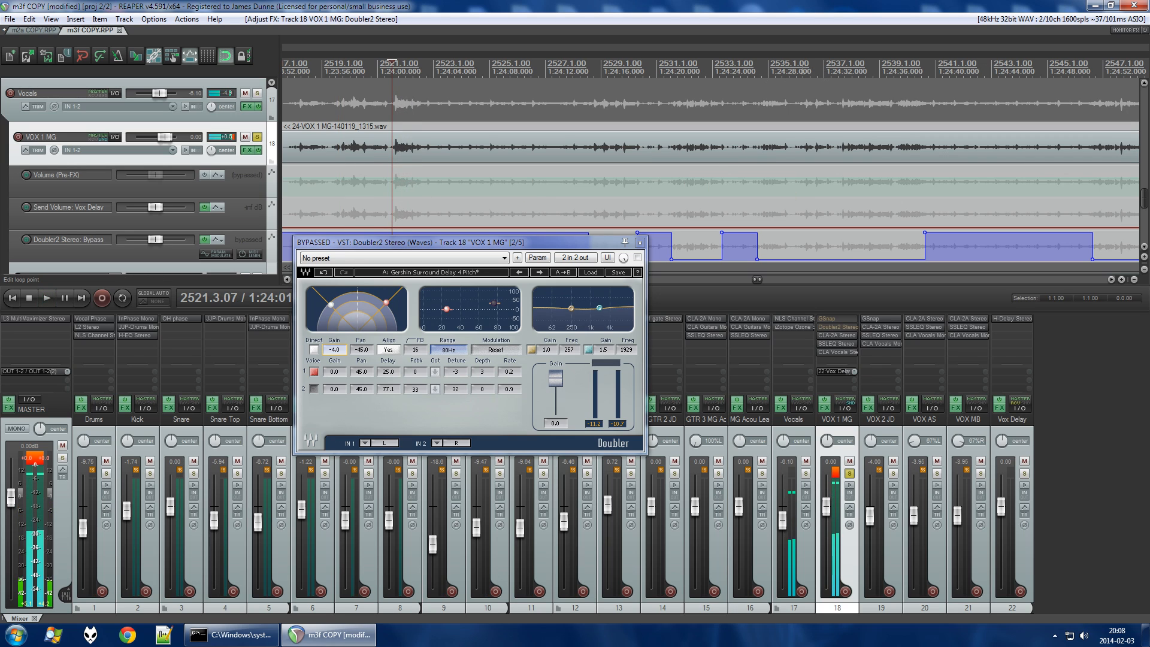
click(801, 181)
key(space)
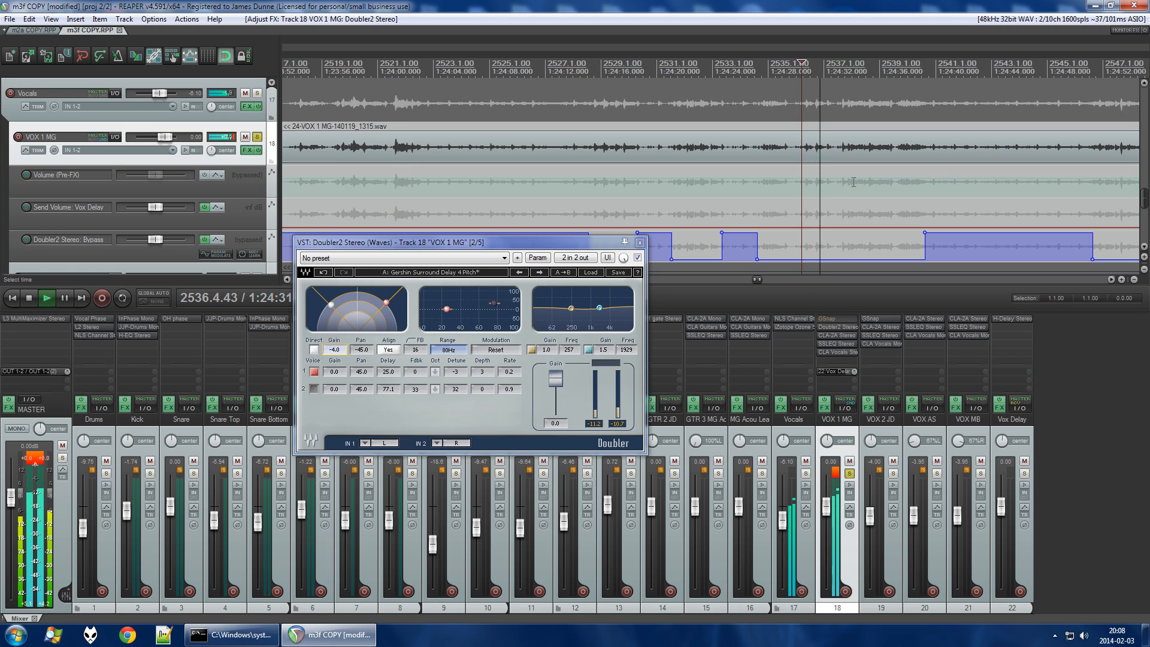
key(space)
click(640, 242)
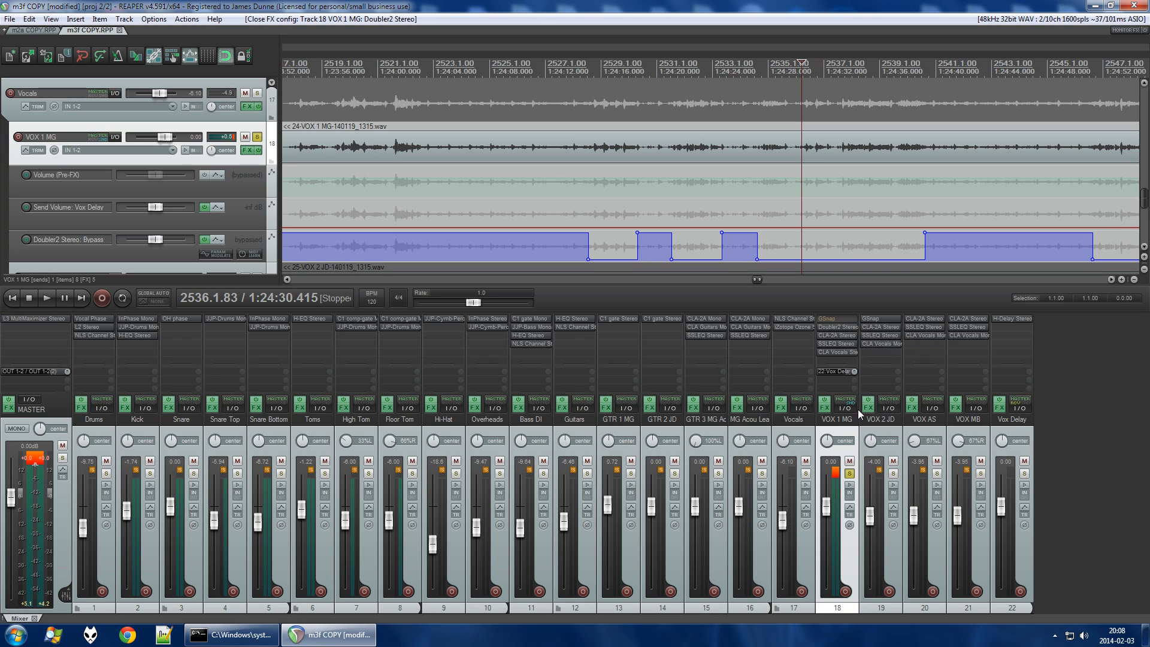
Search the JS plug-ins for "gain" and "volu", and add JS: Utility/volume to VOX 1 MG.
double_click(838, 361)
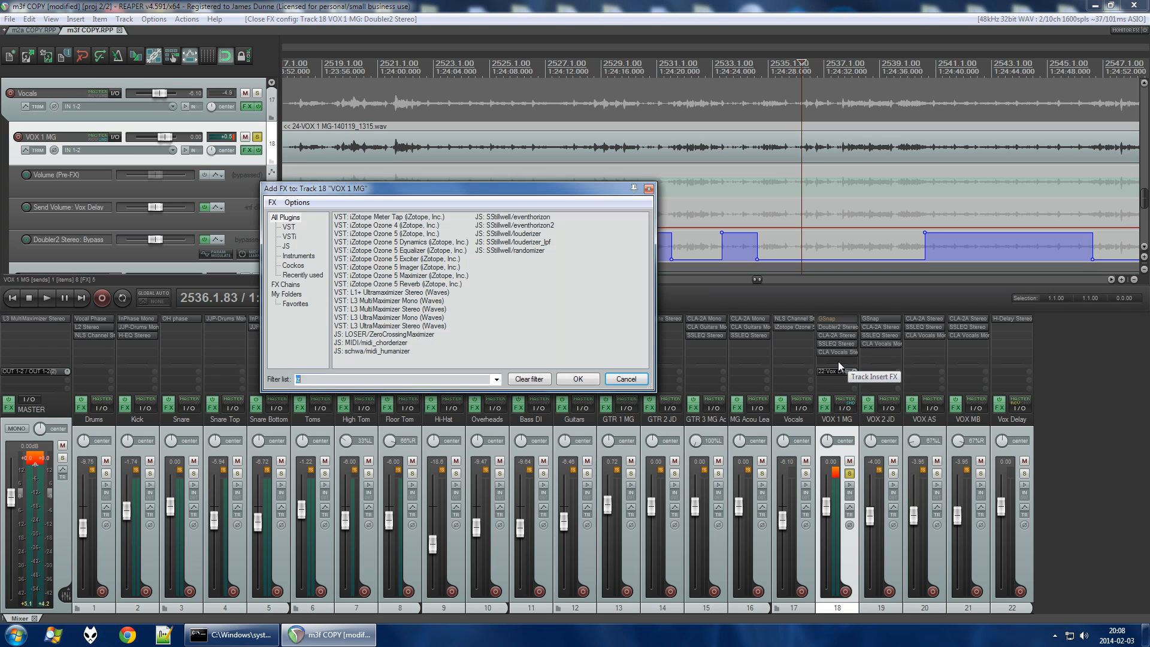
click(293, 265)
click(287, 247)
click(315, 379)
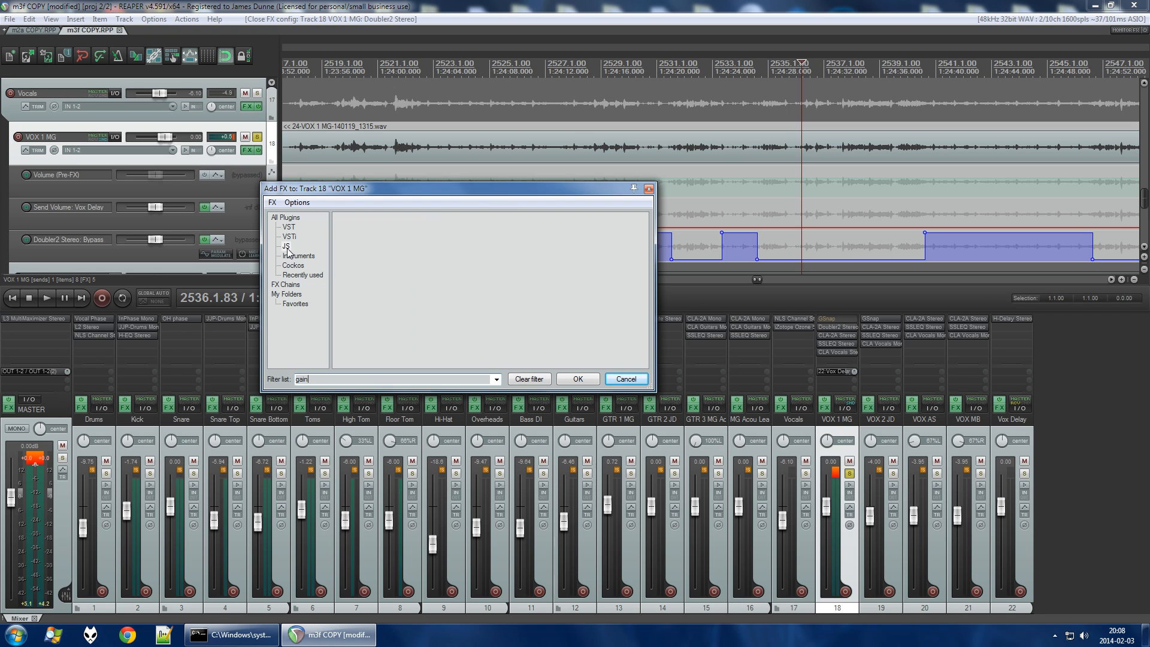
click(287, 247)
click(333, 380)
text(volu)
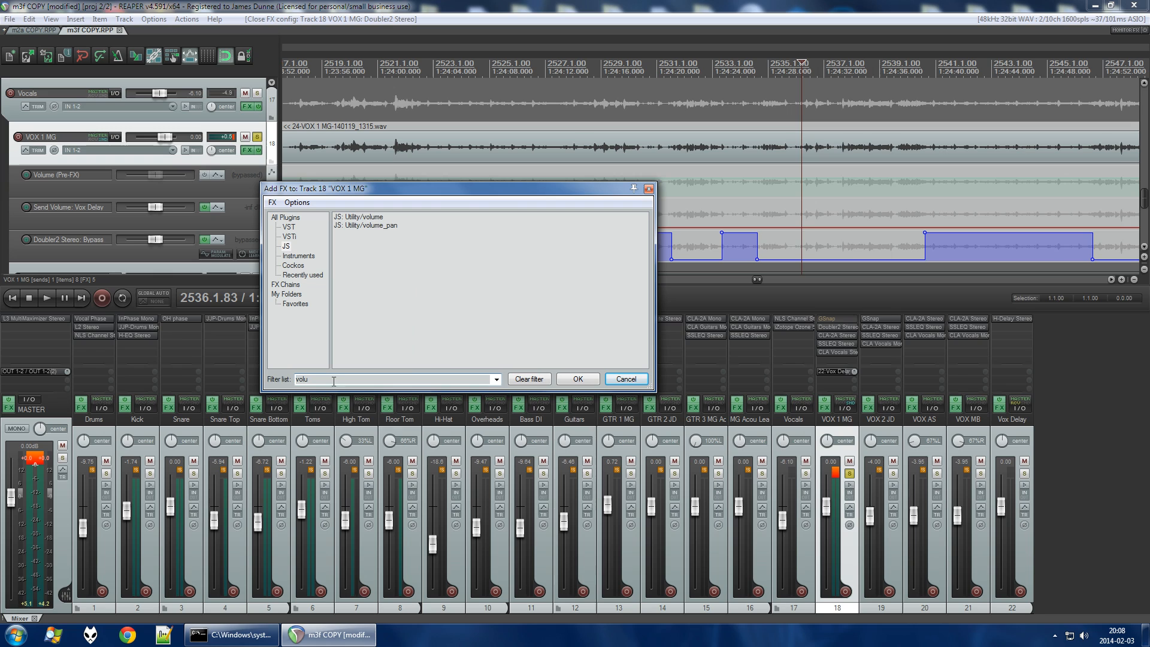
click(357, 218)
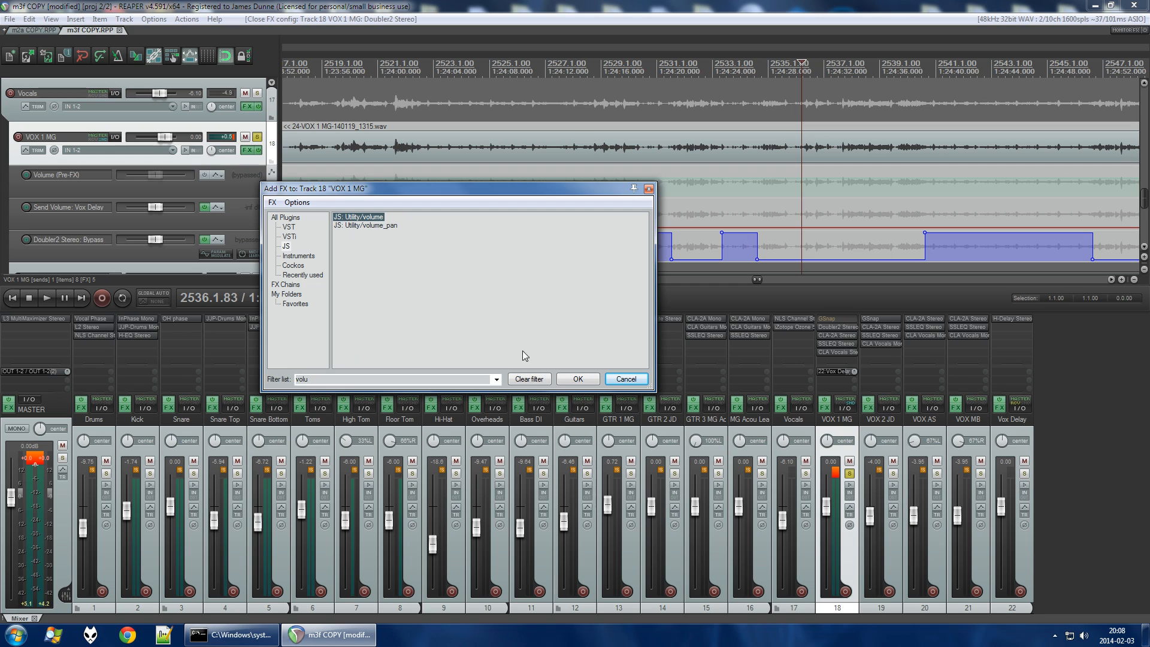
click(572, 381)
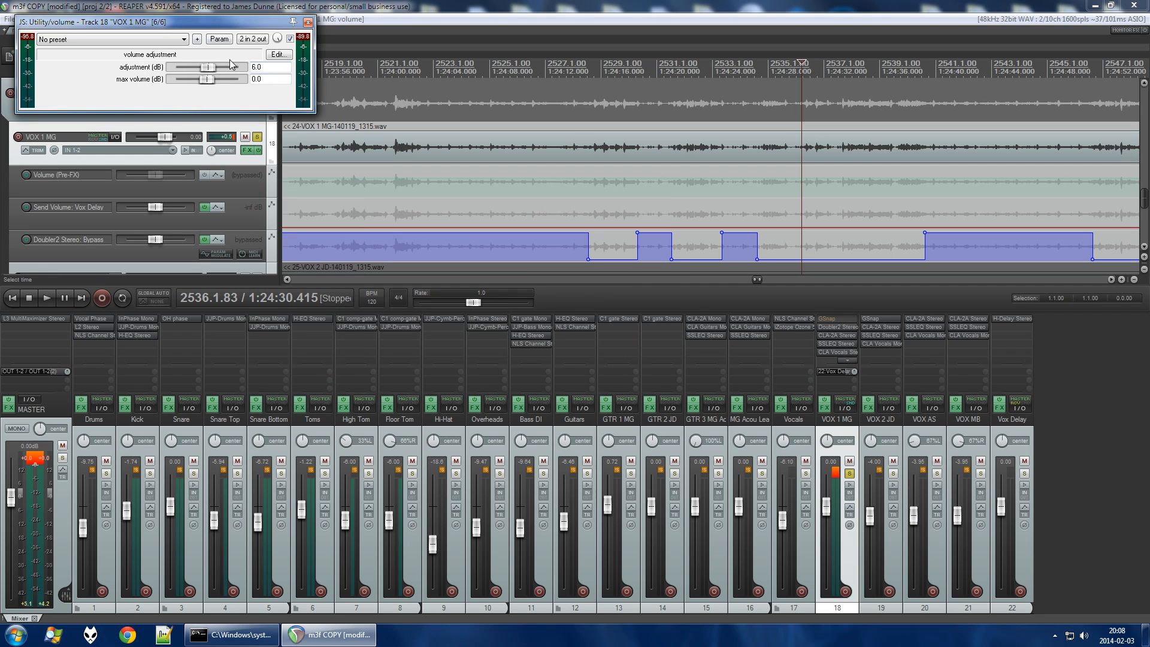
Set the volume plug-in's adjustment to 2 dB and move it directly after Doubler2 in VOX 1 MG's effects chain.
text(2)
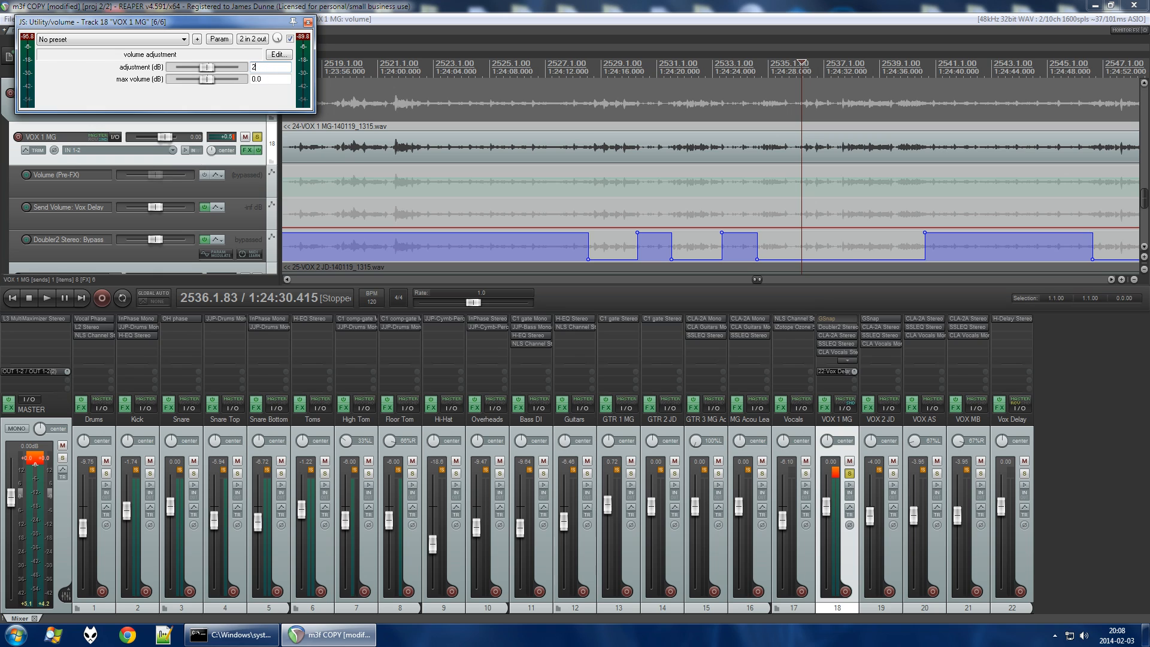
click(271, 81)
click(308, 22)
click(848, 360)
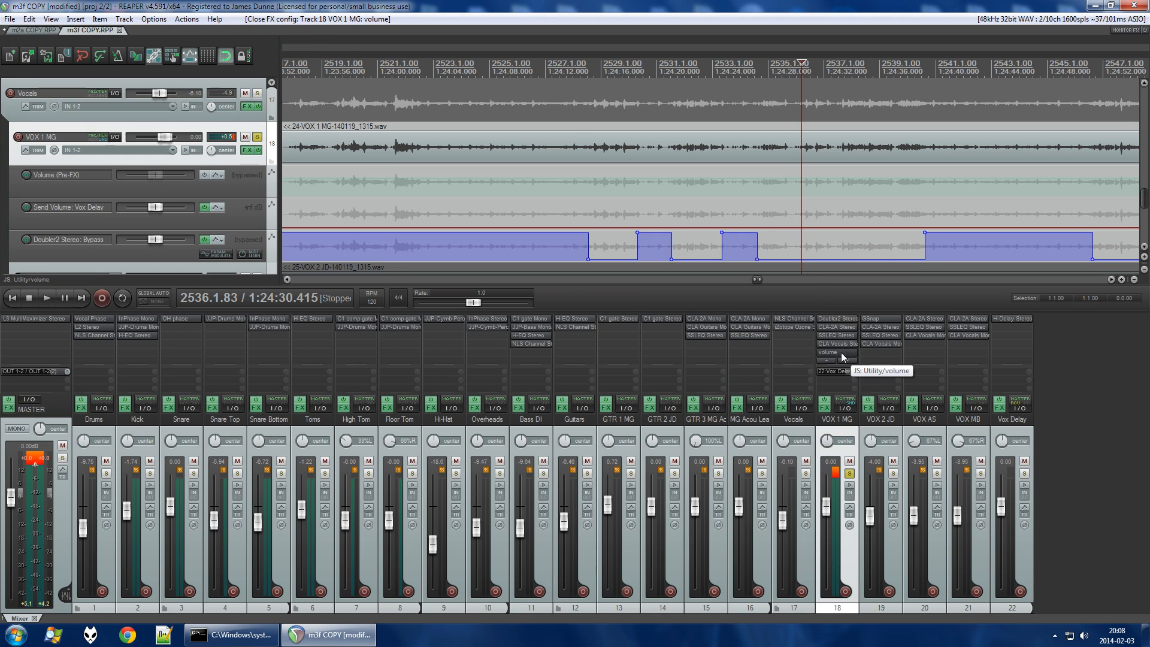
drag(842, 324, 840, 324)
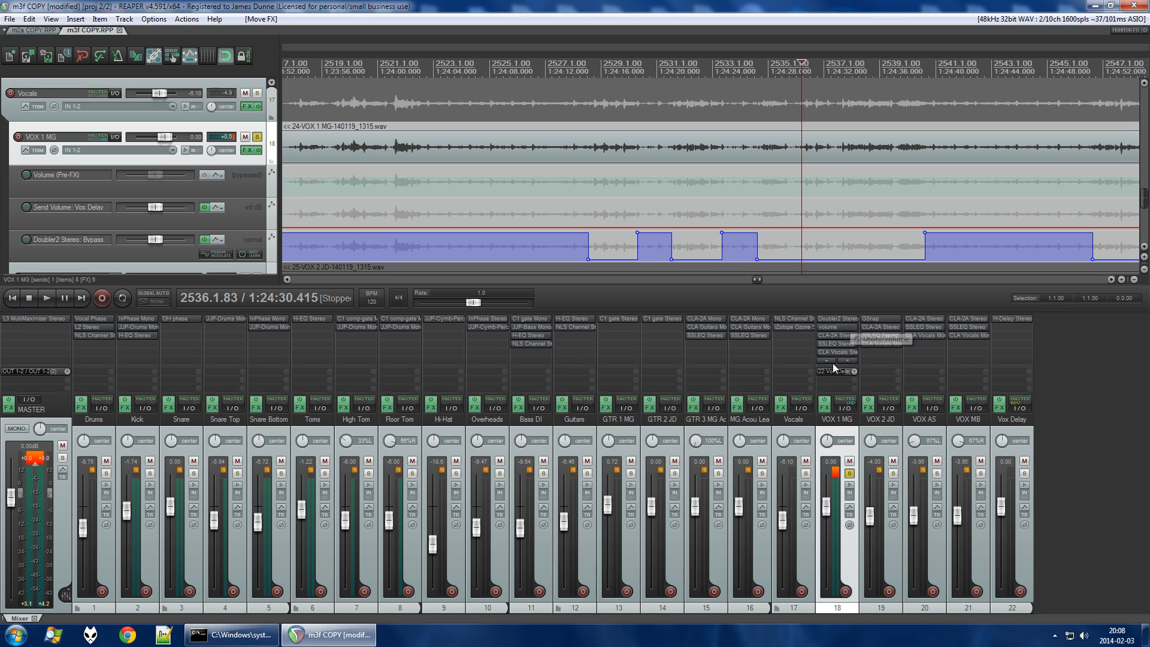
Rename the volume plug-in instance in VOX 1 MG's effects chain to "Doubler gain".
right_click(835, 335)
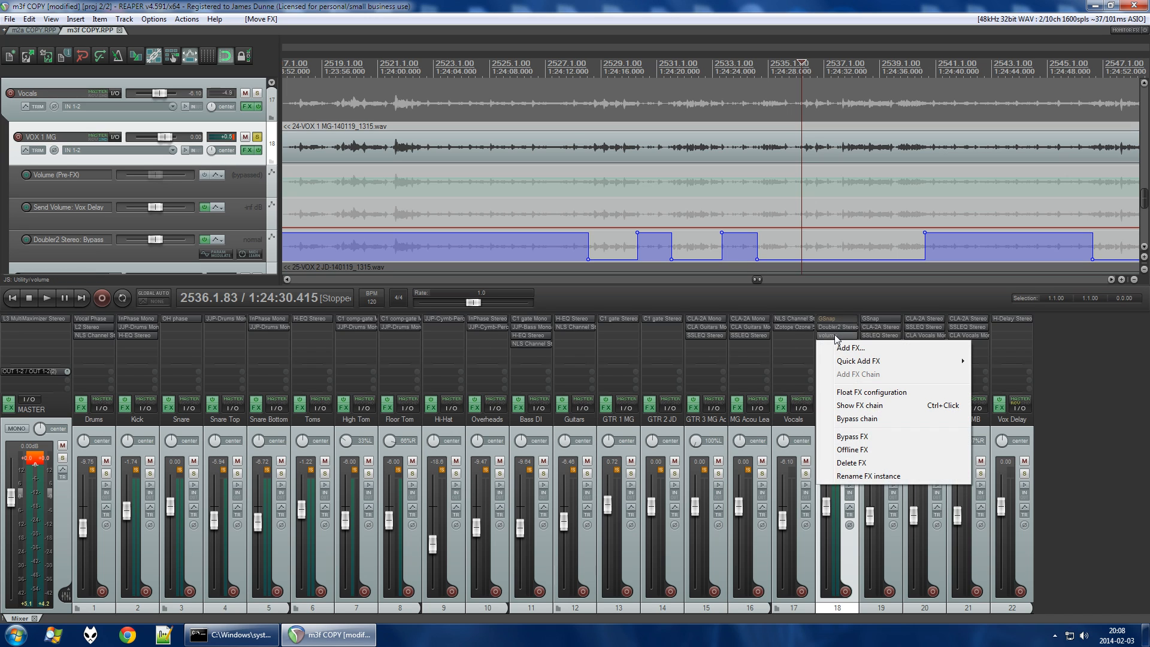
click(857, 474)
text(Doub)
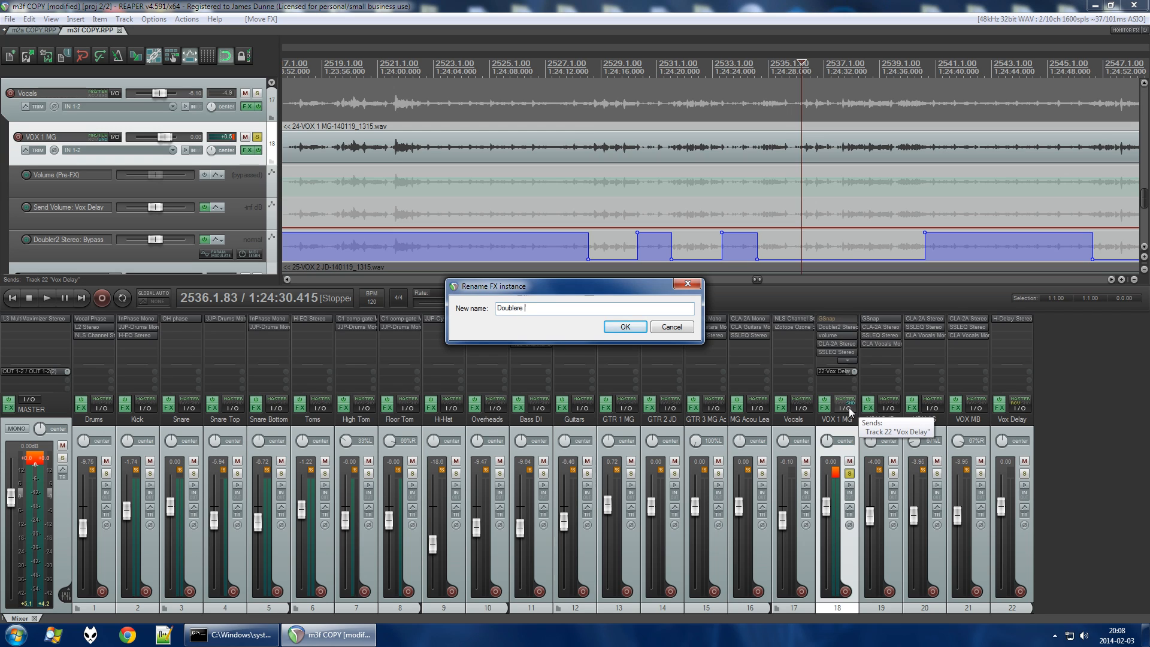
text(ler gain)
key(Return)
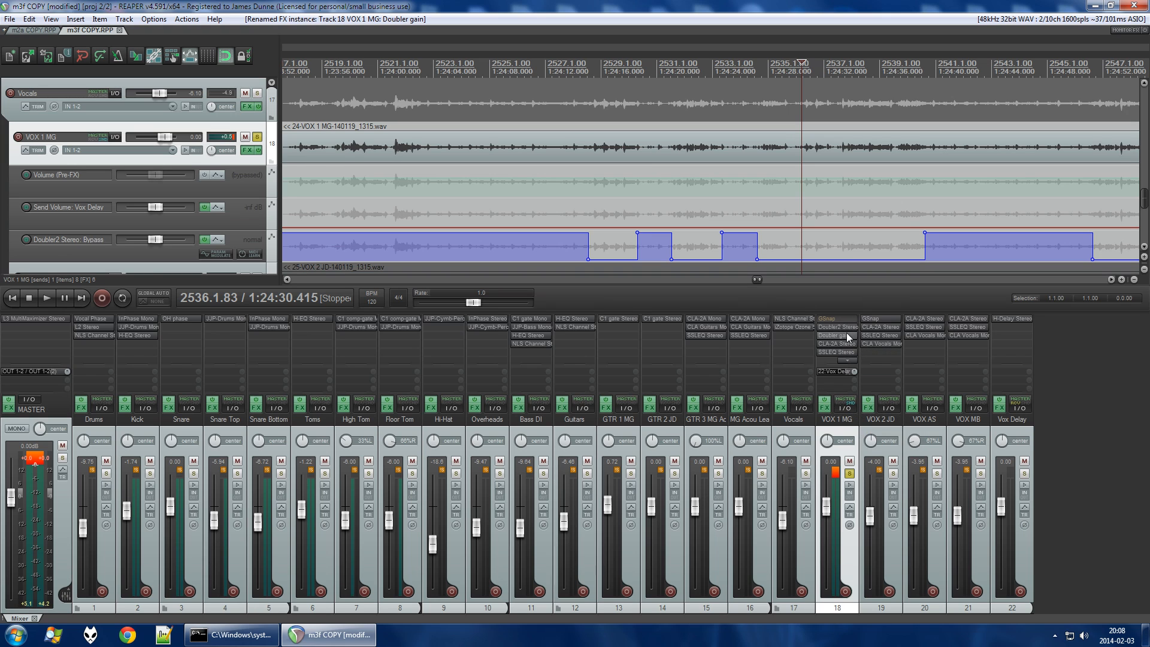
right_click(818, 339)
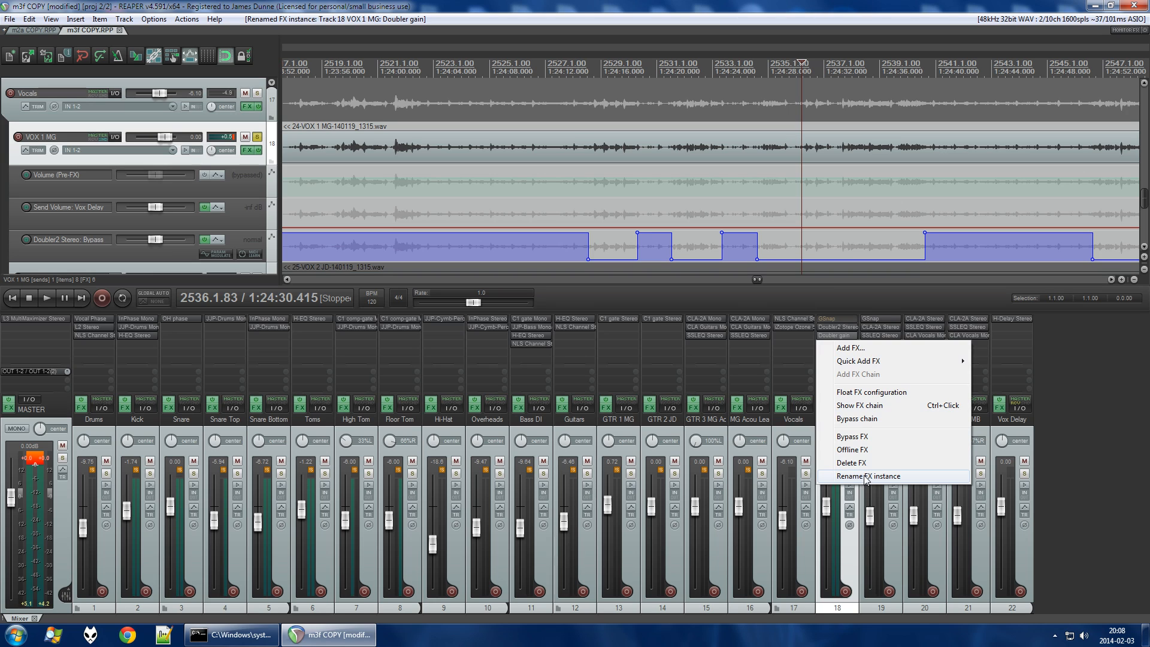
click(835, 299)
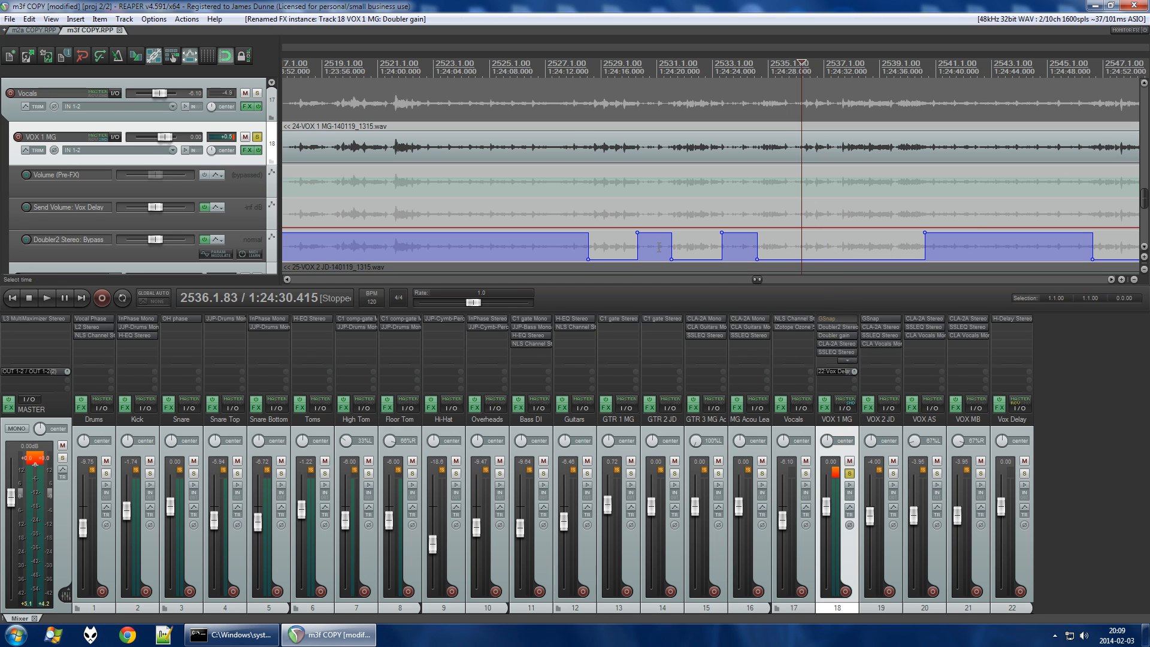
Select and copy all points of VOX 1 MG's Doubler2 Stereo bypass envelope, and move the edit cursor to the project start.
scroll(266, 240, down, 3)
click(269, 158)
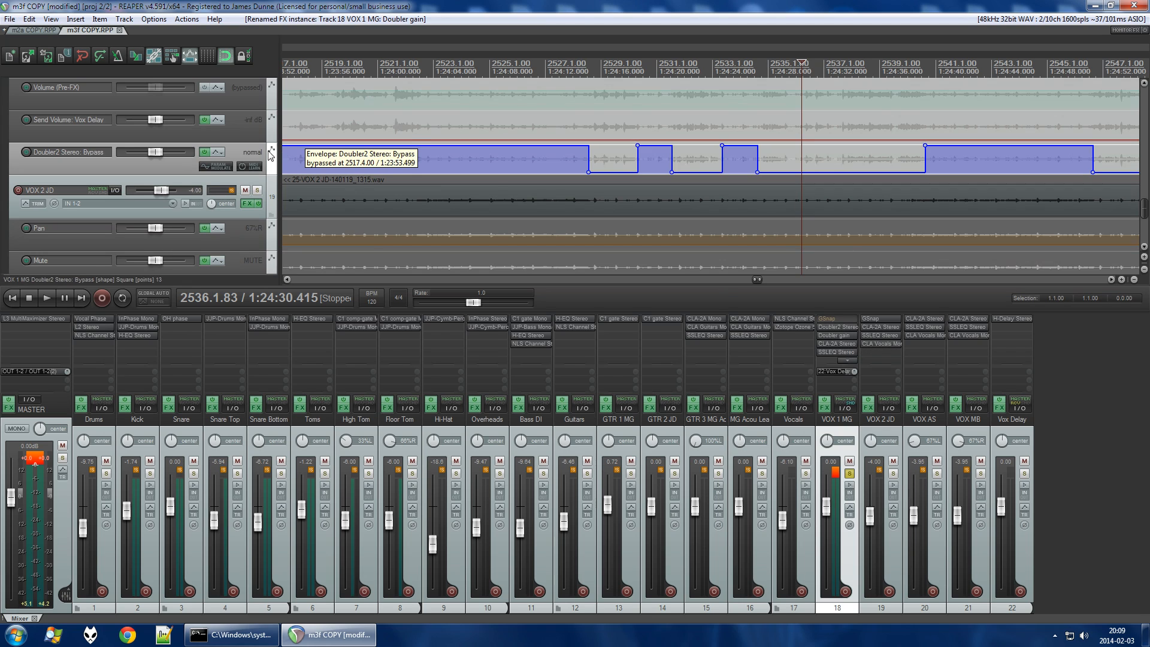
right_click(295, 149)
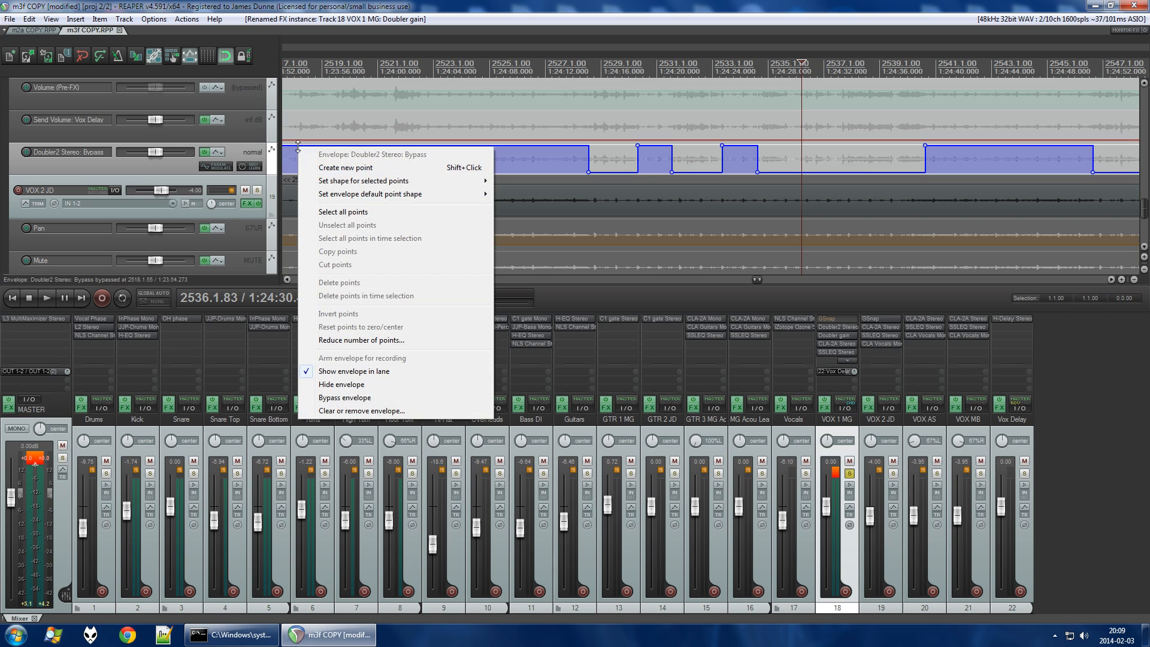
click(331, 213)
scroll(423, 155, down, 8)
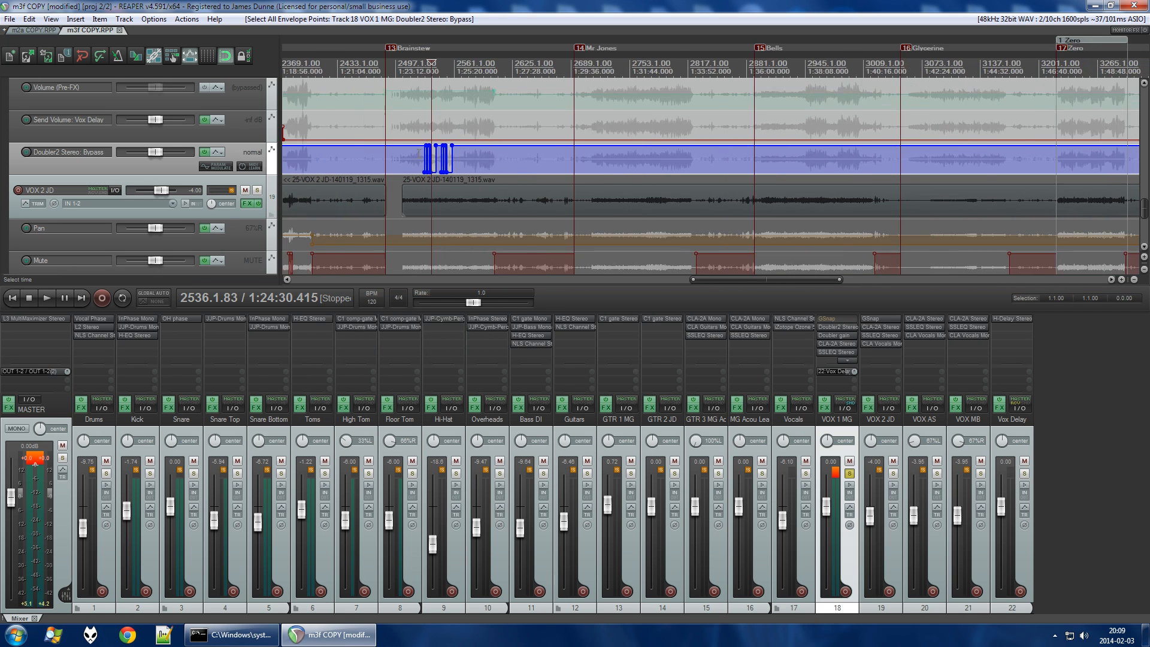
scroll(431, 157, down, 6)
scroll(432, 157, up, 4)
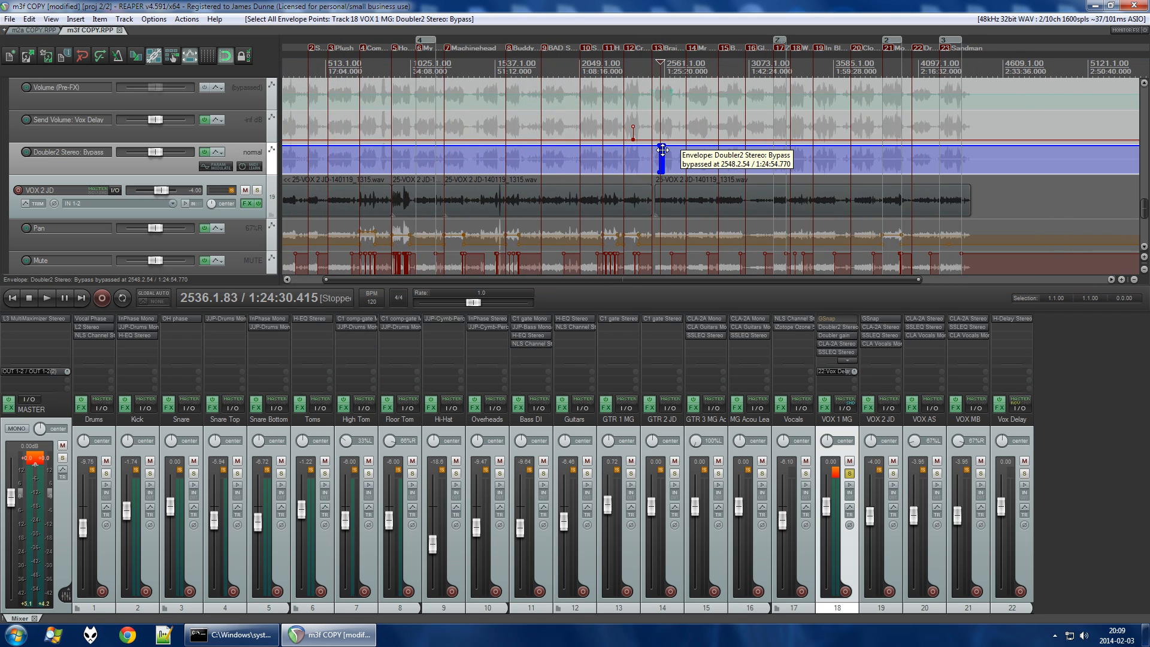
right_click(298, 142)
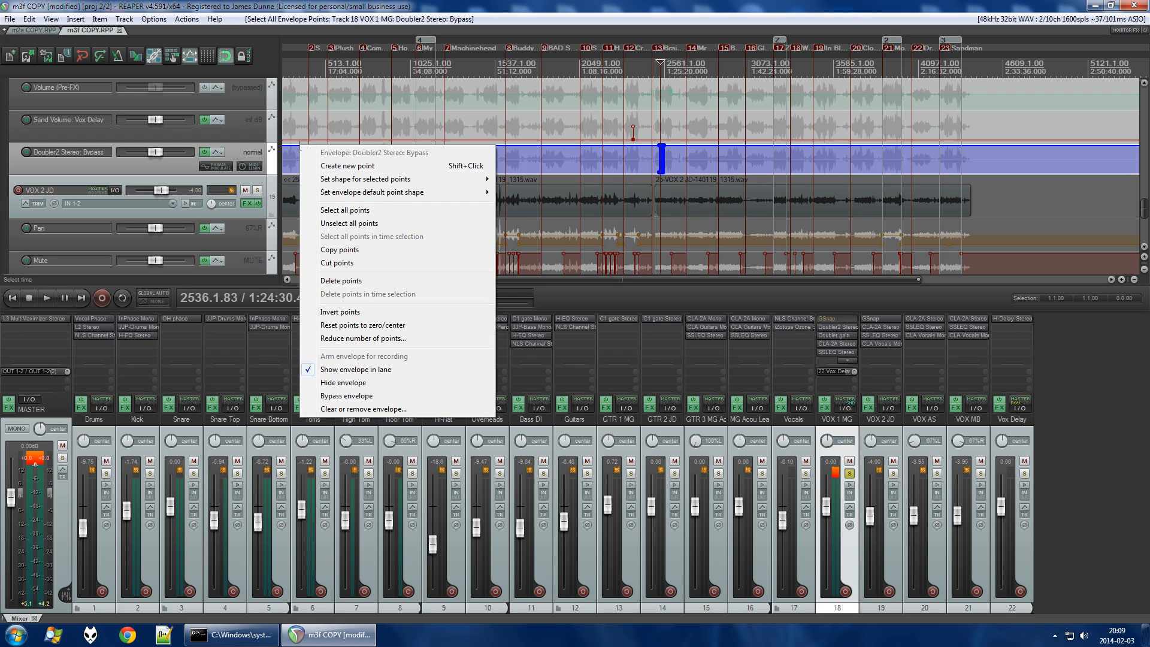
key(Escape)
right_click(298, 142)
key(Escape)
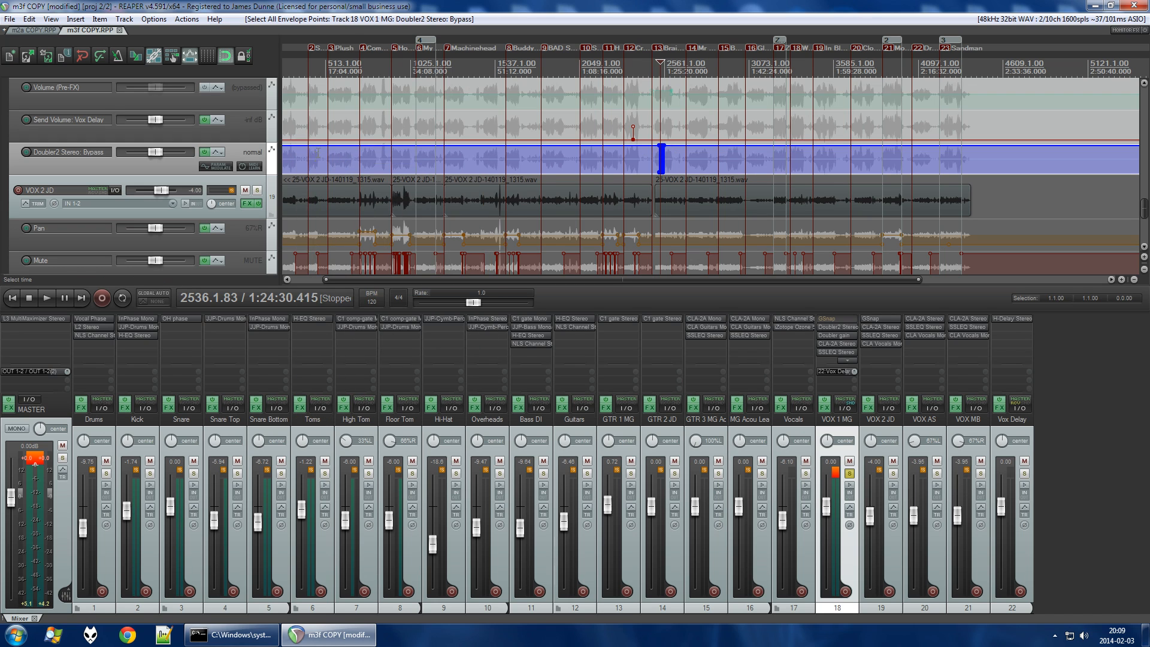
right_click(317, 148)
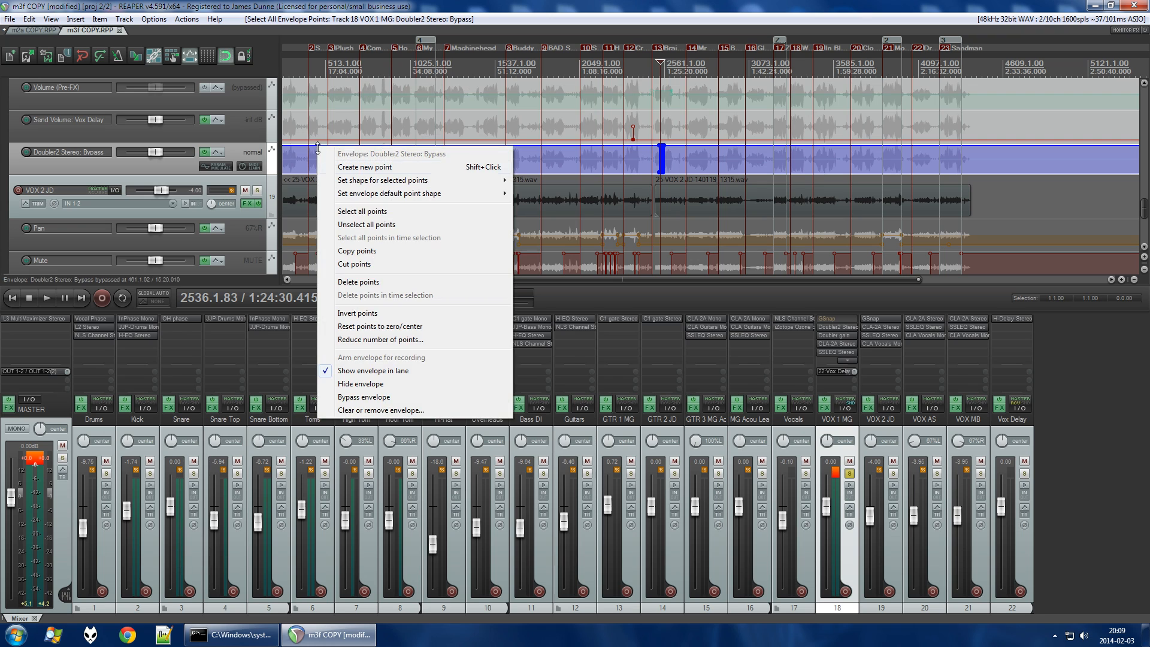
click(359, 211)
right_click(333, 147)
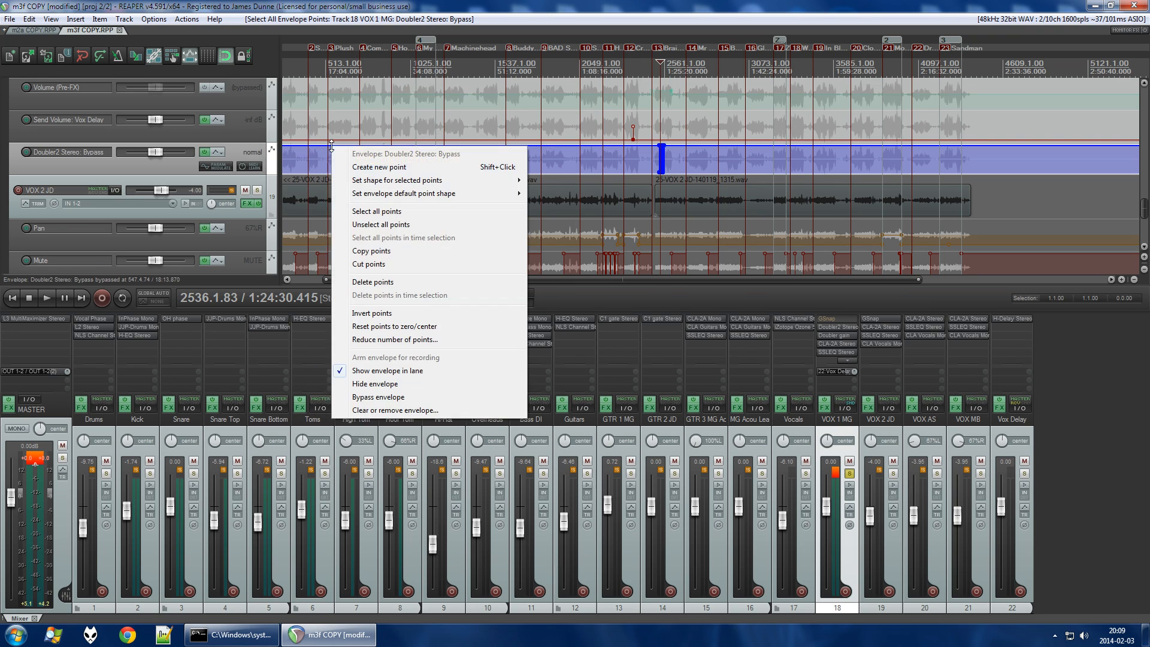
click(366, 250)
key(Home)
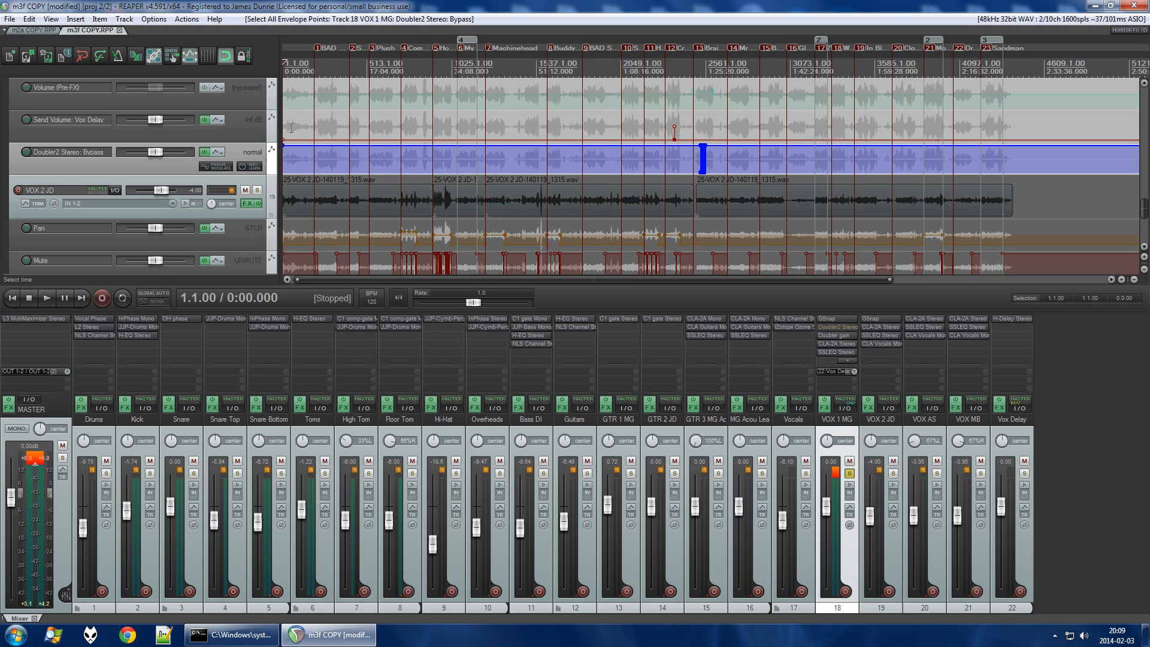
Show the bypass envelope of the Doubler gain plug-in on VOX 1 MG.
scroll(217, 150, up, 1)
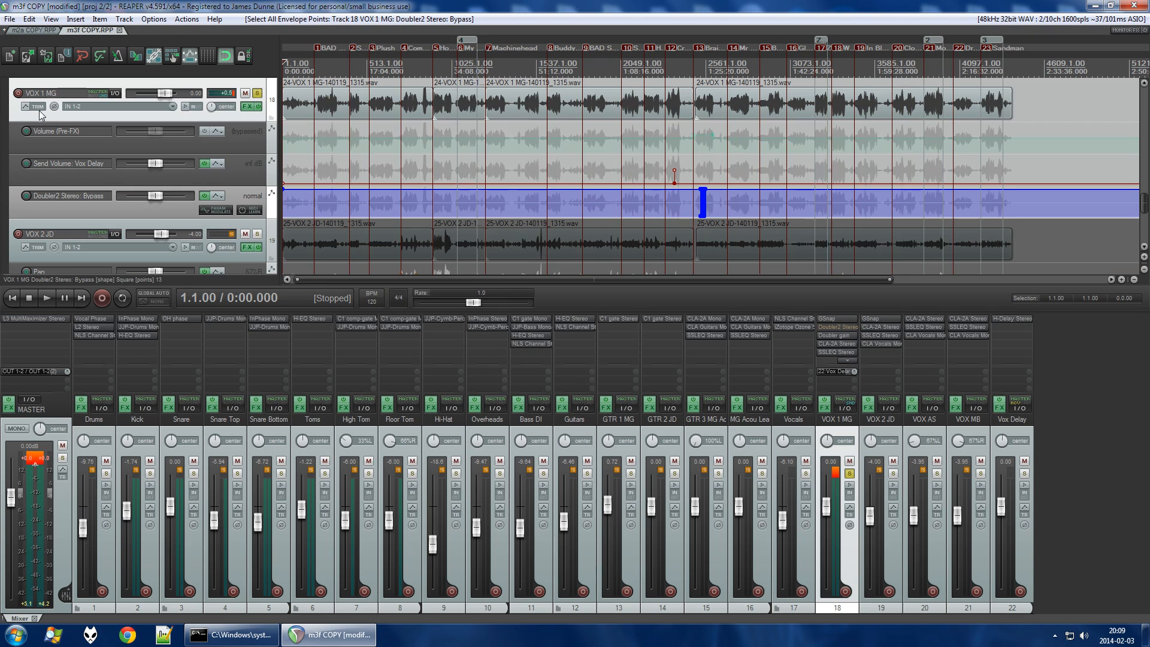
key(v)
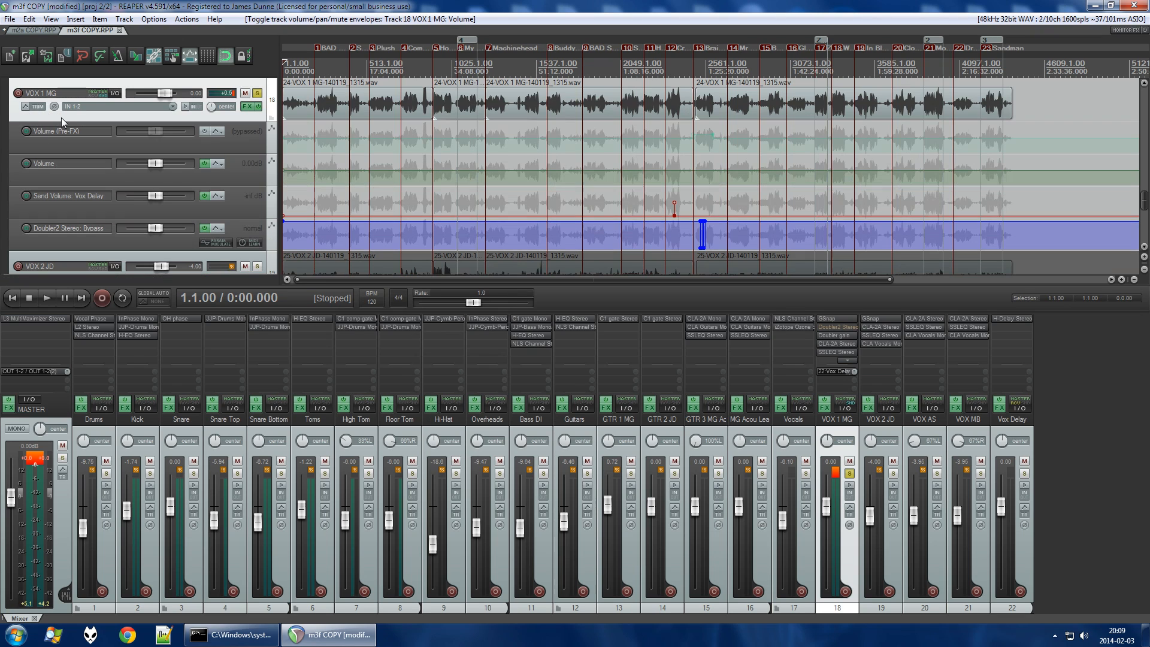
click(53, 161)
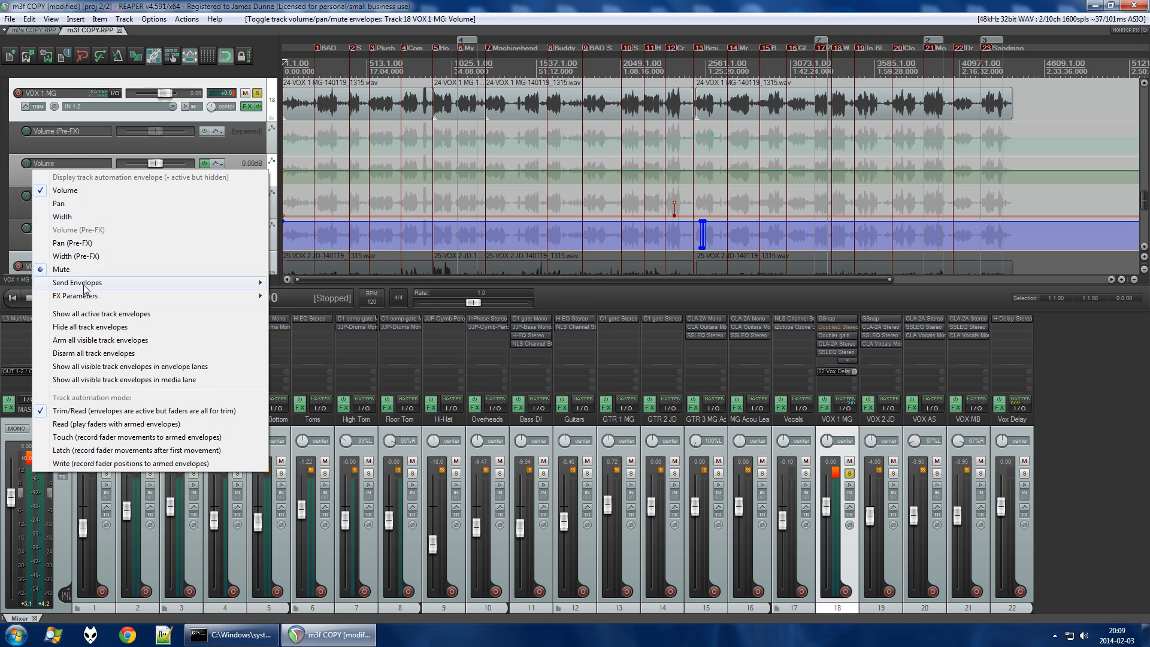
mouse_move(89, 296)
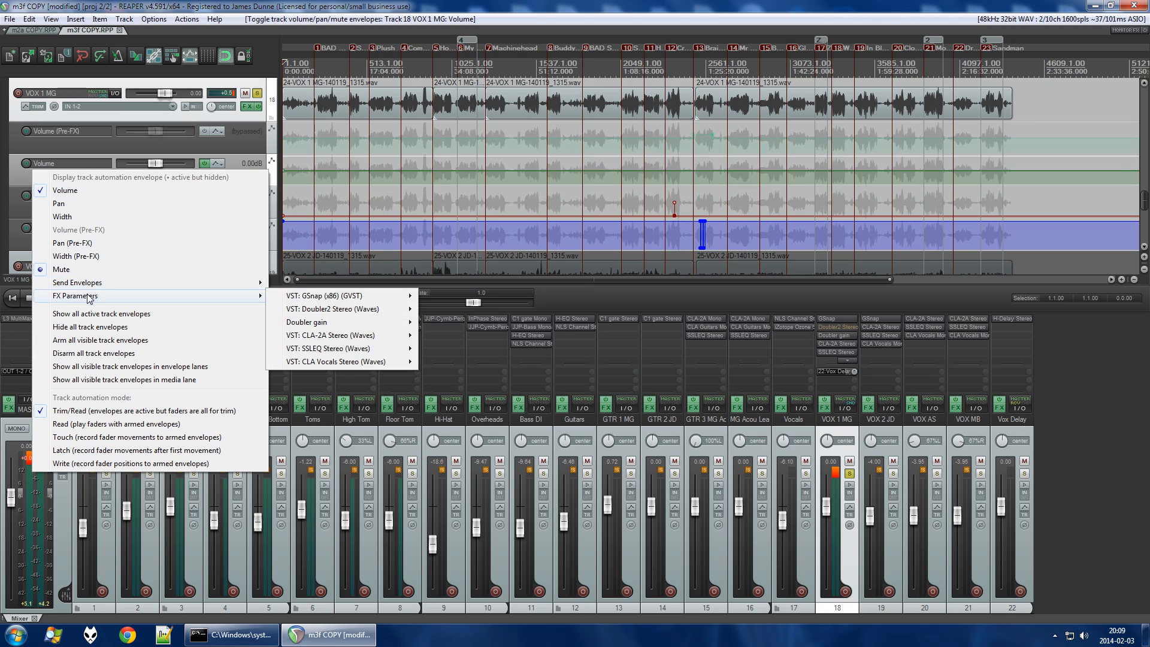
mouse_move(334, 323)
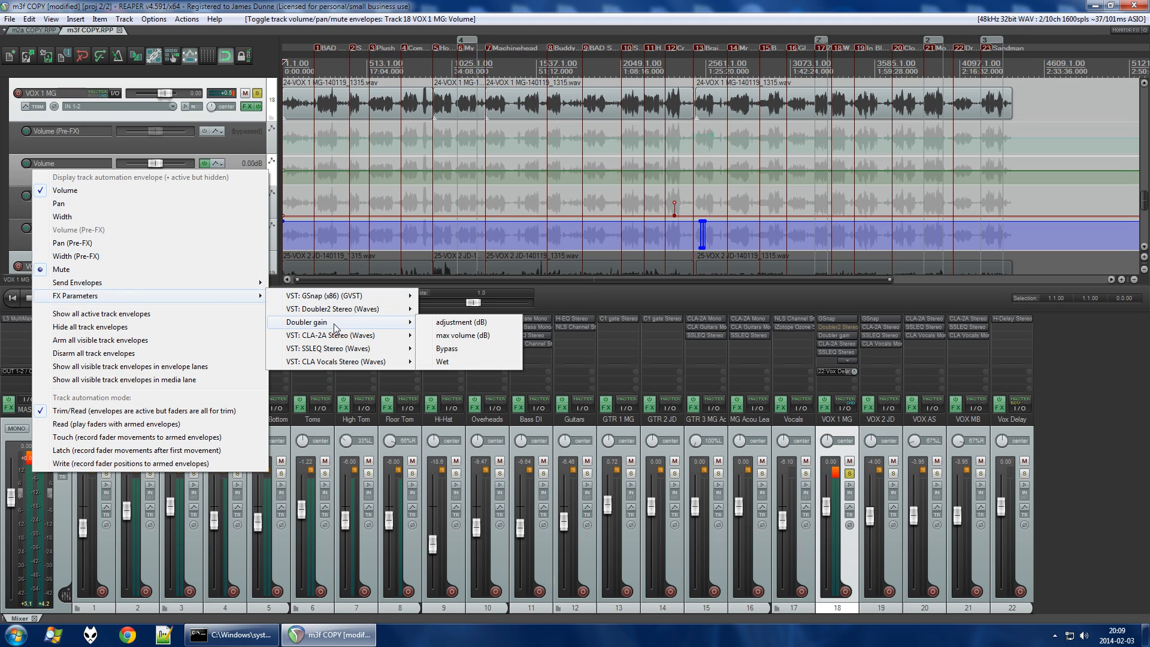
click(454, 349)
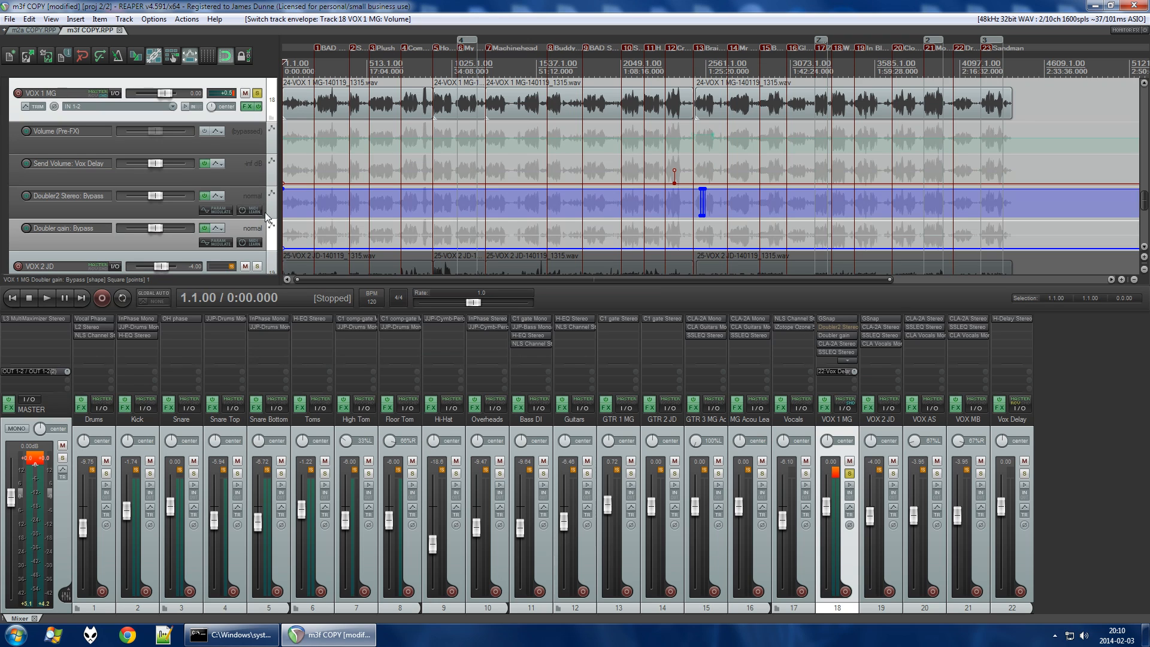
Paste the copied Doubler2 bypass points into VOX 1 MG's Doubler gain bypass envelope from the project start.
right_click(604, 250)
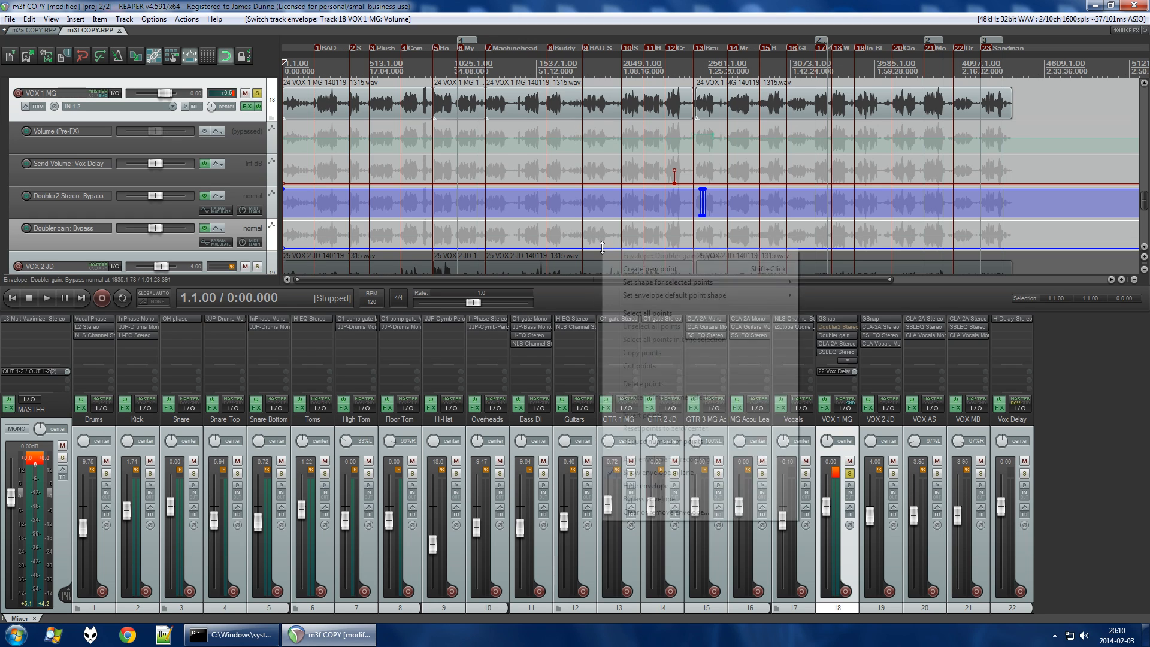
click(284, 251)
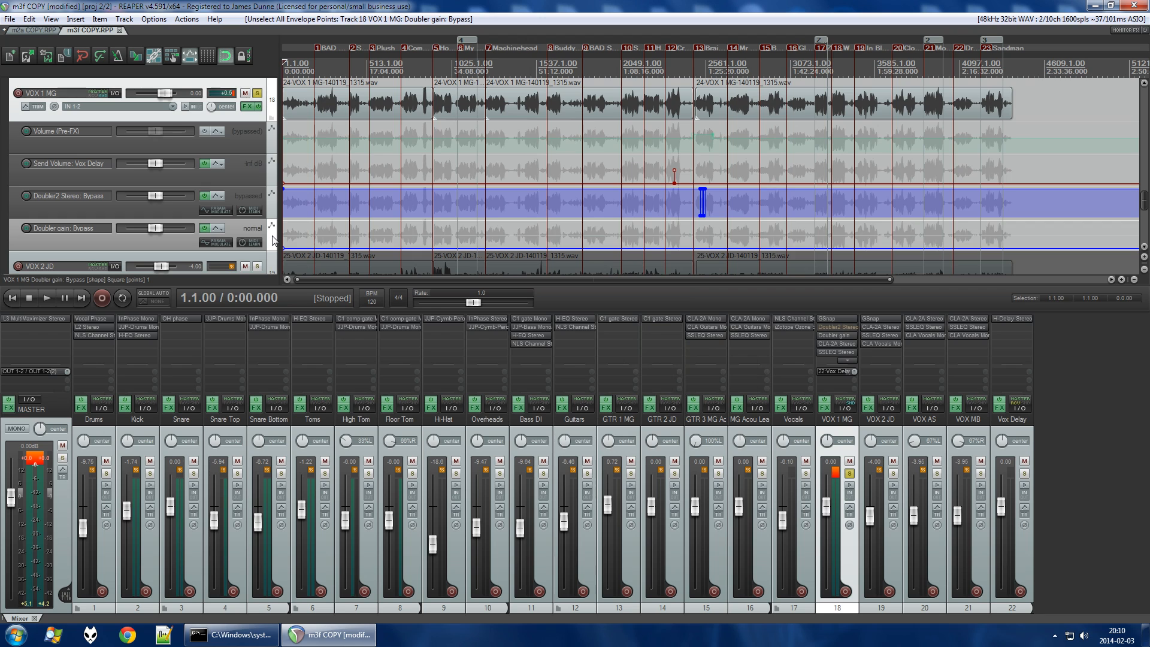
key(ctrl+v)
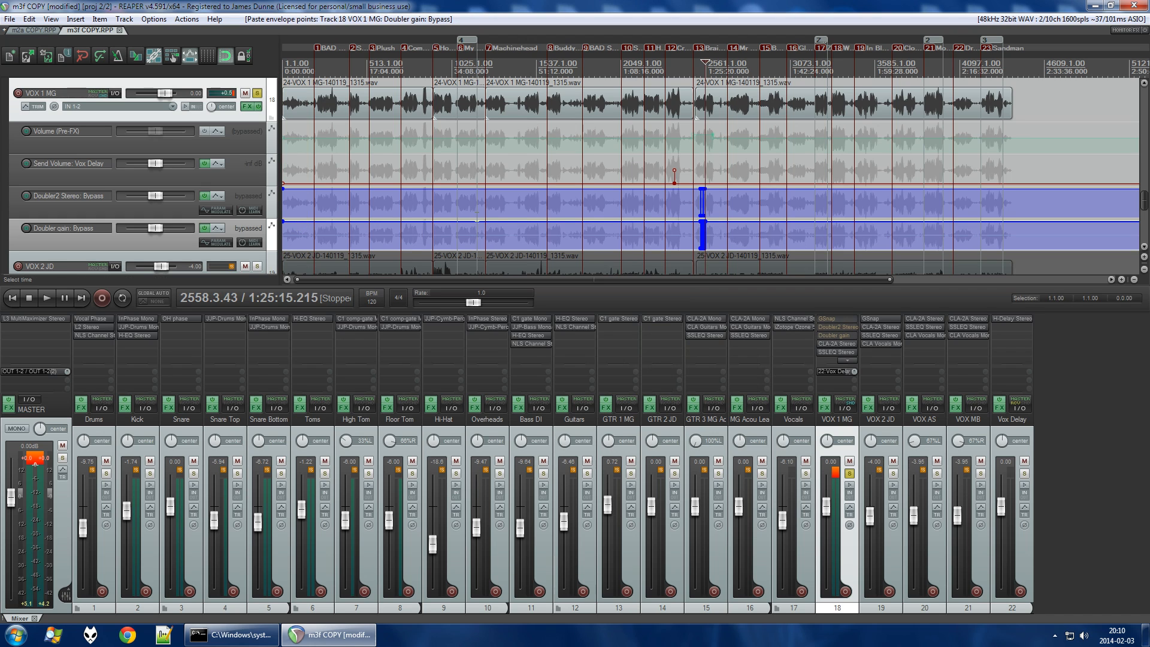
Compare VOX 1 MG's Doubler2 Stereo and Doubler gain bypass envelopes around 1:24:14.
scroll(645, 221, up, 10)
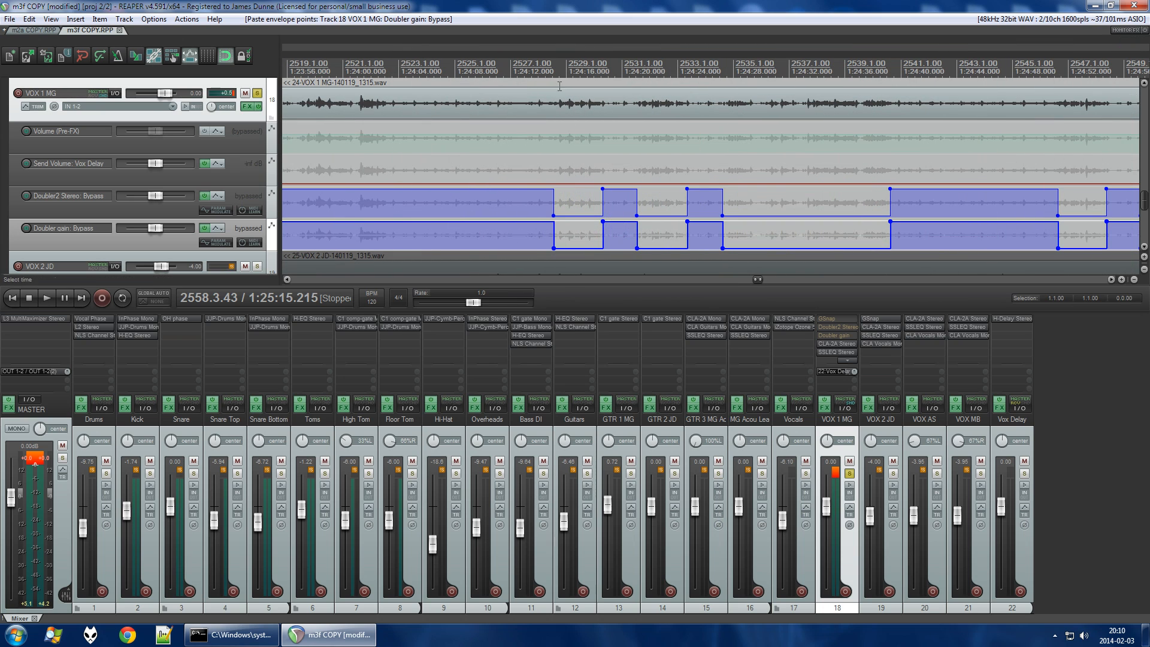
click(547, 65)
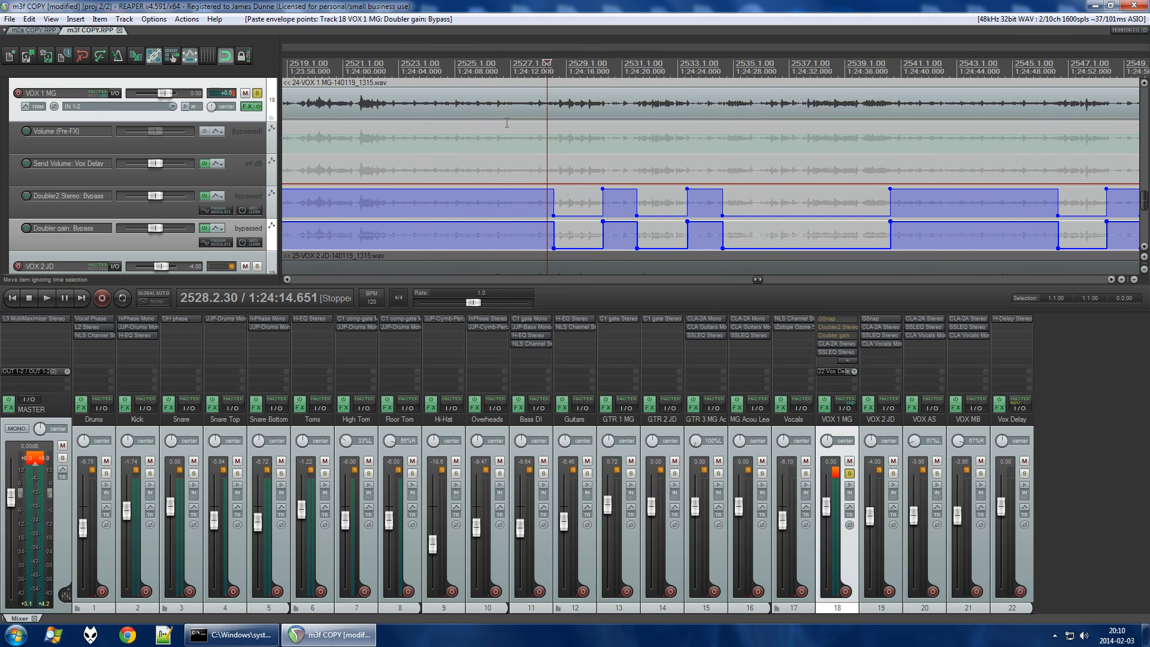
click(273, 199)
click(274, 243)
click(256, 199)
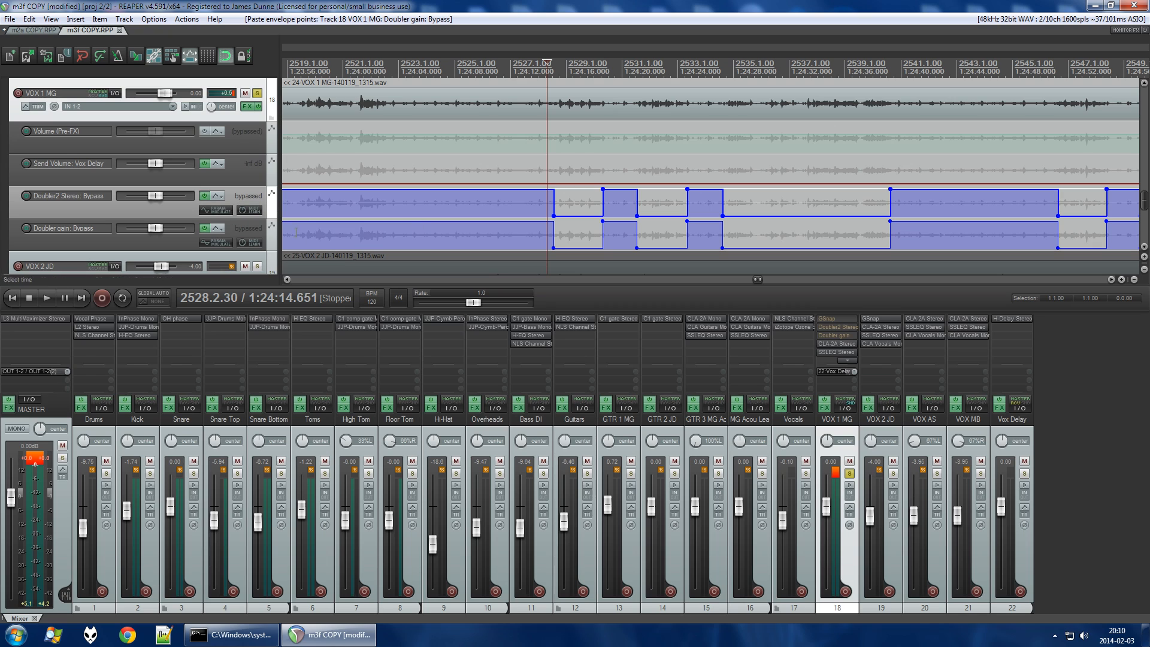
Audition VOX 1 MG's doubled passage from about 1:24:15 against the bypassed passage from about 1:24:00.
click(563, 68)
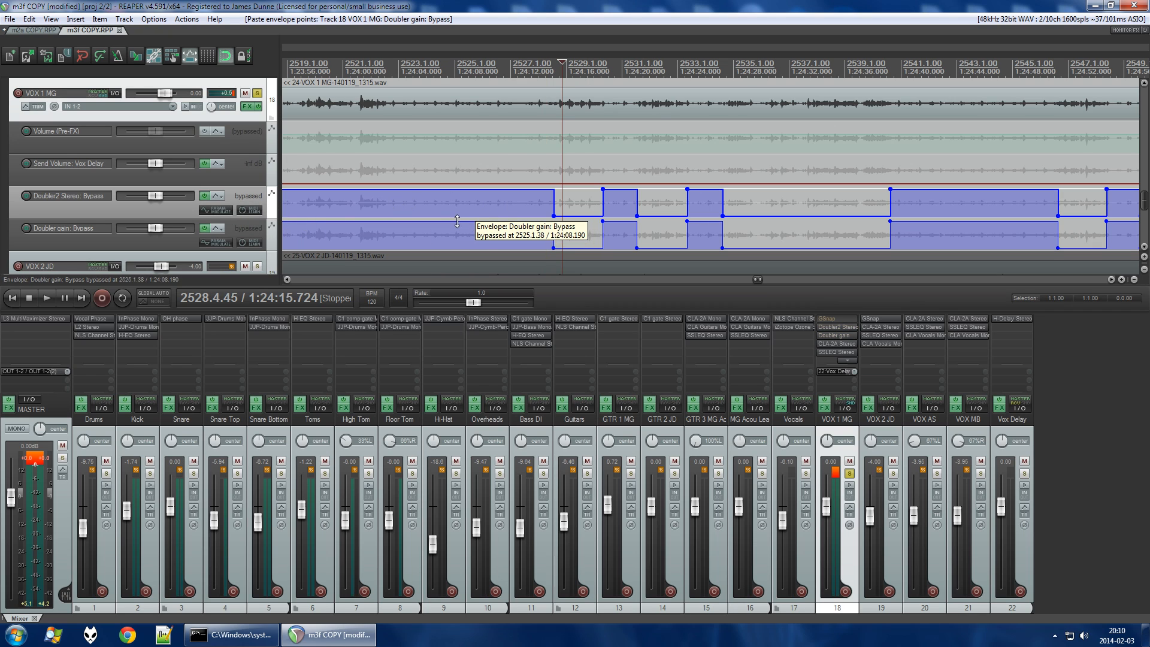
key(space)
key(space)
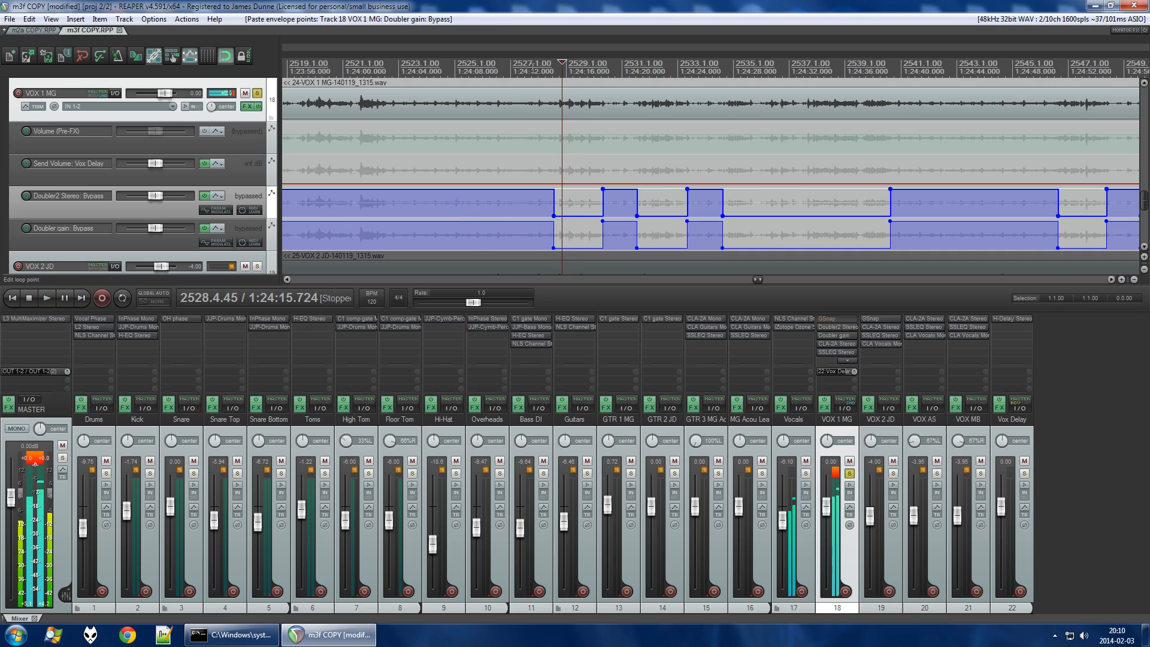
click(353, 64)
key(space)
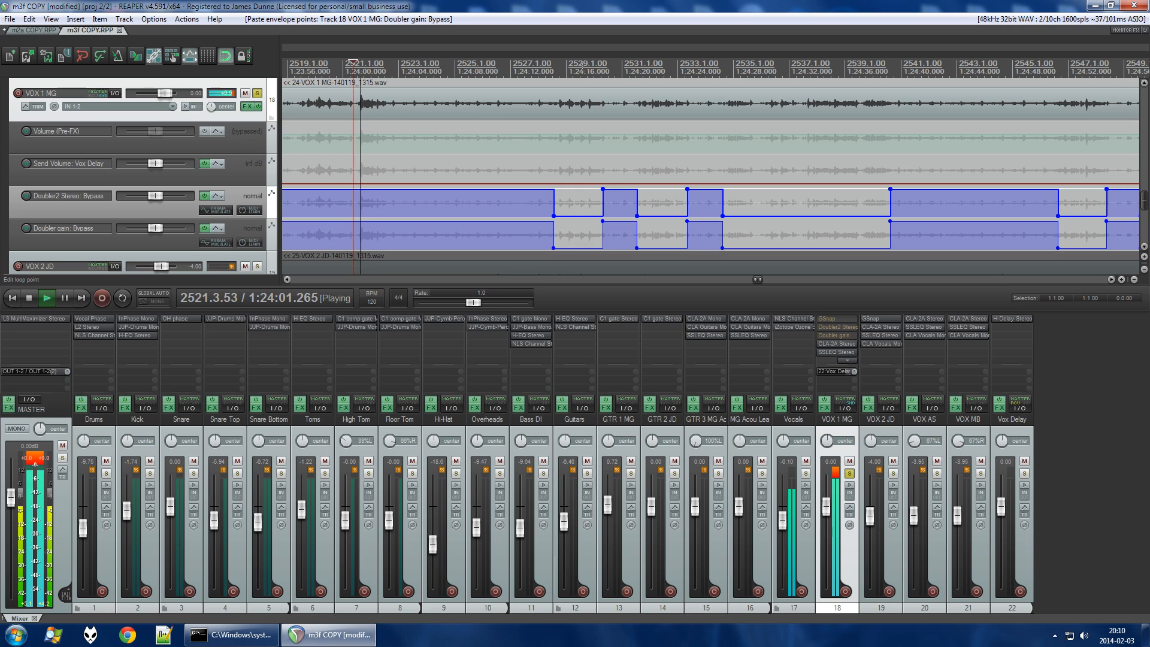
key(space)
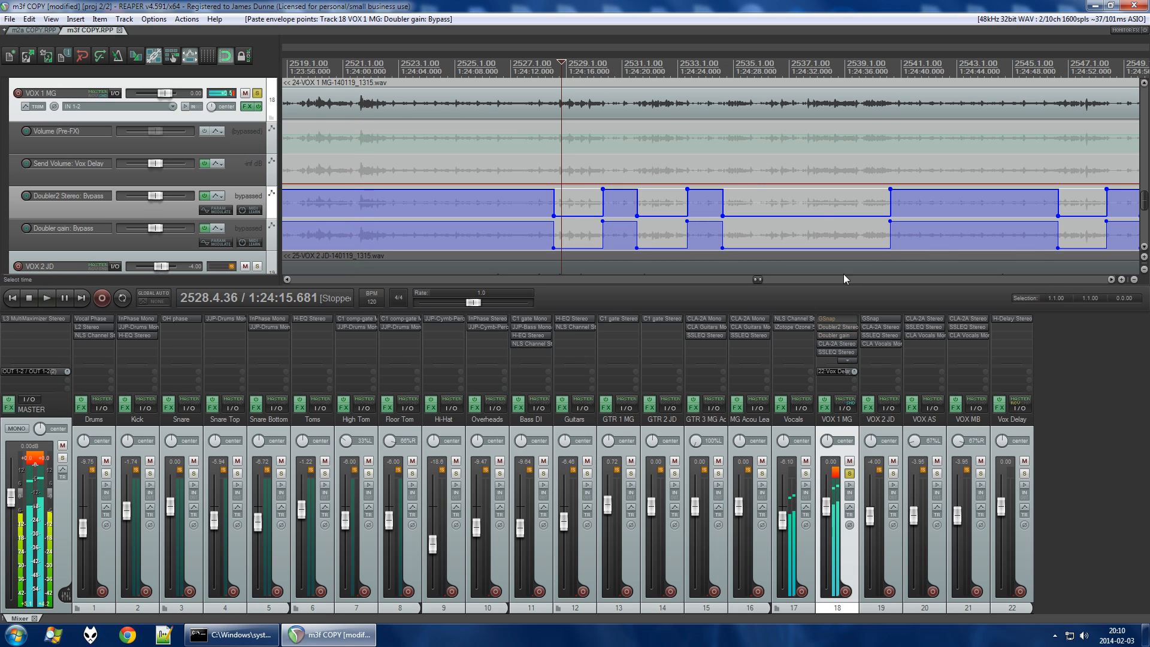
Set the Doubler gain plug-in's adjustment to 3 dB and close its window.
click(836, 335)
double_click(271, 68)
text(3)
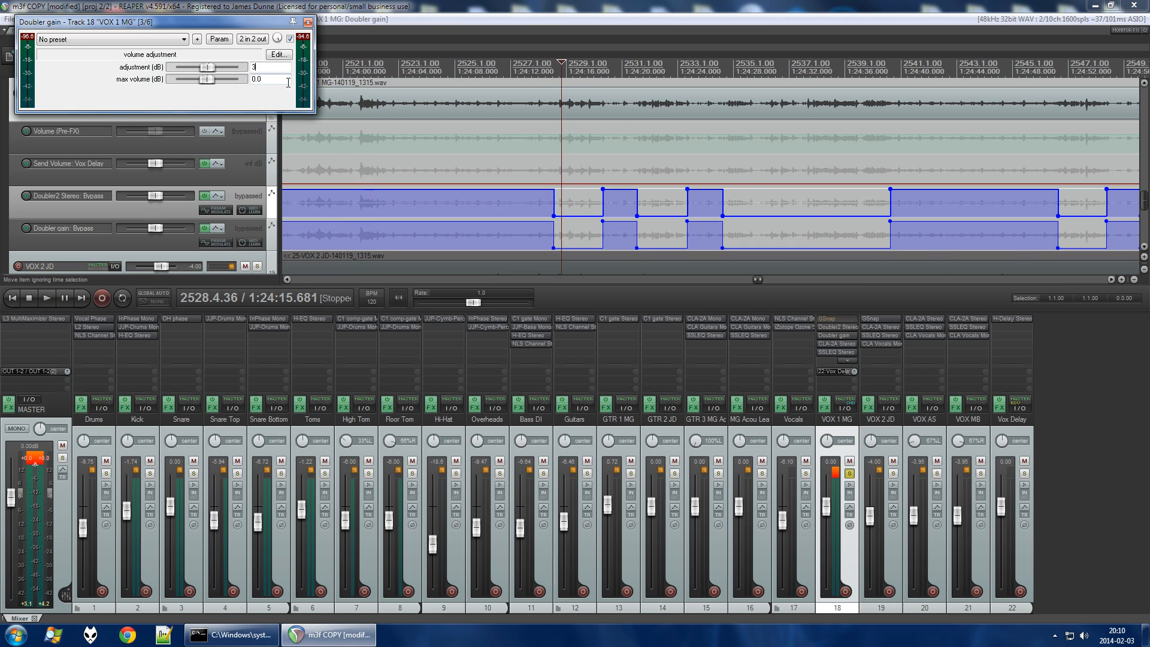
click(308, 22)
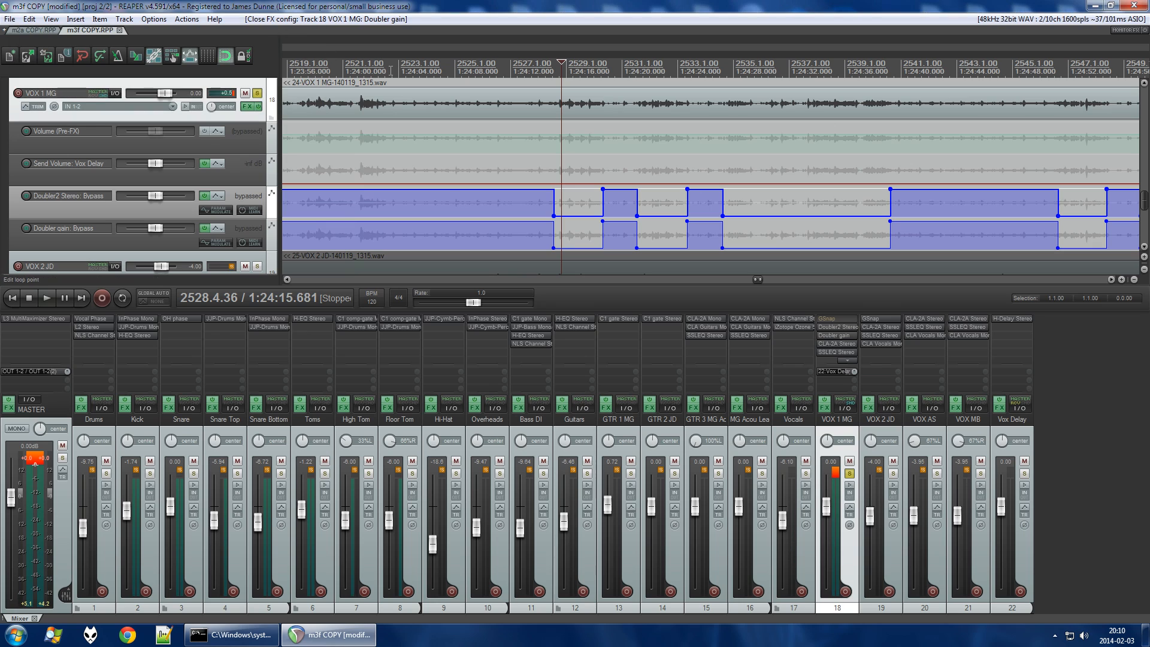
Play VOX 1 MG from about 1:24:00 and then from about 1:24:15 to compare the levels at the new gain.
click(356, 62)
key(space)
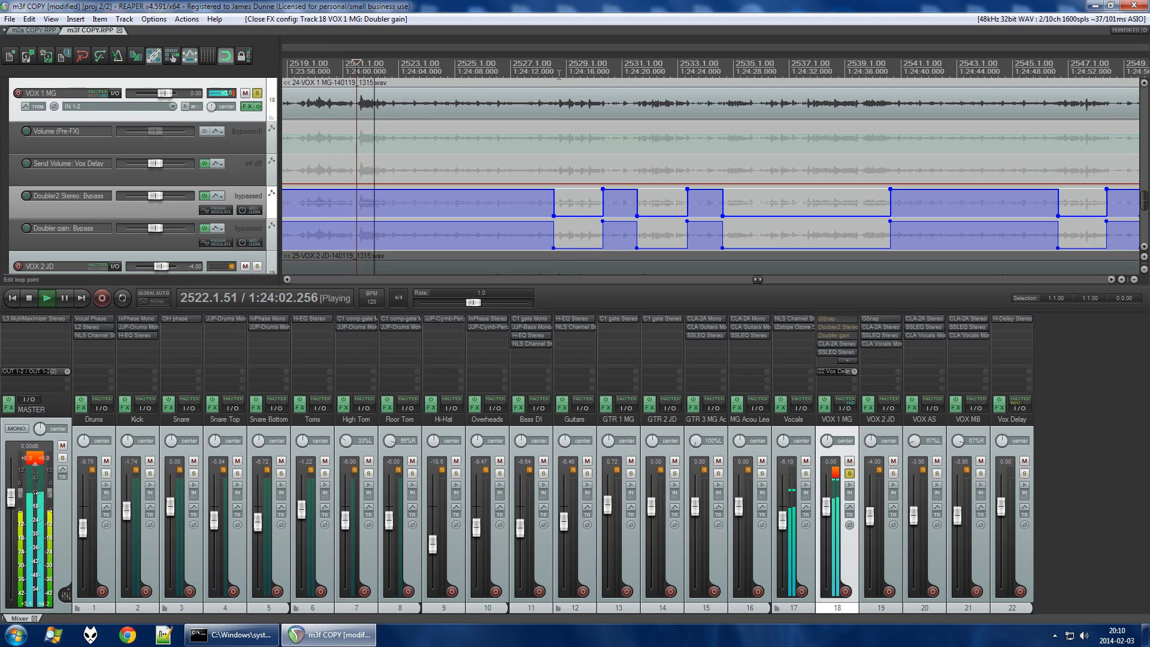
click(558, 72)
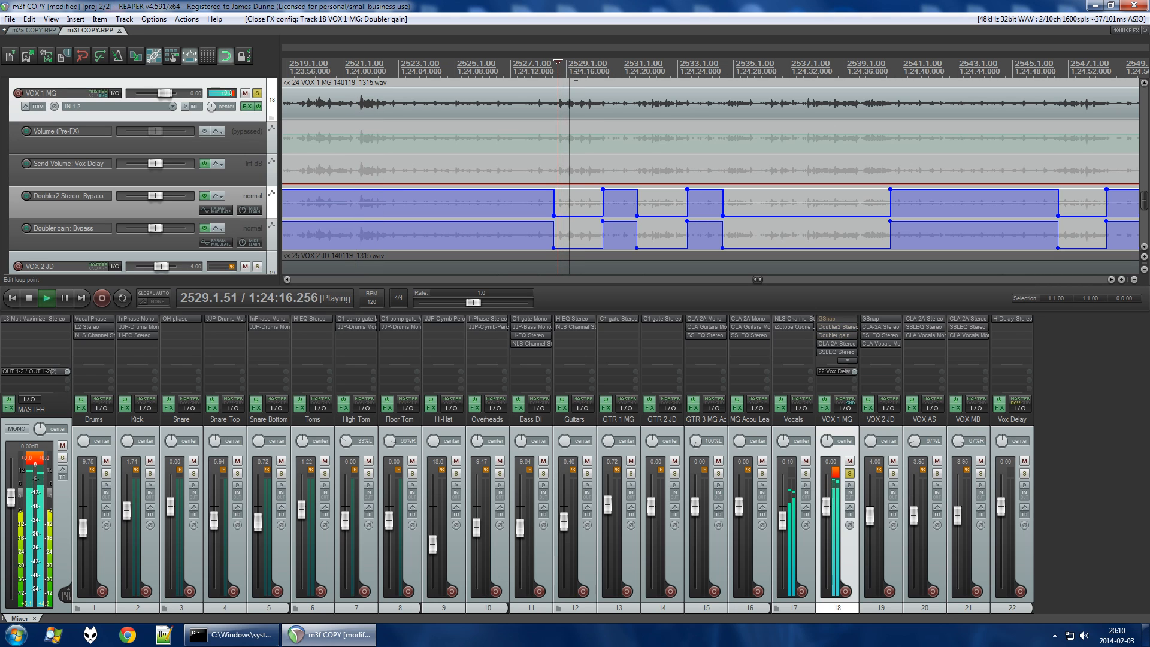
key(space)
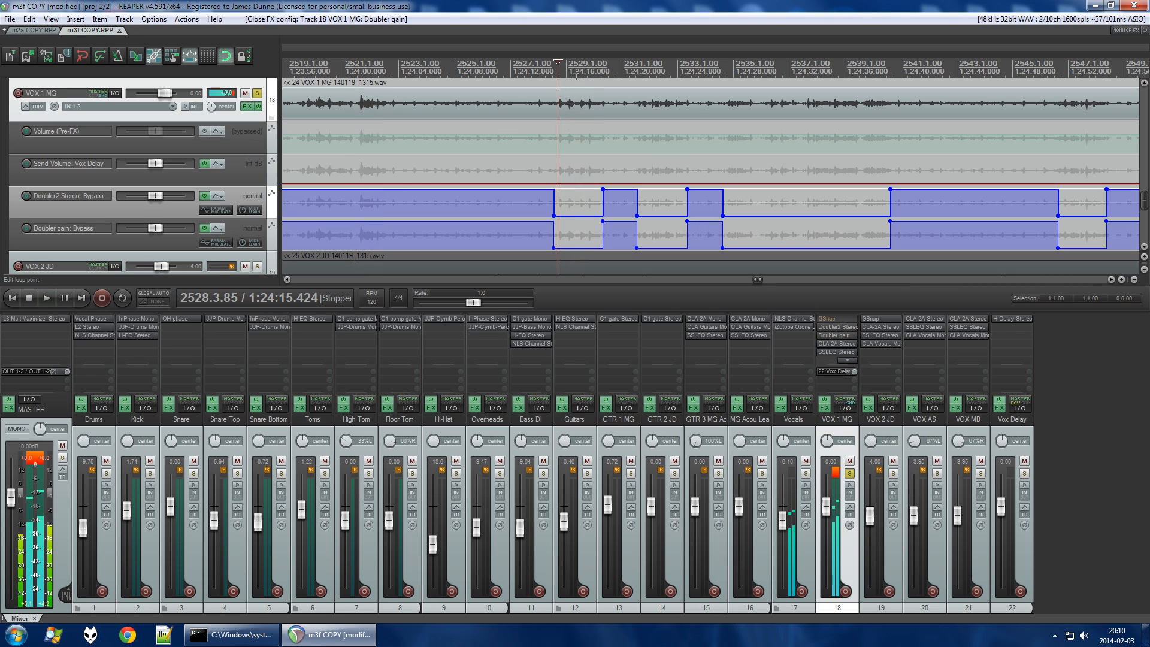
Audition VOX 1 MG's doubled passages from about 1:24:21 and 1:24:33 against the bypassed passage from about 1:23:57.
scroll(576, 76, down, 2)
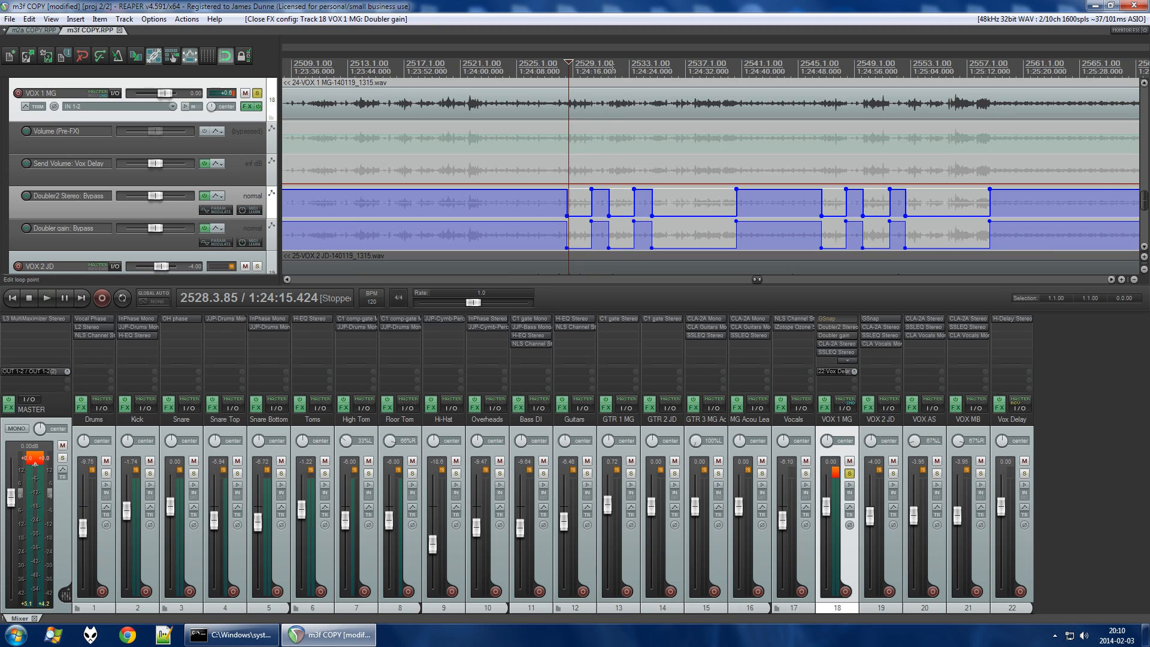
click(610, 157)
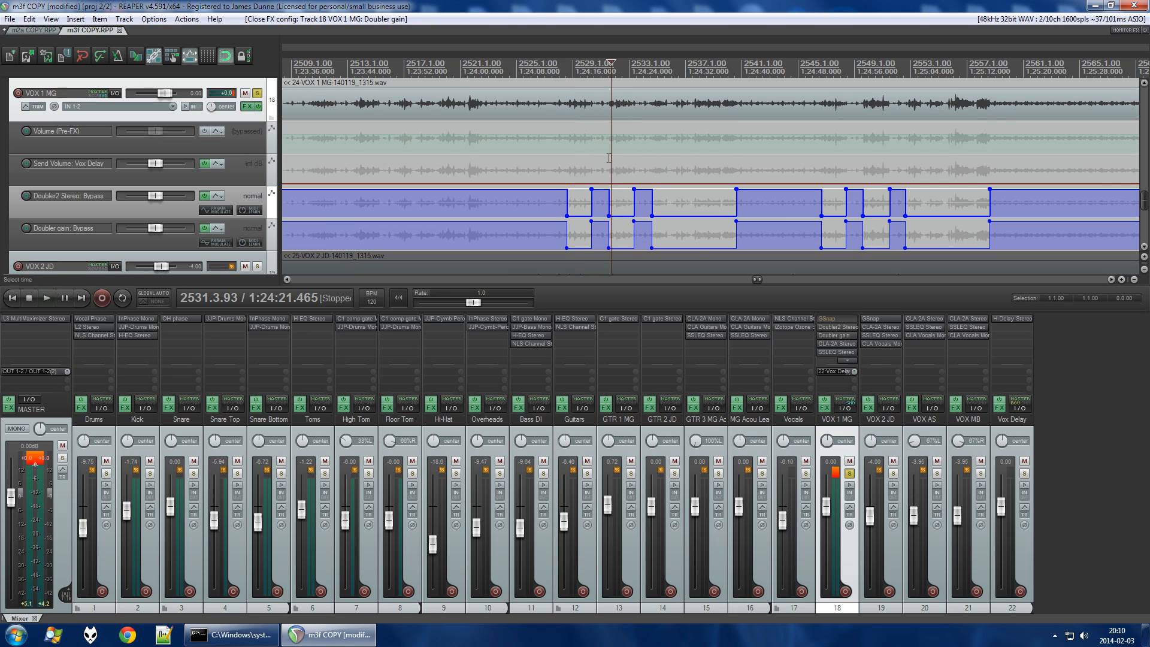
key(space)
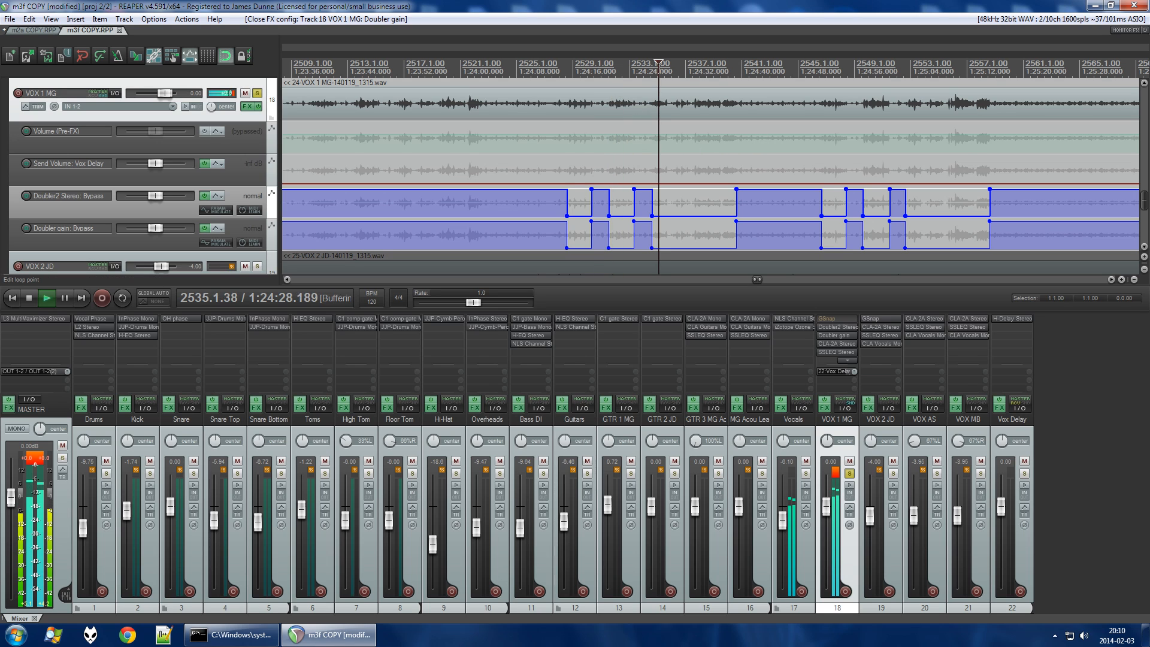
click(444, 78)
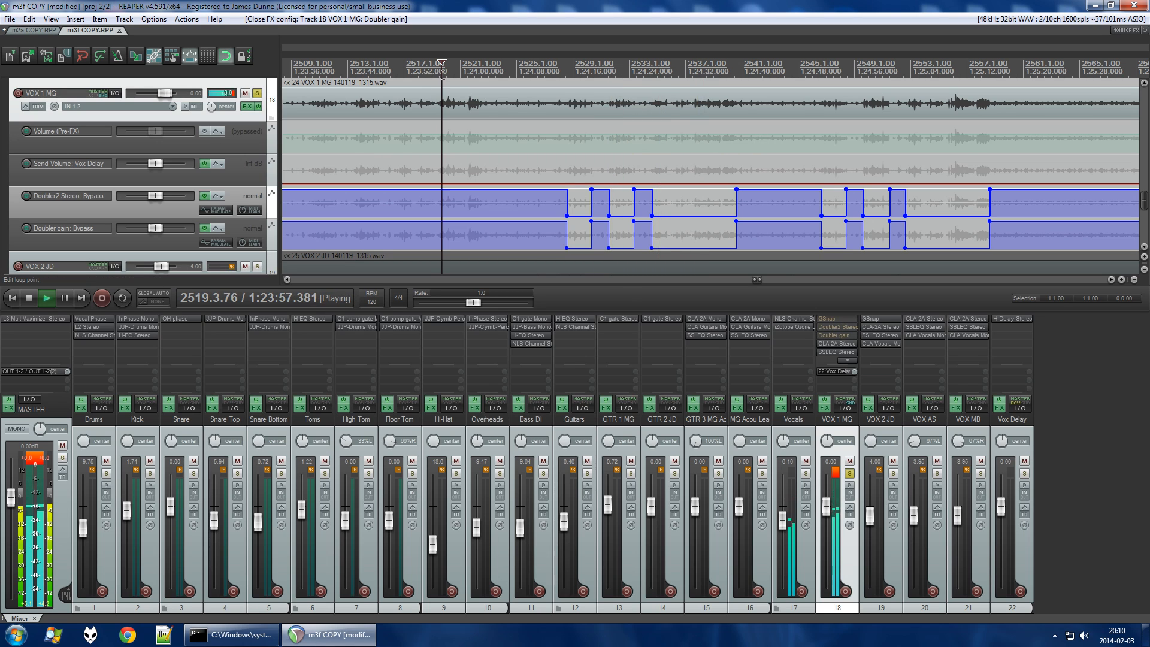
click(402, 76)
click(694, 82)
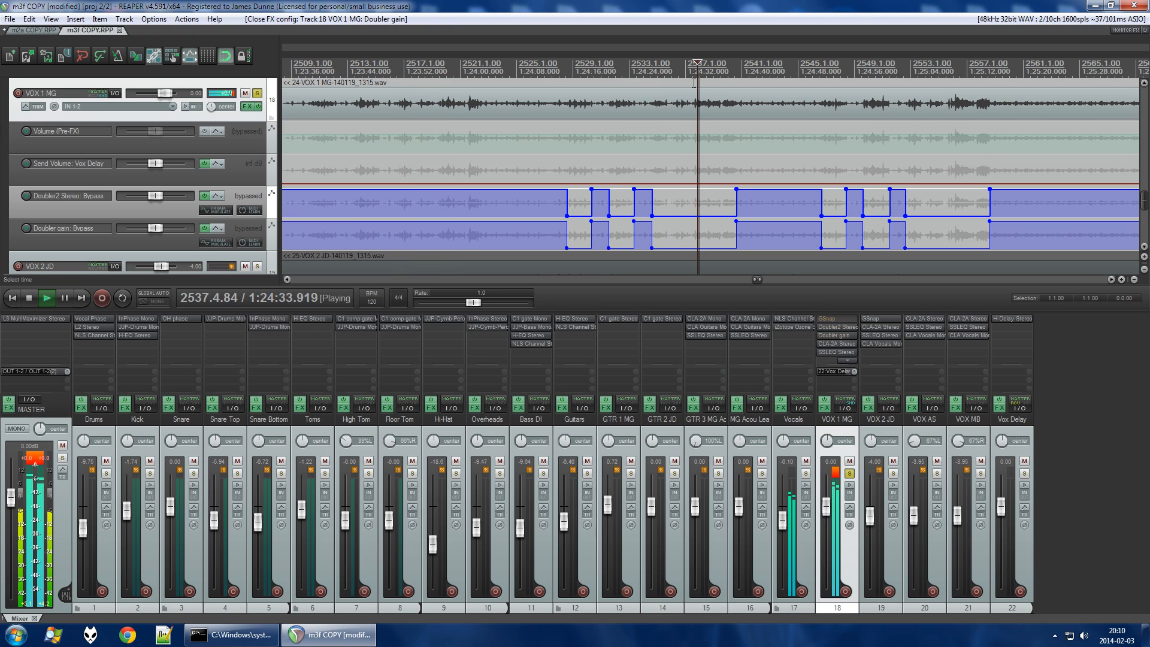
key(space)
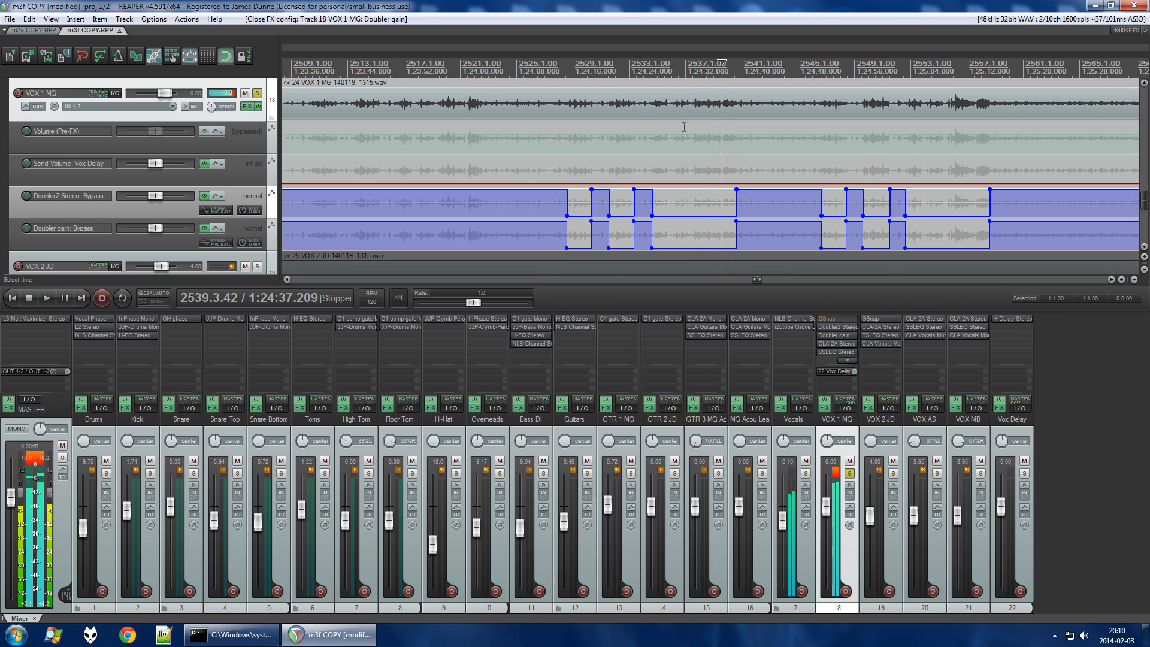
Unsolo VOX 1 MG and inspect the direct gain setting in its Doubler2 Stereo plug-in.
click(850, 474)
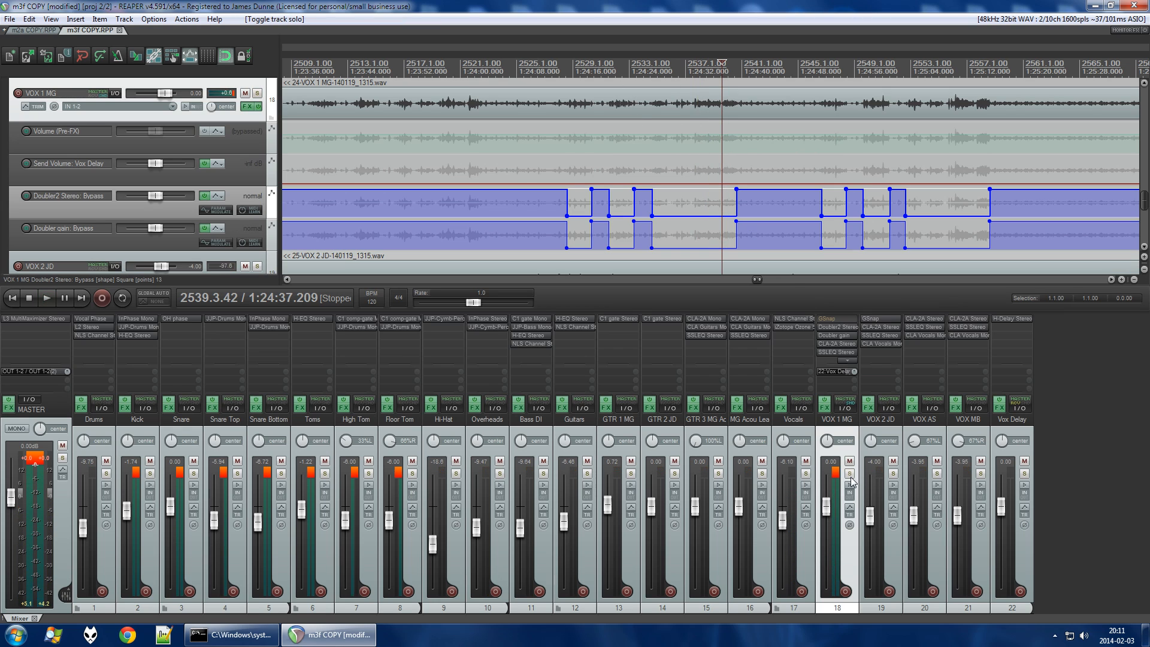
click(842, 328)
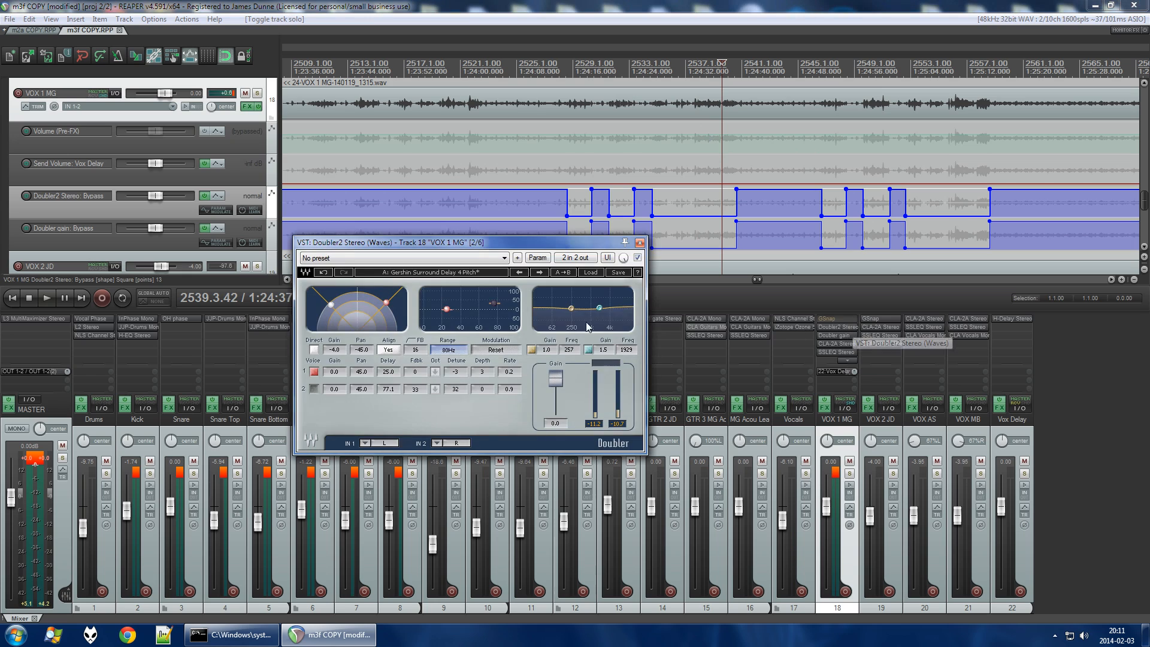
click(335, 351)
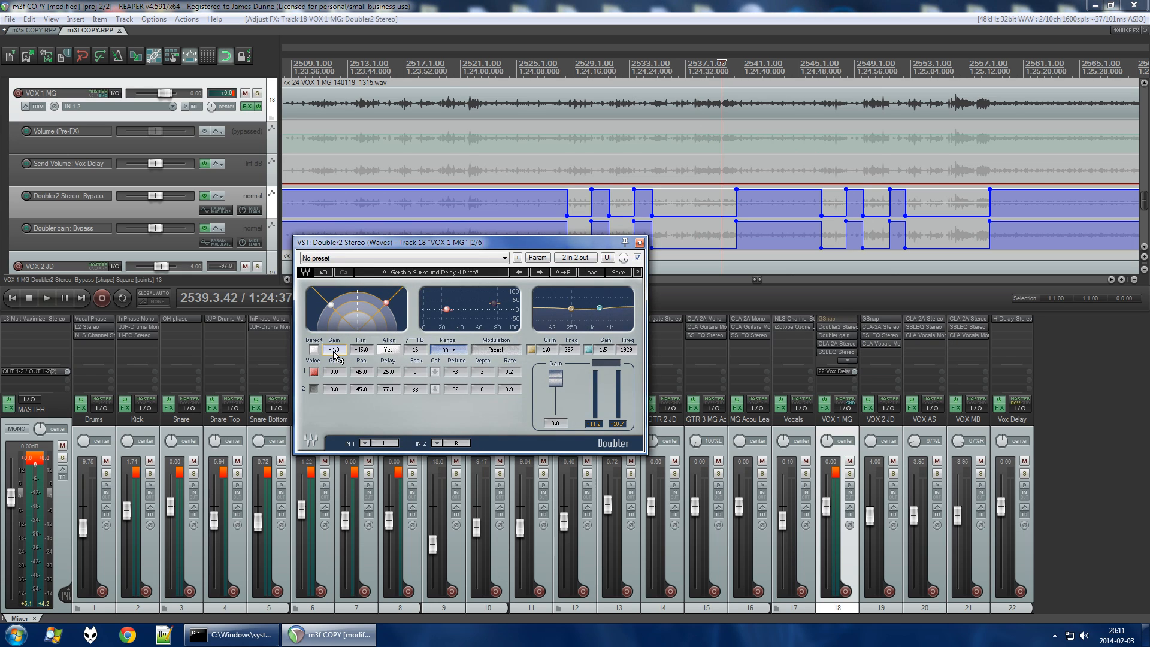
click(640, 243)
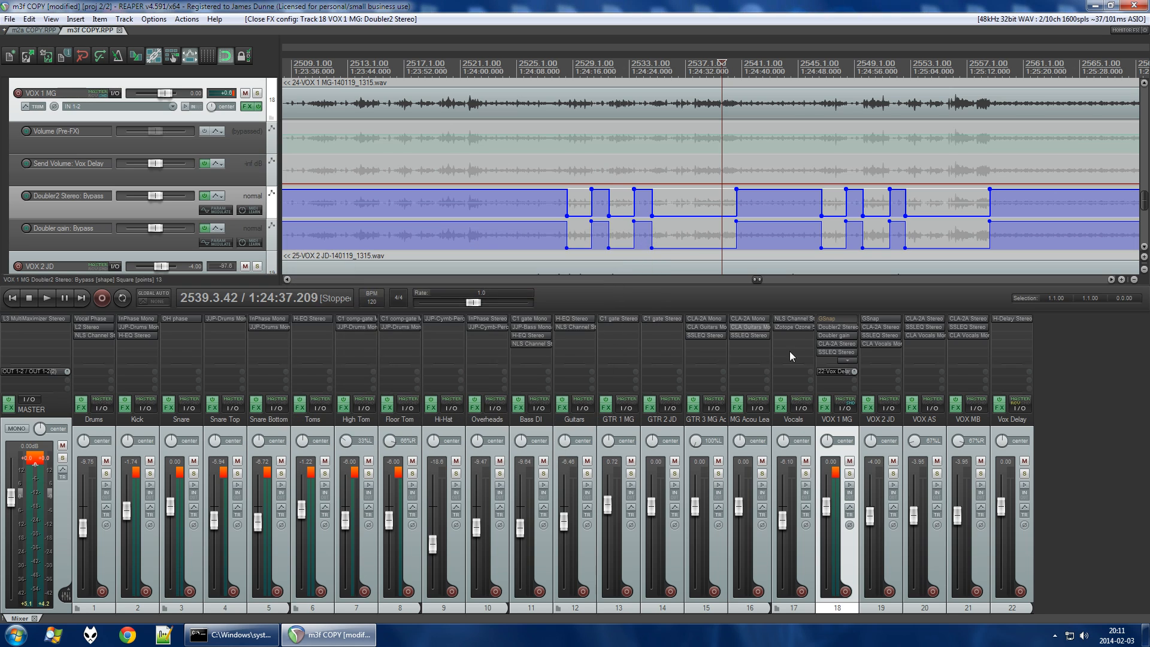
Set VOX 1 MG's Doubler gain adjustment to 4 dB and start playback from about 1:24:32.
click(837, 335)
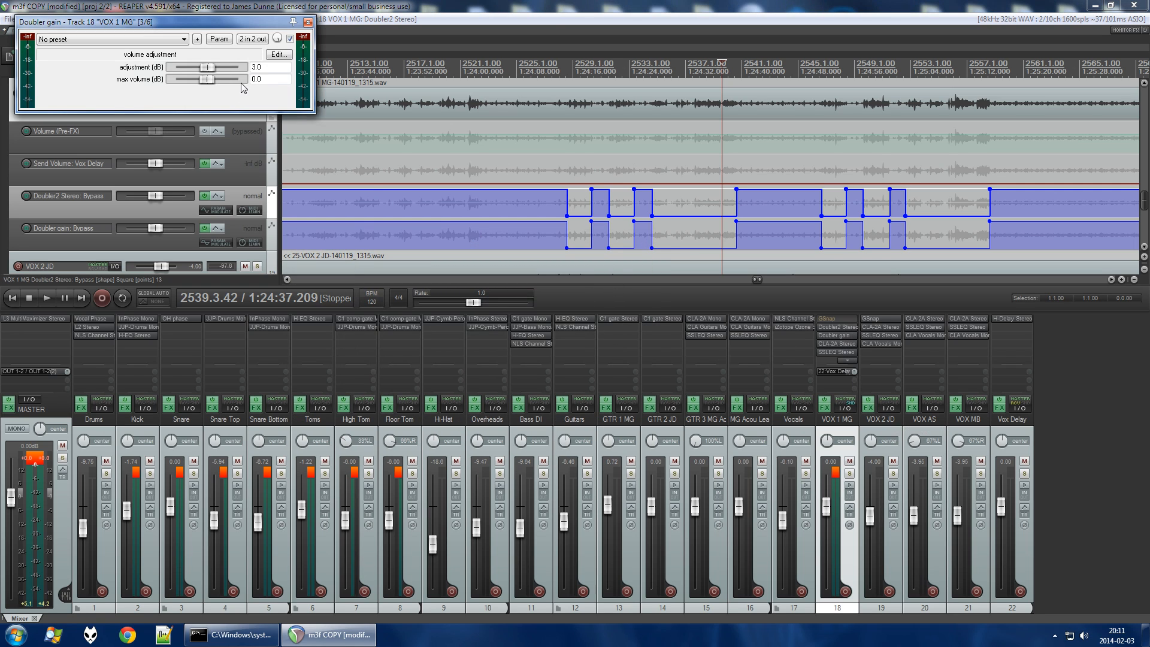
double_click(254, 68)
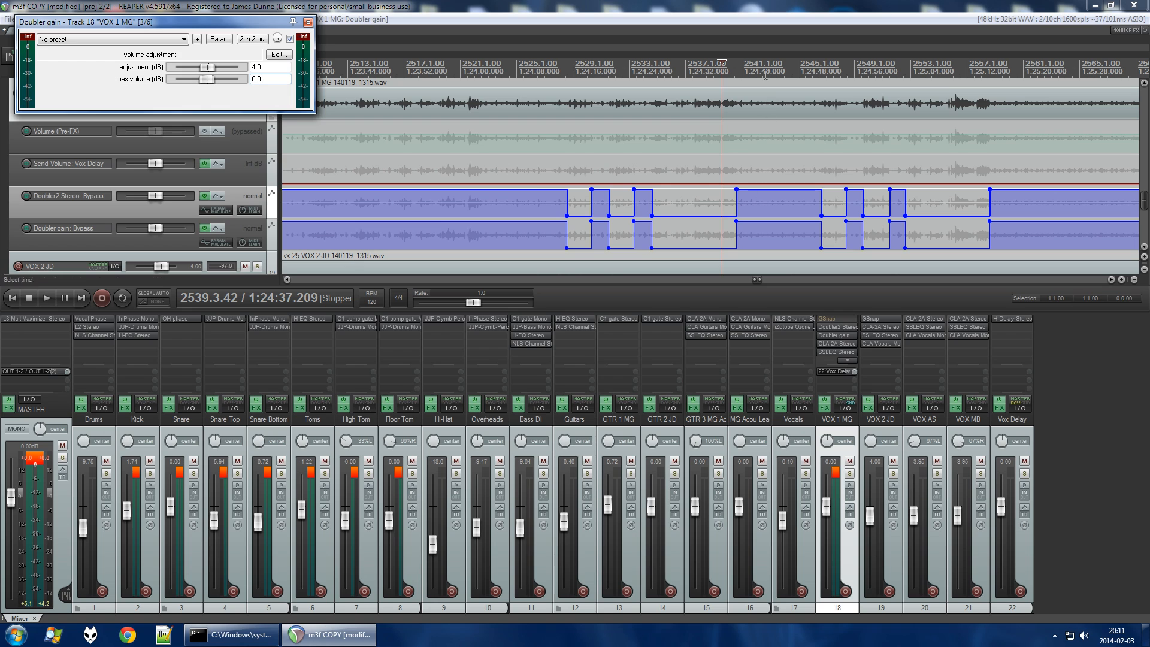
click(726, 67)
click(690, 69)
key(space)
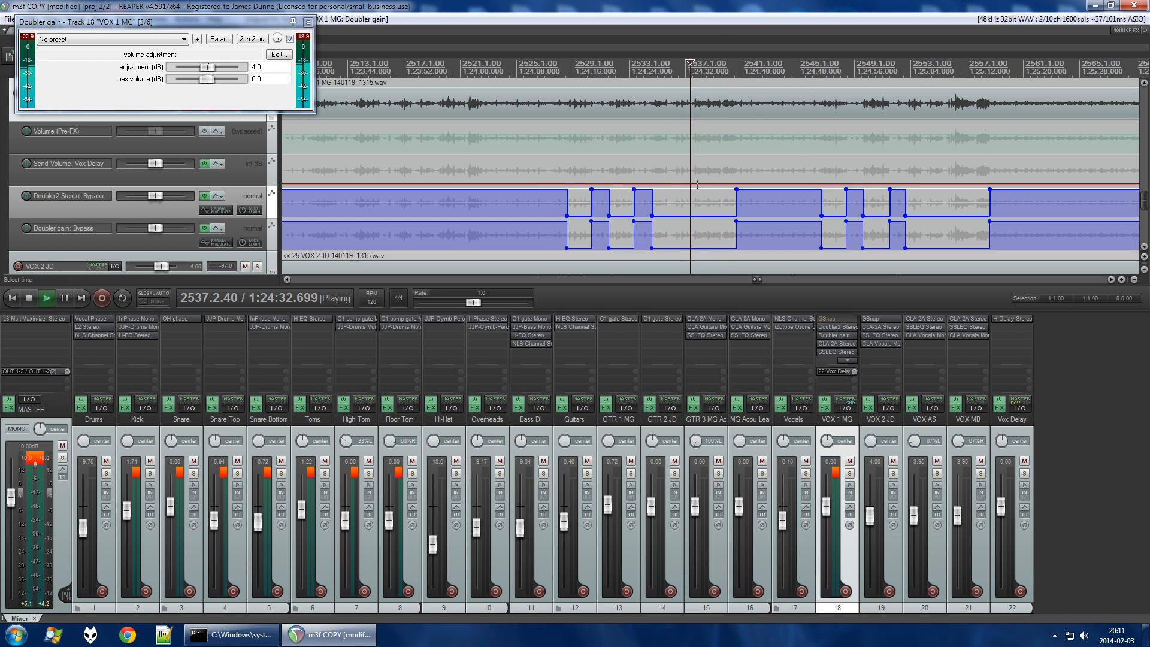
Solo VOX 1 MG and compare its level between the bypassed passage at about 1:24:01 and the doubled passage at about 1:24:37.
click(849, 473)
click(468, 67)
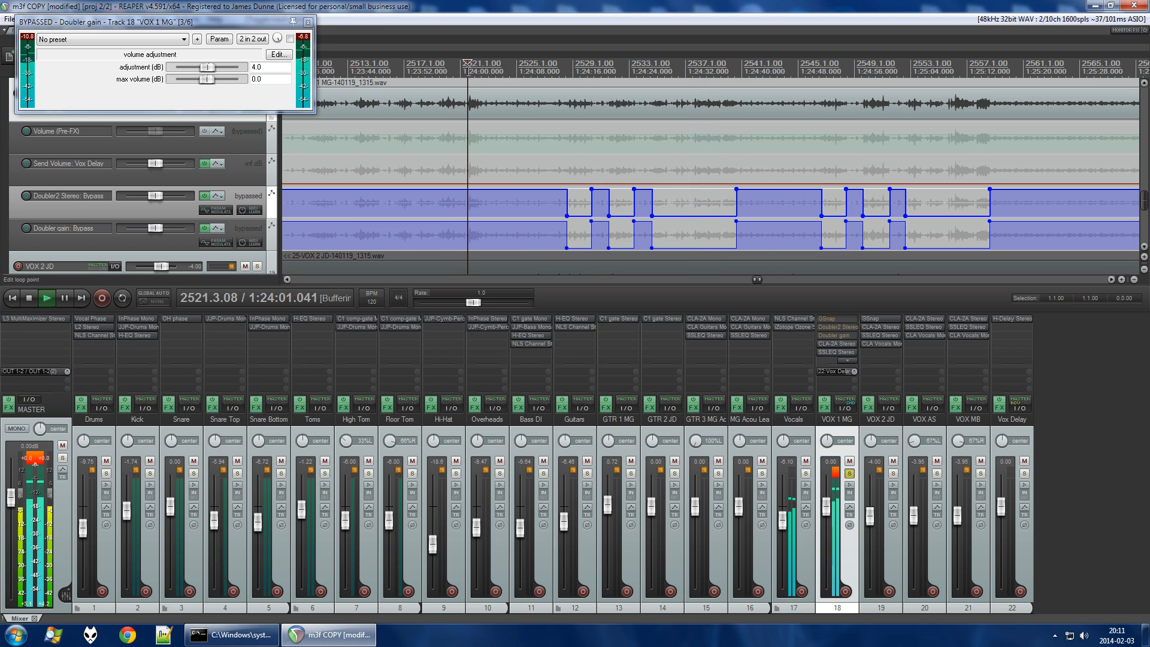
click(722, 62)
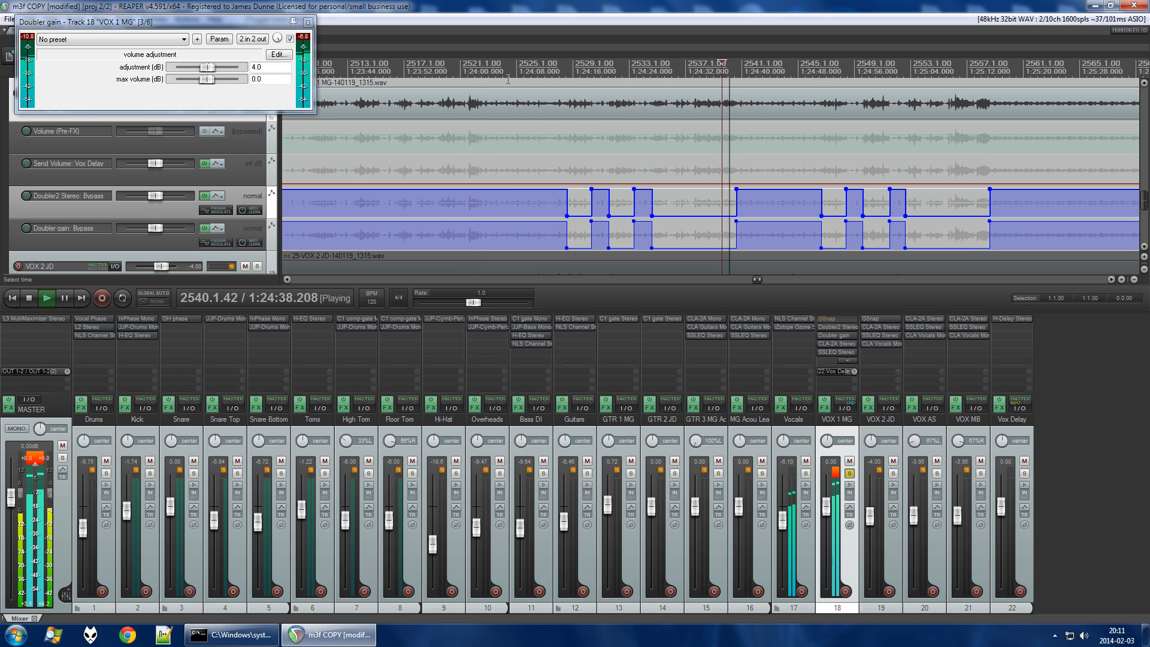
click(468, 64)
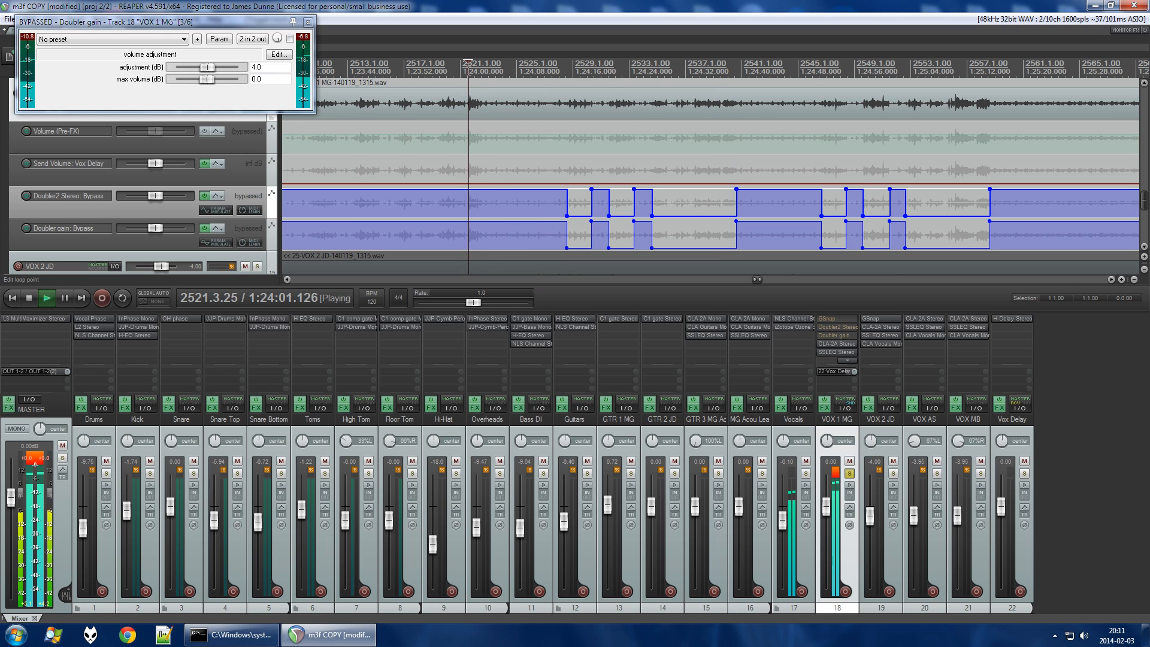
click(722, 63)
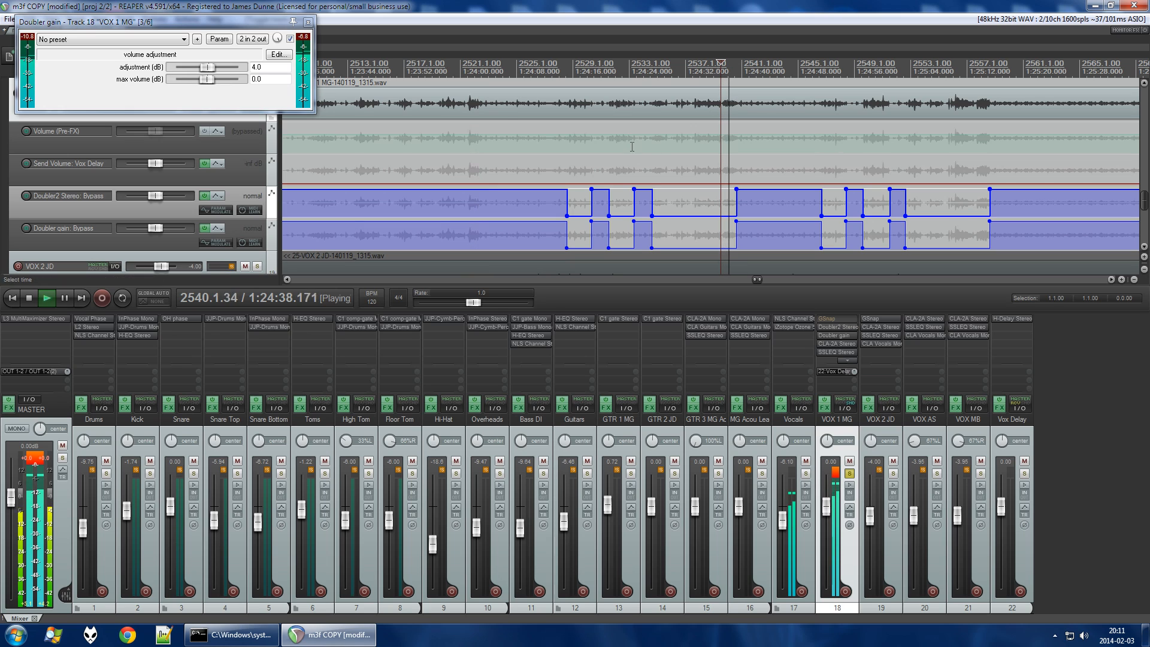
key(space)
Set the Doubler gain plug-in's adjustment to 5 dB.
click(265, 67)
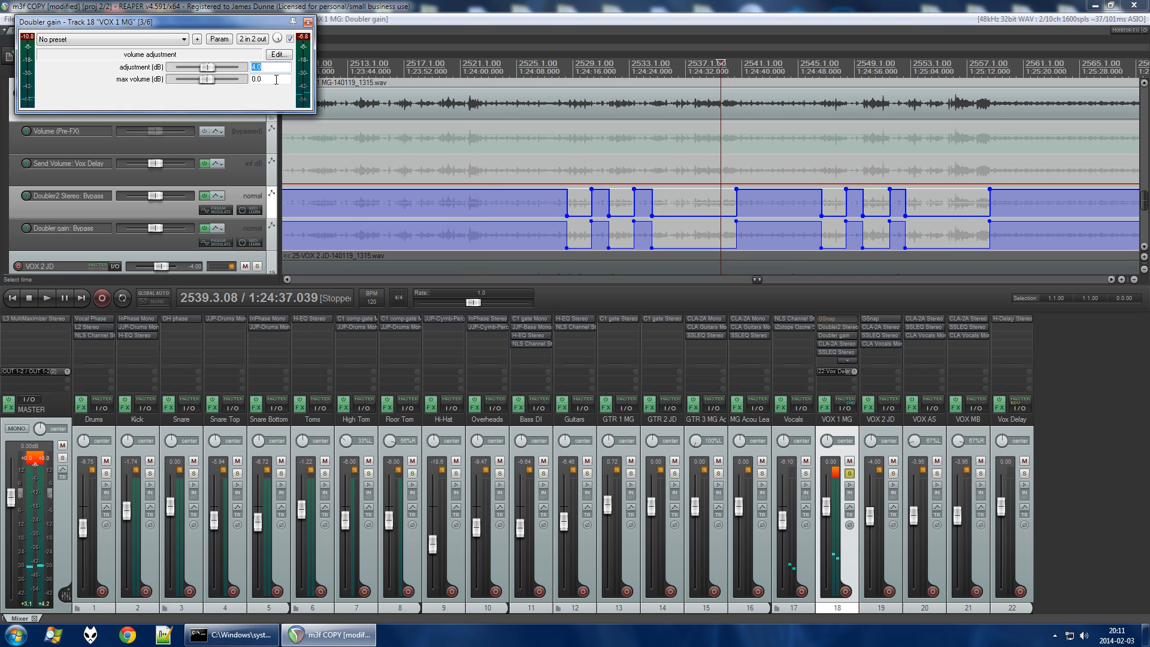
key(BackSpace)
key(BackSpace)
key(BackSpace)
text(5)
key(Return)
Play VOX 1 MG from about 1:24:37 and from about 1:24:01 to compare the levels at the 5 dB gain.
key(space)
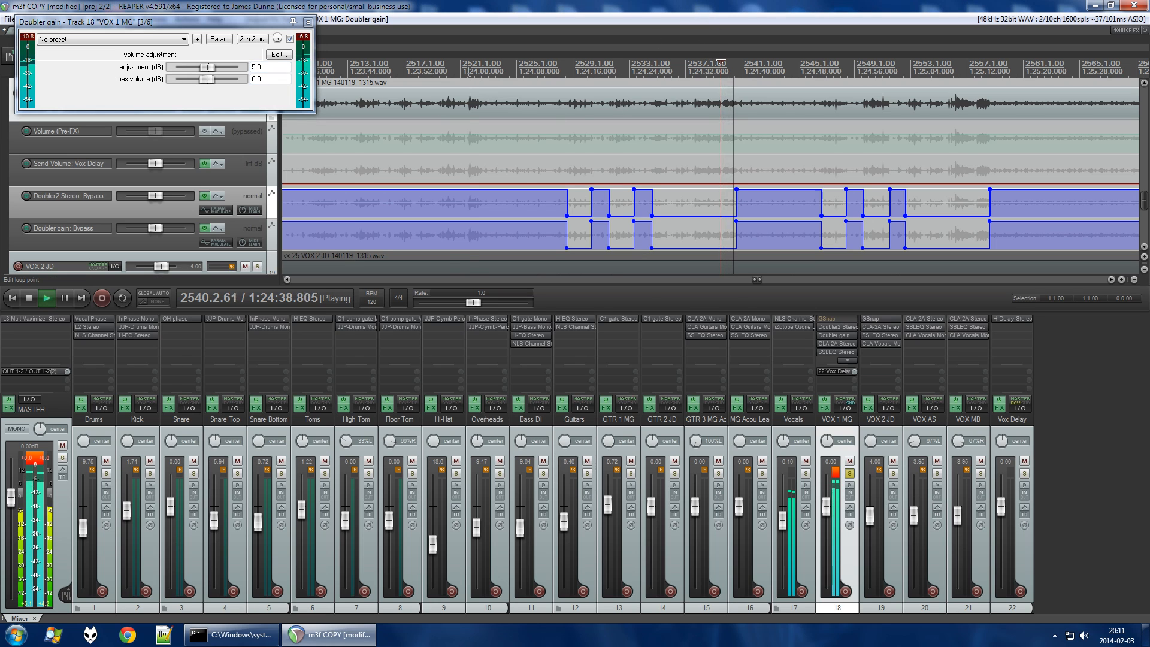
click(467, 67)
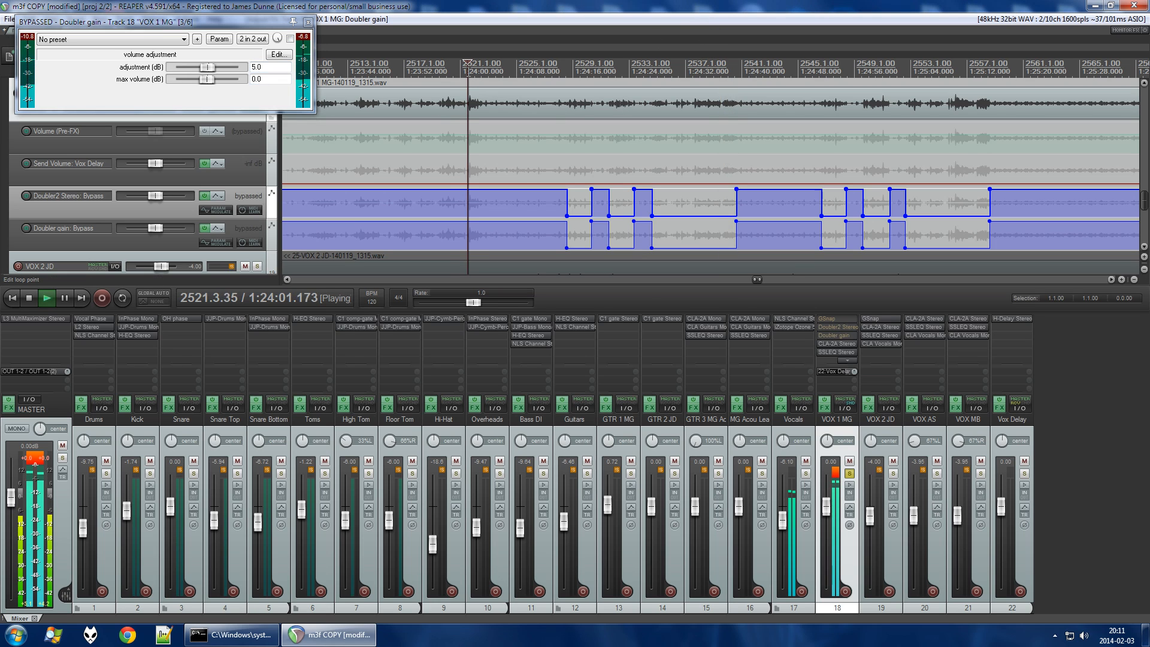
click(722, 63)
key(space)
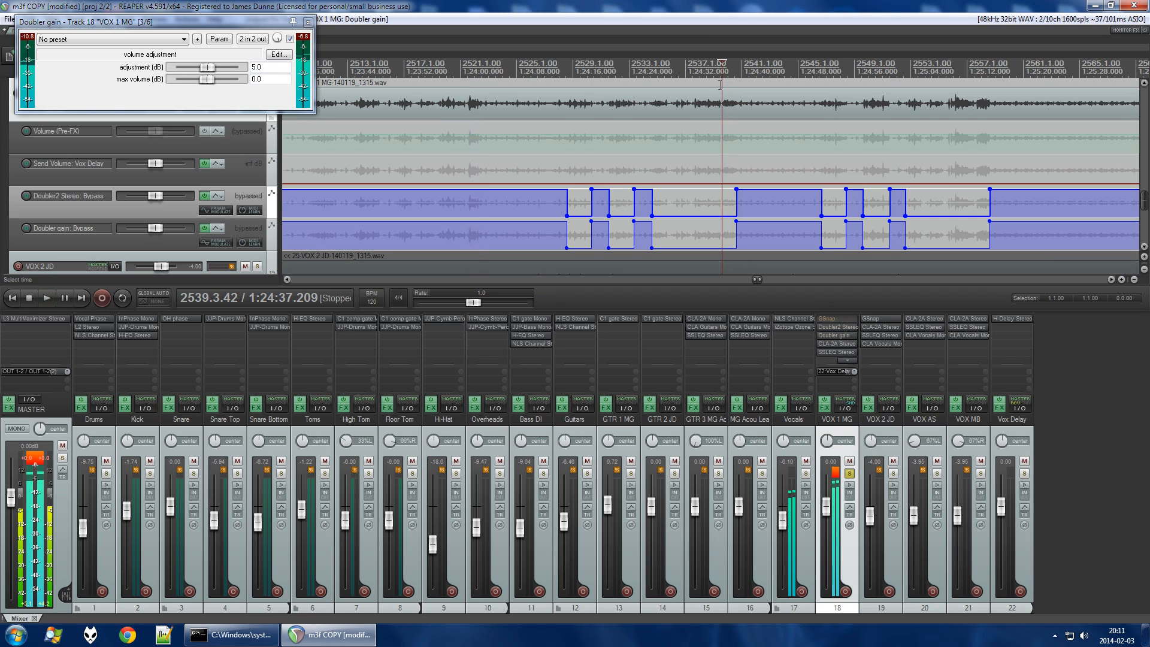
Unsolo VOX 1 MG and close the Doubler gain plug-in window.
click(849, 475)
scroll(902, 195, down, 3)
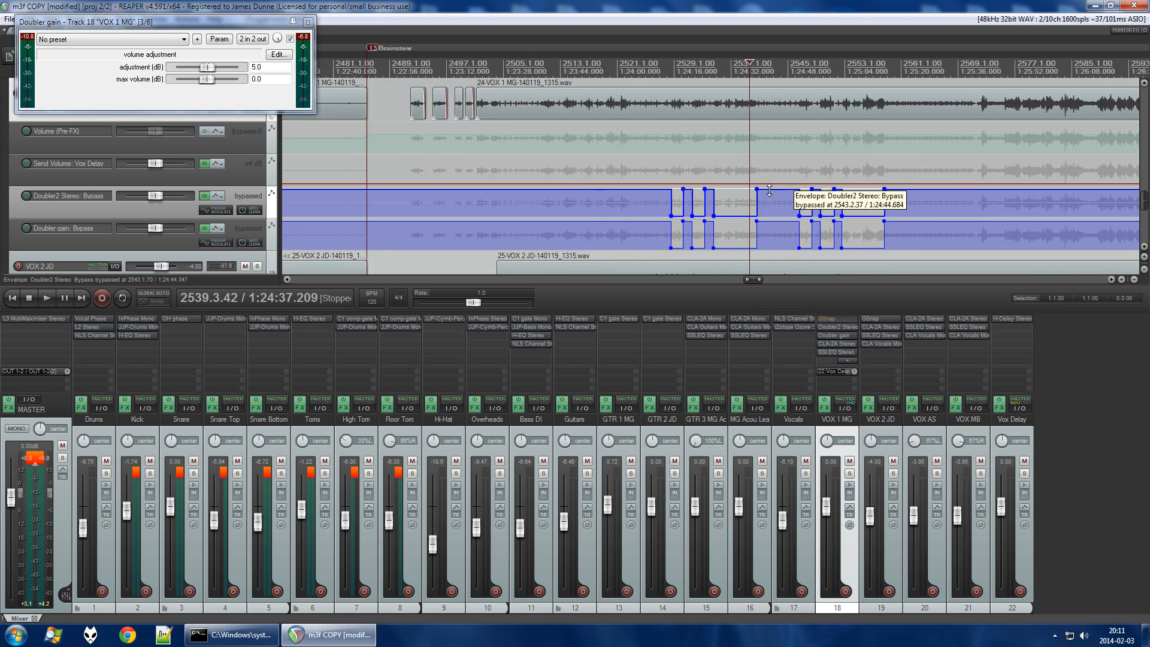
click(308, 22)
Examine VOX 1 MG's Doubler2 Stereo and Doubler gain bypass envelopes across the Brainstew song.
scroll(522, 173, down, 3)
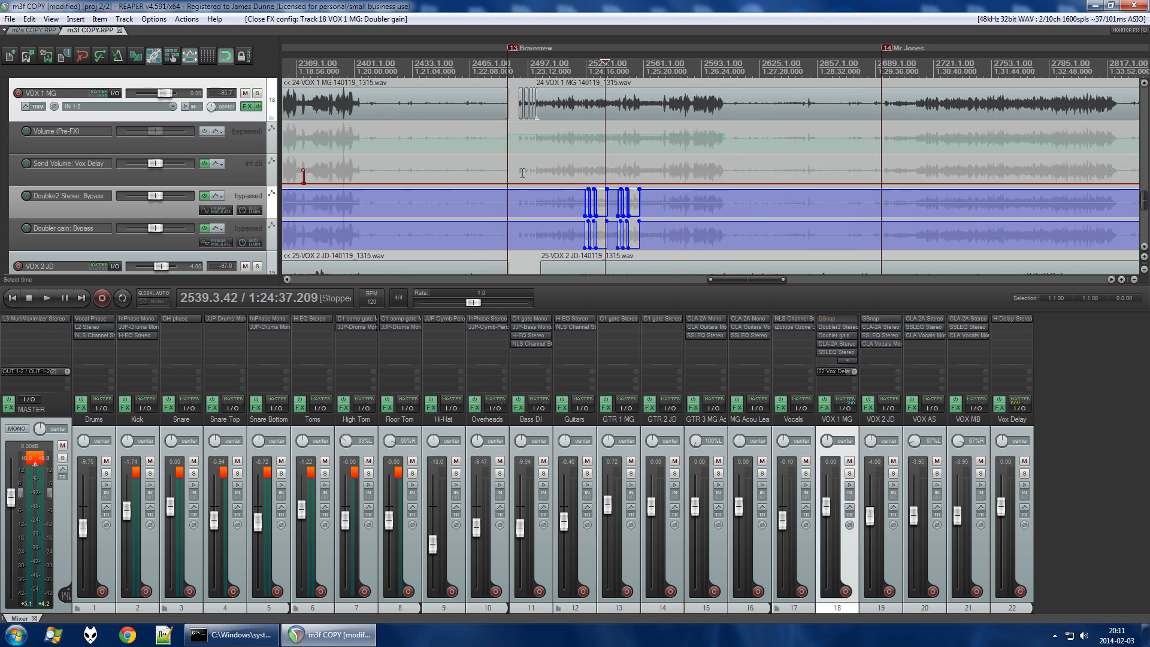
scroll(520, 180, up, 3)
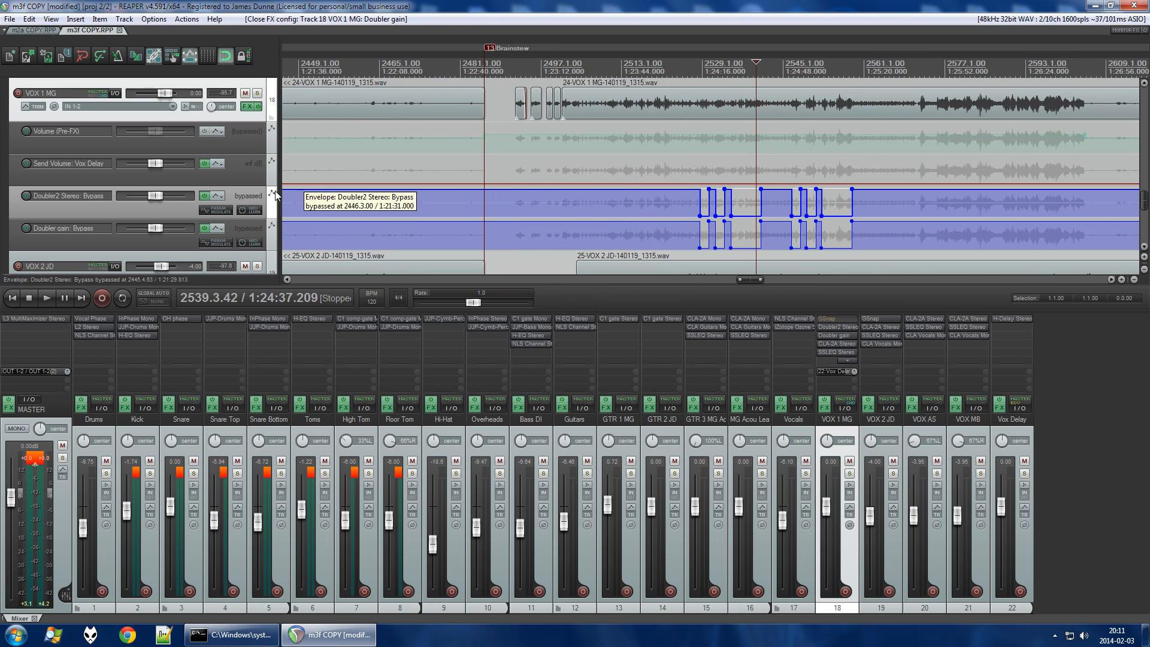
click(435, 189)
click(273, 244)
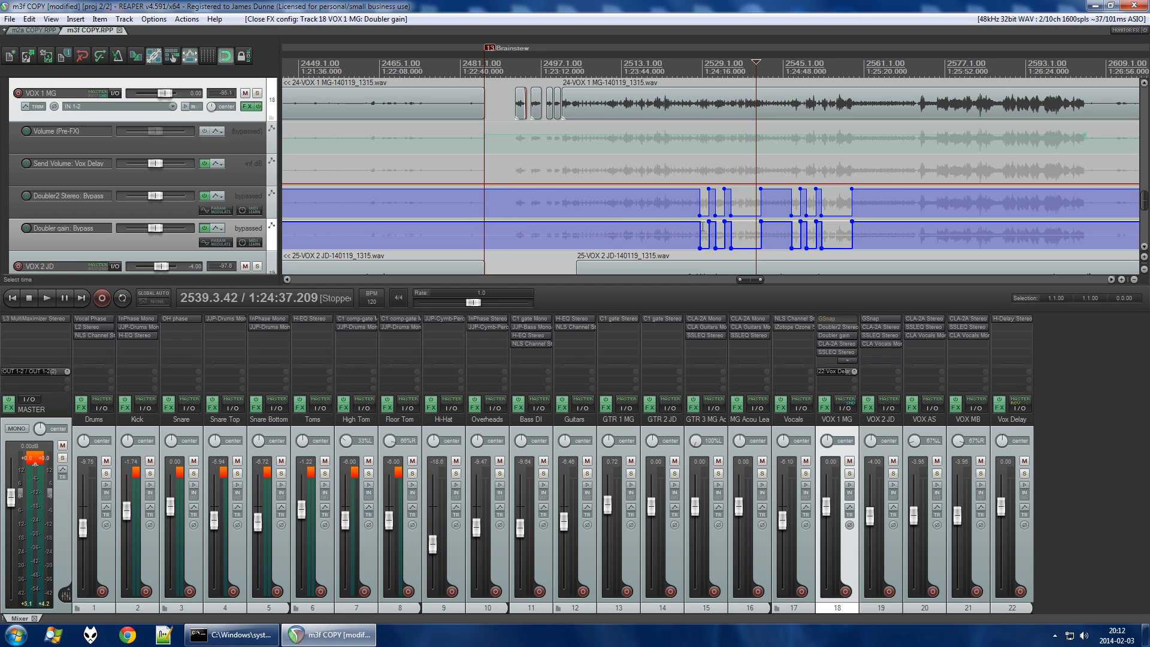
scroll(406, 234, down, 4)
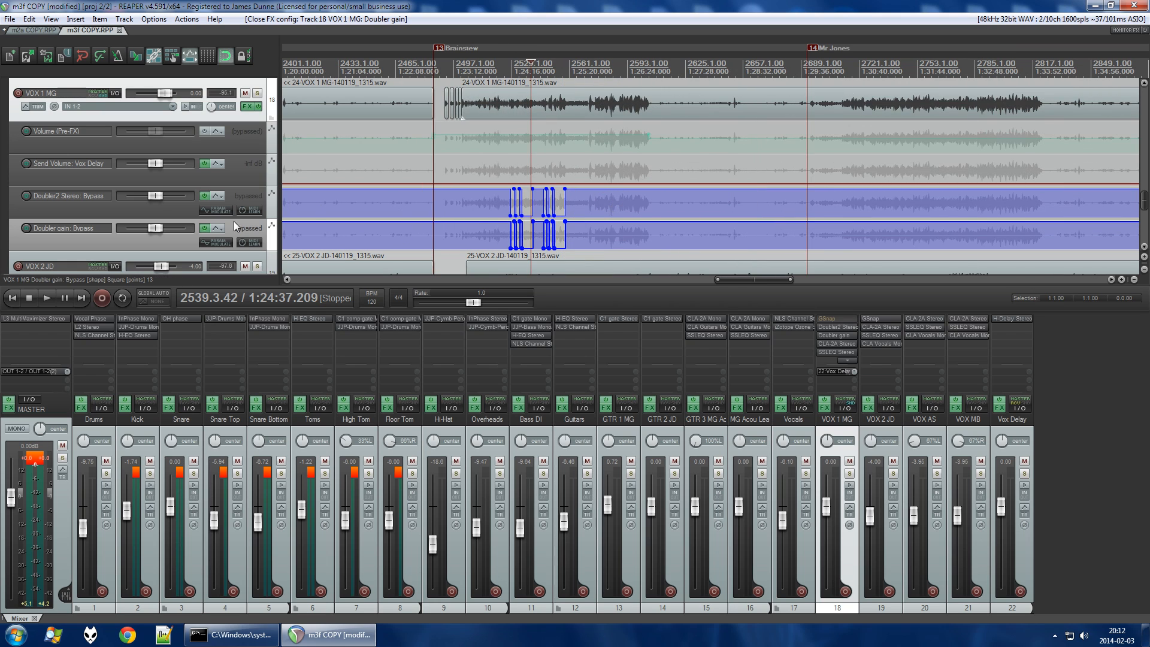
Look up the Bypass parameter among the Doubler2 Stereo envelopes available on VOX 1 MG.
right_click(88, 196)
mouse_move(257, 328)
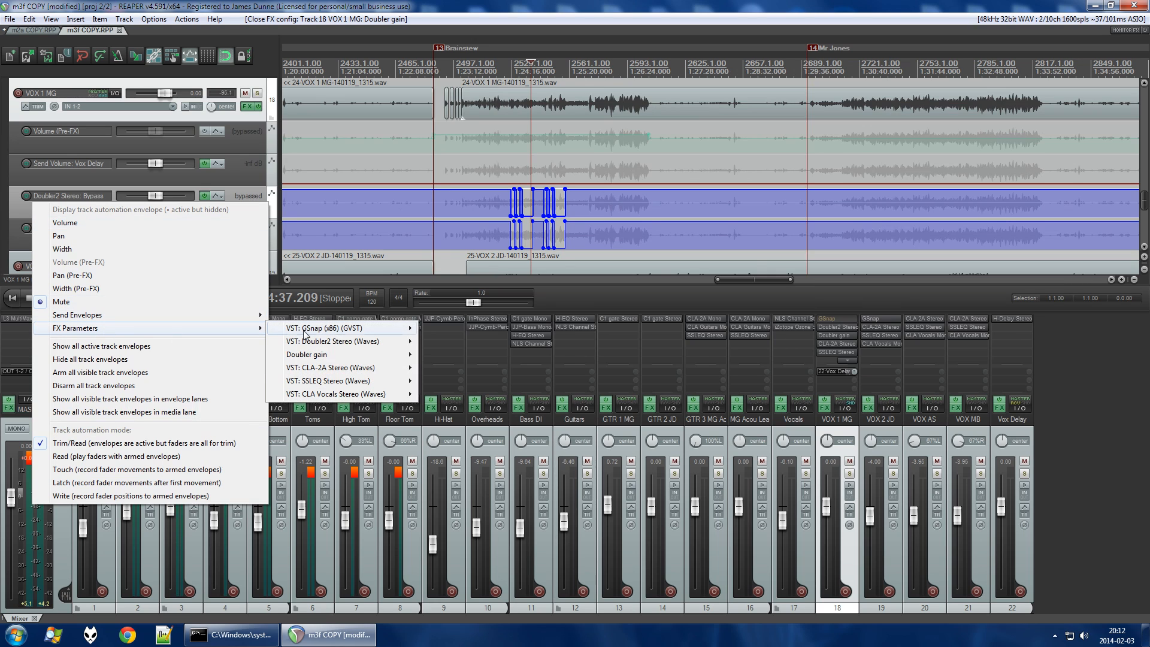
mouse_move(360, 342)
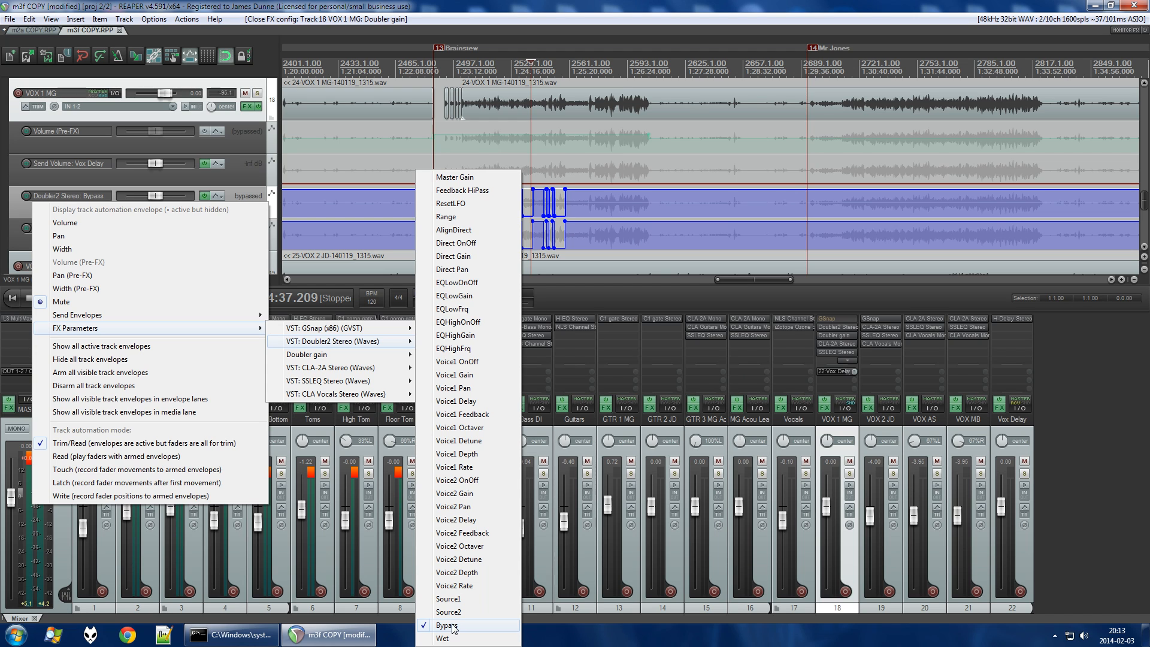
click(738, 293)
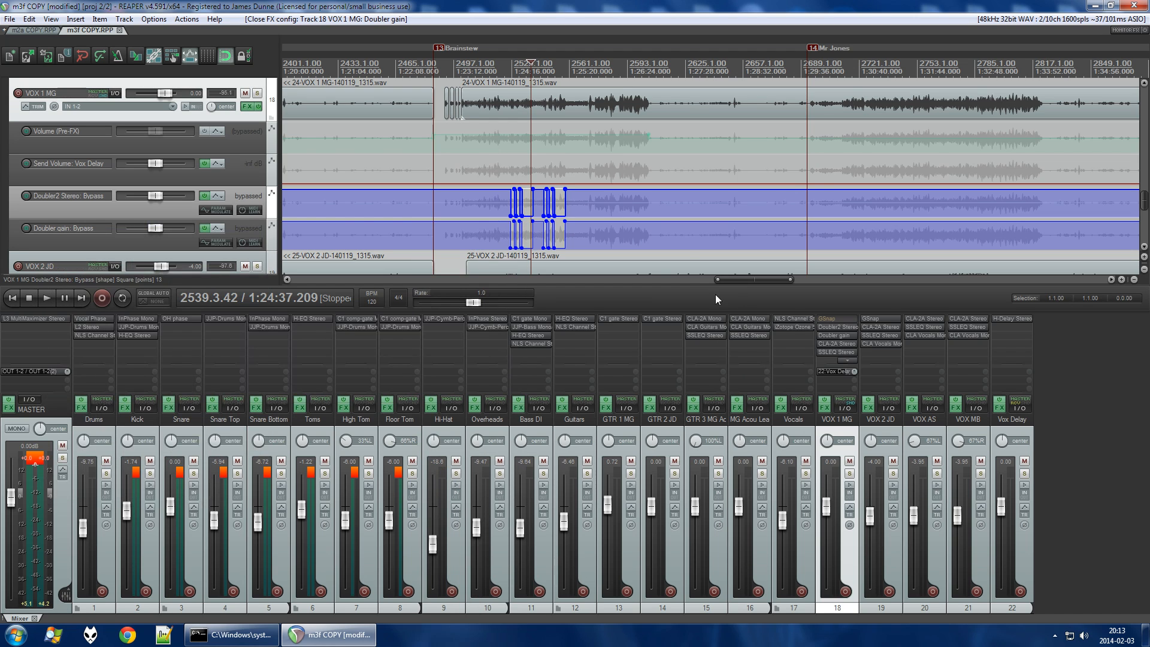
Solo VOX 1 MG and play the transition into its first doubled passage from just before 1:24:12.
scroll(515, 223, up, 5)
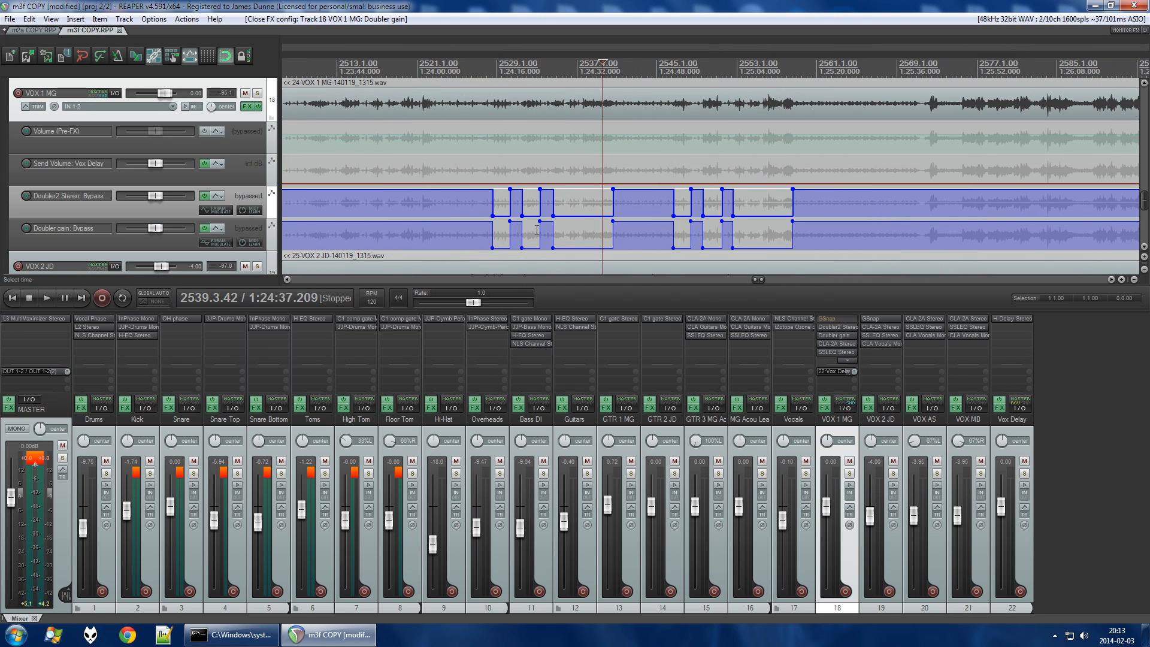
scroll(575, 208, up, 3)
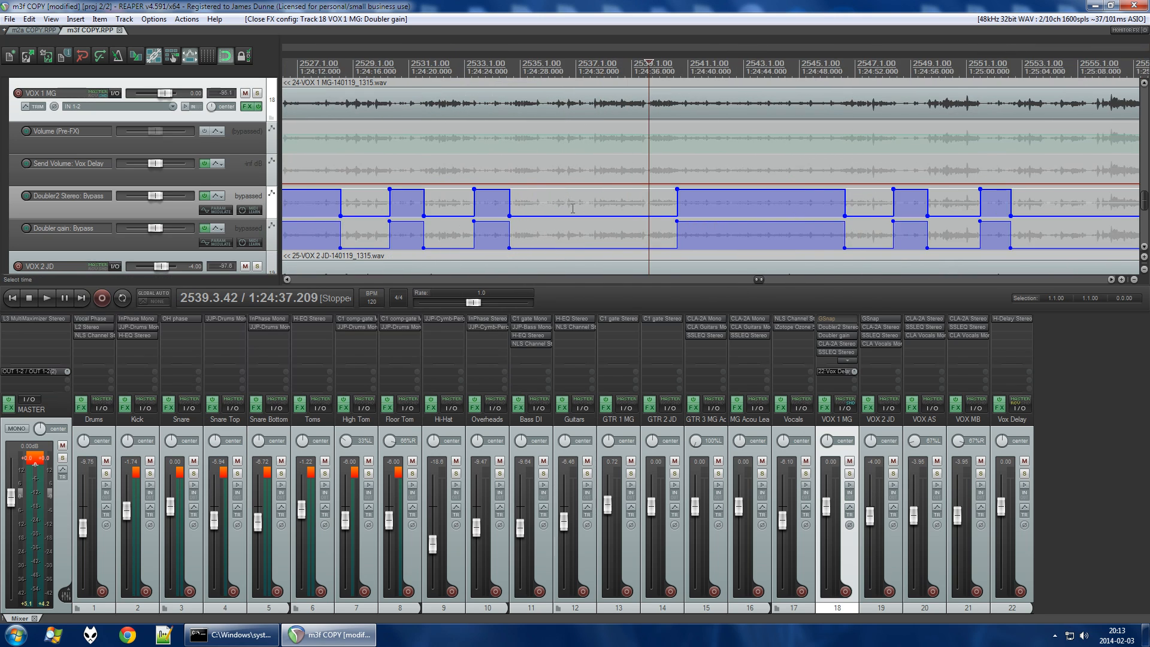
click(324, 68)
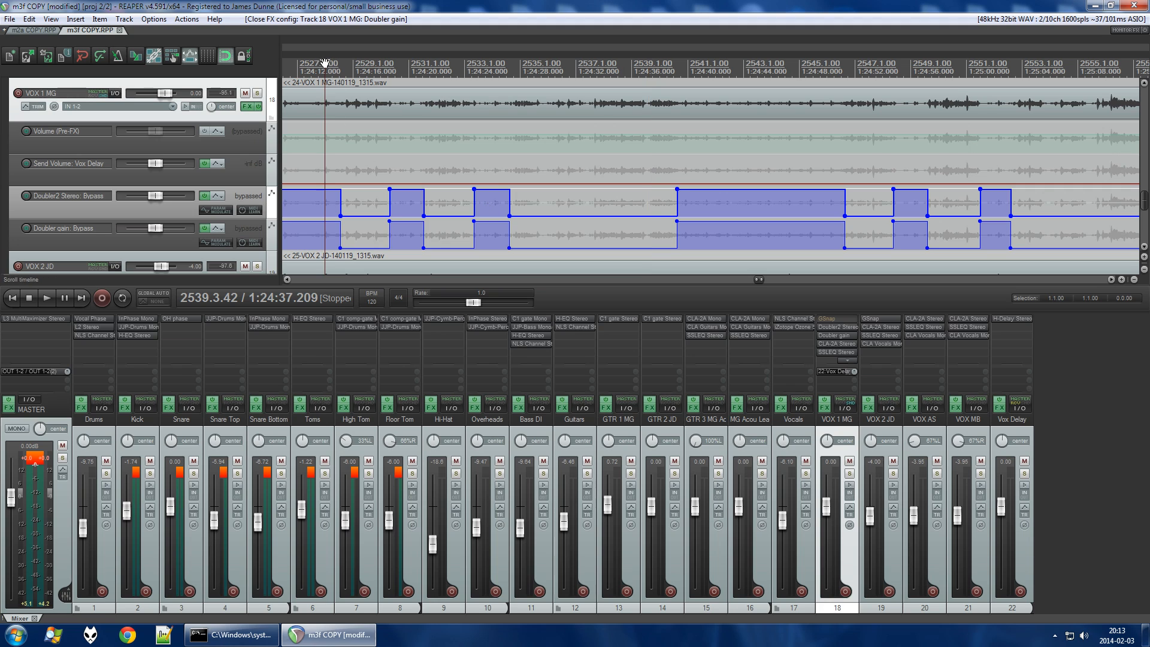
click(294, 70)
click(257, 93)
key(space)
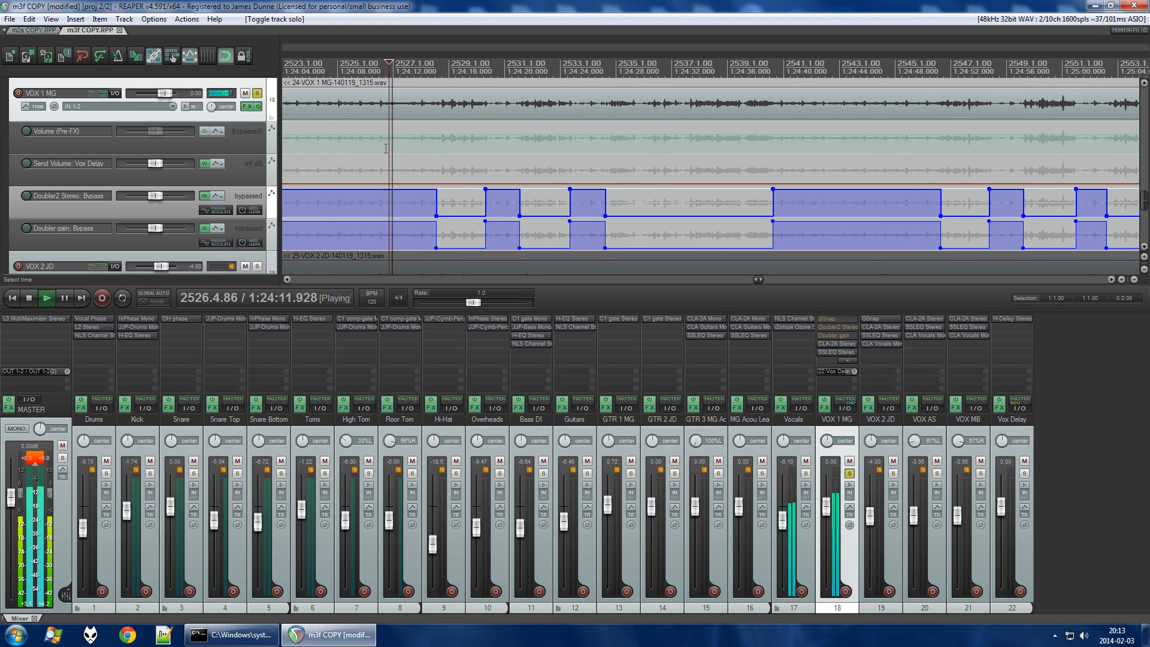
key(Up)
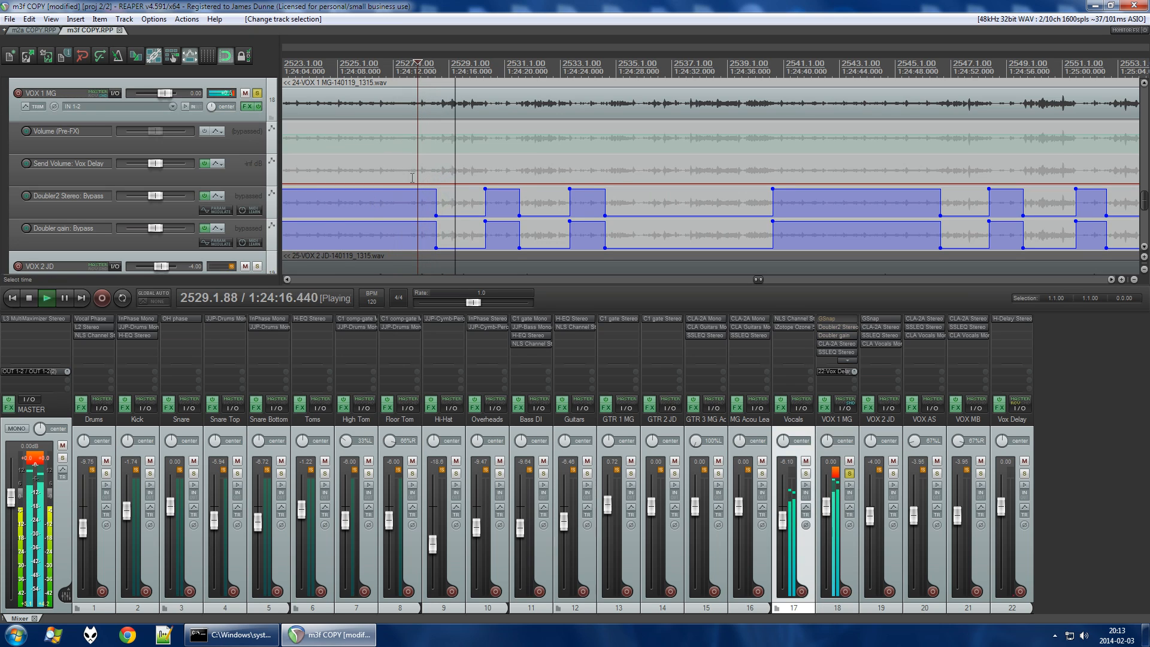
key(space)
Play VOX 1 MG from about 1:24:14 to audition the alternating doubled and bypassed phrases.
click(429, 138)
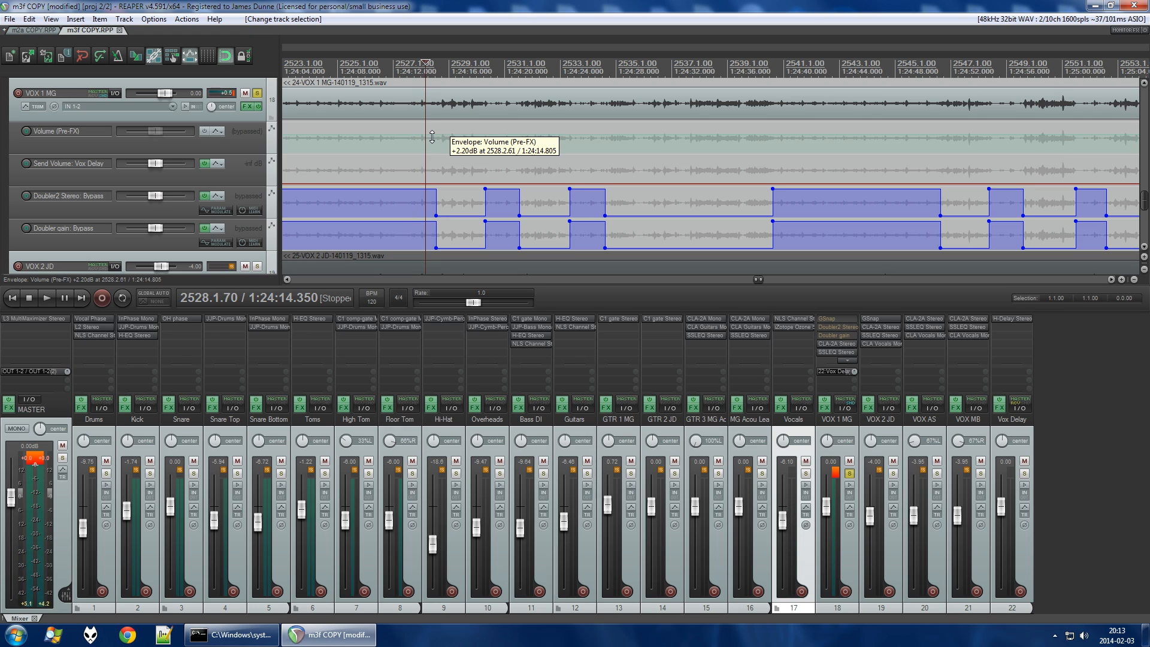
key(space)
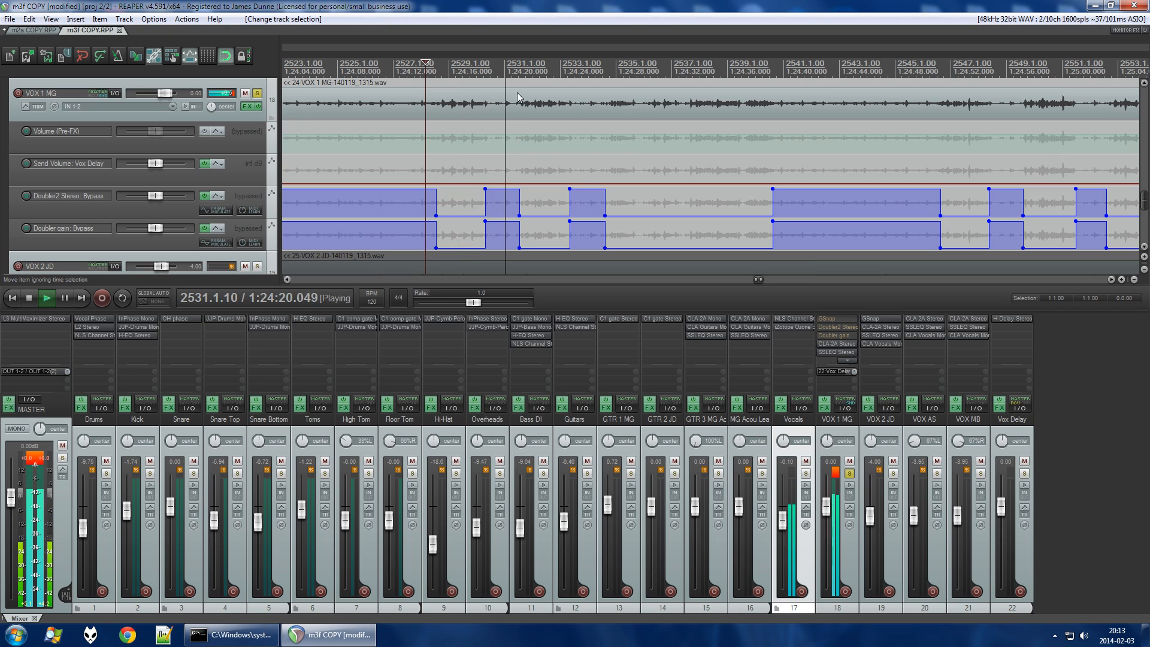
key(space)
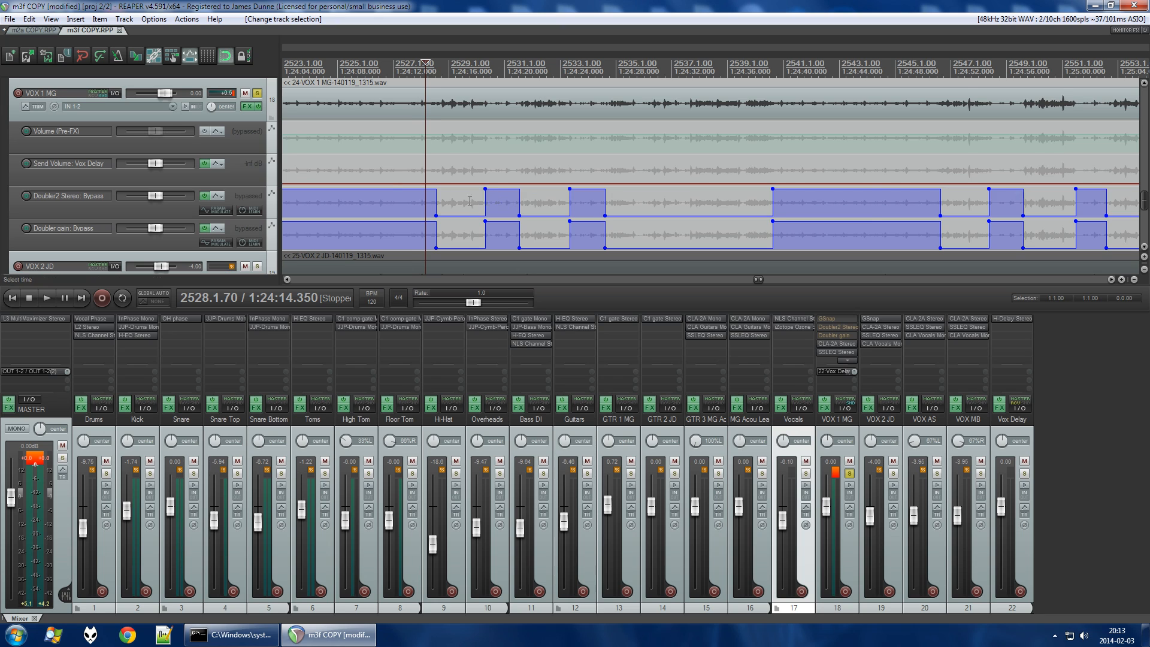
Unsolo VOX 1 MG and show the whole Brainstew section of the timeline.
scroll(470, 201, down, 3)
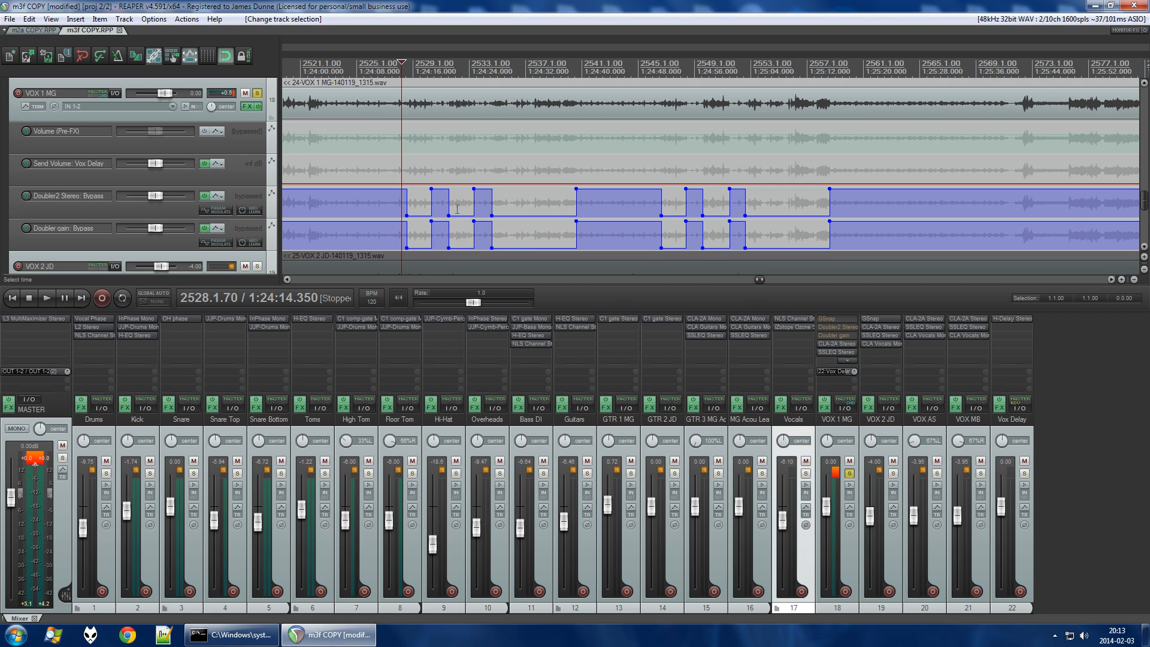
click(850, 473)
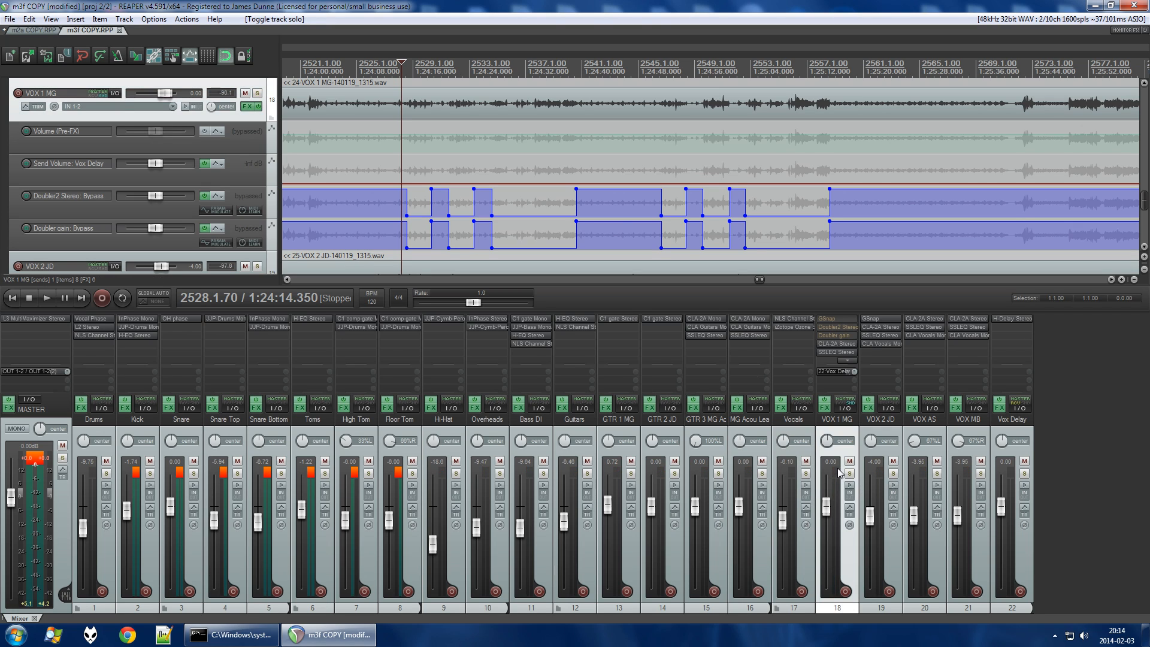
scroll(594, 124, down, 6)
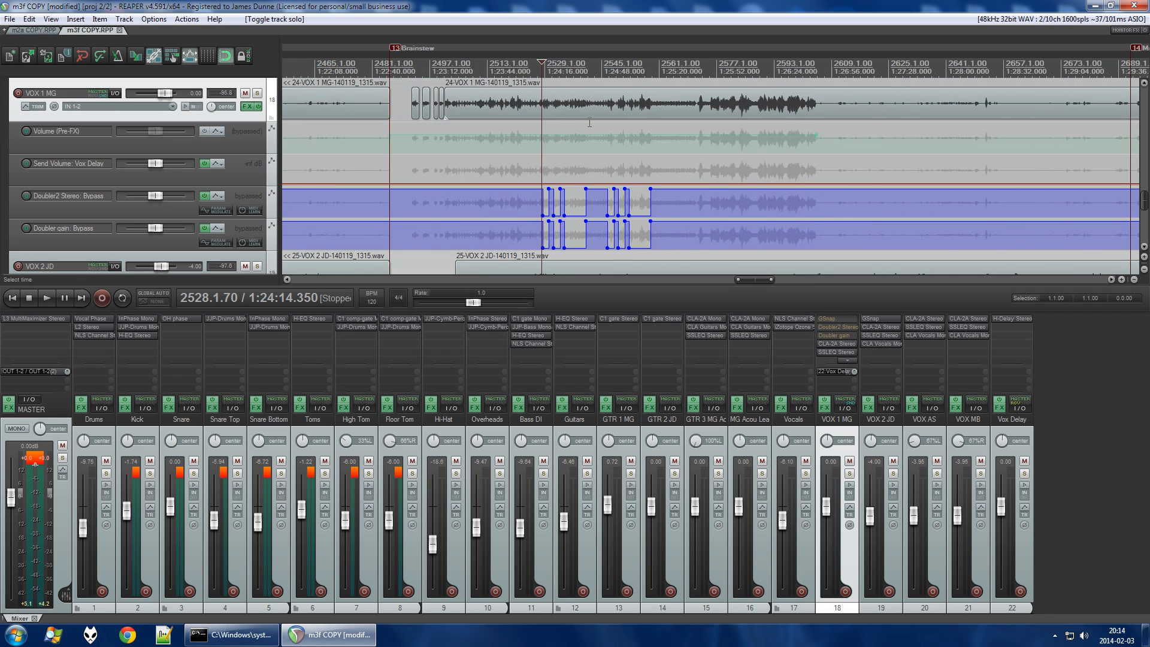
Place the edit cursor at the start of Monkeywrench, about 2:09:17, and play the mix from there.
scroll(557, 131, down, 3)
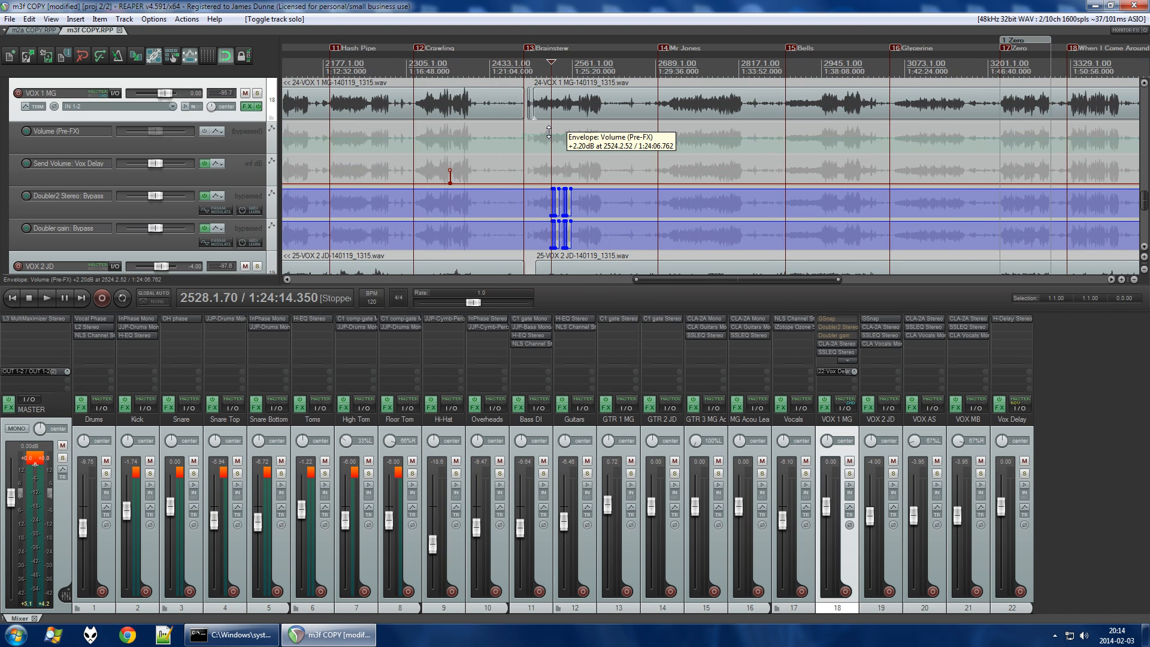
scroll(548, 132, down, 3)
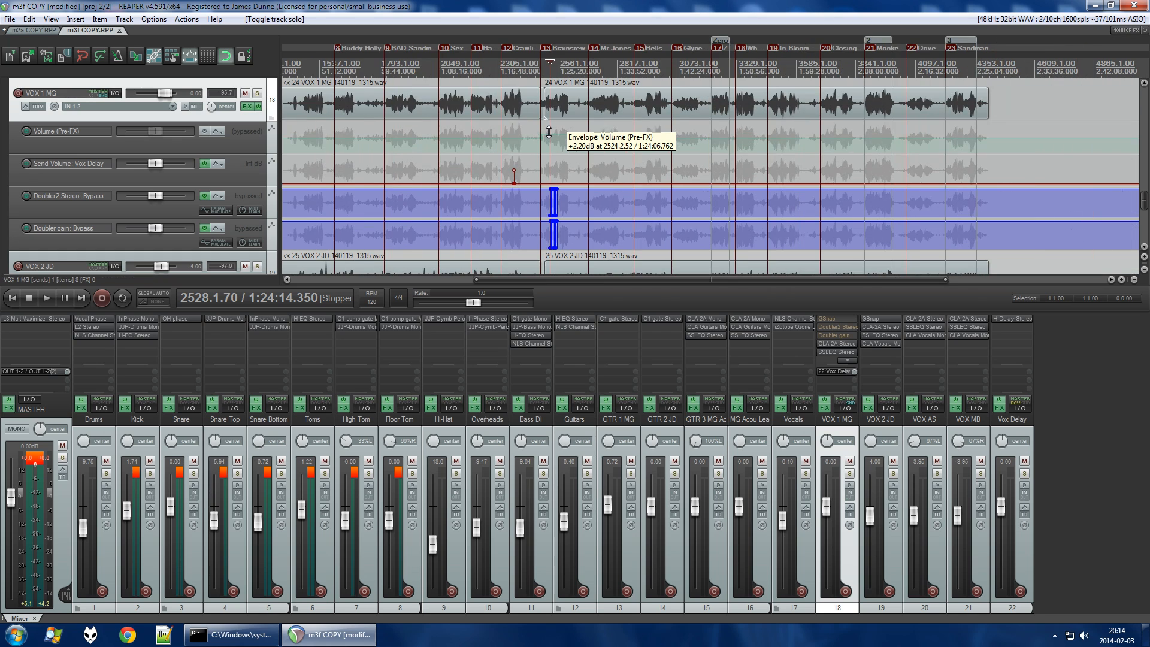
click(864, 158)
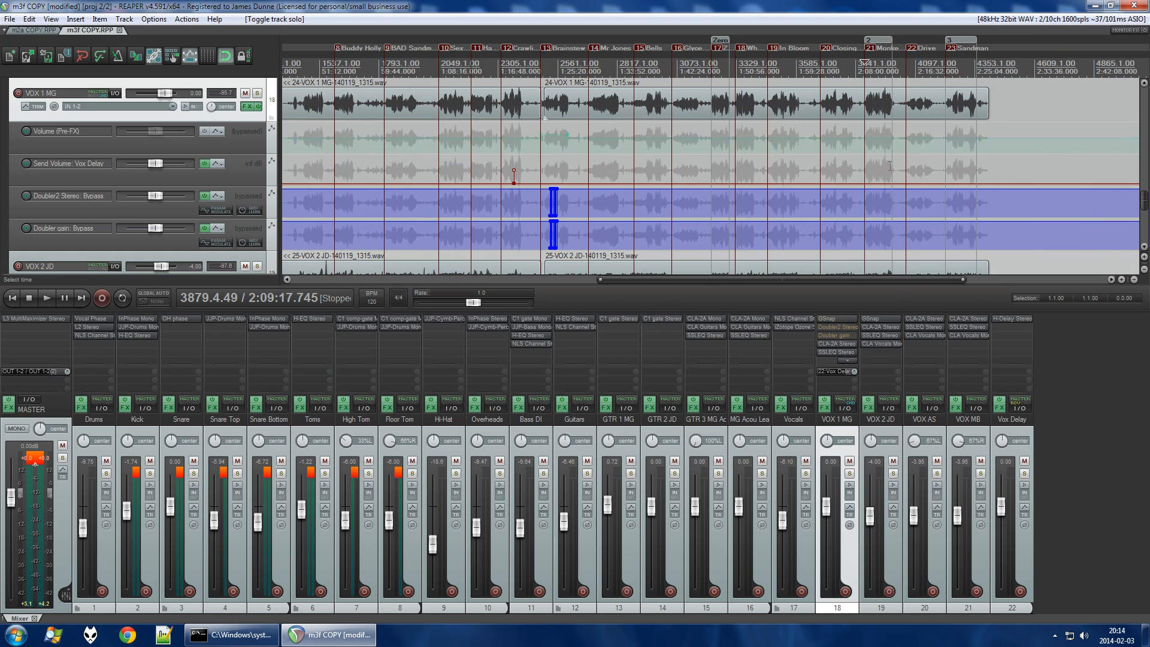
scroll(856, 158, up, 4)
scroll(856, 157, up, 2)
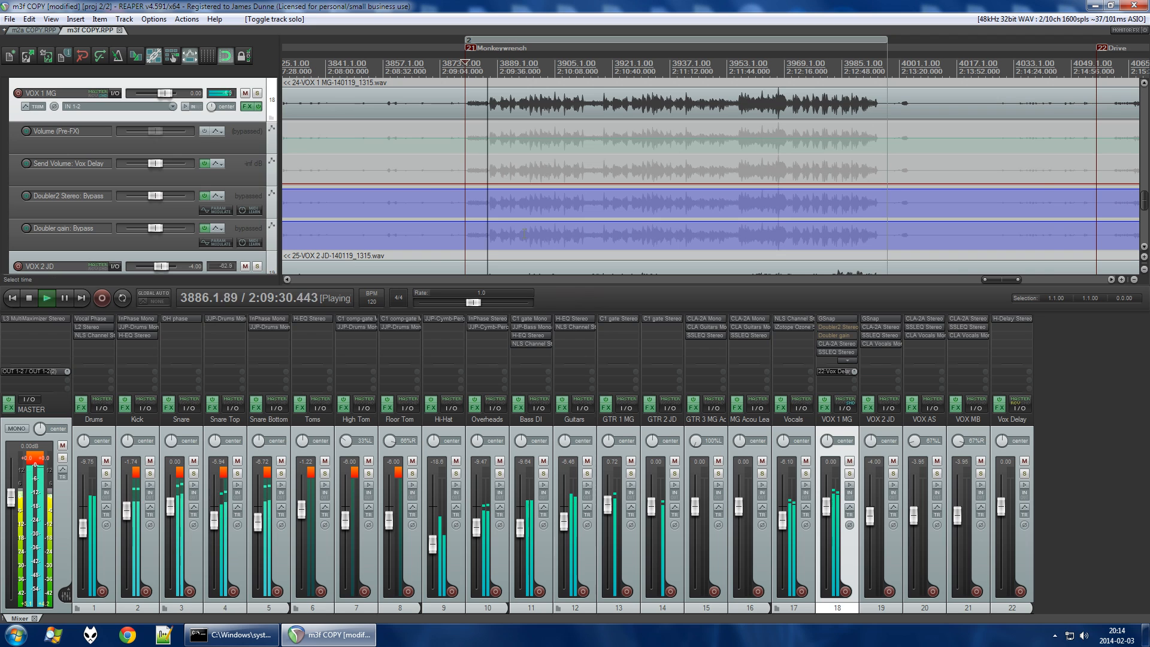
scroll(509, 198, up, 4)
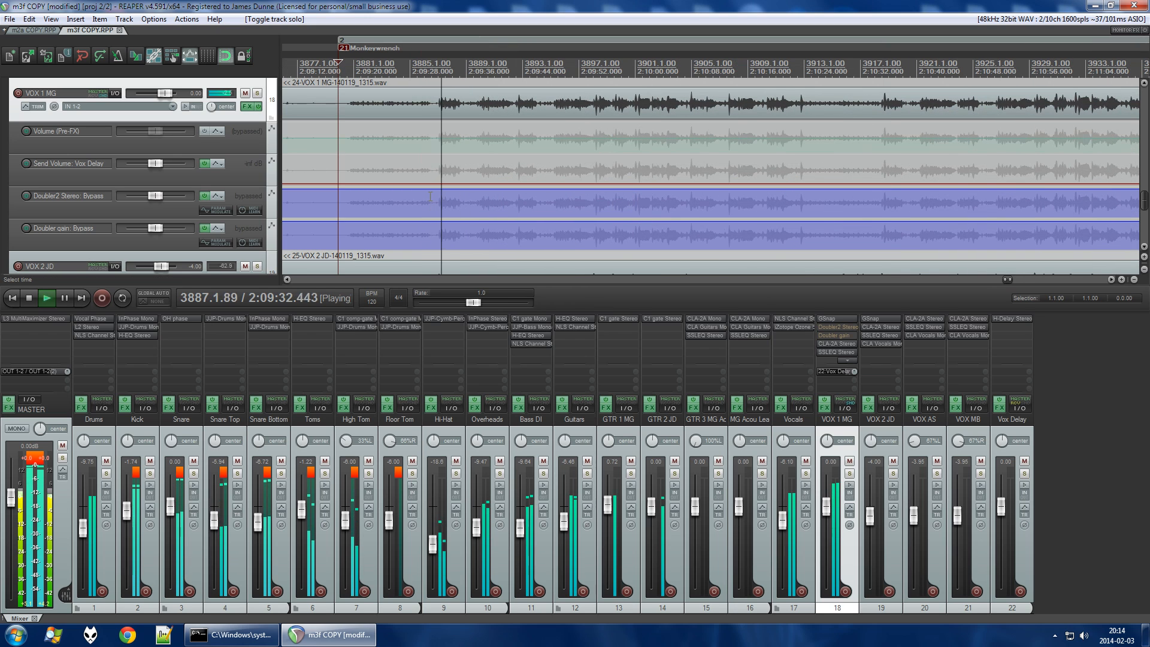
Select the Guitars folder track and hide its Volume (Pre-FX) envelope.
scroll(271, 144, down, 6)
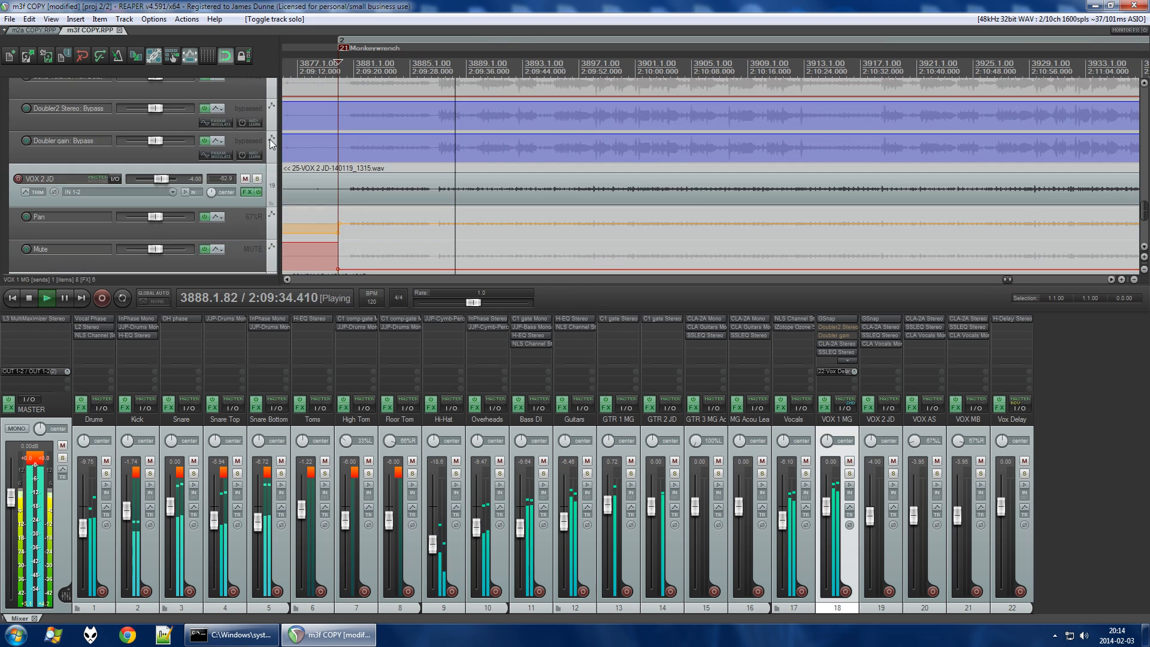
scroll(271, 144, up, 3)
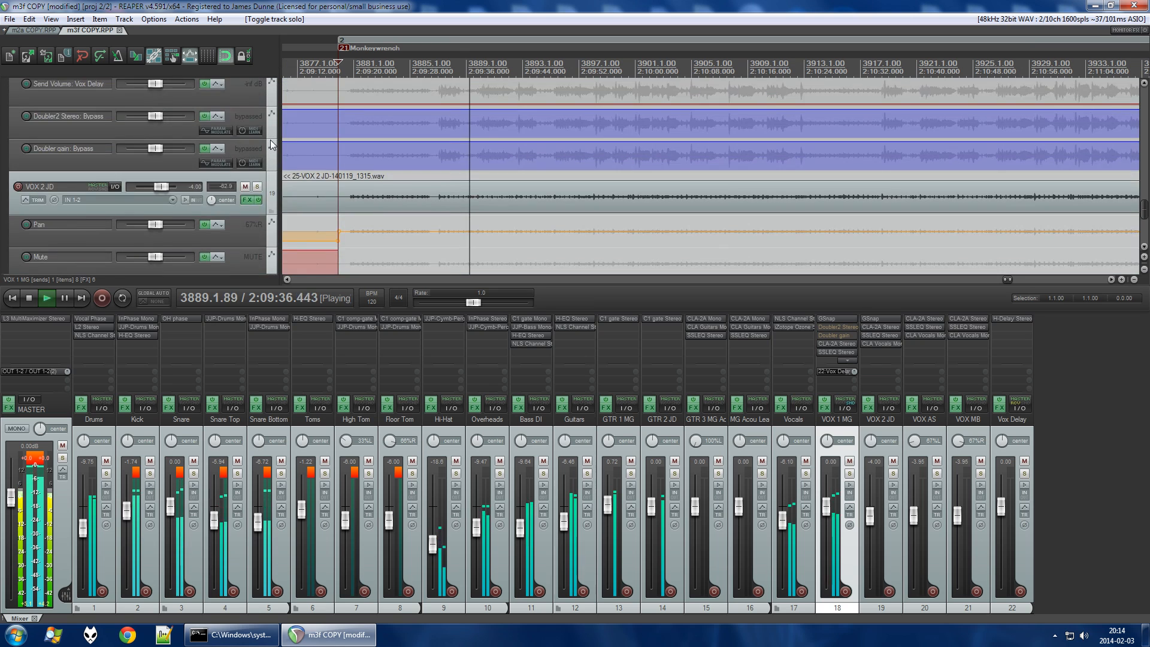
scroll(271, 142, up, 3)
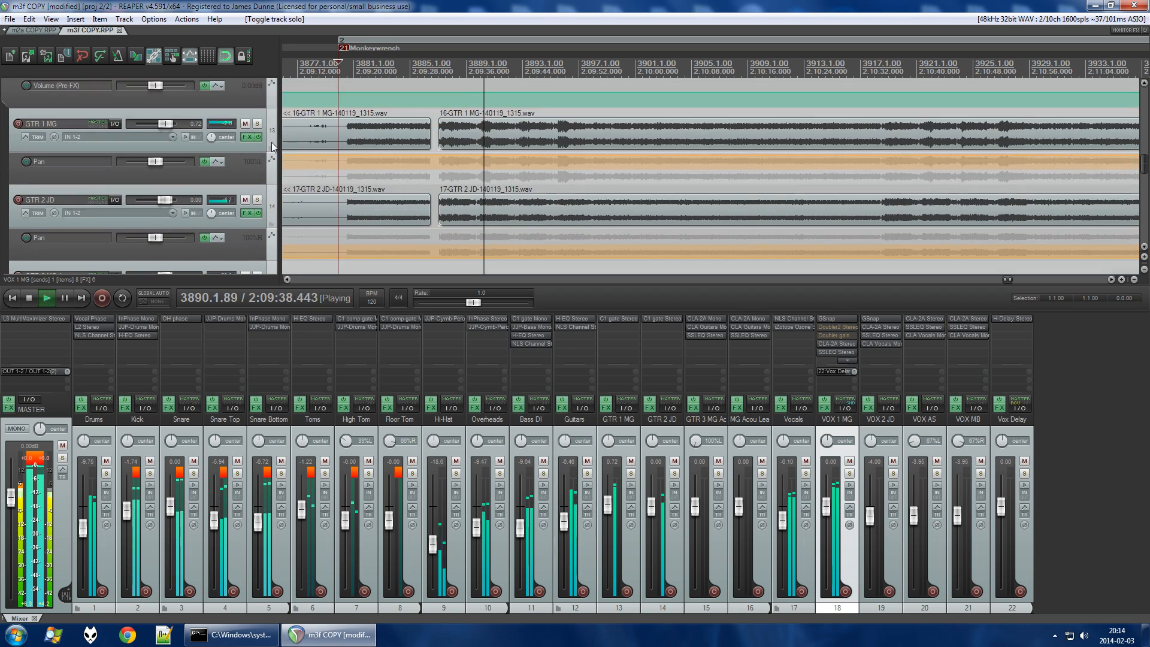
scroll(271, 142, up, 1)
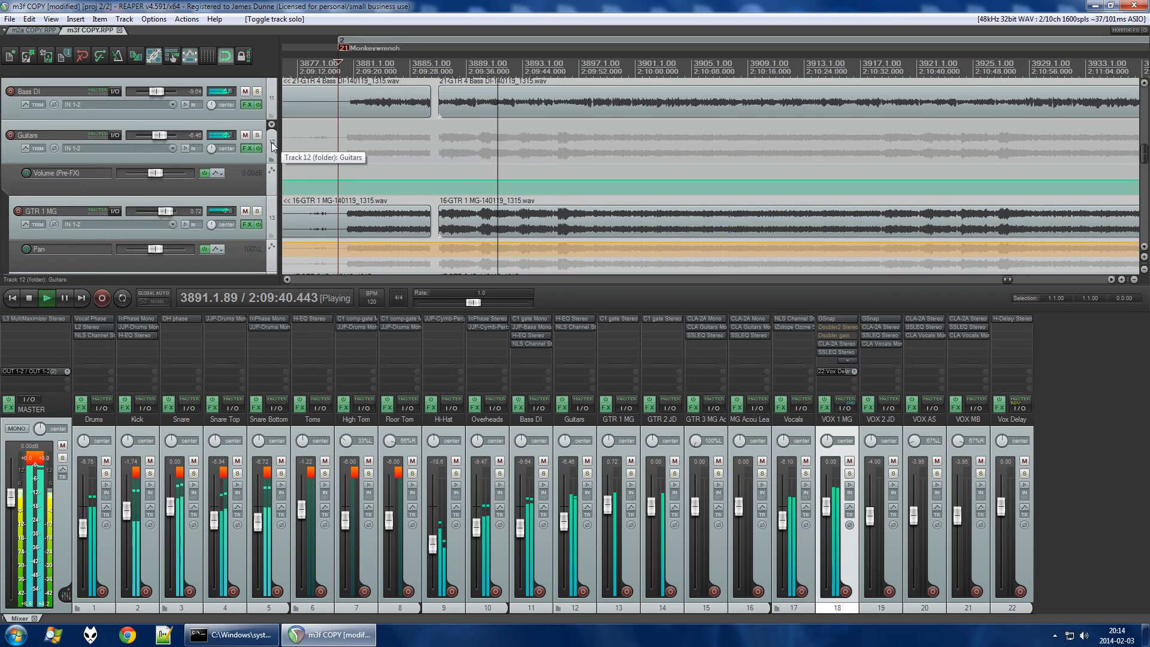
scroll(275, 196, down, 2)
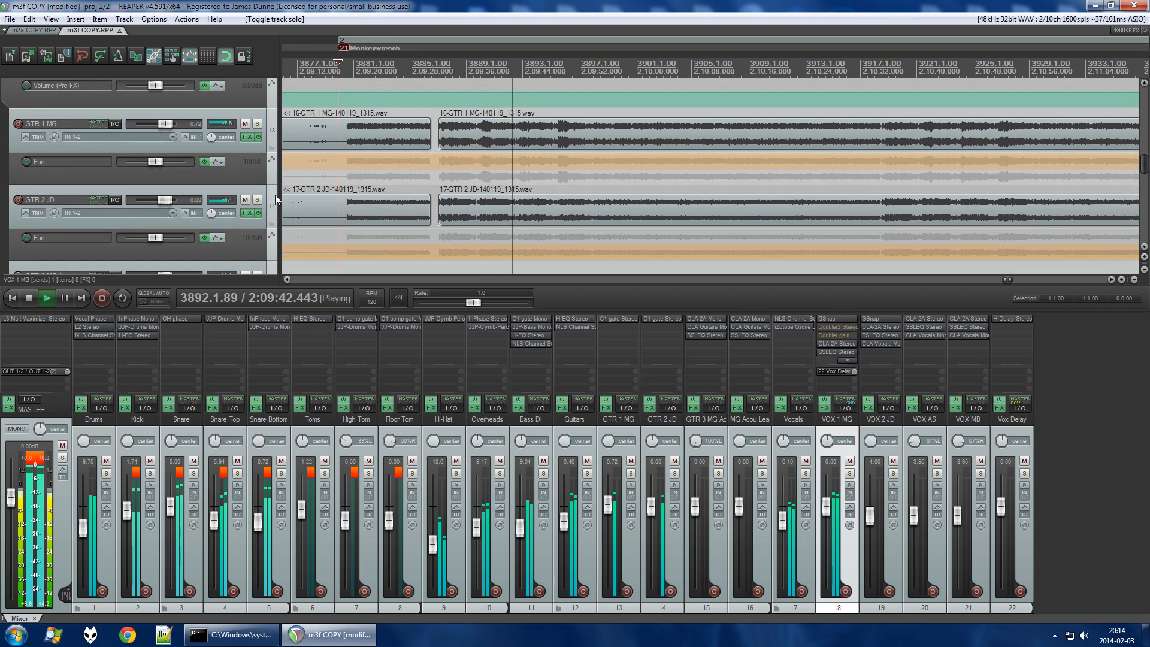
click(273, 132)
scroll(273, 129, up, 1)
click(274, 101)
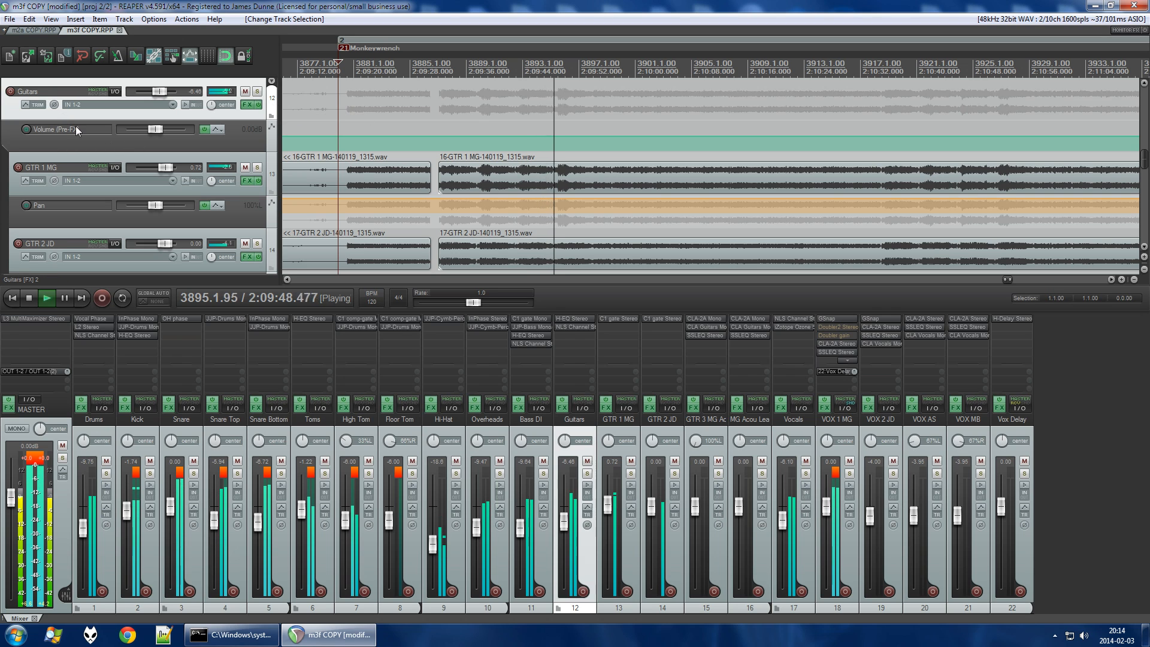
click(221, 131)
click(252, 143)
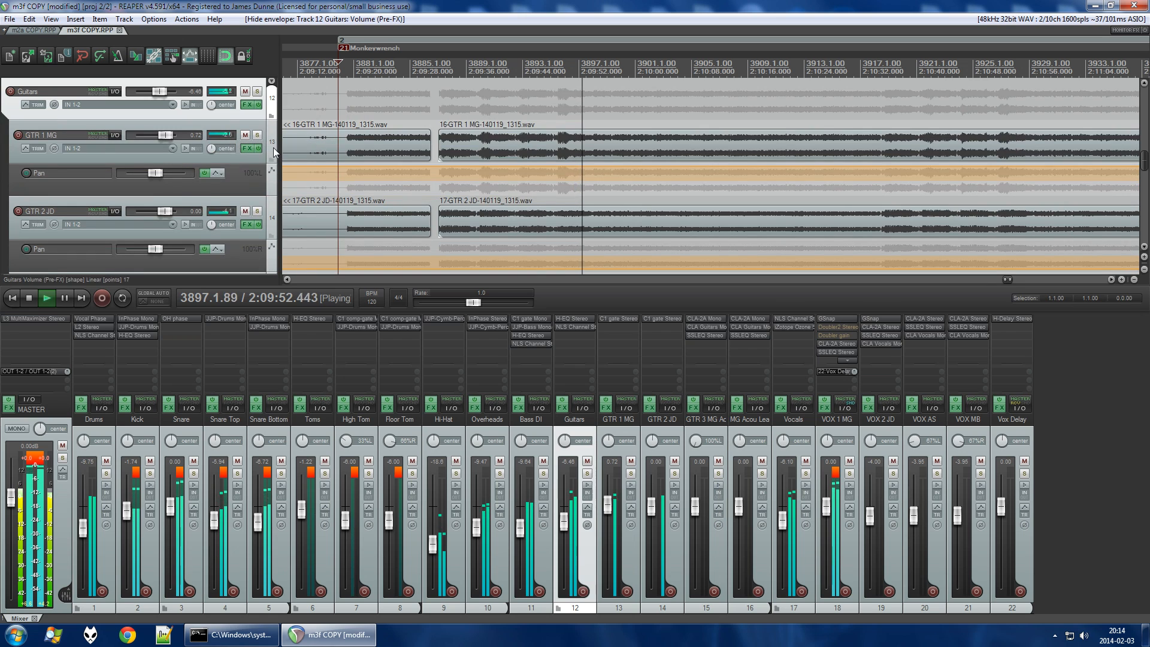
Look over the GTR 1 MG and GTR 2 JD tracks across the whole set, back to Machinehead, and stop playback.
scroll(413, 152, down, 5)
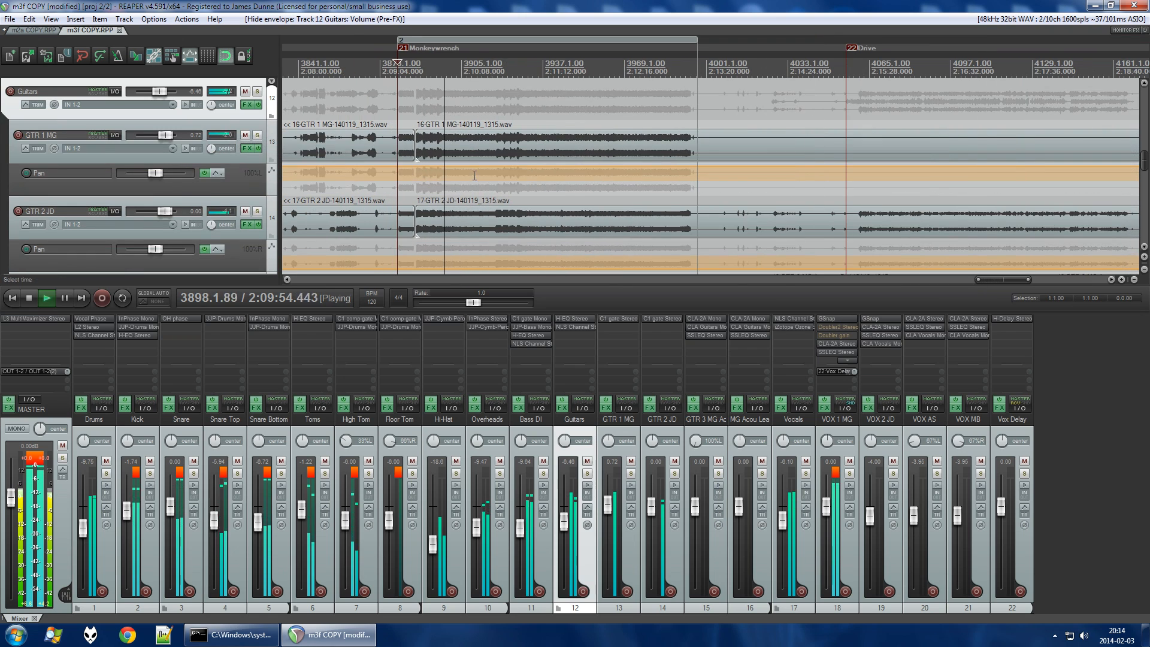
scroll(590, 174, down, 2)
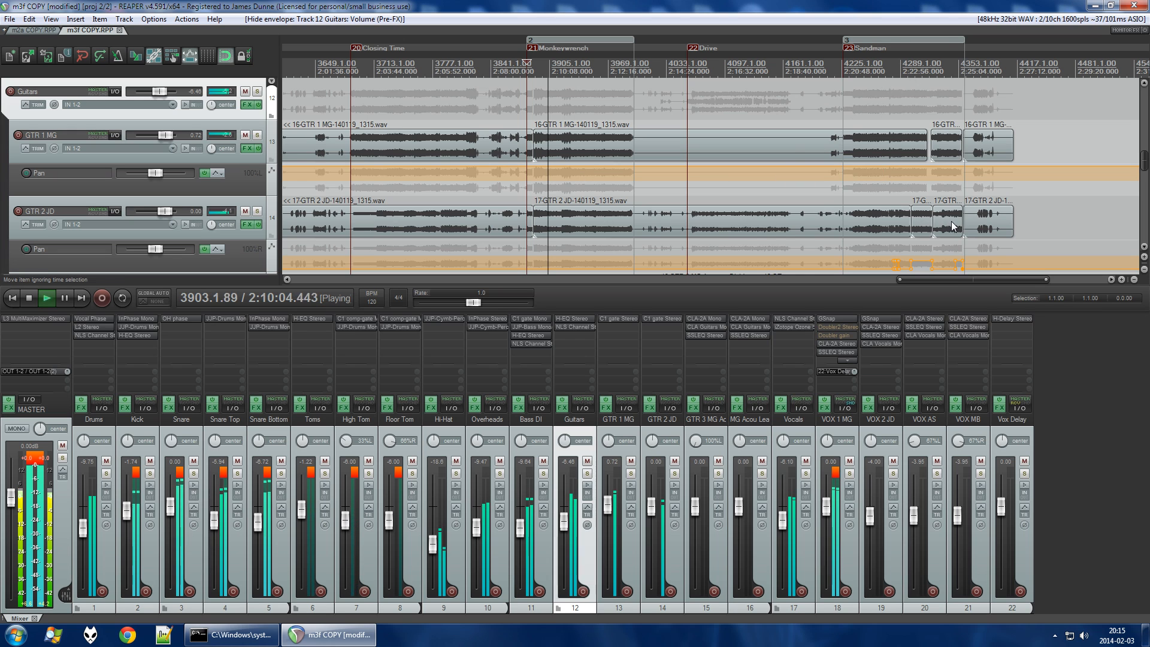
scroll(936, 217, down, 4)
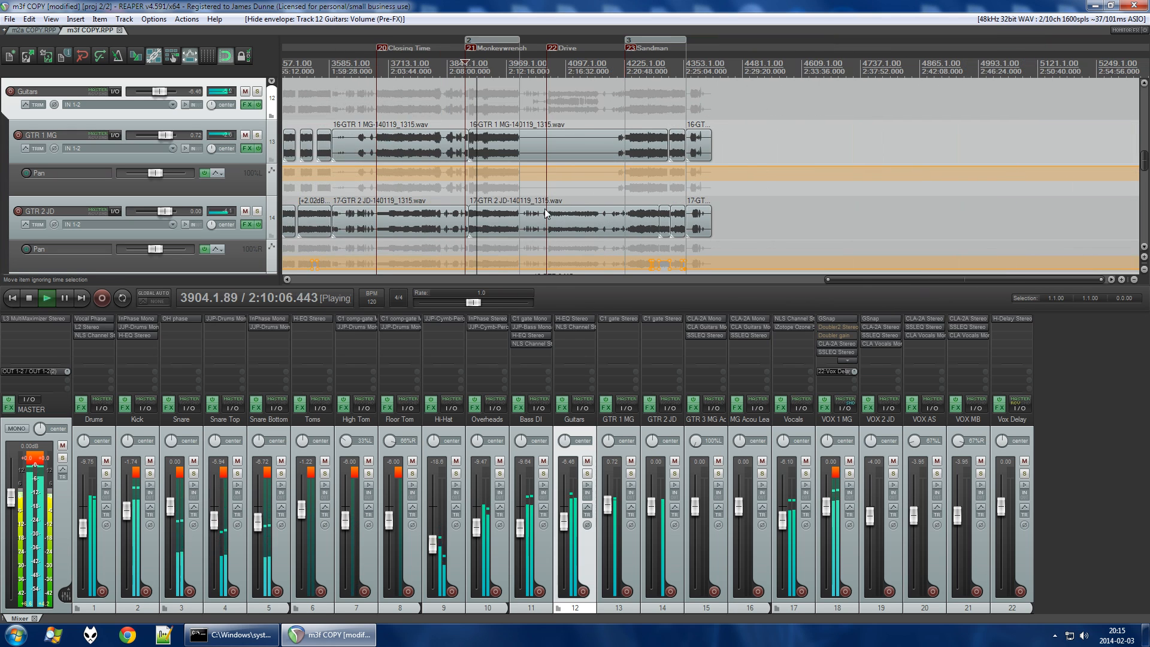
scroll(648, 207, down, 5)
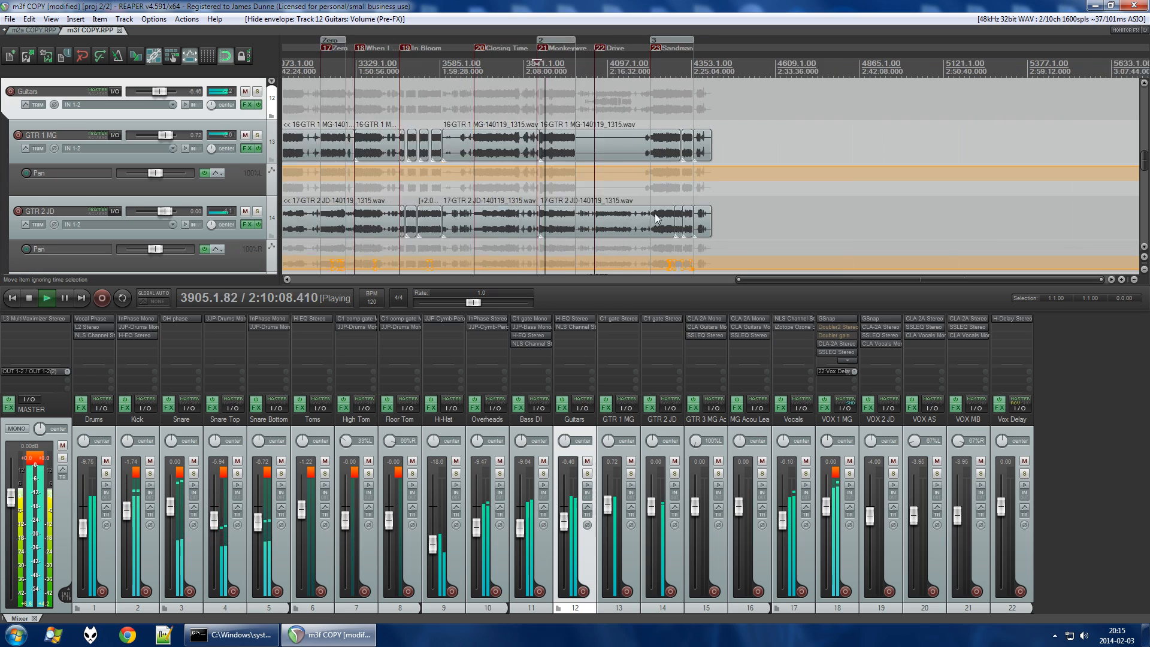
scroll(443, 226, down, 2)
scroll(437, 227, up, 1)
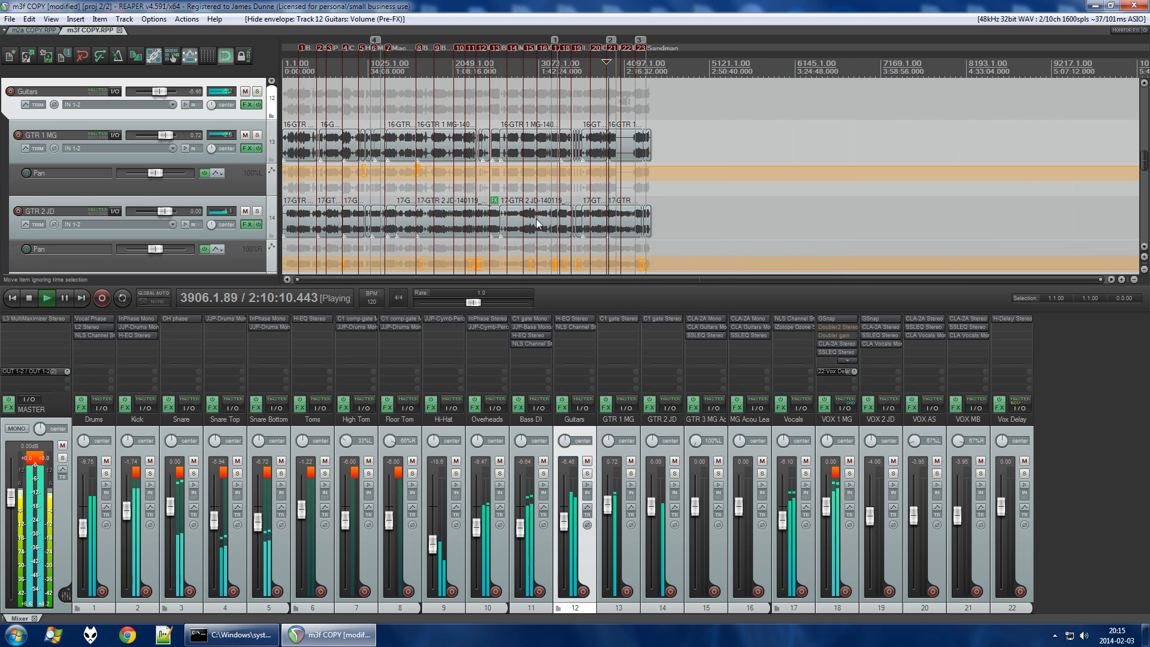
scroll(409, 227, up, 1)
scroll(413, 224, up, 2)
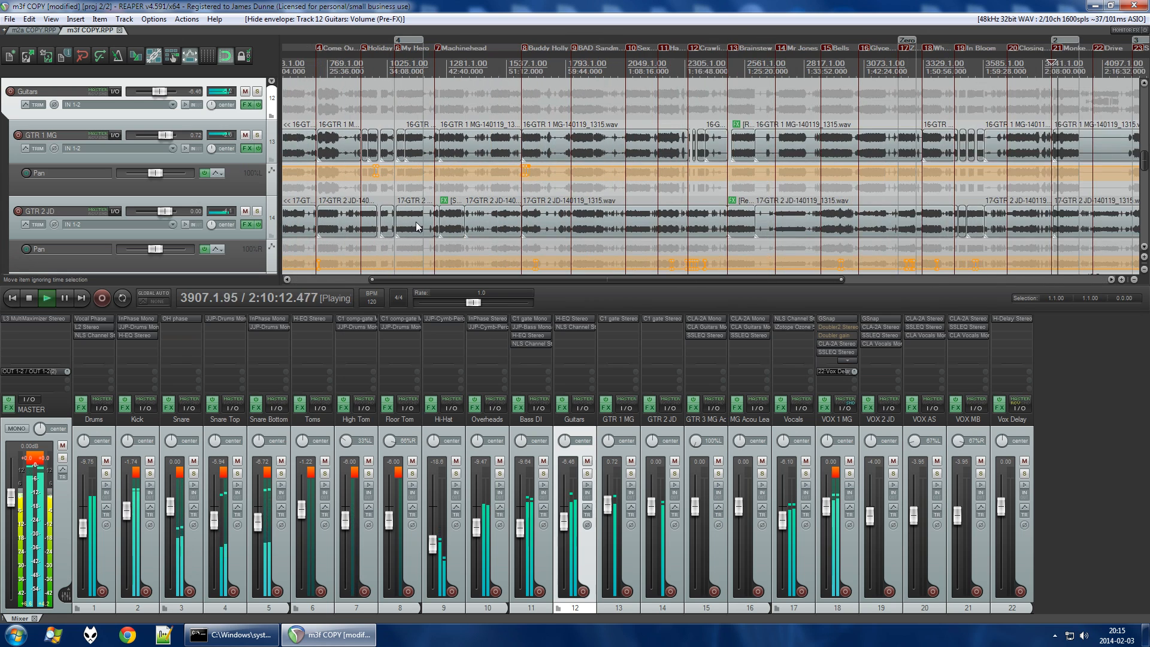
scroll(499, 216, up, 1)
scroll(677, 223, down, 1)
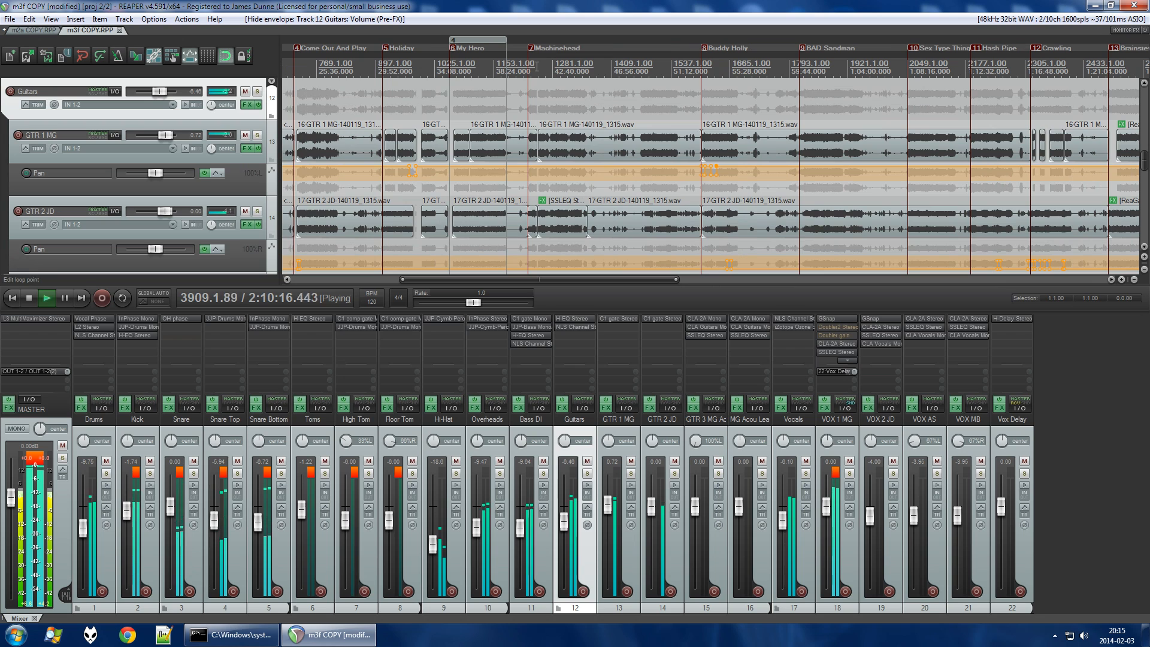
key(space)
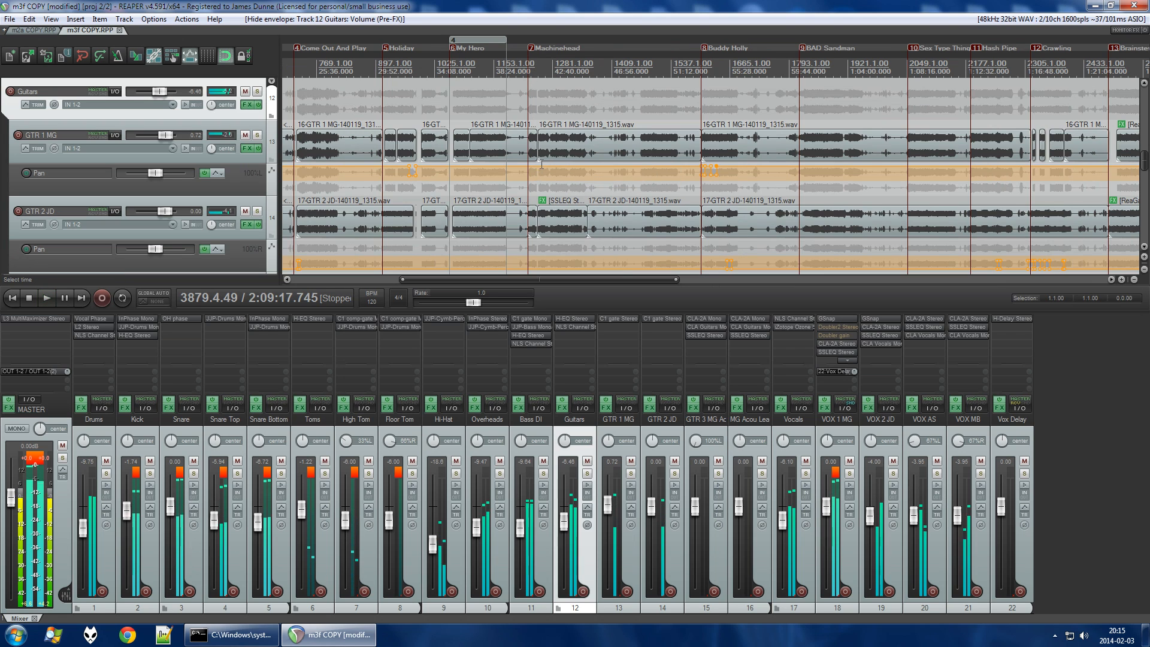
Play Machinehead from about 41:03 with the guitar tracks in close view, and stop playback.
scroll(540, 178, up, 2)
scroll(540, 178, up, 1)
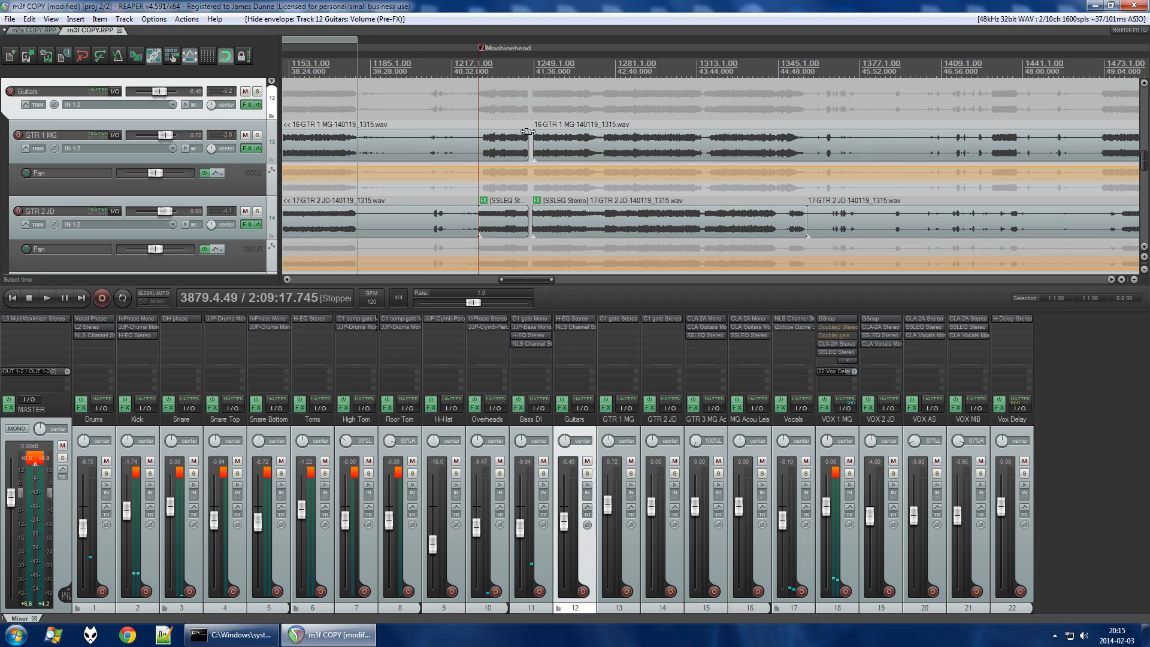
click(491, 66)
key(space)
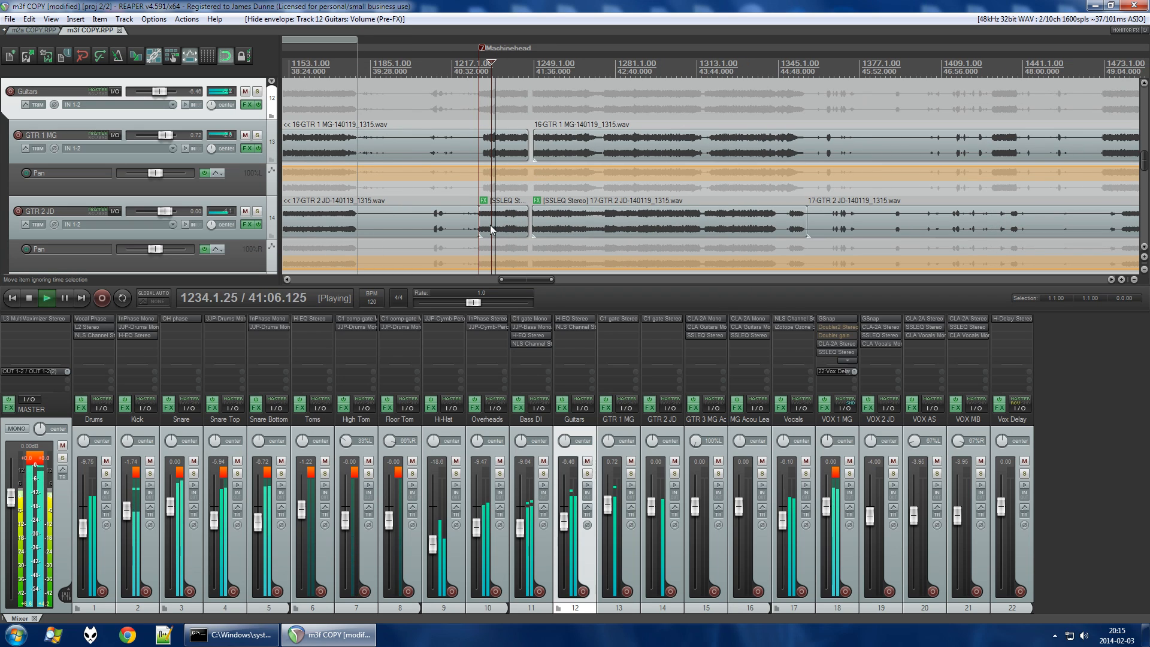
scroll(490, 227, up, 3)
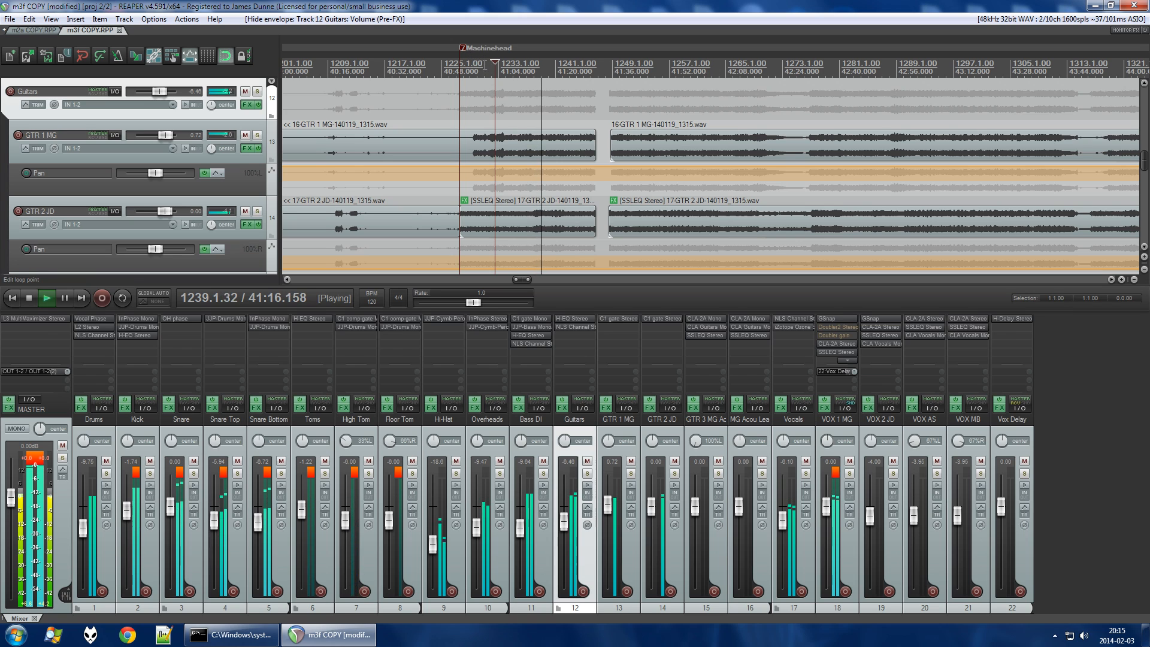
scroll(486, 69, up, 3)
scroll(503, 77, up, 2)
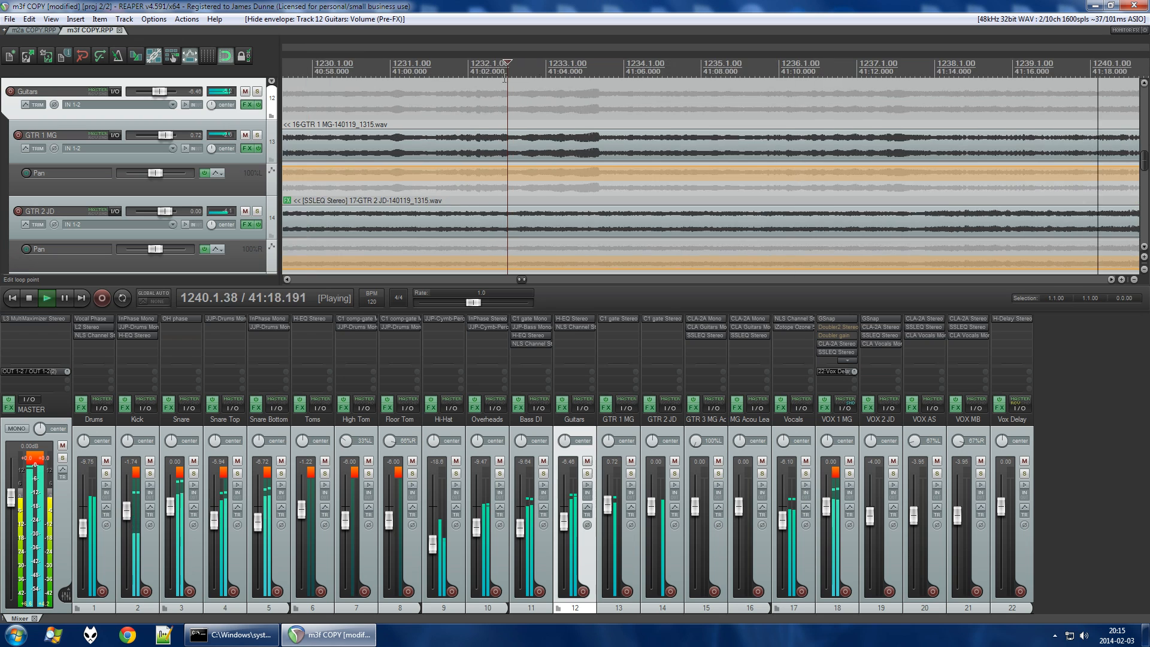
scroll(504, 76, up, 2)
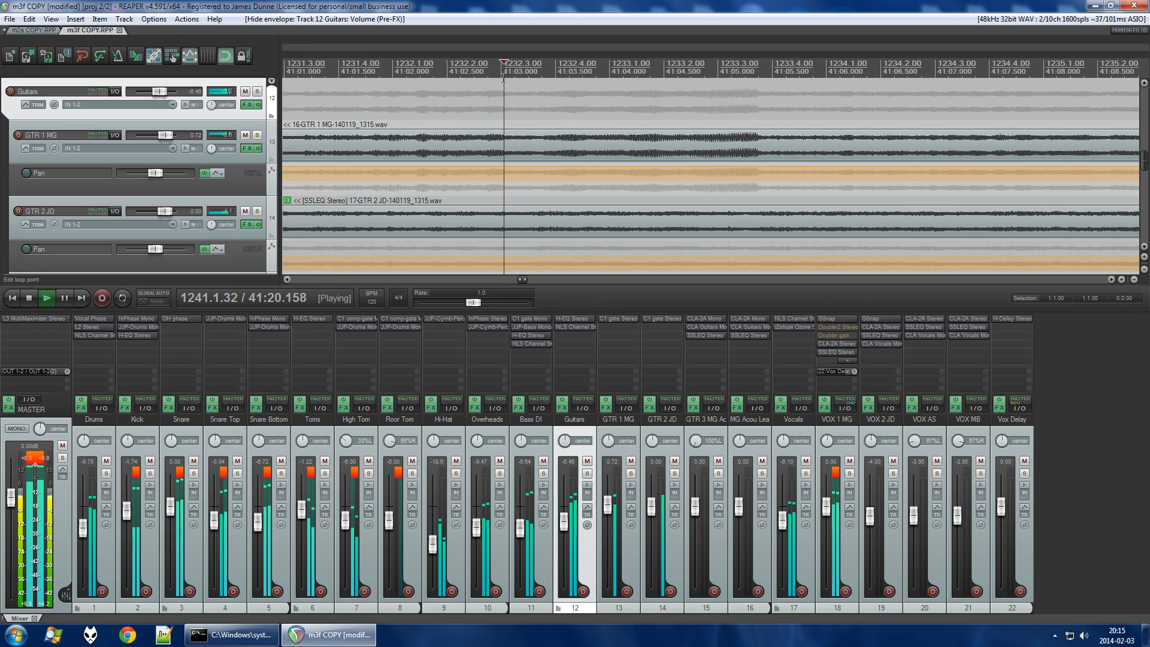
key(space)
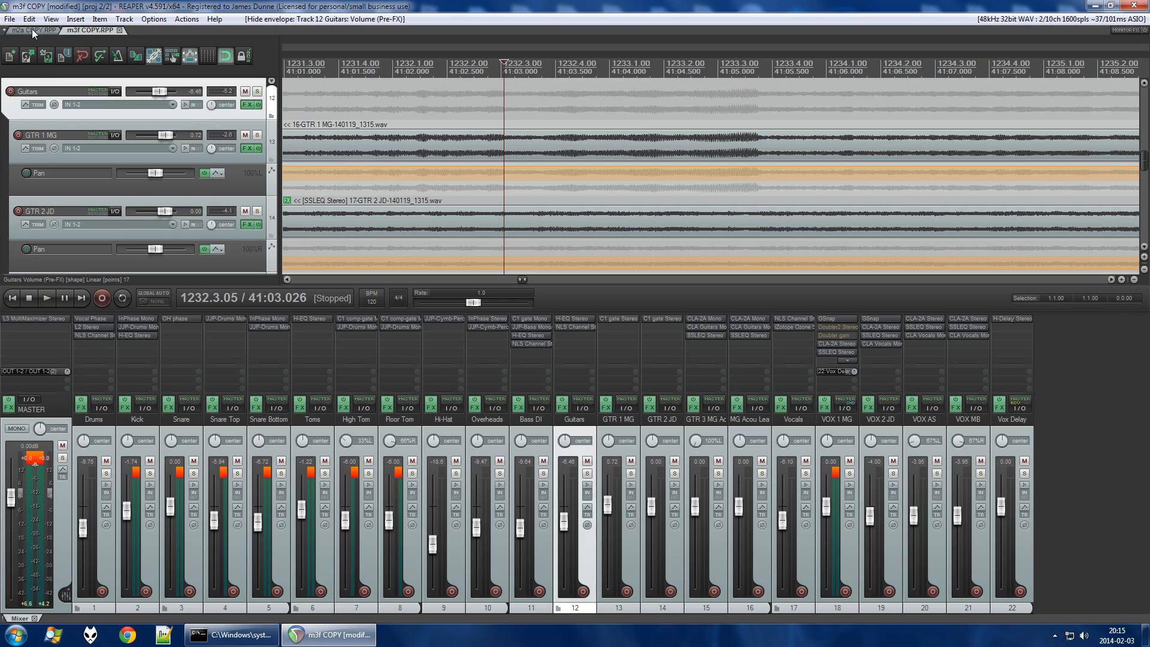
Switch to the m2a COPY project and find the Machinehead section in its timeline.
click(31, 29)
scroll(534, 150, down, 10)
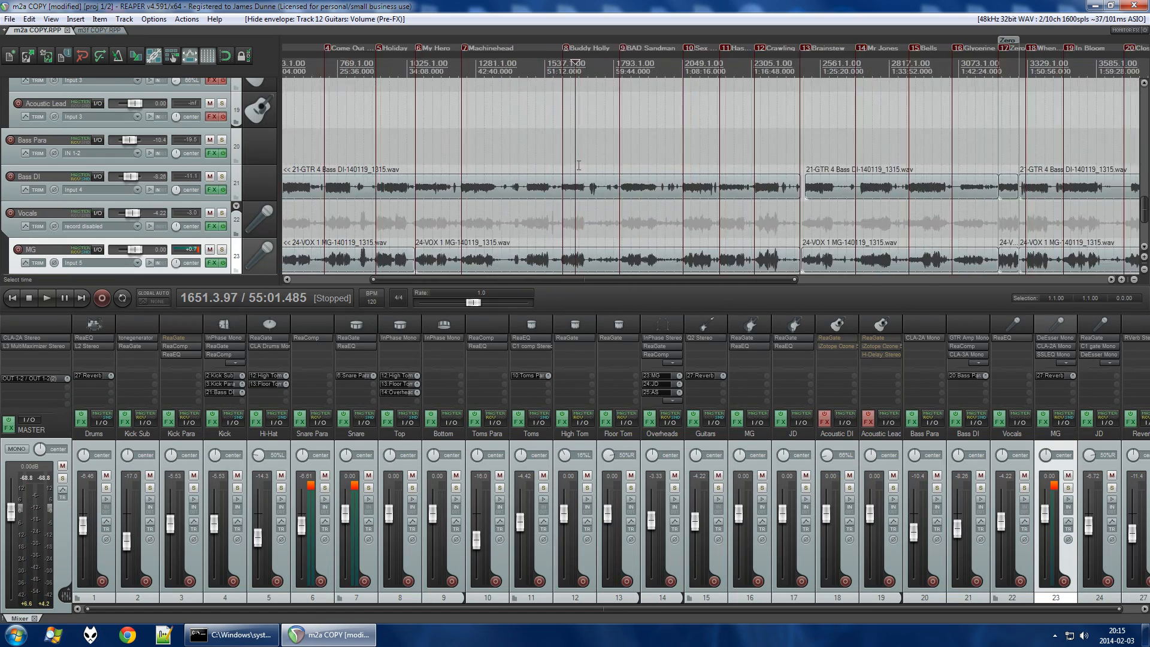
scroll(454, 166, down, 2)
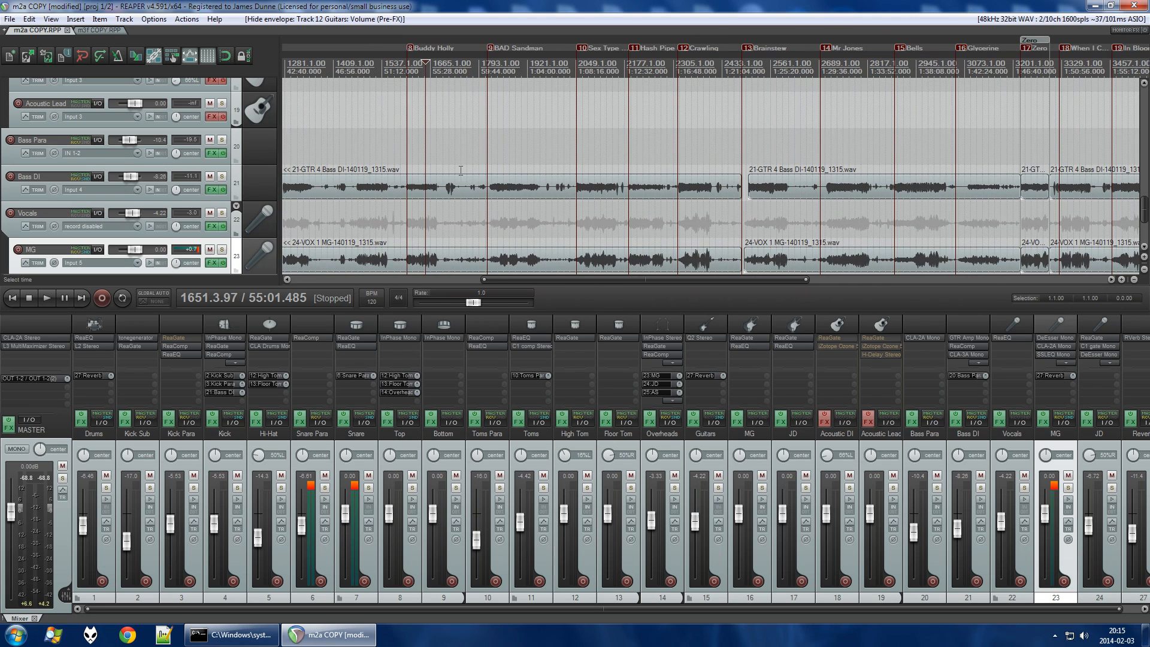
scroll(836, 146, down, 1)
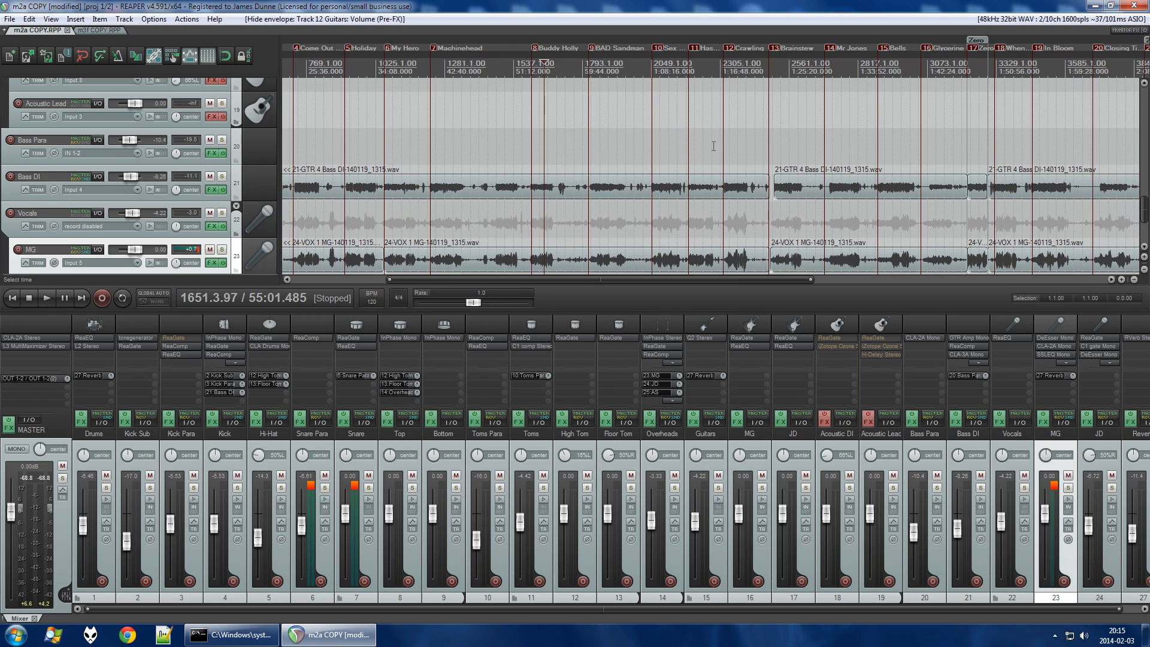
scroll(714, 146, up, 2)
scroll(333, 132, down, 2)
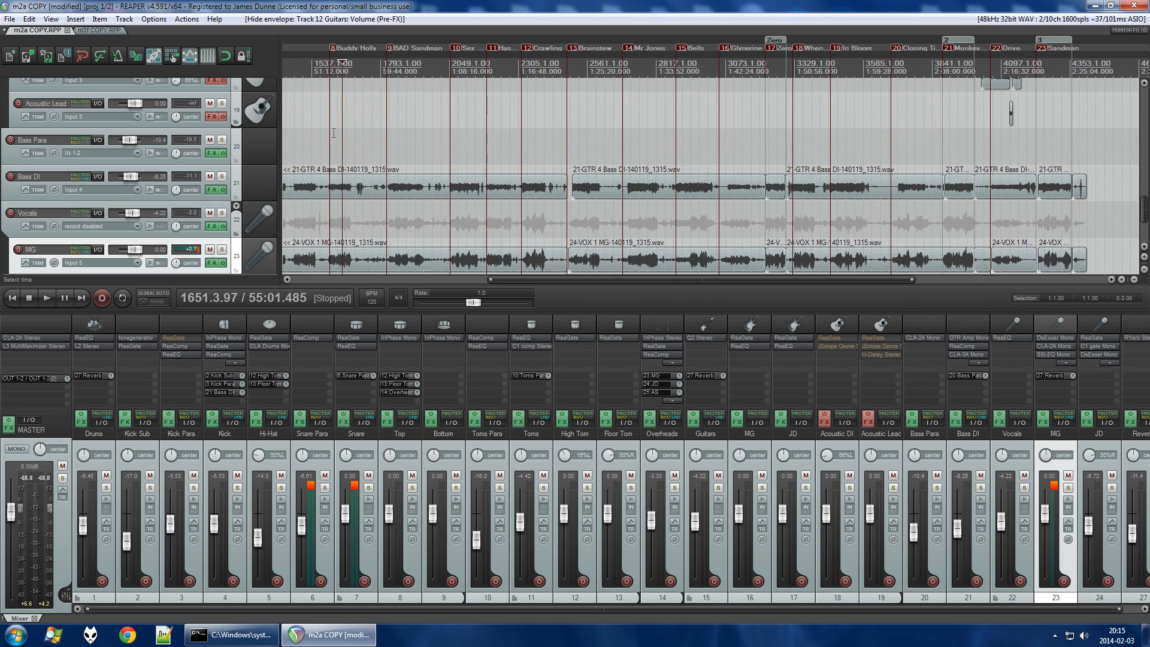
scroll(658, 138, up, 3)
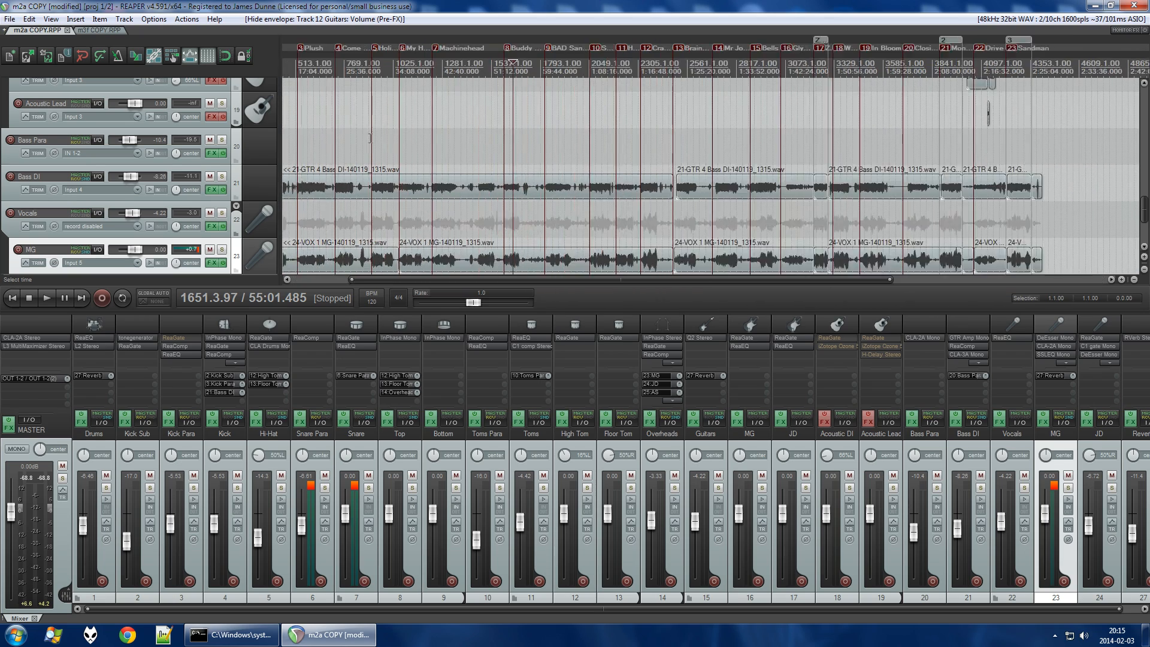
scroll(542, 122, up, 5)
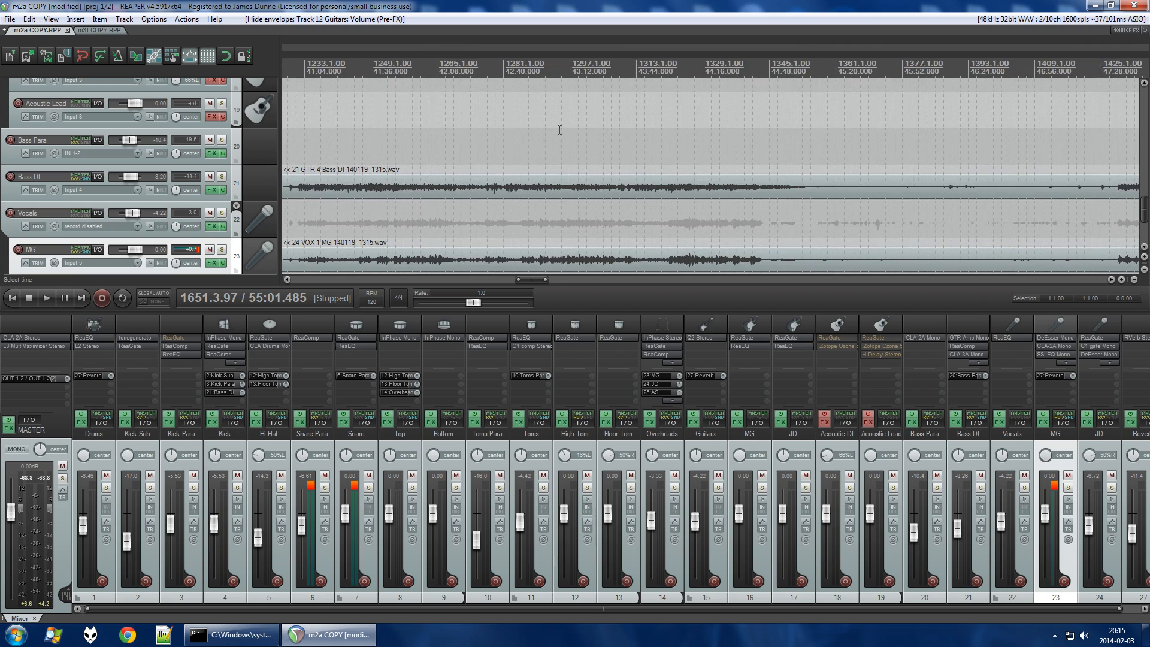
Check the playback position in m3f COPY and find the same spot around 41:03 of Machinehead in m2a COPY.
click(99, 28)
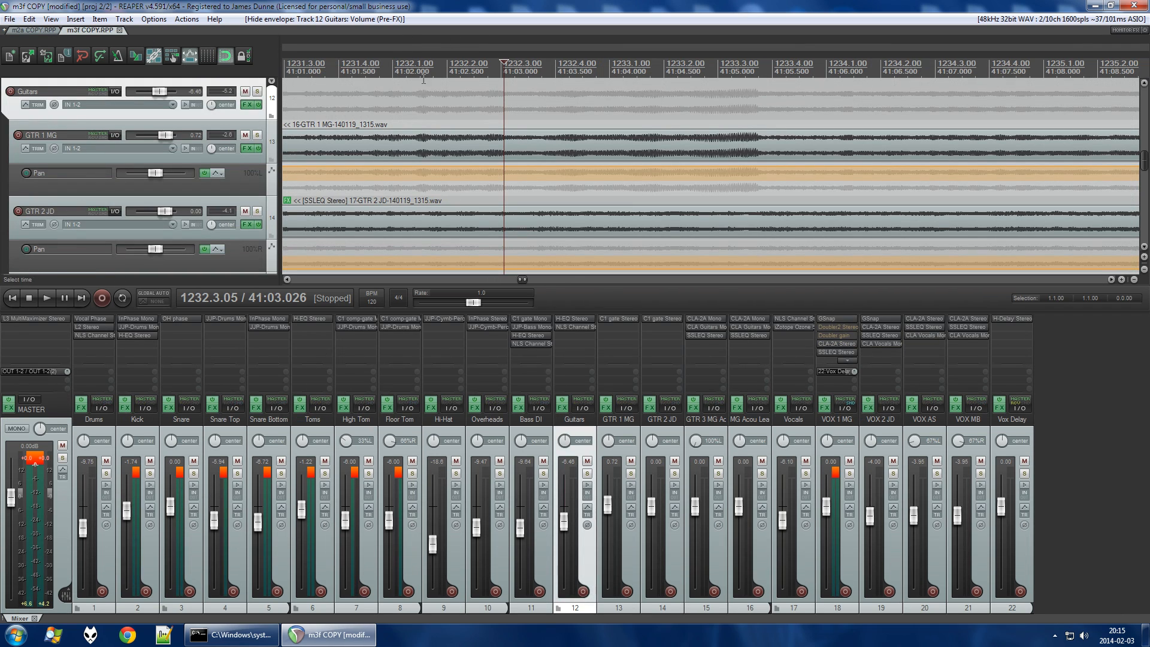
key(ctrl+Tab)
scroll(585, 139, down, 2)
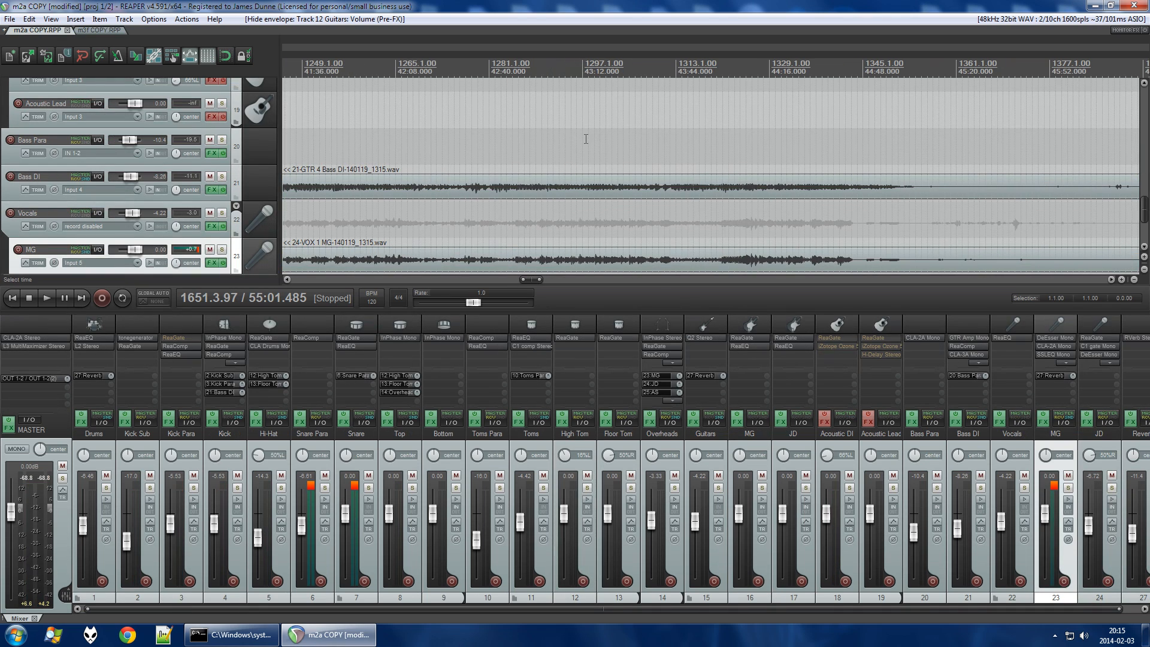
scroll(357, 127, up, 4)
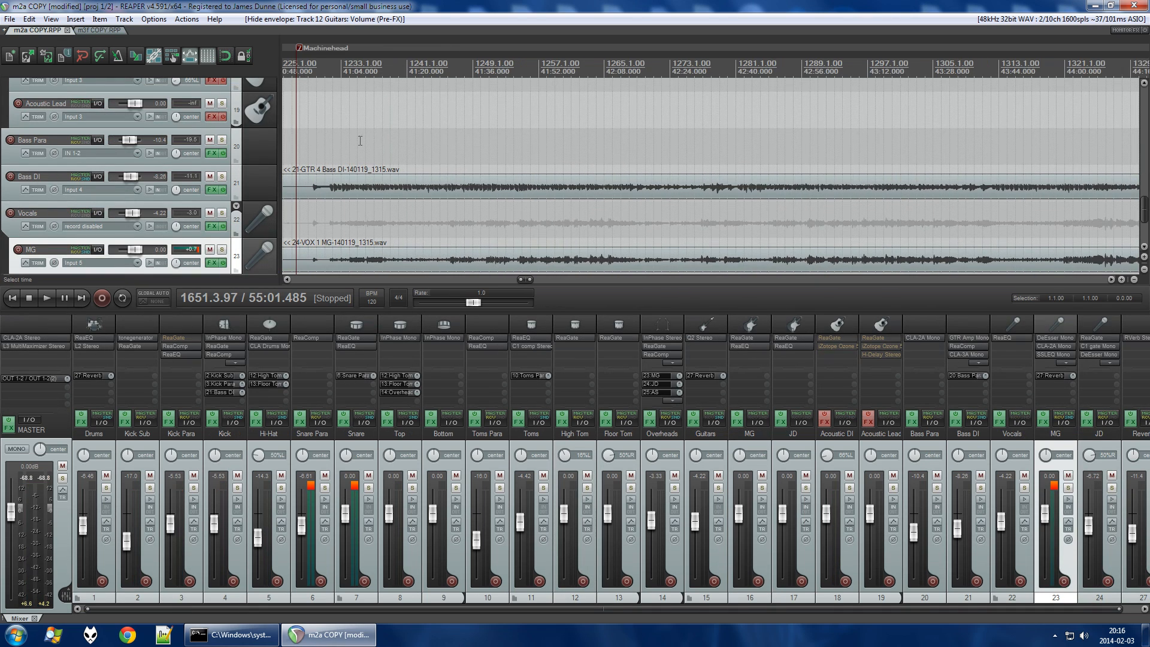
scroll(339, 137, up, 2)
scroll(605, 165, down, 1)
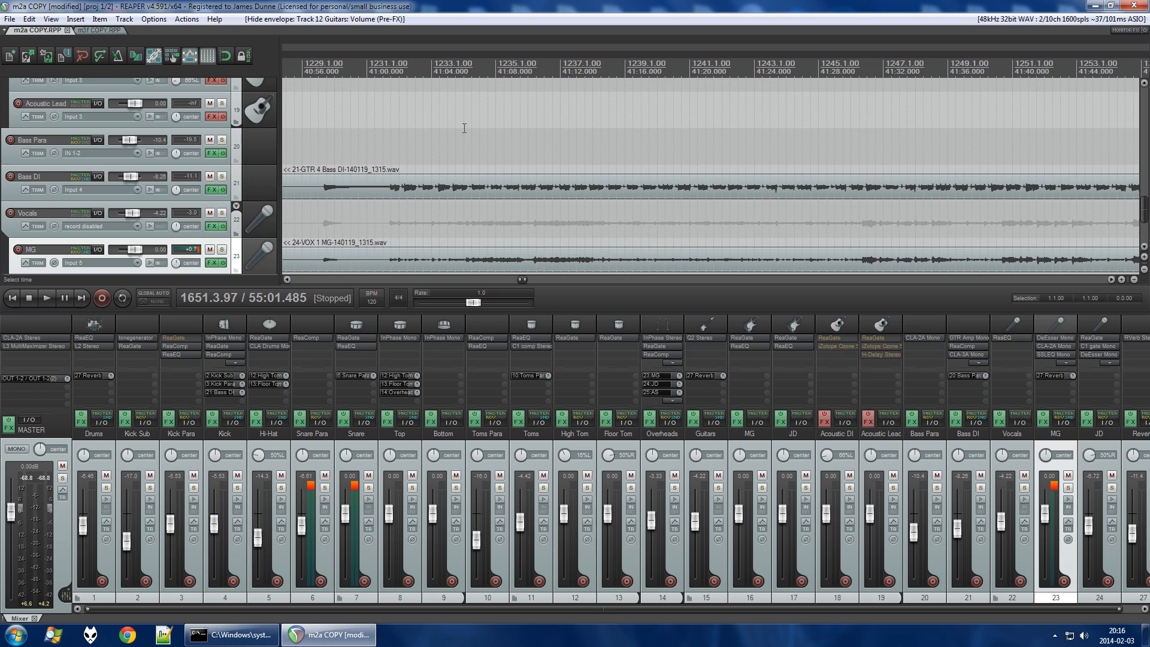
click(95, 32)
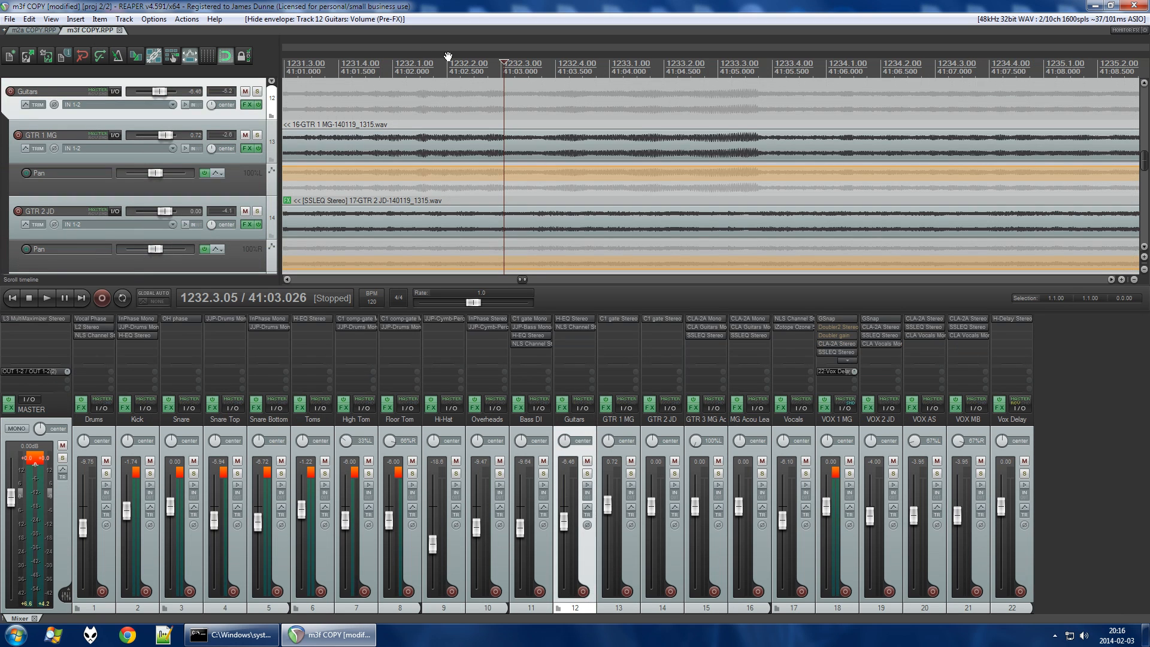
click(31, 32)
scroll(446, 140, up, 7)
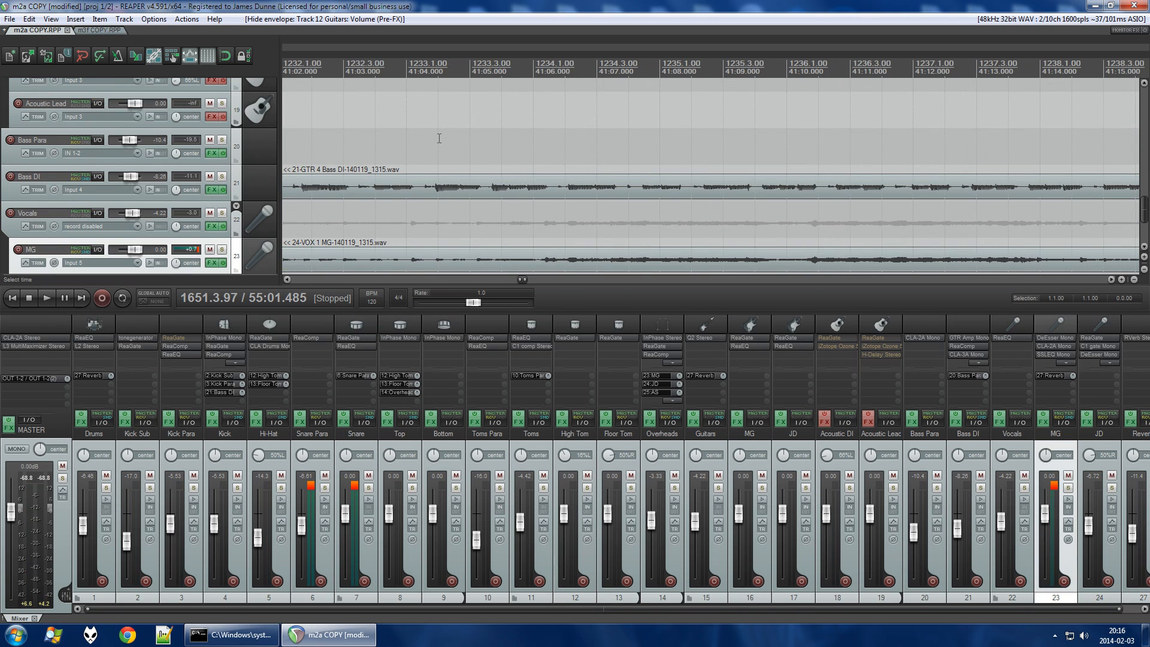
Play Machinehead in m2a COPY from about 41:03 with the bass and vocal tracks in view, and stop playback.
click(347, 72)
key(space)
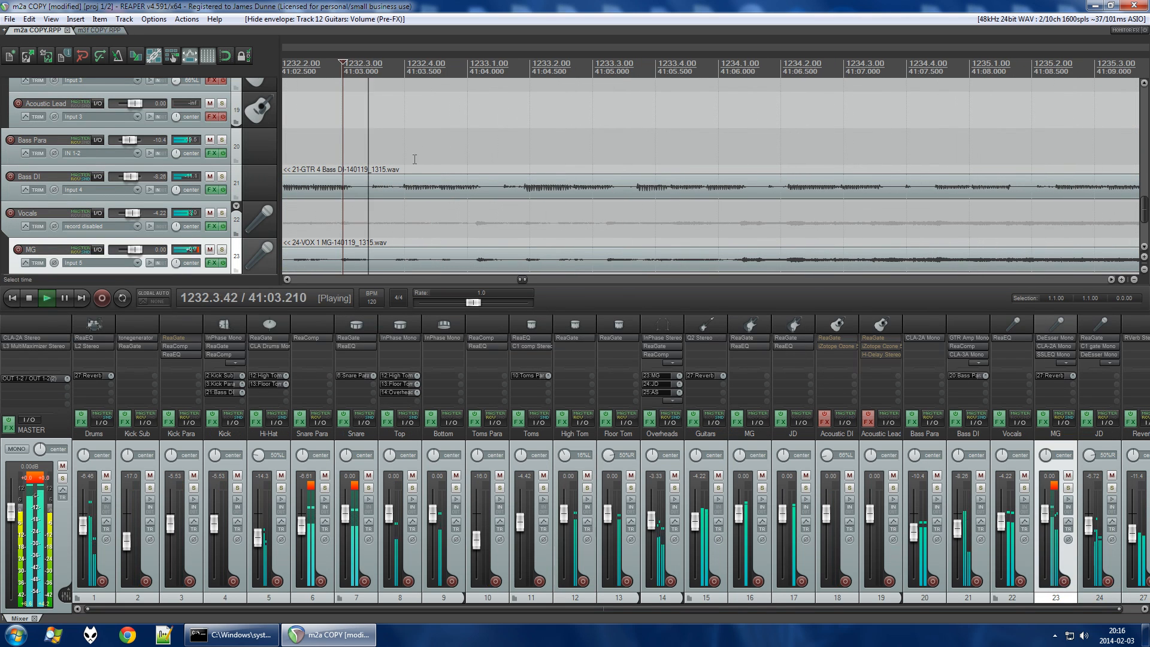
scroll(418, 154, down, 3)
scroll(418, 154, down, 8)
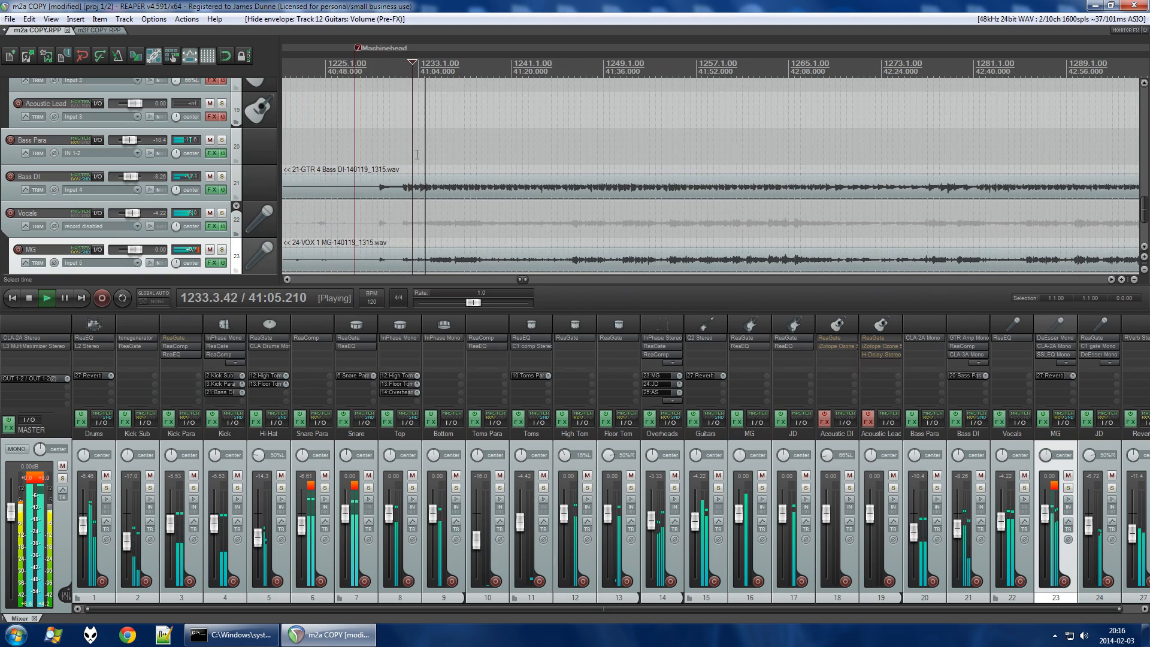
scroll(419, 156, up, 4)
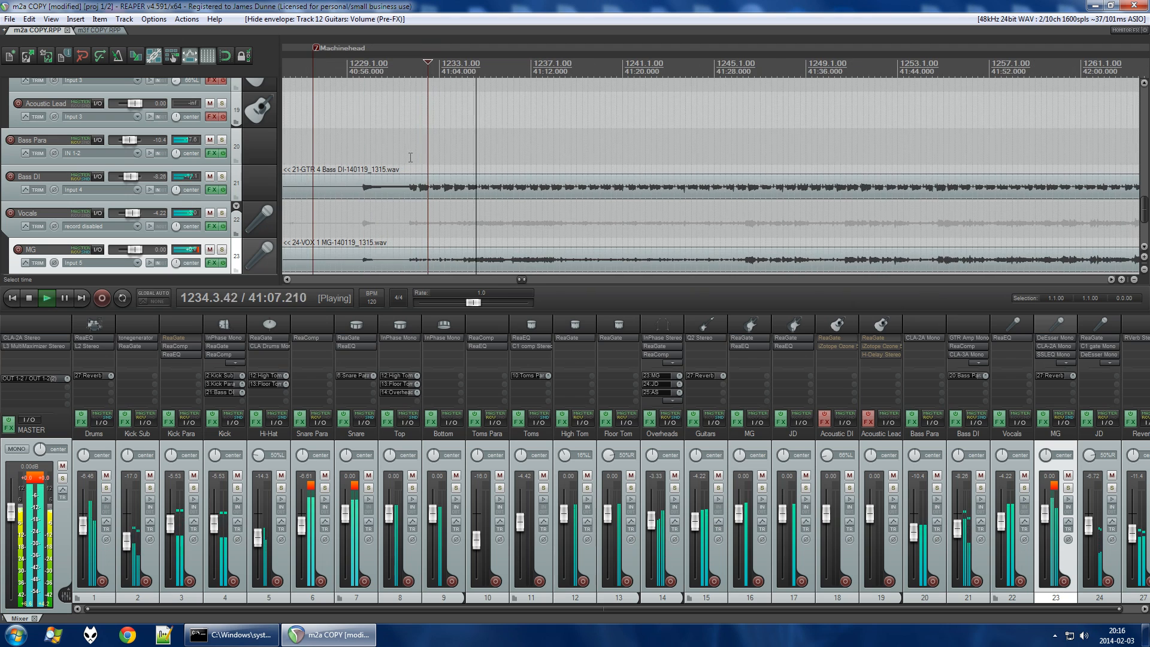
scroll(250, 152, down, 2)
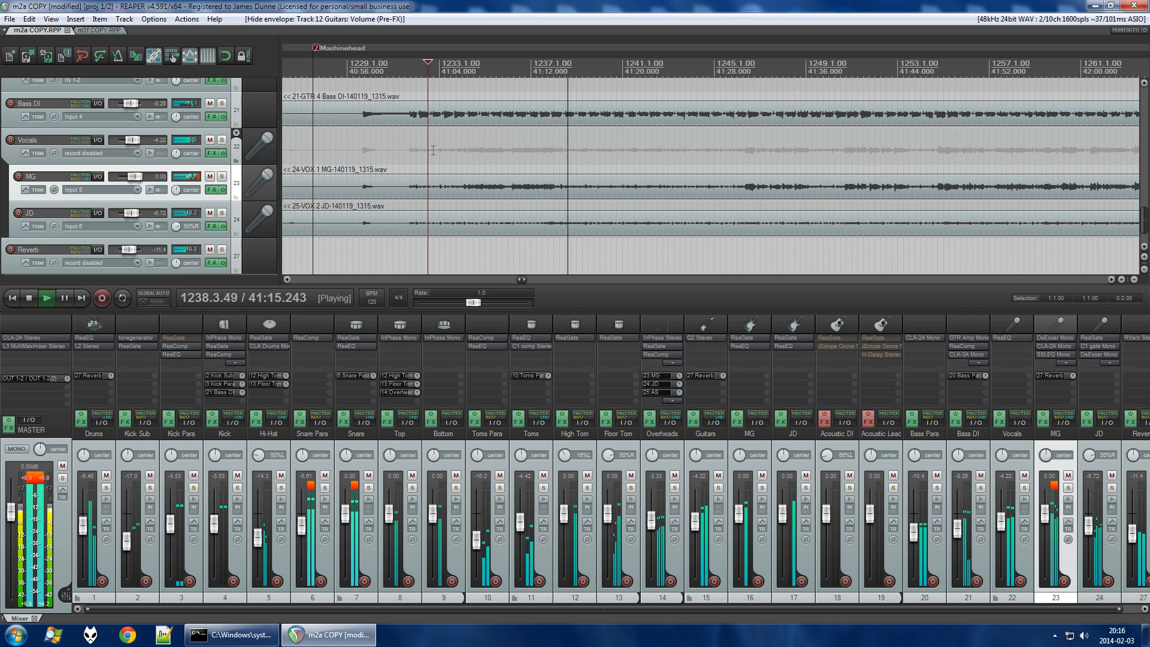
key(space)
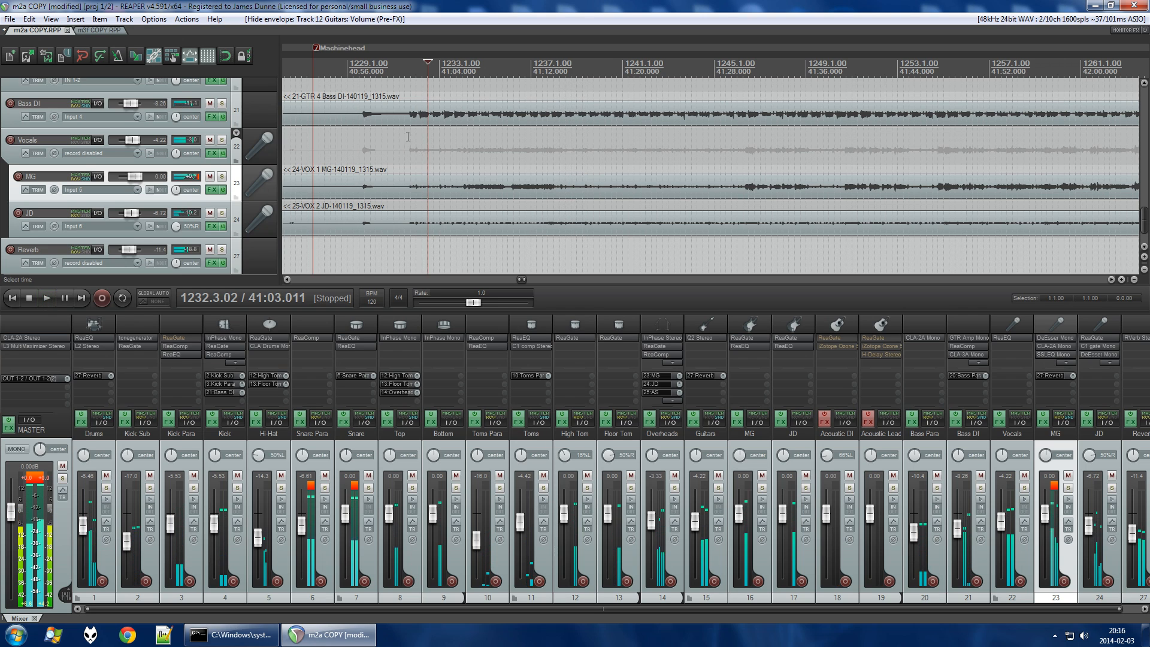
Switch to m3f COPY, play Machinehead from about 41:03 and again from about 41:29, and stop playback.
click(92, 31)
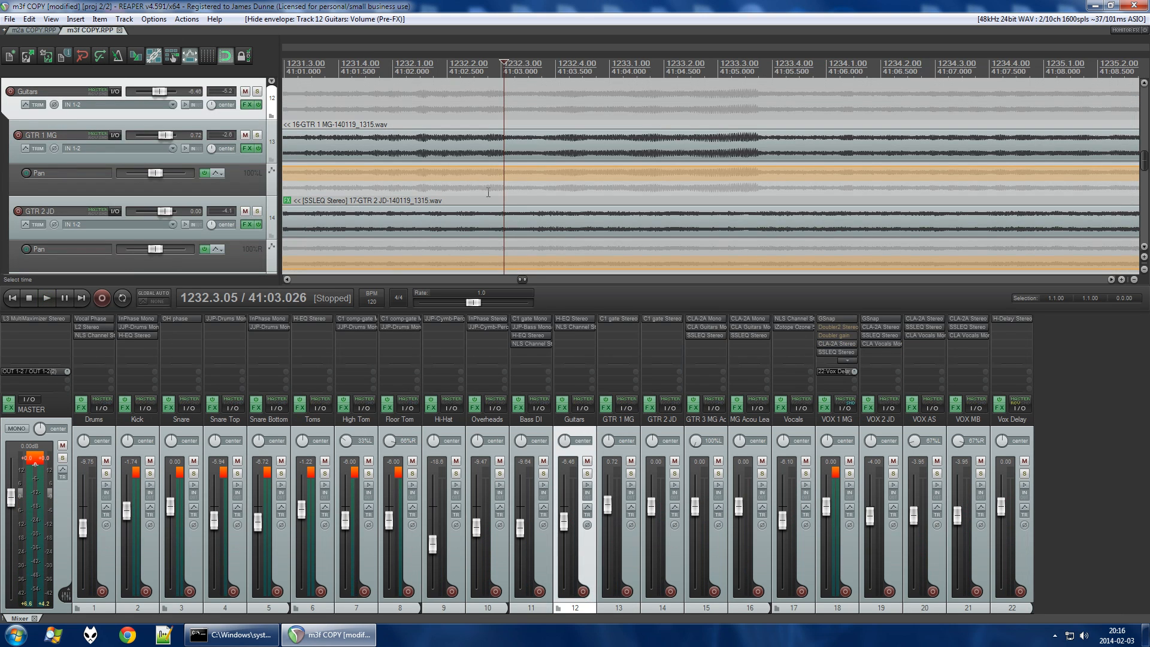
scroll(488, 193, down, 8)
key(space)
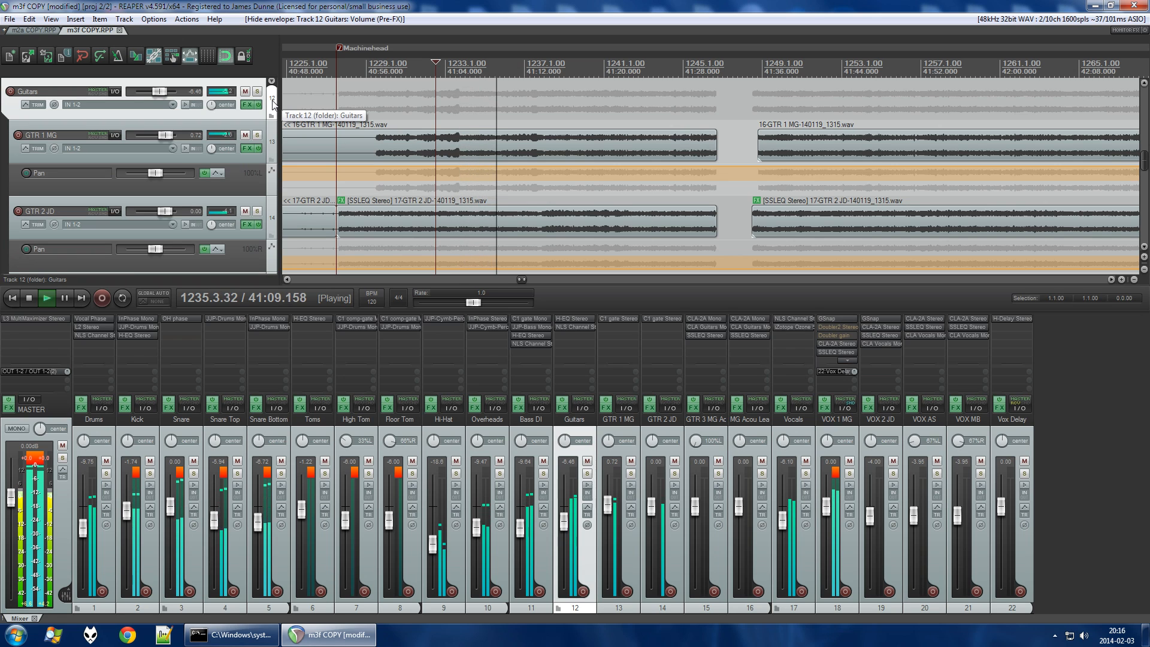
key(minus)
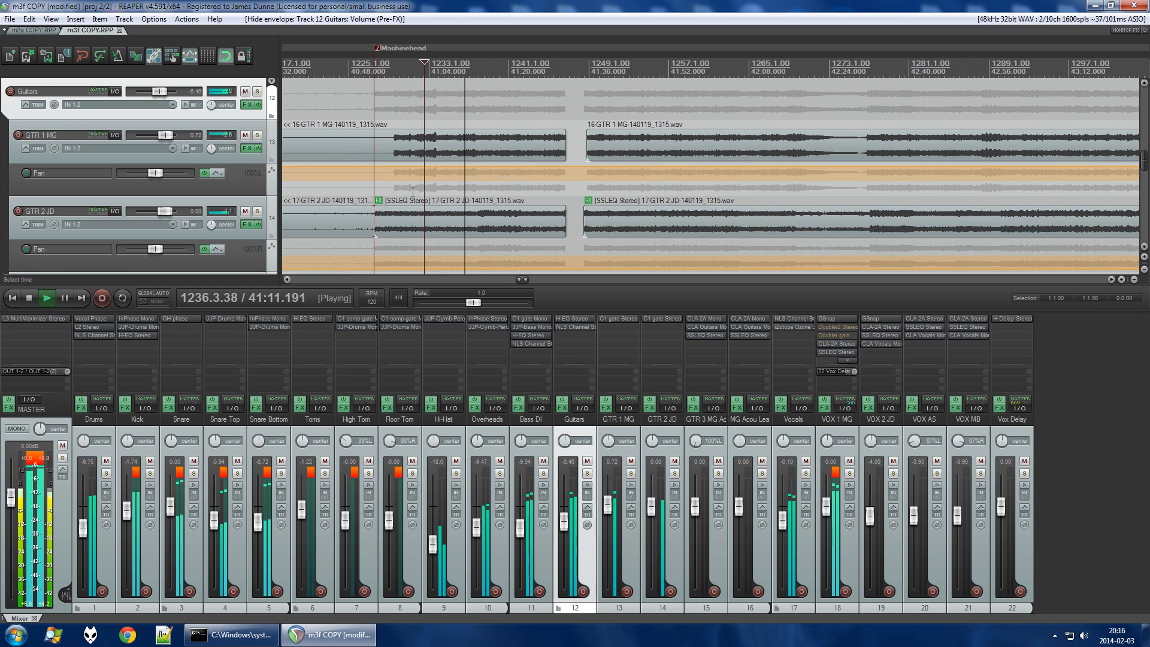
scroll(416, 191, down, 2)
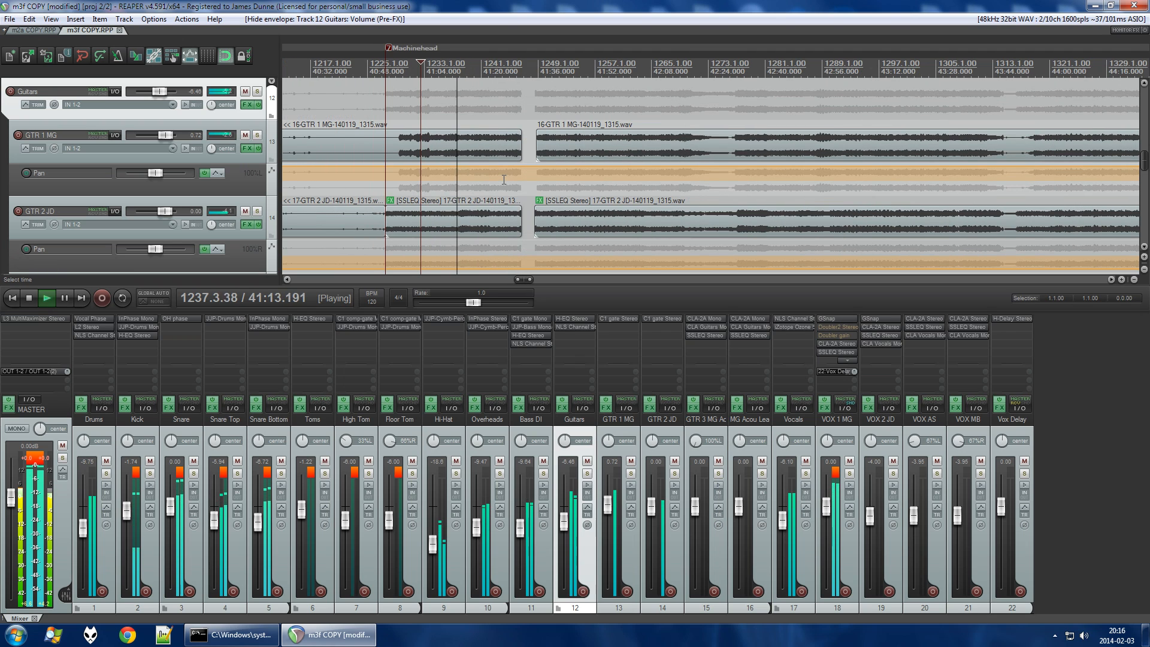
key(space)
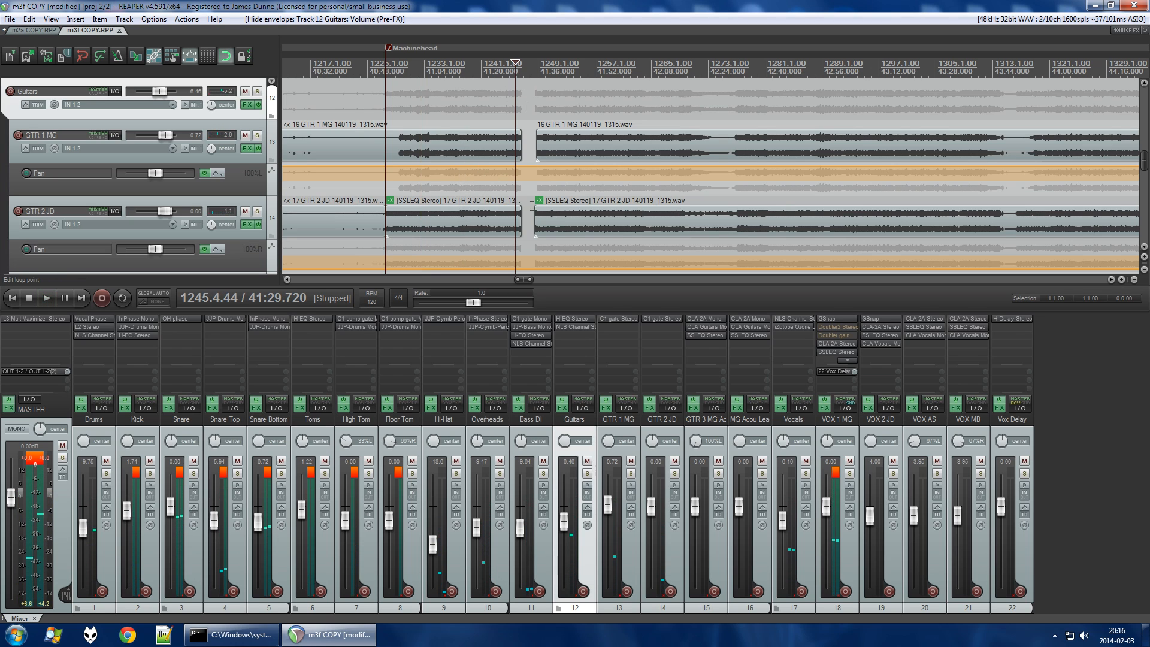
key(space)
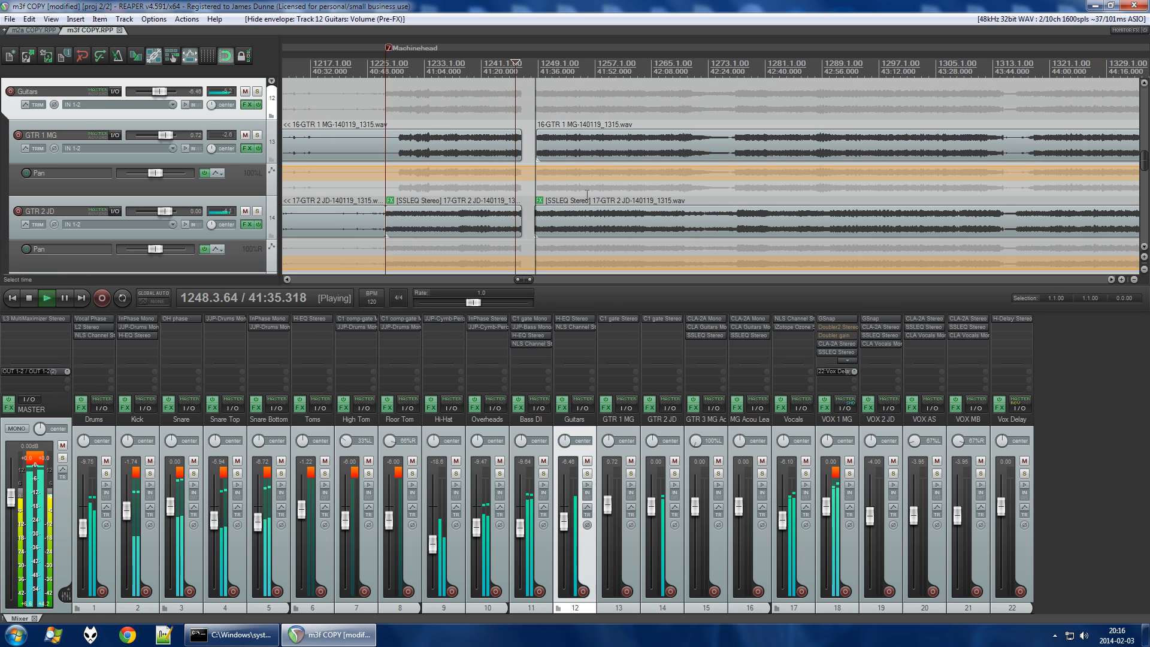
key(space)
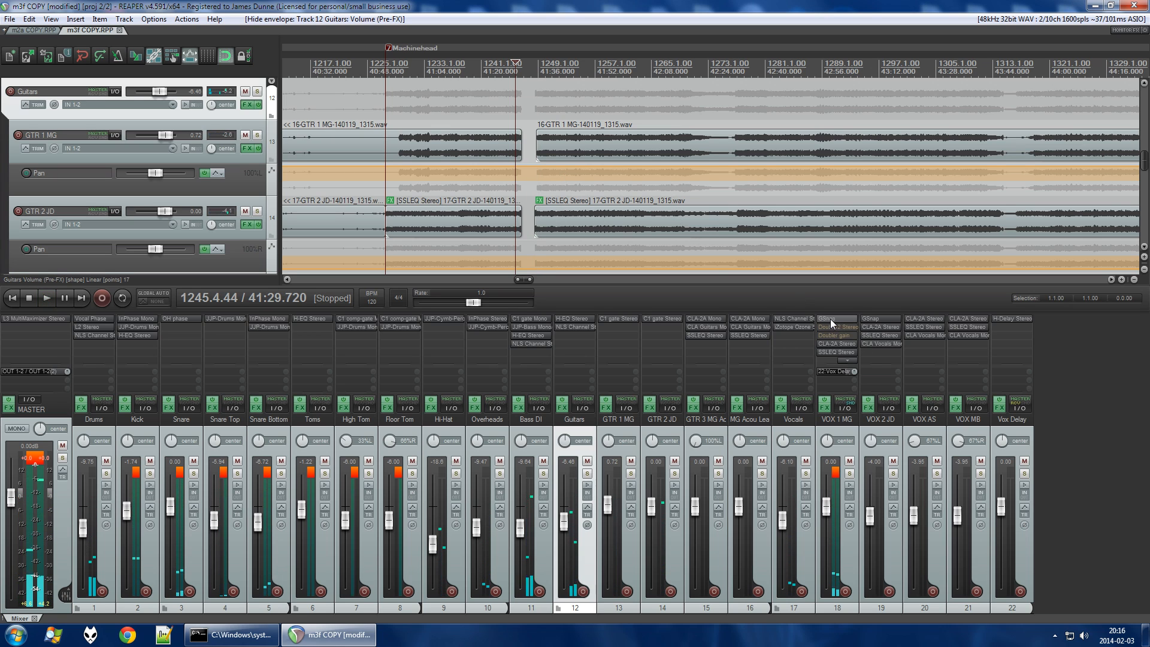
Open the GSnap effect on VOX 1 MG, keeping only its bridged interface open, placed clear of the vocal waveform.
double_click(830, 319)
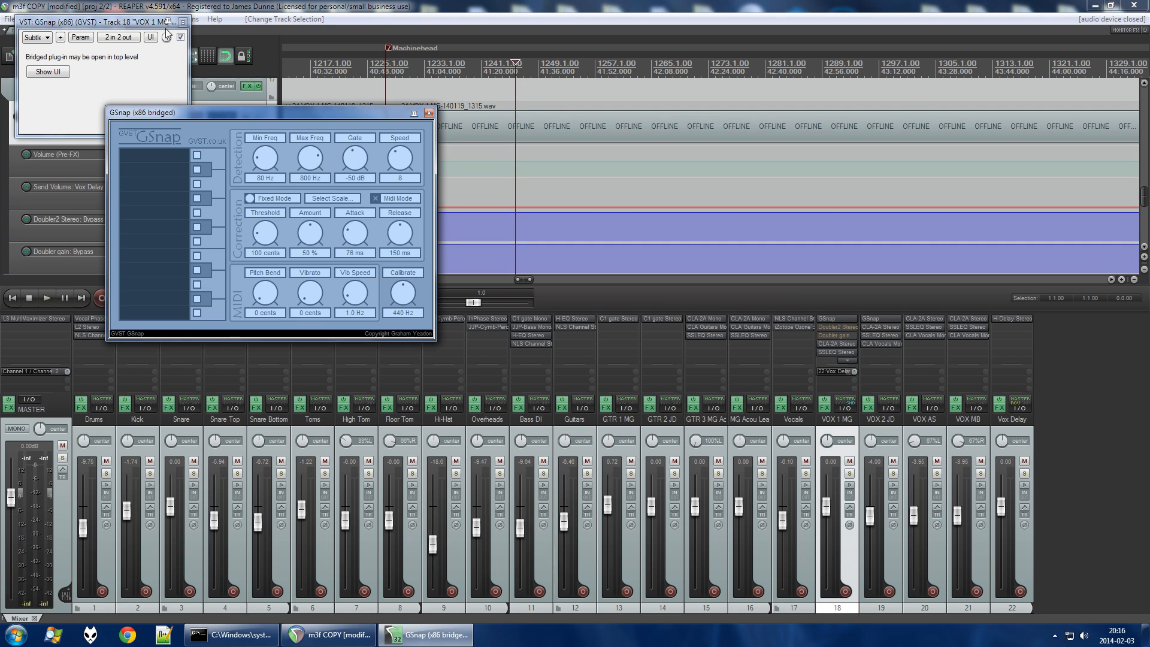
click(183, 22)
drag(247, 123, 440, 246)
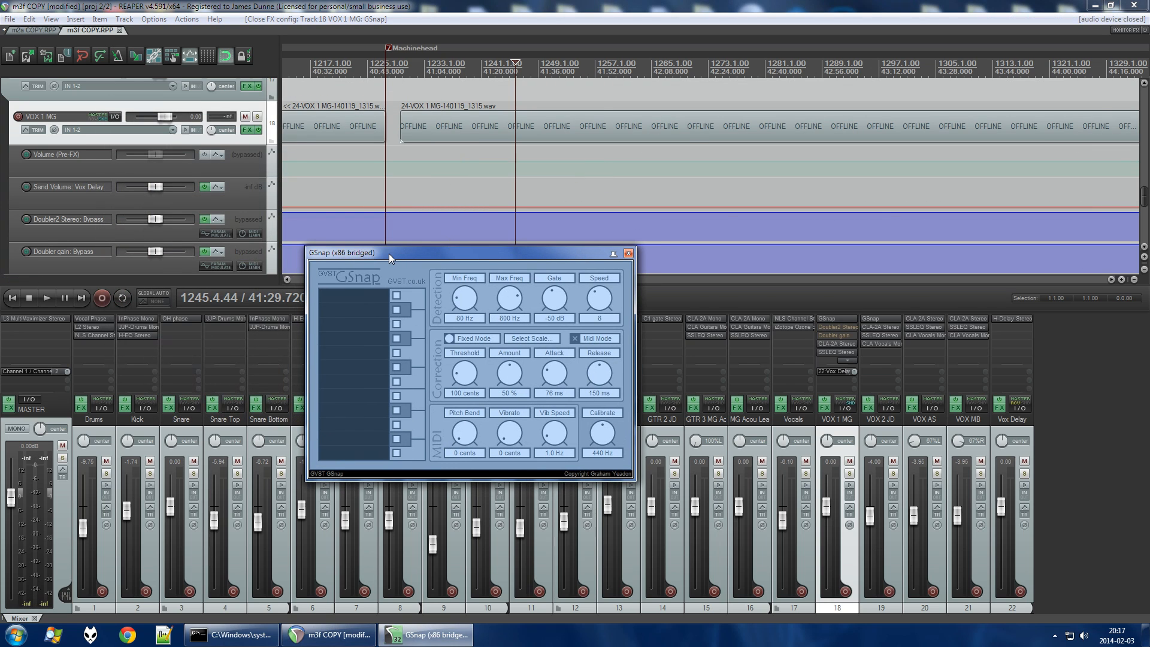
click(176, 9)
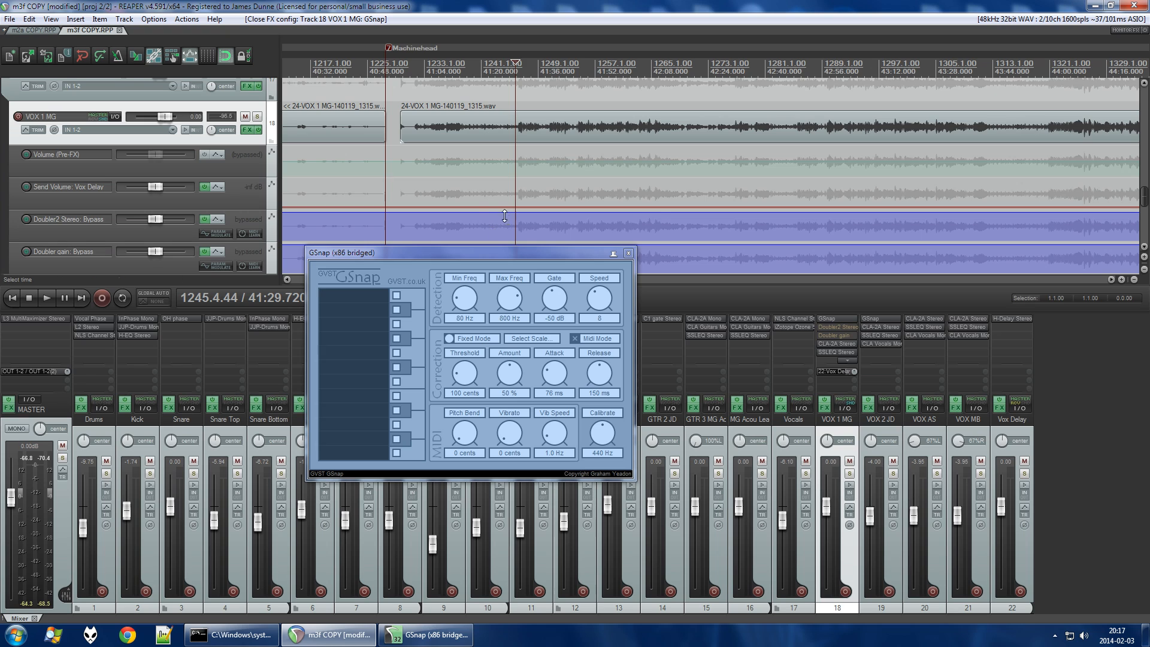
drag(472, 254, 498, 269)
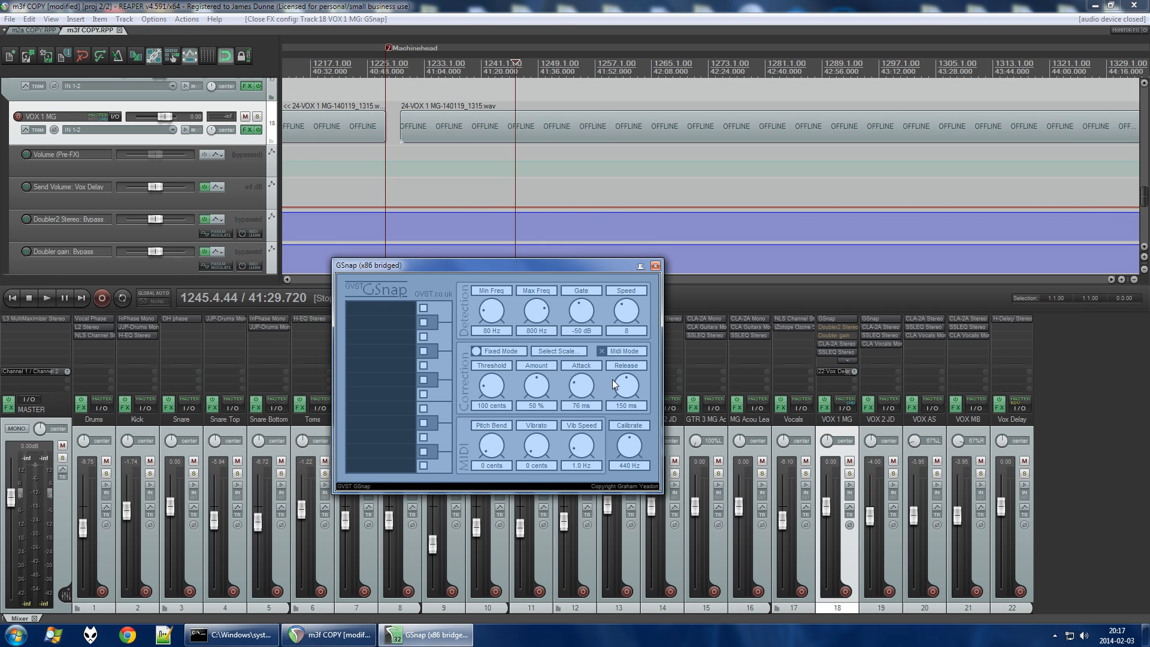
Solo VOX 1 MG, play it from about 41:30 with GSnap in view, and stop playback.
click(512, 64)
scroll(452, 69, up, 2)
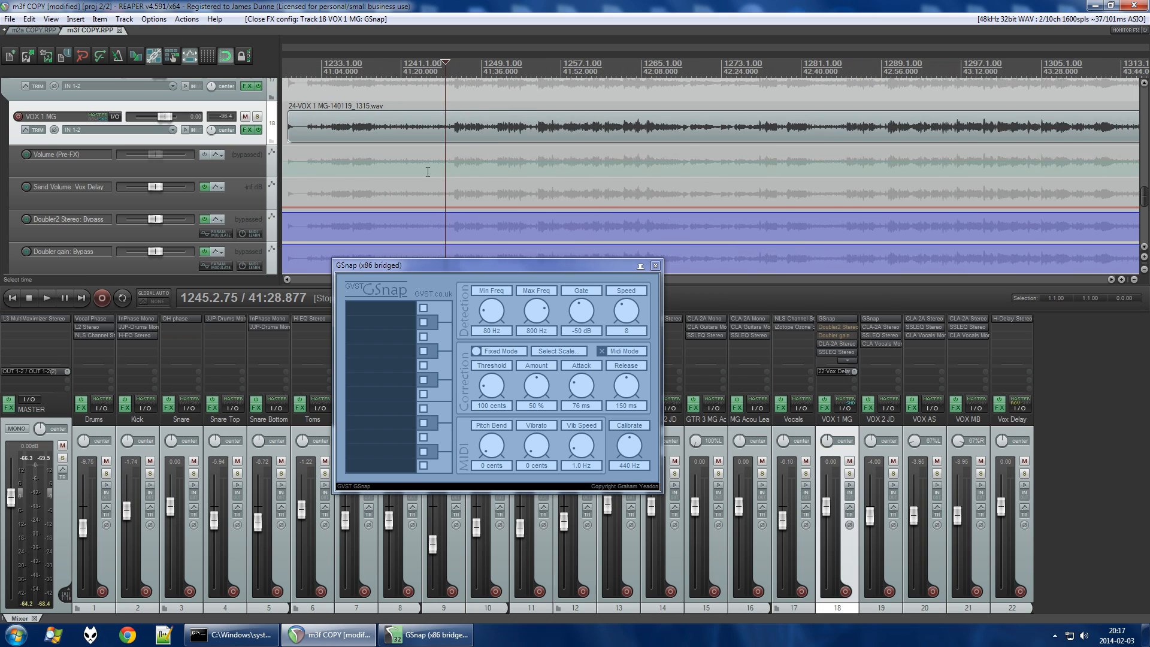
click(452, 69)
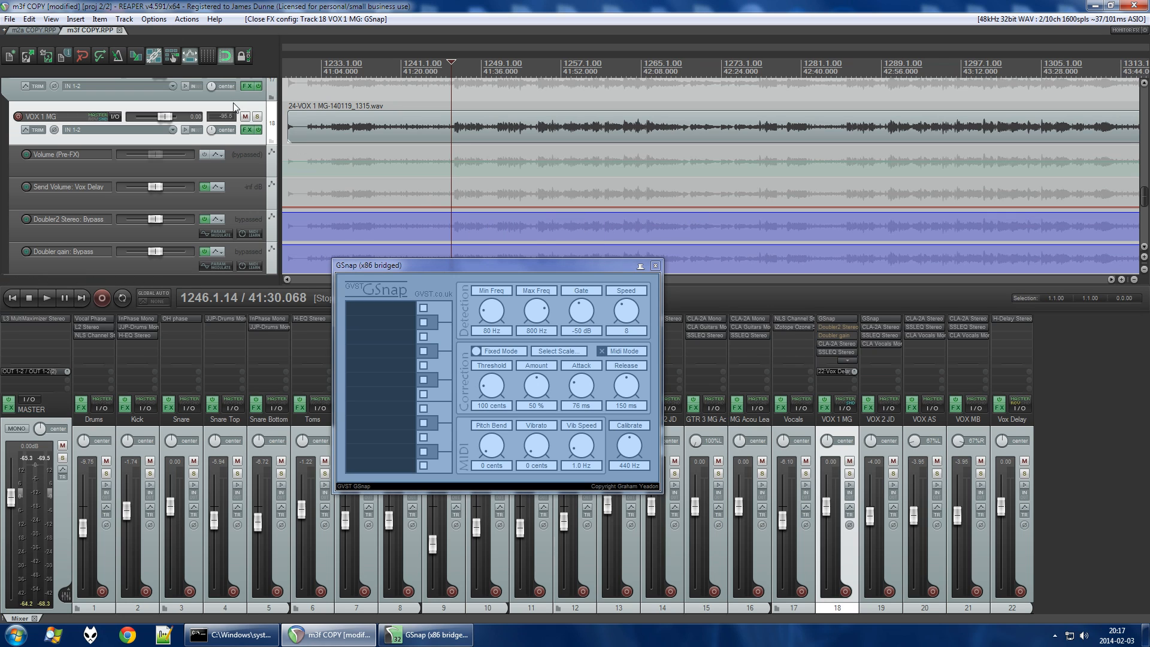
click(257, 116)
key(space)
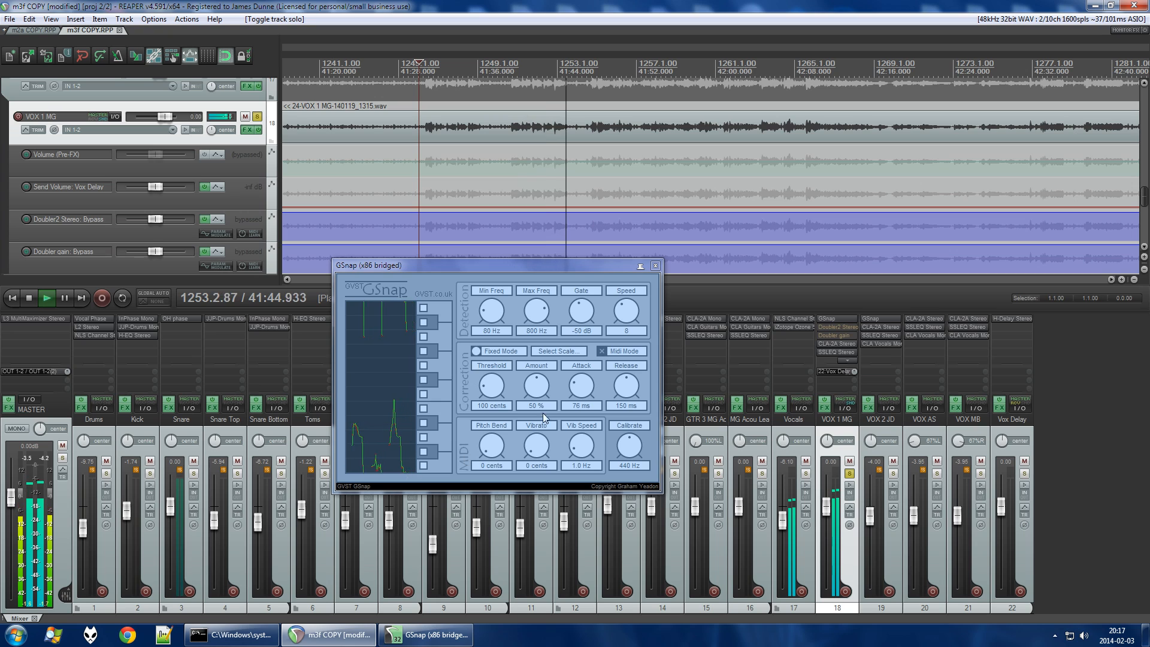
key(space)
Set GSnap's correction Amount to 100 % and play the soloed vocal from about 41:30 to hear it.
drag(534, 392, 549, 273)
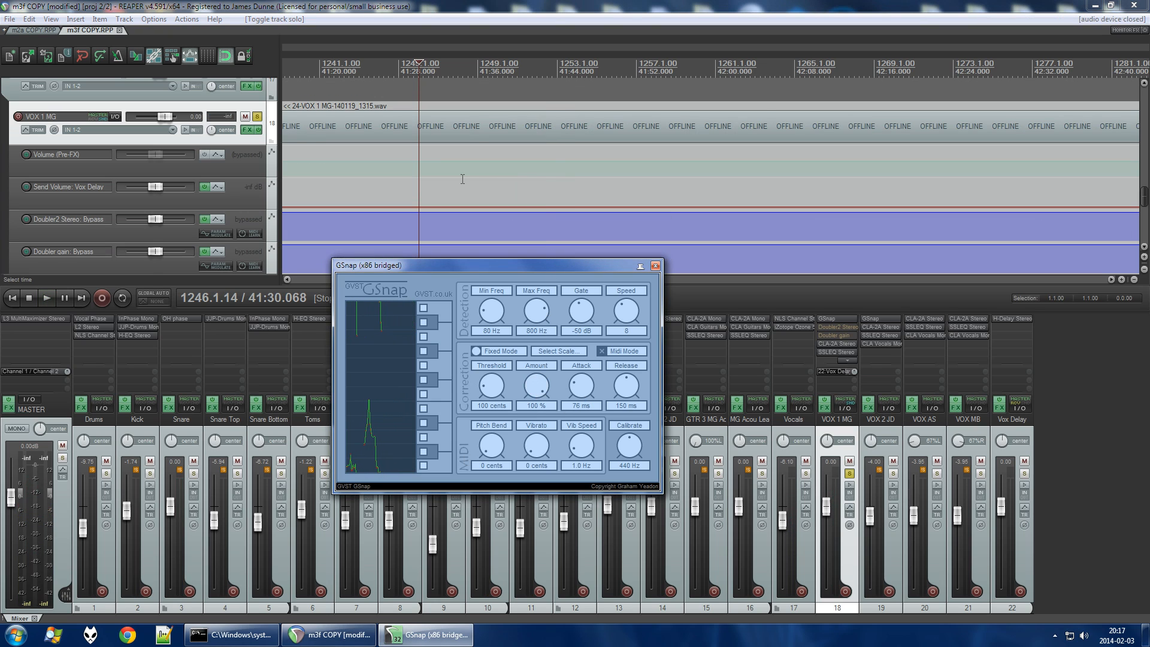
click(412, 134)
key(space)
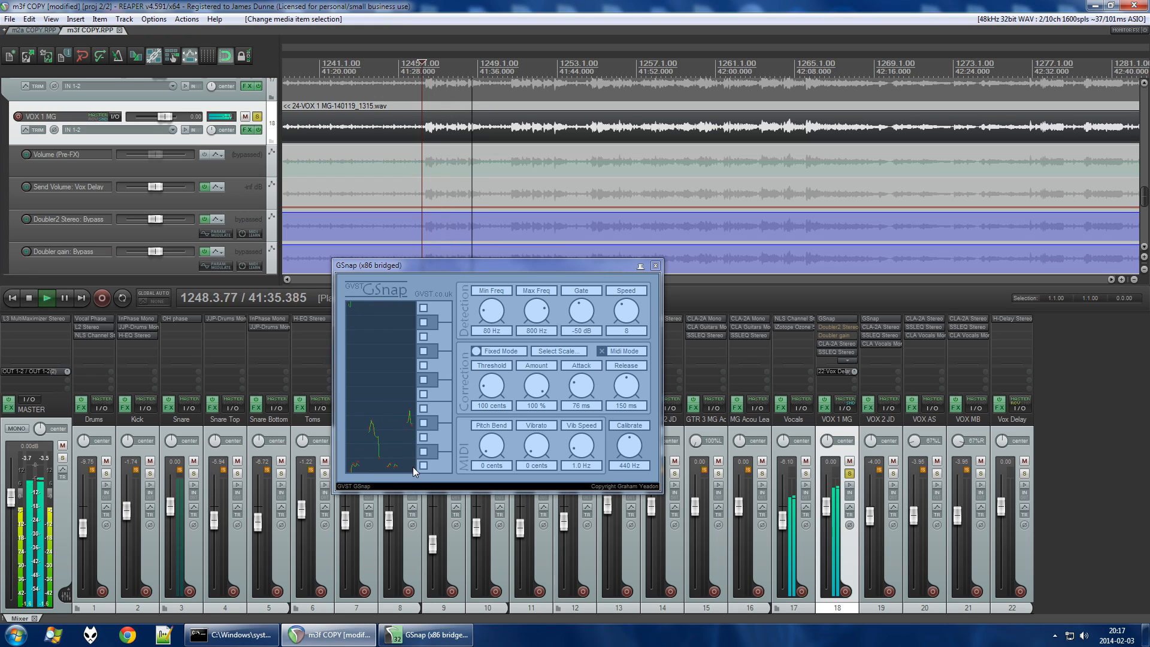
key(space)
Play the soloed vocal phrase from about 41:39 twice, examining GSnap's pitch graph, and stop playback.
scroll(510, 74, up, 1)
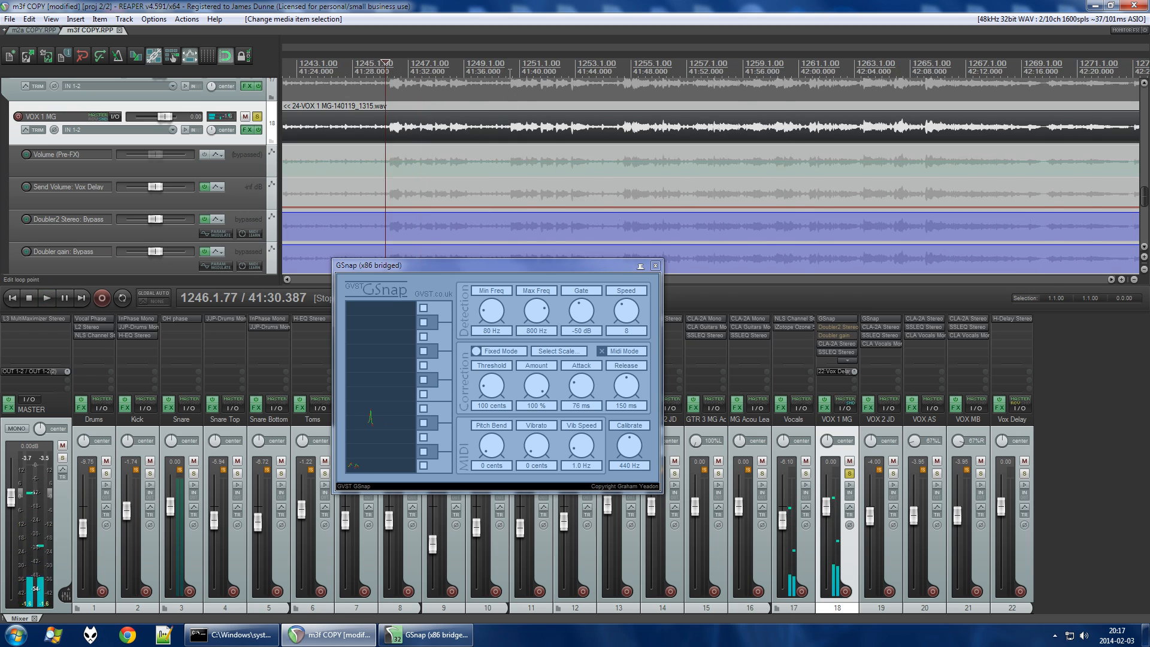
click(510, 73)
key(space)
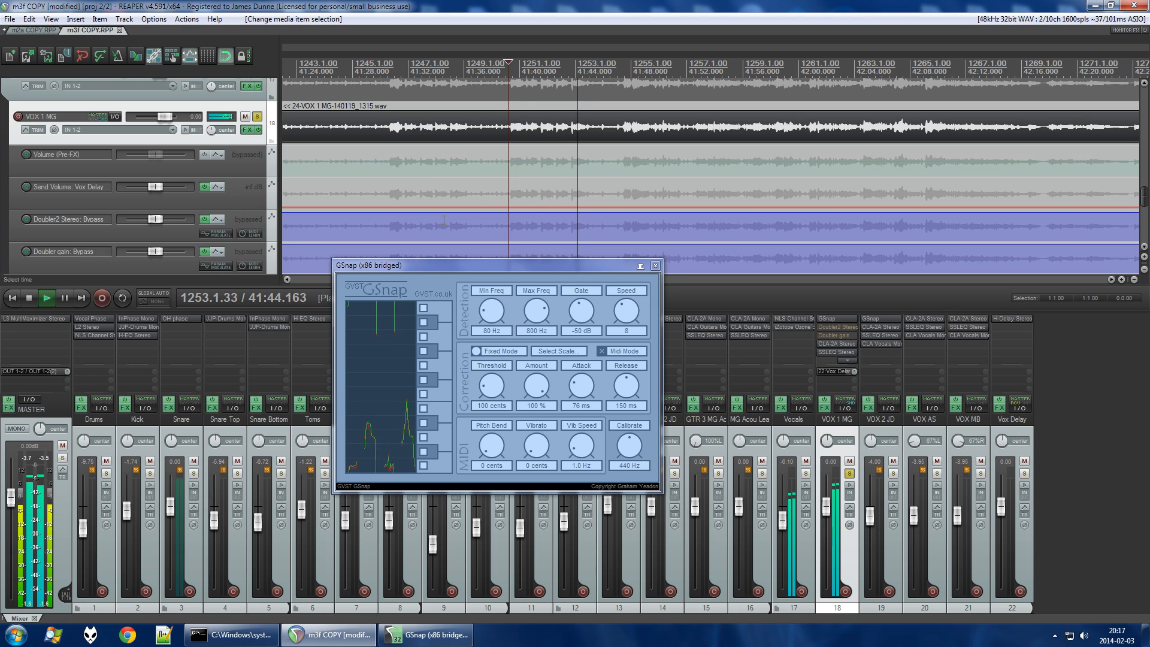
key(space)
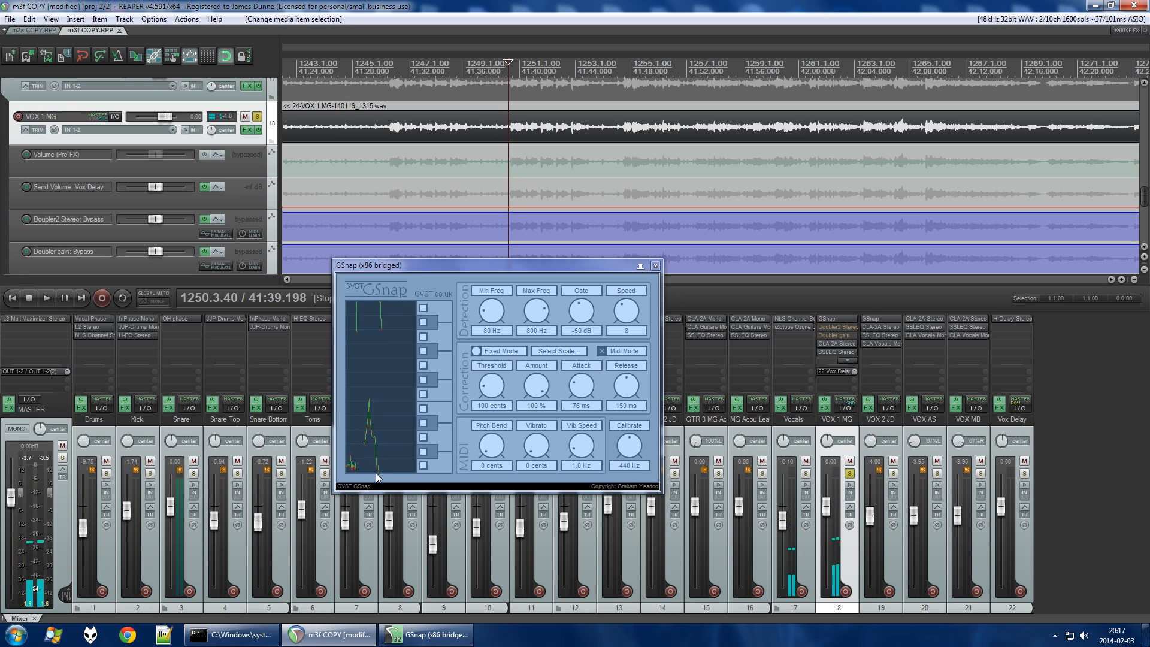
key(space)
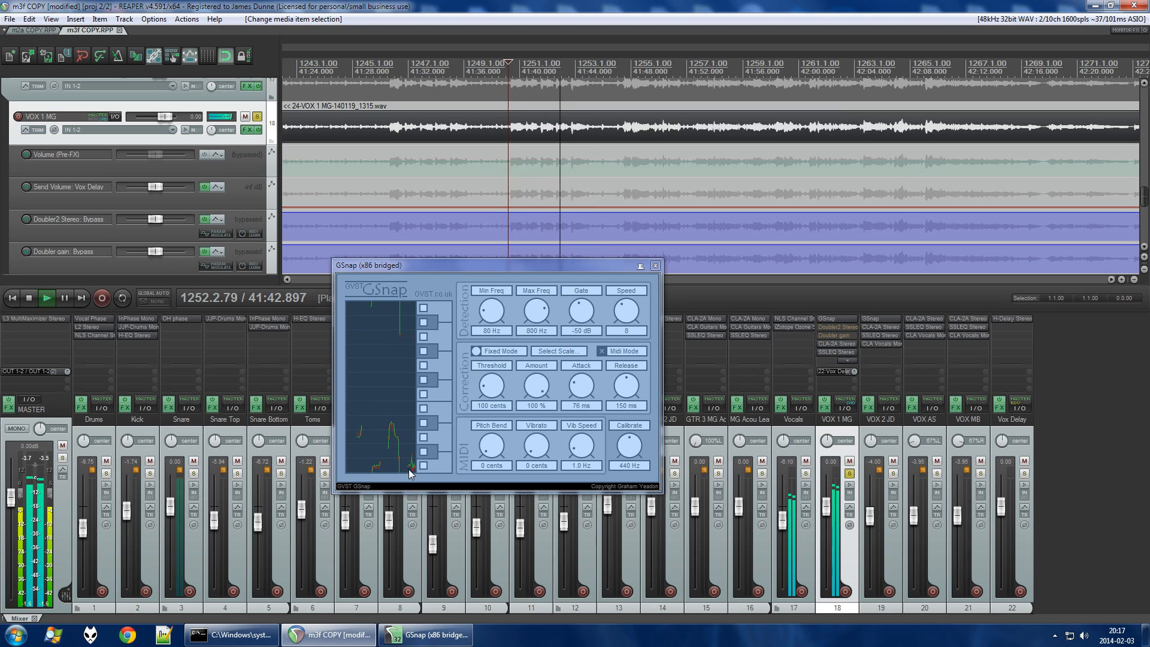
key(space)
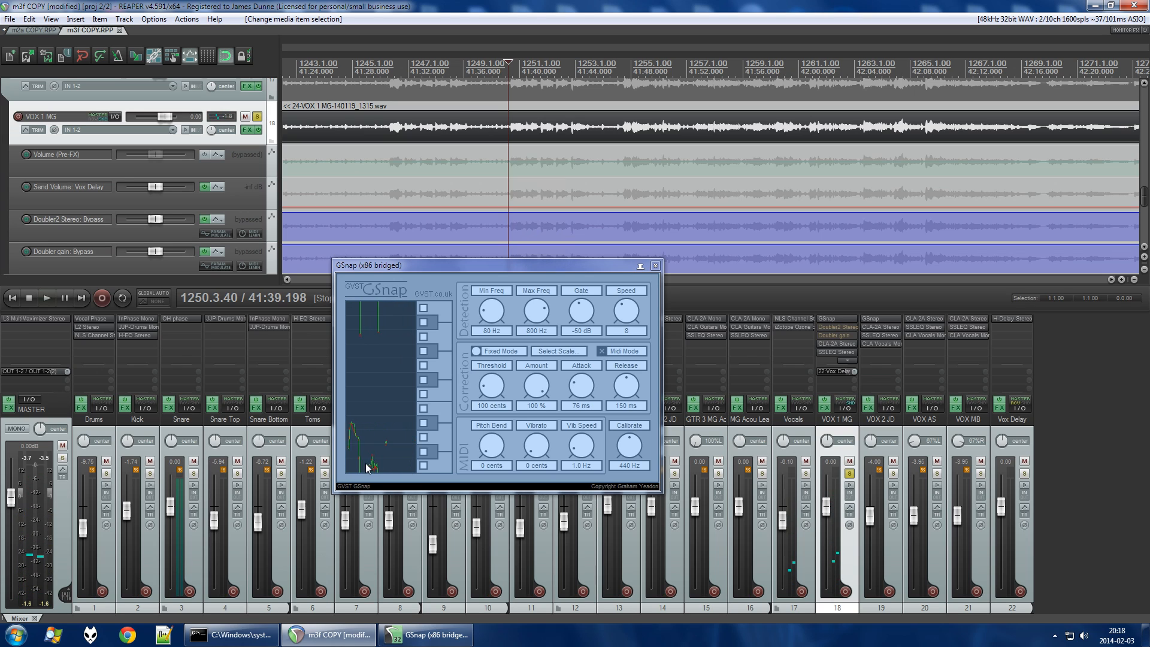
Set GSnap's key and scale to C Minor, with the threshold set to fill gaps.
click(422, 451)
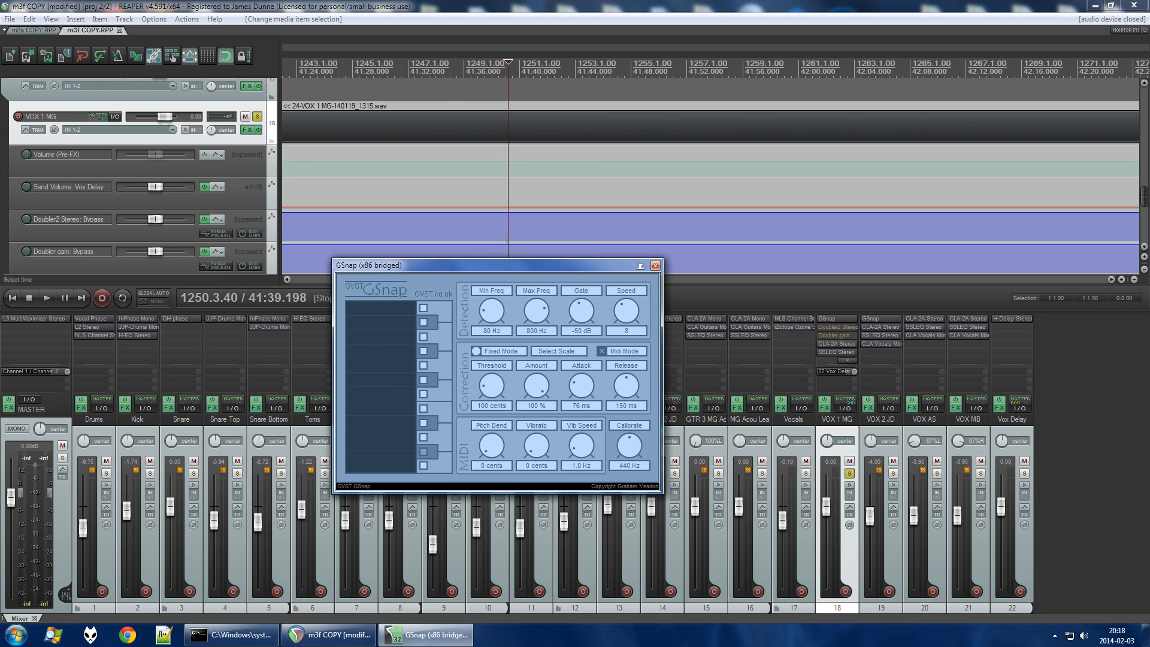
click(510, 8)
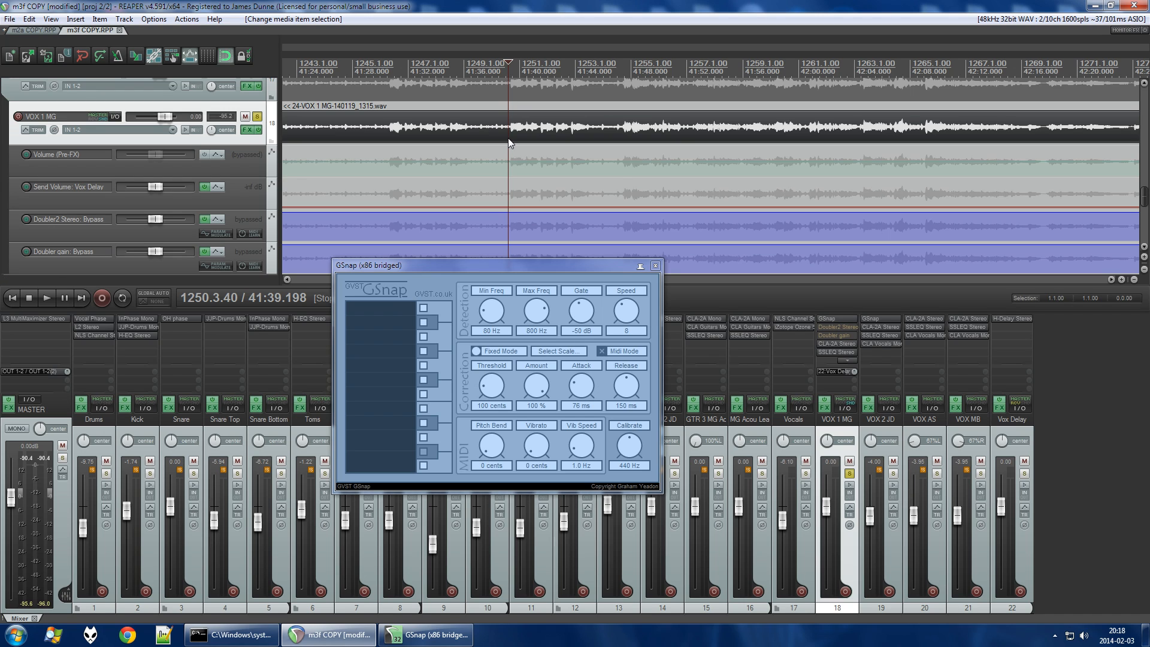
click(570, 354)
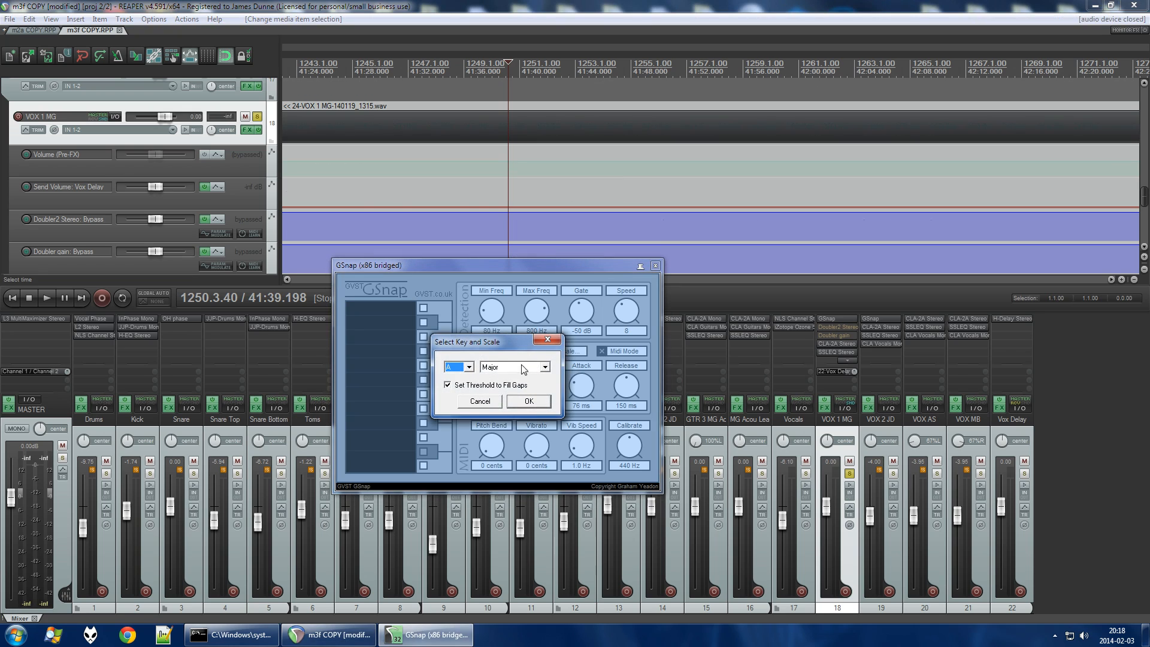
click(515, 366)
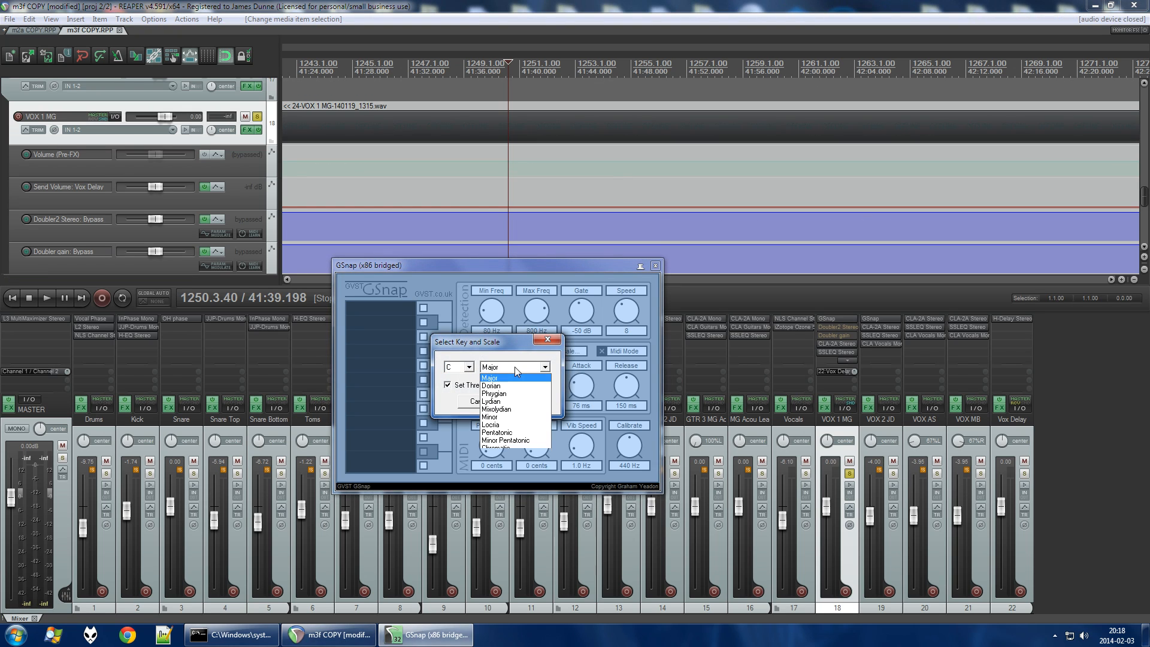
click(500, 416)
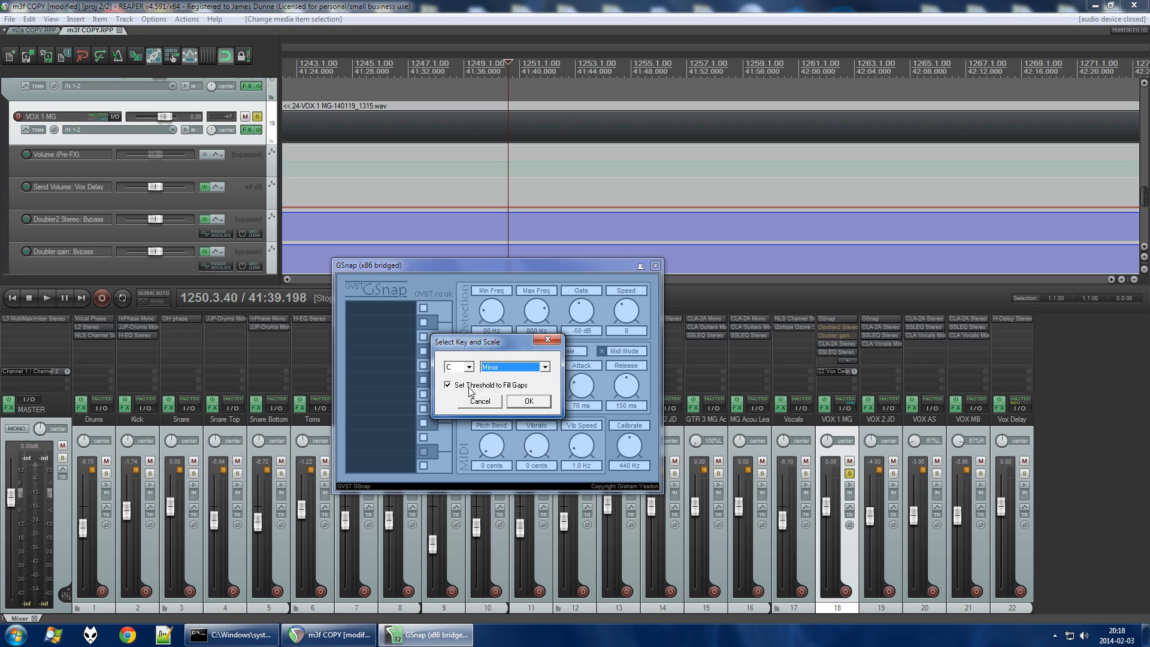
click(528, 401)
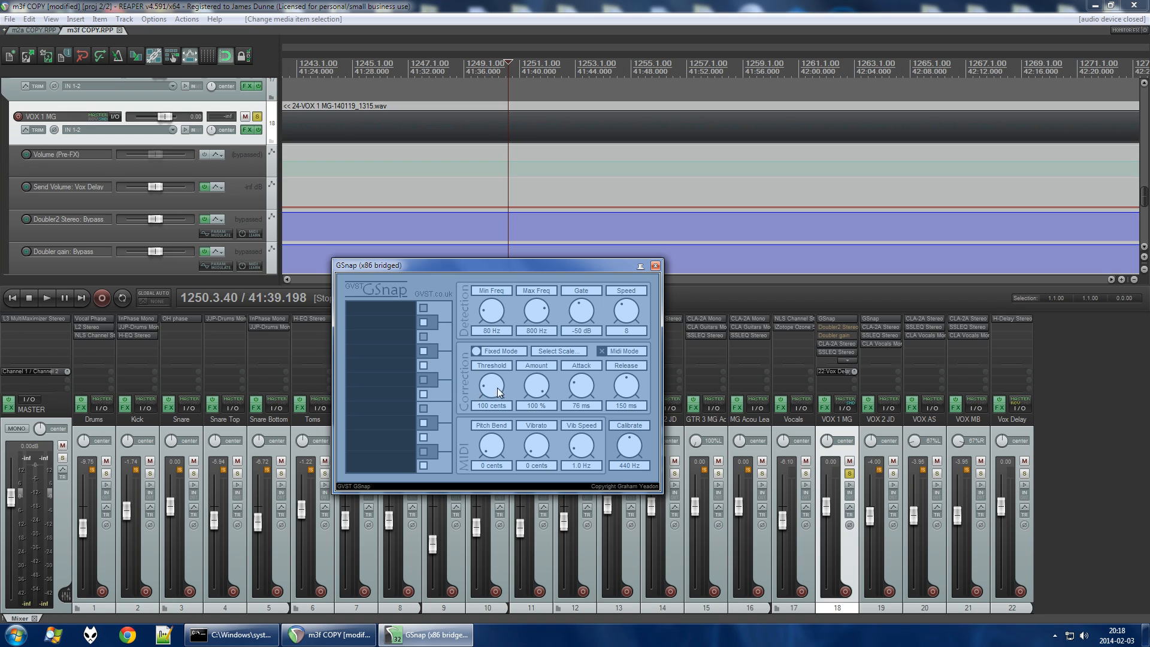
drag(489, 387, 486, 384)
Play the soloed vocal from about 41:39 to hear the selected scale, and stop playback.
click(505, 30)
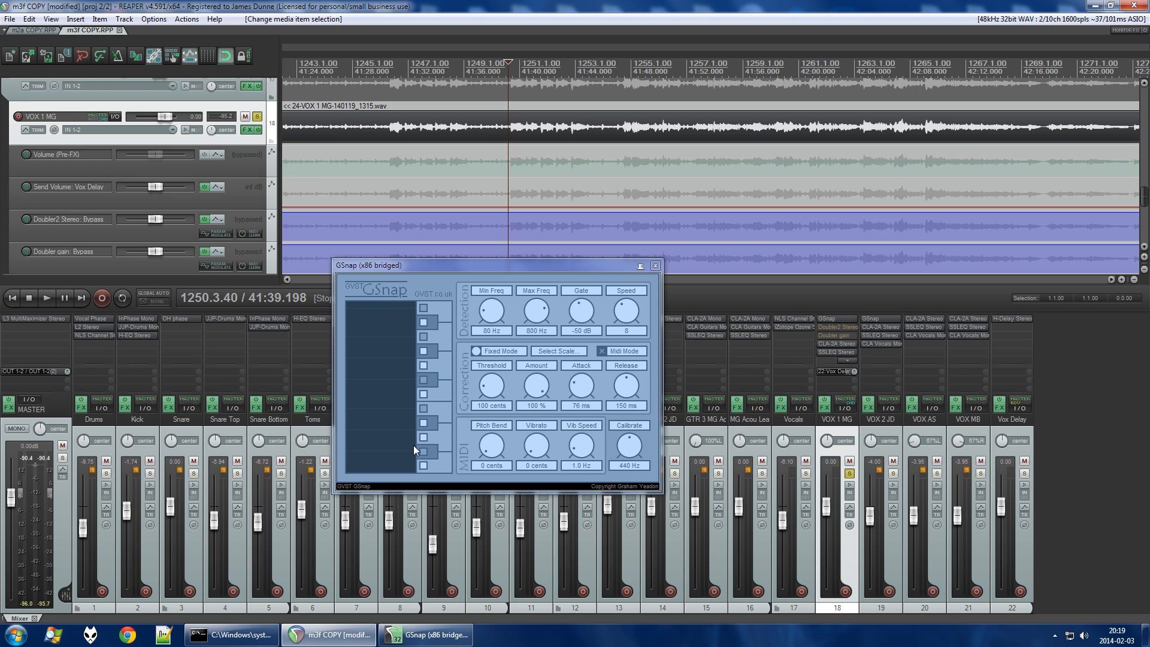
key(space)
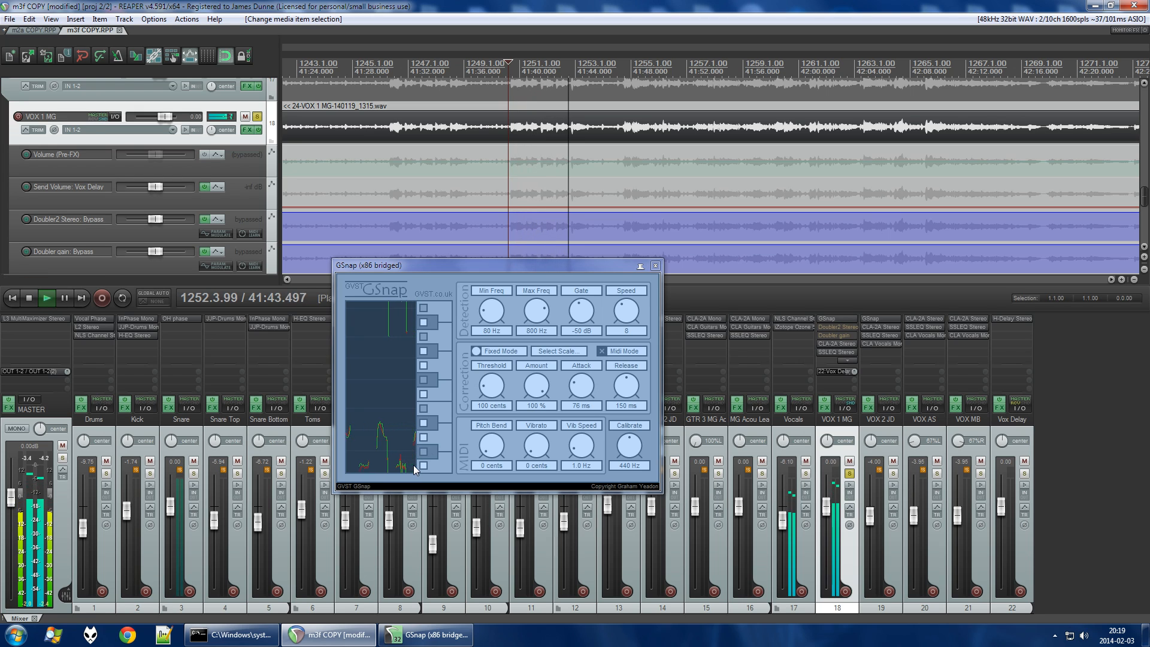
key(space)
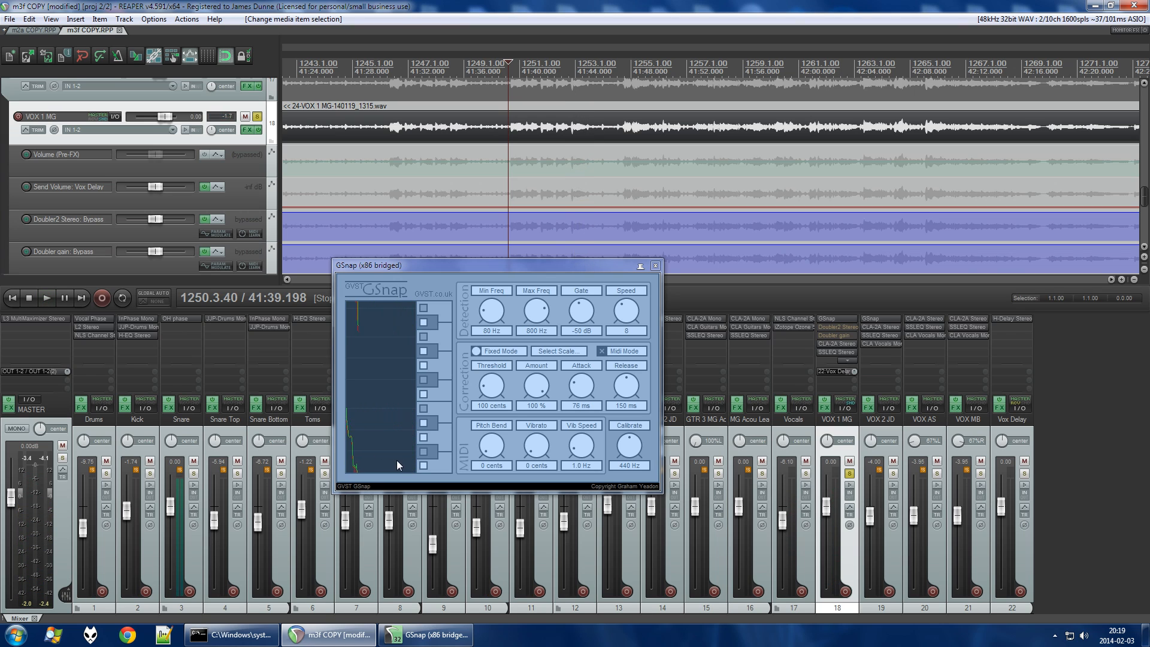
Reopen GSnap on VOX 1 MG, accept its key and scale settings, and close both plug-in windows.
click(655, 265)
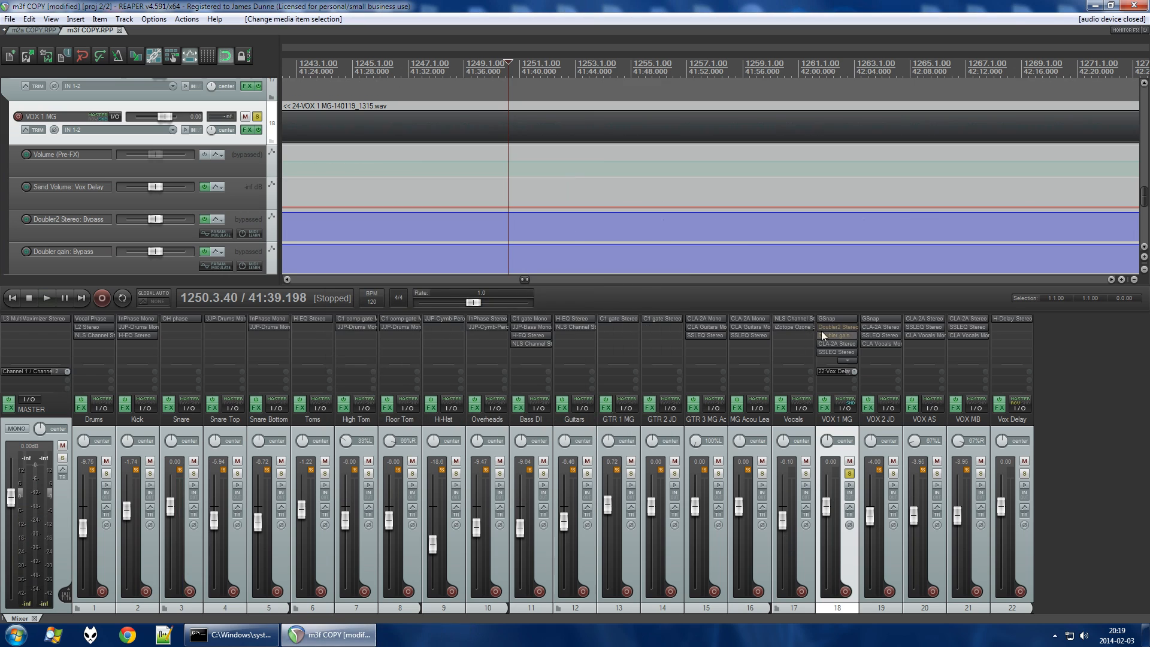
click(837, 319)
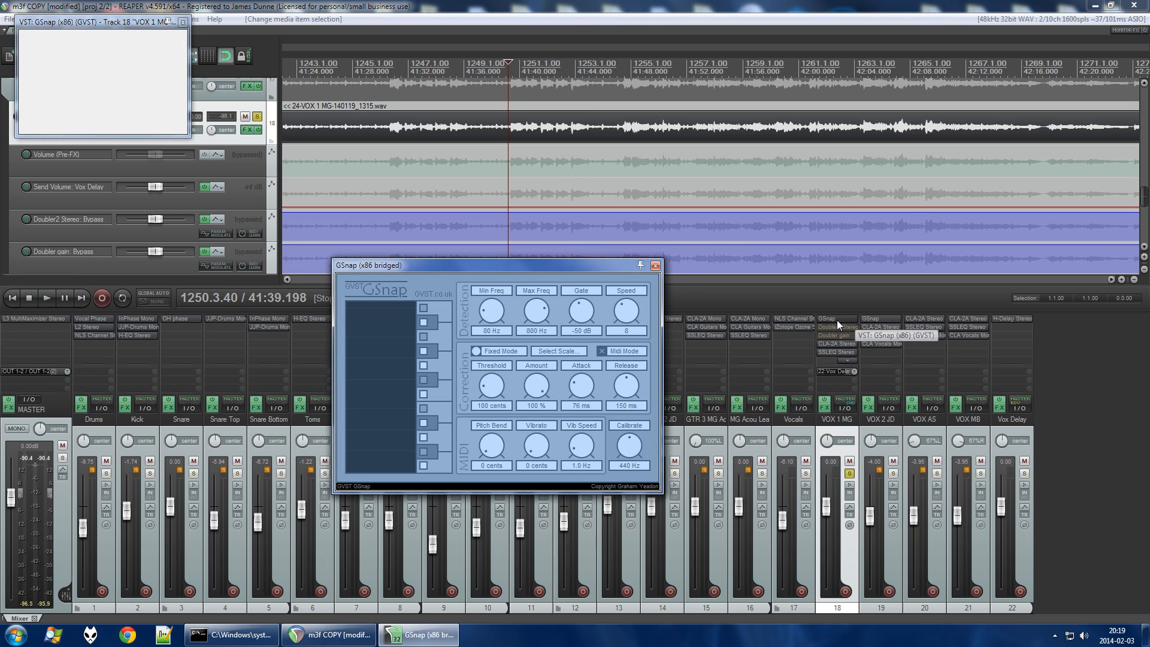
click(540, 351)
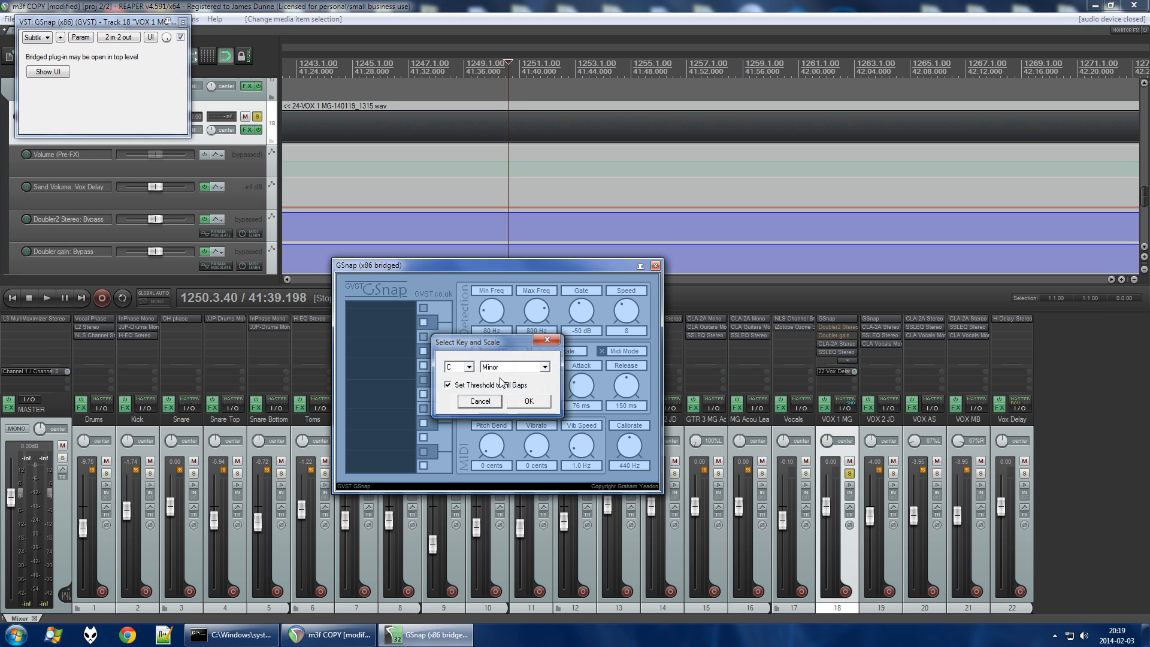
click(529, 401)
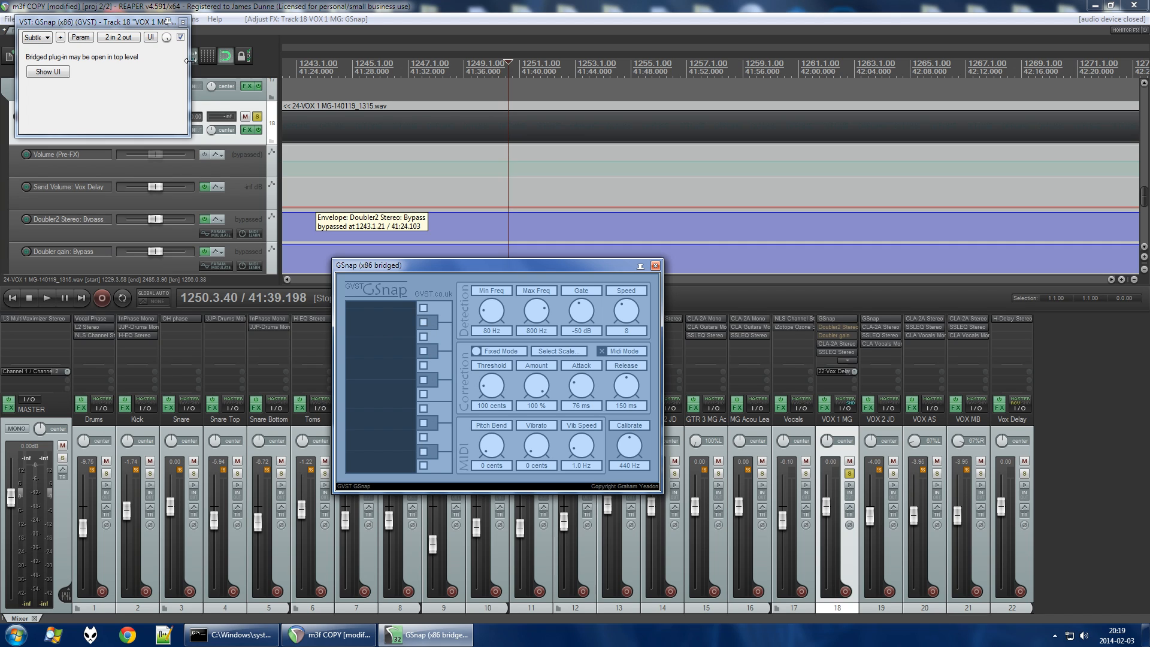
click(182, 22)
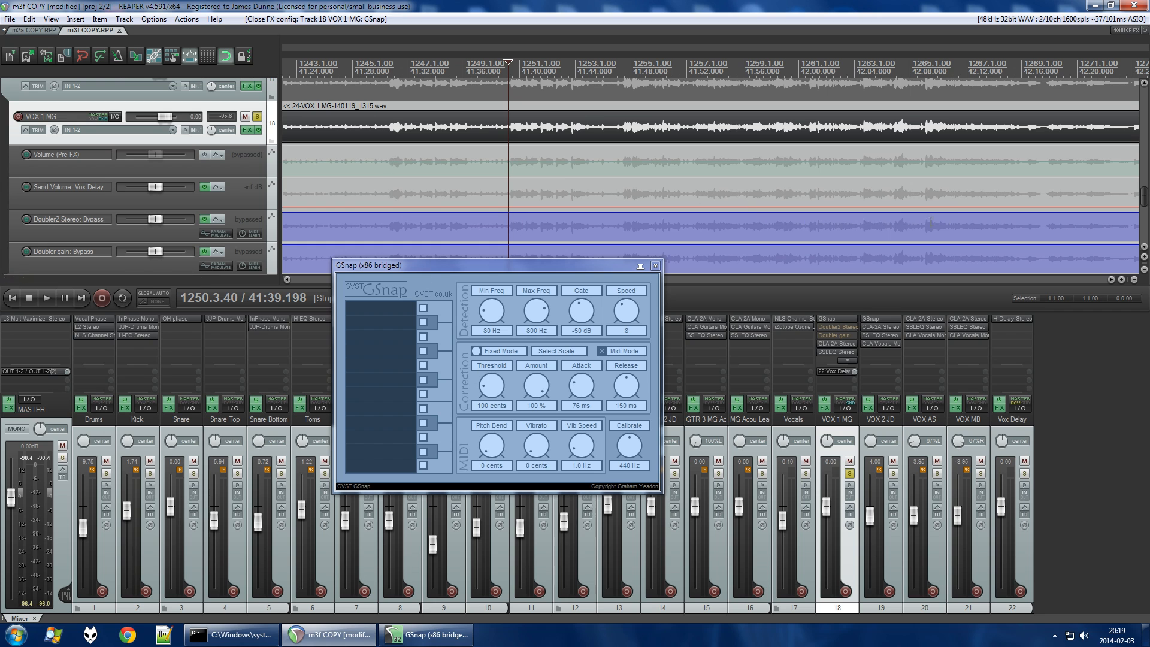
click(654, 265)
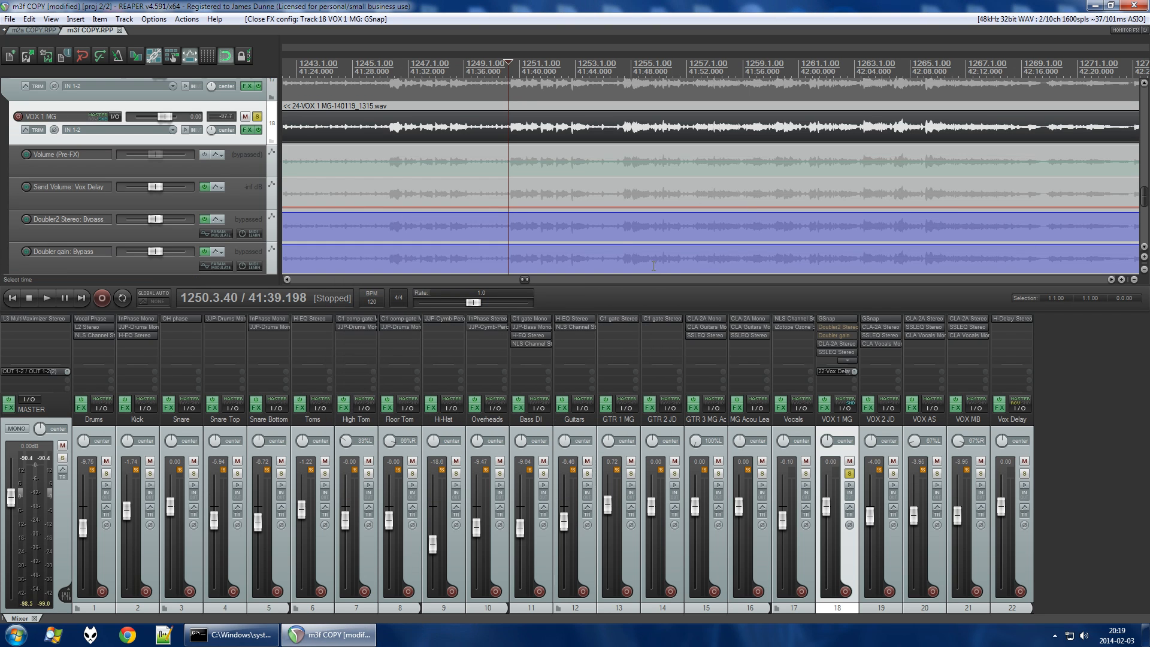
Unsolo the VOX 1 MG track and show the timeline from My Hero to BAD Sandman.
scroll(520, 212, down, 8)
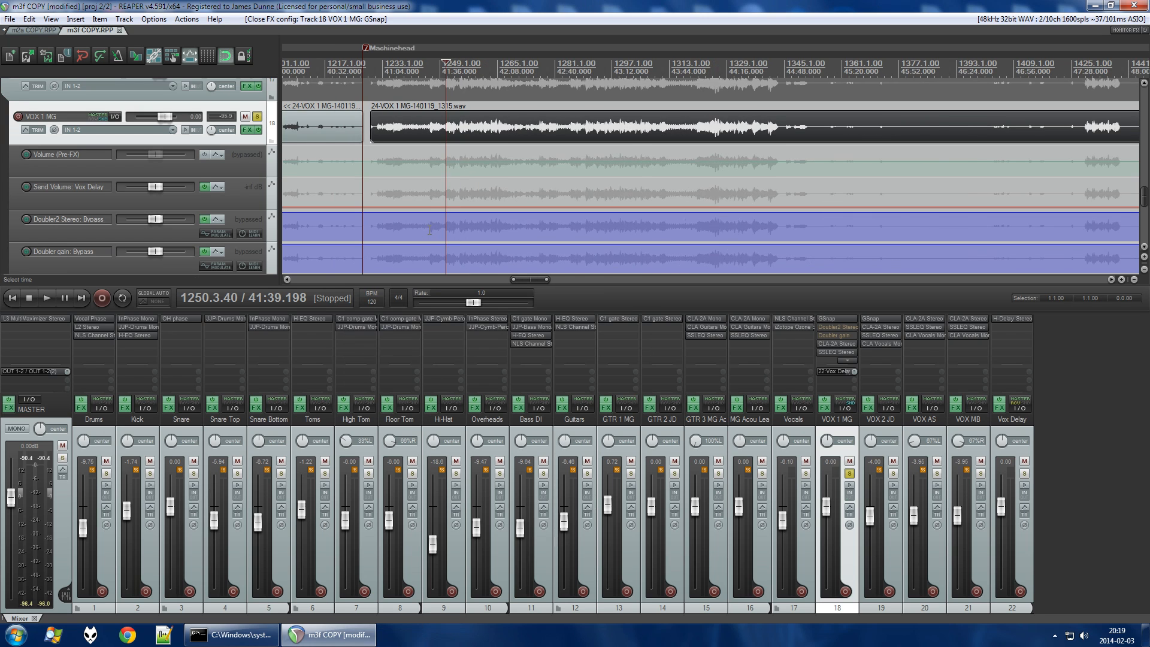
scroll(430, 231, up, 4)
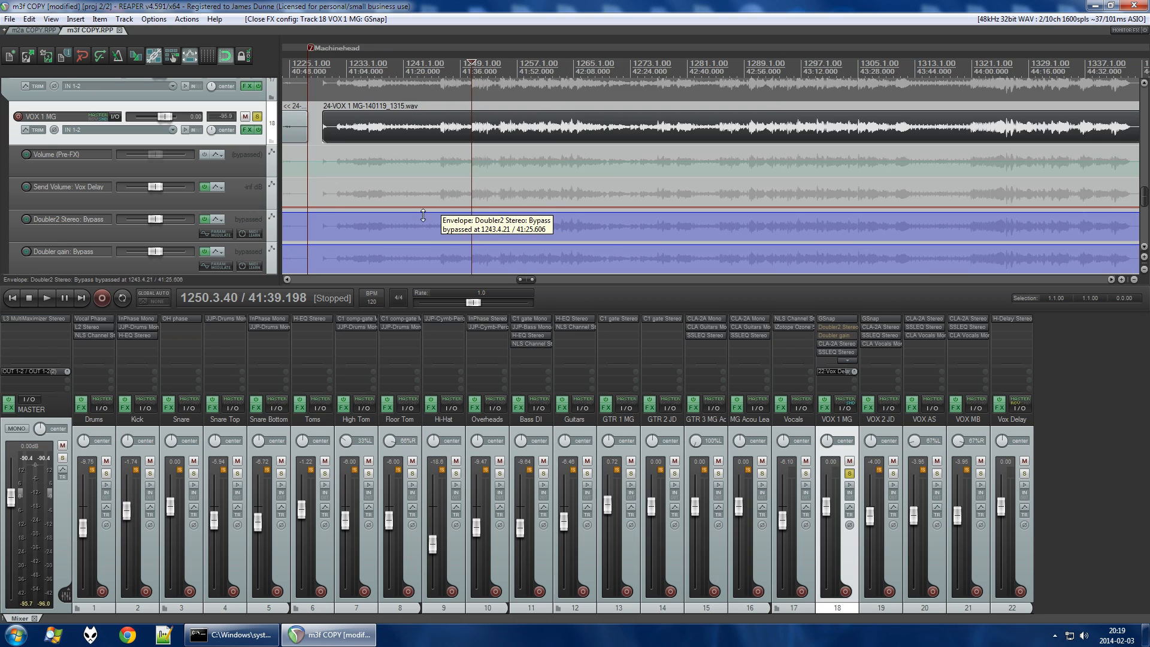
scroll(423, 216, down, 5)
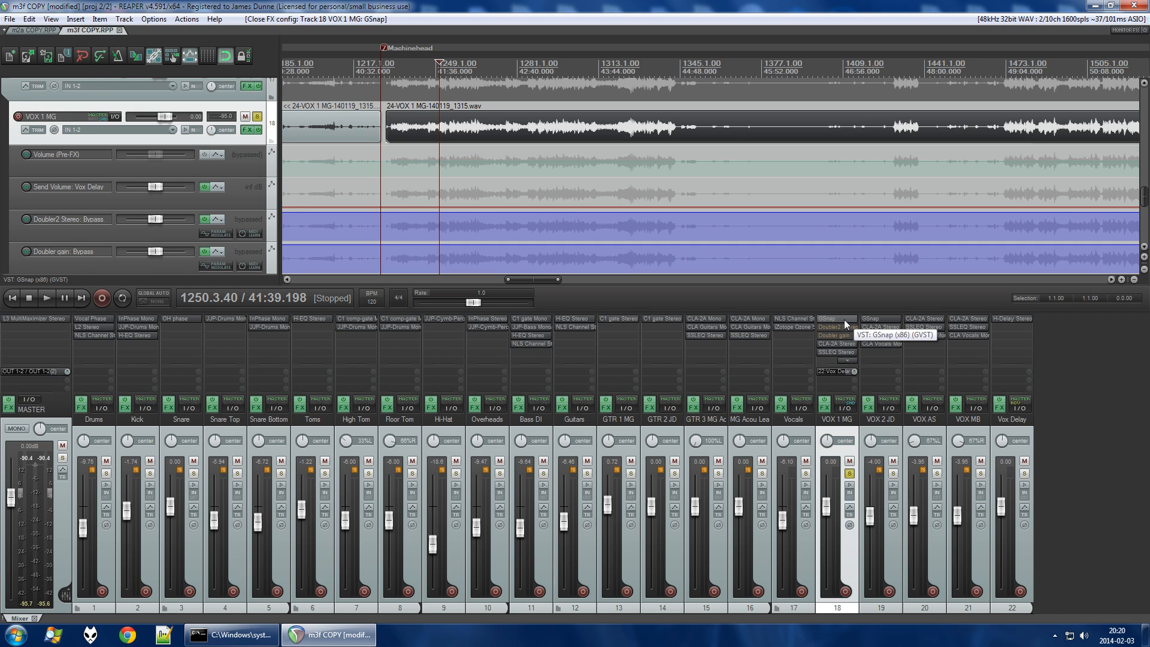
click(849, 474)
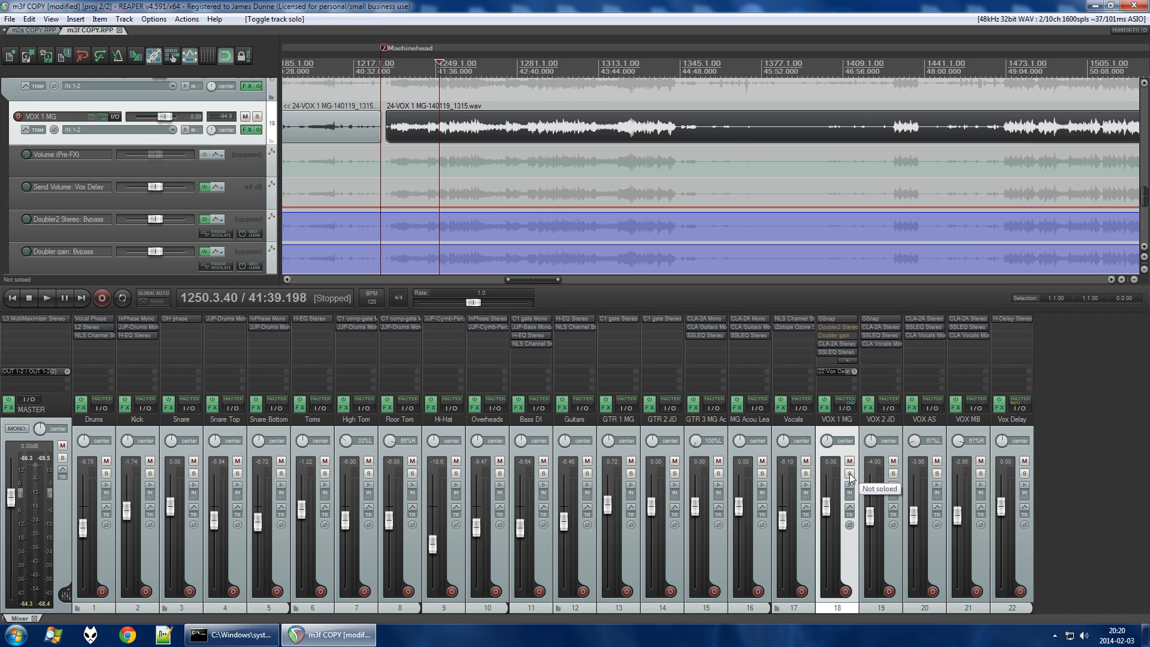
scroll(559, 167, down, 2)
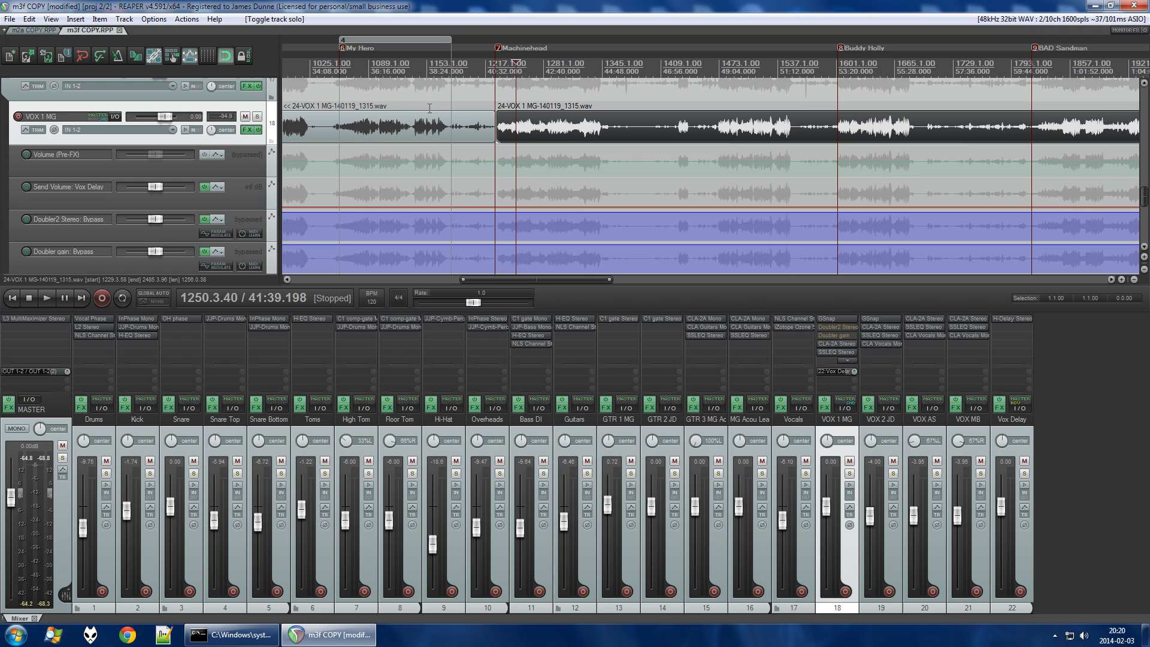
Open the NLS Channel Stereo effect on the Drums folder track and reposition its window.
click(95, 335)
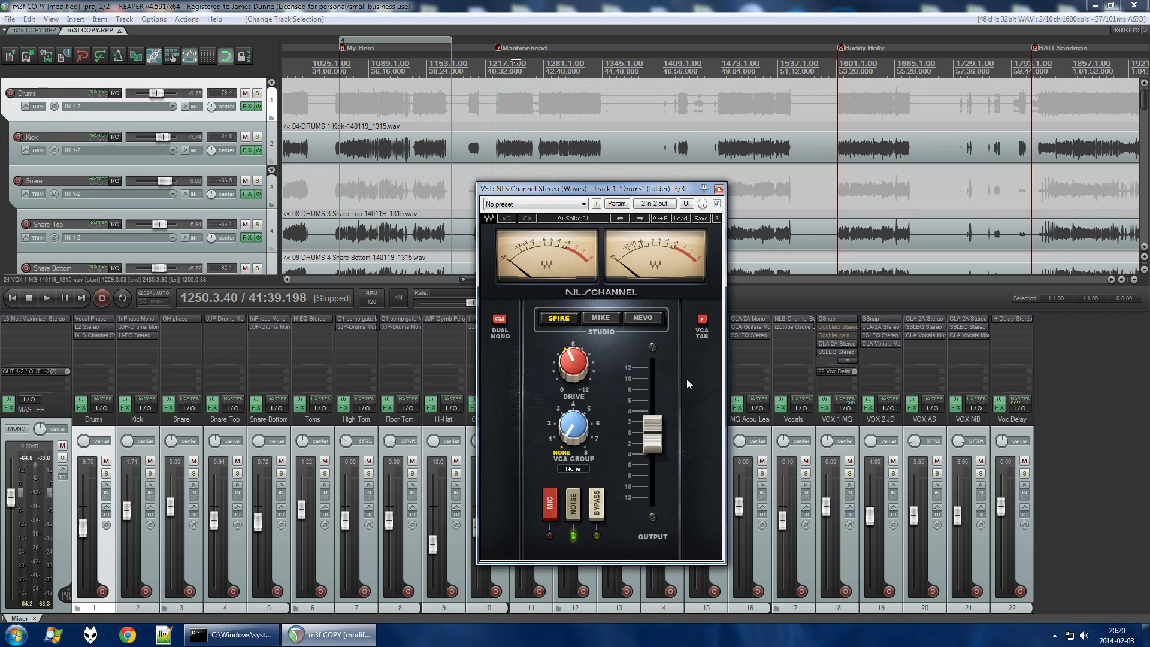
drag(594, 199, 550, 183)
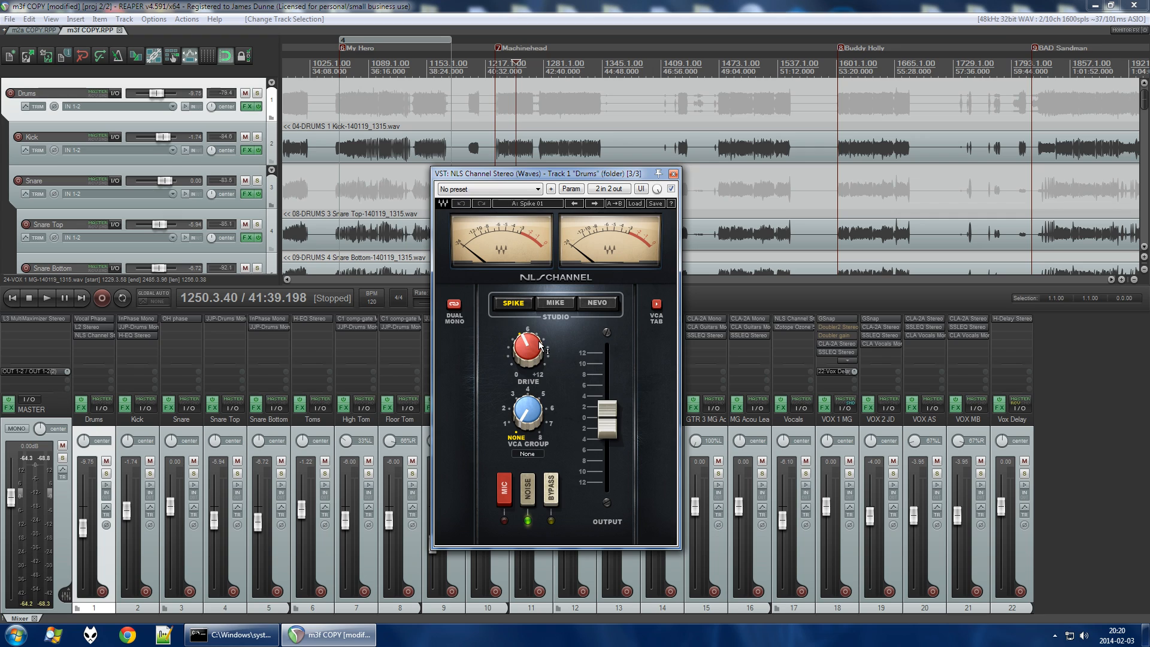
mouse_move(541, 347)
Compare the Mike, Nevo and Spike studio models in the Drums track's NLS Channel, leaving Spike selected.
click(555, 303)
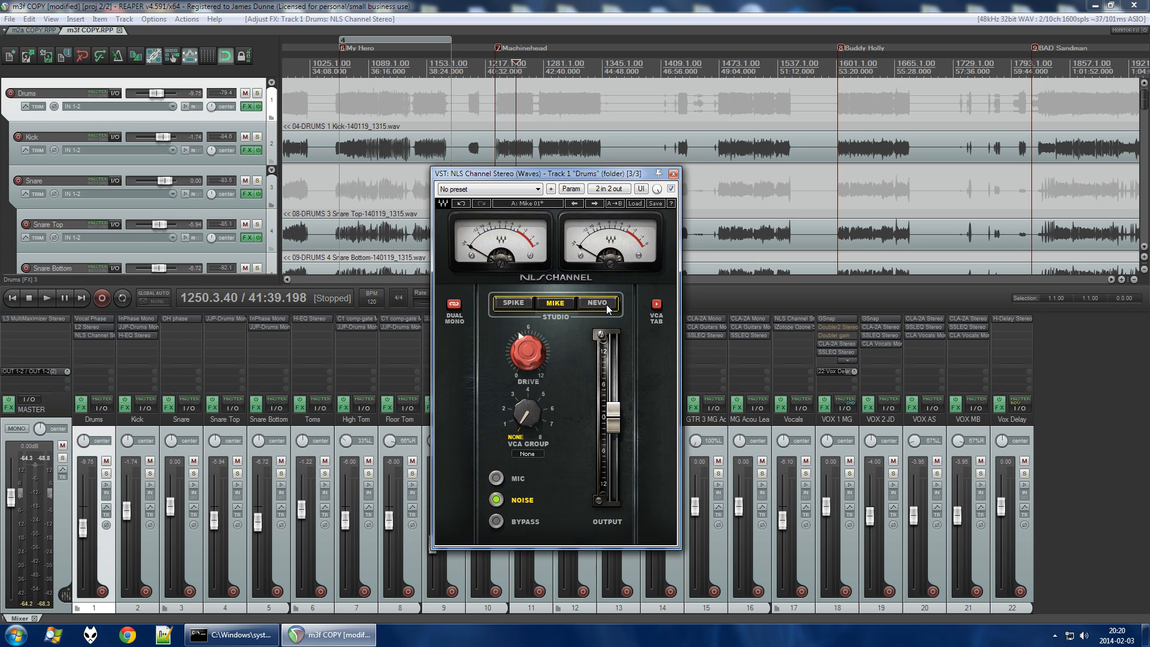
click(516, 303)
click(561, 303)
click(522, 304)
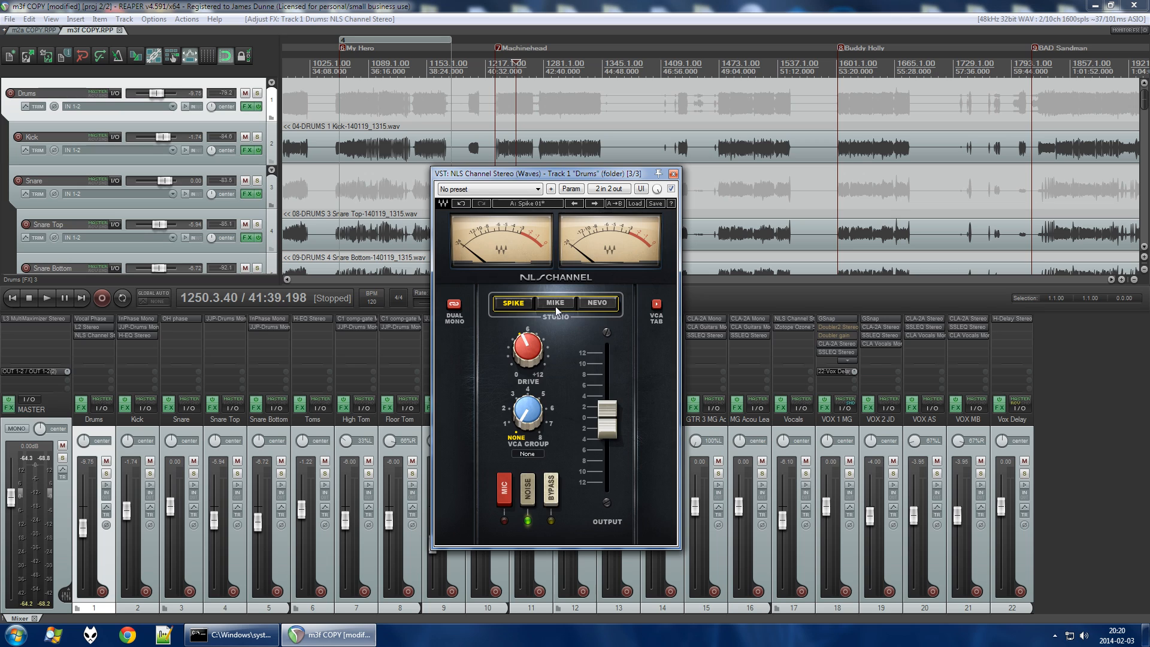
click(555, 304)
click(605, 304)
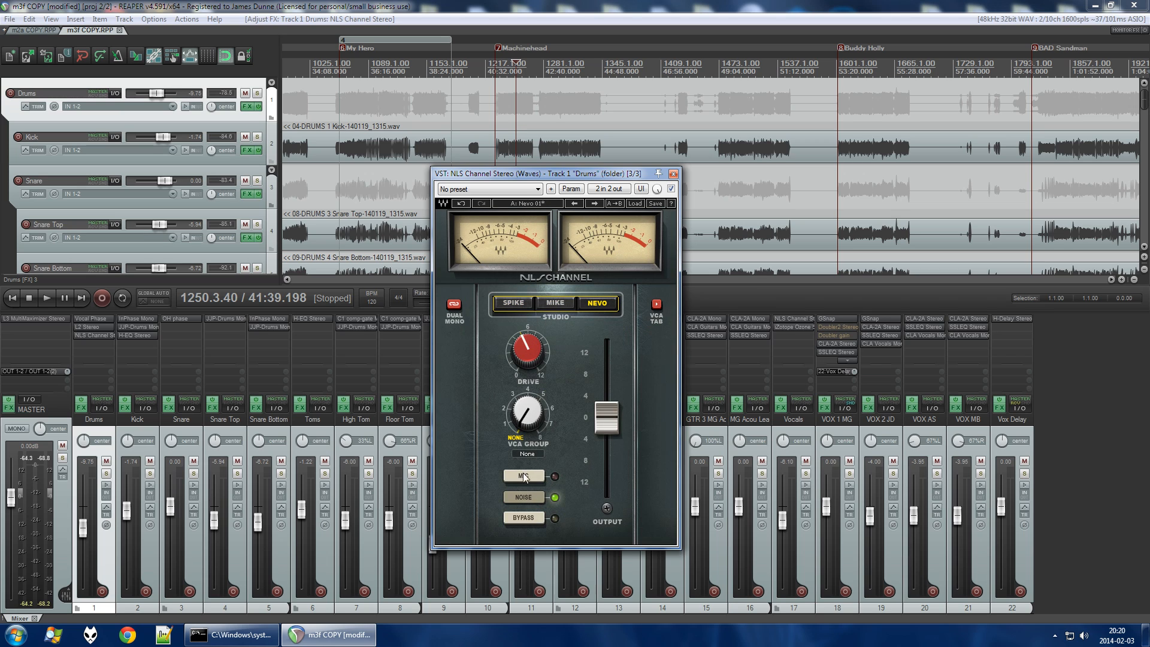
click(562, 304)
click(518, 305)
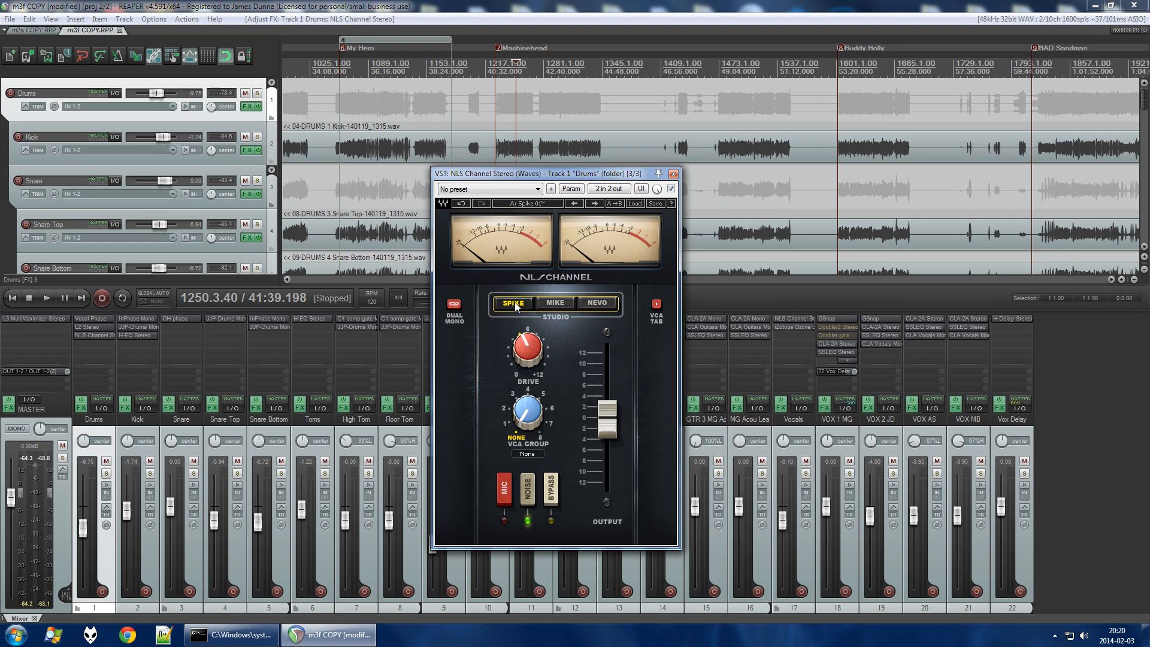
click(598, 305)
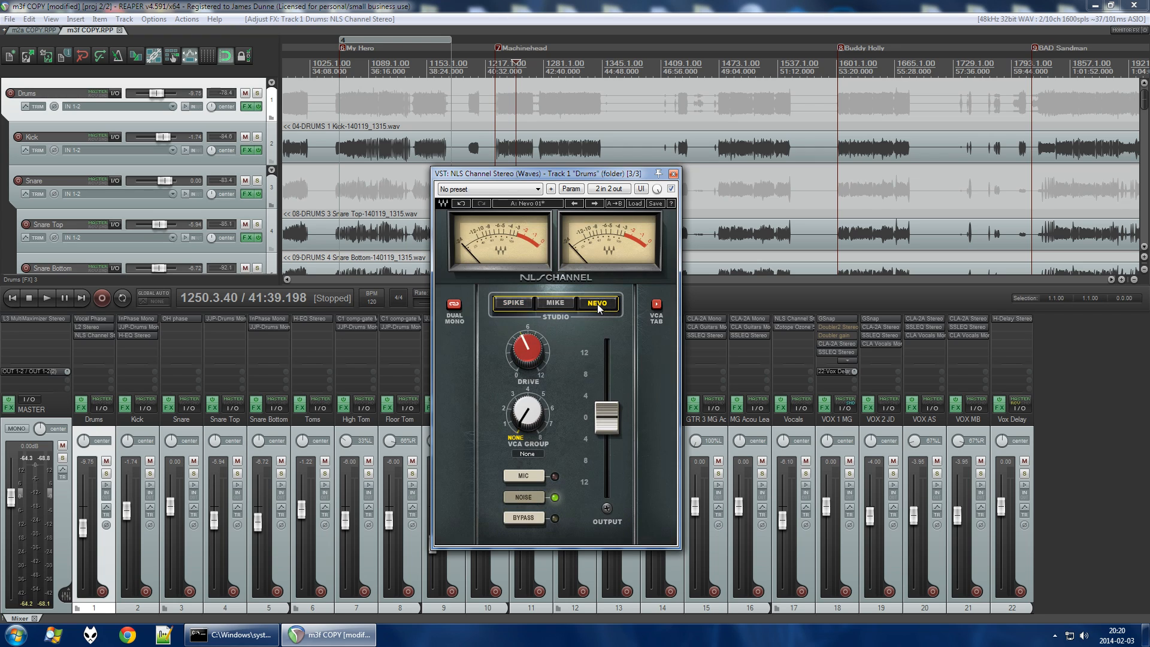
click(556, 304)
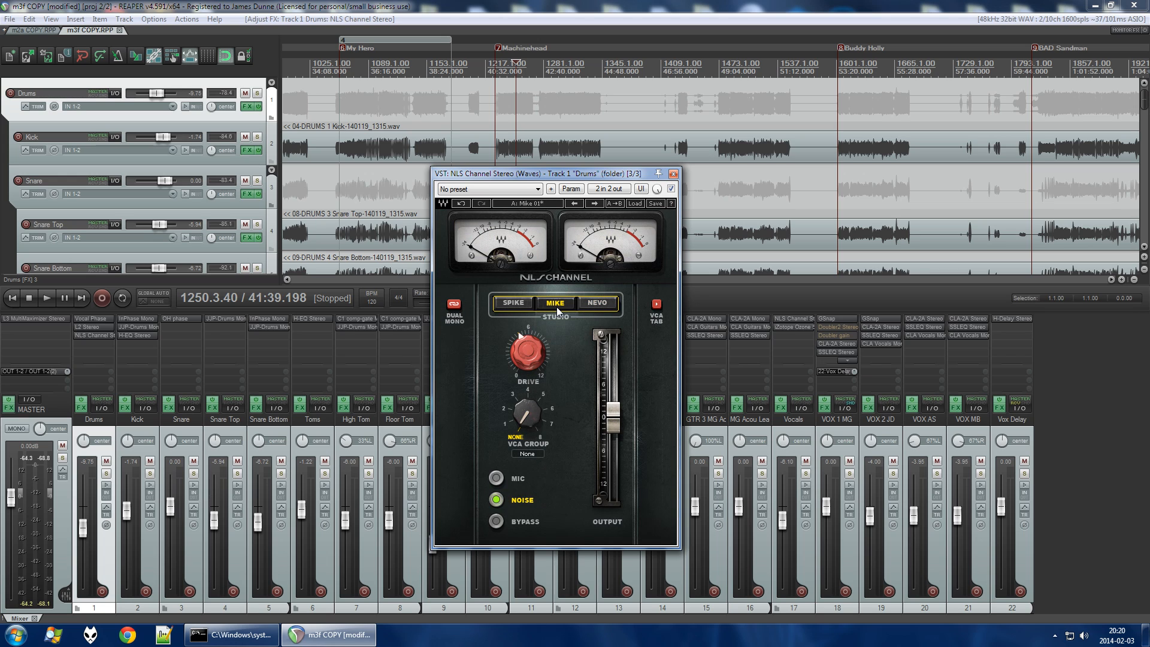
click(515, 304)
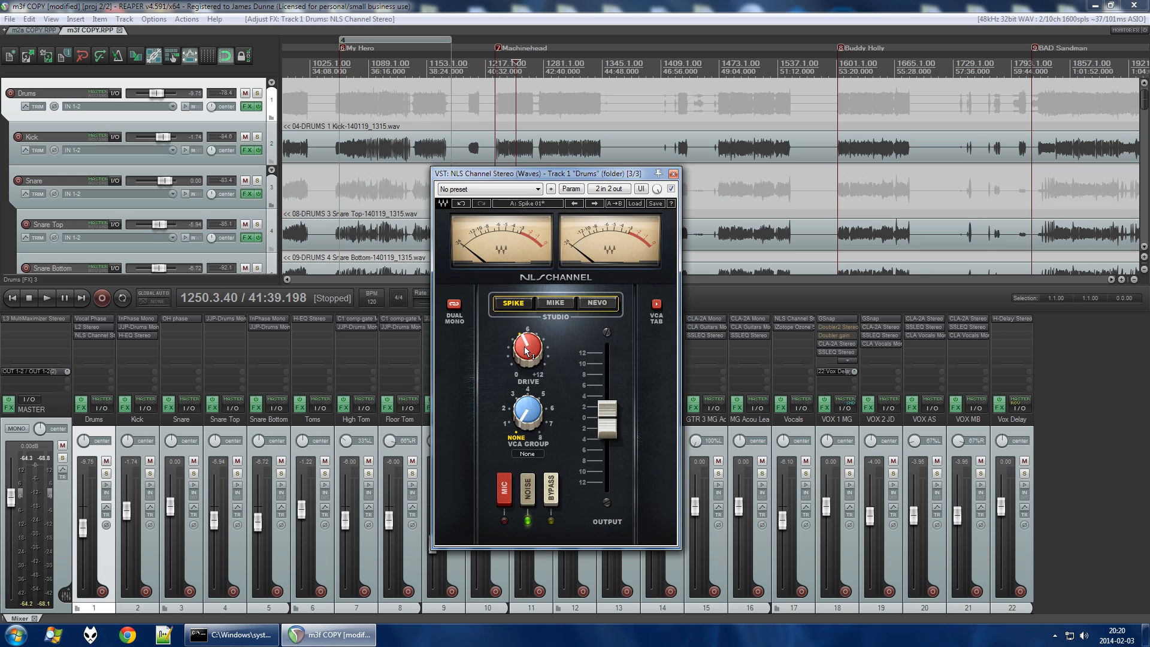
click(554, 304)
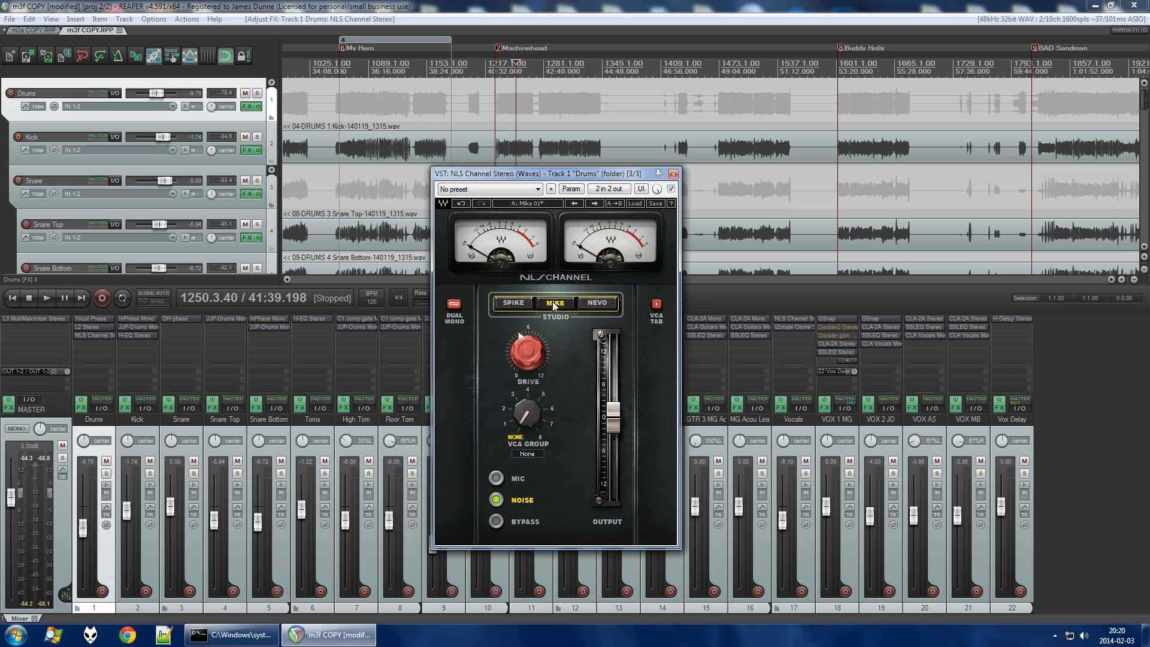
click(514, 306)
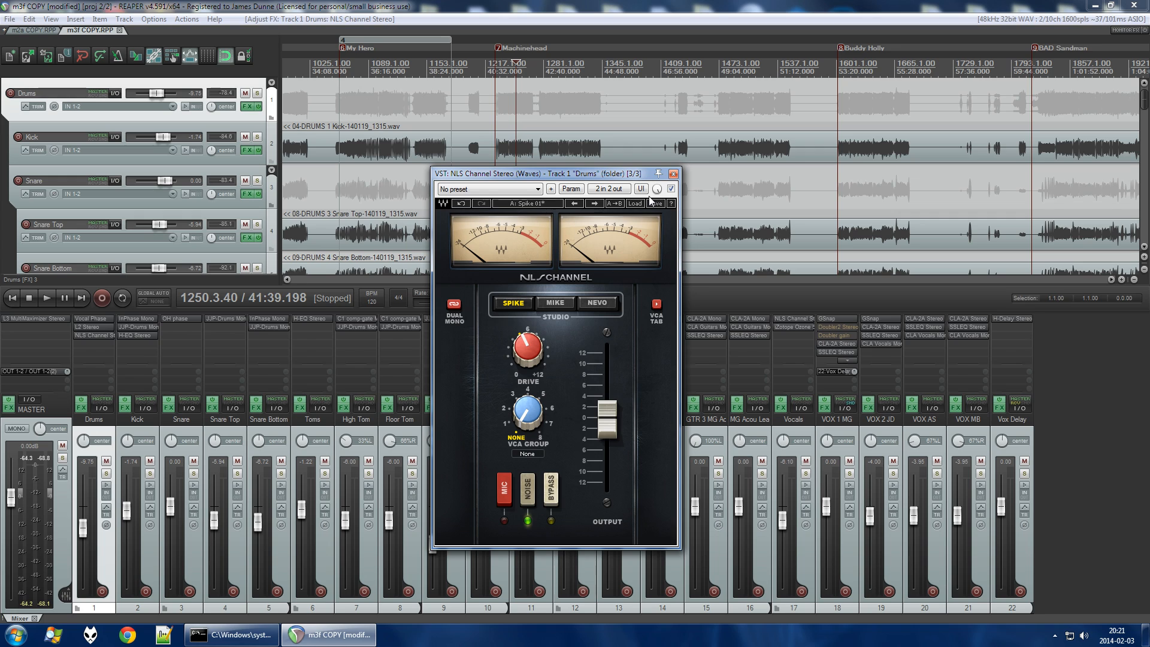
Examine the NLS Channel's Drive control for the Drums track, and close the plug-in window.
drag(528, 327, 510, 354)
mouse_move(530, 343)
click(105, 432)
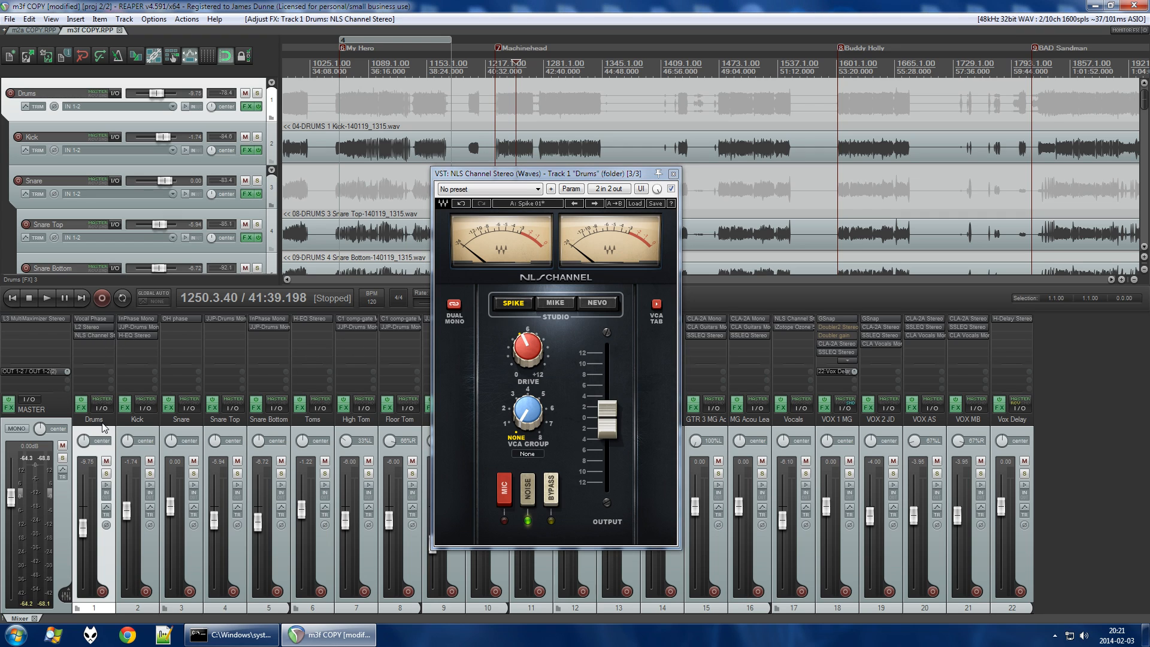
click(673, 173)
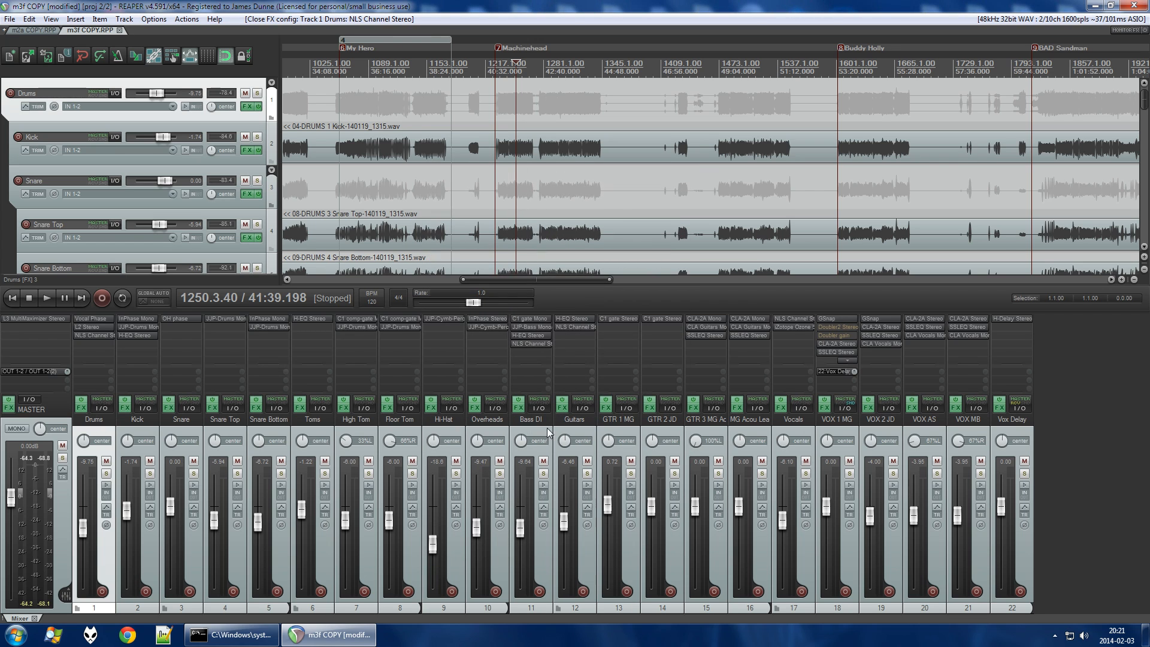
Check the Bass DI, Guitars and Vocals tracks for NLS Channel, and remove the iZotope Ozone 5 effect from the Vocals folder track.
click(536, 383)
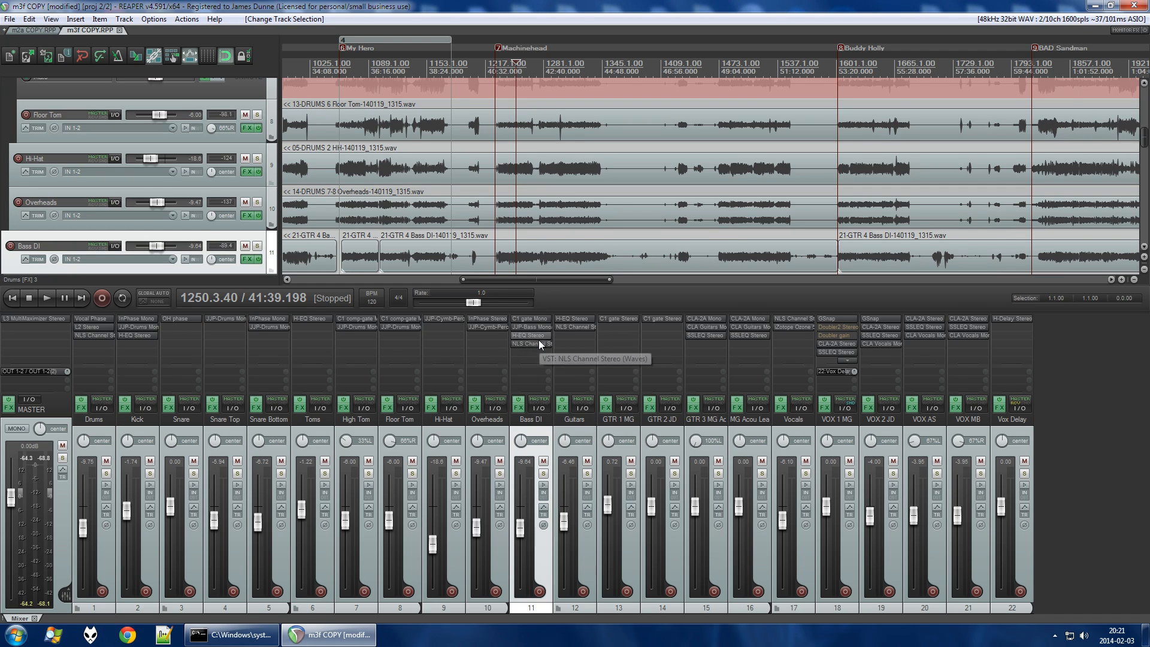
click(581, 422)
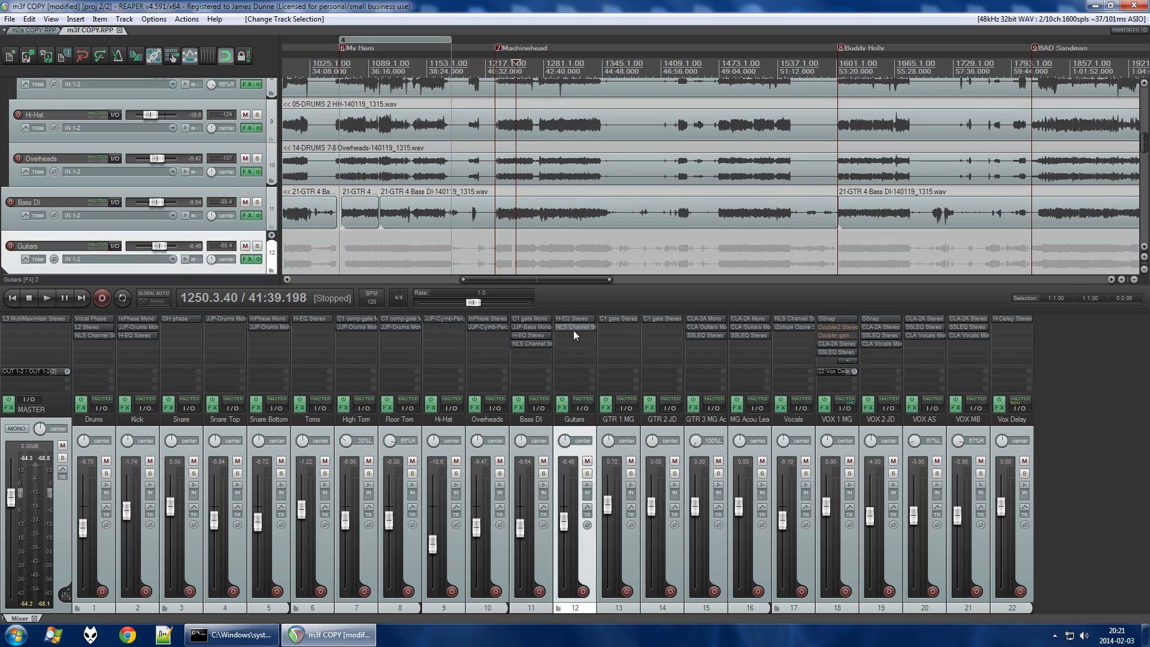
click(785, 421)
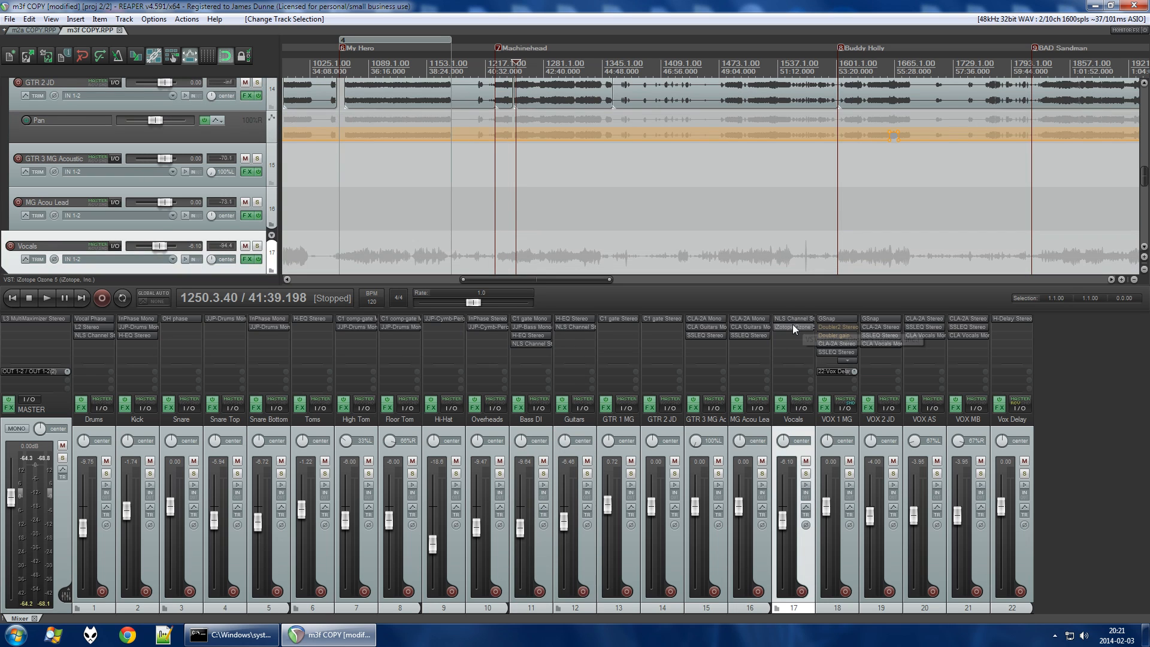
right_click(793, 326)
click(810, 454)
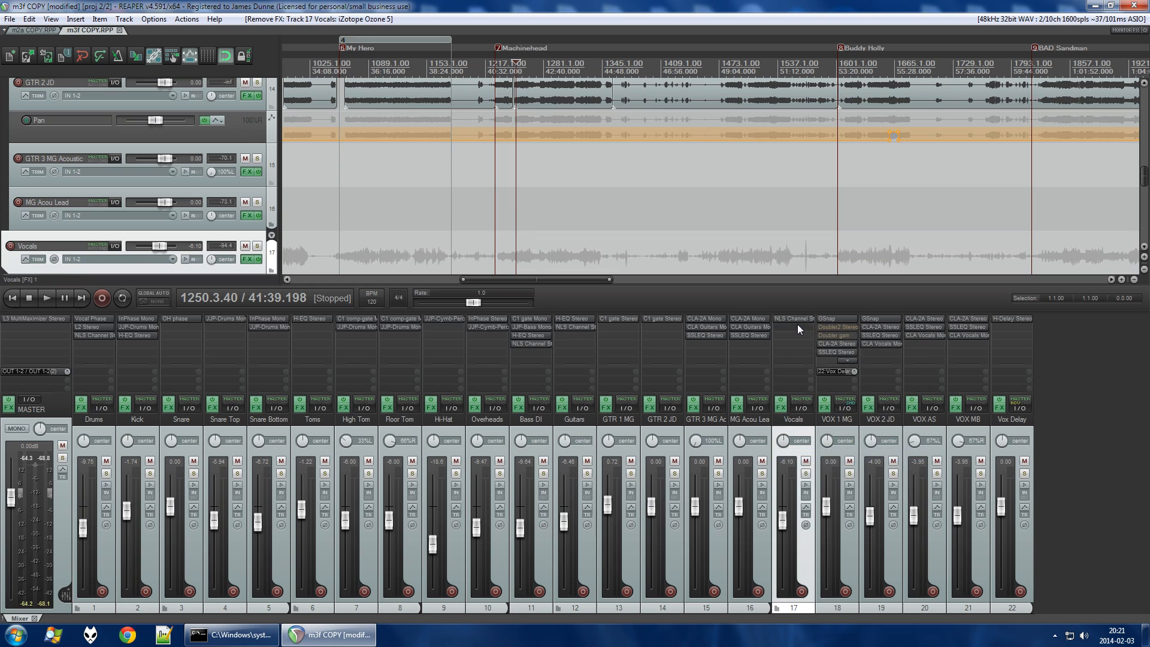
Solo the Guitars folder track and play the Machinehead section with its NLS Channel plug-in open.
click(580, 430)
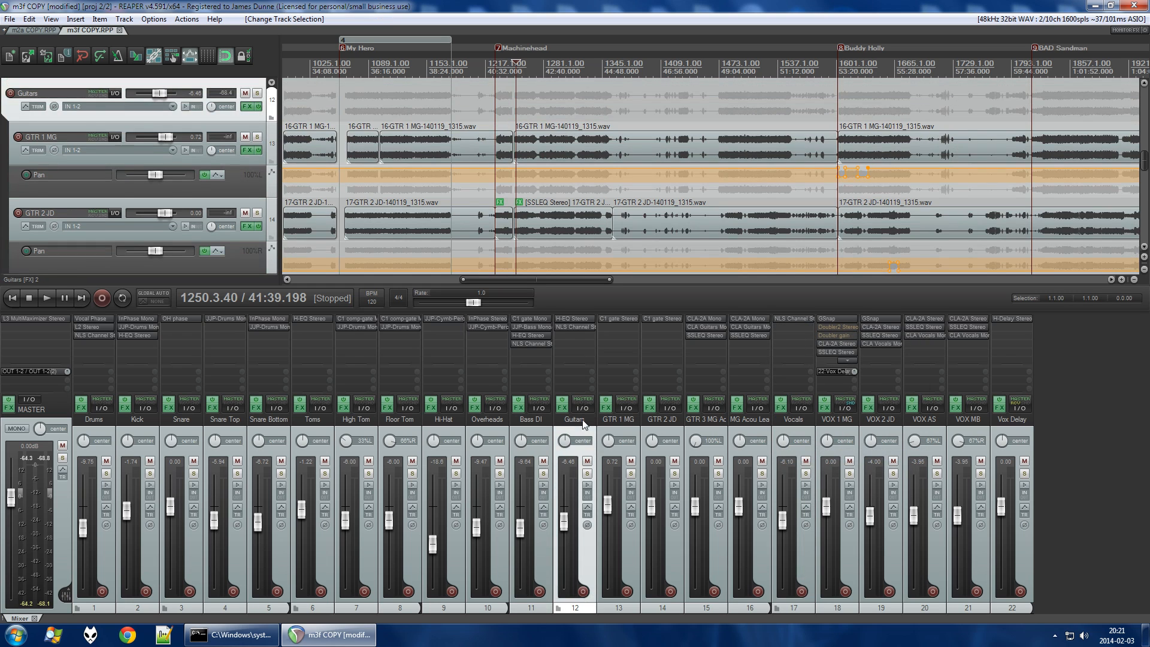
click(587, 473)
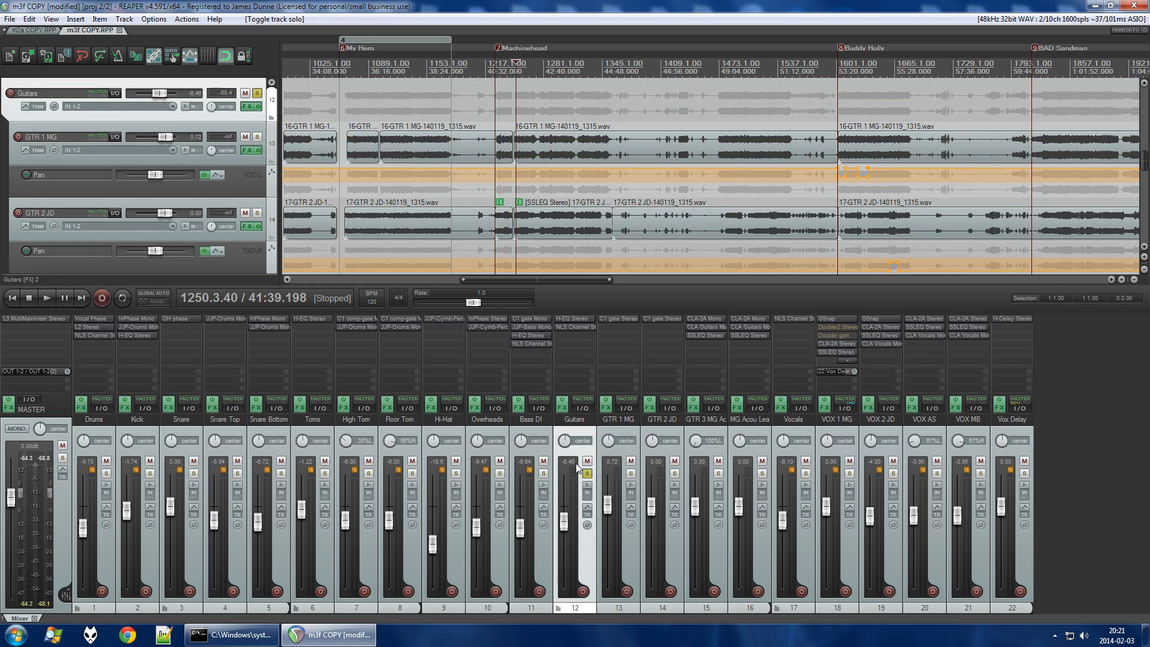
click(580, 328)
scroll(590, 251, up, 5)
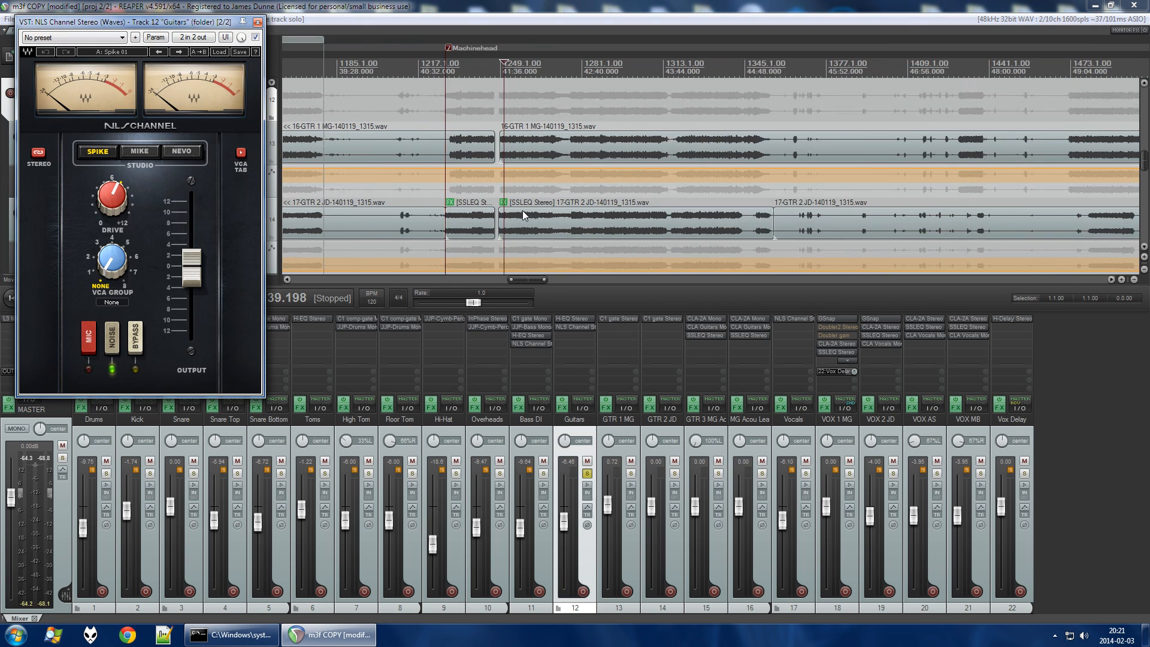
scroll(392, 213, down, 2)
key(space)
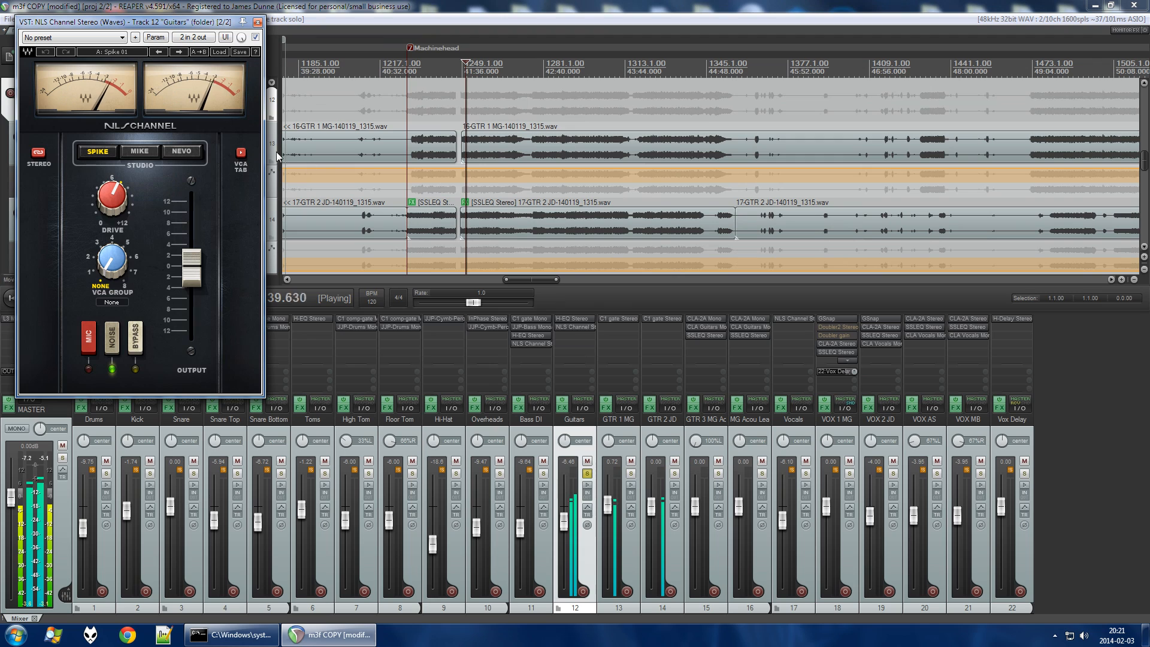
Compare the soloed guitars with the NLS Channel effect disabled and enabled in the host, leaving it enabled.
click(256, 38)
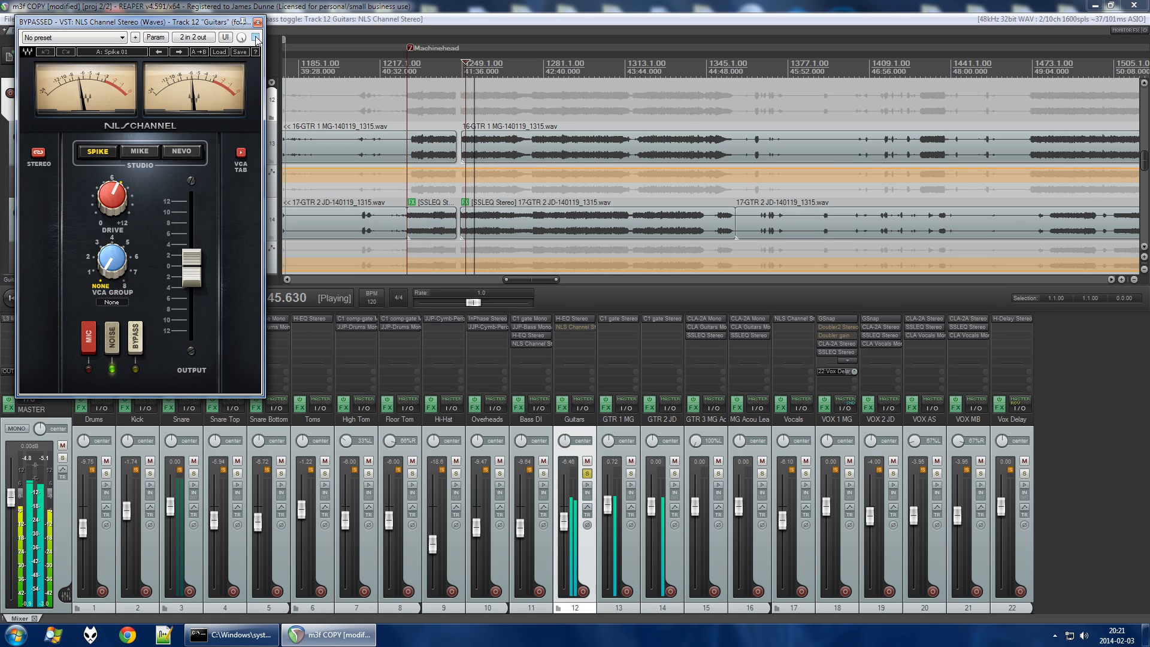
click(256, 37)
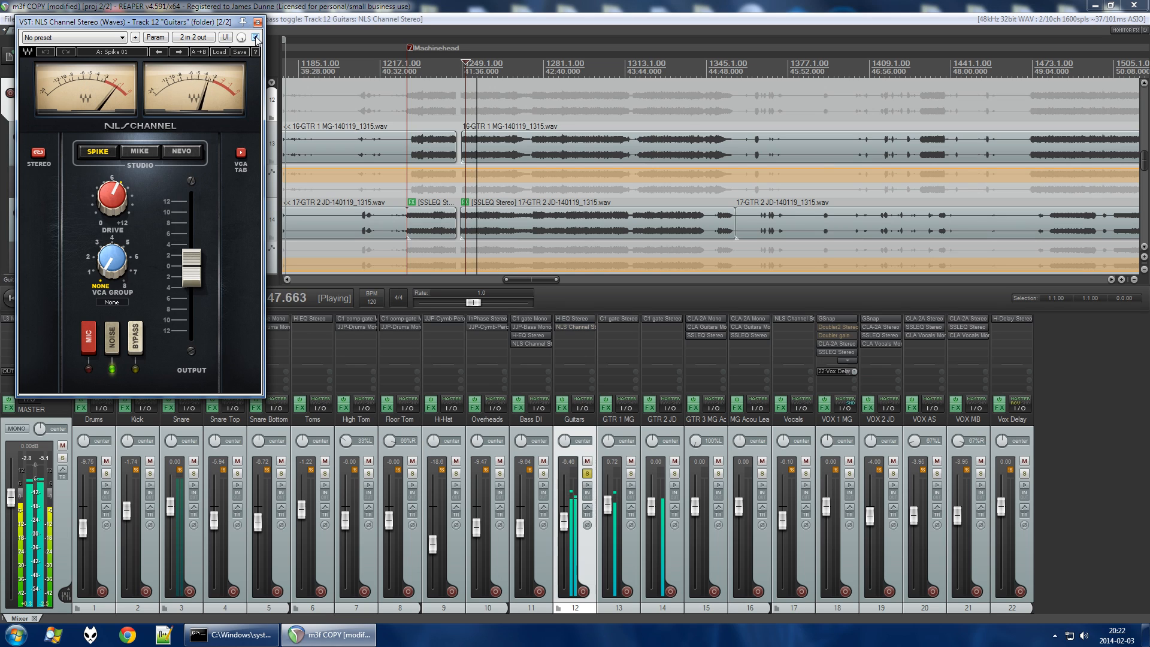
click(256, 37)
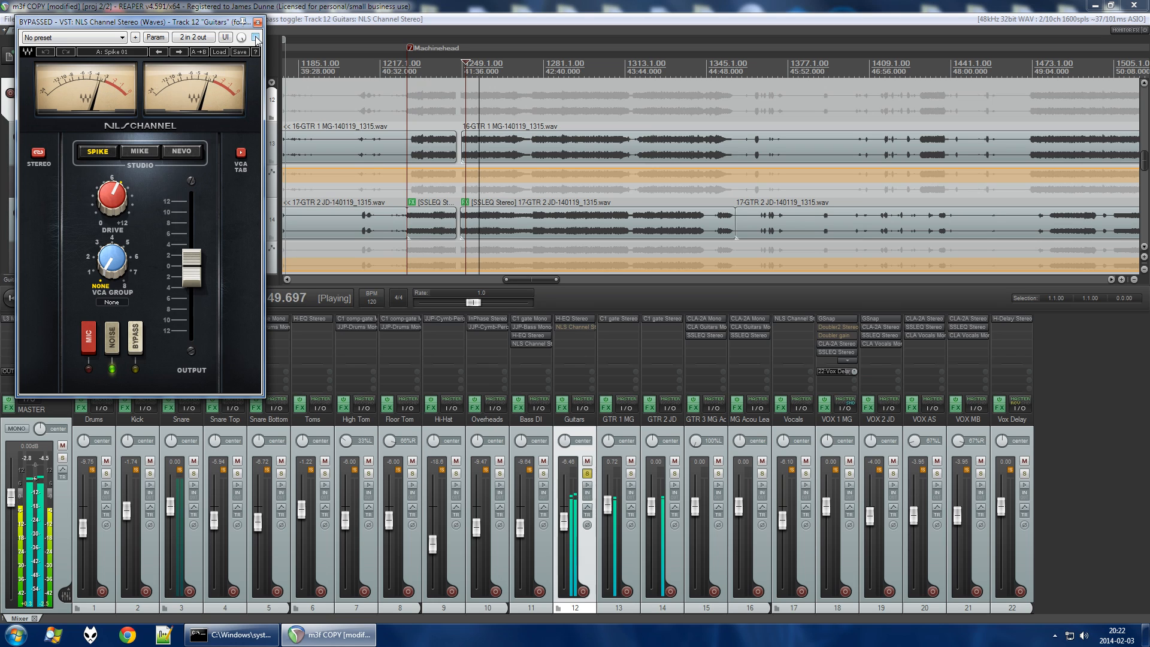
click(256, 37)
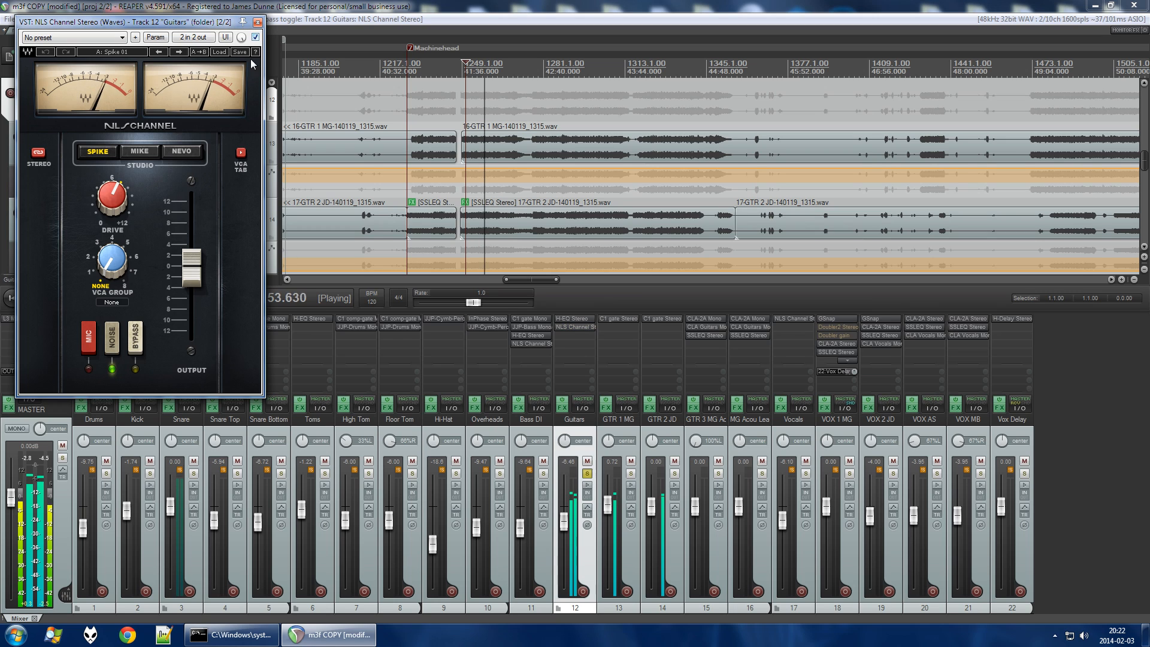
Compare the guitars using NLS Channel's own Bypass, leaving it off, and close the plug-in and unsolo Guitars after stopping playback.
click(138, 342)
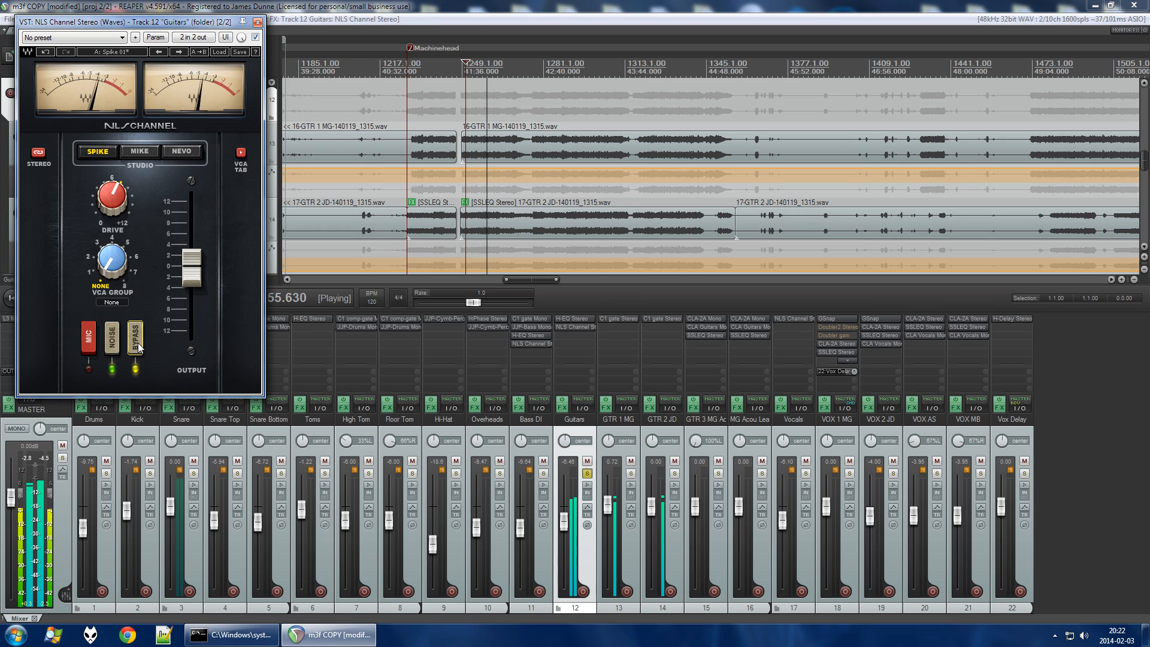
click(137, 343)
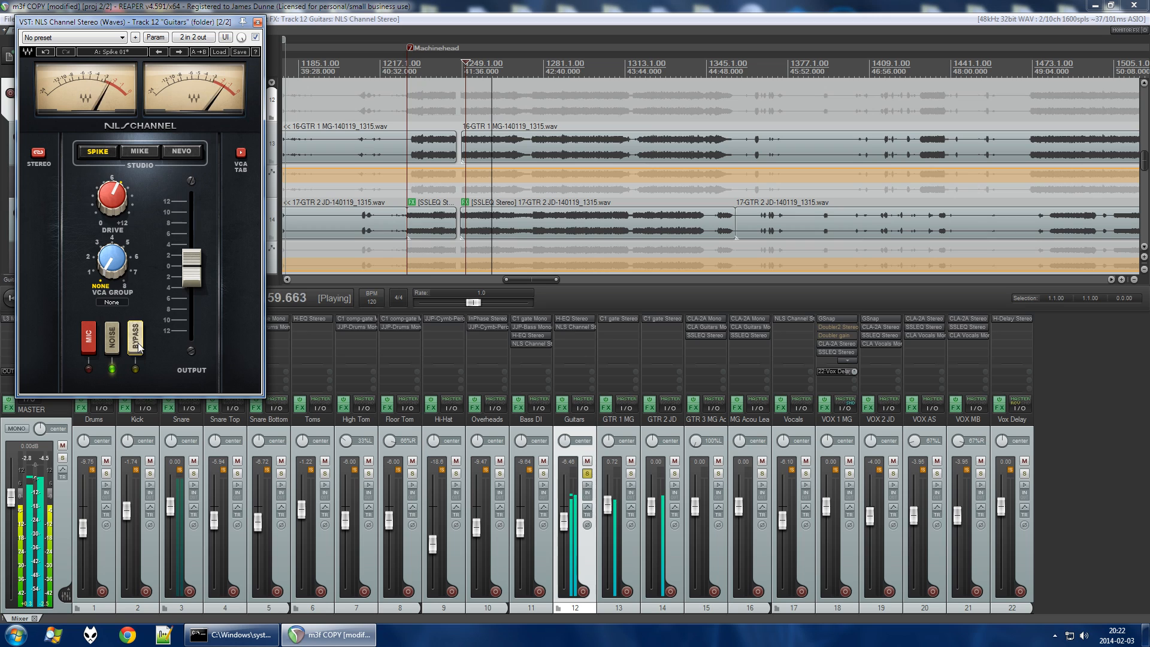
click(138, 343)
click(138, 342)
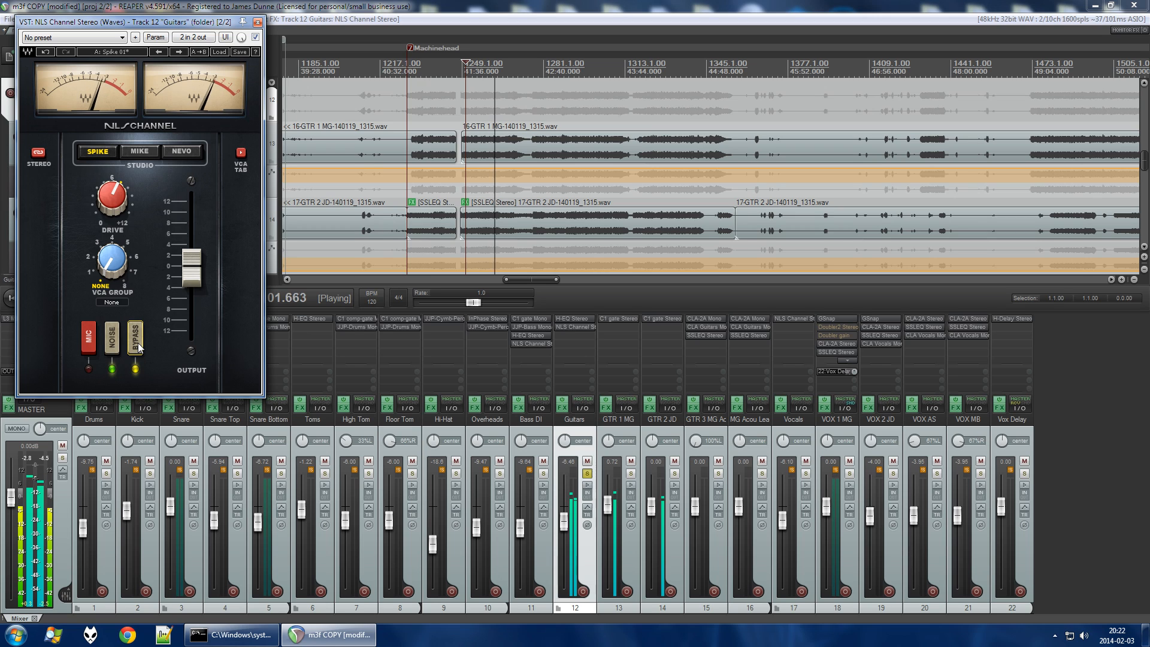
key(space)
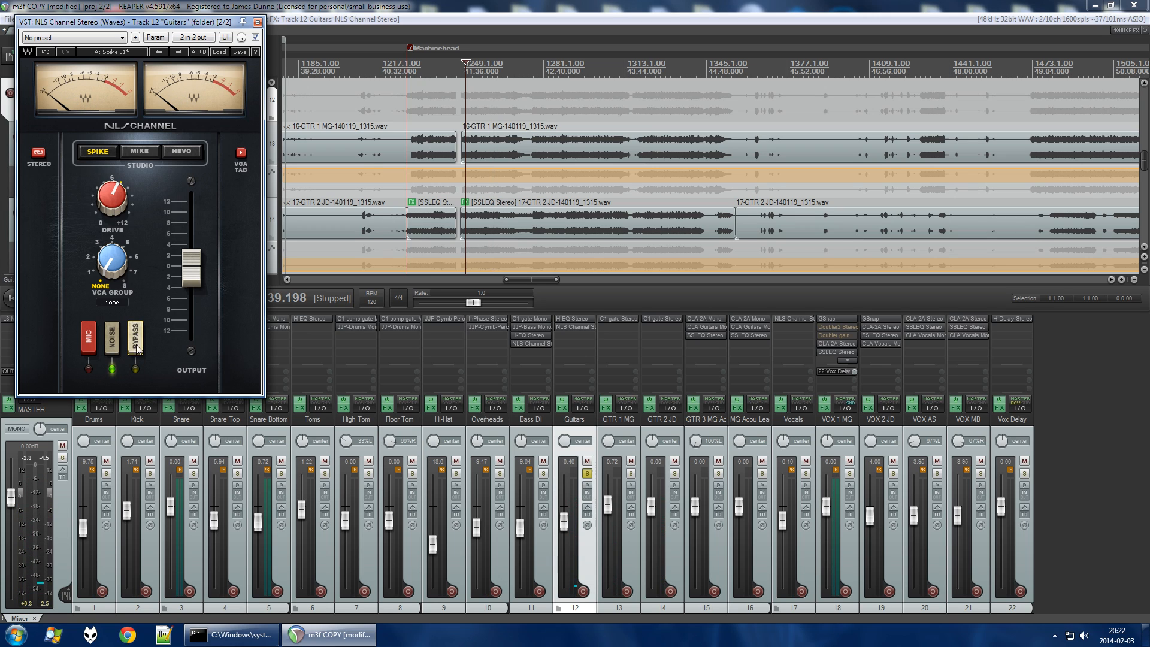
click(257, 22)
click(588, 473)
Solo the Bass DI track and play it with its NLS Channel plug-in open.
click(543, 474)
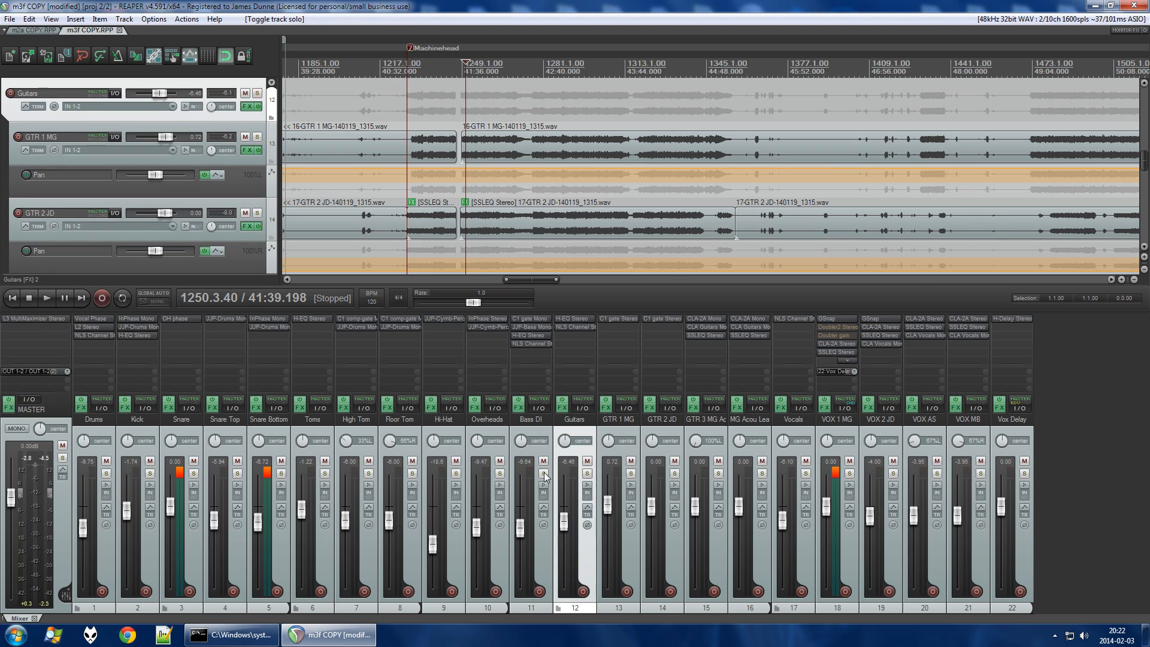
click(533, 343)
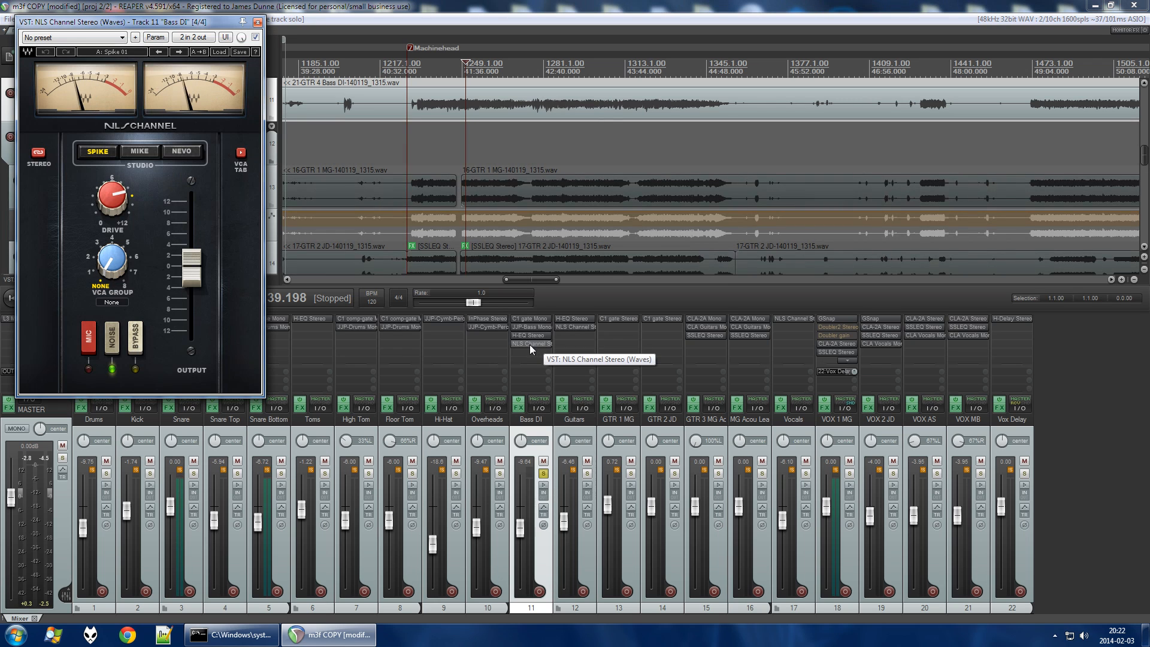
key(space)
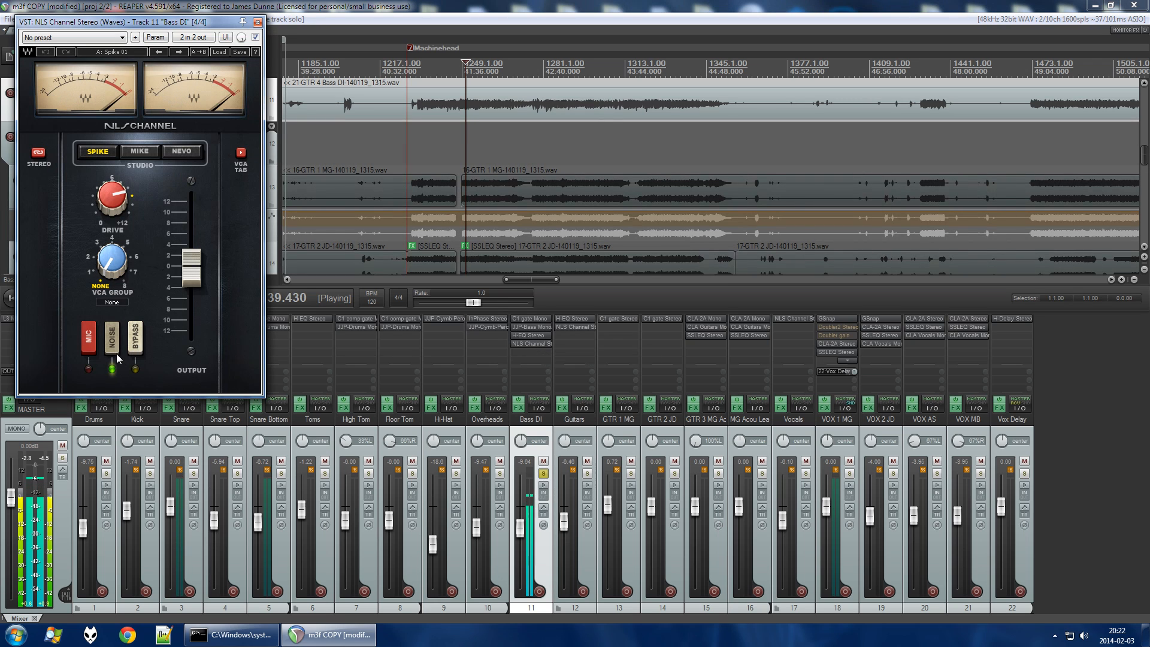
Compare the bass with NLS Channel bypassed and active, leaving it active, and close the plug-in and clear the solo after stopping playback.
click(135, 338)
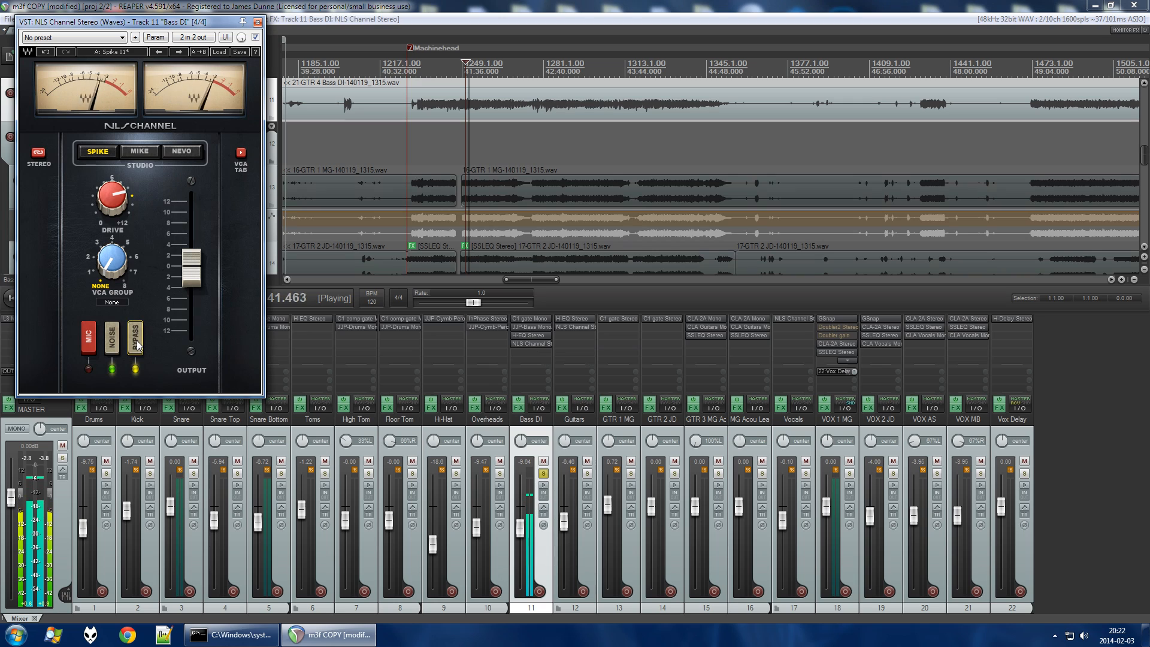
click(136, 342)
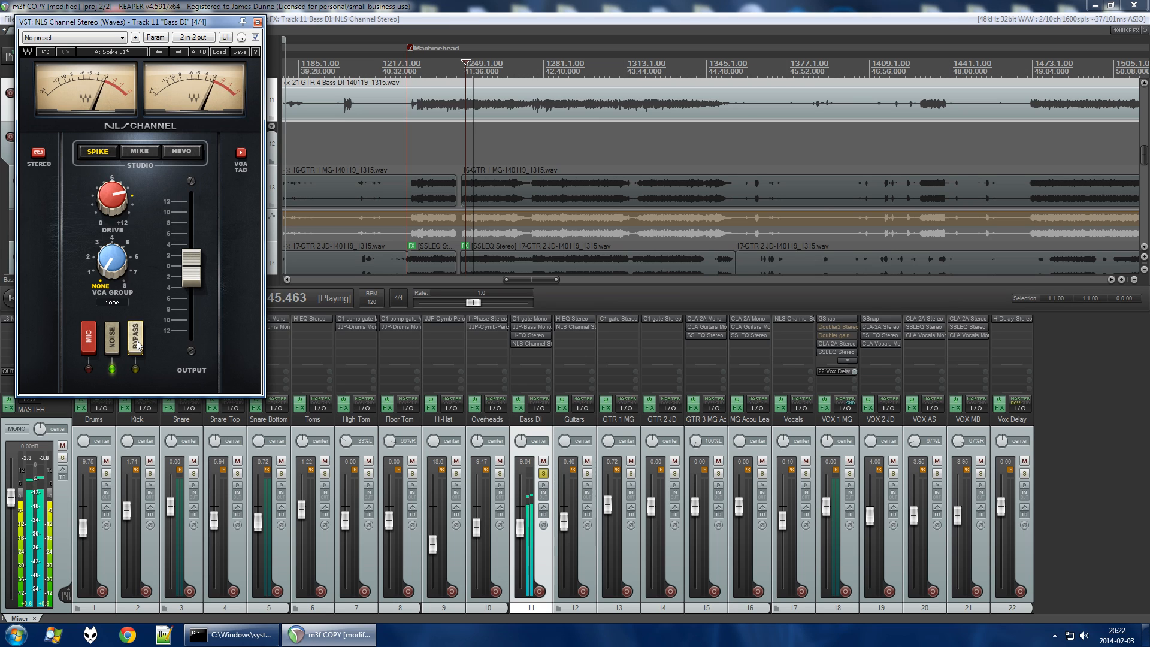
click(137, 342)
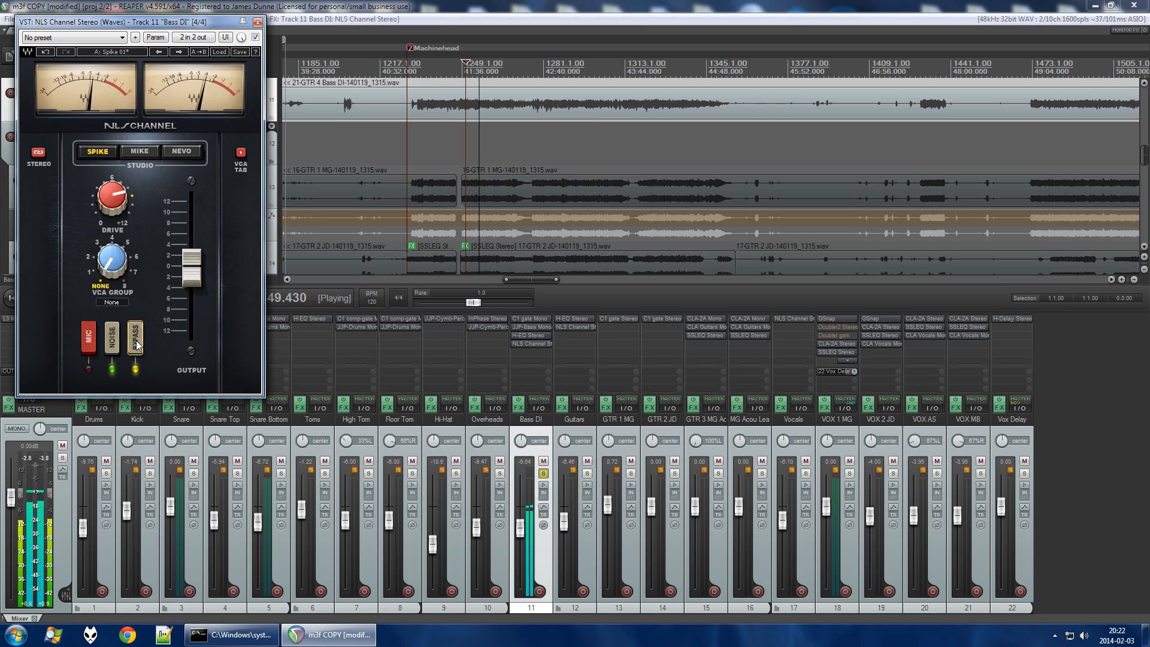
click(136, 343)
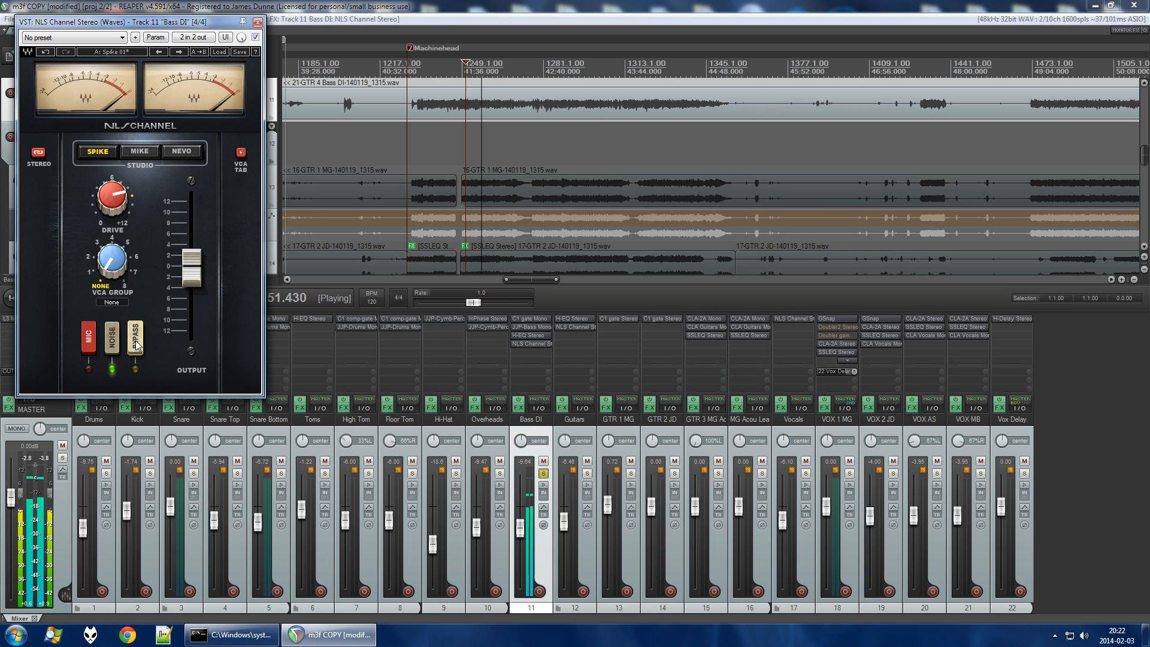
key(space)
click(257, 22)
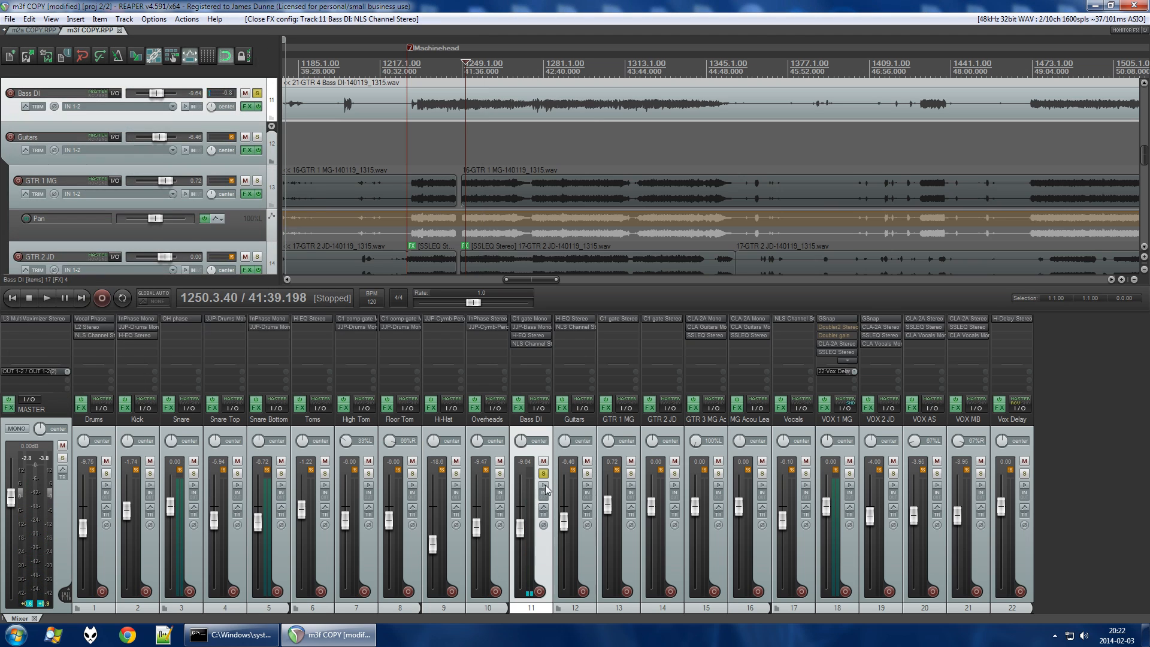
key(F6)
Solo the Drums folder track and play it with its NLS Channel plug-in open.
click(96, 495)
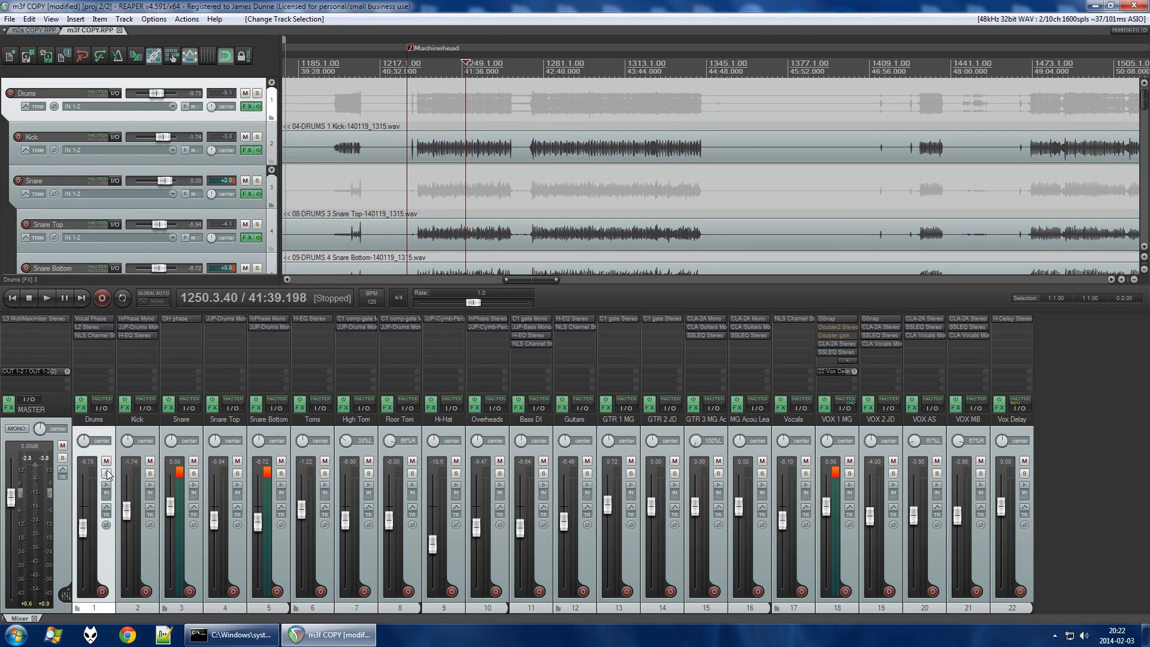
click(106, 473)
key(space)
click(91, 335)
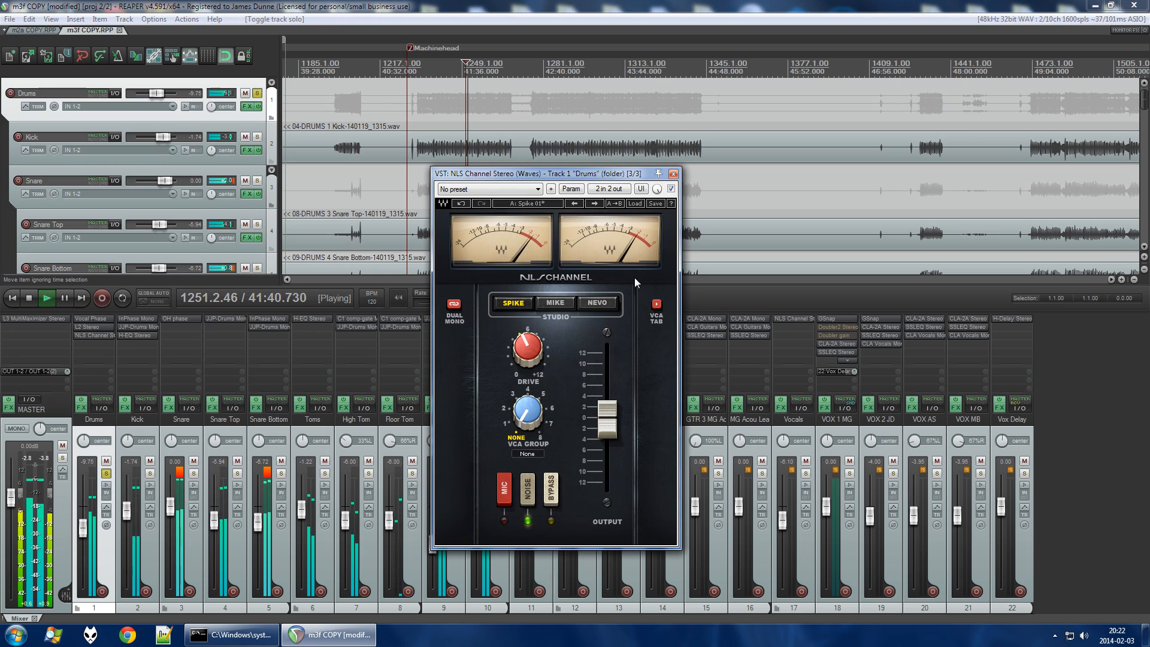
Compare the drums with NLS Channel bypassed and active, leaving it active, and stop playback and close the plug-in.
click(552, 493)
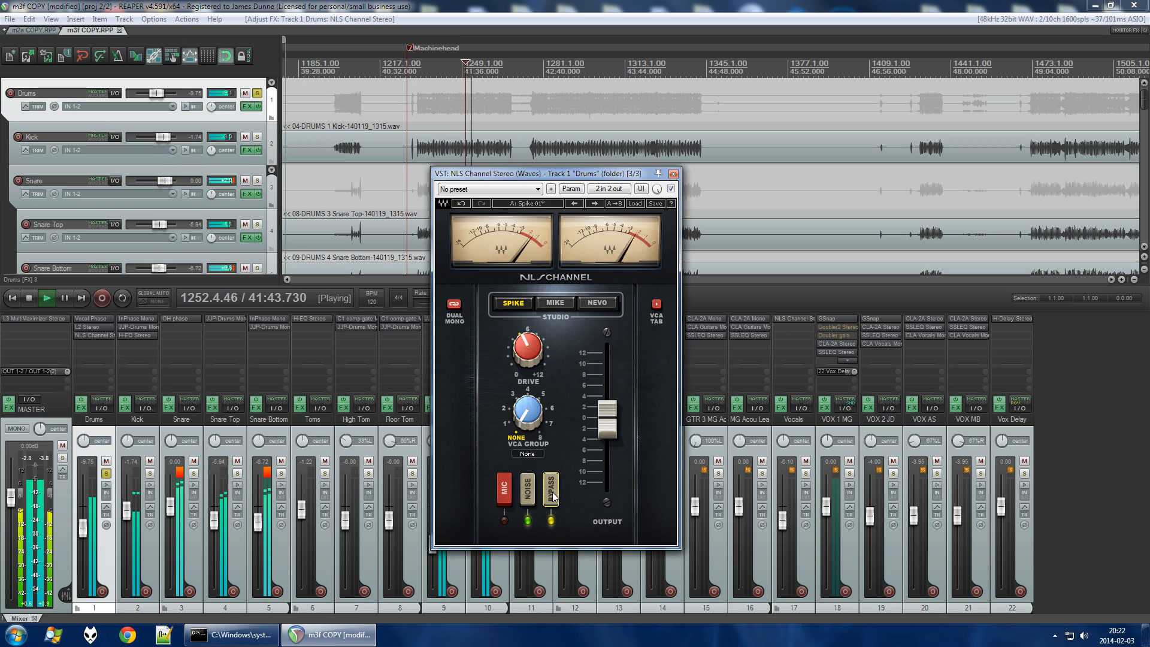
click(552, 492)
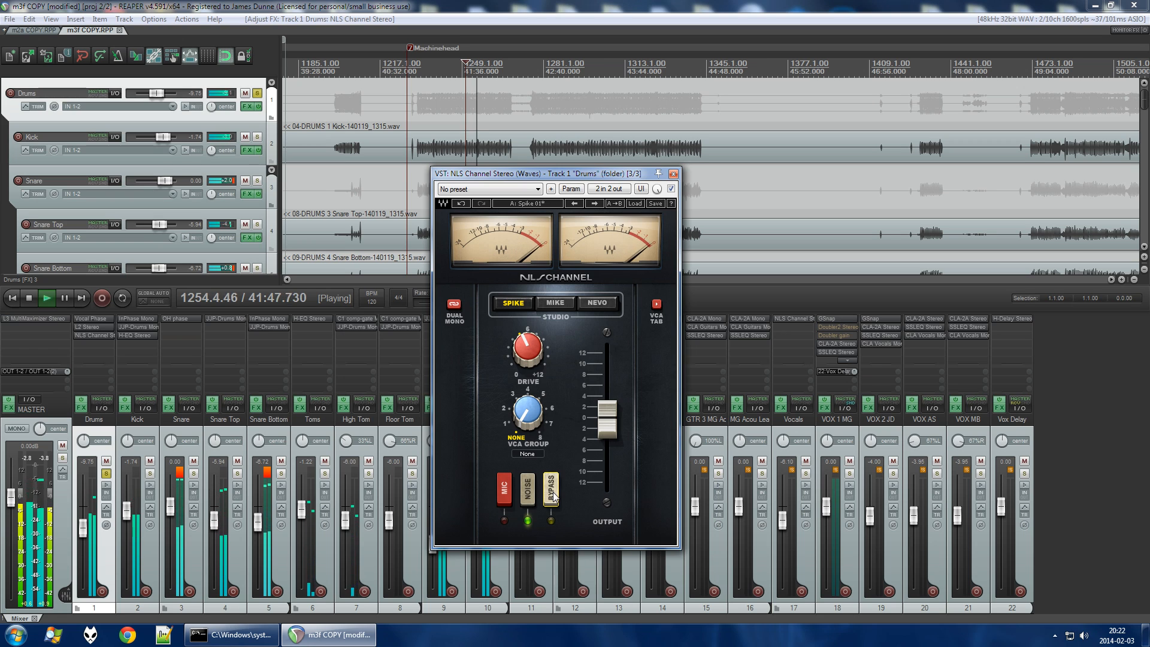
click(552, 492)
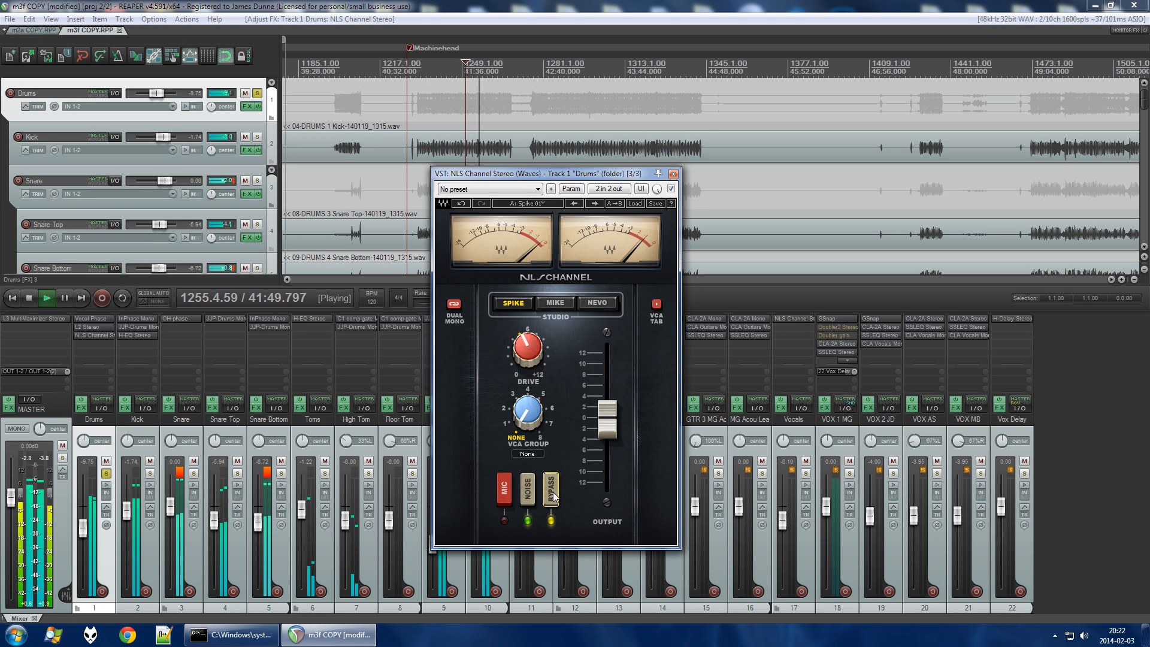
click(552, 492)
key(space)
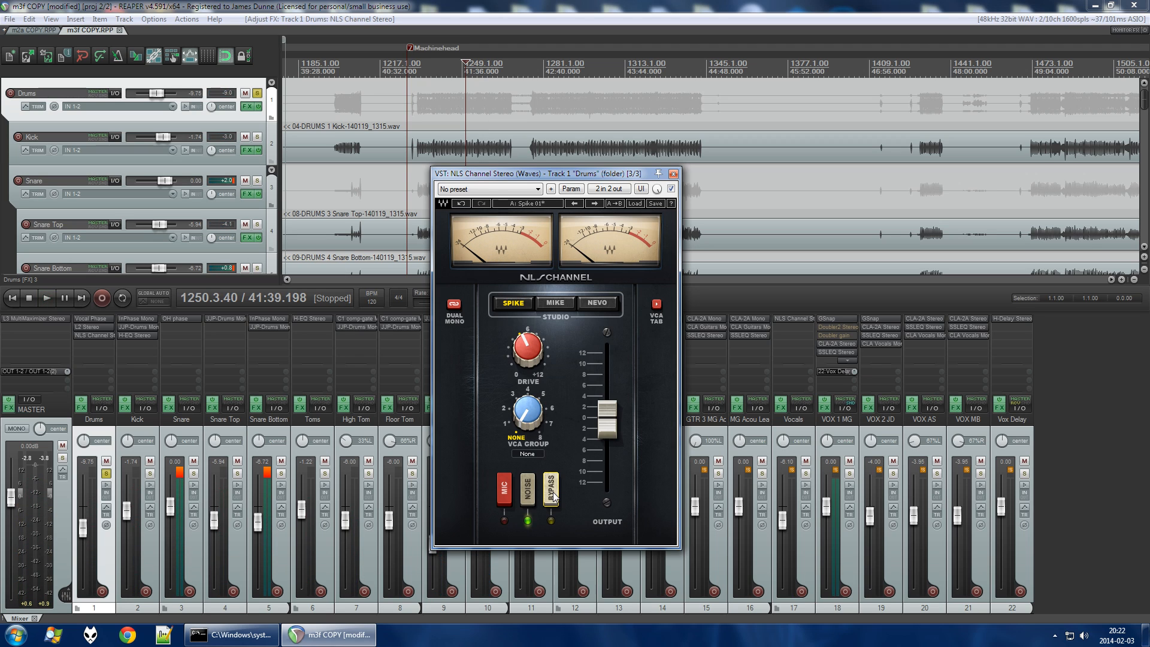
click(673, 173)
Switch the solo from Drums to the Vocals folder track and play it with its NLS Channel plug-in open.
click(804, 558)
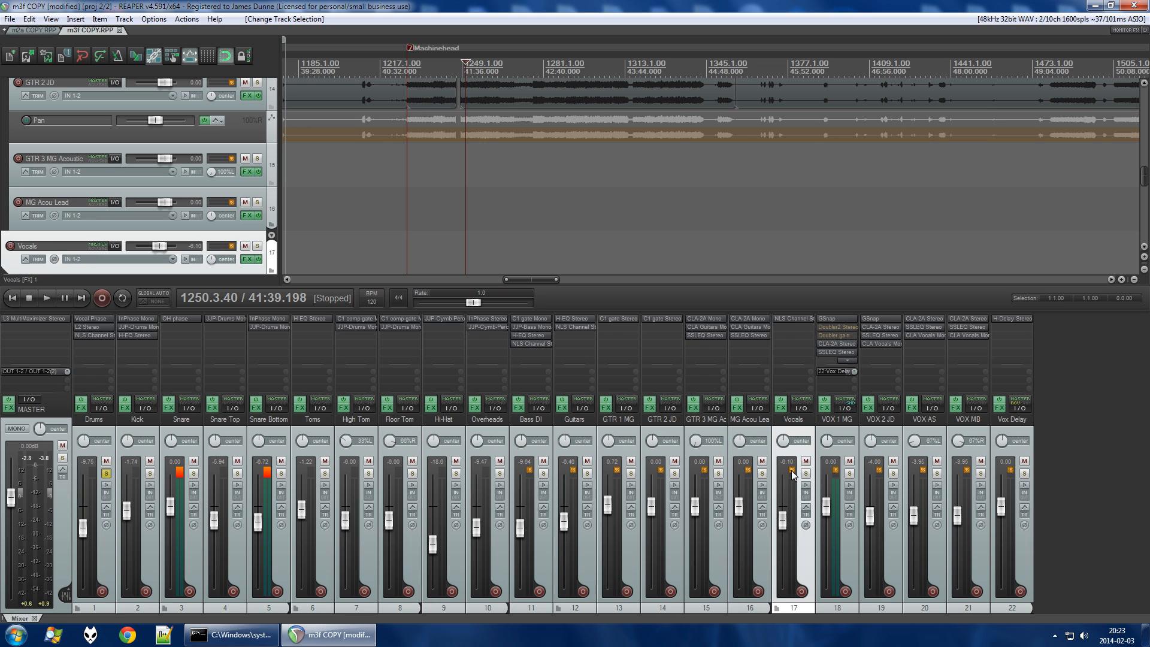
click(106, 474)
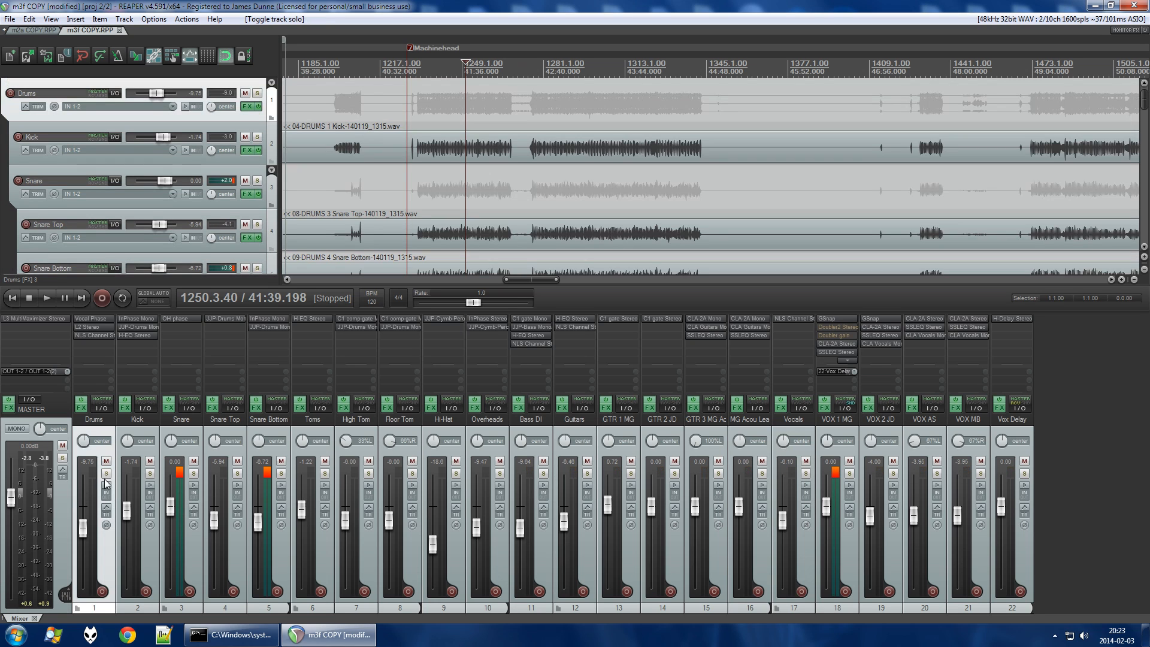
click(806, 473)
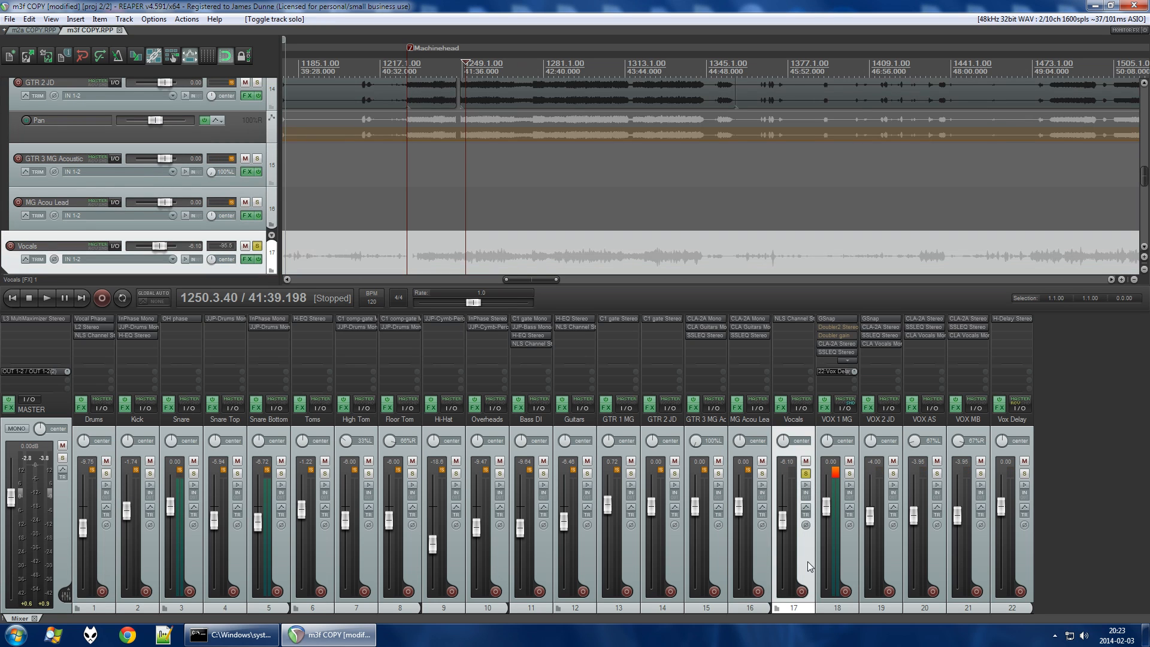
click(789, 318)
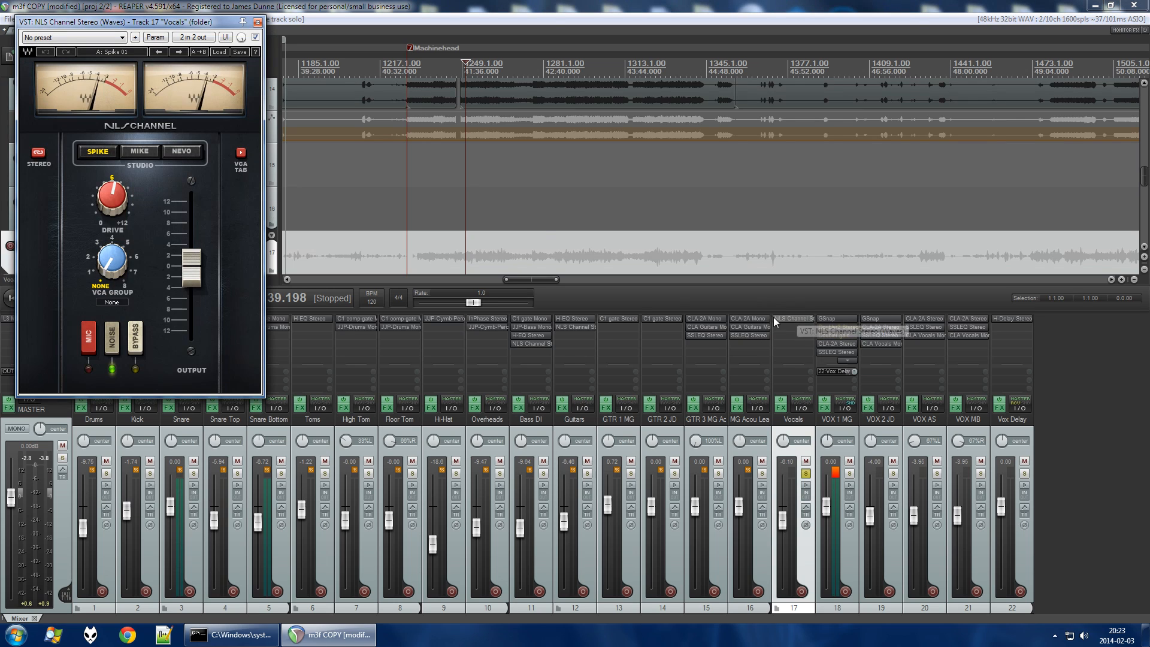
key(space)
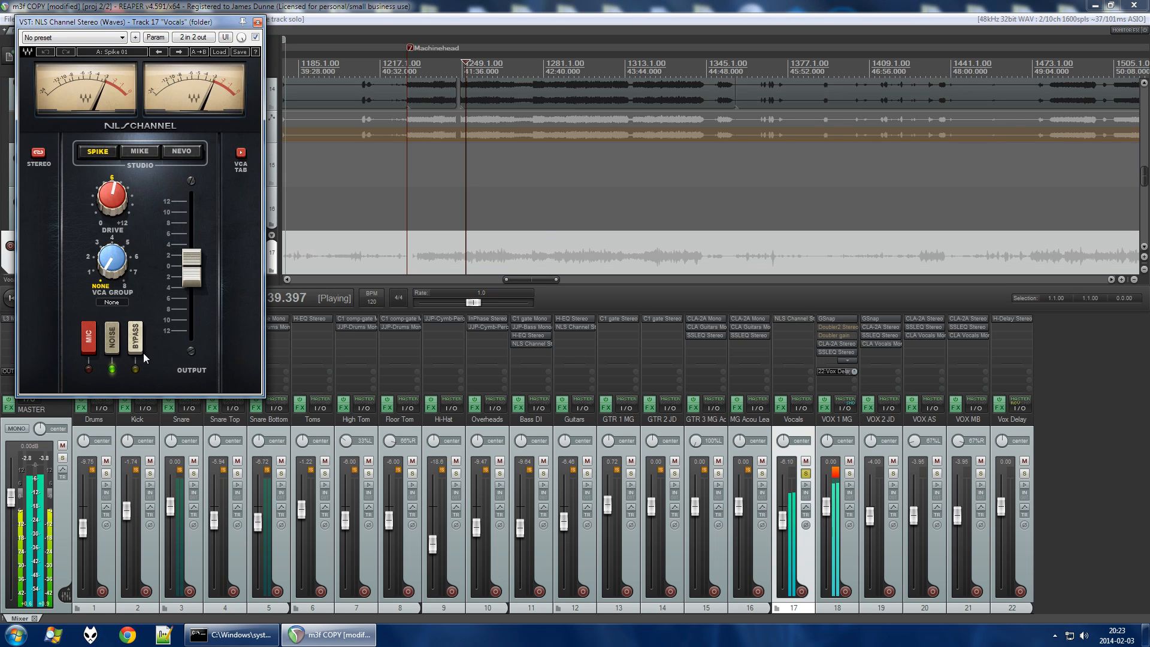
Compare the vocals with NLS Channel bypassed and active, leaving it active, and stop playback.
click(136, 338)
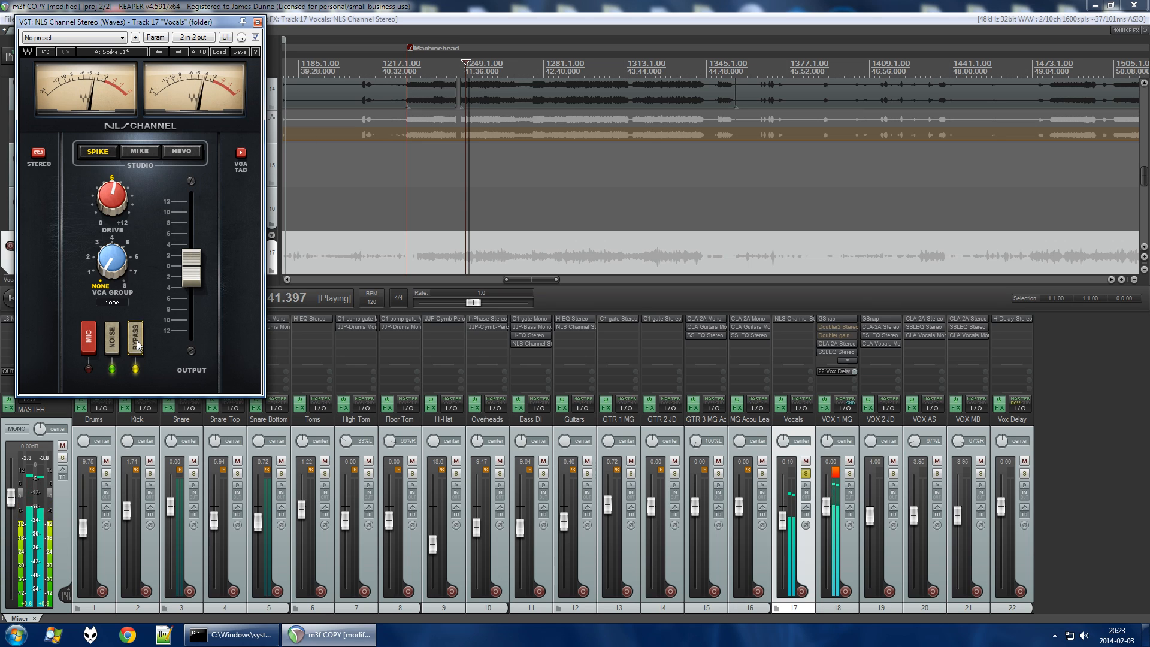
click(136, 341)
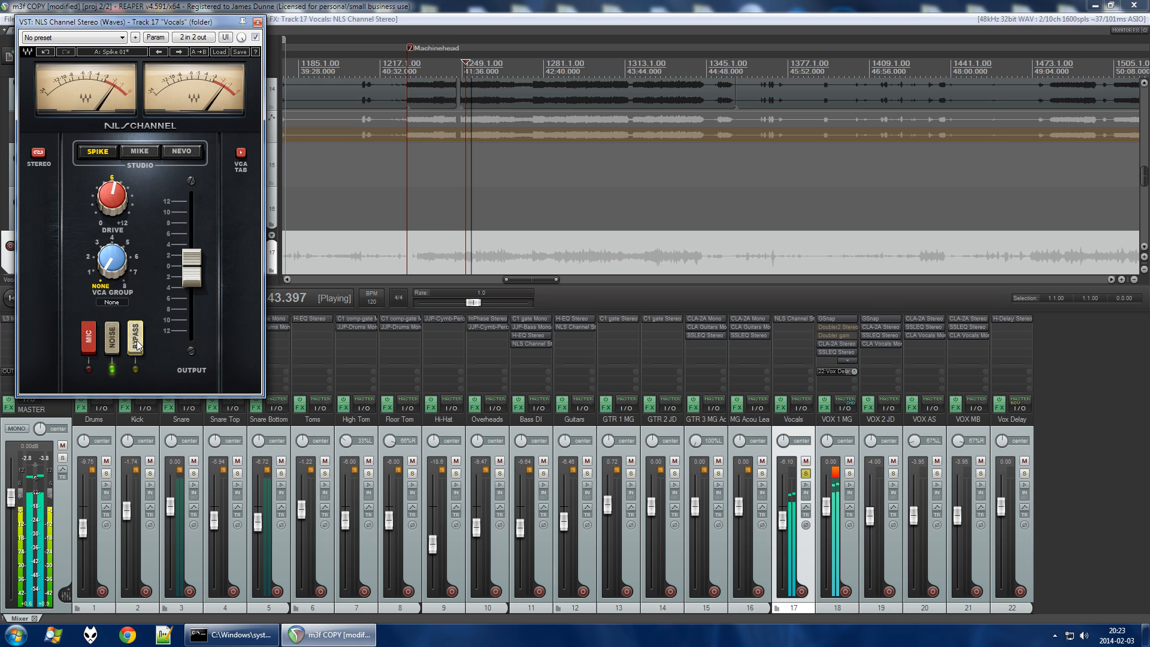
click(136, 340)
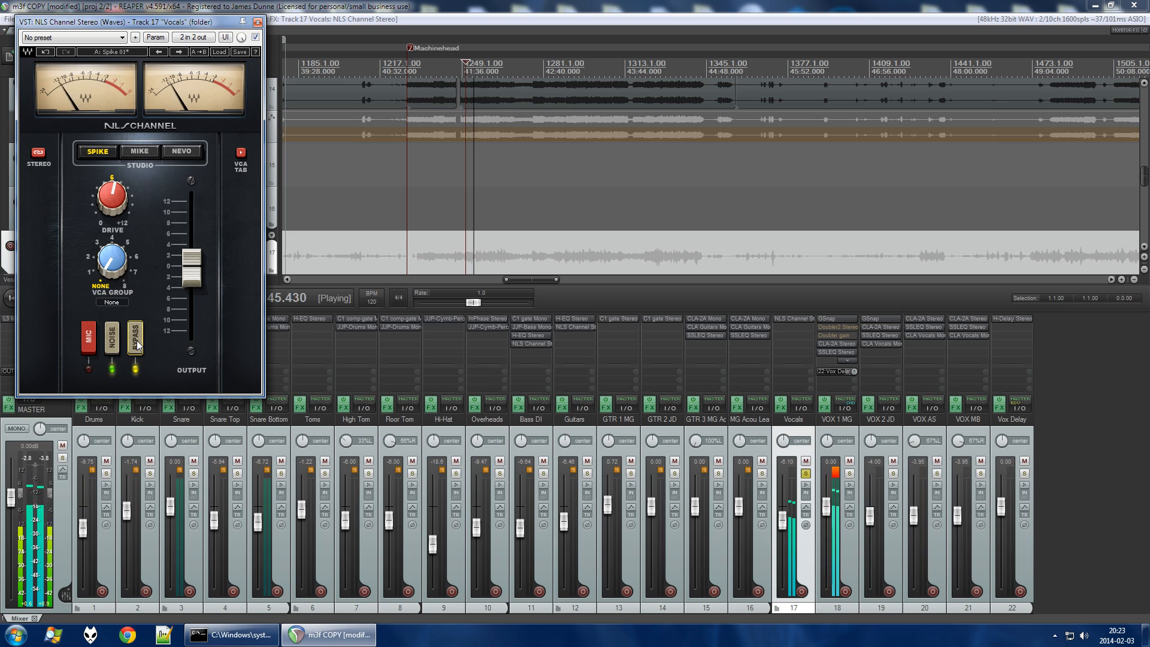
click(137, 340)
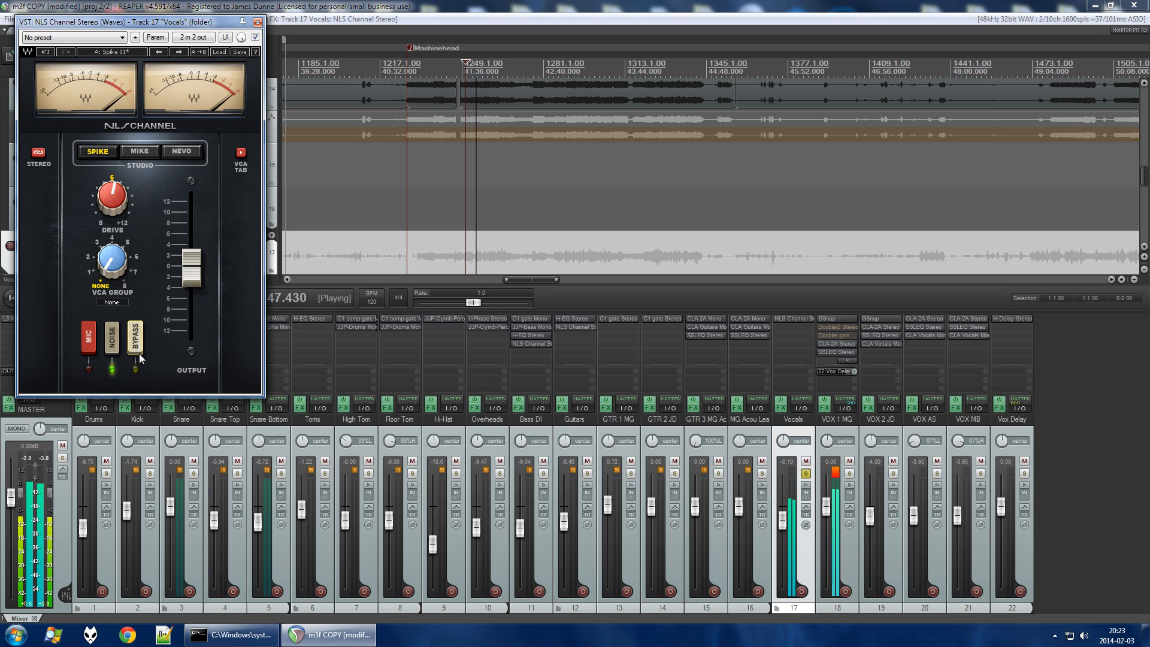
click(137, 340)
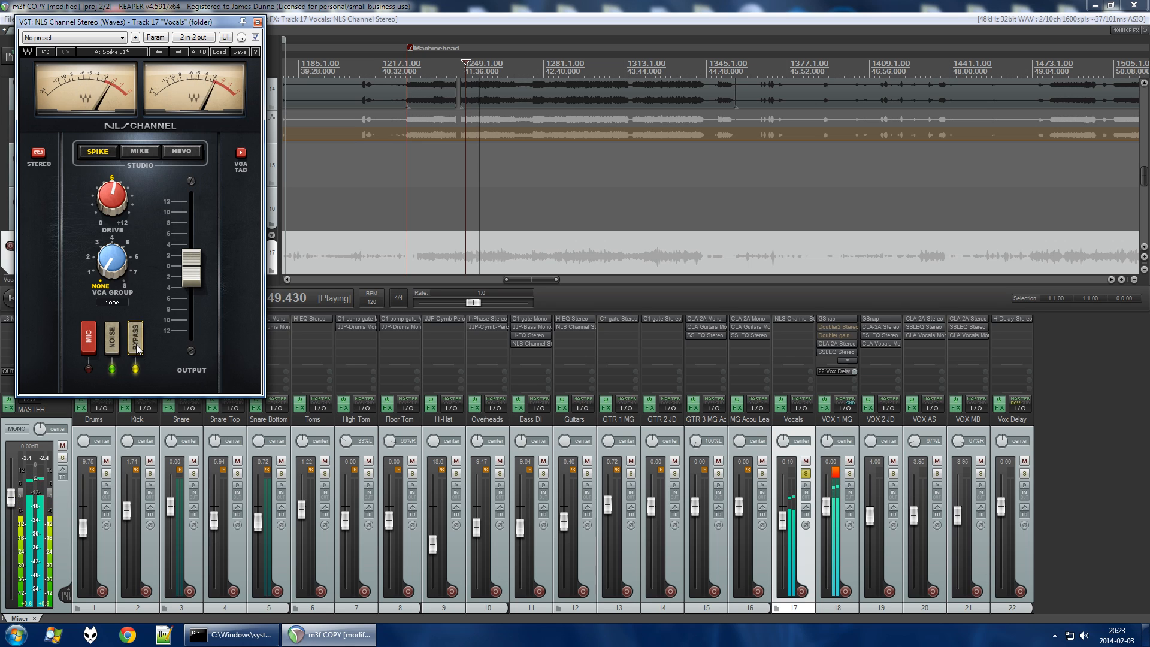
click(137, 347)
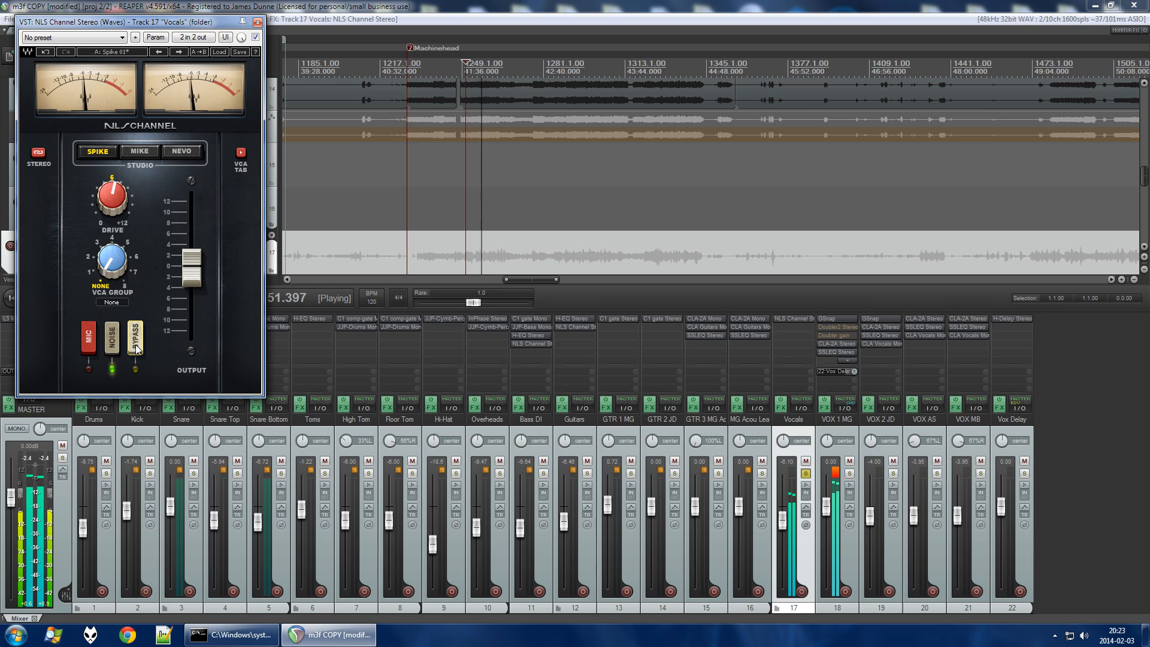
key(space)
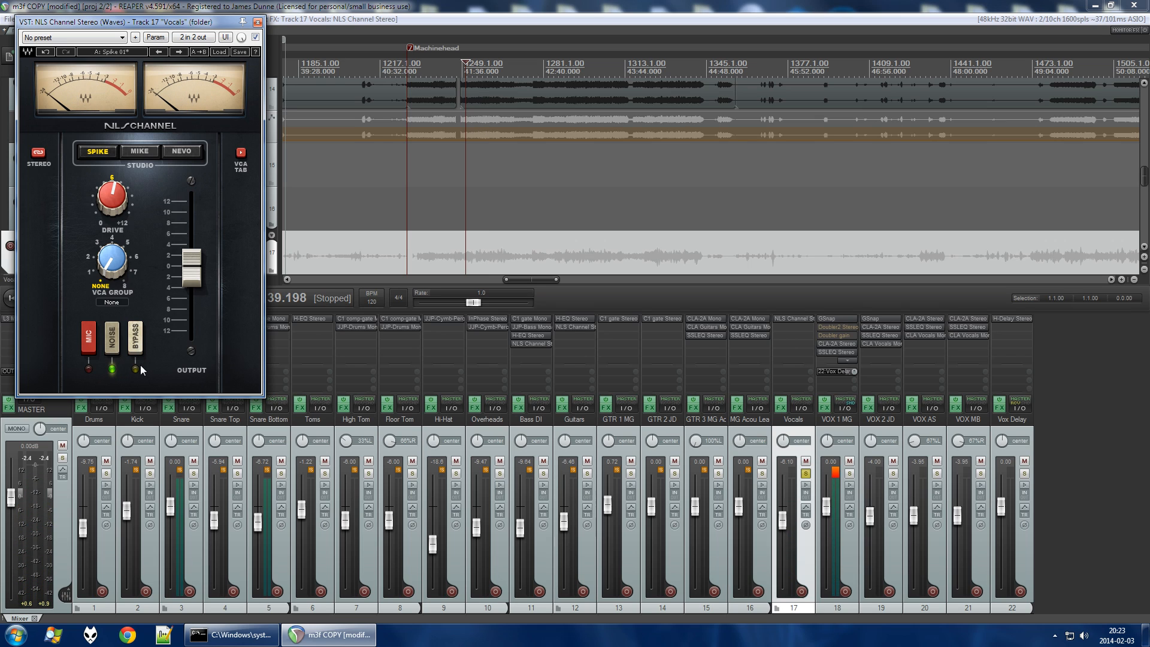
Bypass NLS Channel on the Vocals folder track, close the plug-in and clear the Vocals solo.
click(137, 368)
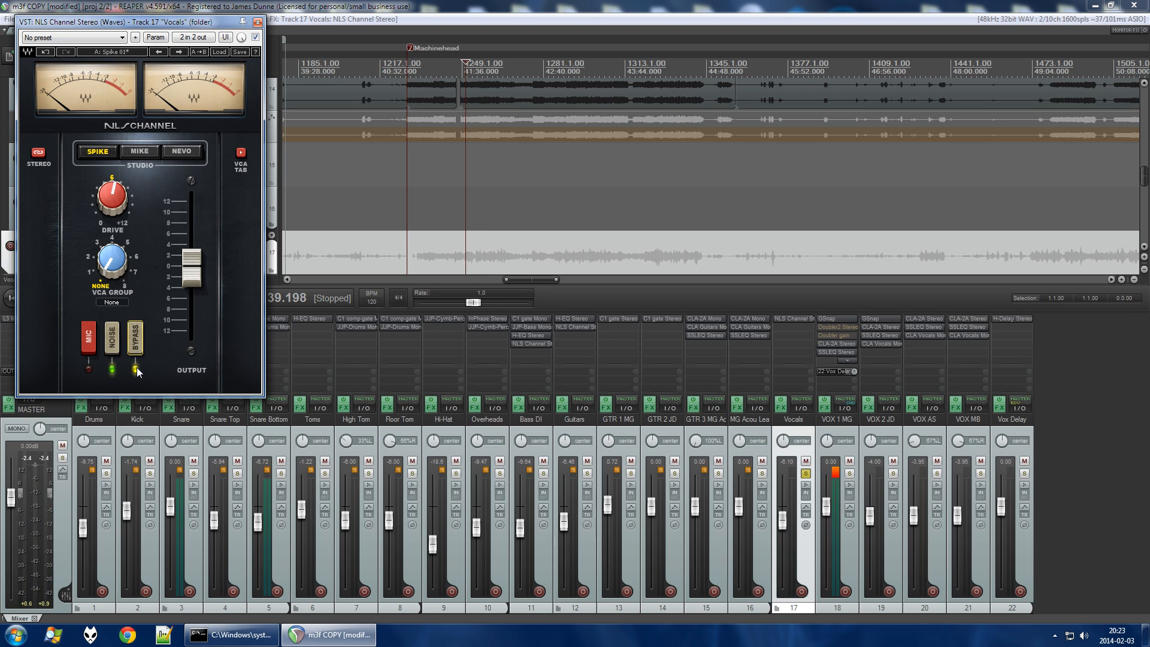
click(257, 23)
click(805, 474)
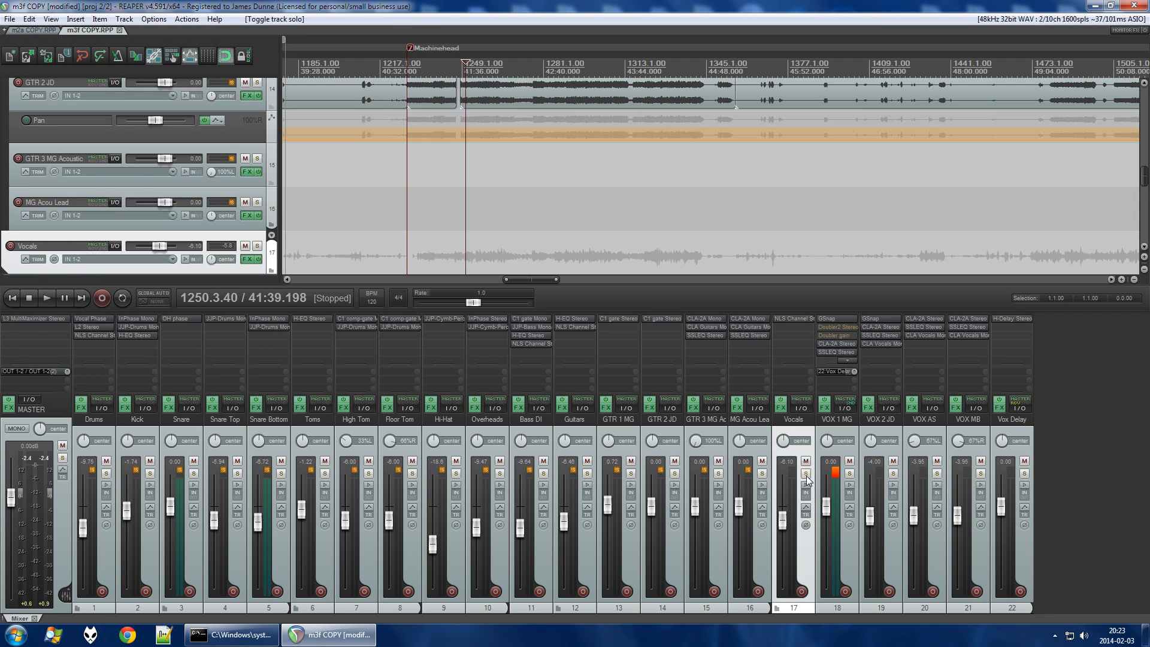
Solo the Guitars folder track and play it with its NLS Channel plug-in open.
click(587, 474)
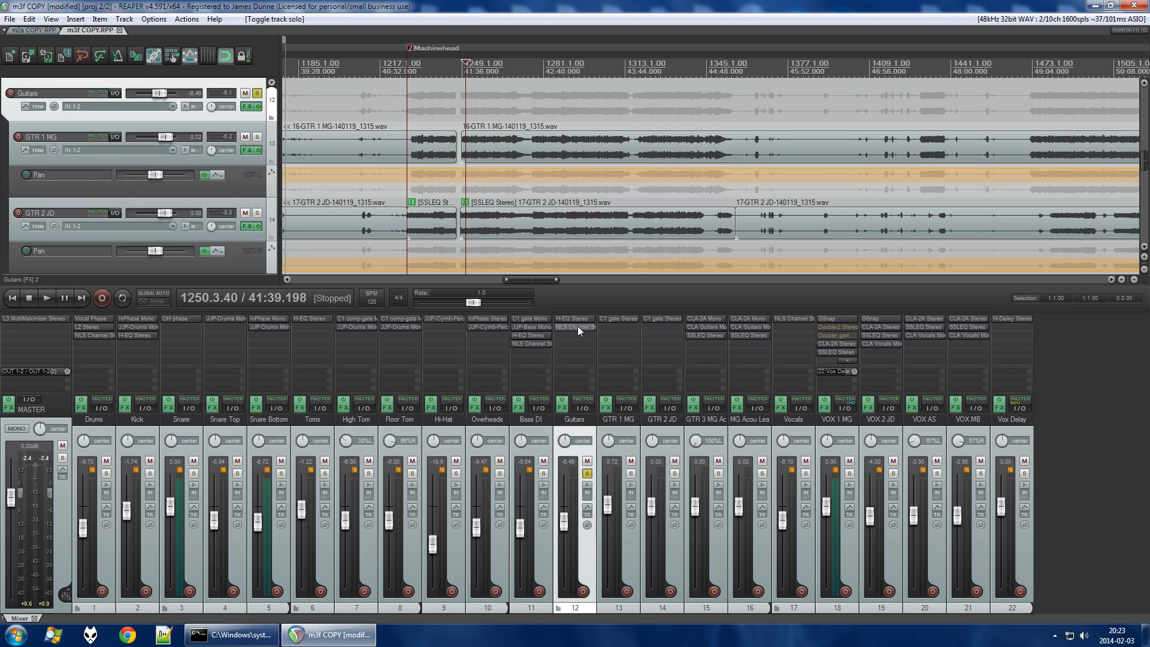
click(576, 326)
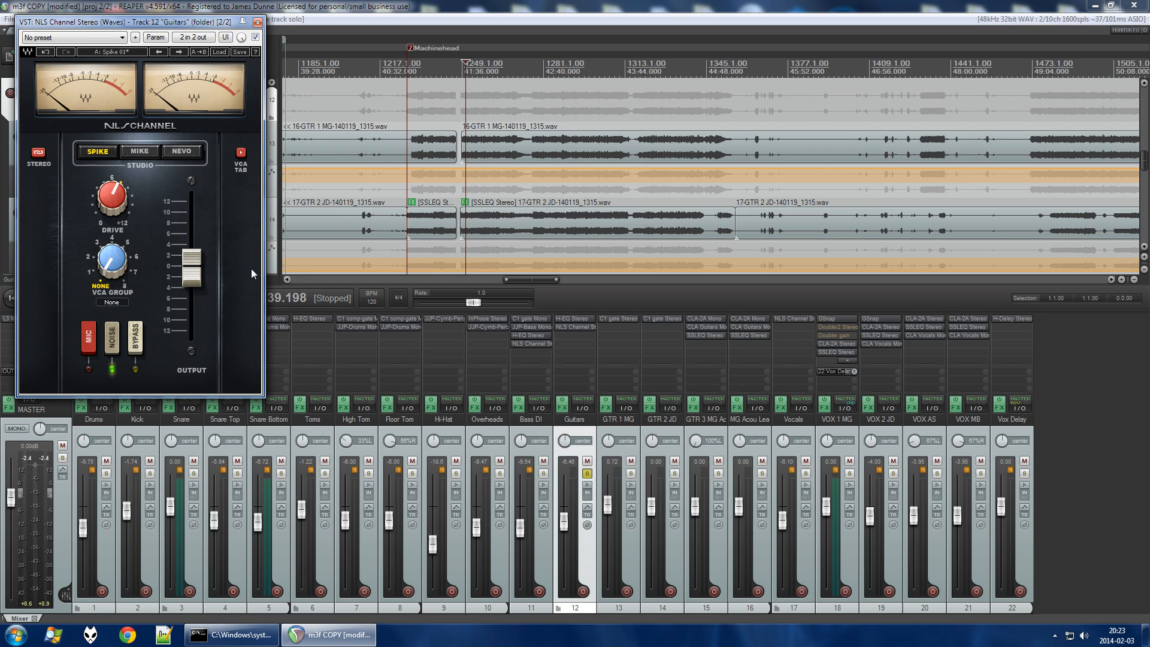
key(space)
Compare the guitars with NLS Channel bypassed and active, leaving it active, and stop playback and close the plug-in.
click(136, 339)
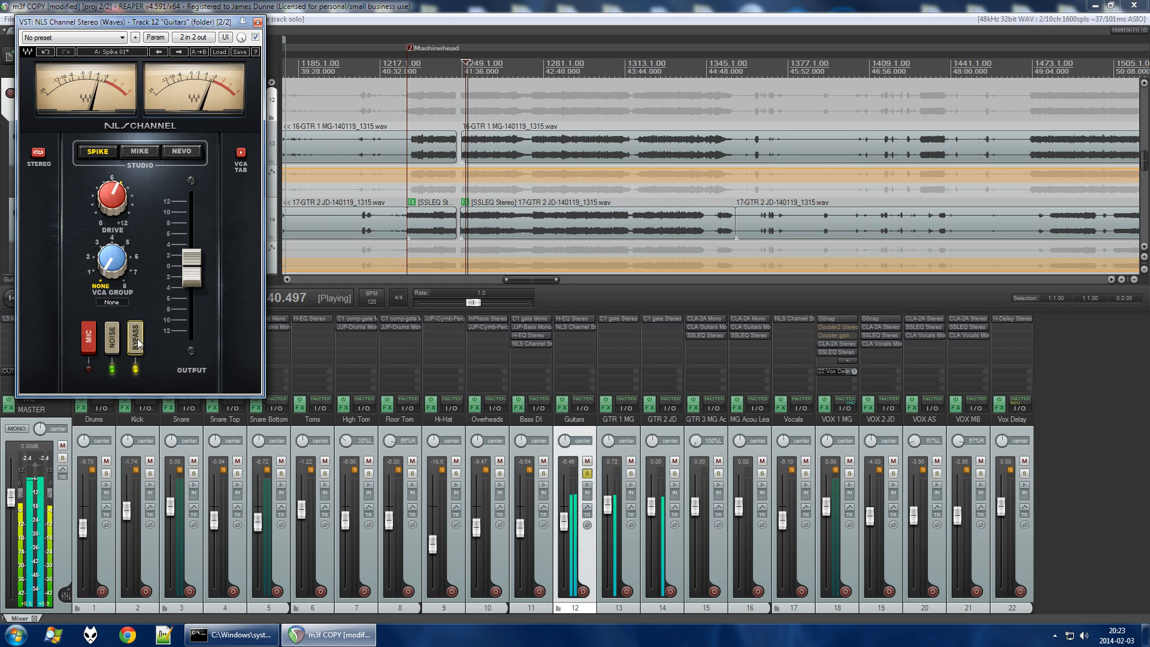
click(137, 343)
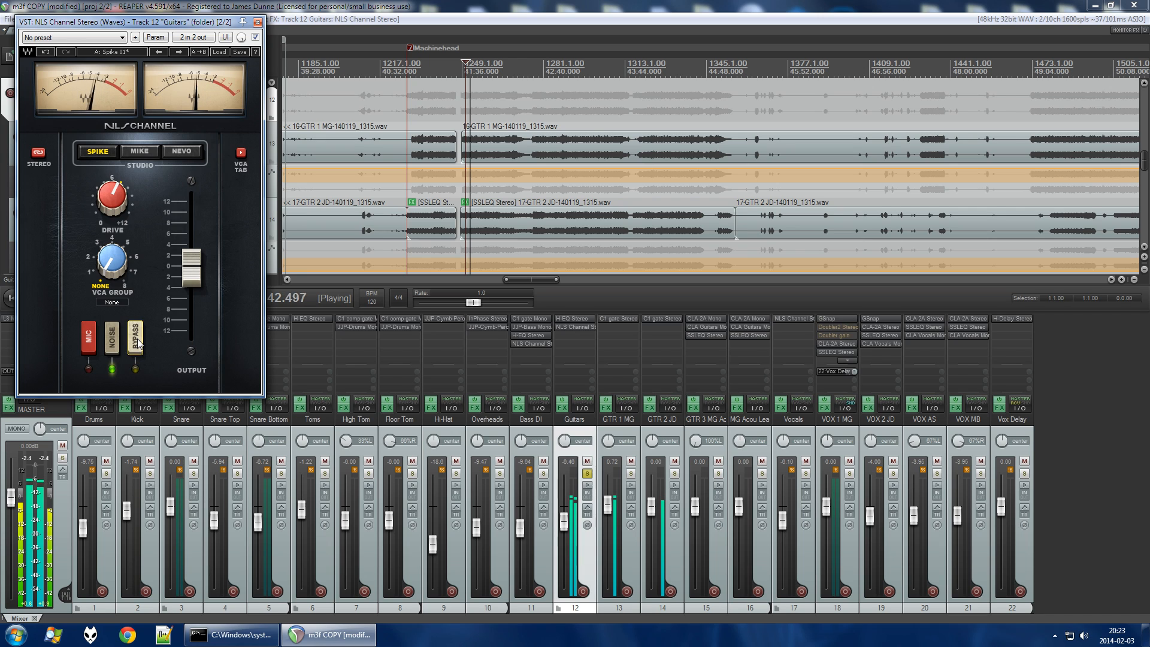
key(space)
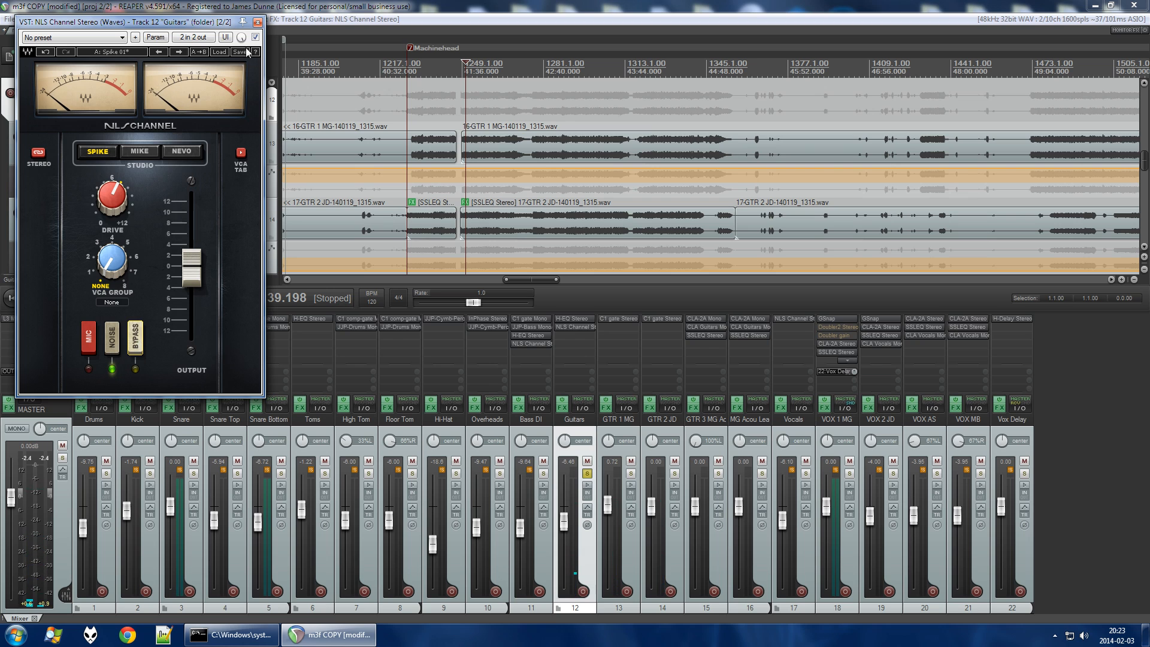
click(257, 23)
Set the horizontal zoom center in the Editing Behavior preferences to Edit cursor or play cursor (default) and apply it.
scroll(458, 229, down, 2)
scroll(473, 232, down, 1)
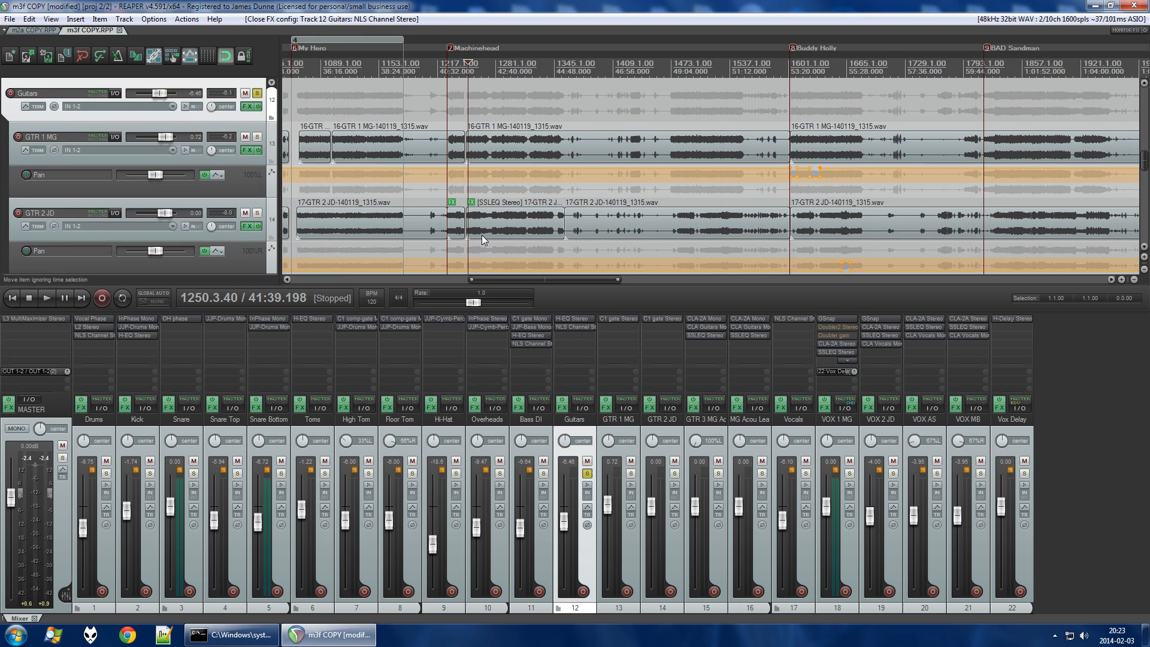
scroll(509, 234, down, 1)
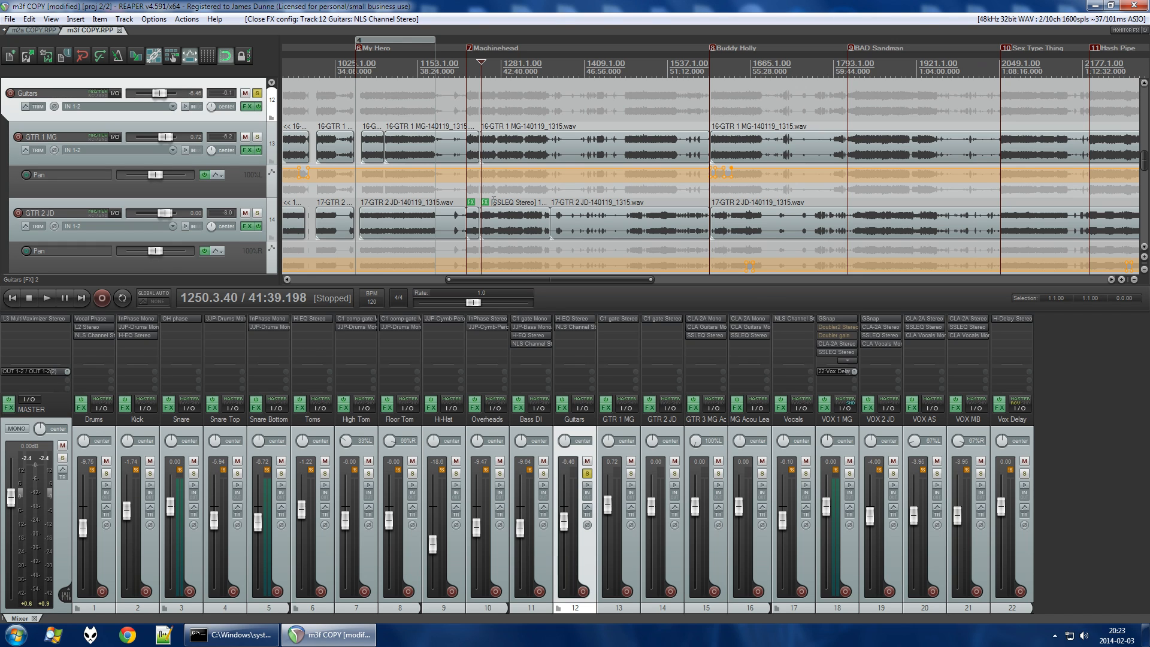
key(ctrl+p)
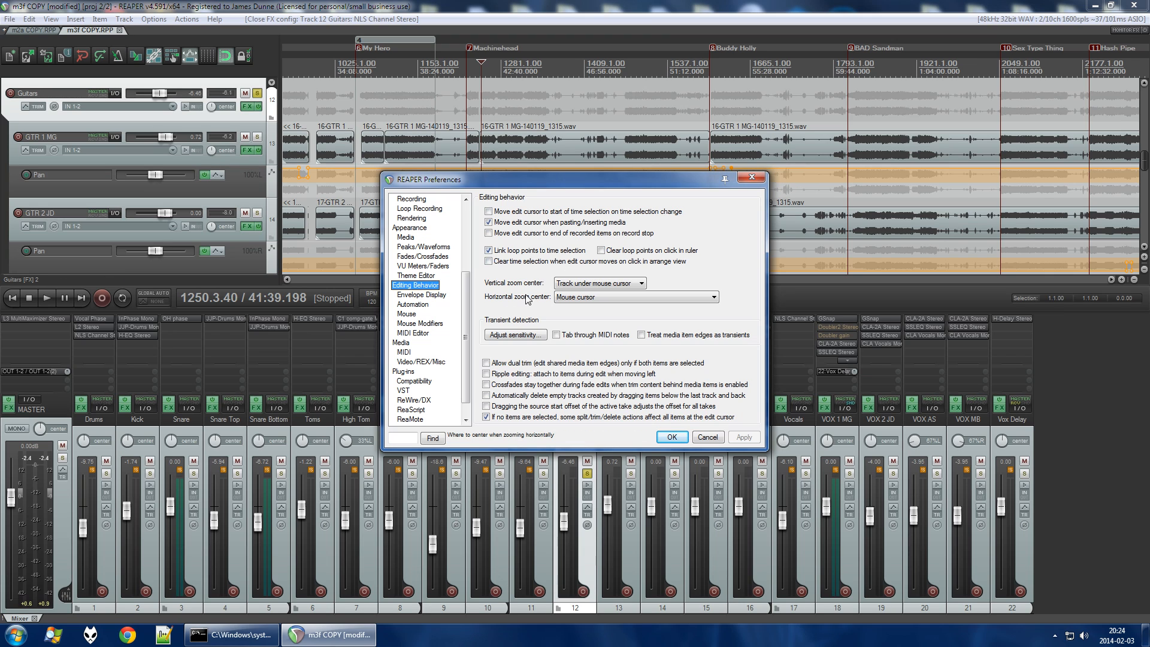
scroll(420, 262, up, 4)
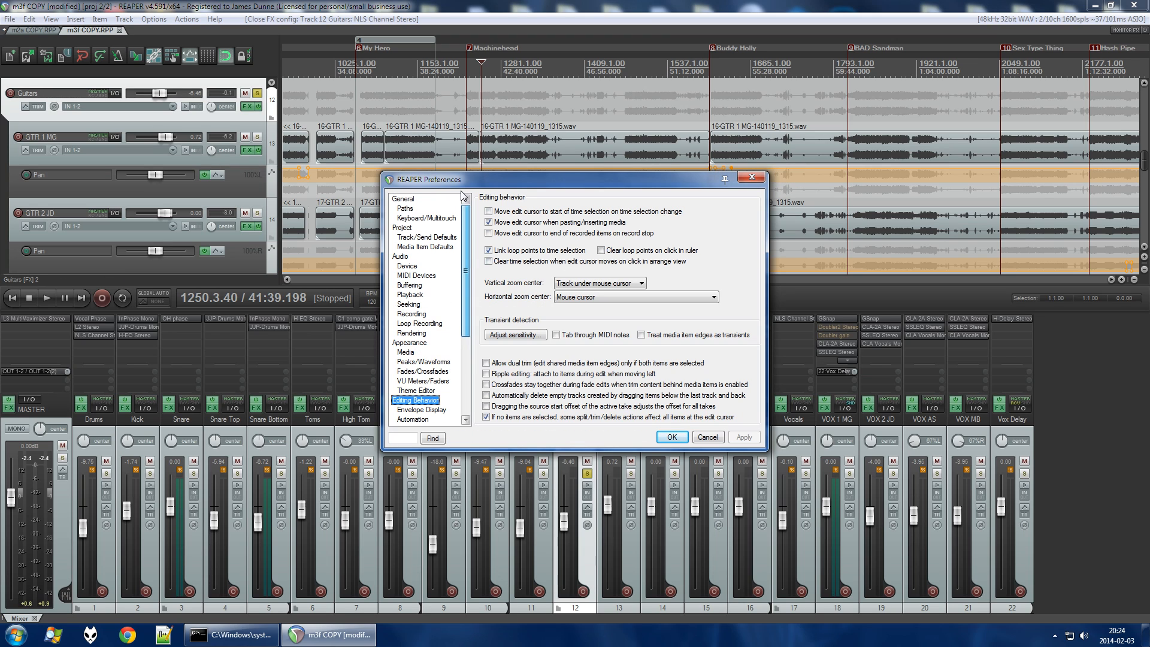
scroll(425, 266, down, 5)
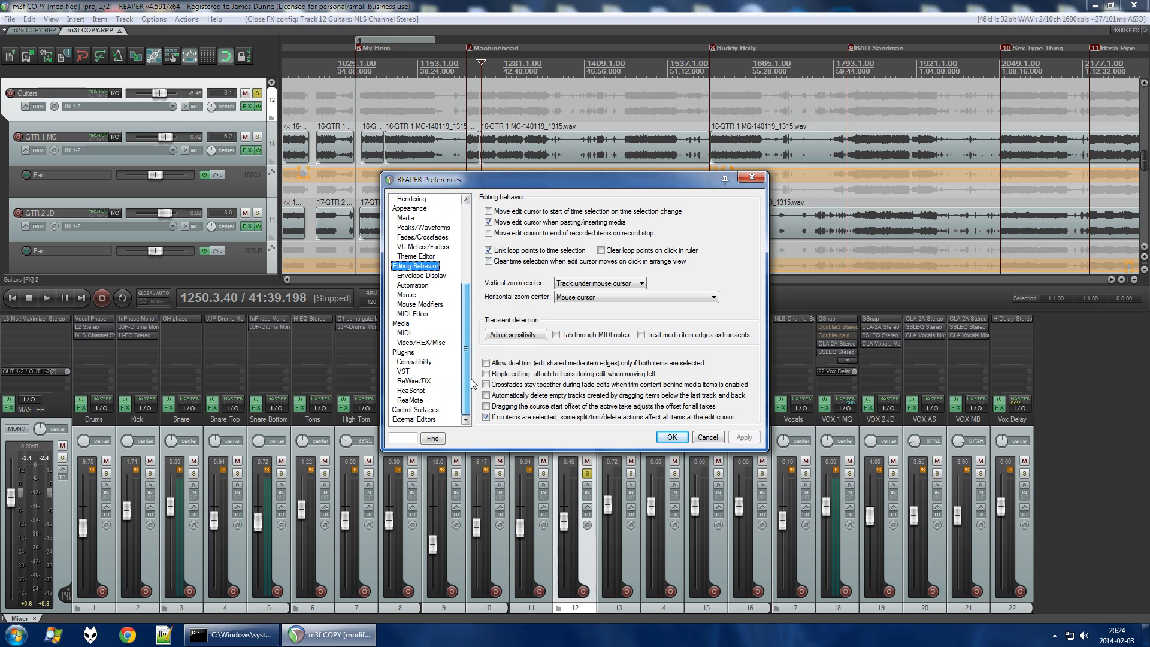
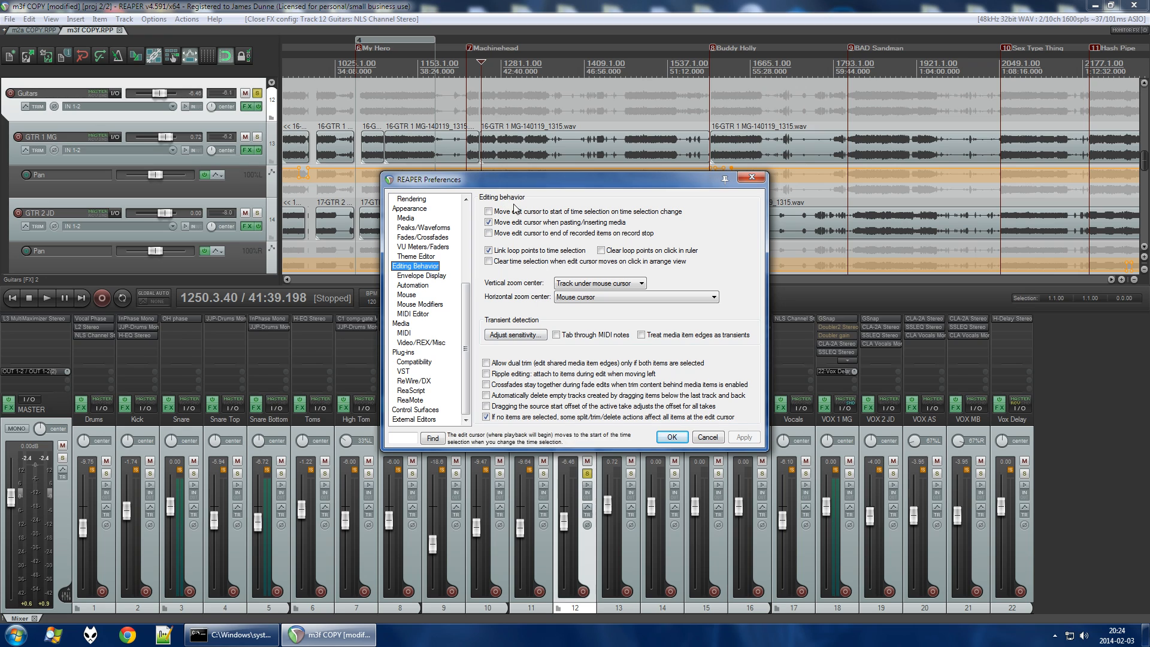
click(581, 298)
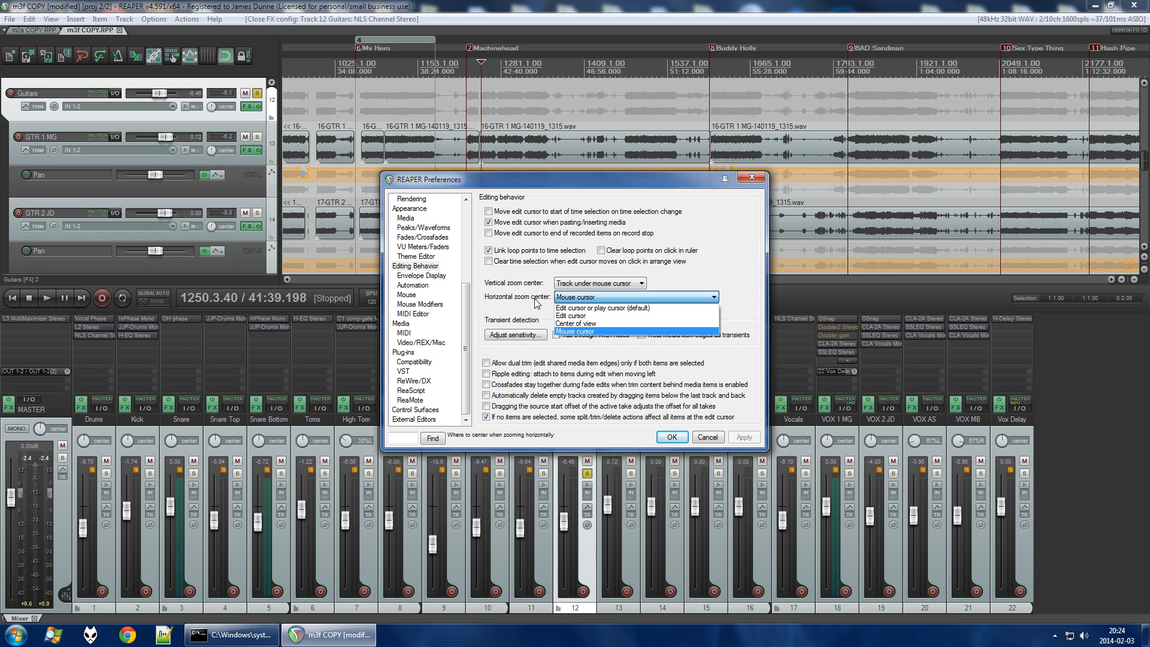
click(590, 307)
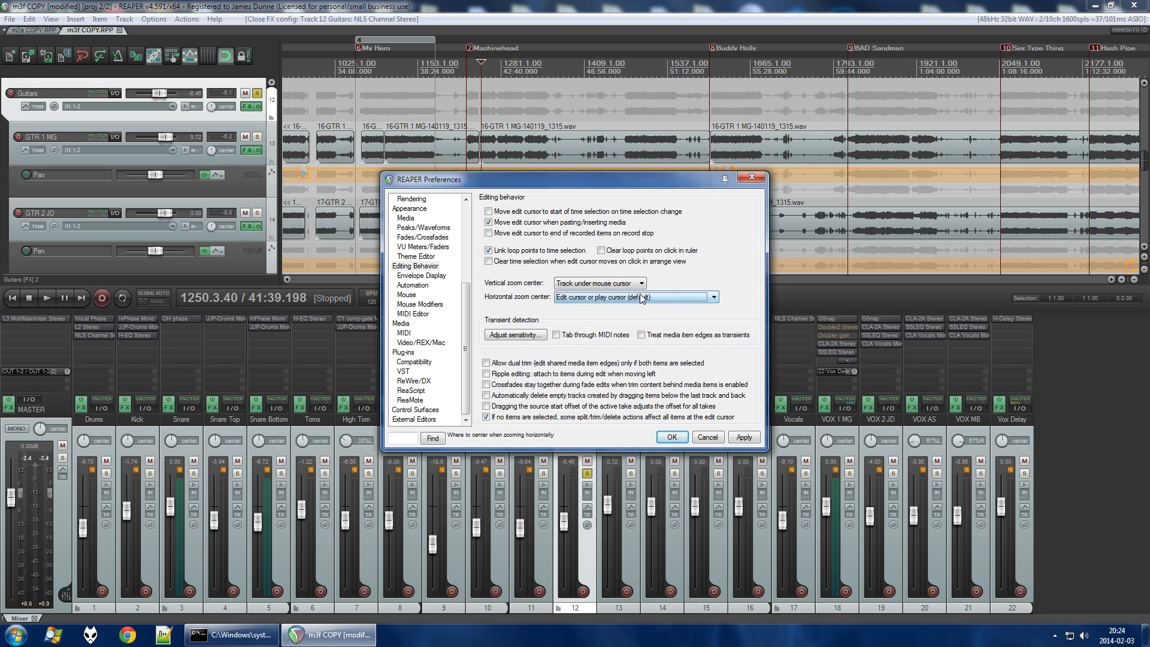
click(672, 437)
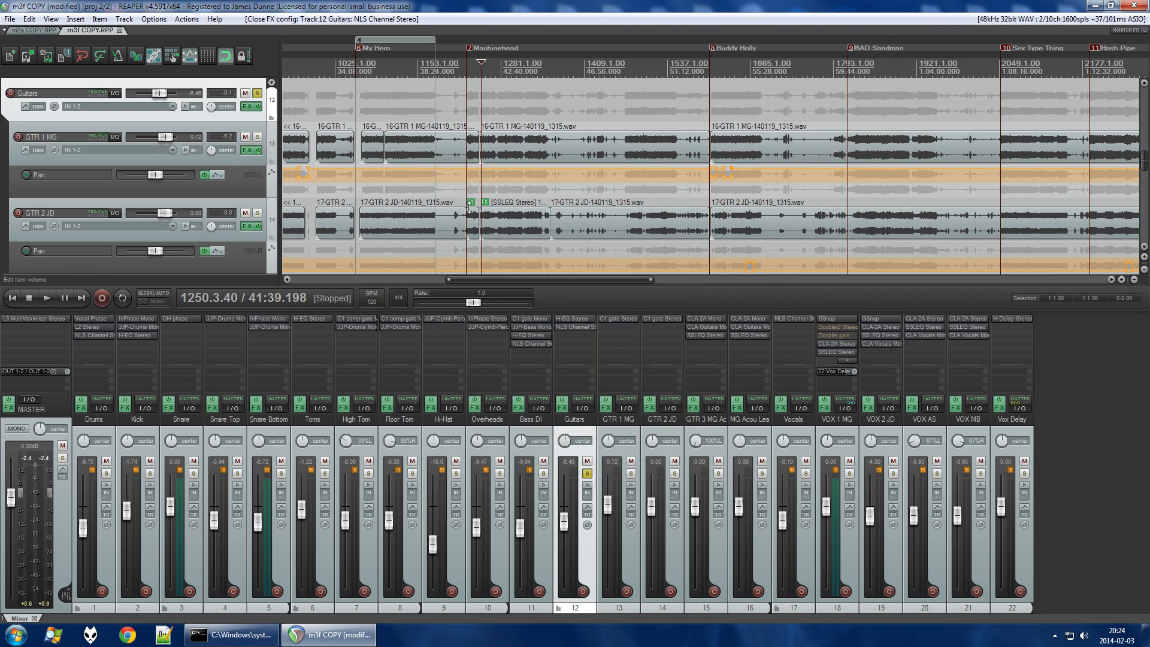
Examine how the arrange view zooms in and out around the edit cursor with the pointer at different places.
scroll(499, 208, up, 4)
scroll(499, 210, up, 10)
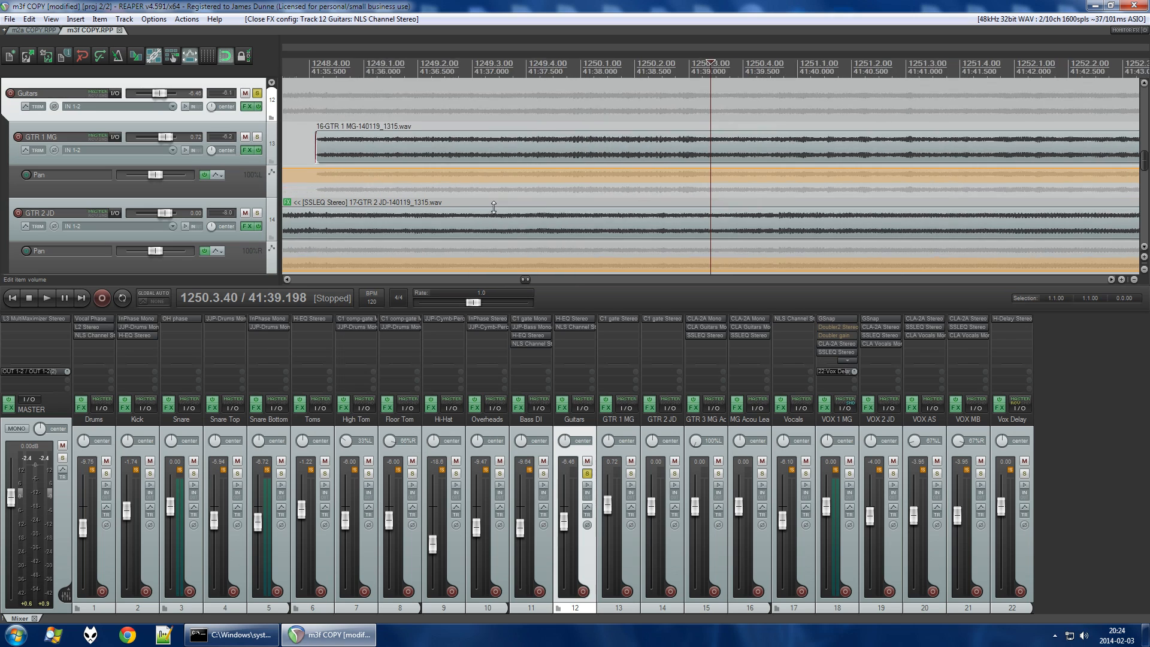
scroll(494, 207, down, 5)
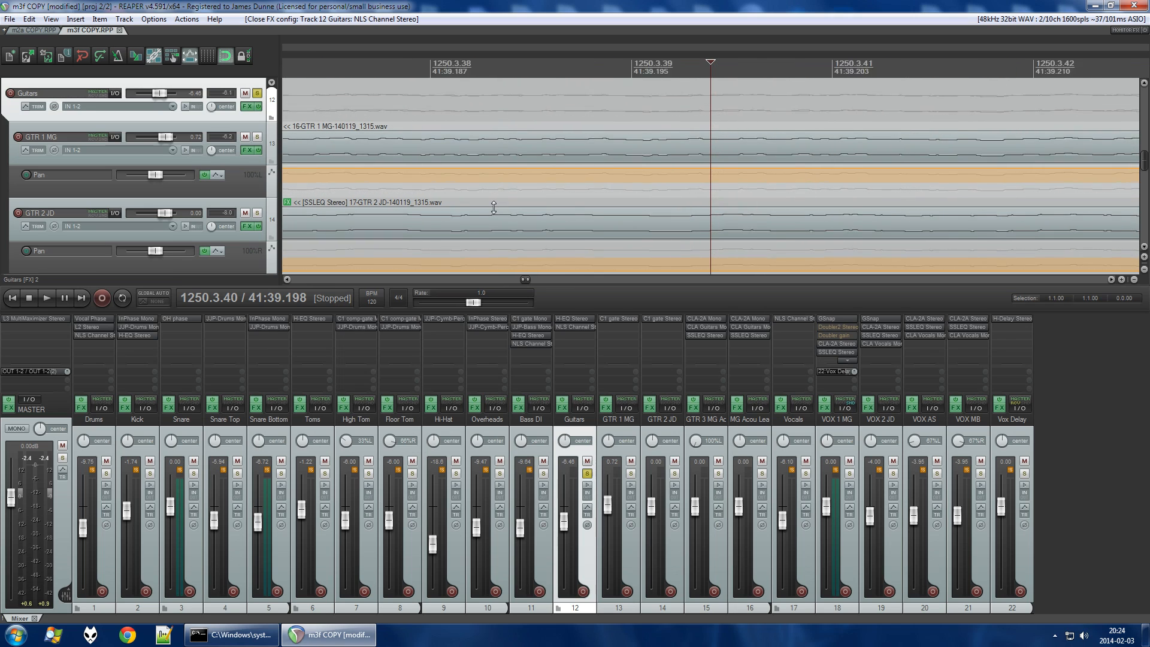
scroll(494, 207, down, 4)
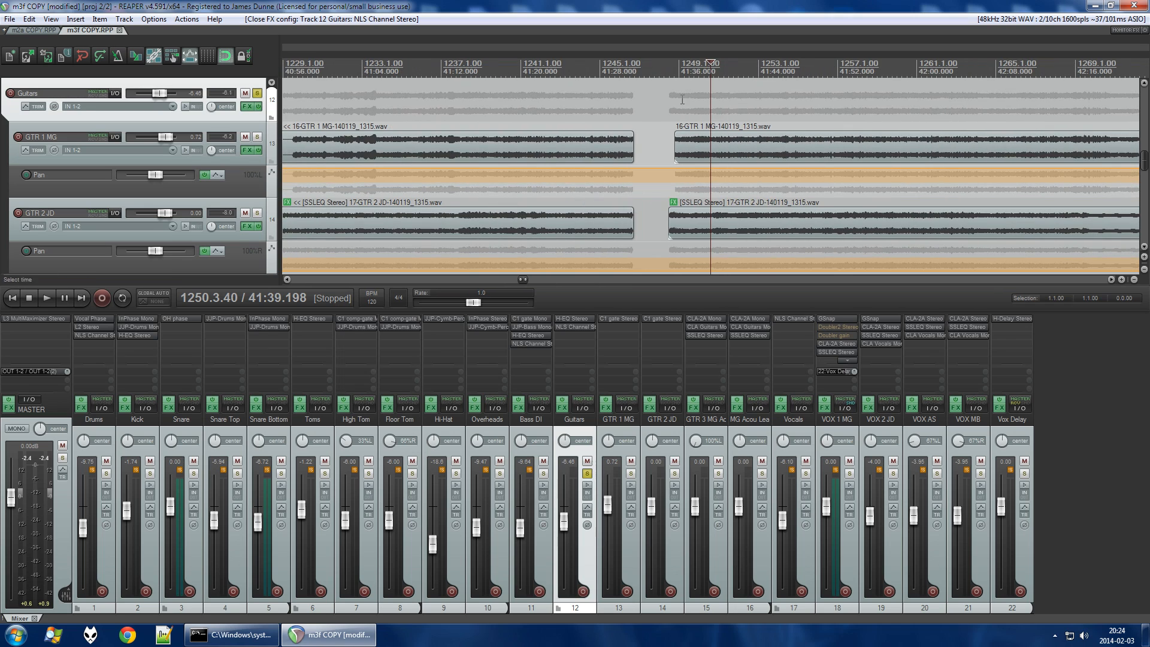
scroll(530, 210, up, 8)
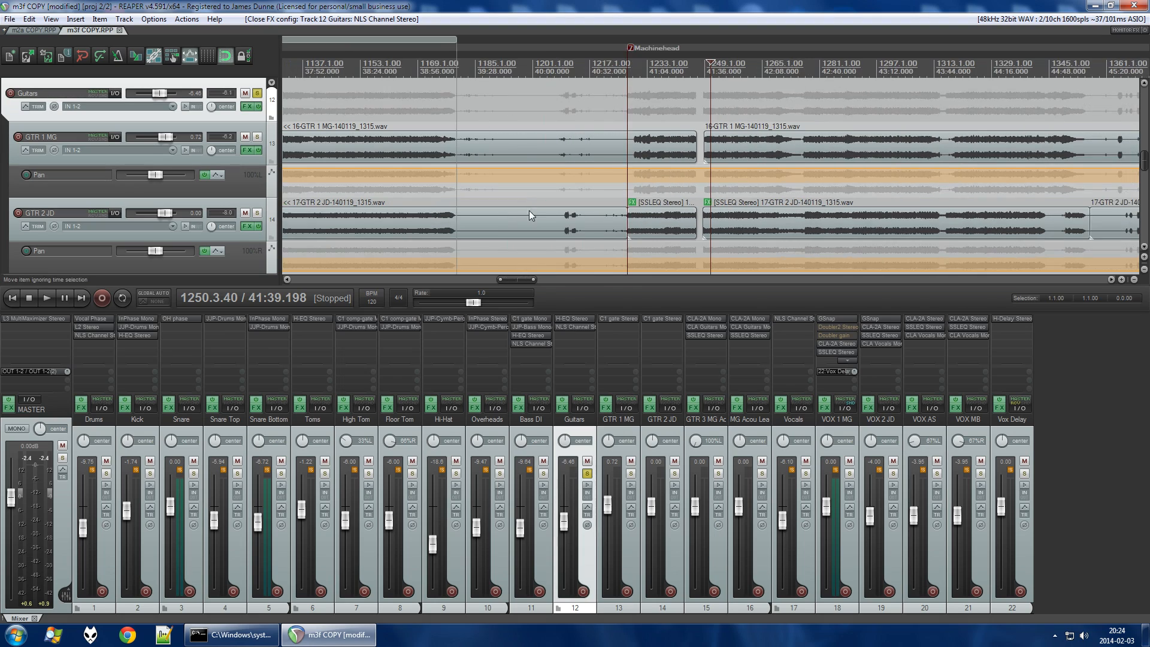
scroll(759, 186, up, 3)
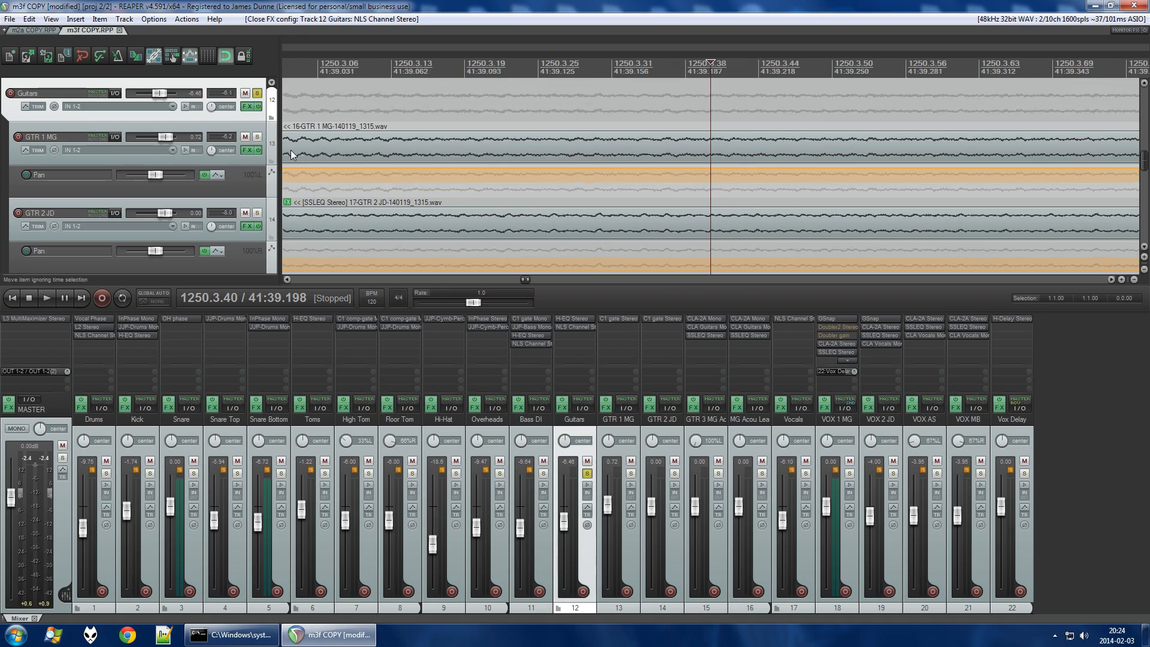
scroll(978, 156, down, 20)
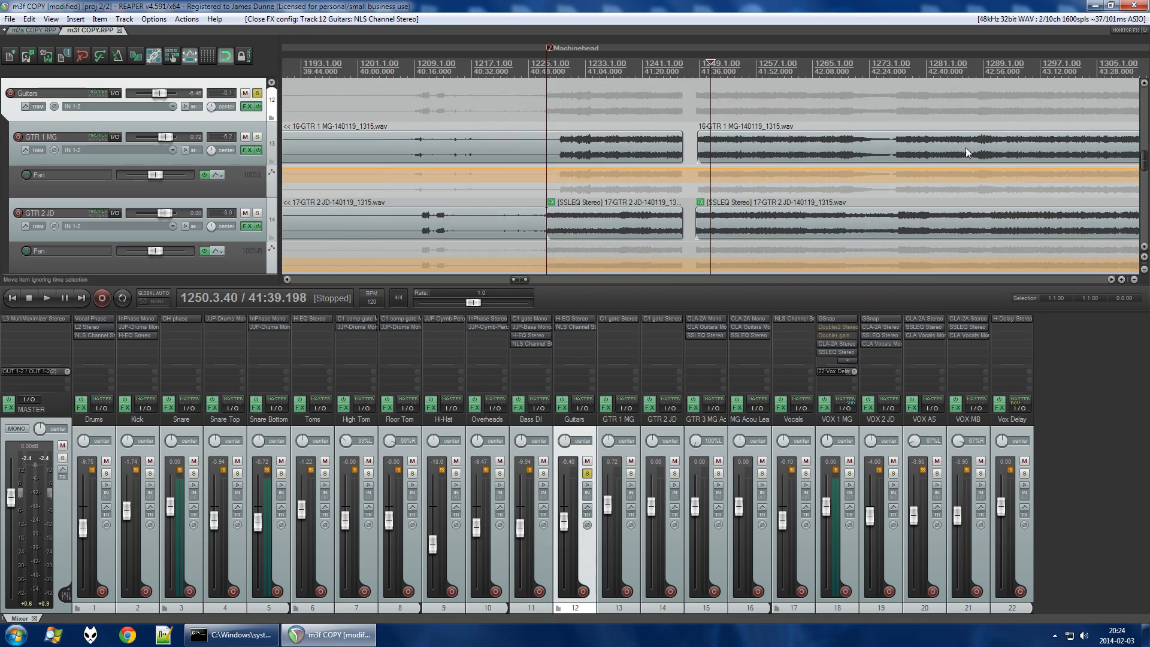
scroll(863, 177, up, 15)
scroll(411, 195, down, 10)
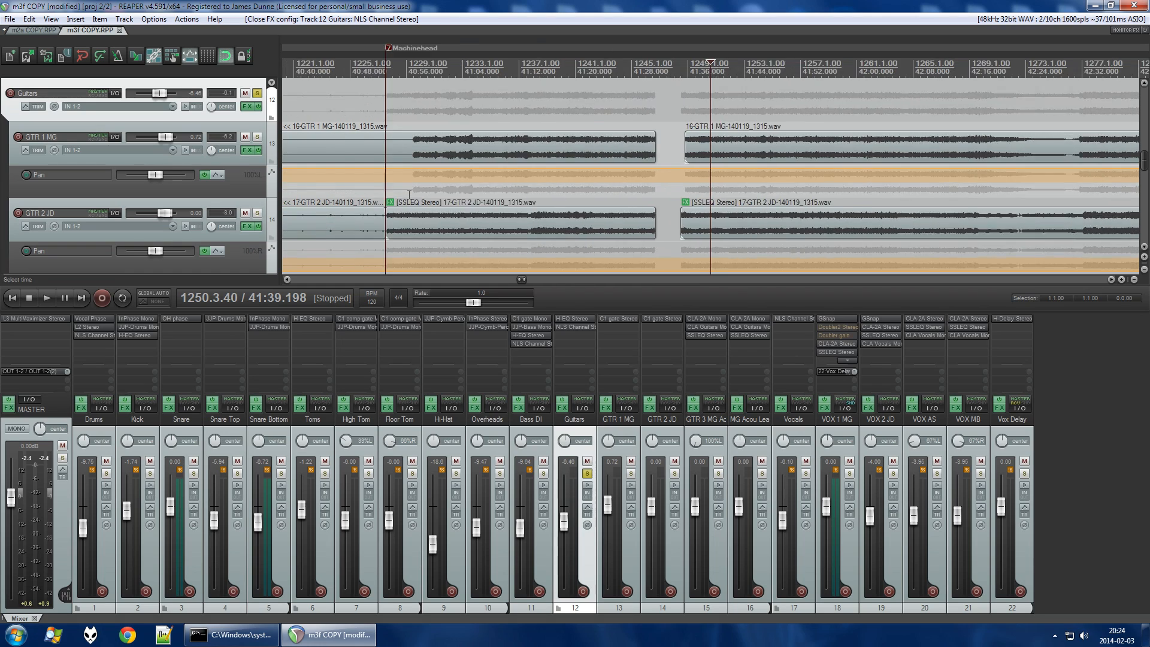
scroll(682, 178, up, 4)
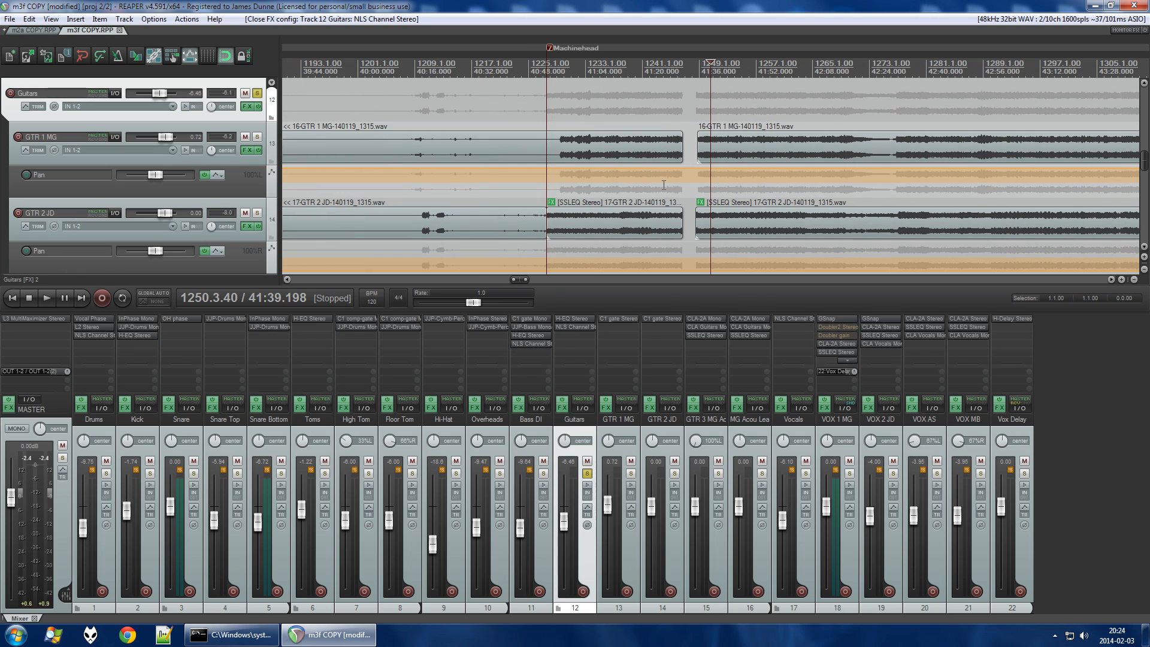
Set the horizontal zoom center in the Editing Behavior preferences to Mouse cursor and confirm the preferences.
key(ctrl+p)
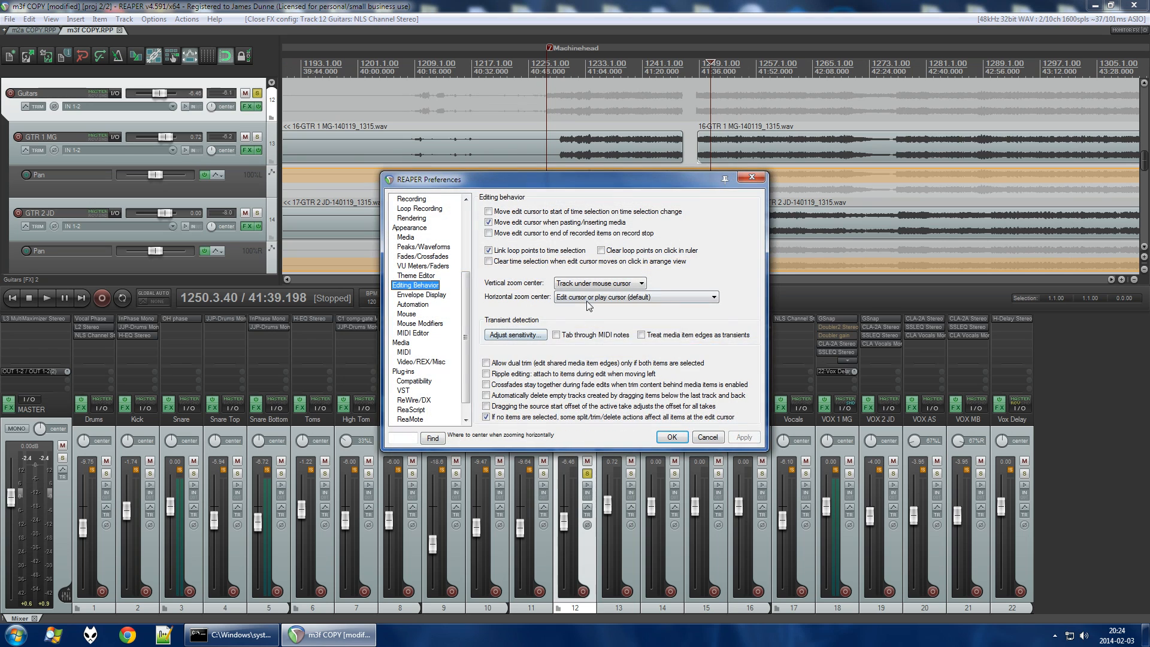
click(635, 297)
click(582, 332)
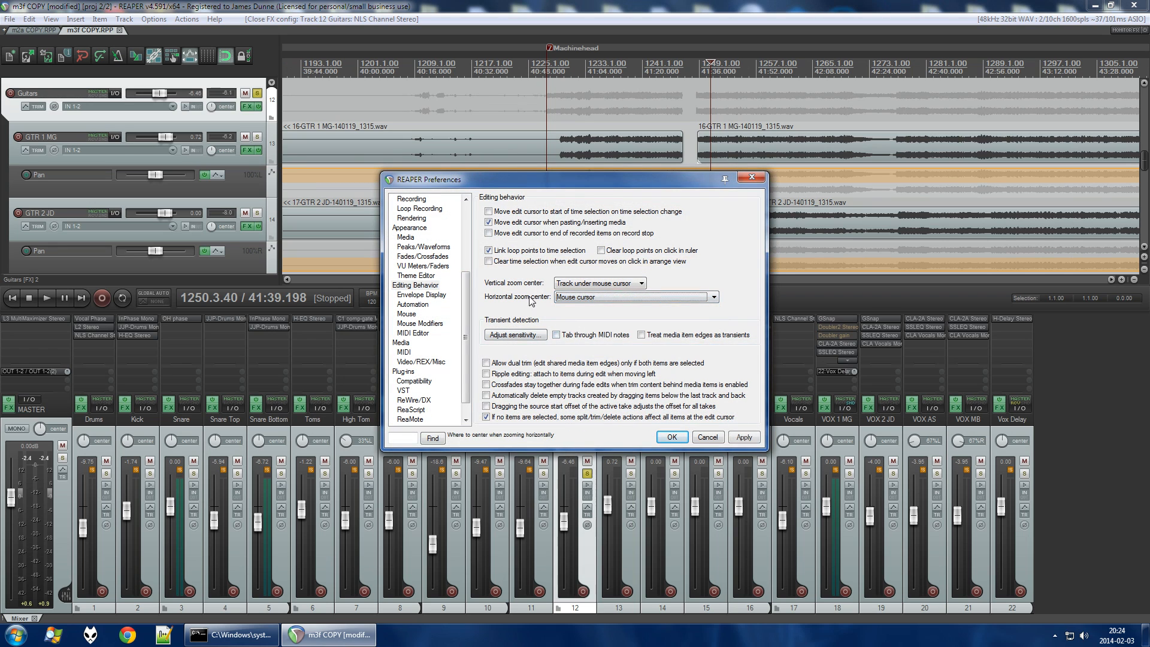
click(574, 298)
click(574, 298)
click(574, 298)
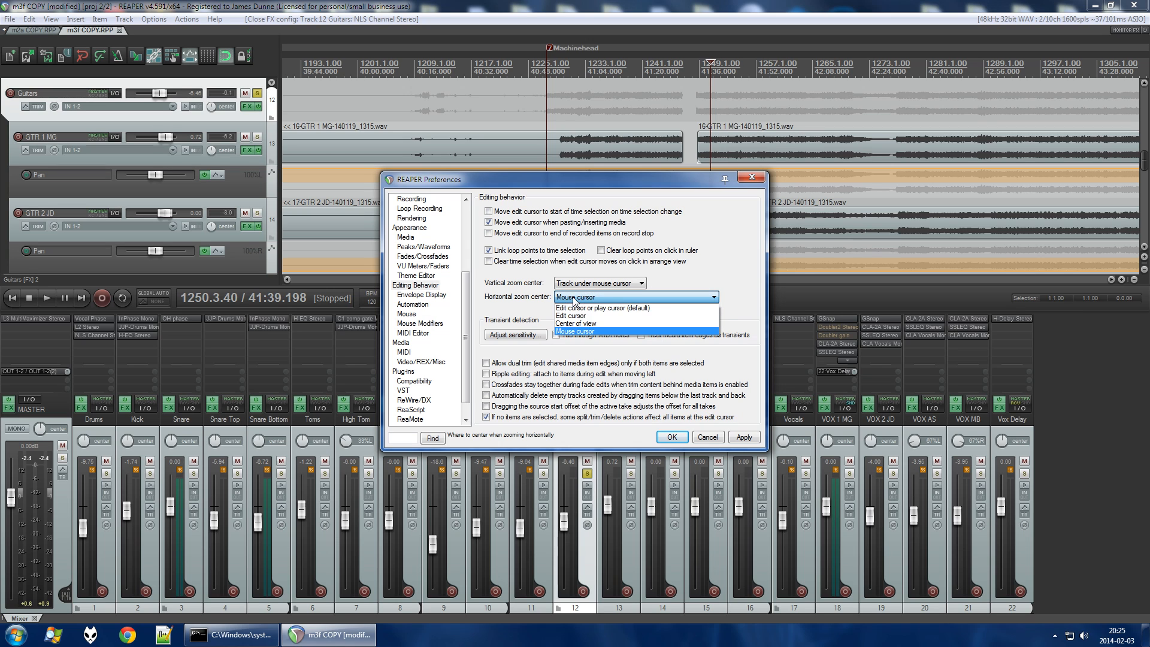
click(575, 331)
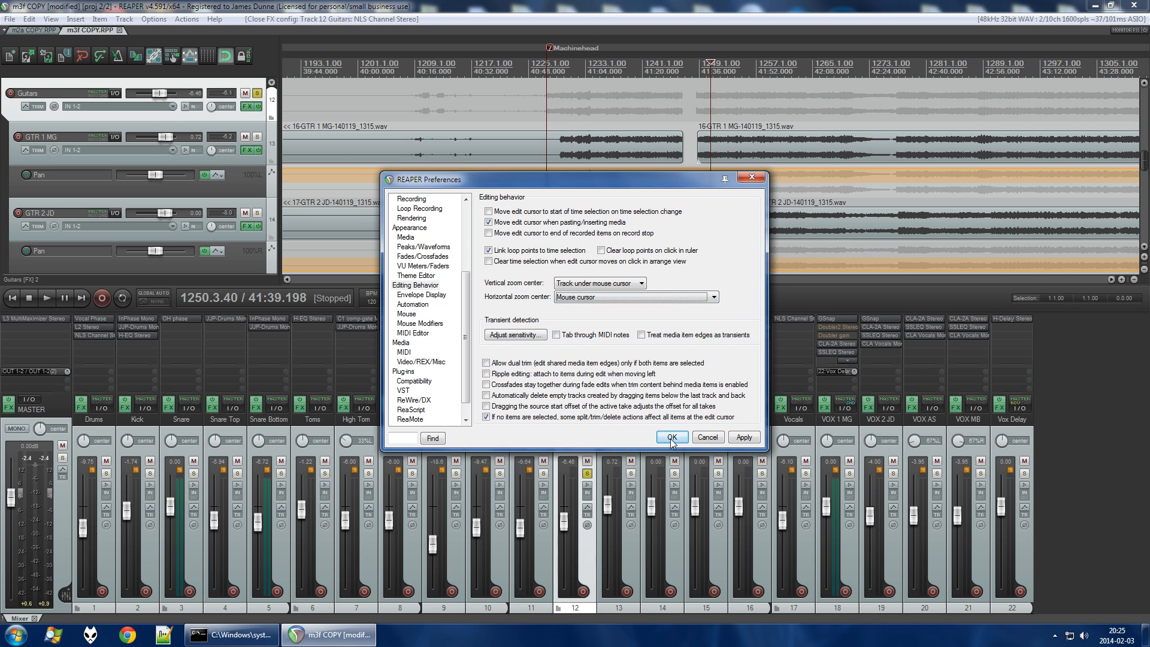
click(671, 437)
Examine how the arrange view zooms horizontally in and out around the mouse cursor at different points along the timeline.
scroll(576, 221, up, 6)
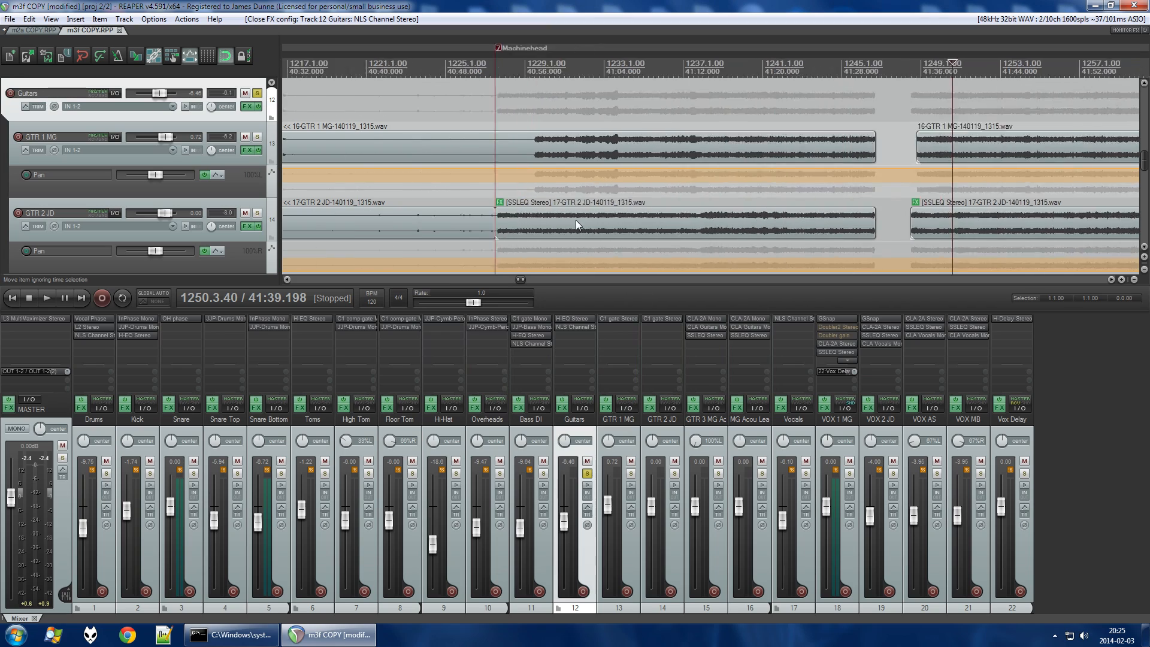
scroll(577, 220, up, 15)
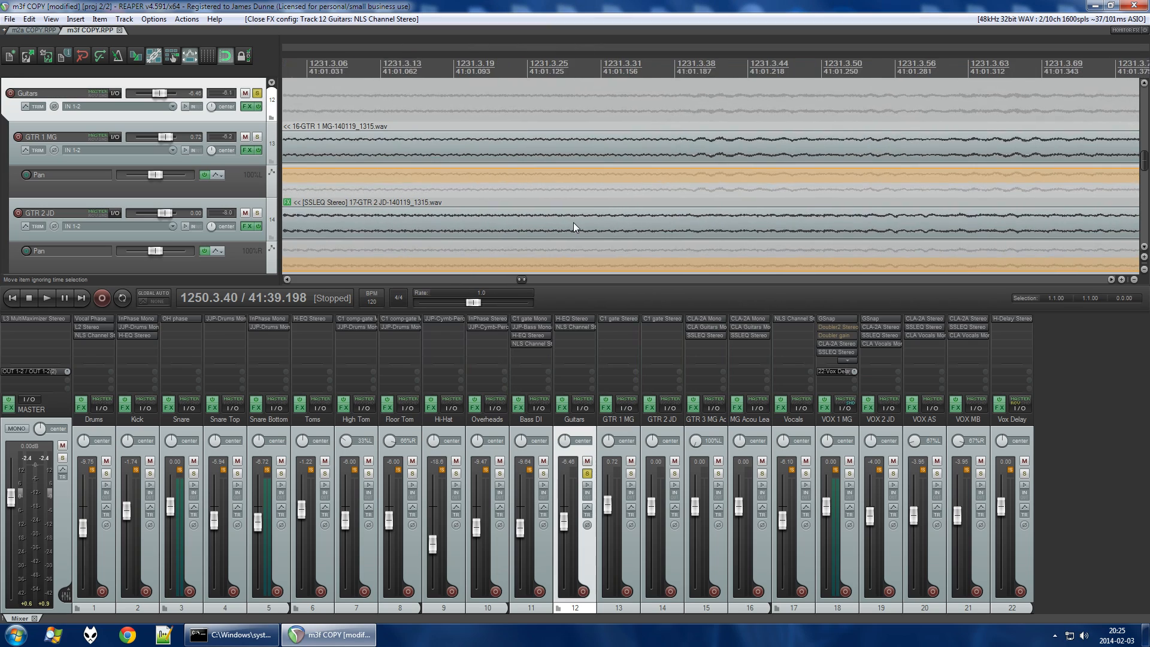
scroll(379, 220, up, 5)
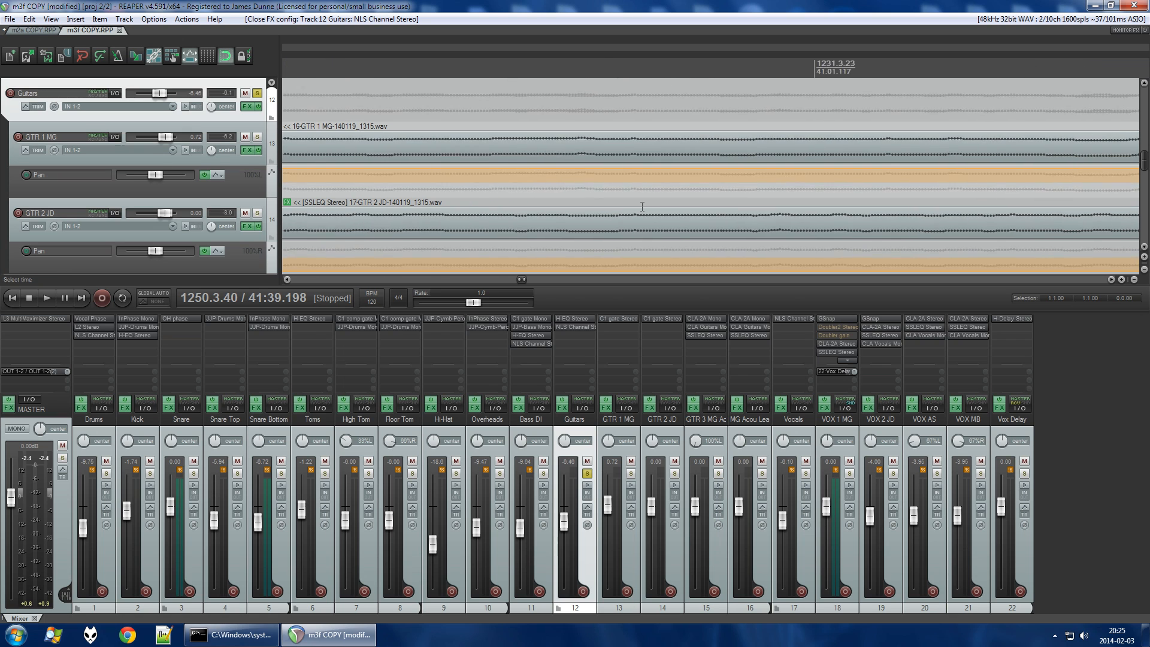
scroll(694, 214, down, 20)
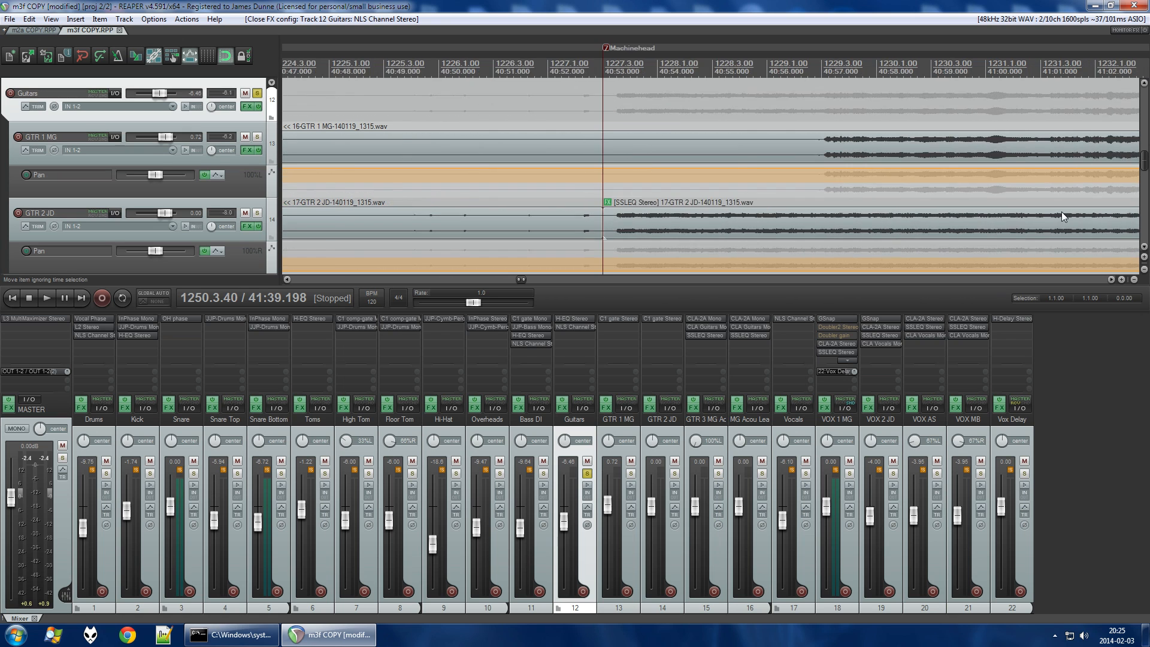
scroll(1079, 211, down, 6)
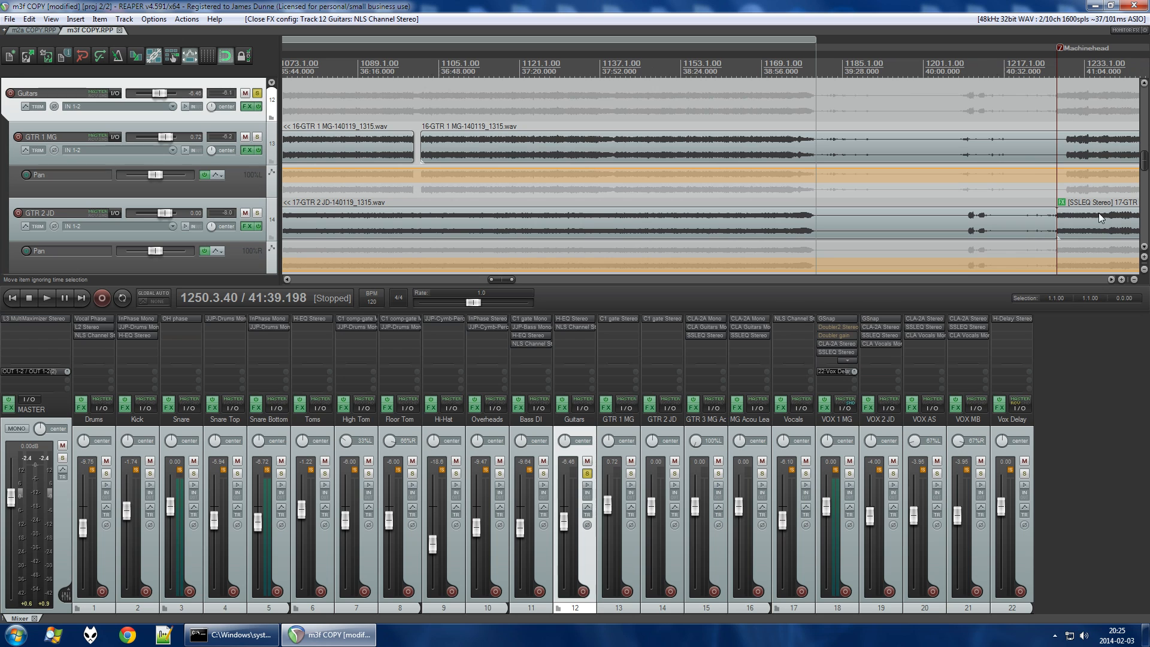
scroll(314, 222, up, 10)
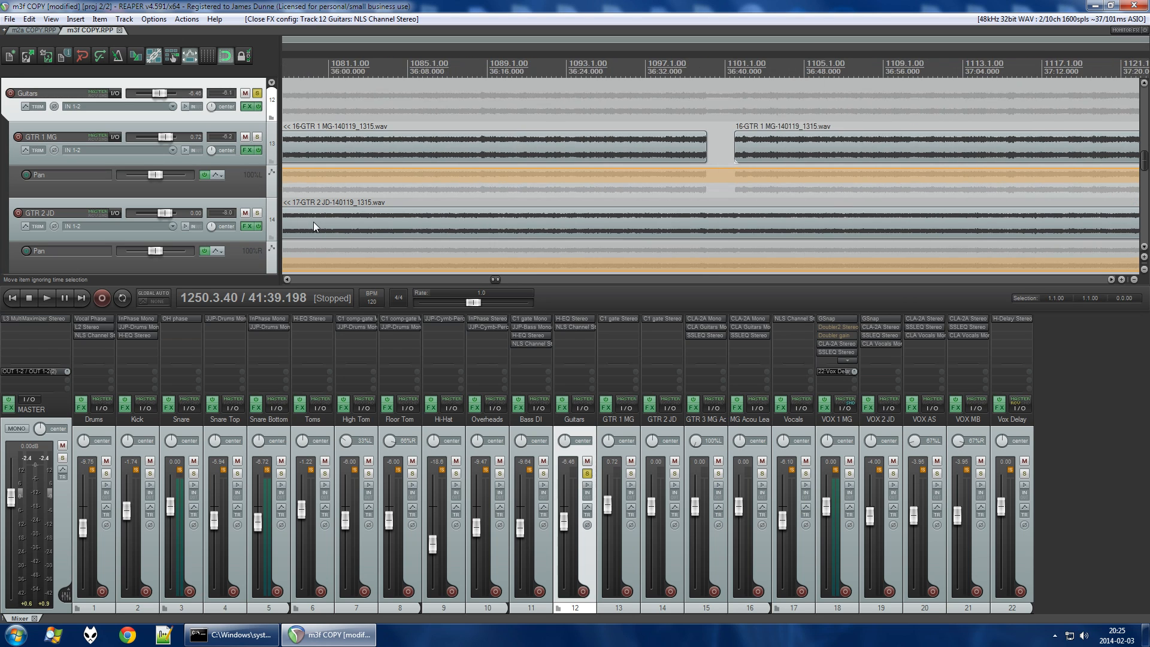
scroll(1097, 220, down, 12)
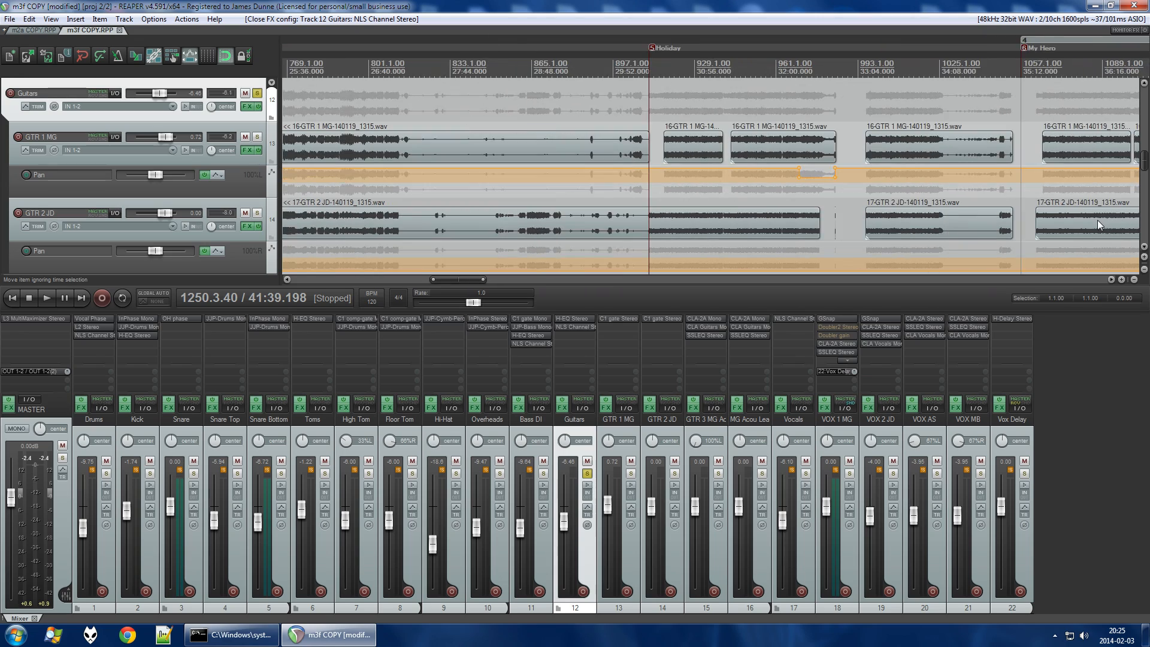
scroll(336, 232, down, 11)
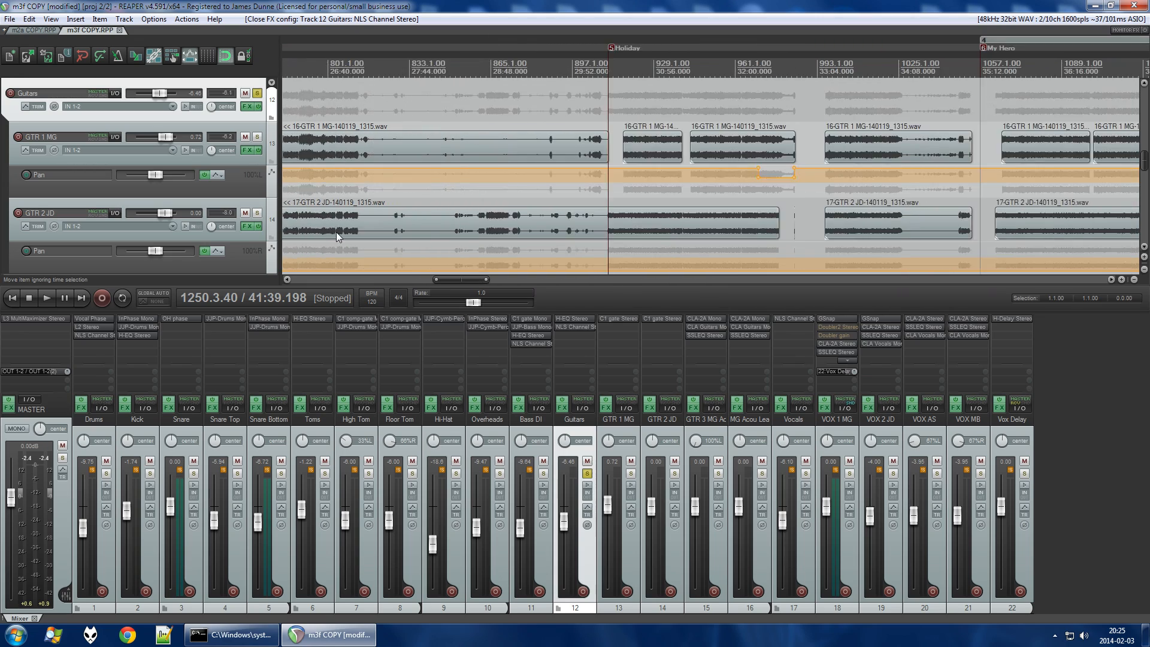
scroll(723, 232, up, 11)
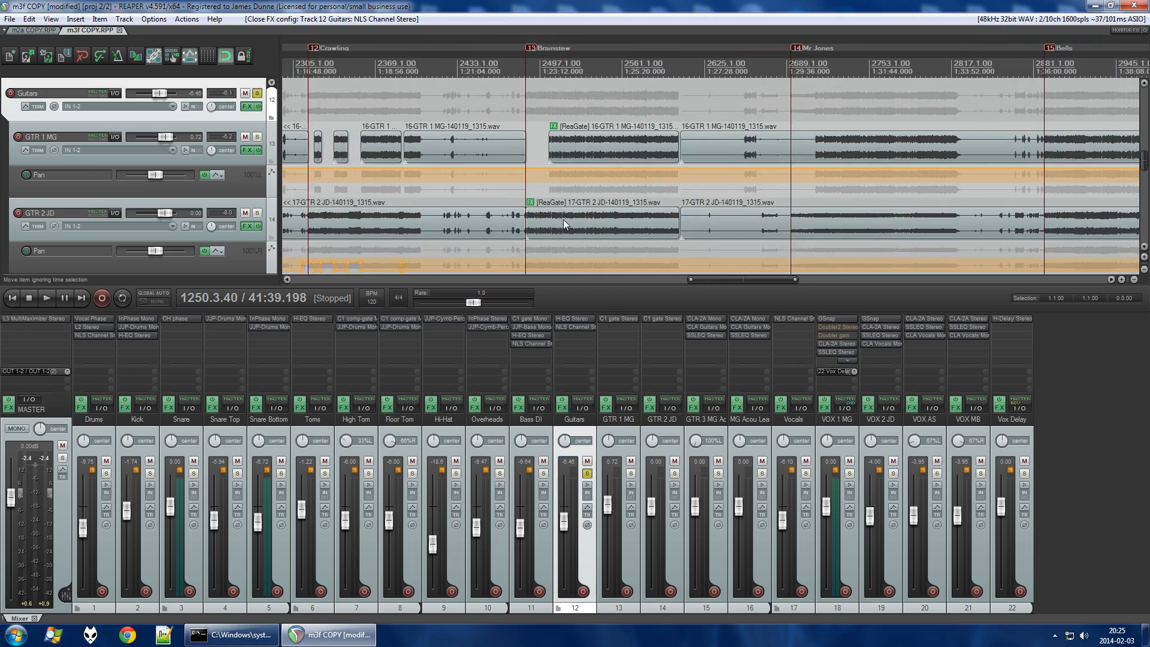
scroll(725, 230, down, 8)
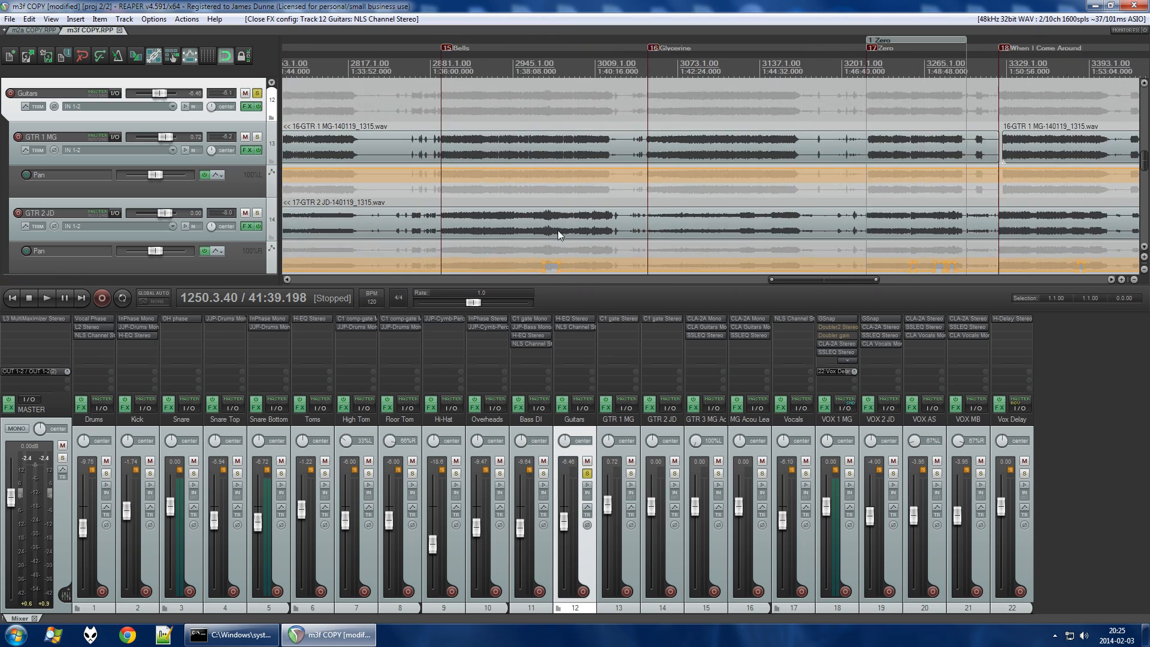
scroll(582, 72, up, 5)
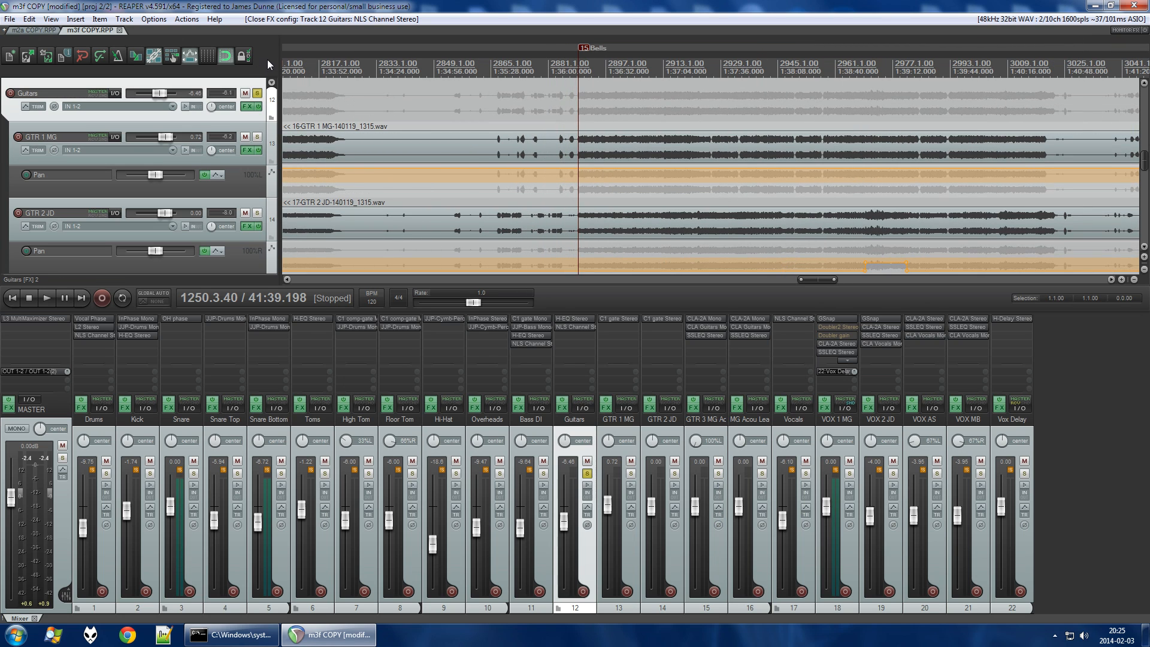
scroll(520, 212, down, 10)
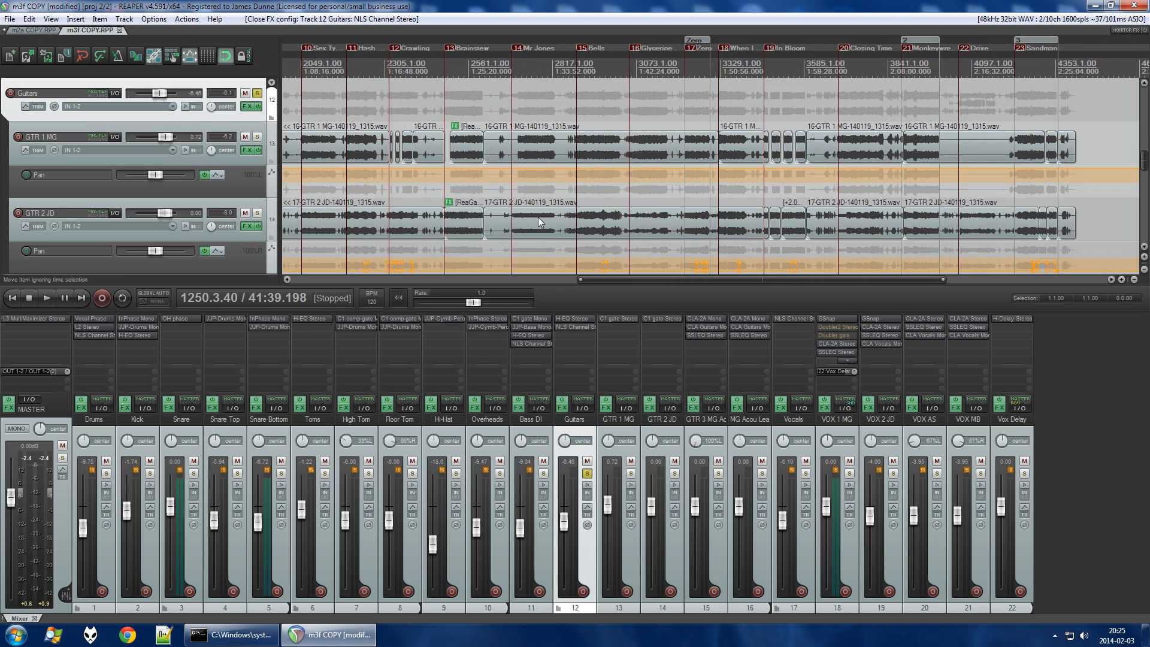
Examine vertical scrolling and vertical zoom of the tracks around the Guitars folder.
scroll(274, 178, down, 3)
scroll(274, 176, up, 2)
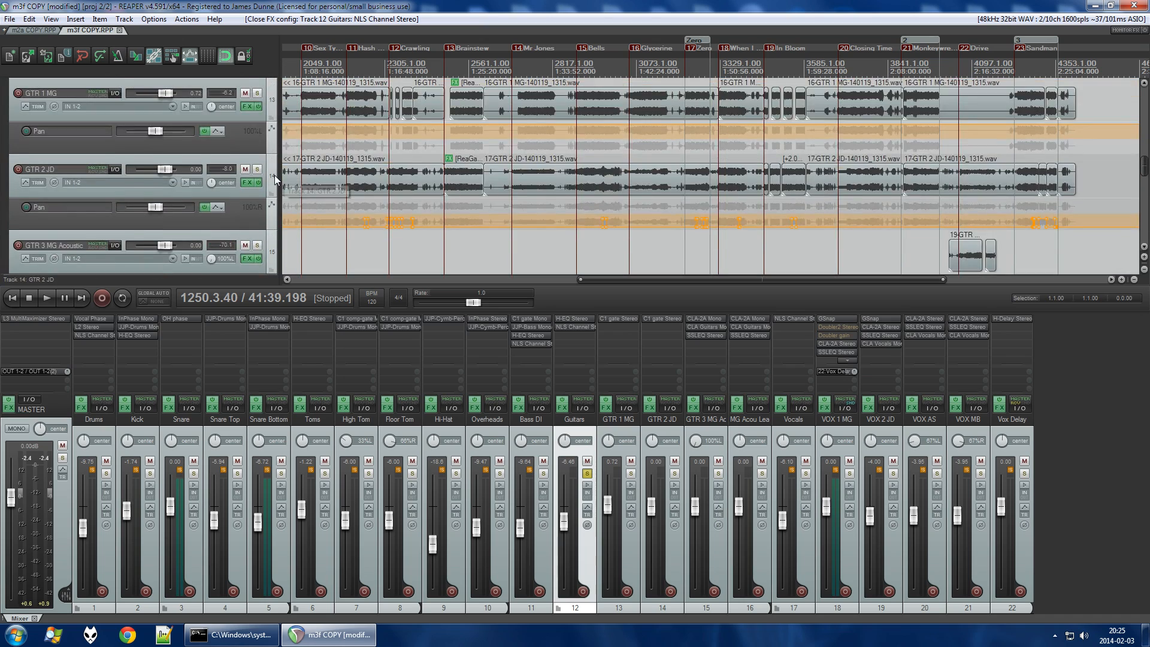
scroll(274, 175, down, 3)
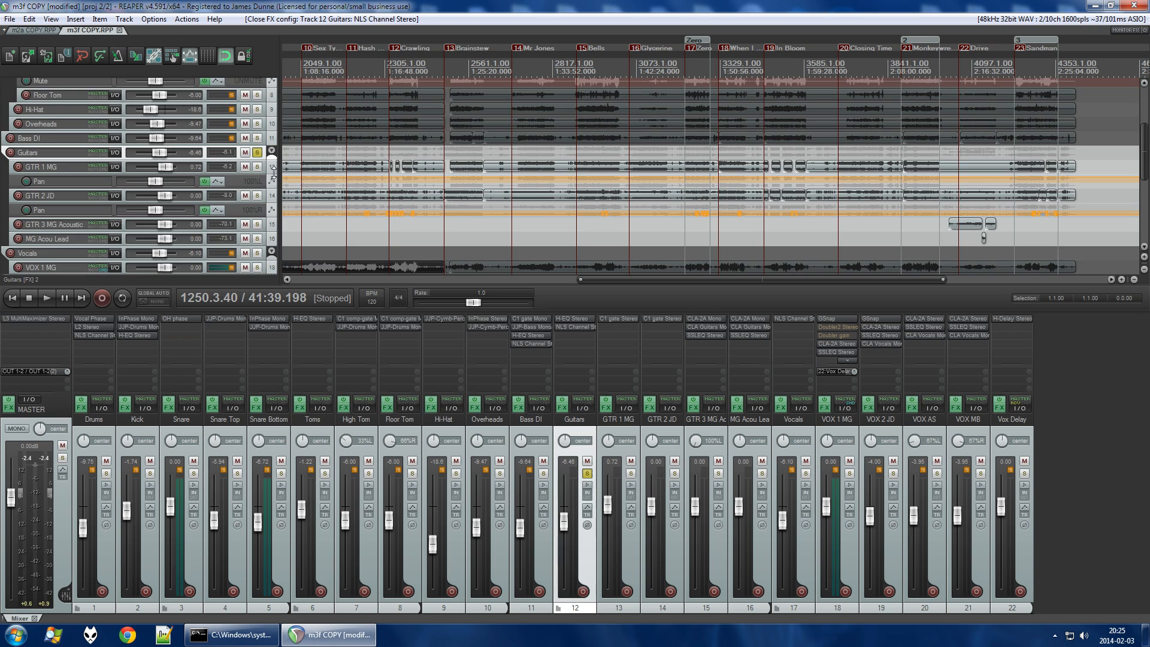
scroll(275, 174, up, 5)
scroll(275, 156, down, 4)
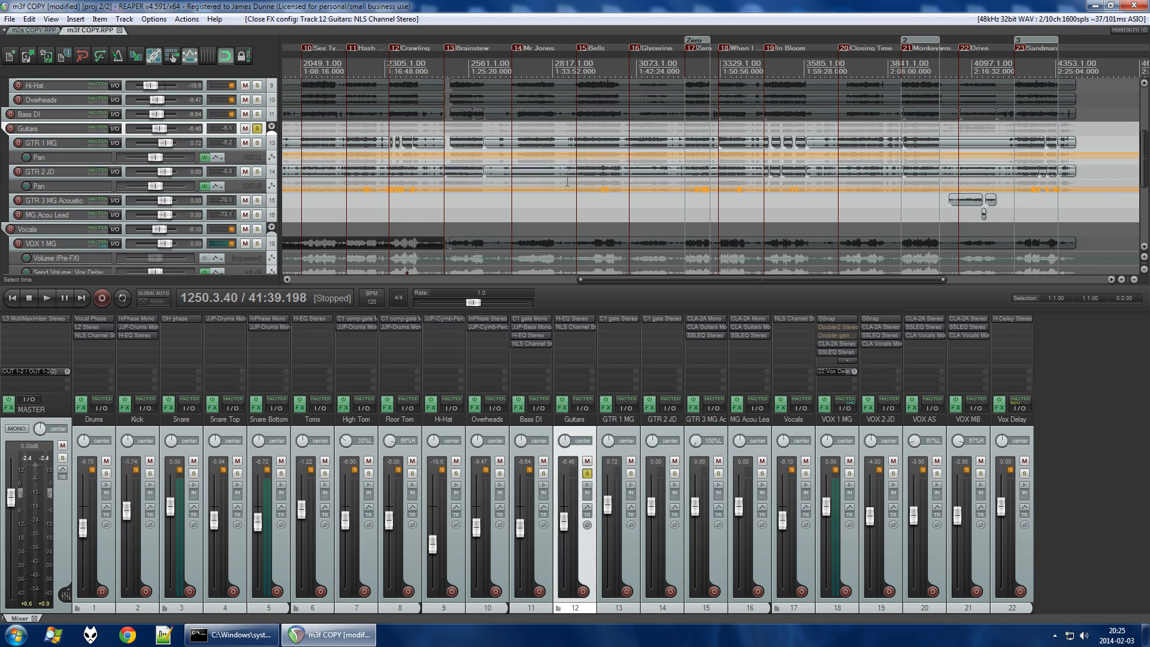
scroll(239, 163, down, 1)
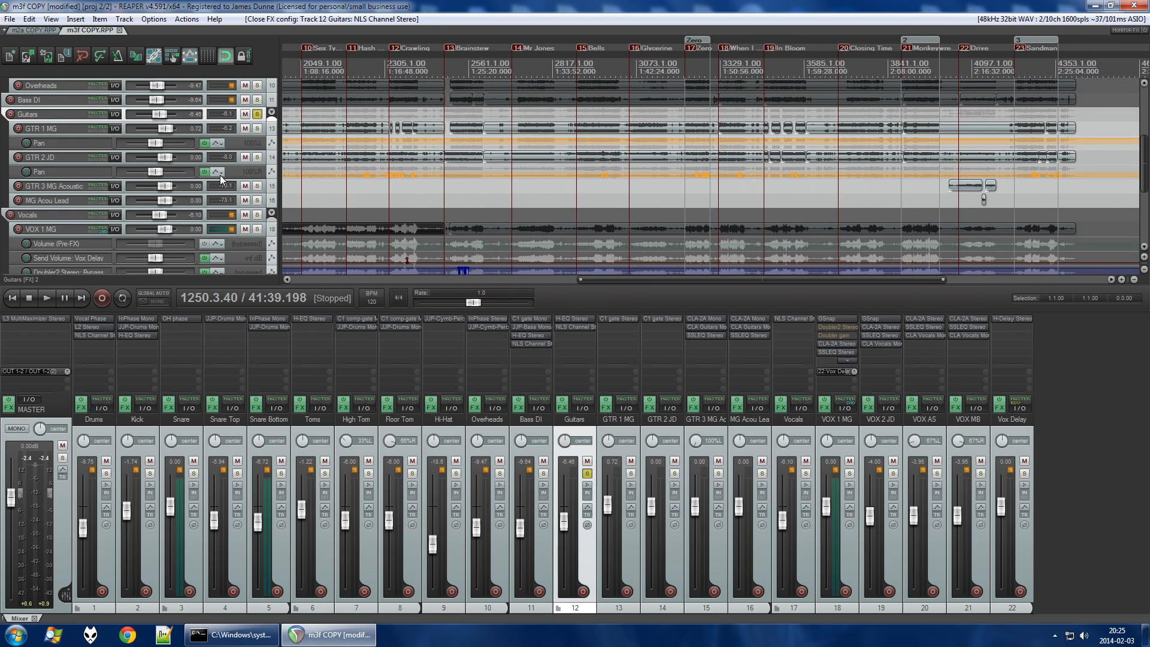
scroll(221, 178, up, 1)
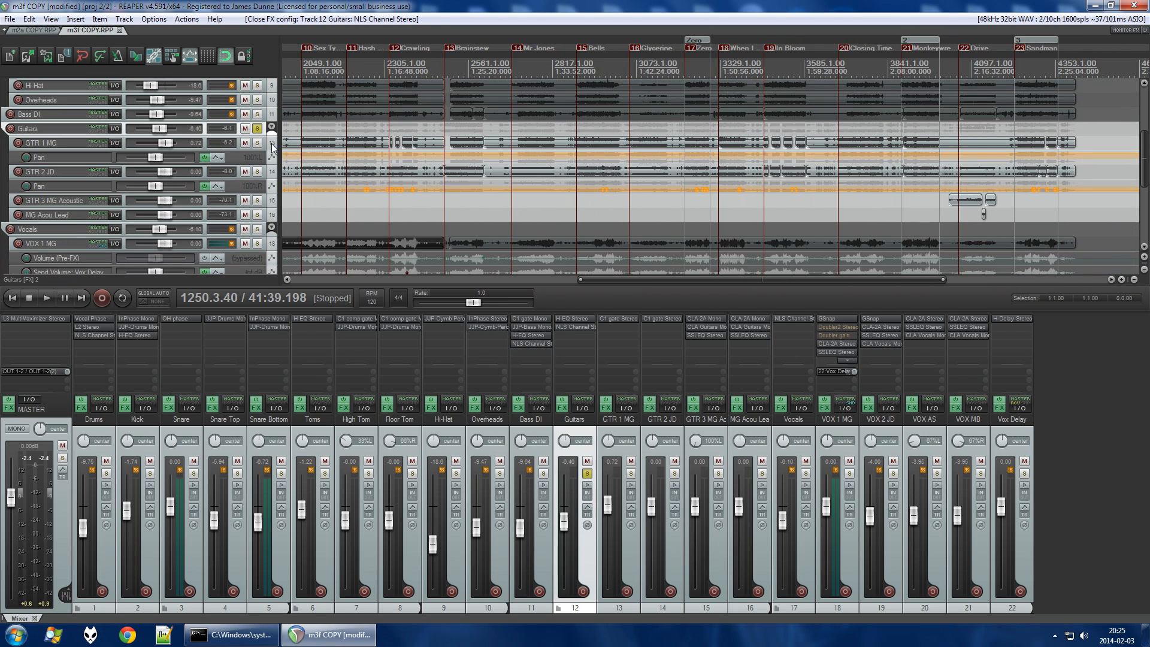
Select the GTR 1 MG track and zoom the timeline in around the Mr Jones marker.
click(273, 148)
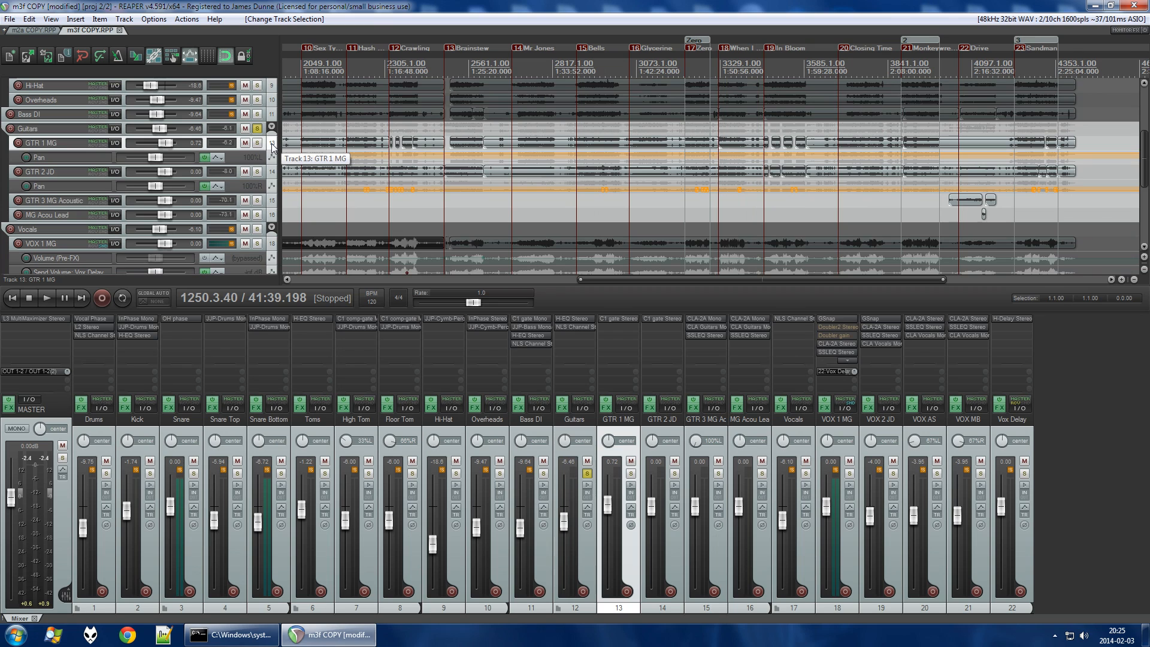
scroll(272, 147, up, 3)
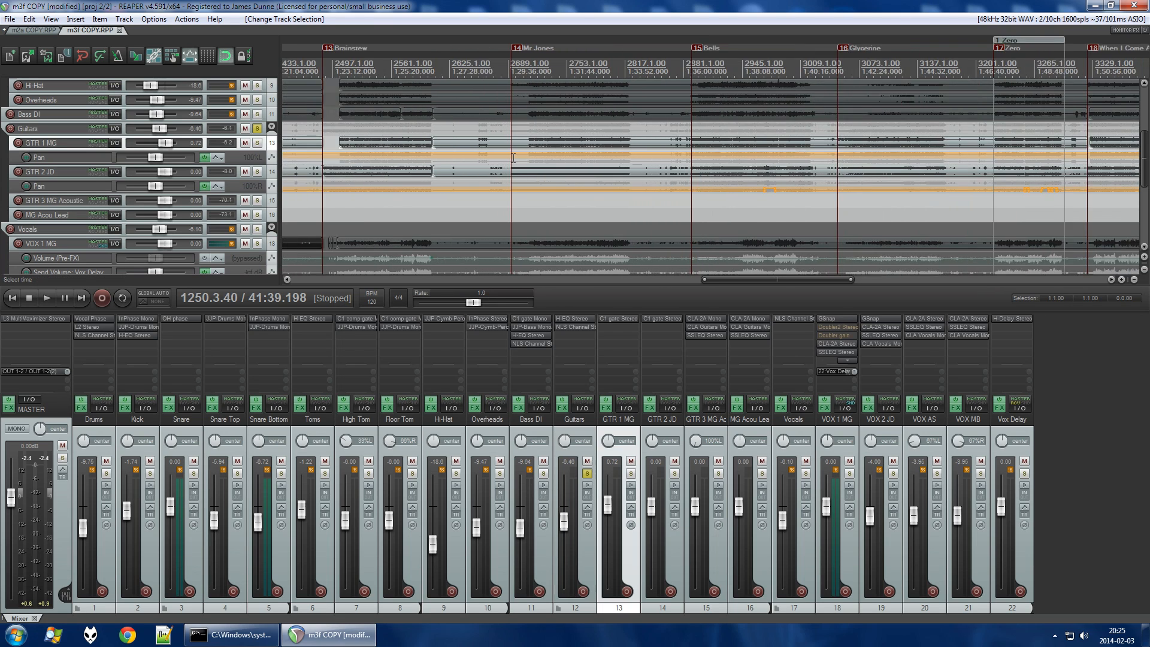
scroll(176, 163, up, 3)
scroll(175, 162, down, 6)
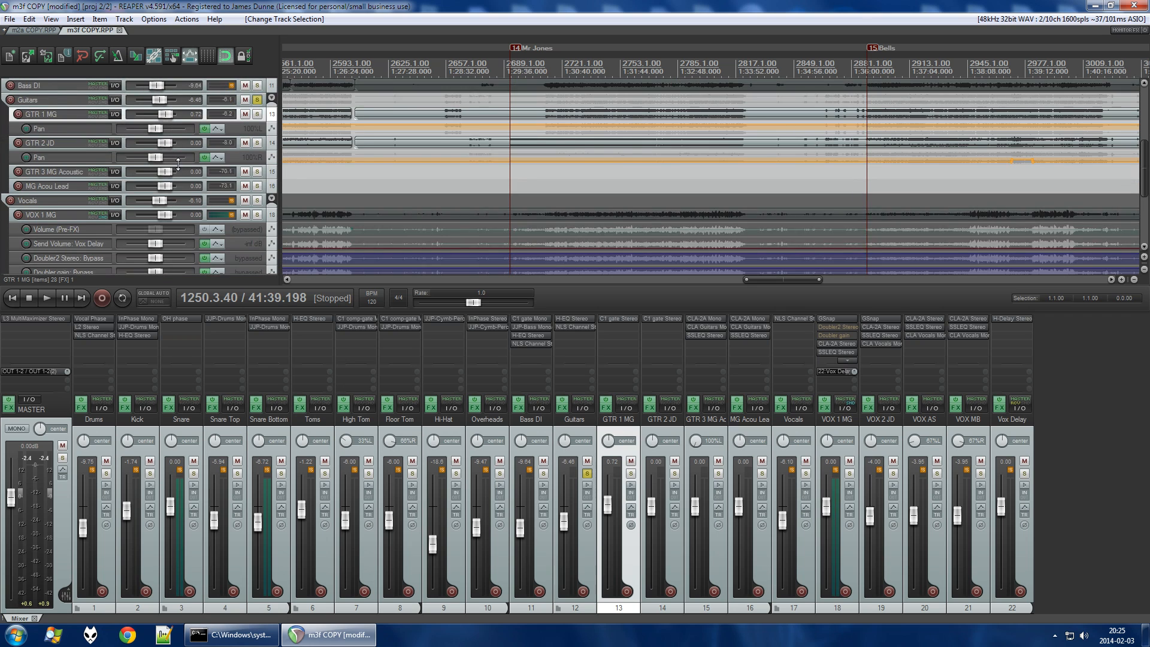
scroll(589, 161, up, 3)
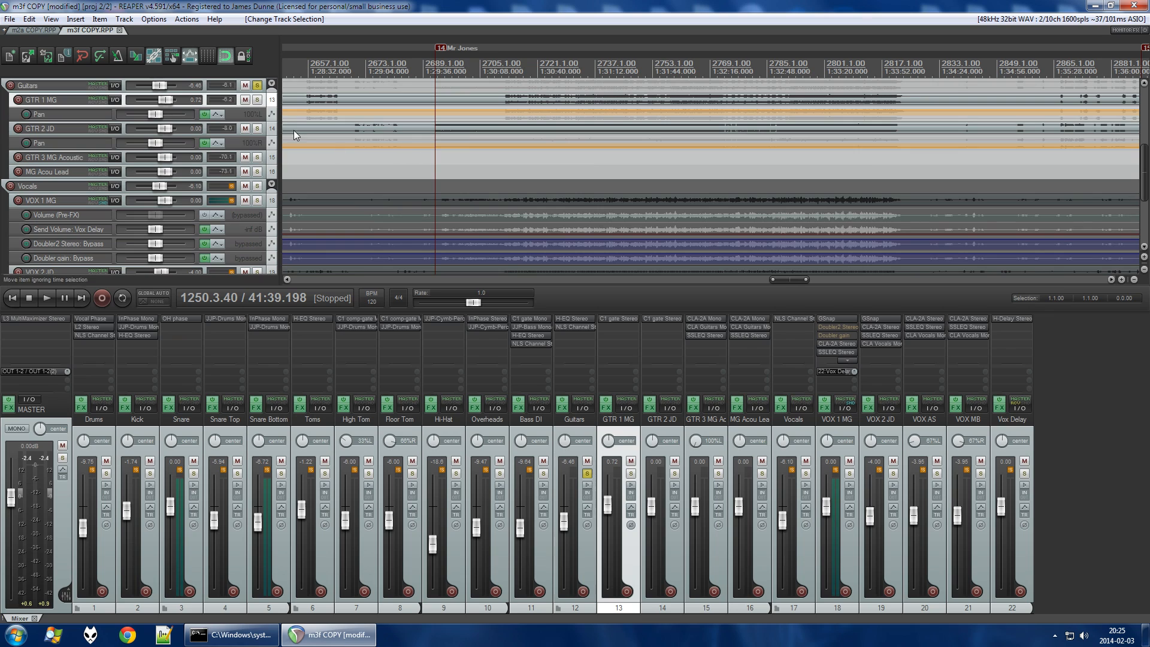
Examine how the track list scrolls vertically between the toms and the VOX 1 MG track.
scroll(273, 162, up, 7)
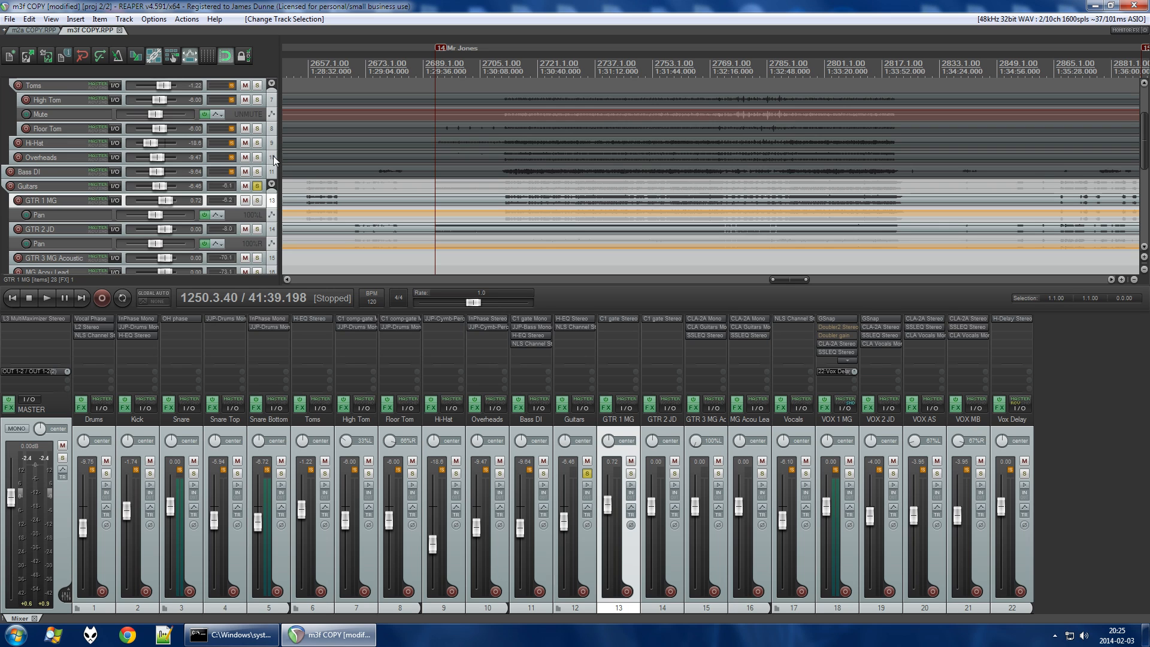
scroll(272, 157, down, 2)
scroll(272, 161, up, 2)
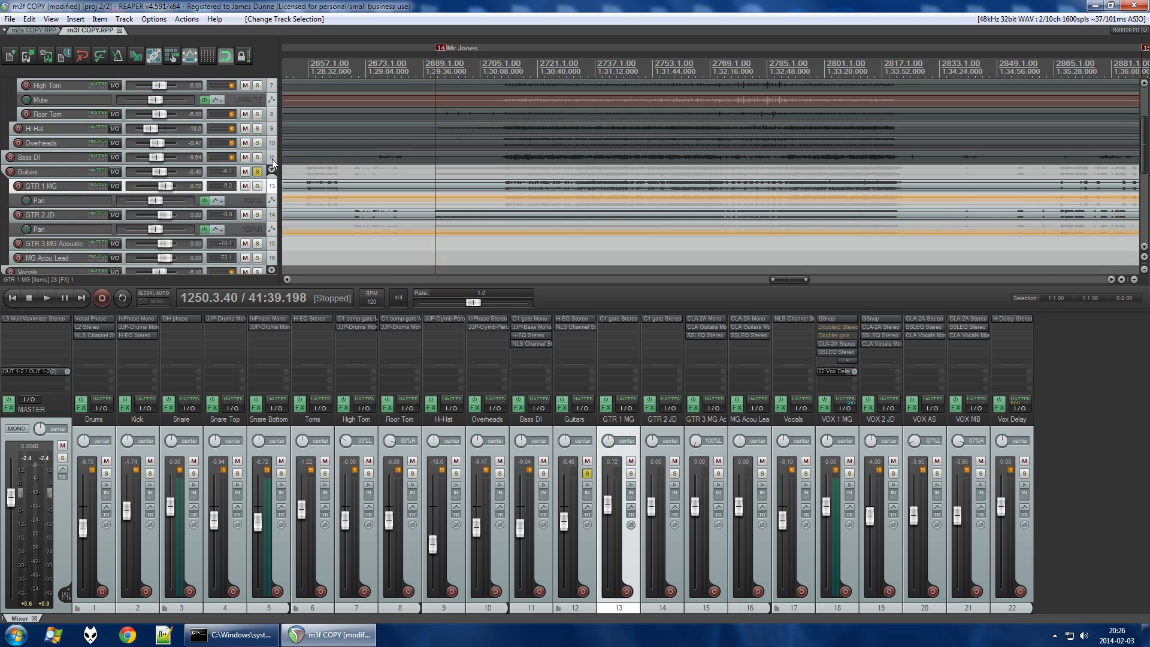
scroll(273, 162, down, 4)
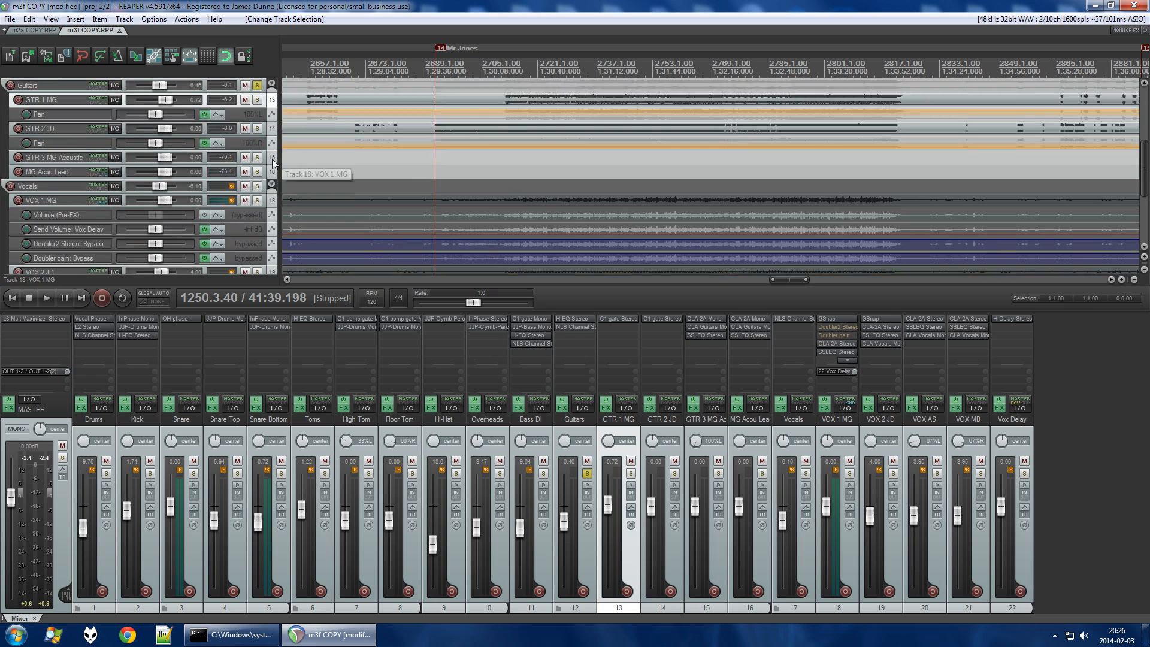
scroll(273, 163, up, 3)
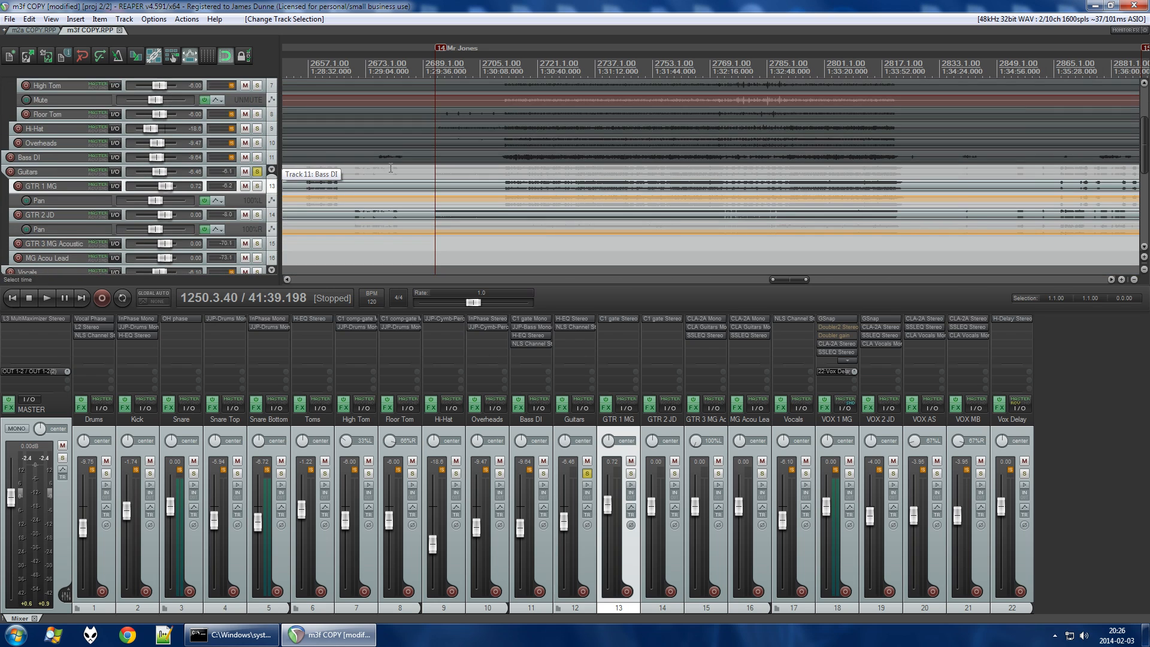
Compare horizontal zoom at the Mr Jones marker with vertical zoom on the GTR 1 MG track under the mouse cursor.
scroll(436, 196, up, 3)
scroll(436, 196, down, 4)
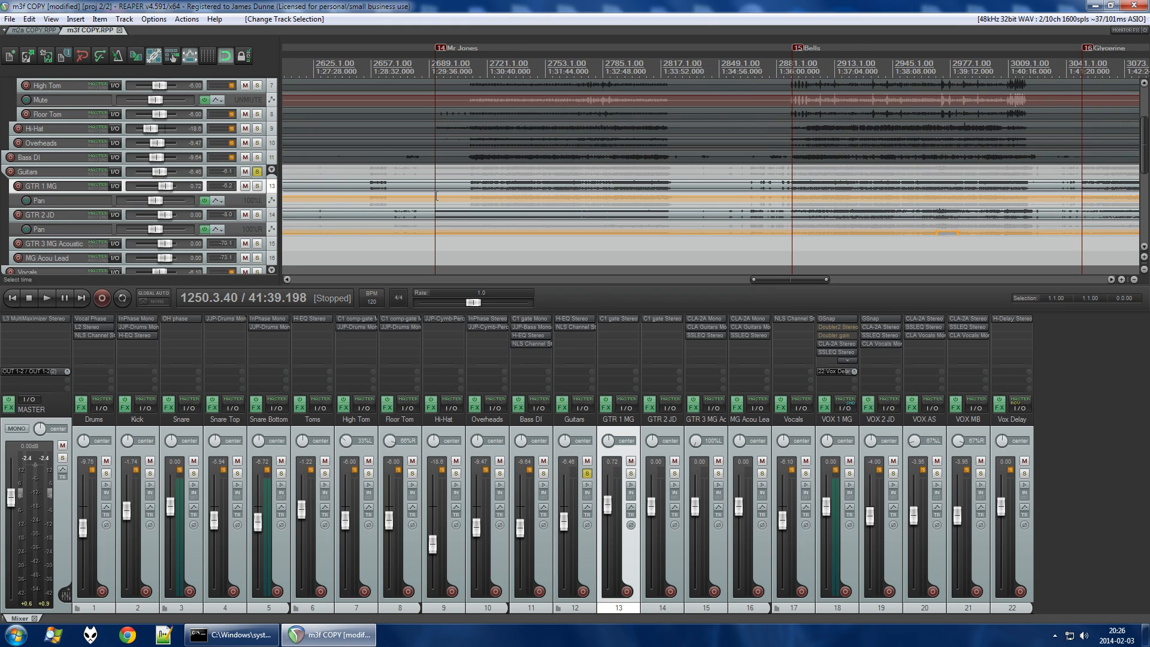
scroll(436, 196, up, 3)
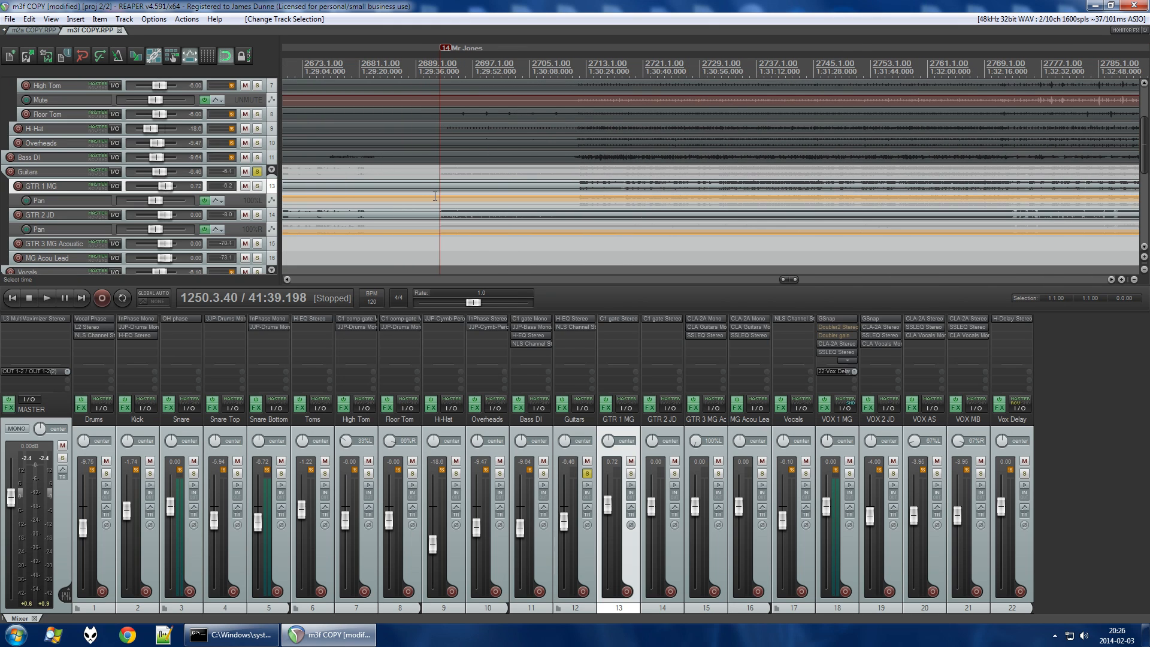
scroll(441, 202, up, 3)
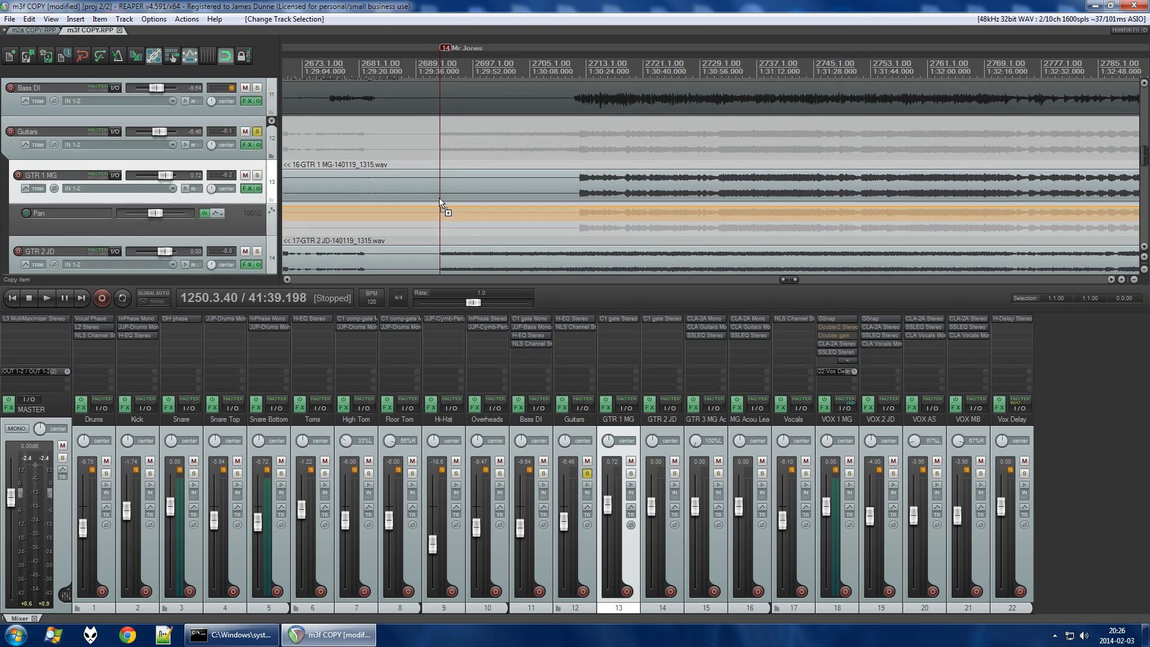
scroll(440, 185, down, 4)
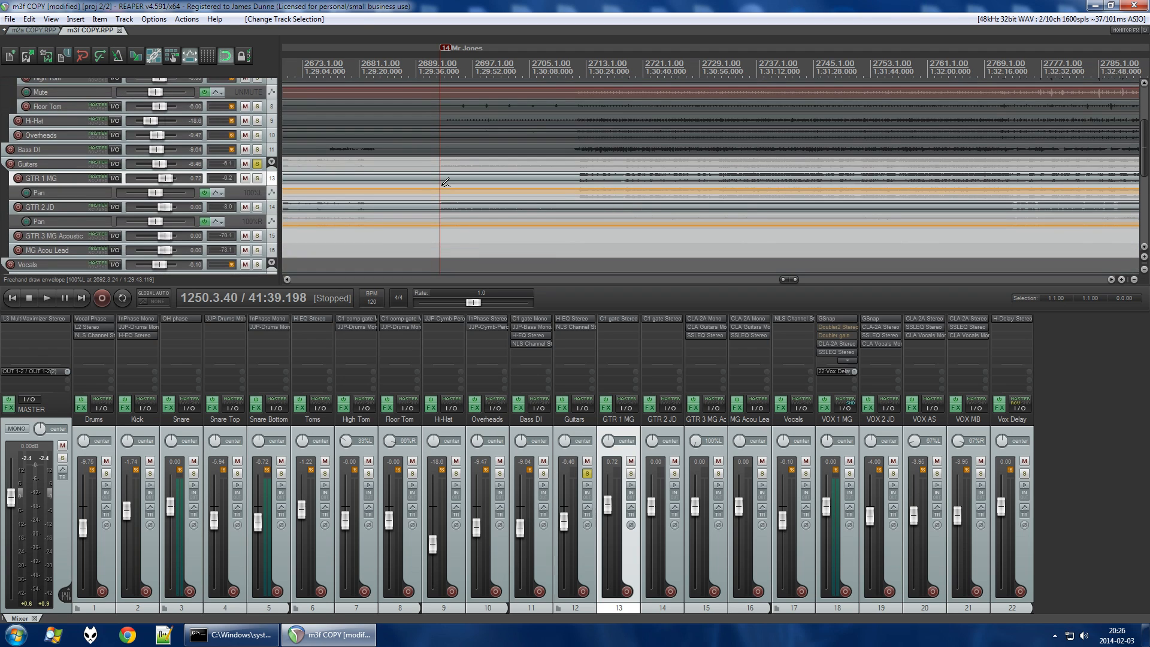
scroll(442, 187, up, 3)
scroll(441, 190, down, 3)
scroll(442, 189, up, 4)
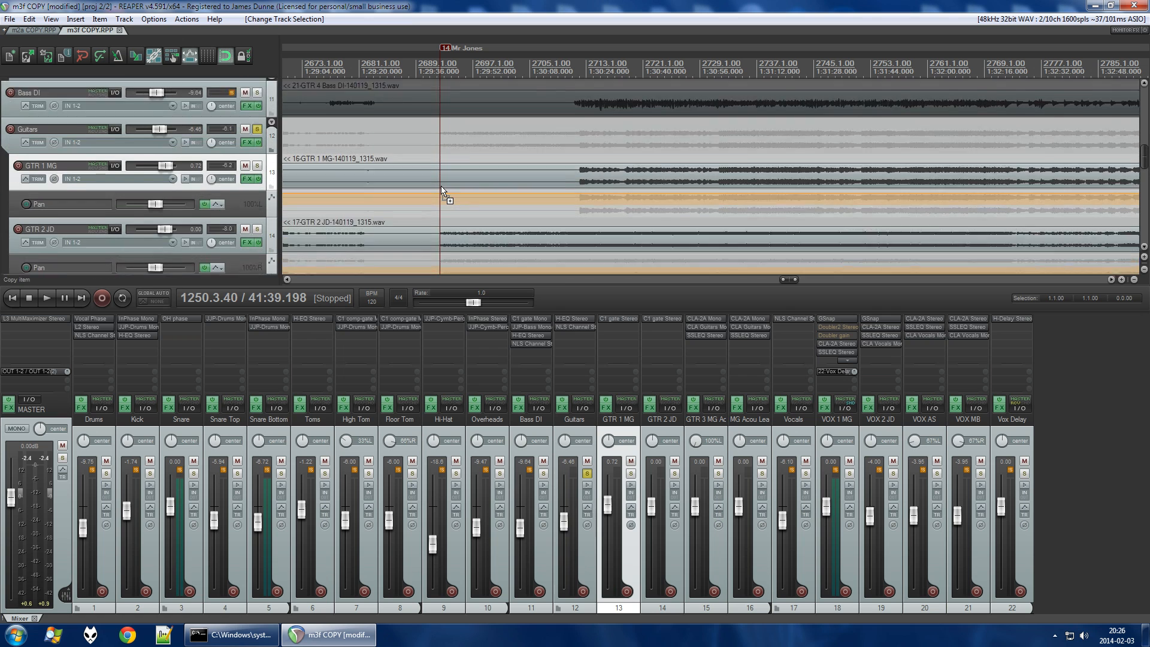
scroll(273, 171, up, 2)
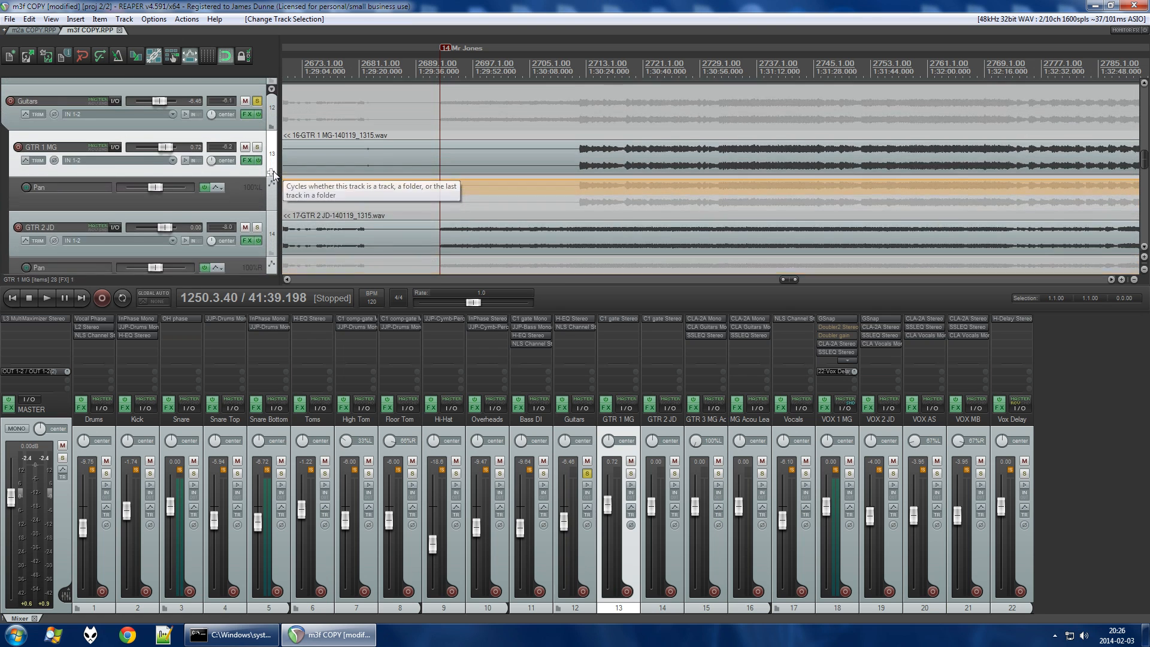
Examine how the timeline scrolls horizontally around the Mr Jones marker with the tracks at minimum height.
scroll(432, 191, down, 3)
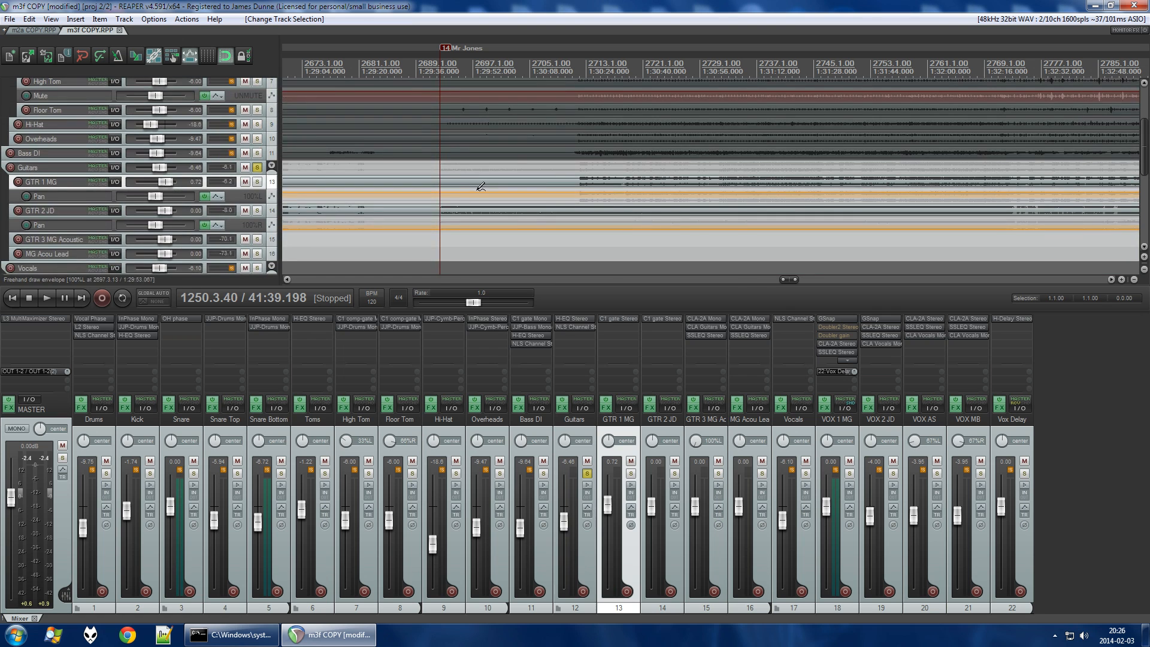
scroll(436, 189, left, 5)
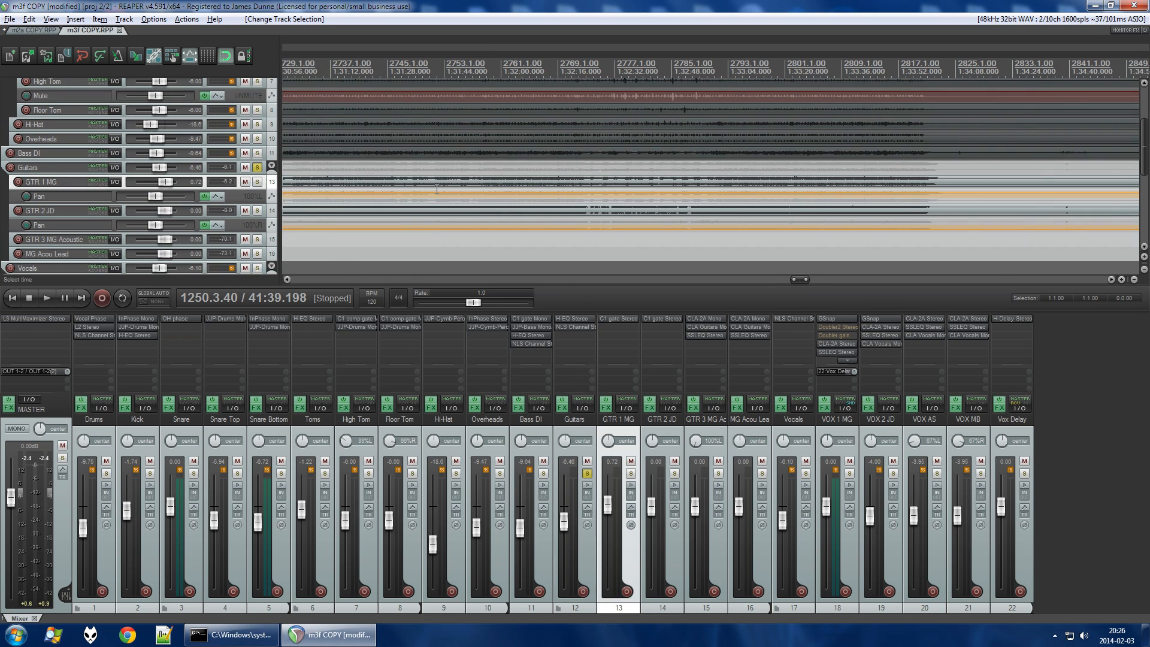
scroll(436, 190, right, 10)
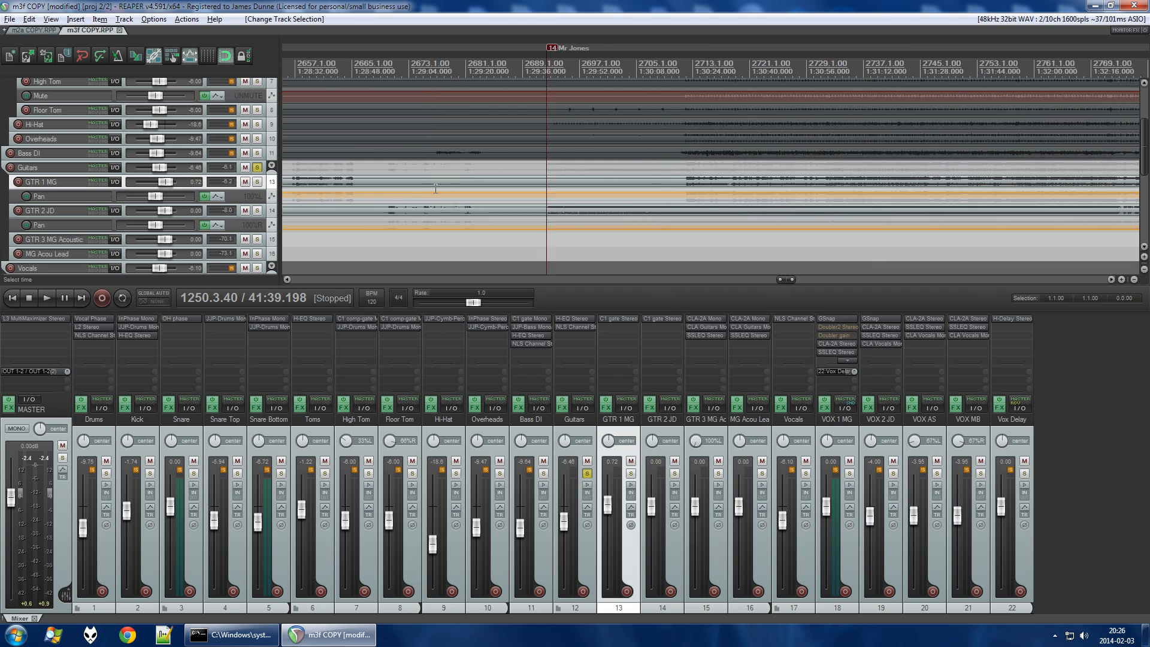
scroll(435, 189, left, 4)
scroll(270, 183, left, 3)
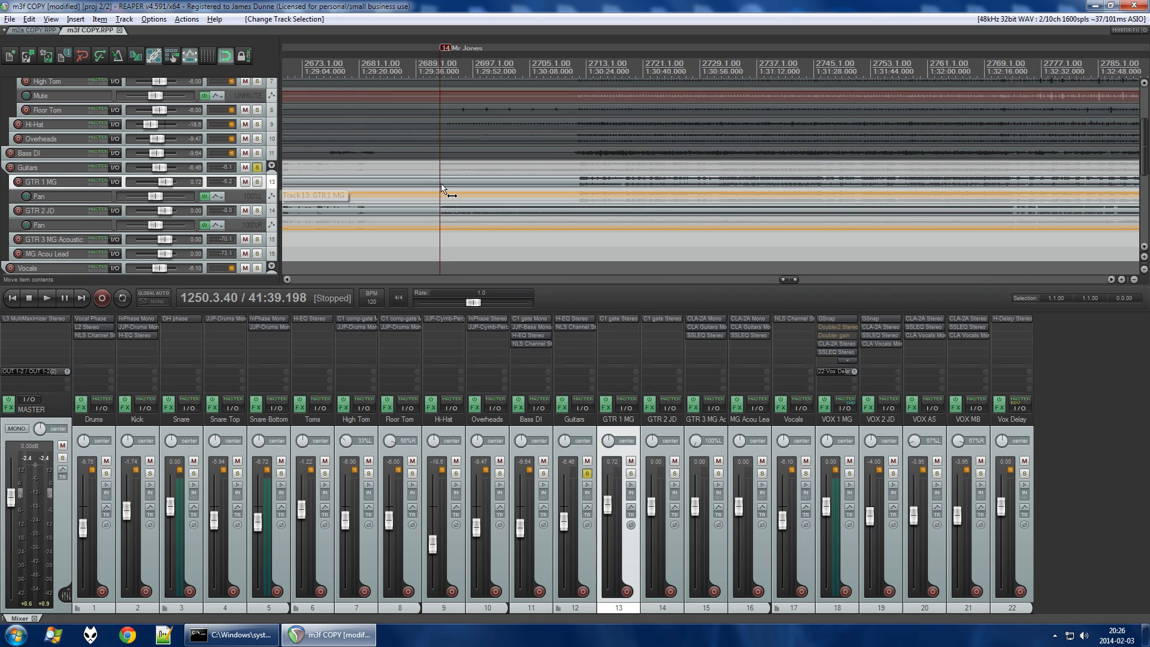
Compare vertical zoom levels of the guitar tracks around the selected GTR 1 MG track.
key(alt)
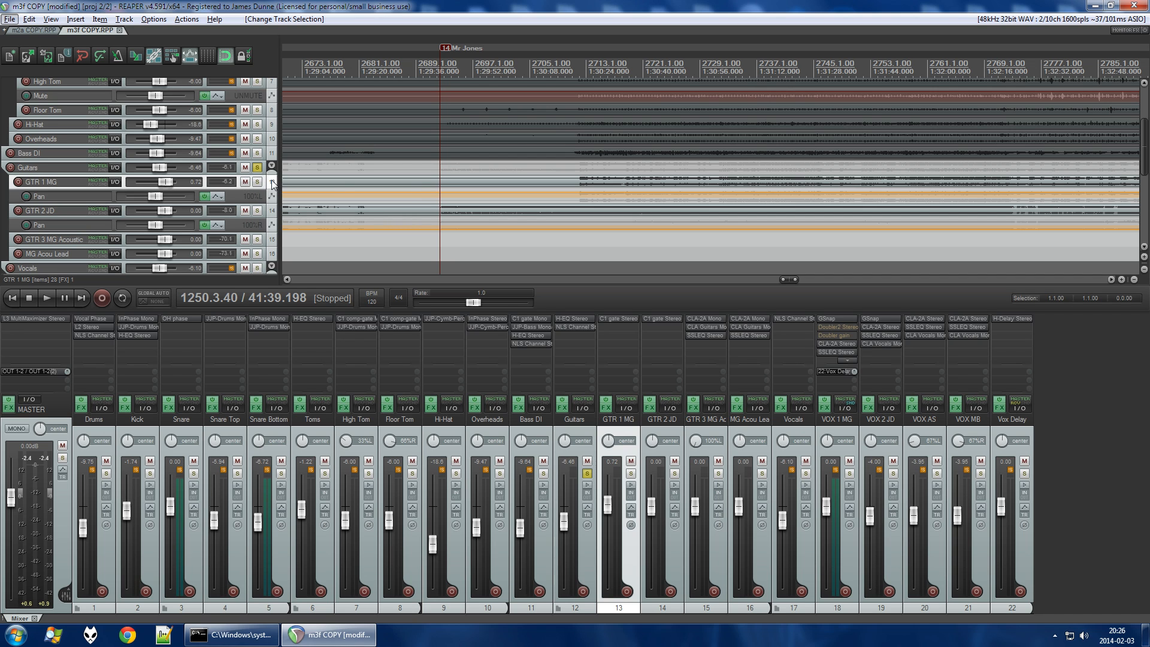
scroll(272, 184, up, 2)
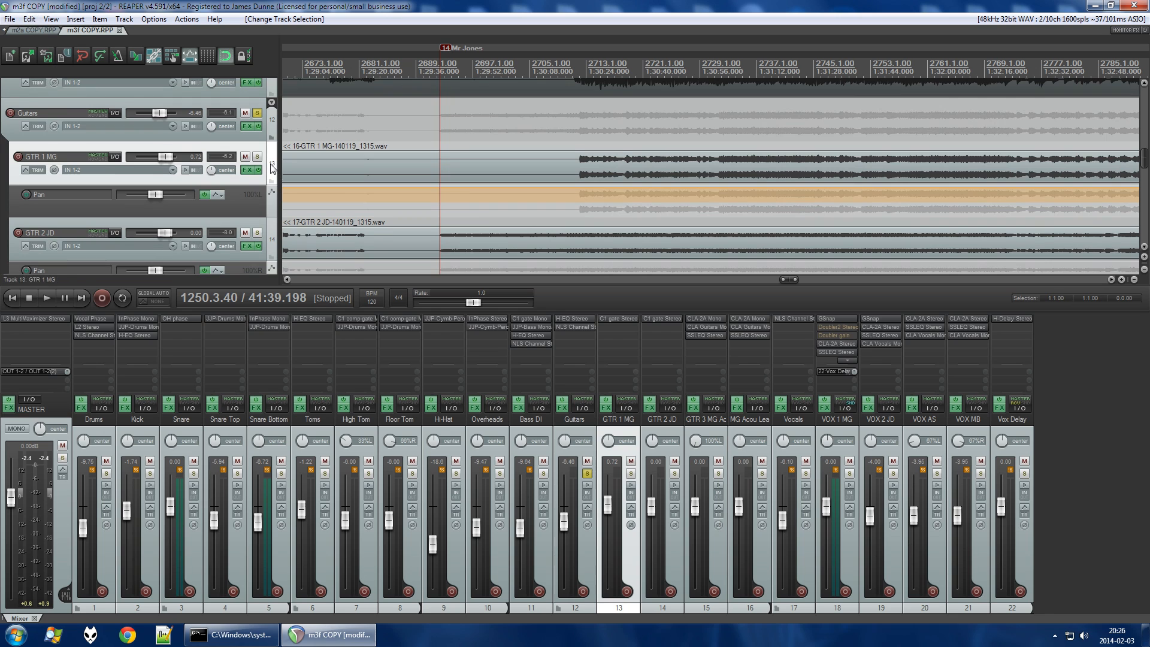
scroll(273, 169, down, 2)
scroll(273, 169, up, 2)
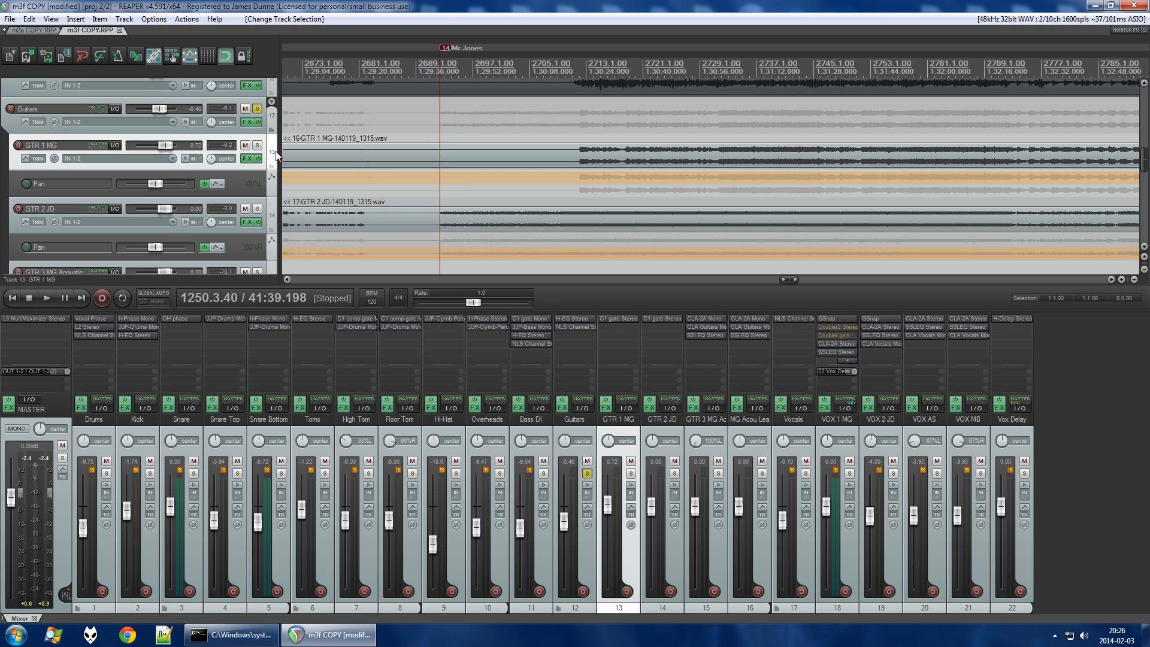
Select the Guitars folder track and examine how vertical zoom behaves with the mouse cursor over GTR 1 MG.
click(273, 120)
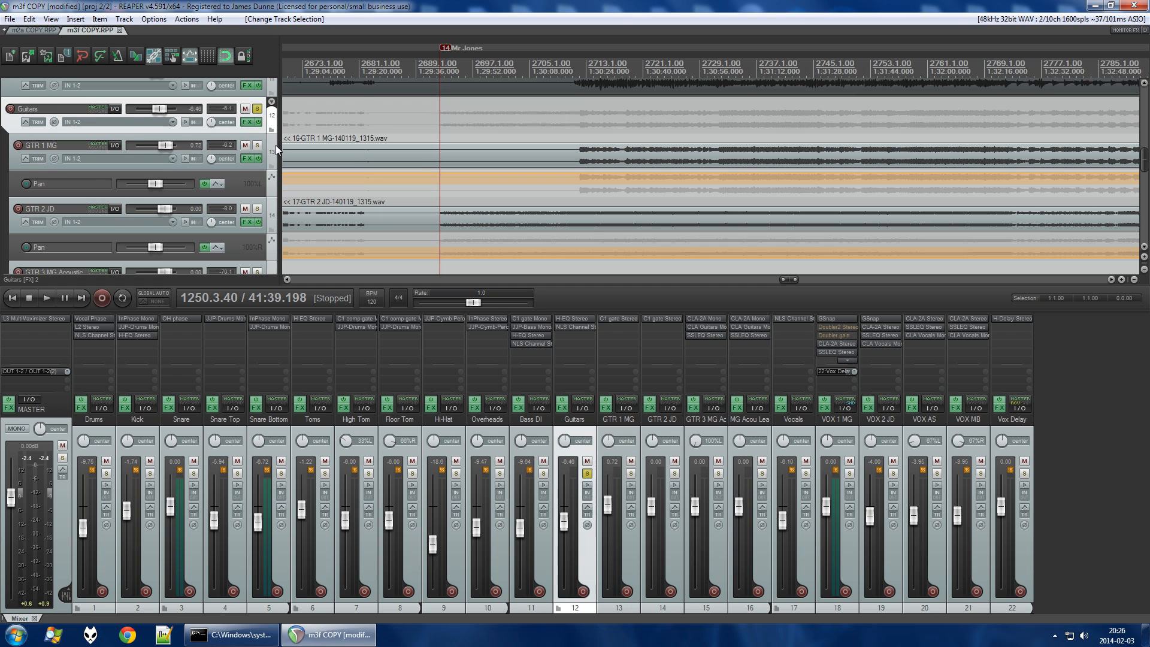
scroll(276, 145, up, 5)
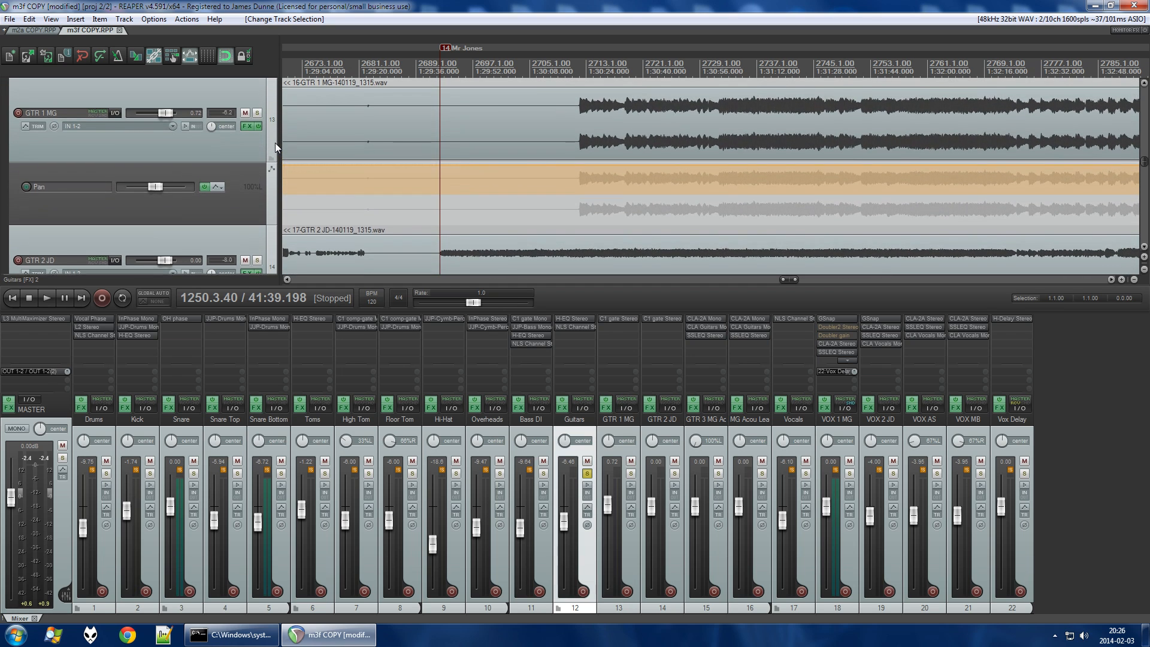
scroll(275, 143, down, 4)
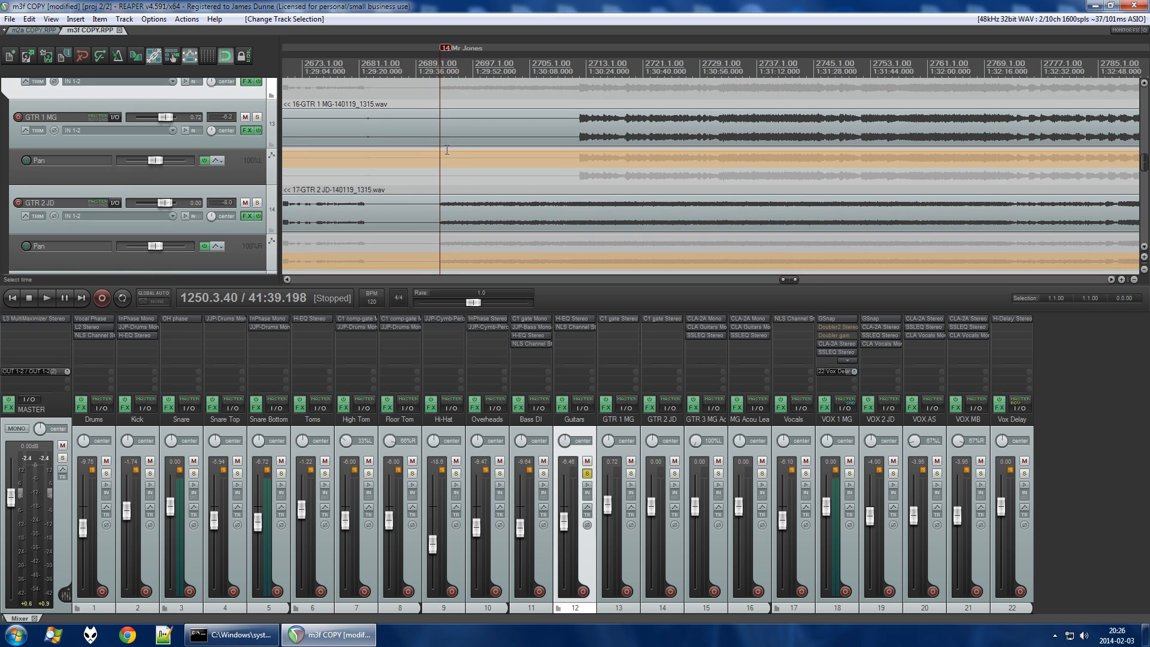
scroll(442, 176, up, 2)
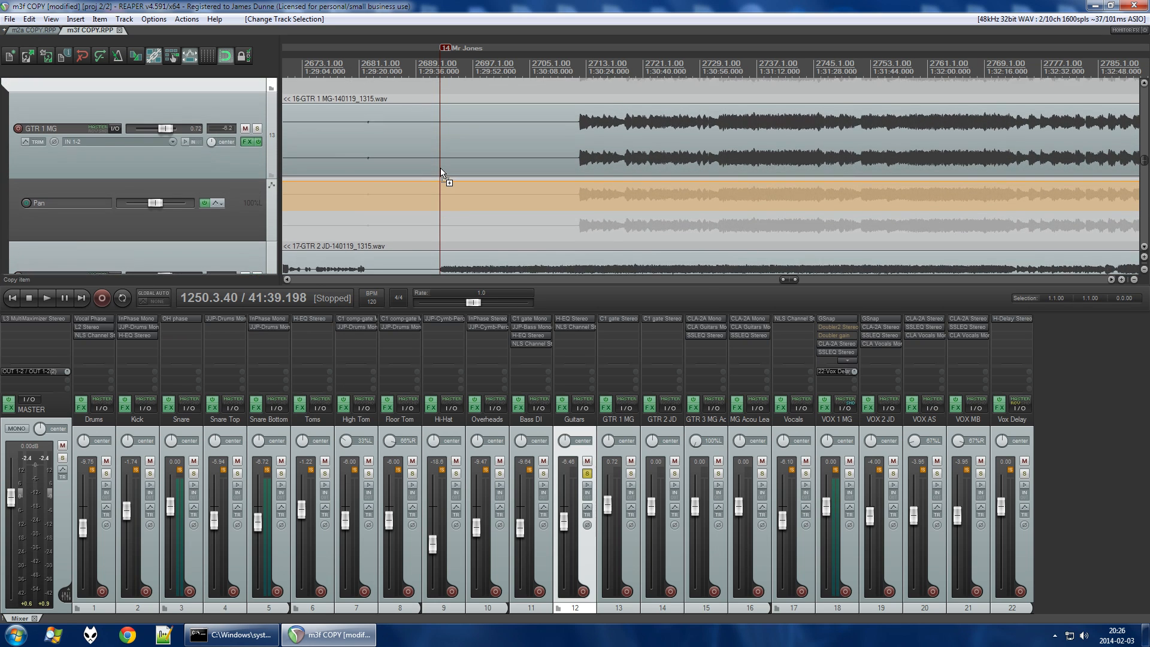
scroll(442, 177, up, 3)
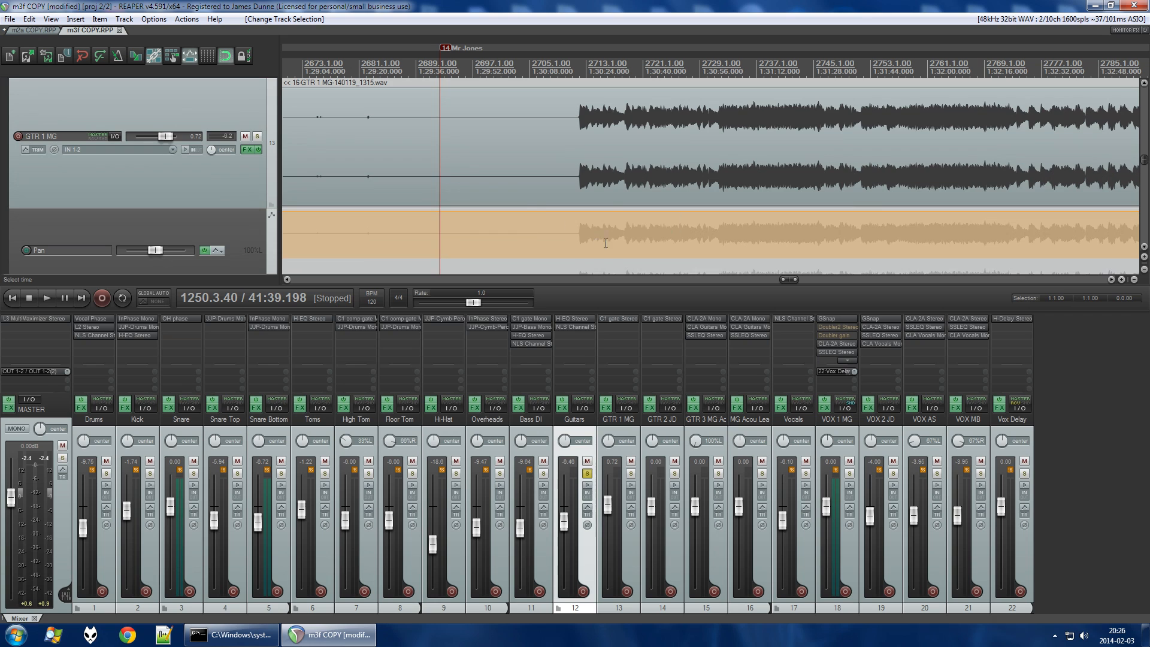
scroll(497, 233, down, 5)
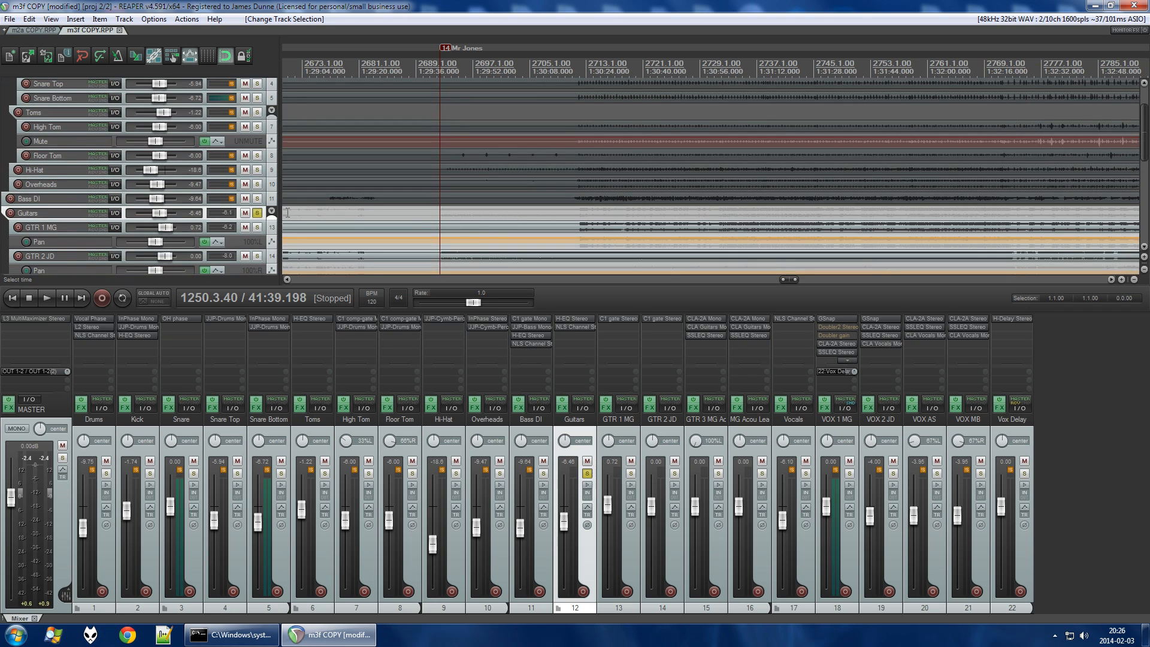
Cycle the Drums folder's child tracks through the small, collapsed and full-size views, ending on small.
click(272, 211)
click(271, 211)
click(271, 211)
scroll(272, 129, up, 2)
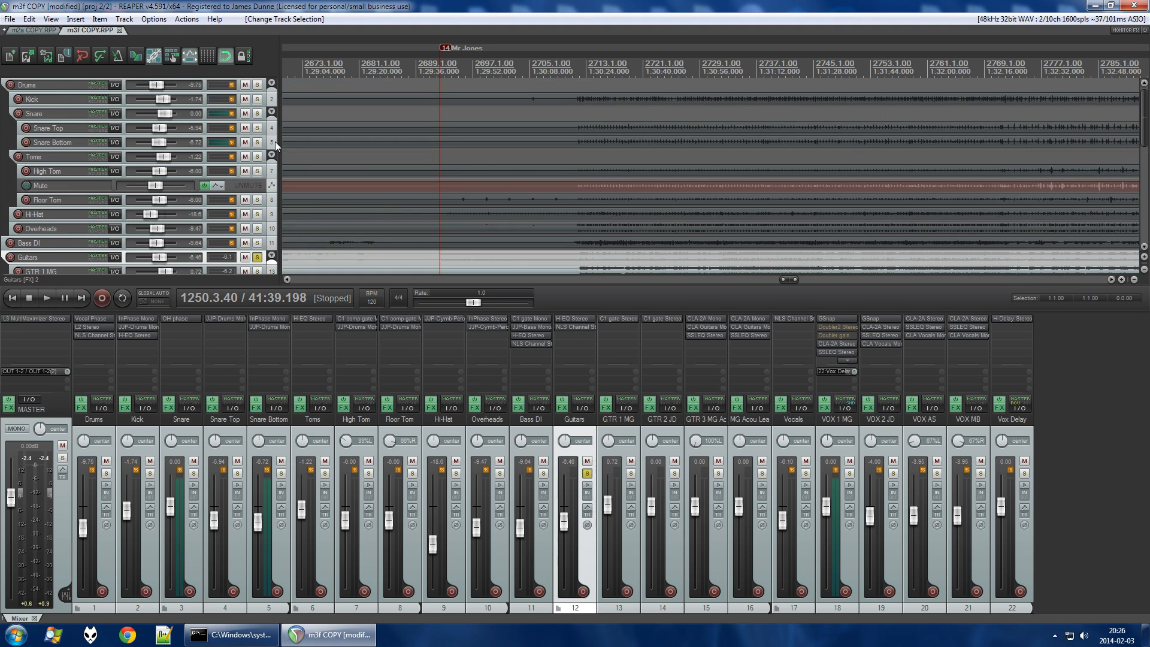
click(272, 83)
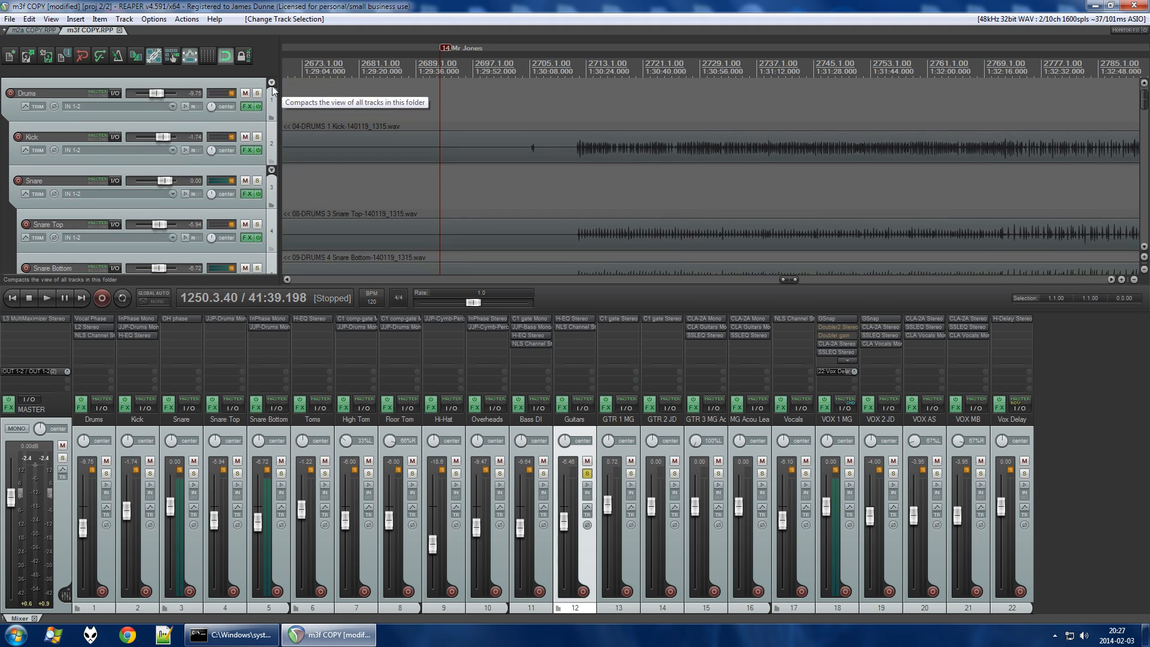
click(272, 83)
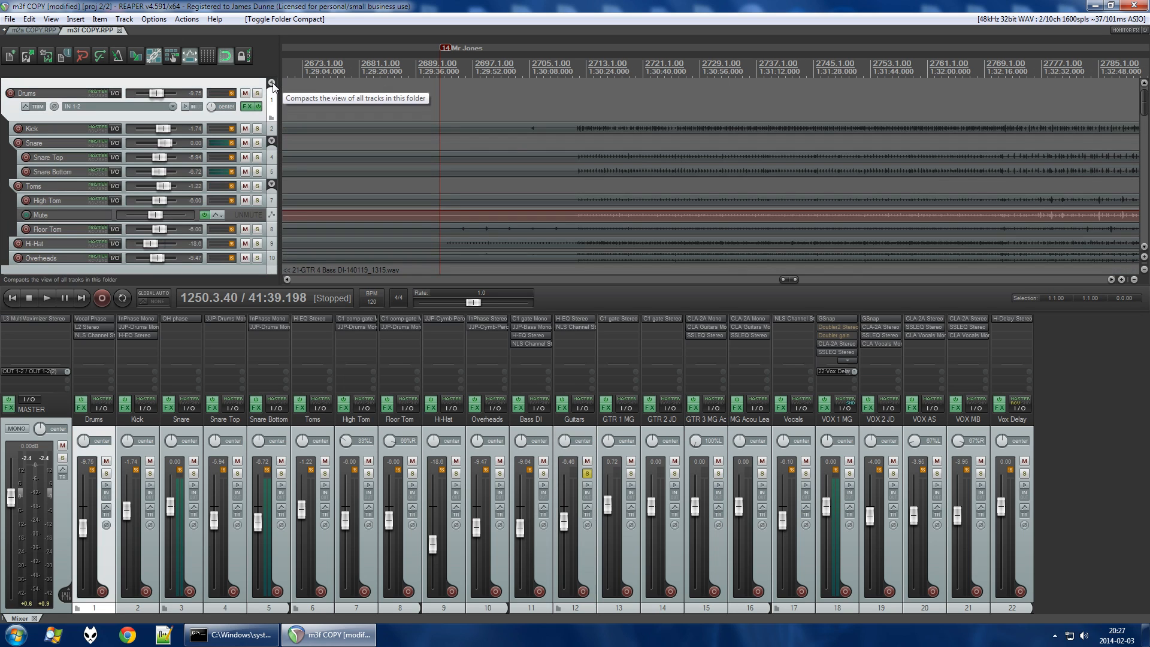
click(272, 83)
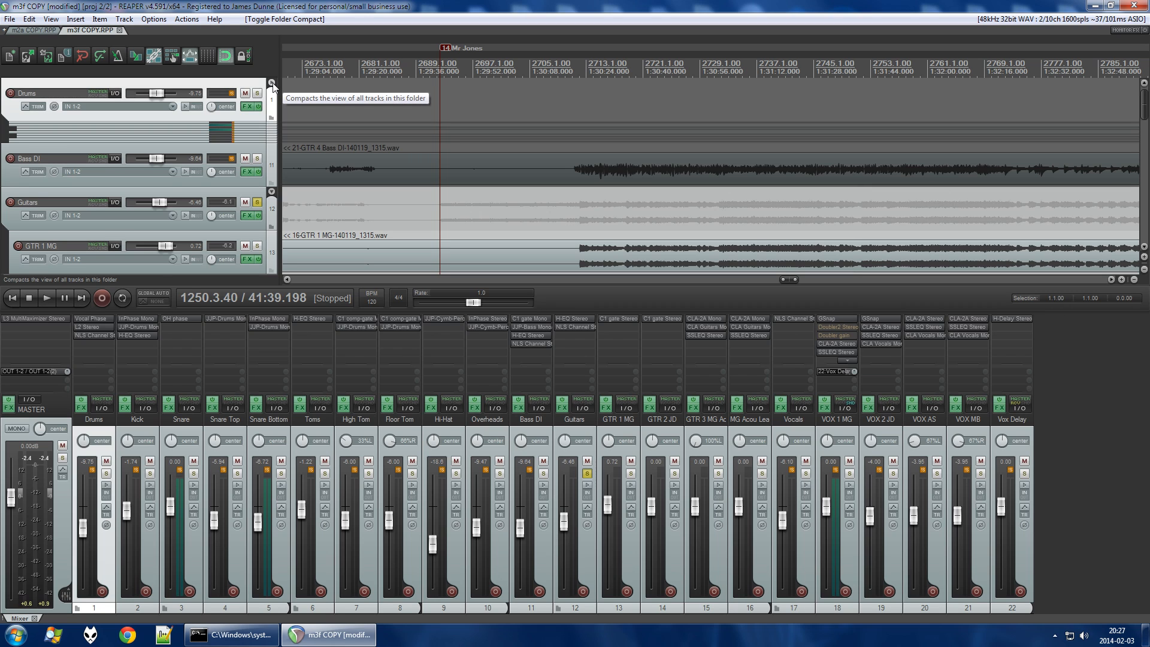
click(272, 85)
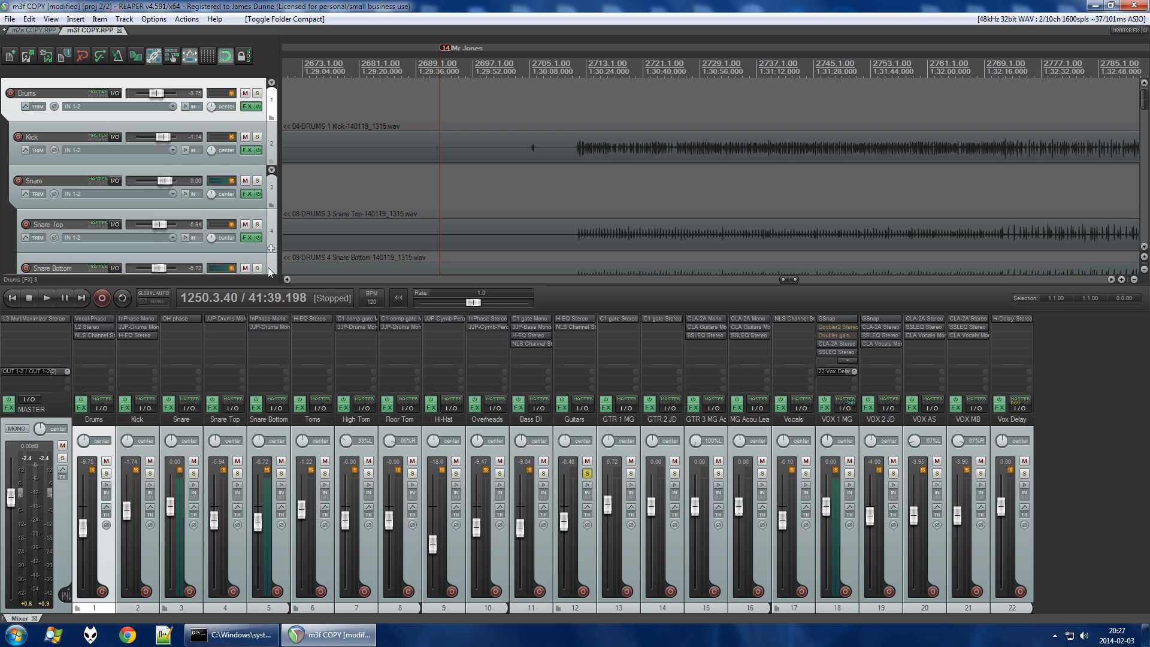
click(273, 85)
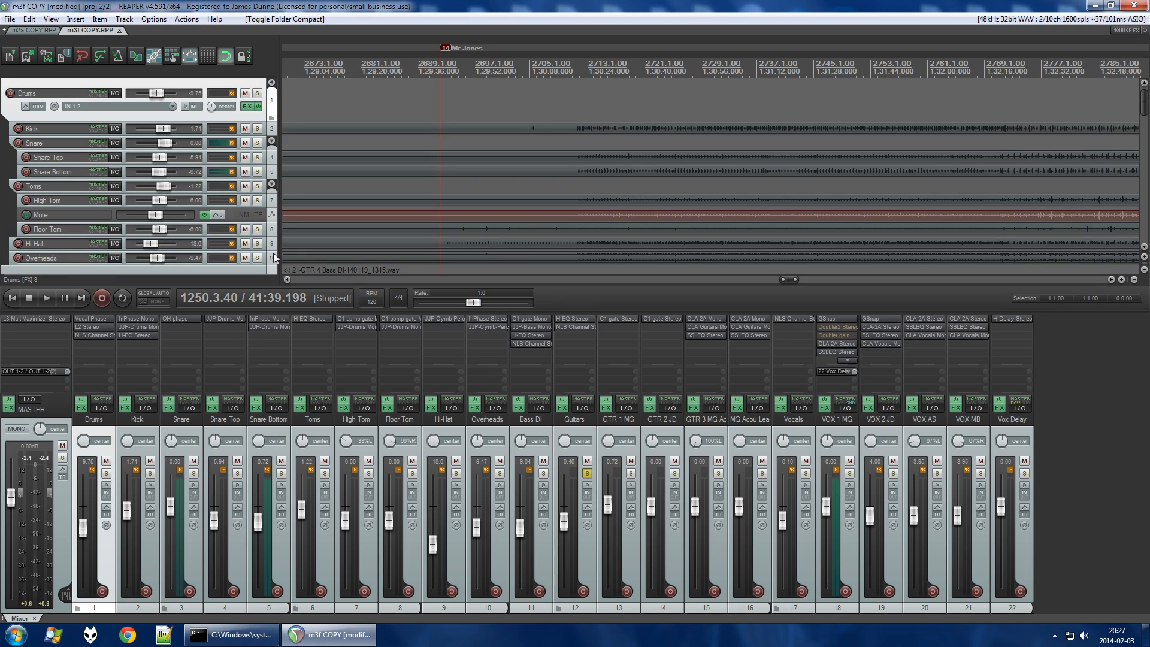
Select the Kick track and examine vertical and horizontal zoom with the Drums child tracks in small view.
click(272, 199)
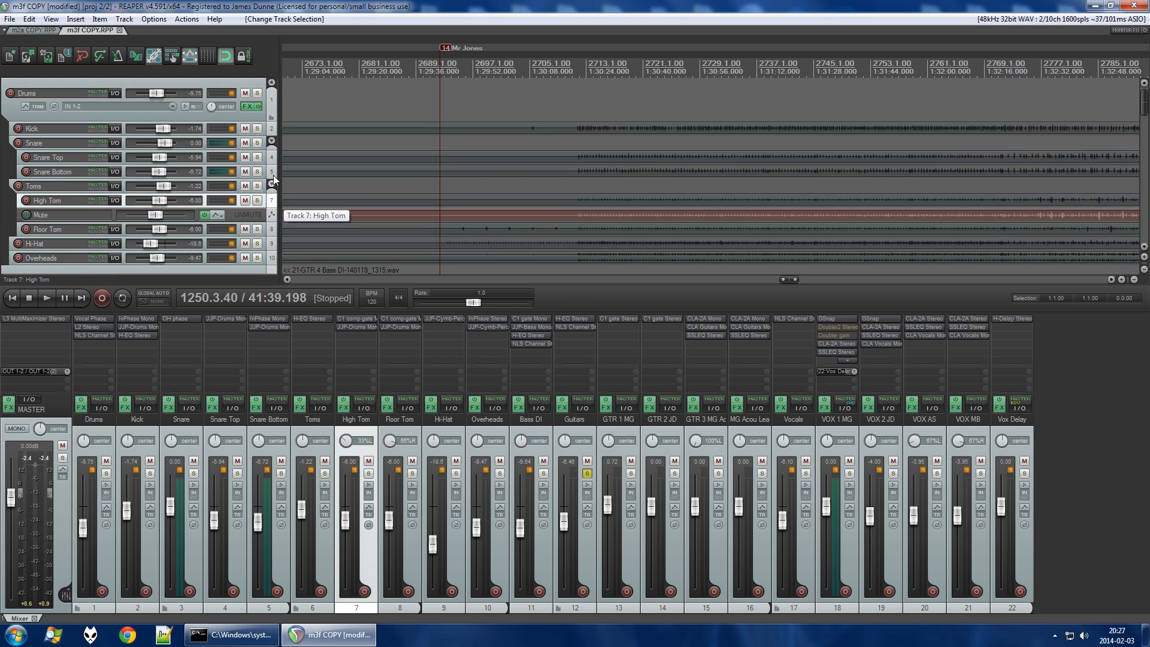
click(273, 129)
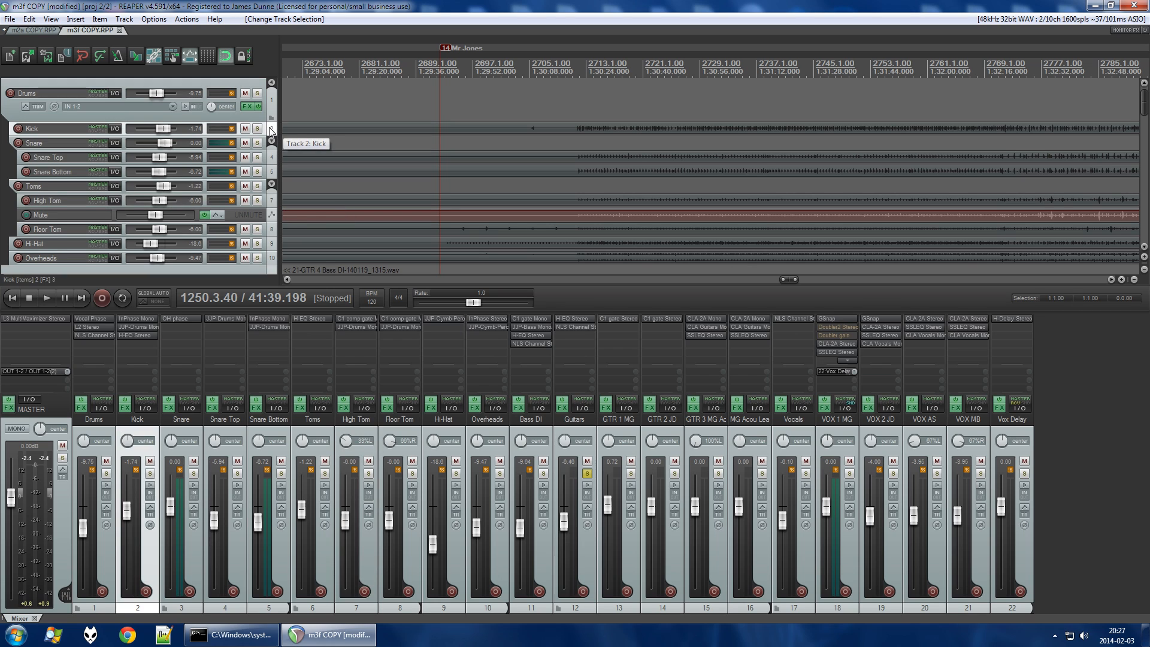
scroll(274, 131, down, 1)
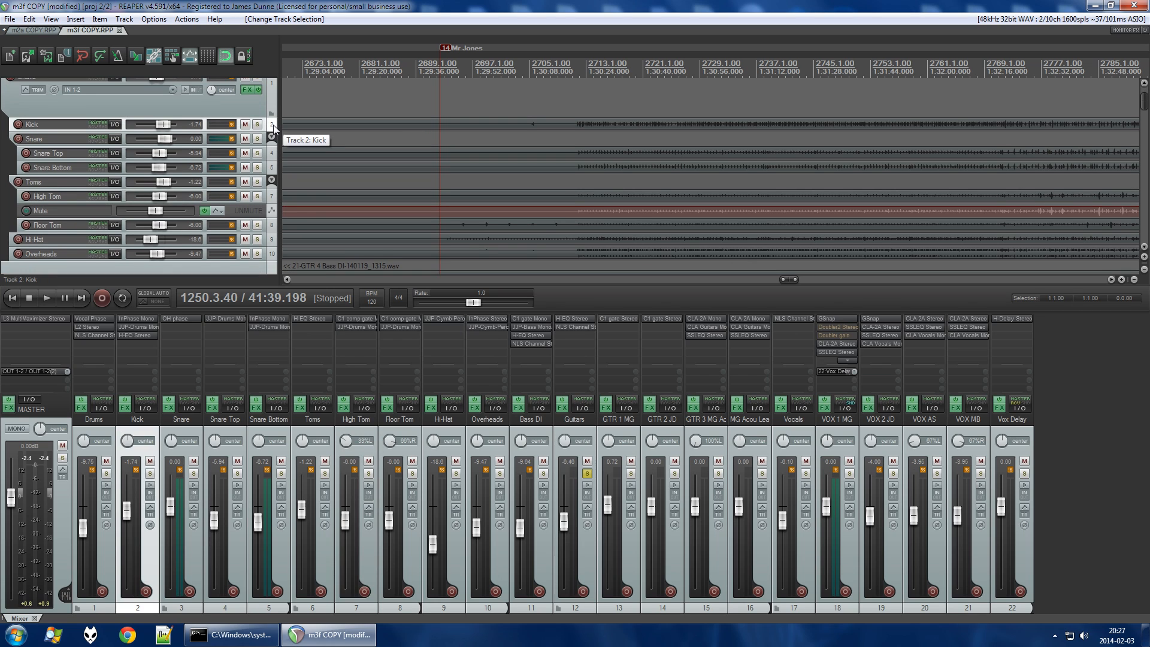
scroll(273, 127, down, 2)
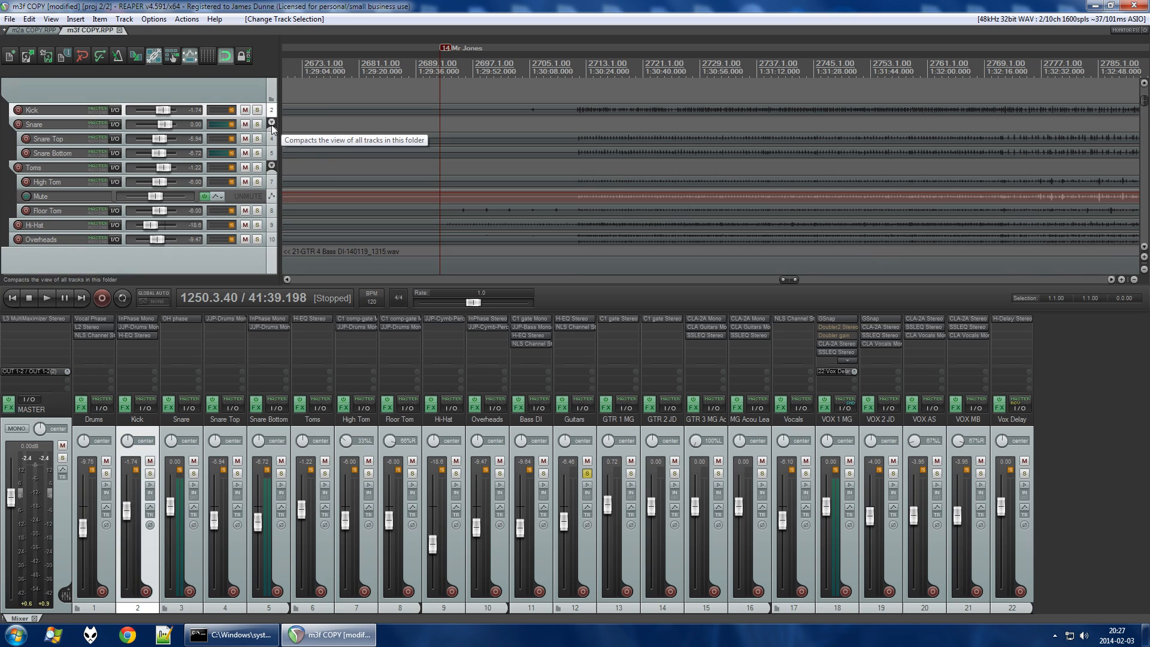
scroll(271, 127, down, 5)
scroll(272, 133, down, 2)
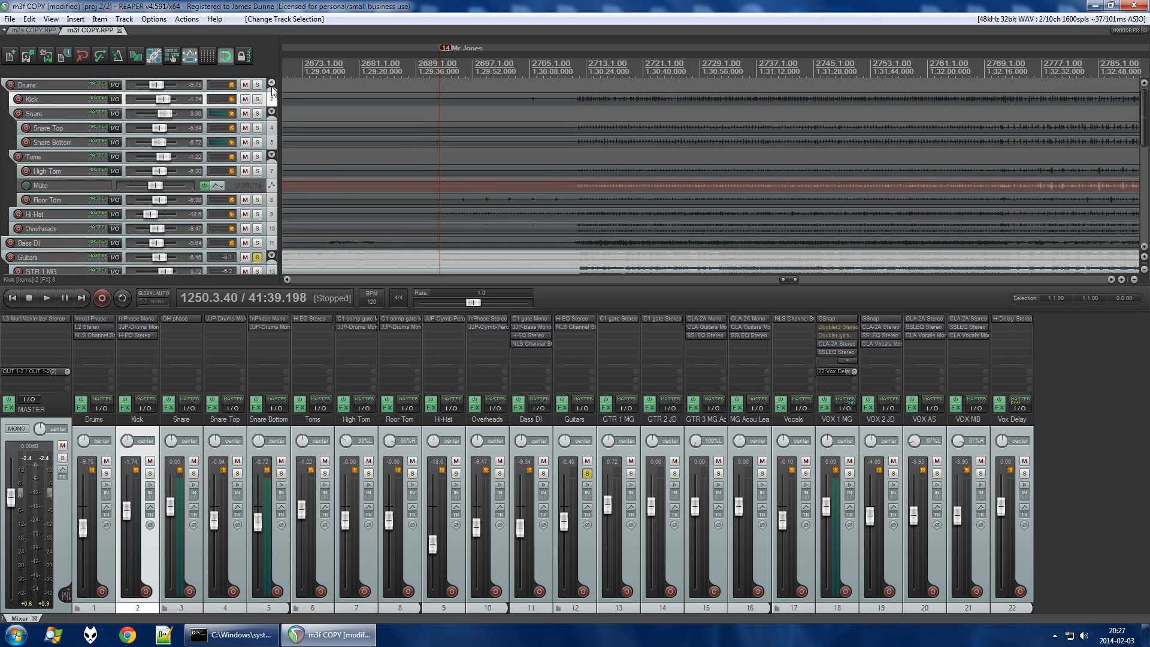
scroll(272, 107, up, 3)
scroll(280, 147, up, 5)
scroll(271, 116, up, 2)
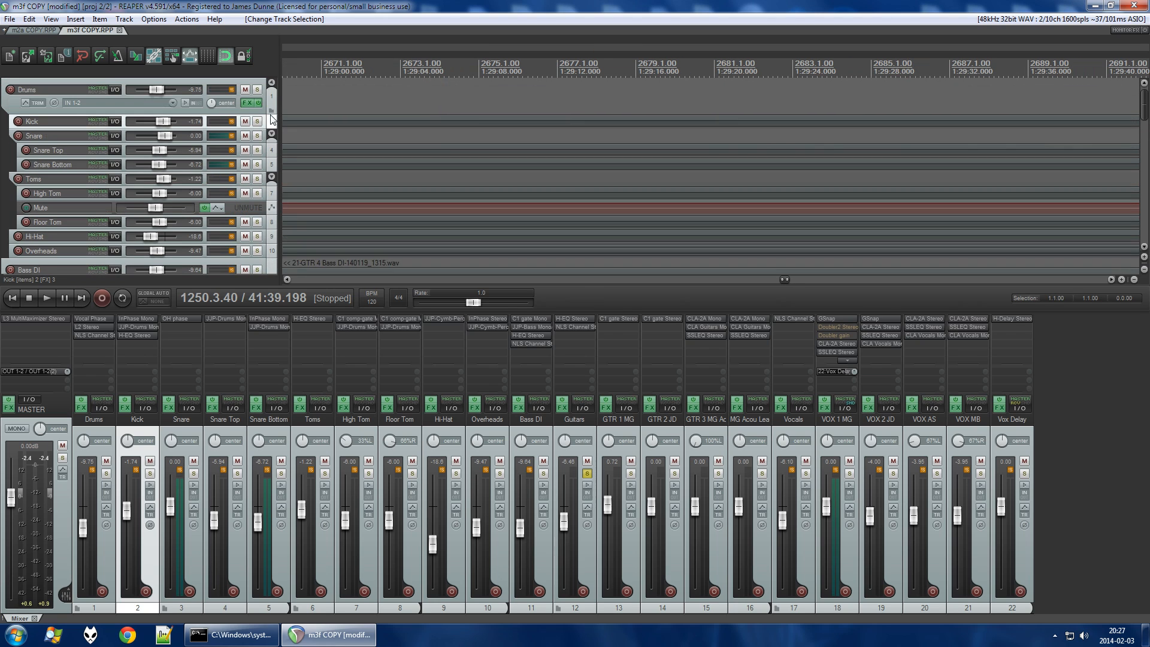
Collapse the Drums folder's child tracks and compare vertical zoom levels of the tracks below the folder.
click(272, 83)
scroll(274, 128, down, 2)
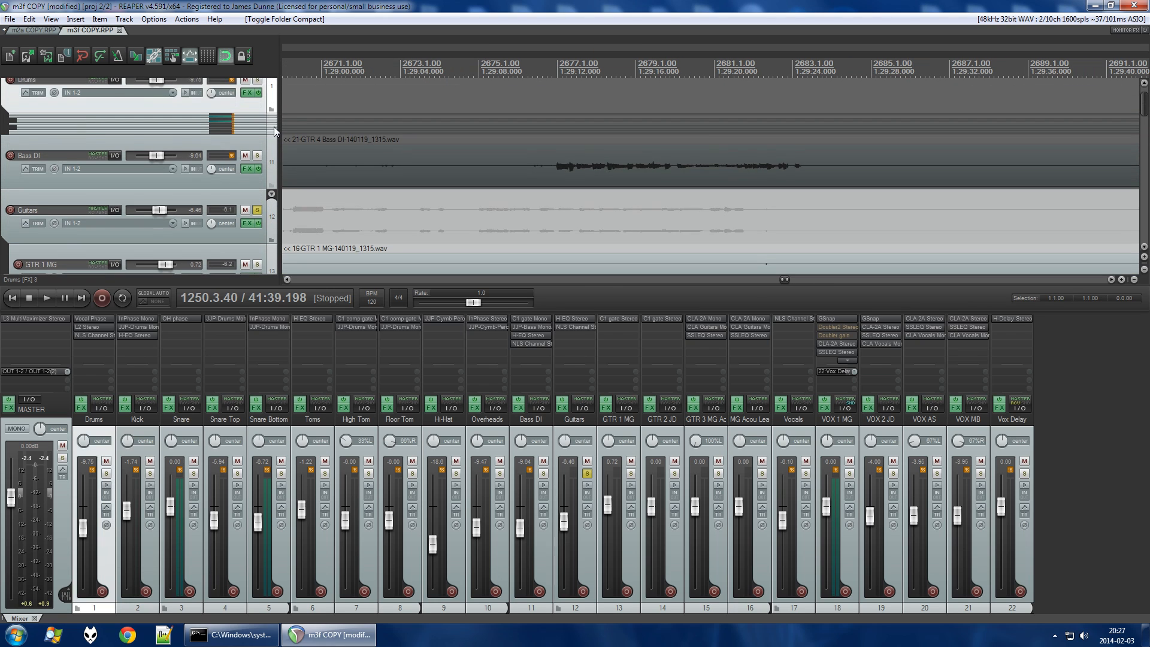
scroll(274, 126, down, 3)
scroll(274, 124, up, 3)
scroll(274, 124, down, 3)
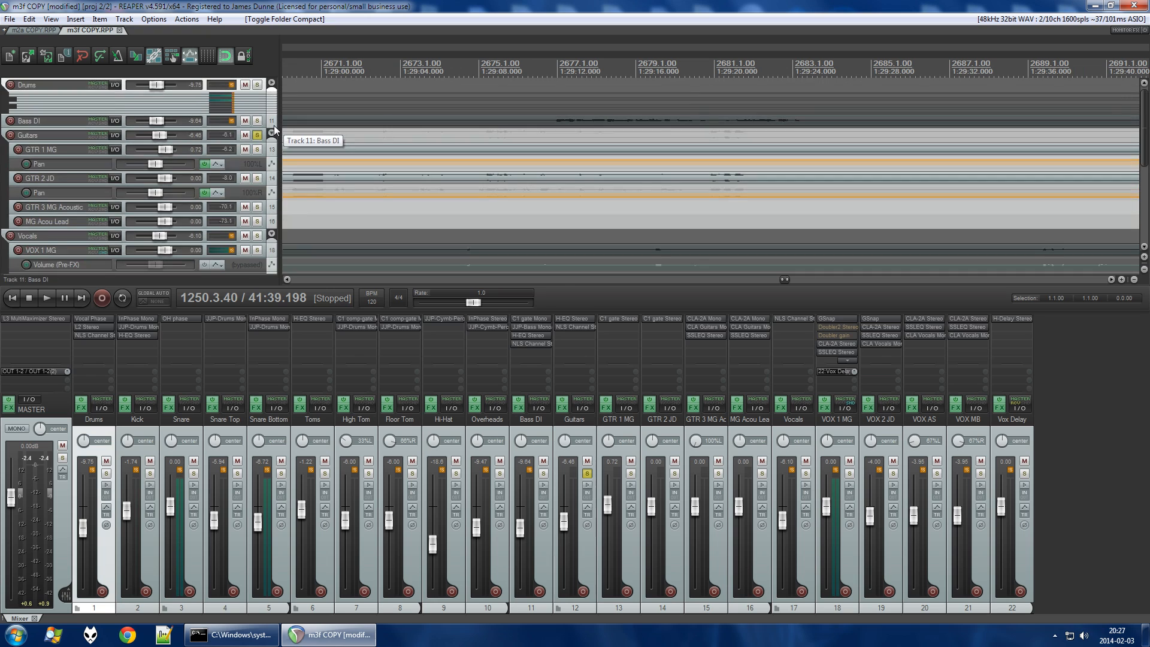
Cycle the Drums folder repeatedly through its compact views, ending with its child tracks in normal view.
scroll(272, 83, up, 3)
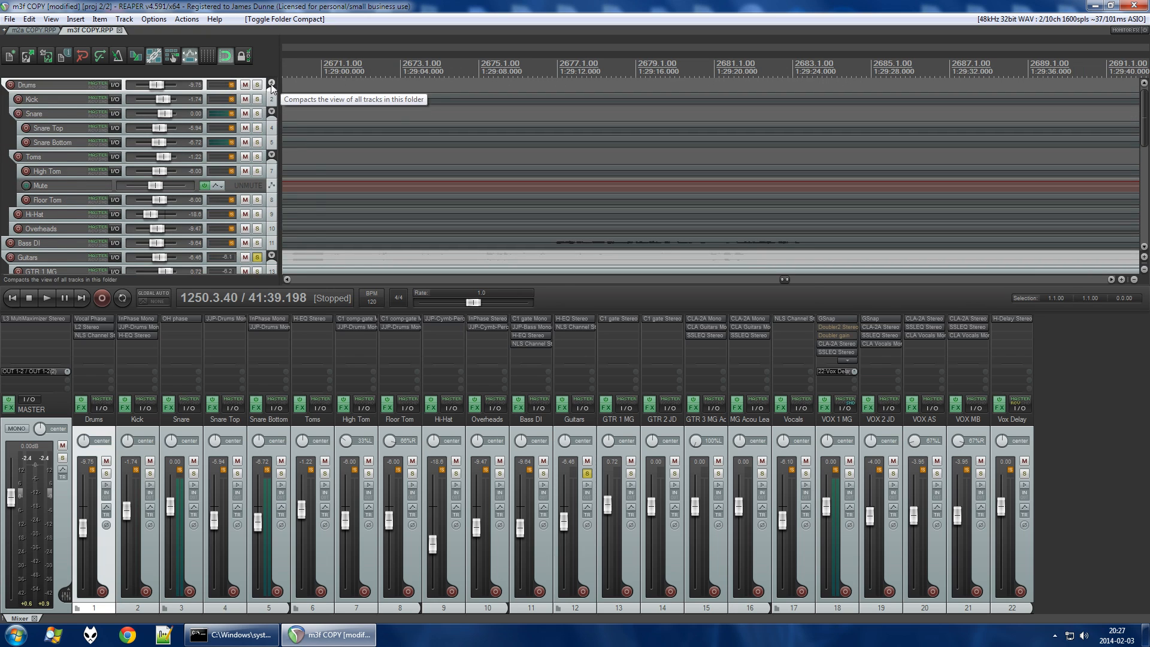
scroll(272, 83, down, 3)
click(271, 84)
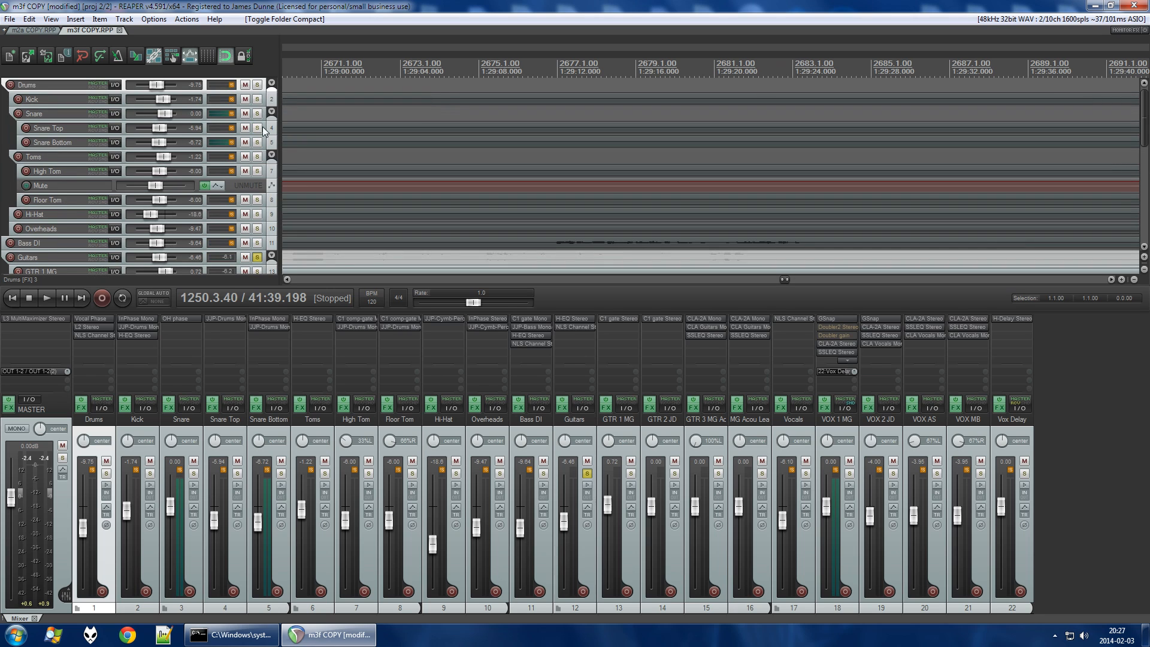
scroll(270, 83, down, 3)
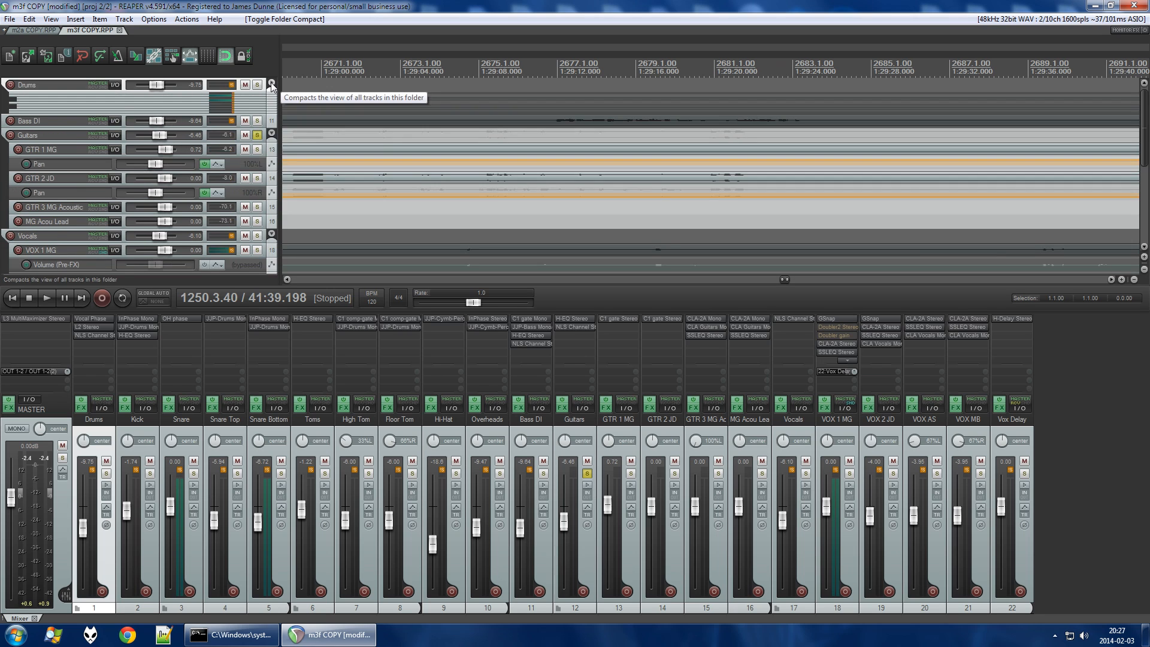
scroll(271, 83, up, 3)
scroll(270, 82, down, 1)
scroll(270, 82, up, 1)
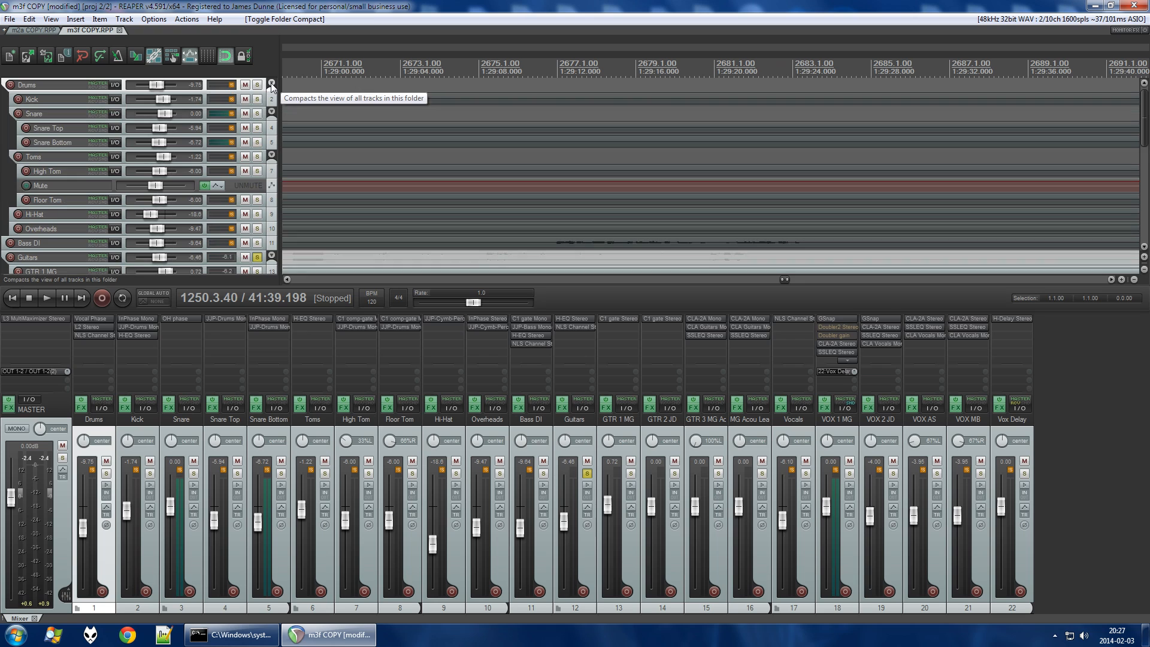
click(271, 84)
click(270, 83)
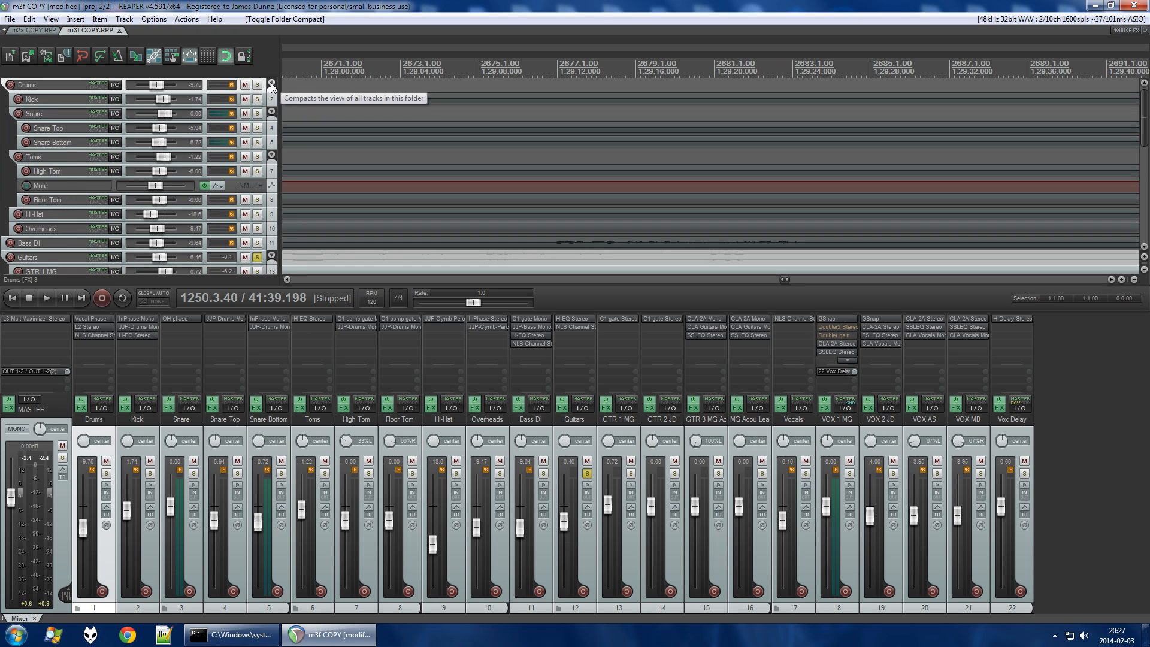
click(271, 83)
click(271, 84)
click(271, 83)
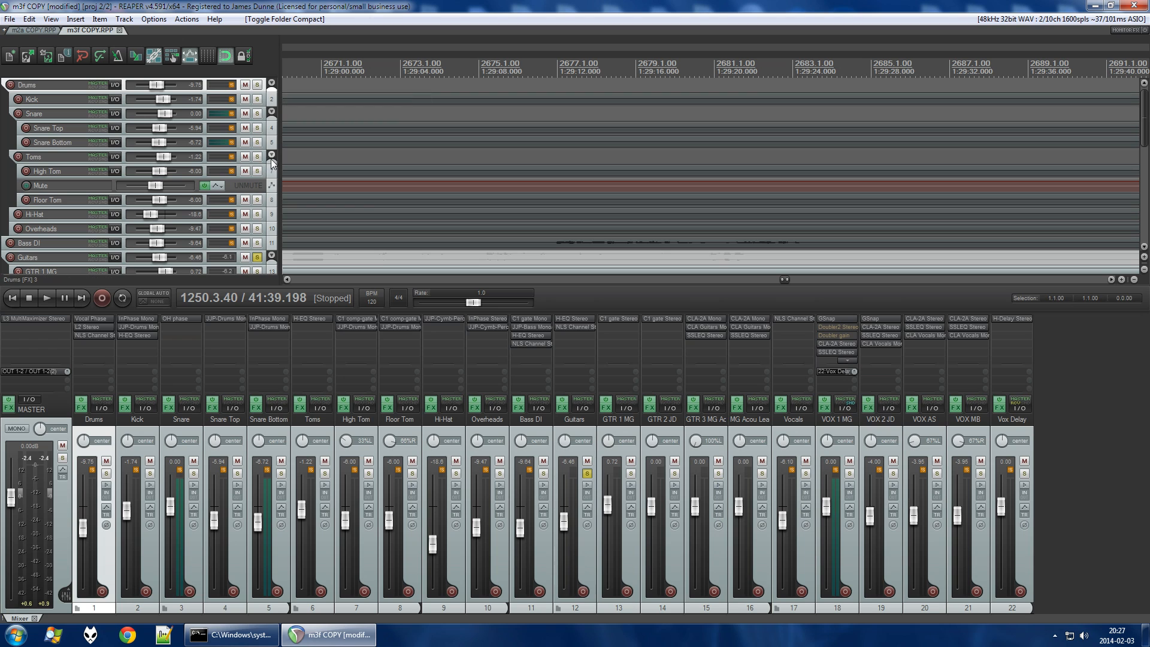
Select the Vocals folder track and examine the vertical scrolling and zoom levels around its child tracks and envelopes.
scroll(270, 234, down, 10)
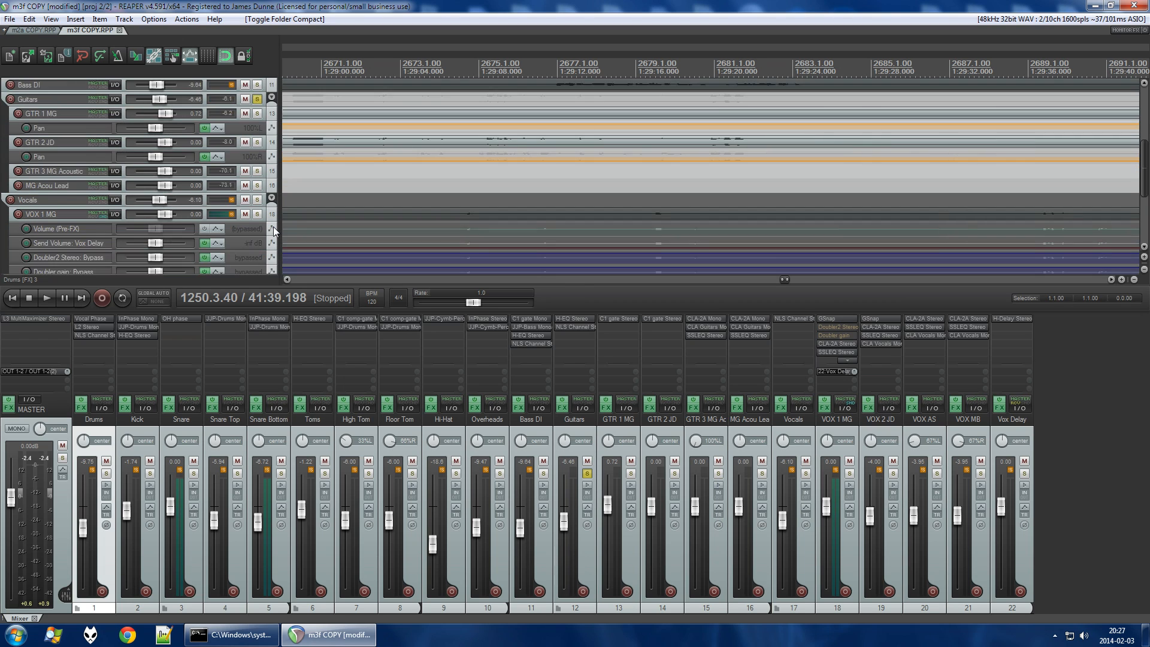
scroll(273, 225, up, 2)
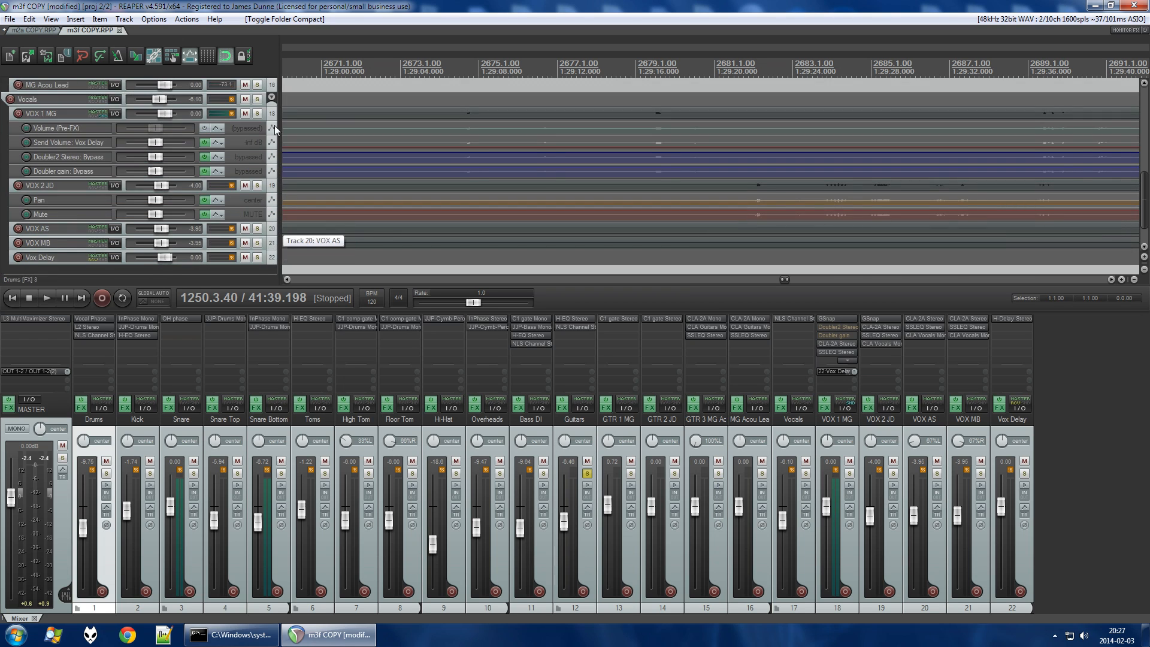
click(271, 98)
scroll(272, 131, up, 5)
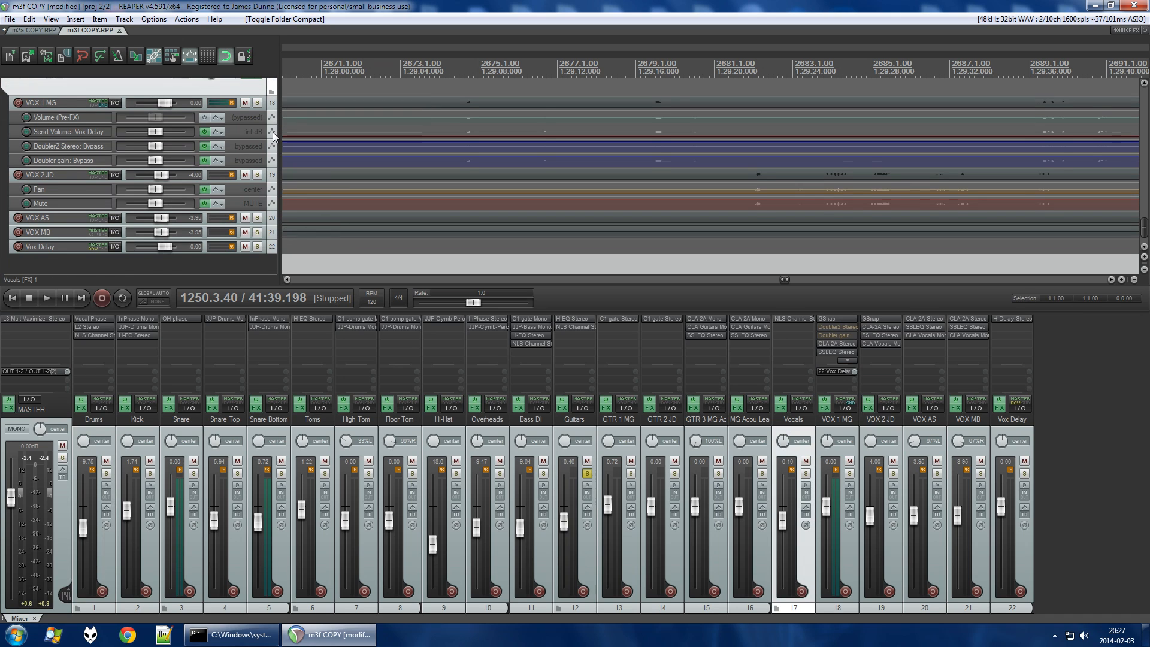
scroll(273, 135, down, 5)
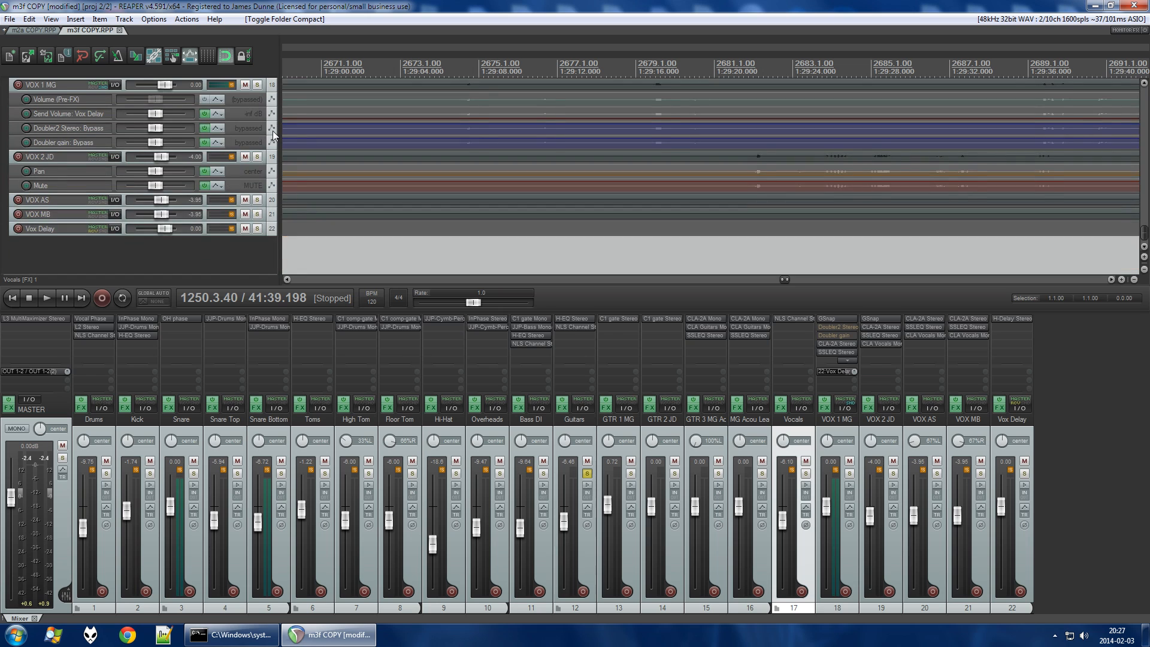
scroll(272, 133, up, 4)
scroll(272, 131, up, 3)
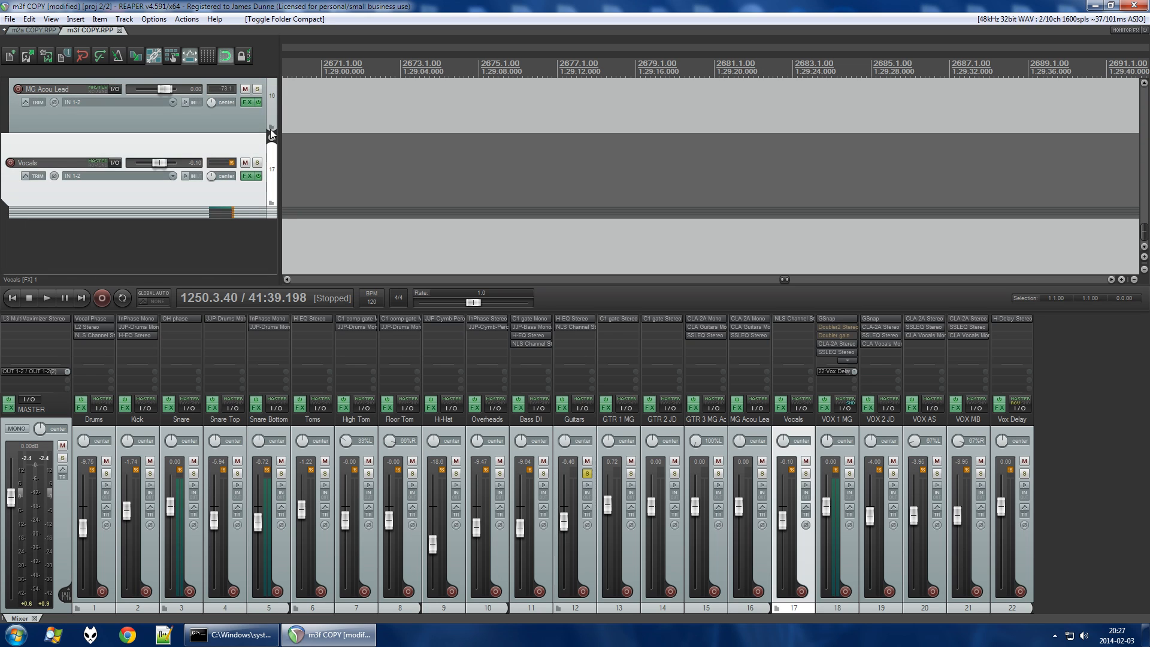
scroll(273, 142, down, 4)
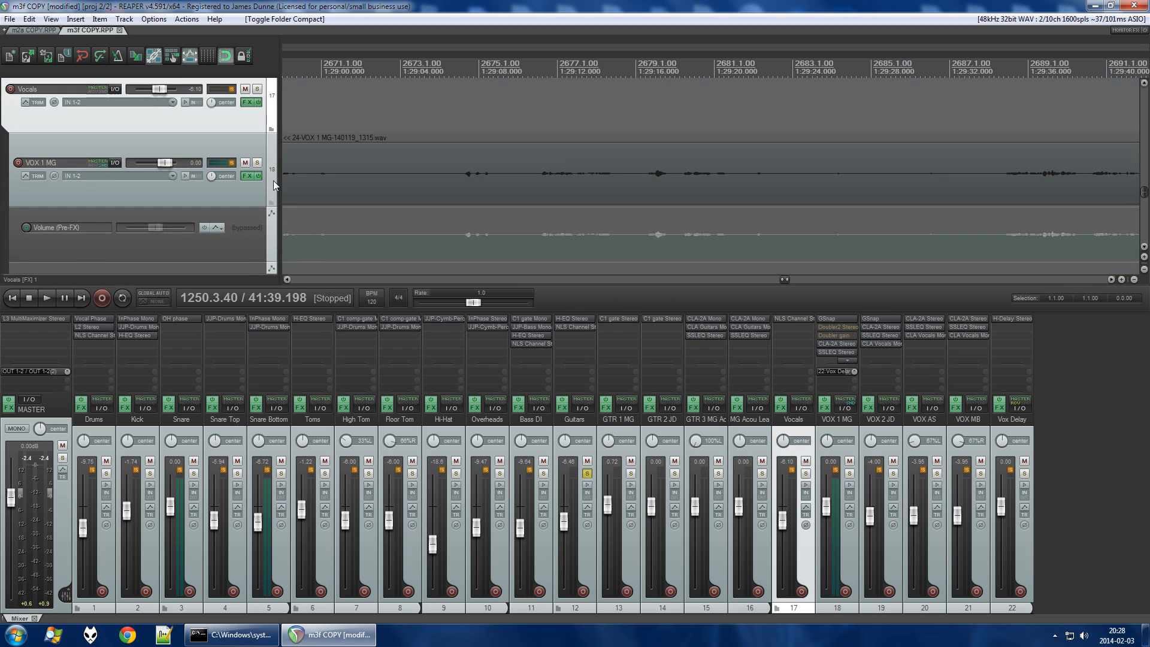
scroll(273, 179, down, 2)
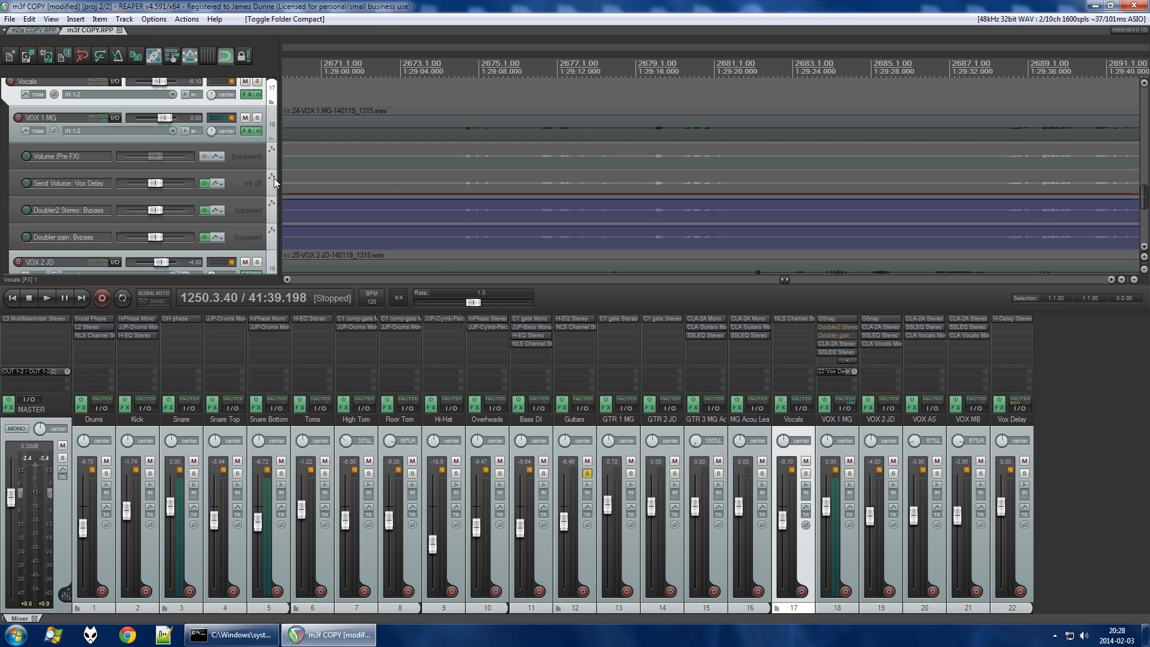
Look through the Preferences pages from Automation to ReaMote, including MIDI, VST and ReaScript, without changing any setting.
click(153, 19)
click(168, 393)
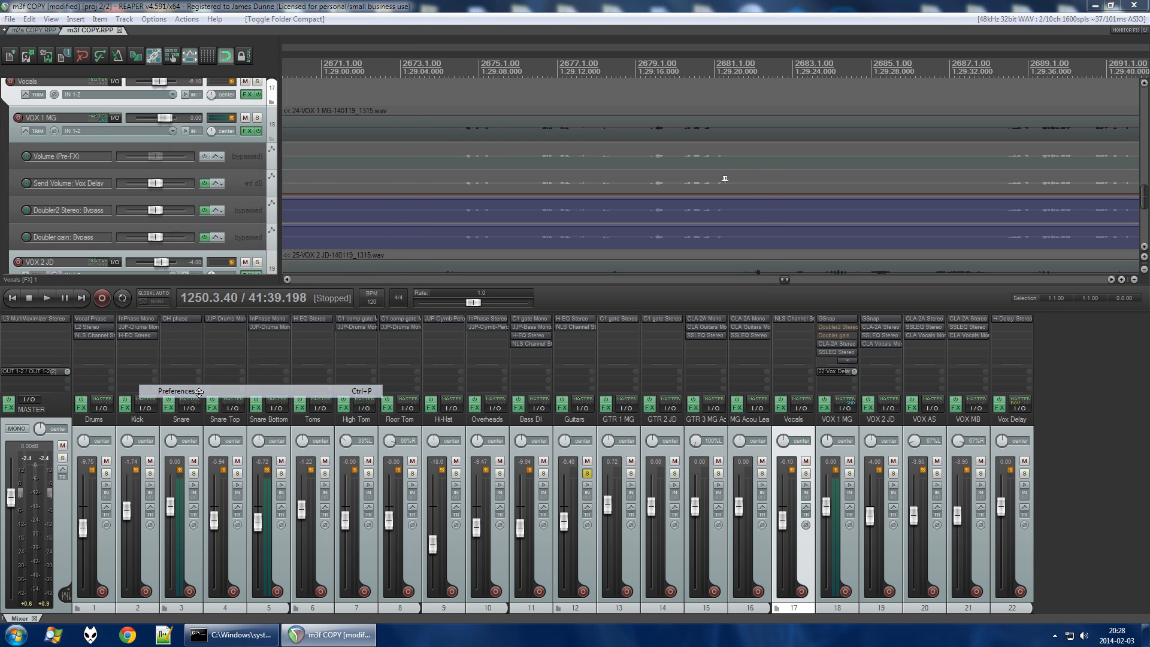
click(413, 304)
click(405, 352)
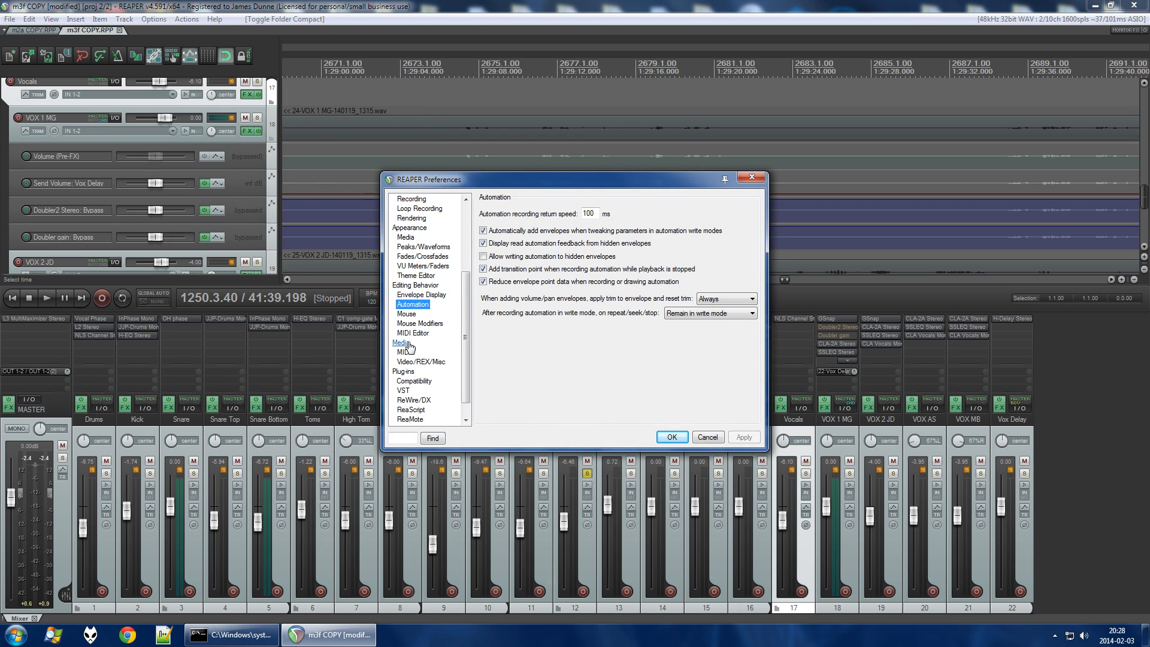
click(403, 372)
click(403, 390)
click(413, 400)
click(411, 409)
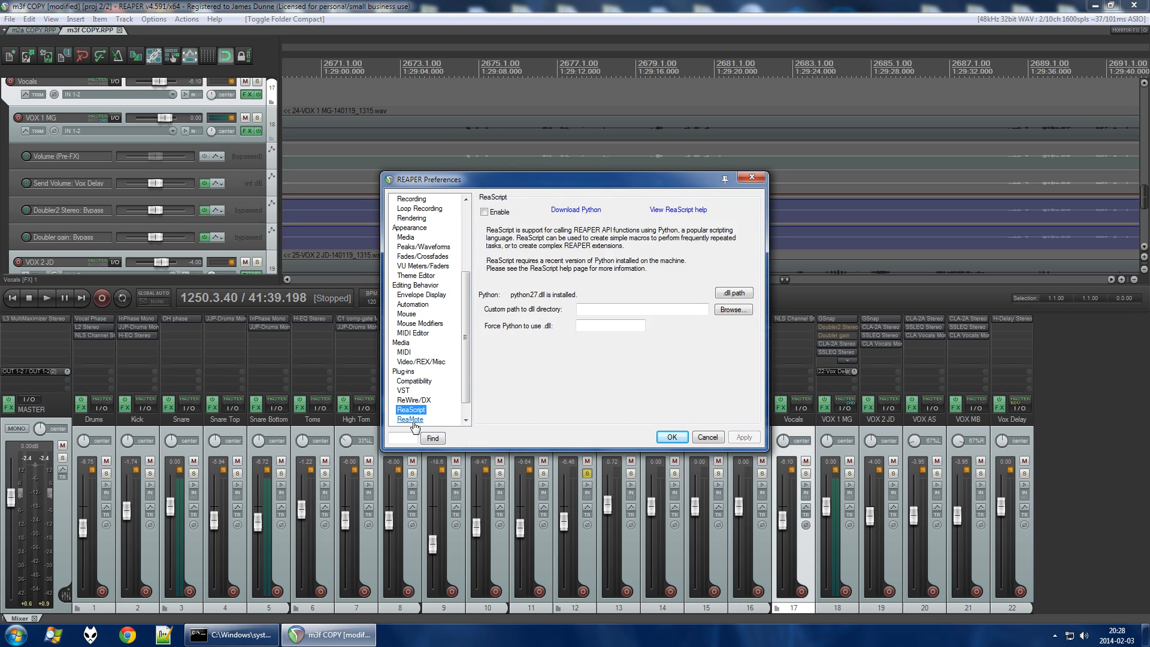
click(410, 419)
scroll(469, 254, up, 10)
key(Escape)
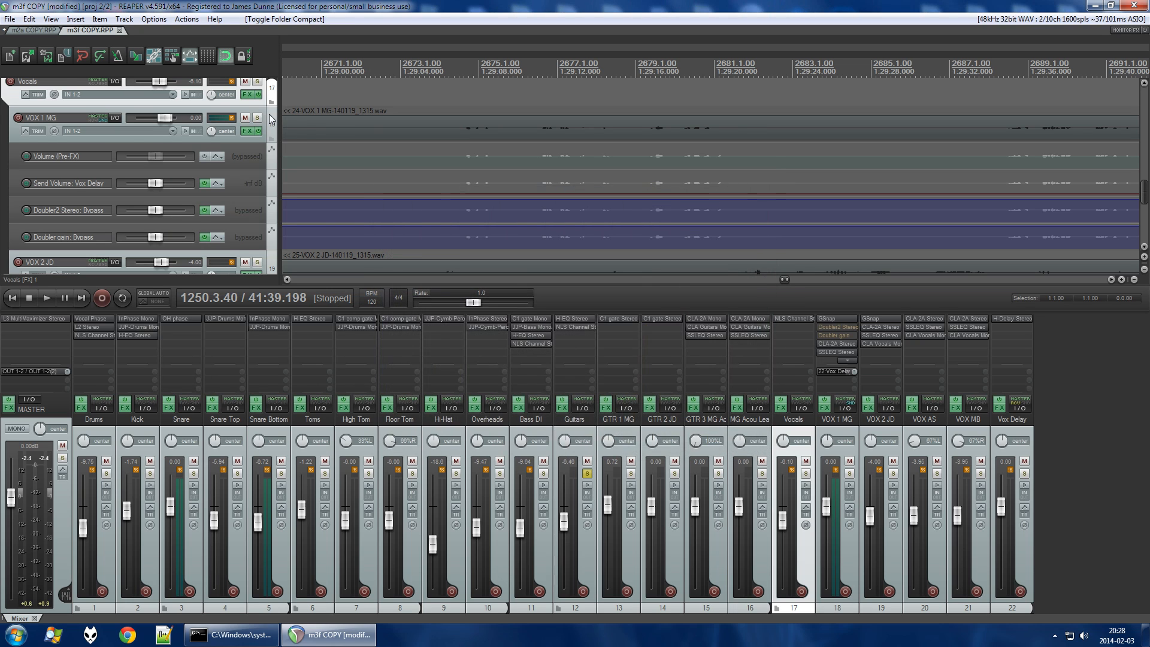
Select VOX 1 MG and the Vocals folder track in turn, and review the track list back up to the Drums folder.
scroll(272, 120, up, 1)
click(275, 175)
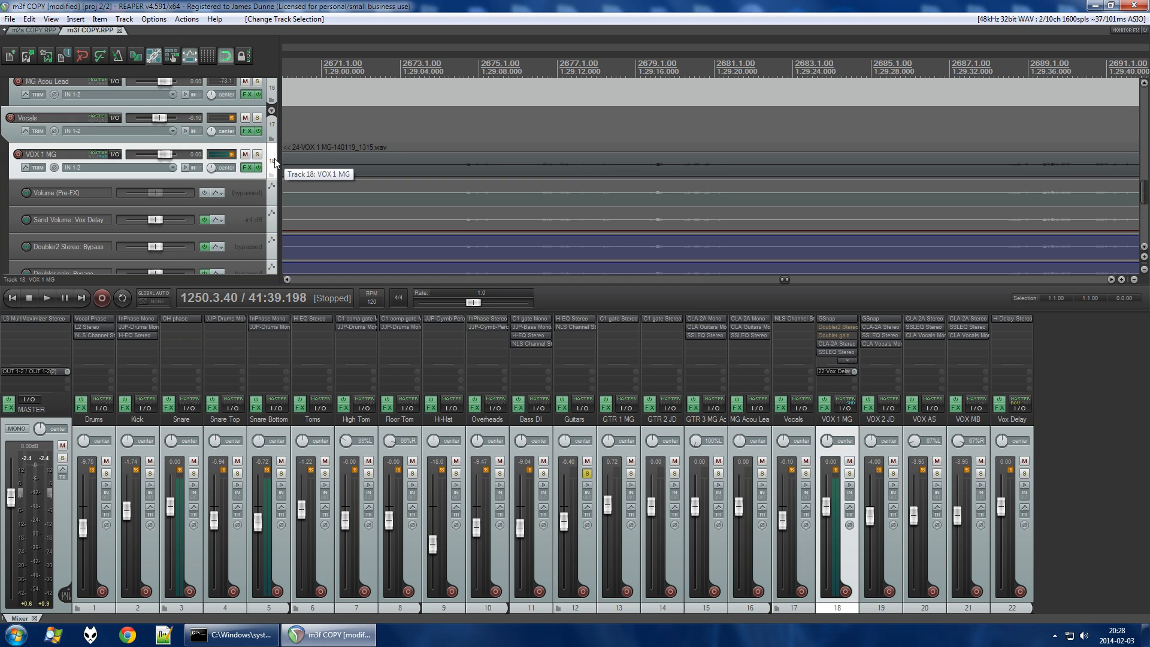
click(273, 120)
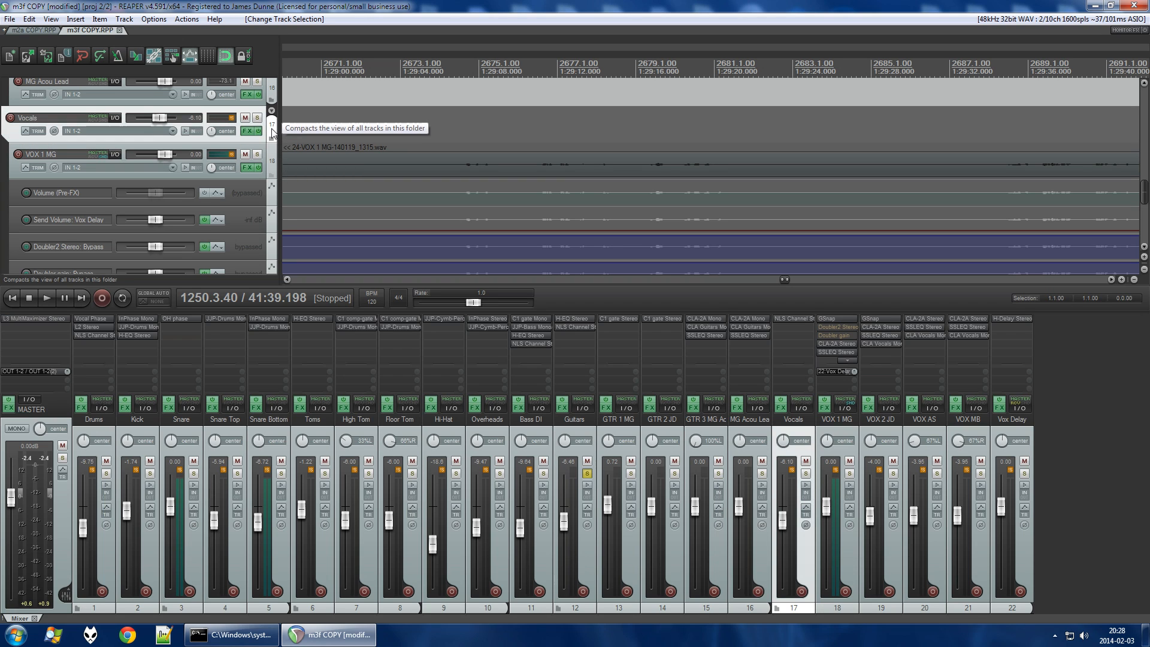
scroll(274, 168, down, 3)
scroll(274, 169, down, 3)
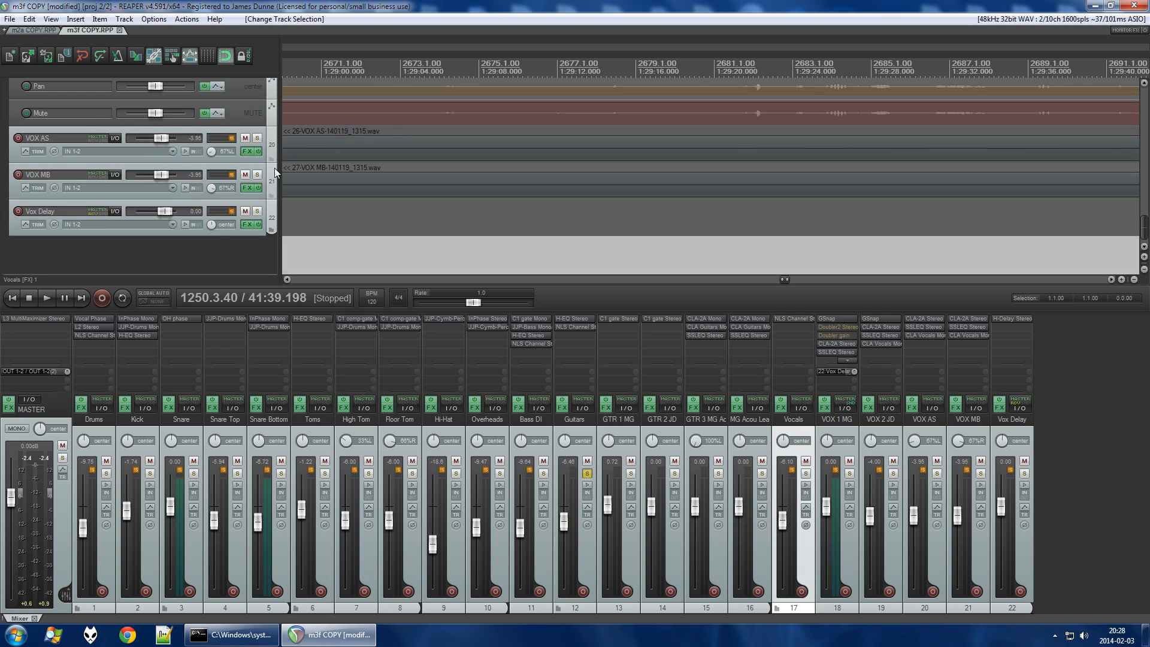
scroll(275, 171, up, 10)
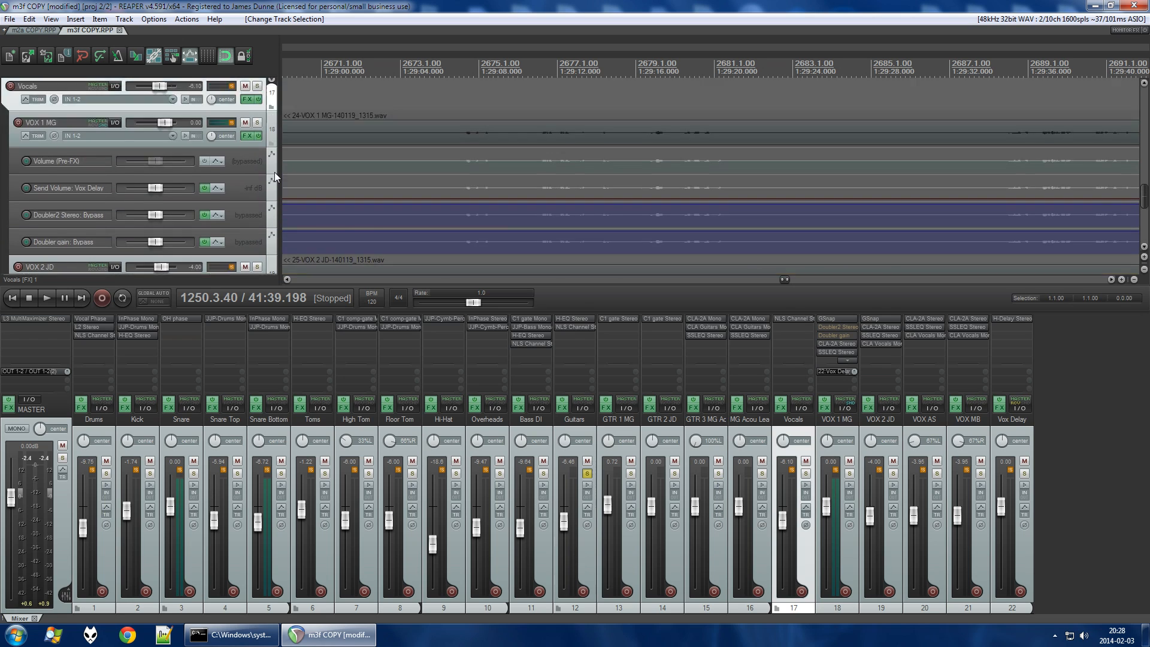
scroll(274, 171, up, 10)
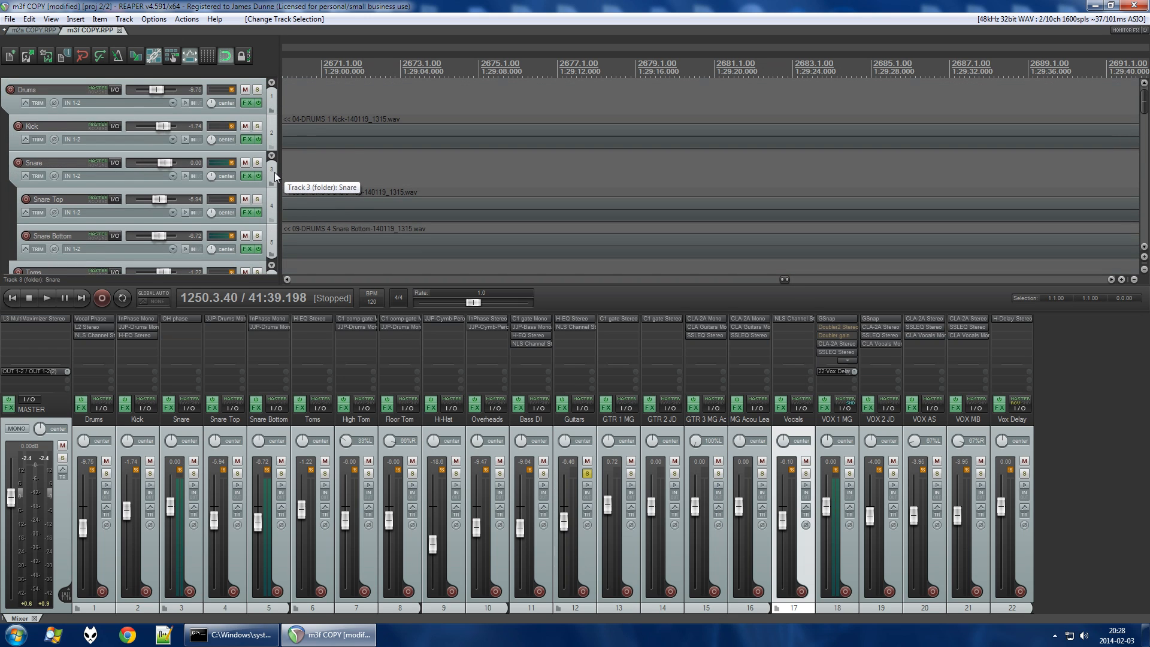
View the L3 MultiMaximizer on the master track, and open the JJP-Bass plug-in of the Bass DI track.
click(45, 321)
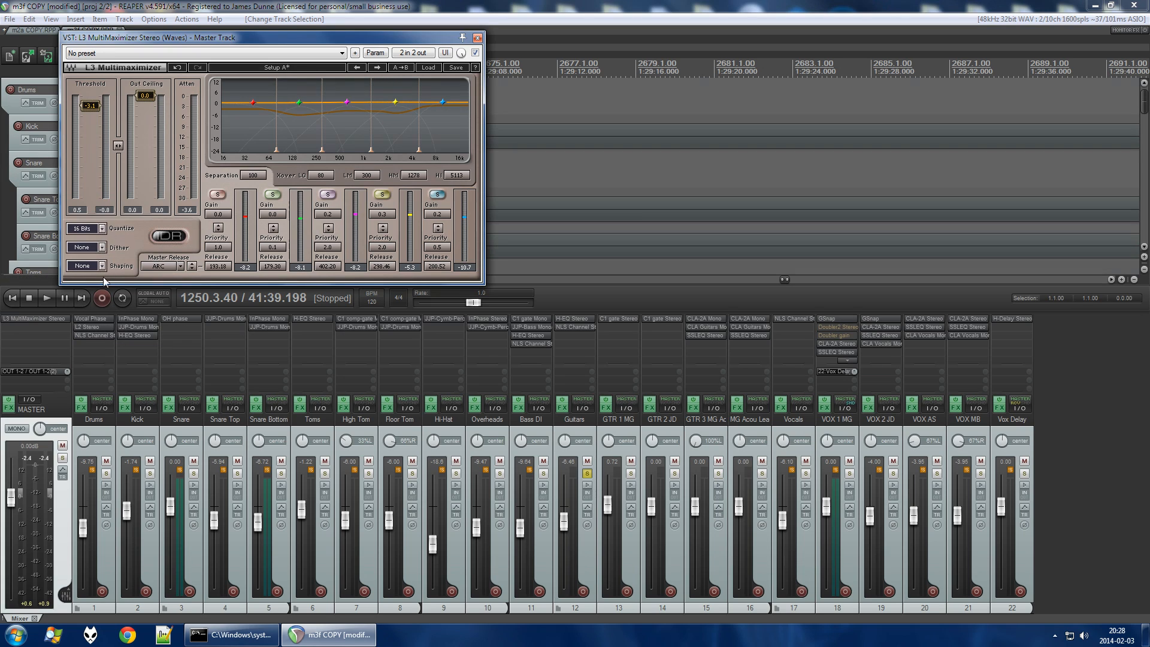
click(478, 37)
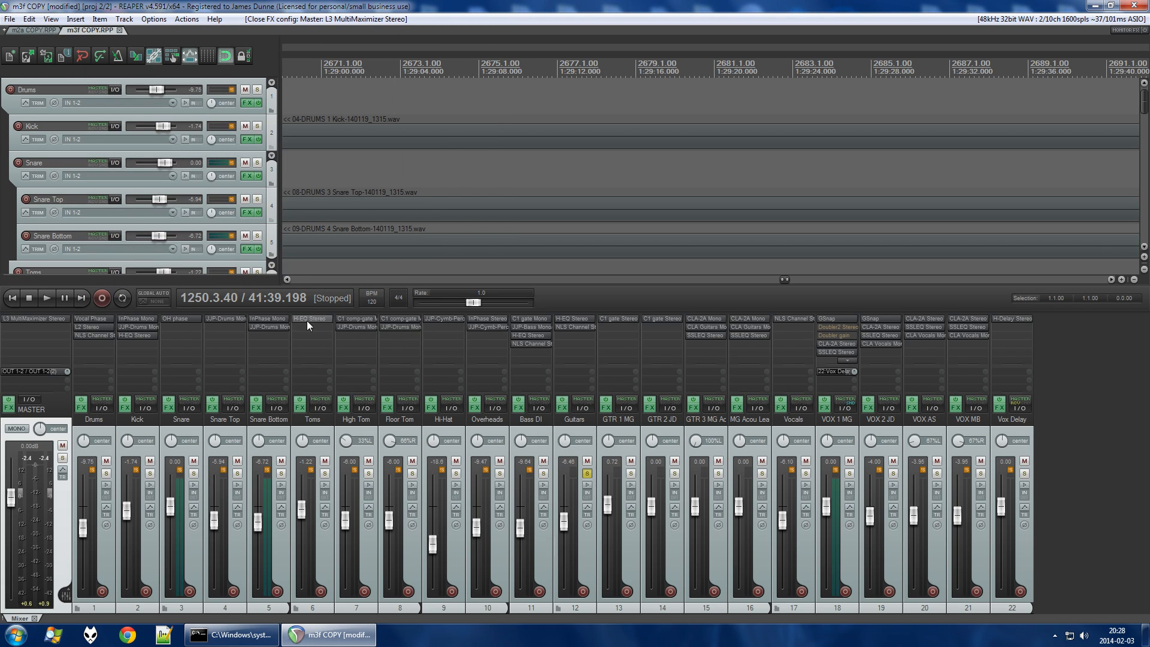
click(533, 327)
drag(479, 67, 578, 207)
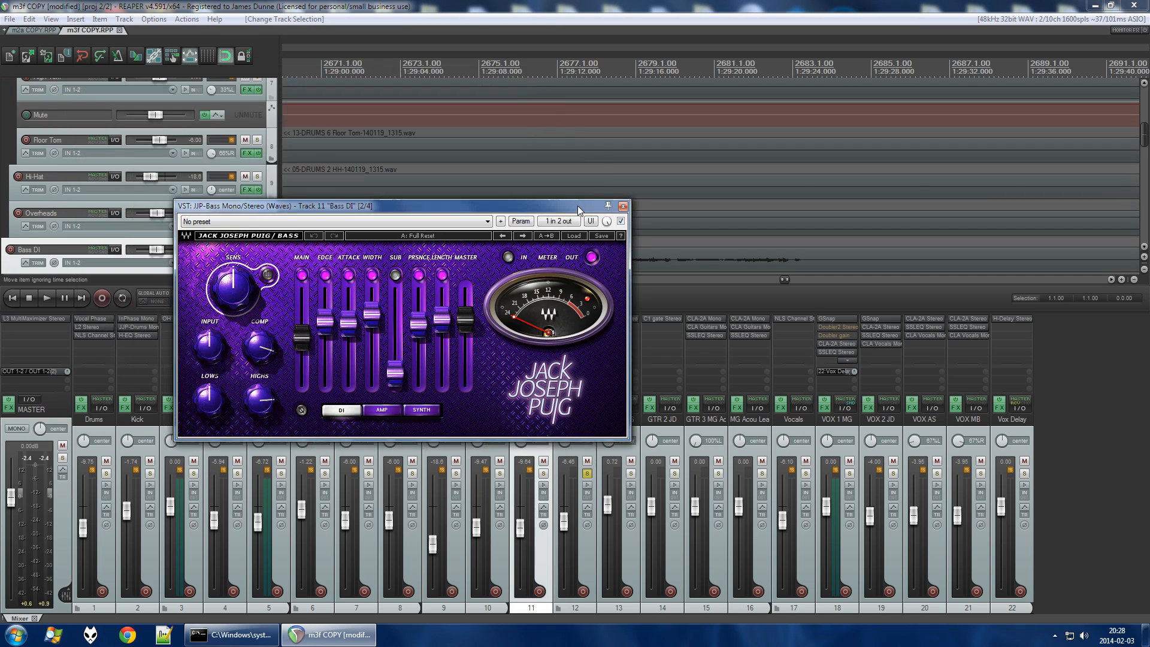
Play the start of the Mr Jones song with Bass DI soloed and Guitars unsoloed, to hear the bass with JJP-Bass.
scroll(529, 154, down, 5)
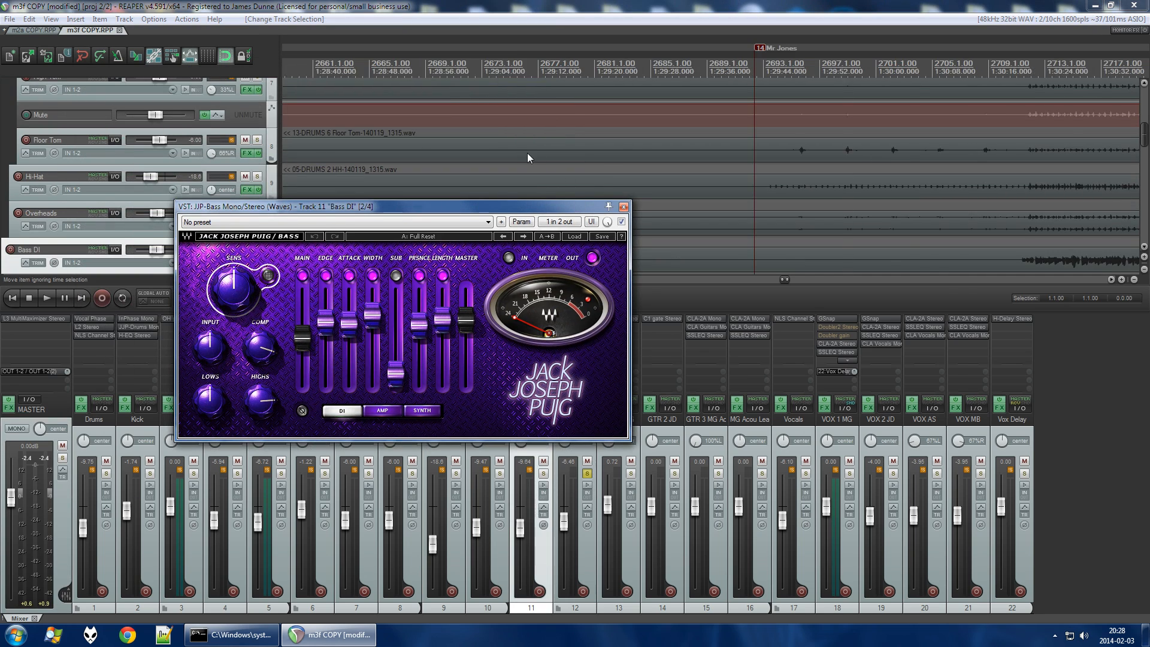
click(560, 63)
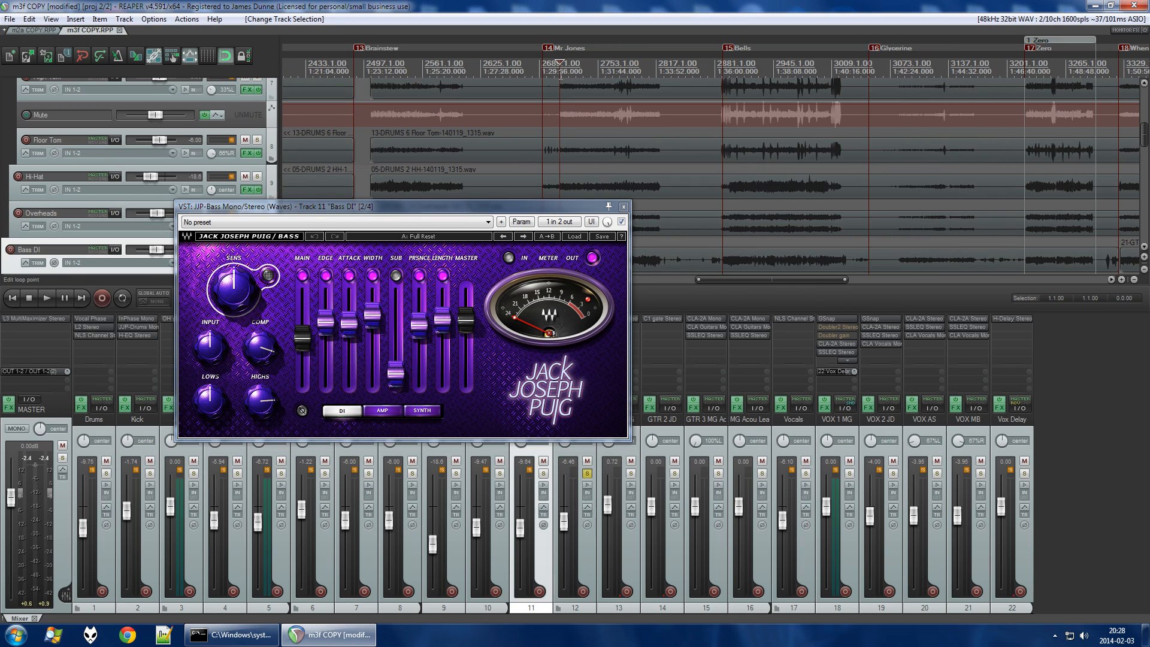
key(space)
click(586, 474)
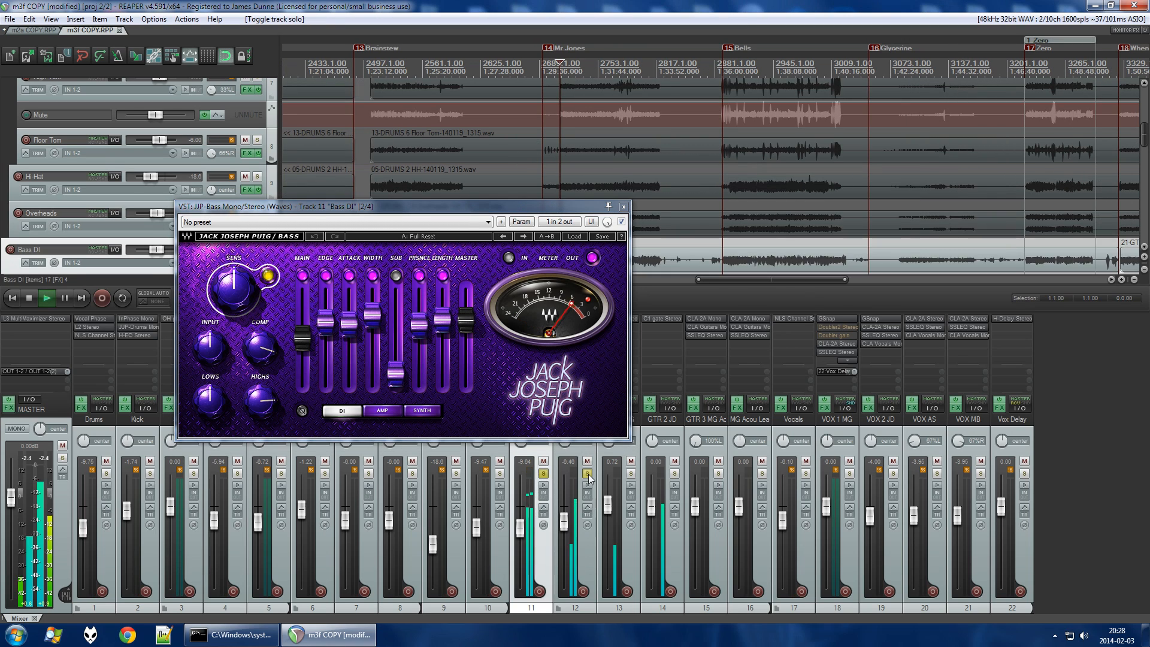
click(515, 413)
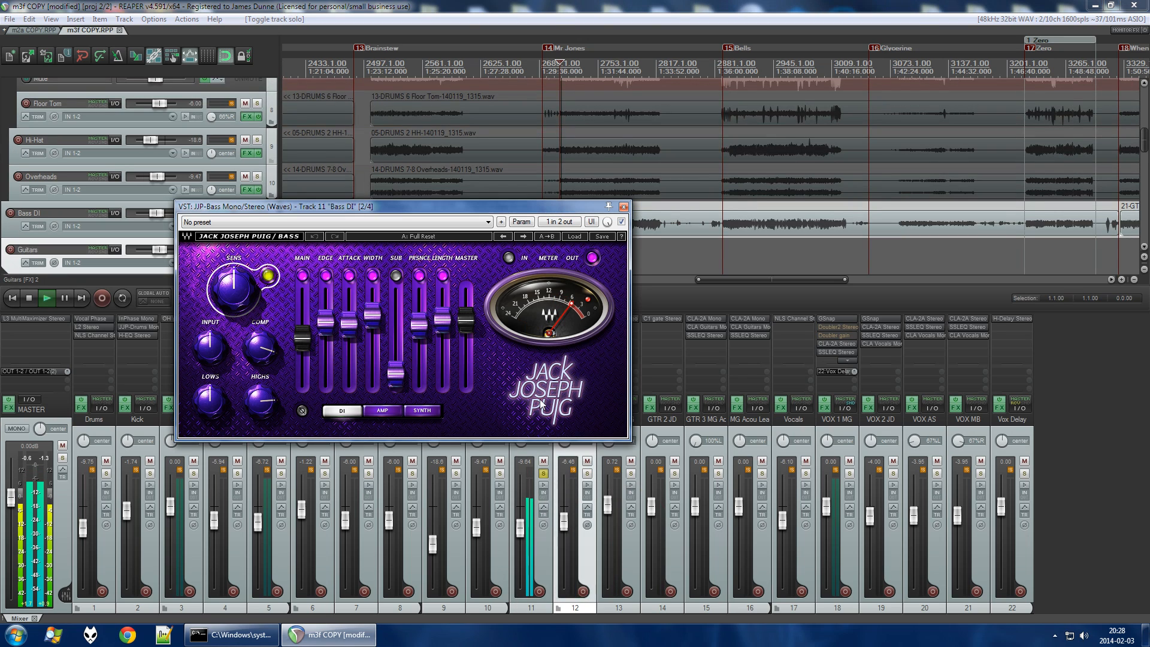
drag(525, 205, 565, 63)
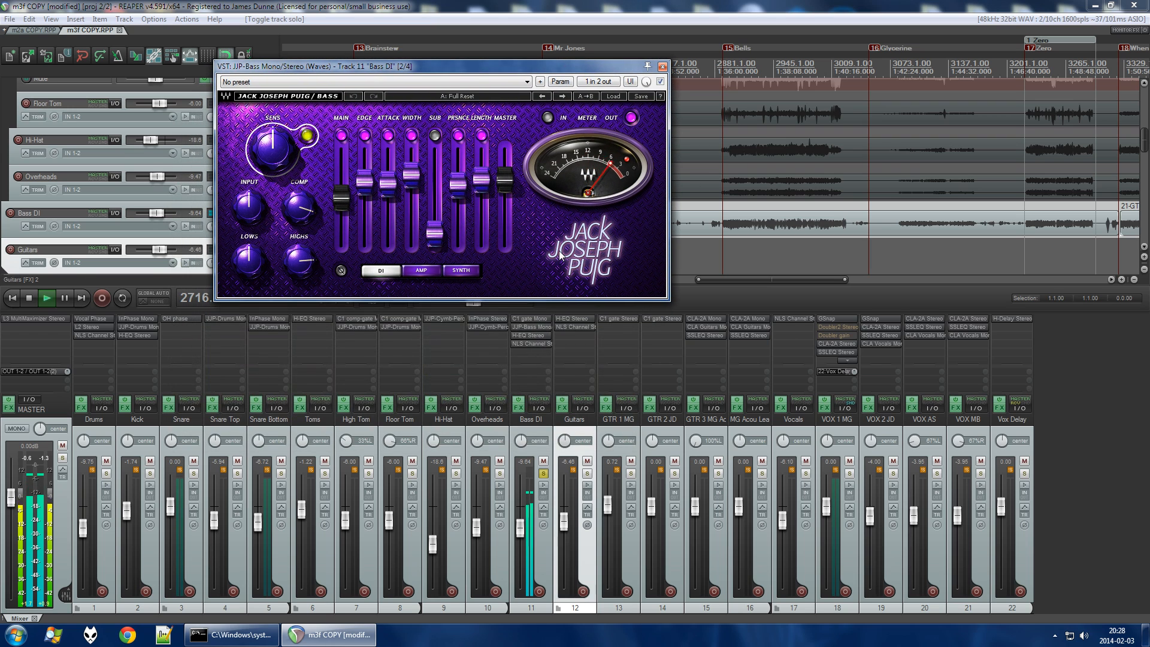
key(space)
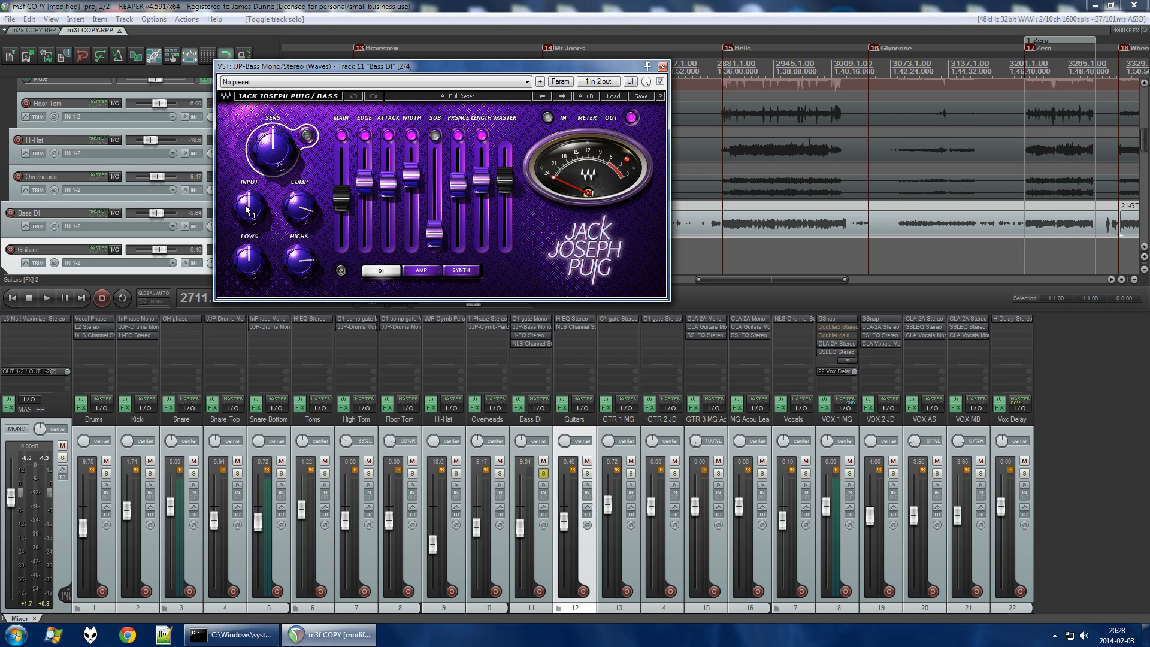
Enable the Sub band in JJP-Bass, raise its fader to -15.6 and play the soloed bass to hear it.
mouse_move(343, 194)
click(435, 240)
click(436, 136)
drag(435, 235, 435, 199)
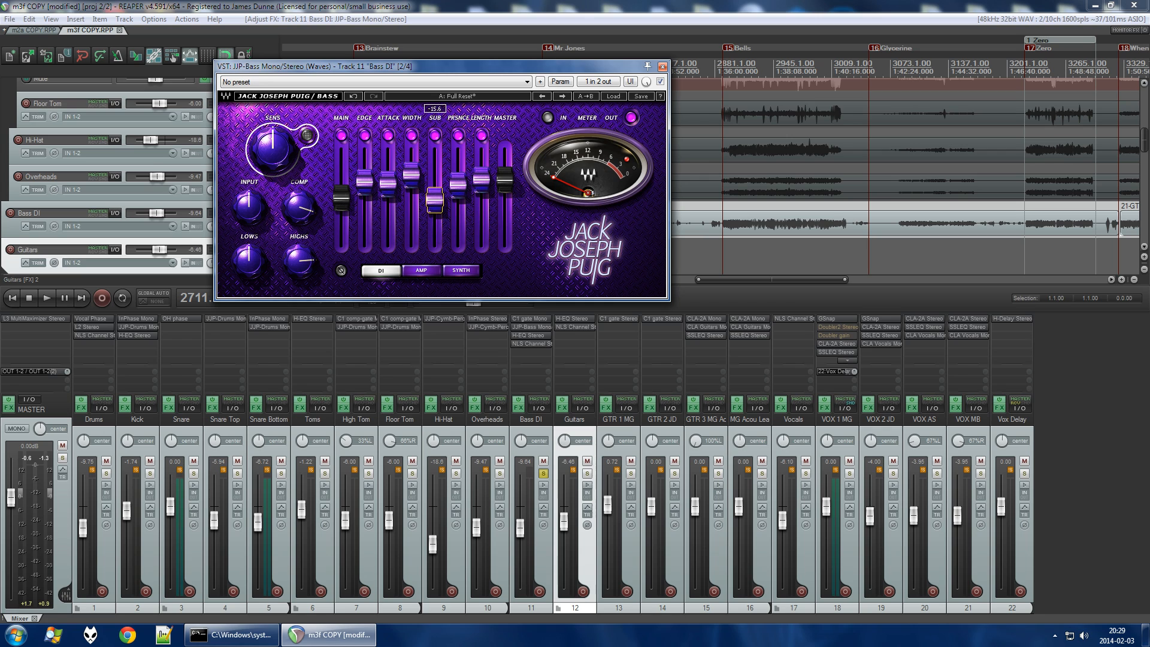
key(space)
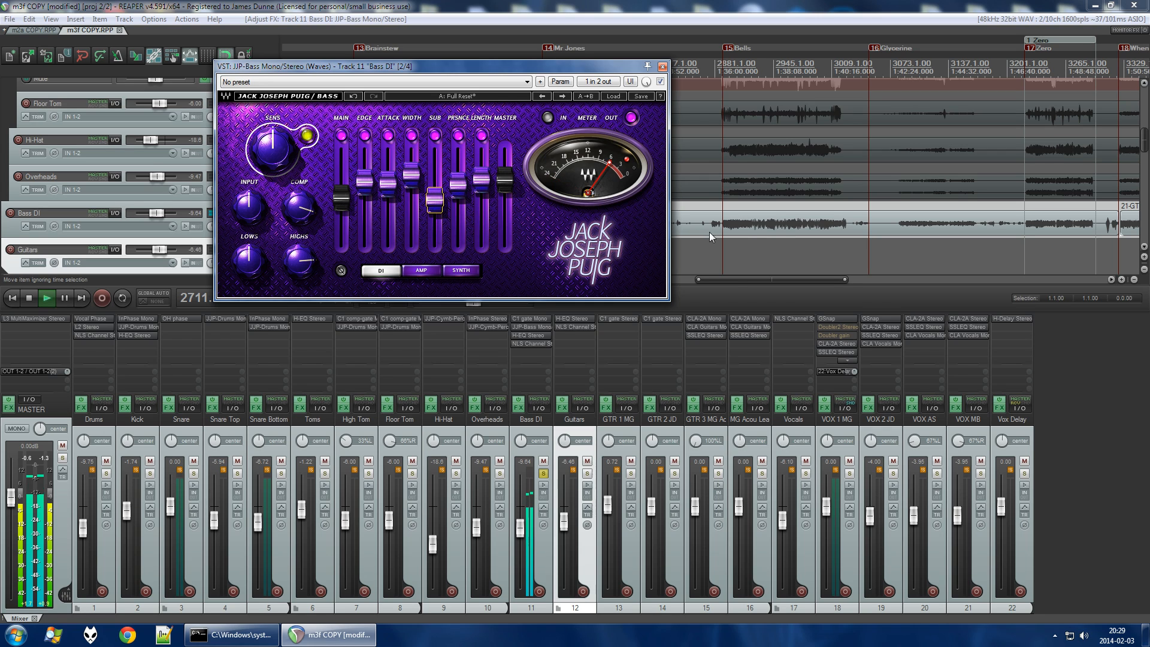
scroll(781, 233, up, 3)
scroll(739, 230, down, 3)
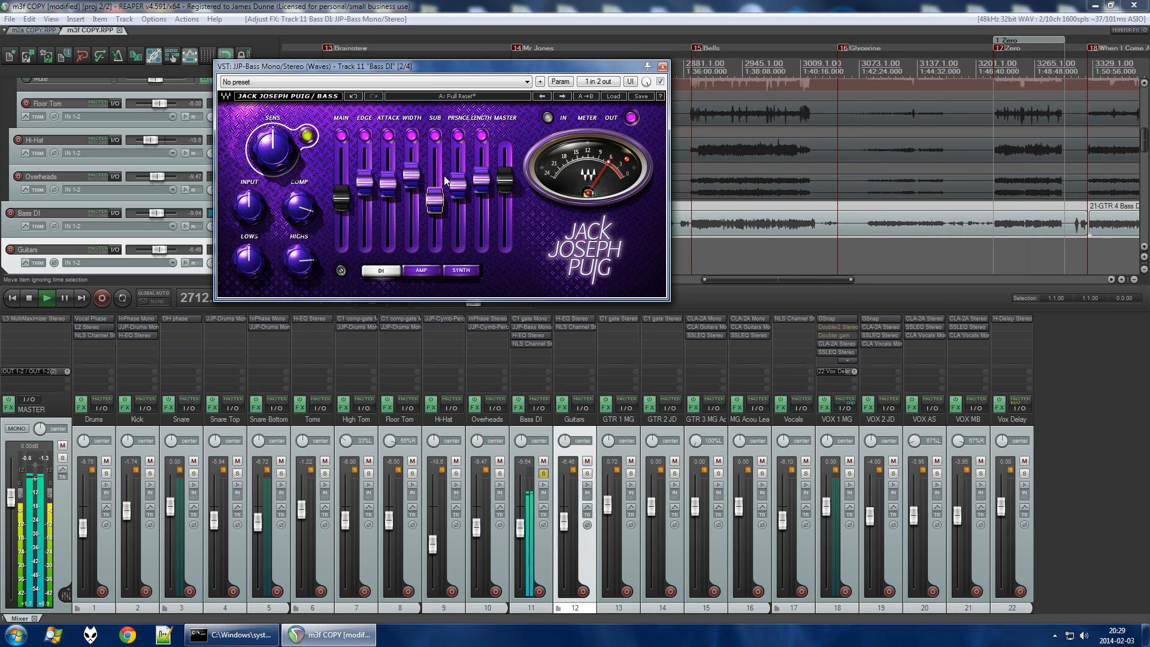
Switch the JJP-Bass Sub band off with its fader lowered, stop playback and raise the Sub fader partway.
drag(435, 200, 439, 237)
click(436, 135)
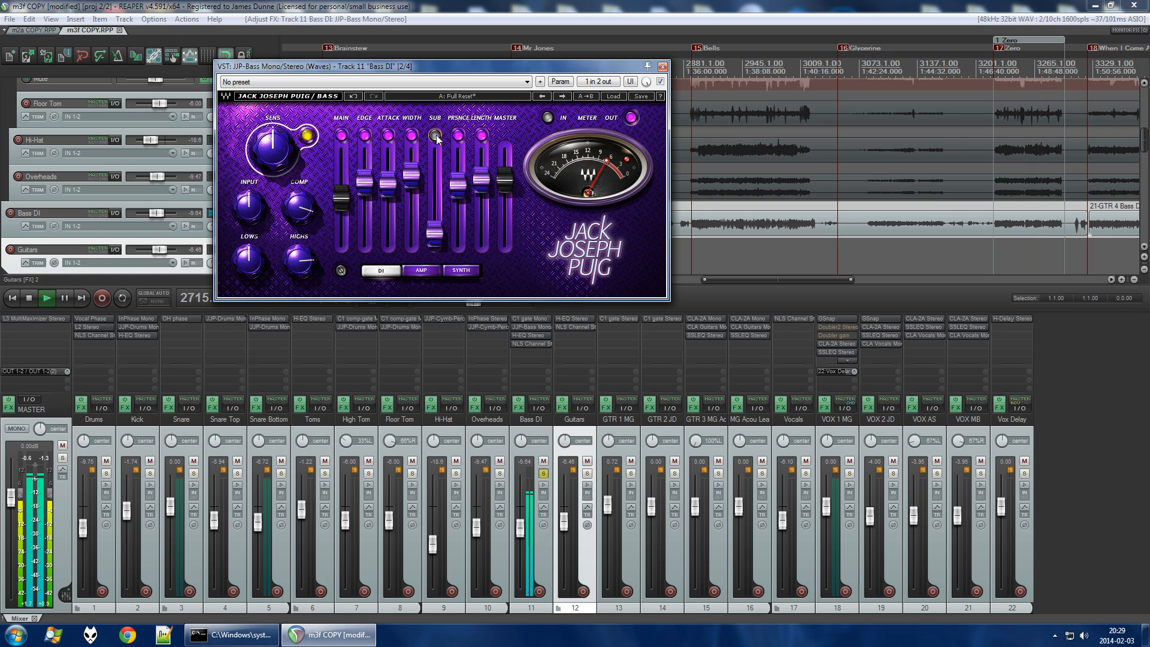
key(space)
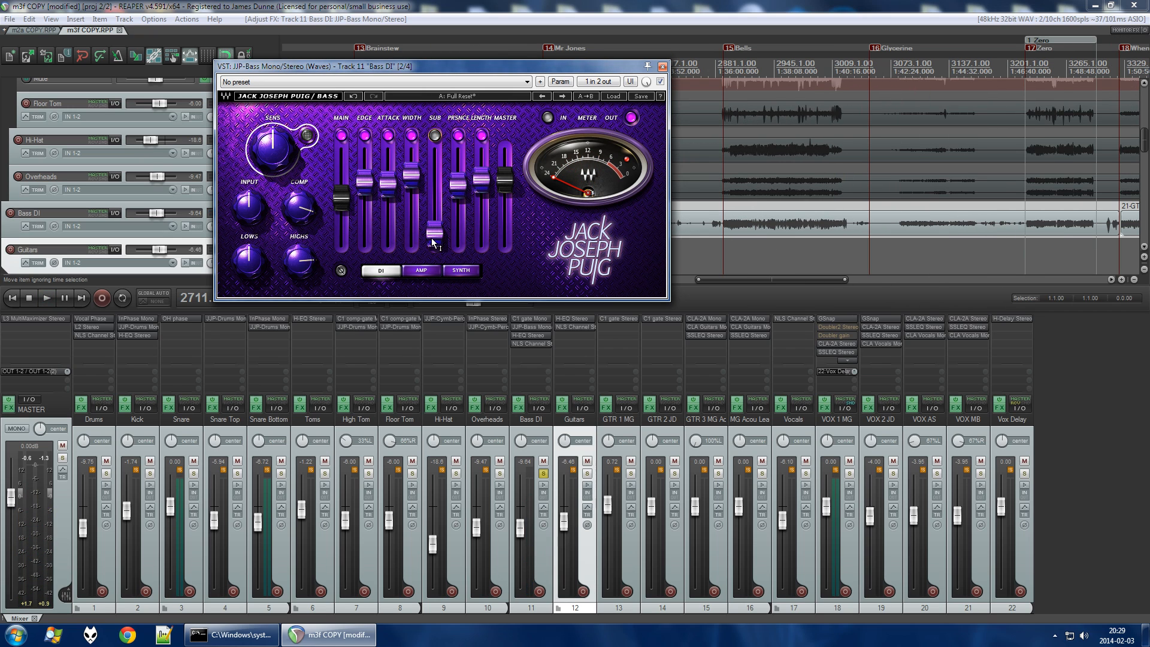
drag(433, 242, 433, 221)
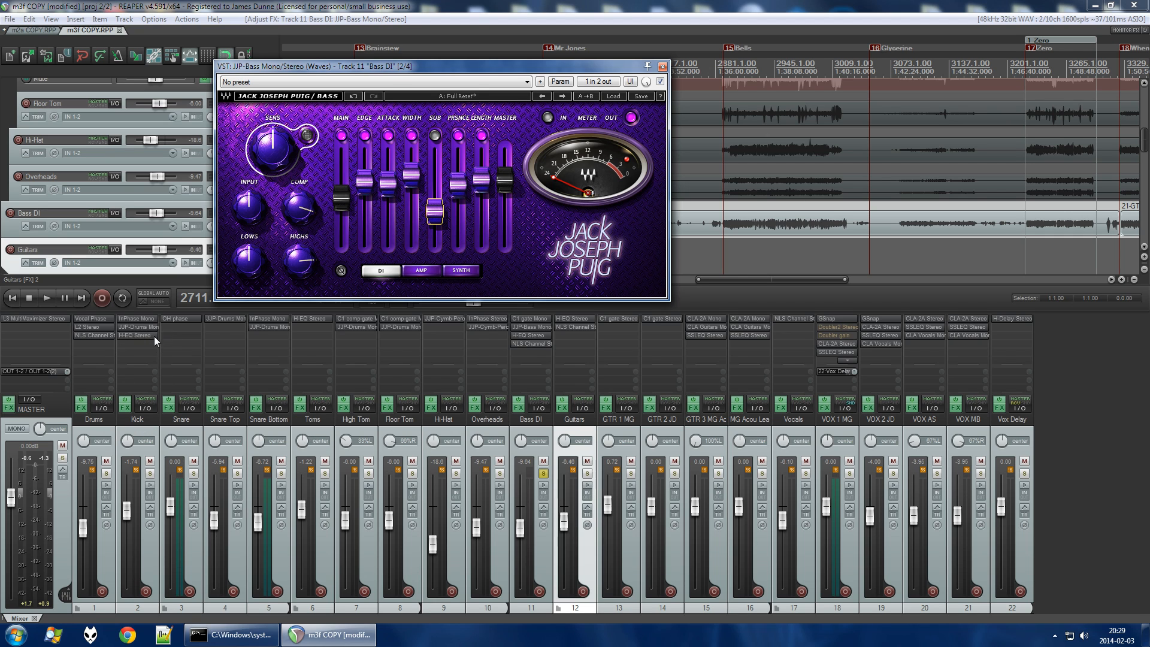
View the Kick track's H-EQ curve, close both plug-in windows and show more songs on the timeline.
click(139, 335)
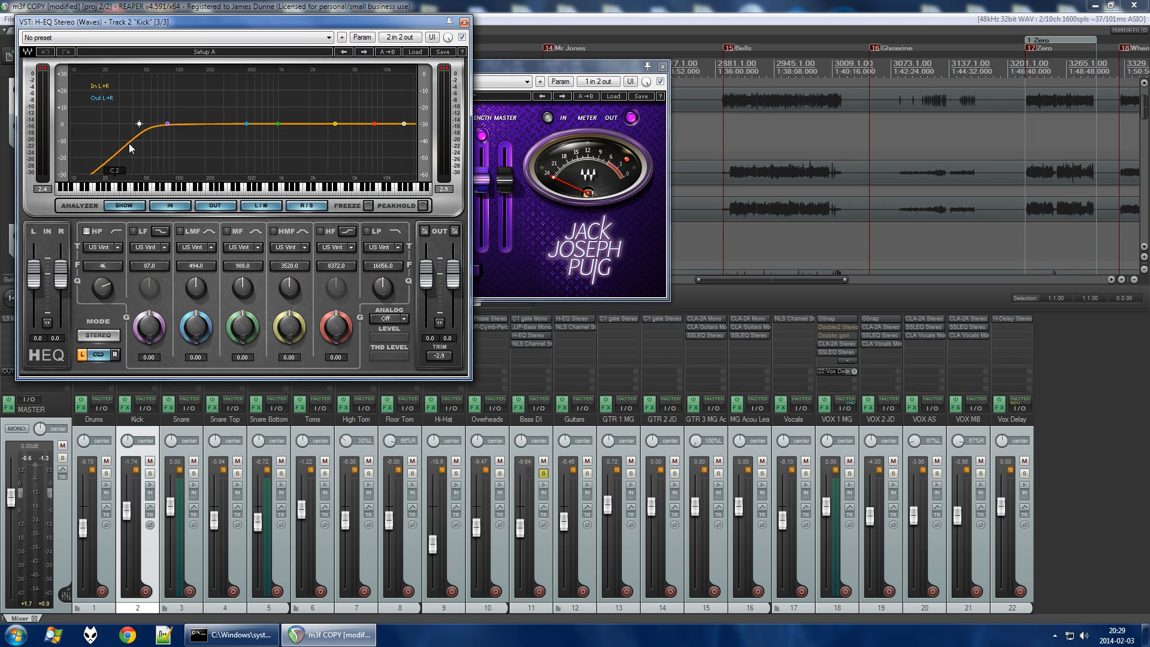
click(464, 24)
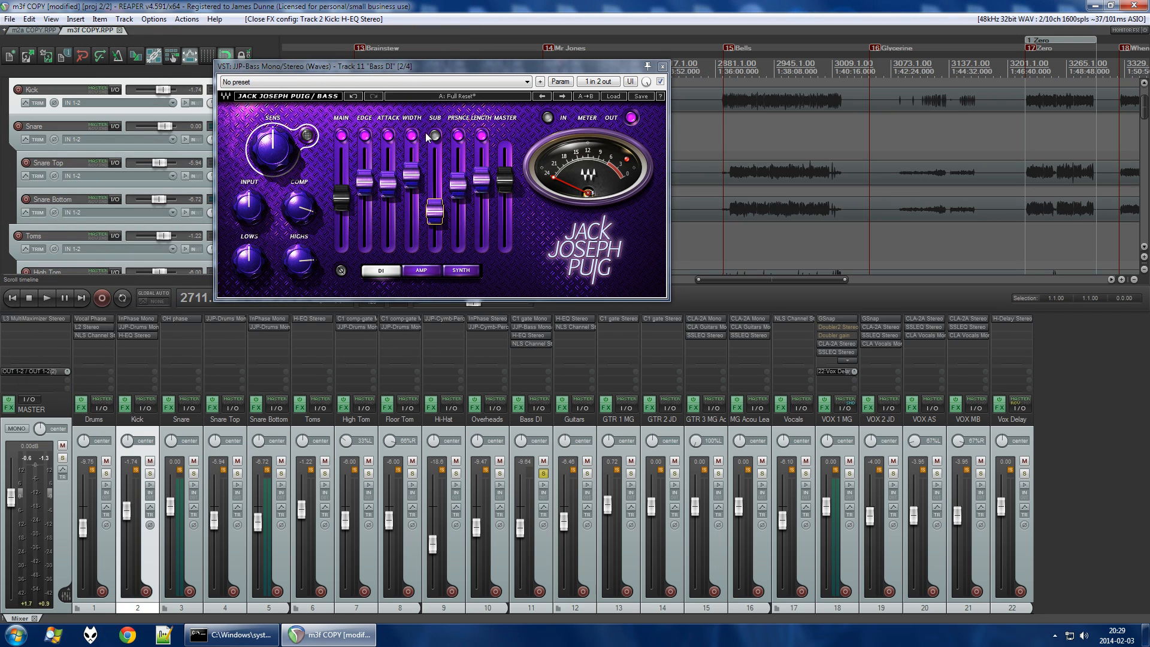
click(663, 66)
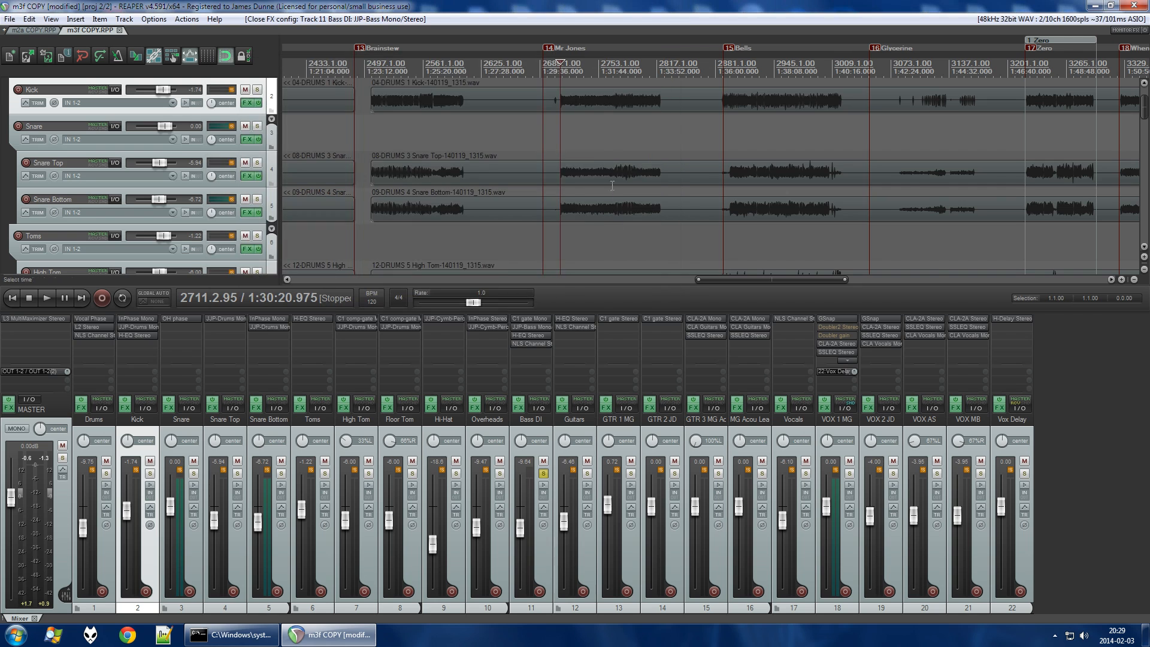
scroll(626, 225, down, 5)
scroll(646, 217, up, 3)
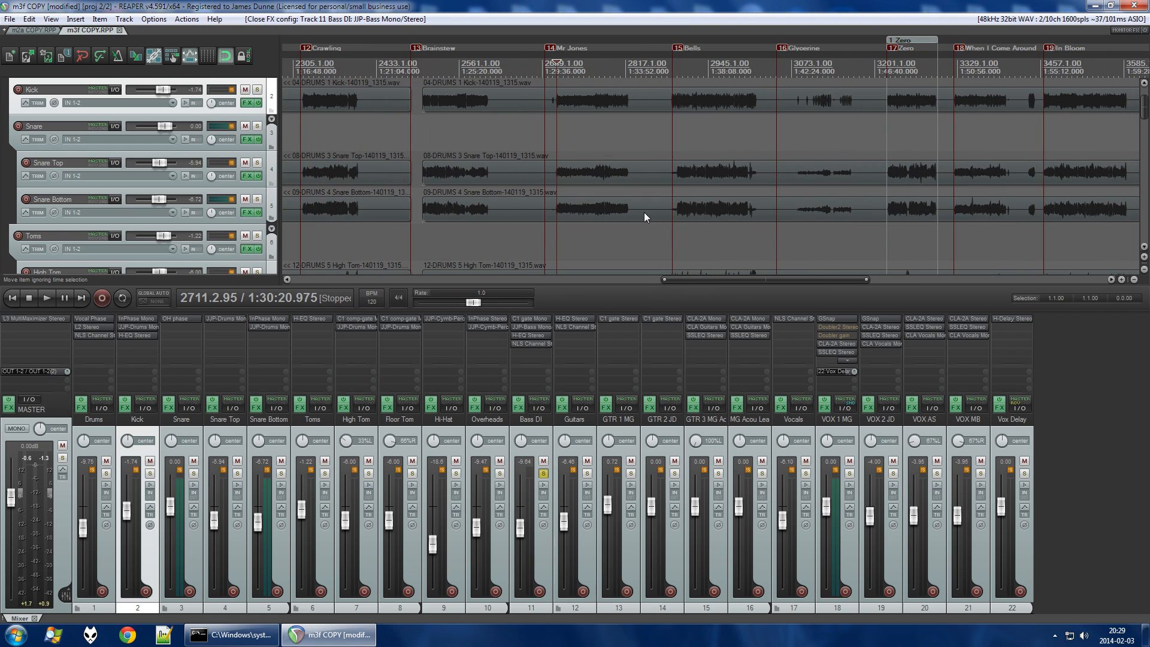
Select the Bass DI track and briefly play the soloed bass from where it enters in the Mr Jones song.
scroll(644, 212, up, 2)
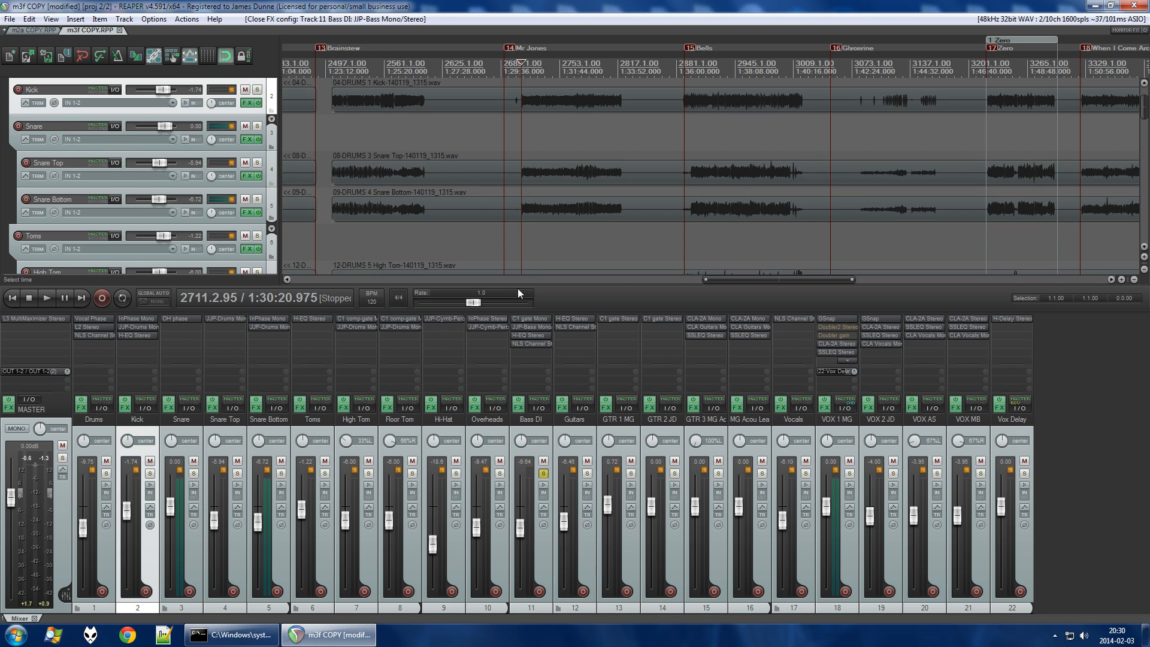
click(539, 566)
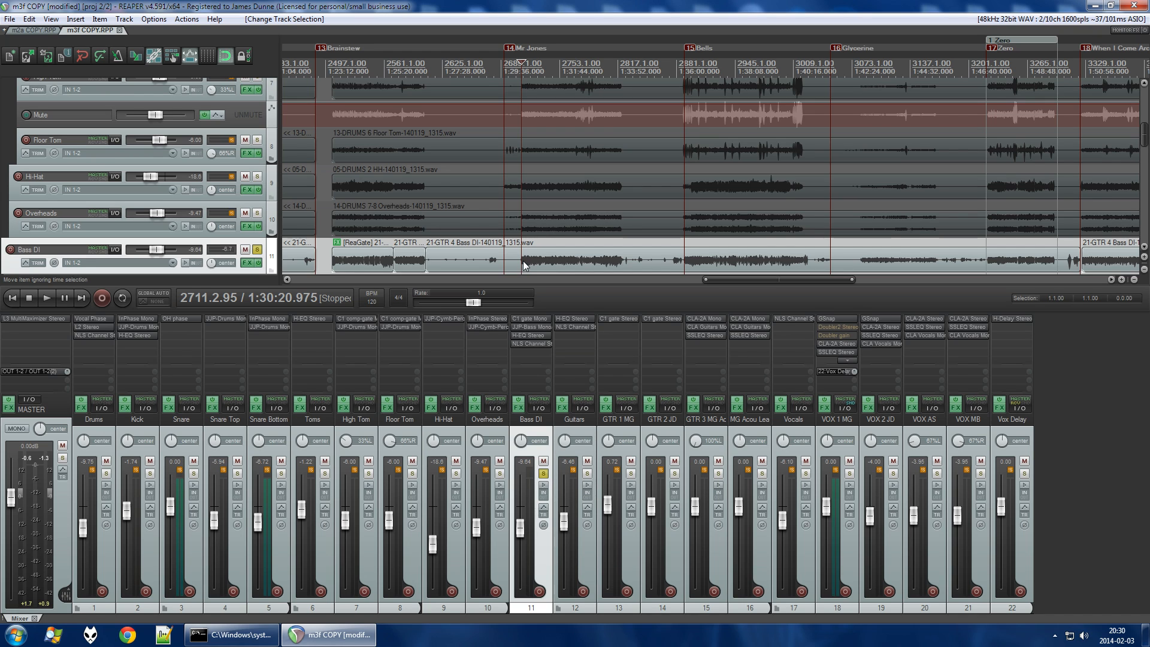
scroll(520, 264, up, 6)
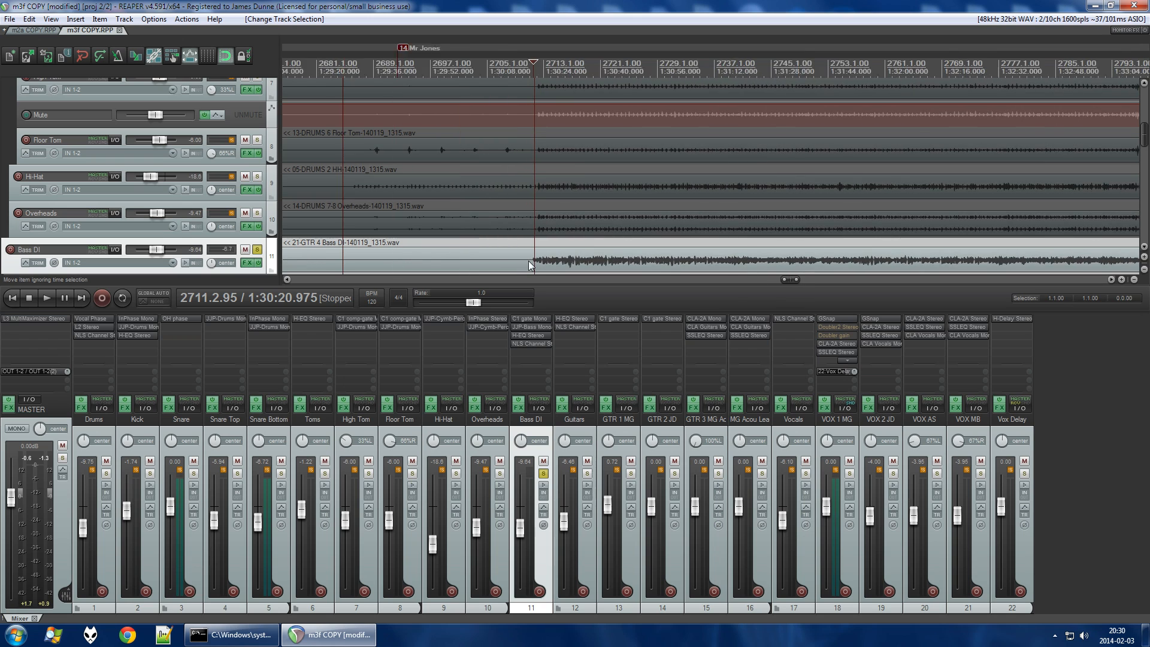
scroll(528, 261, down, 2)
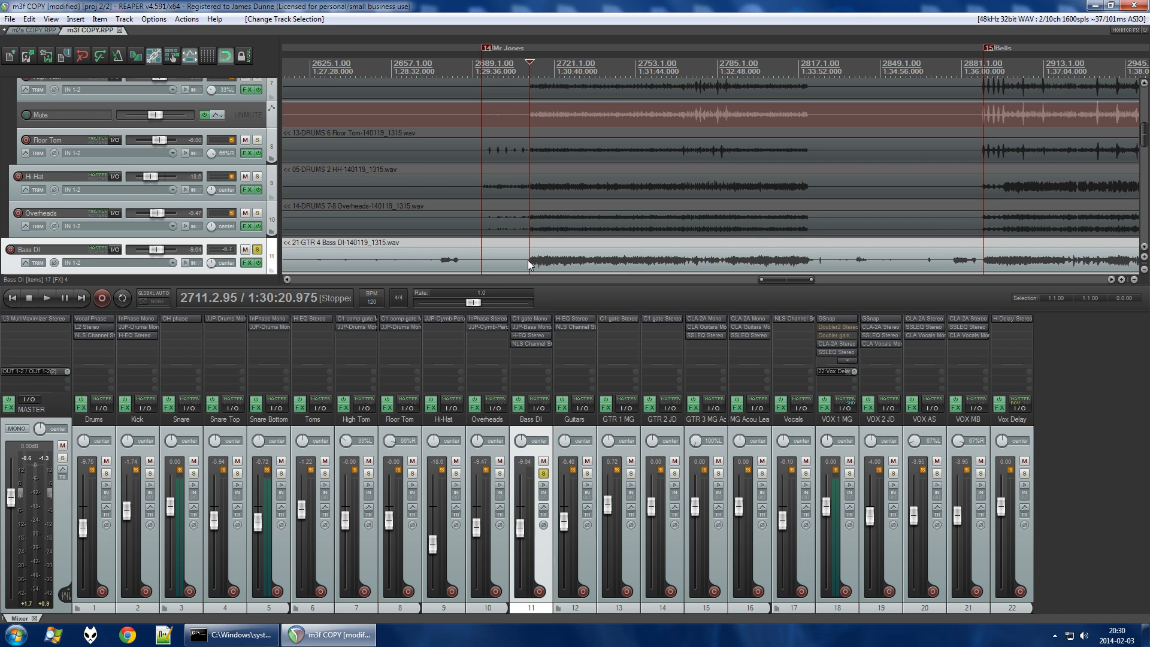
scroll(527, 259, up, 4)
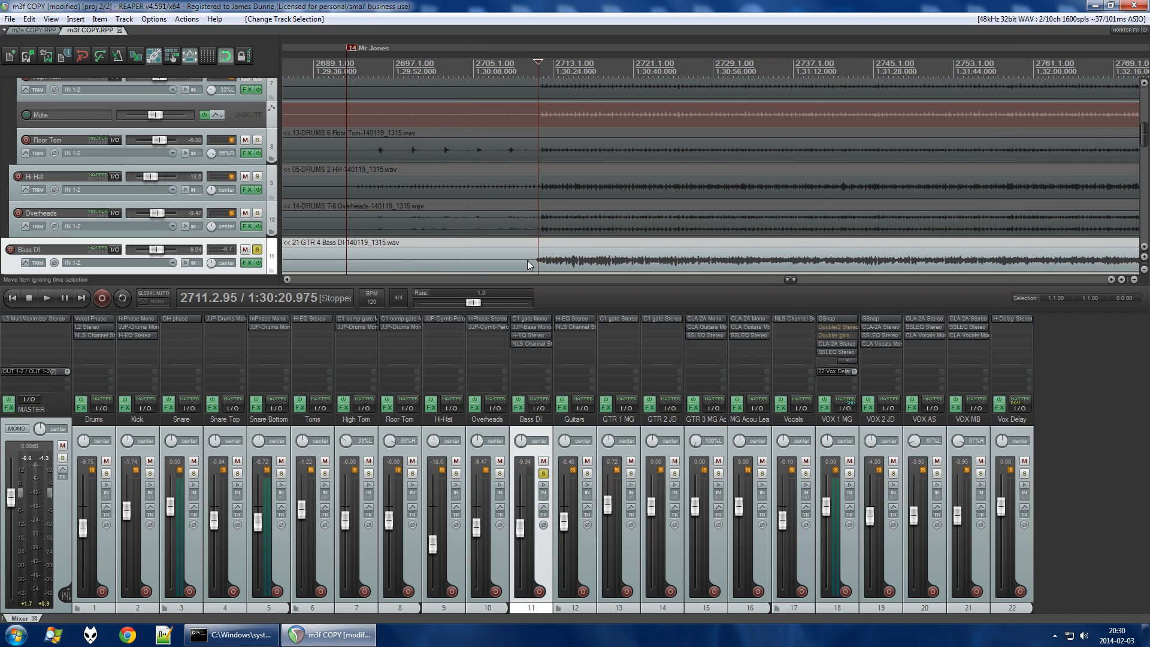
key(space)
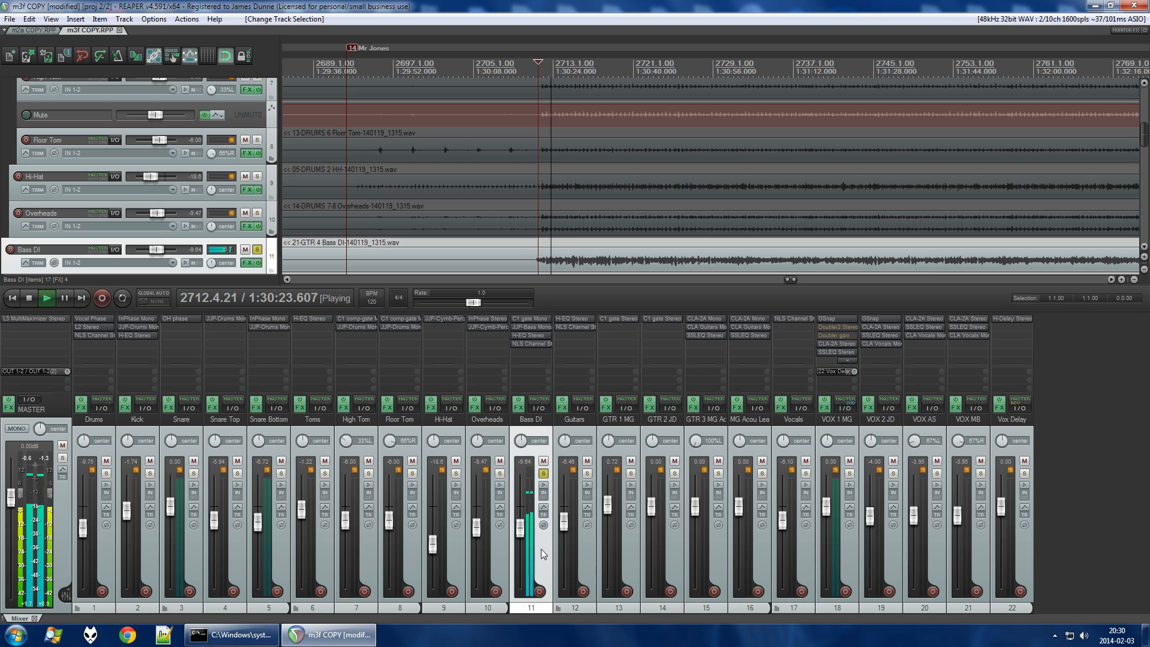
key(space)
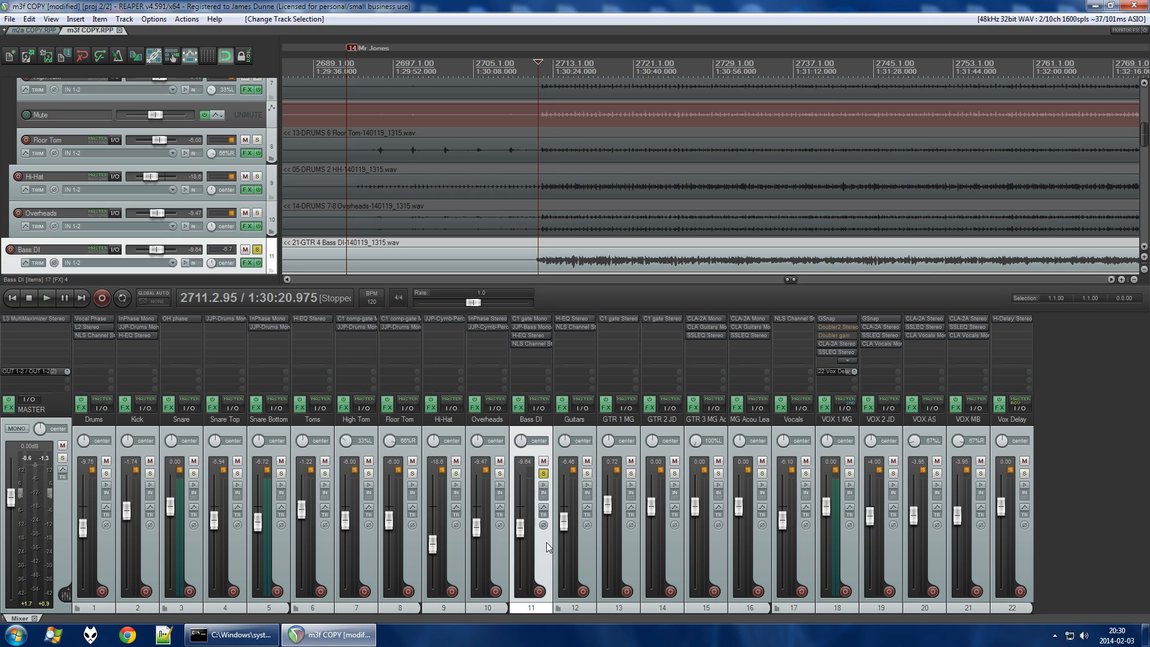
Play Mr Jones from just before the bass entry, jump to about 1:31:50, and unsolo Bass DI to hear the full mix.
click(535, 60)
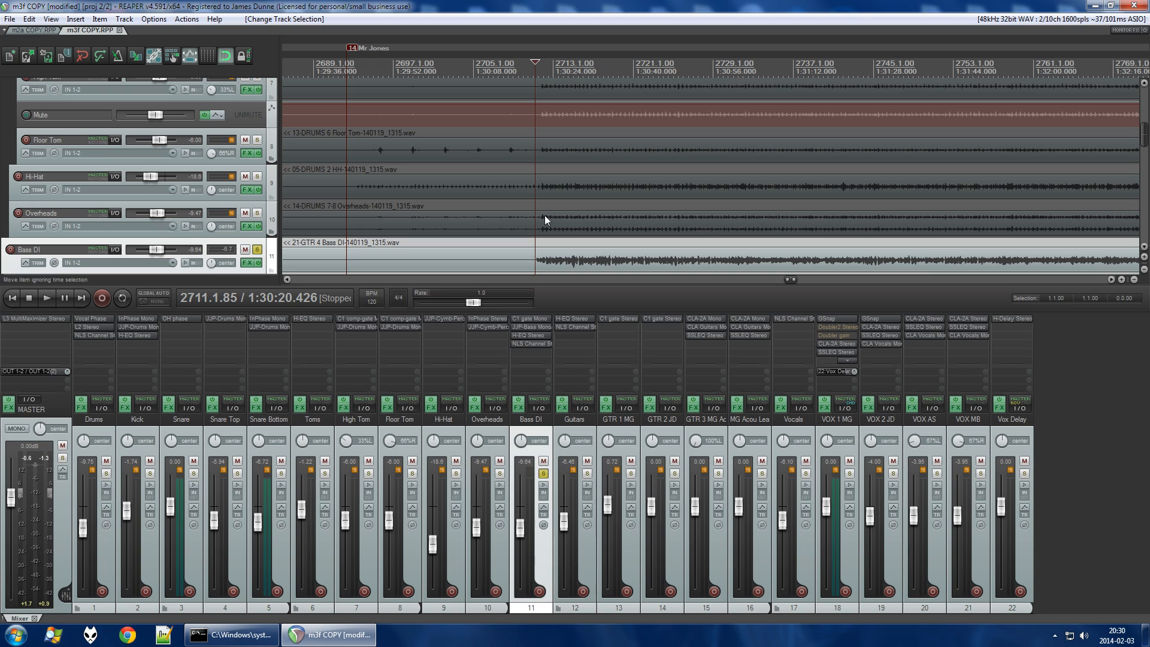
scroll(463, 189, down, 2)
key(space)
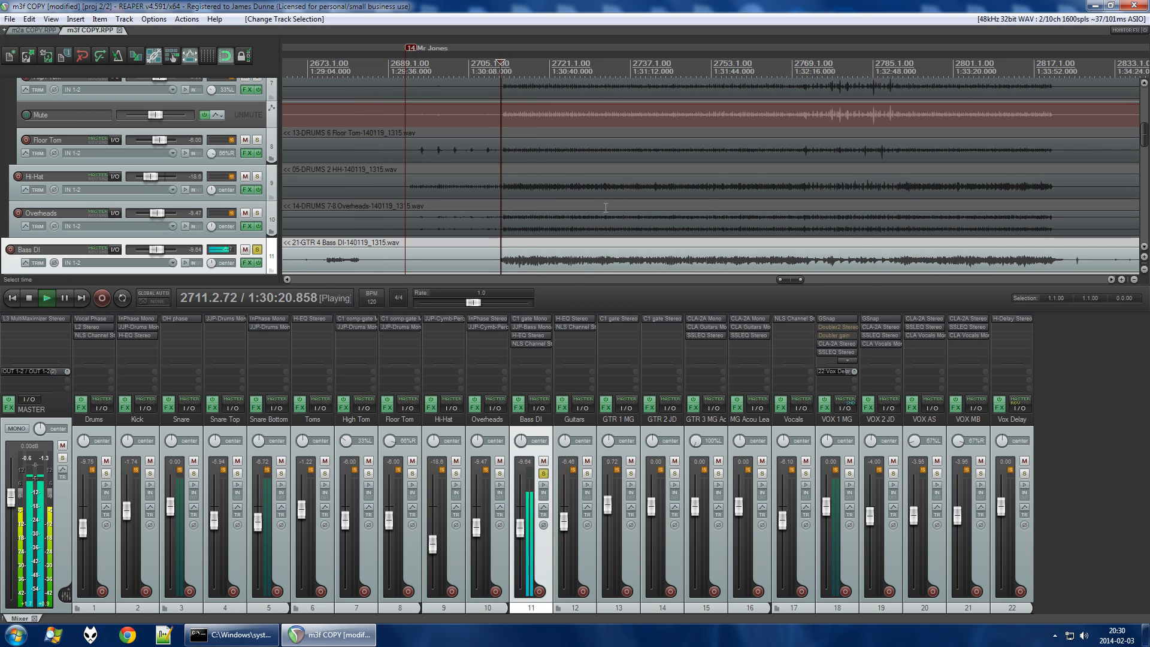
click(731, 63)
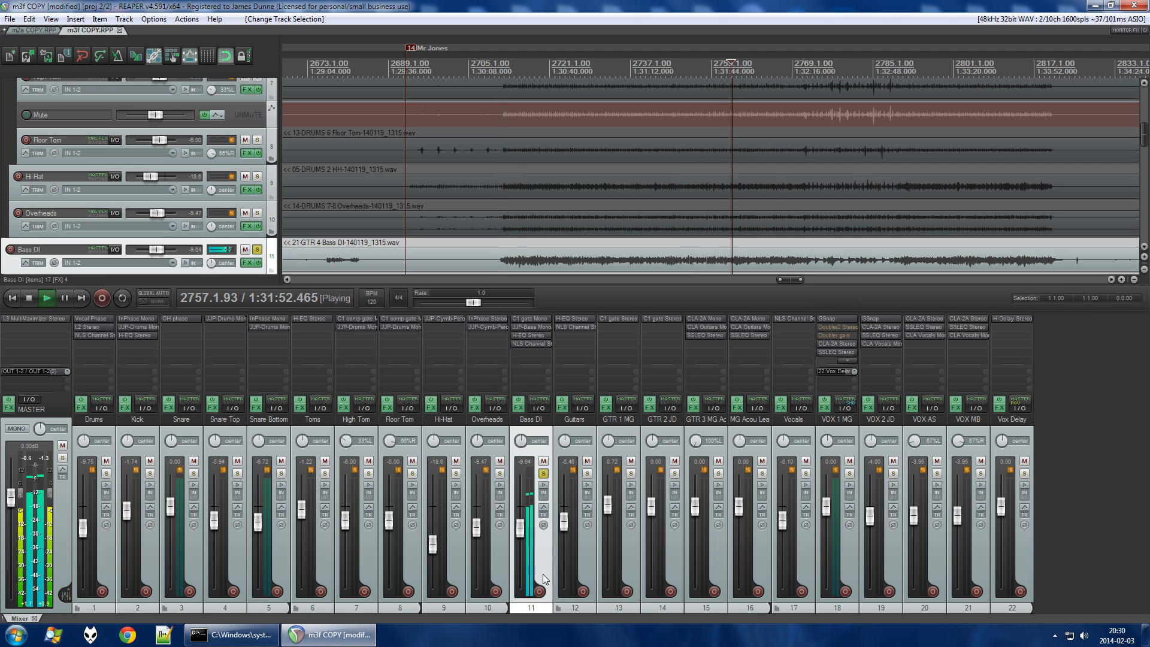
click(544, 474)
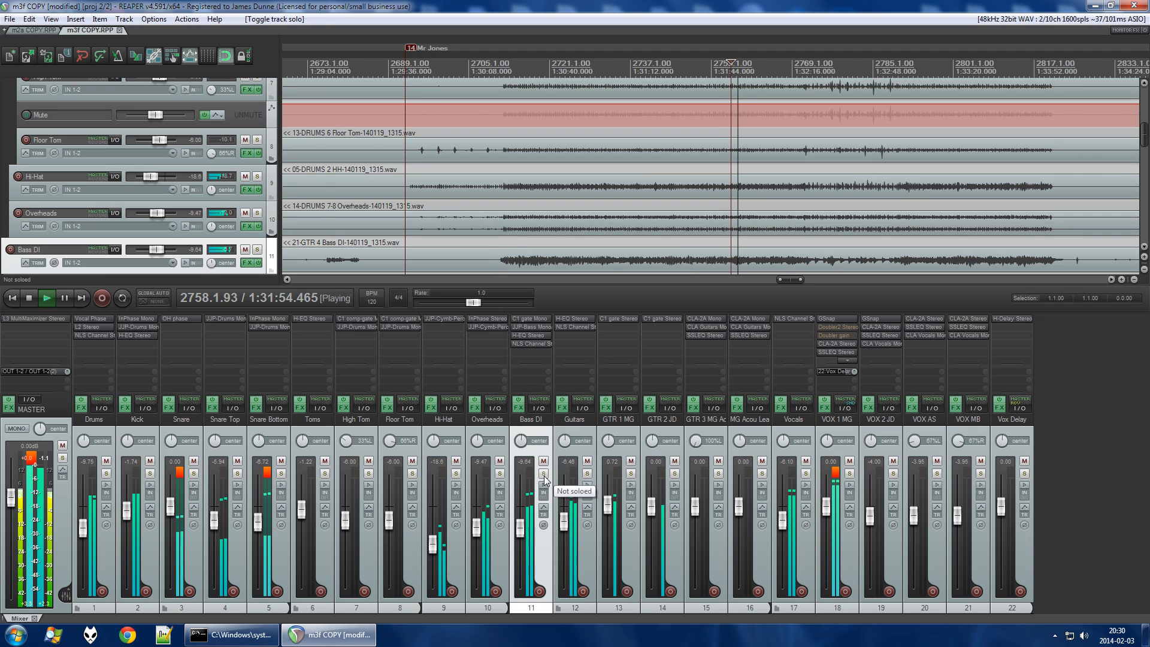
Continue playback of the full mix from the middle of the Bells song.
scroll(699, 188, down, 3)
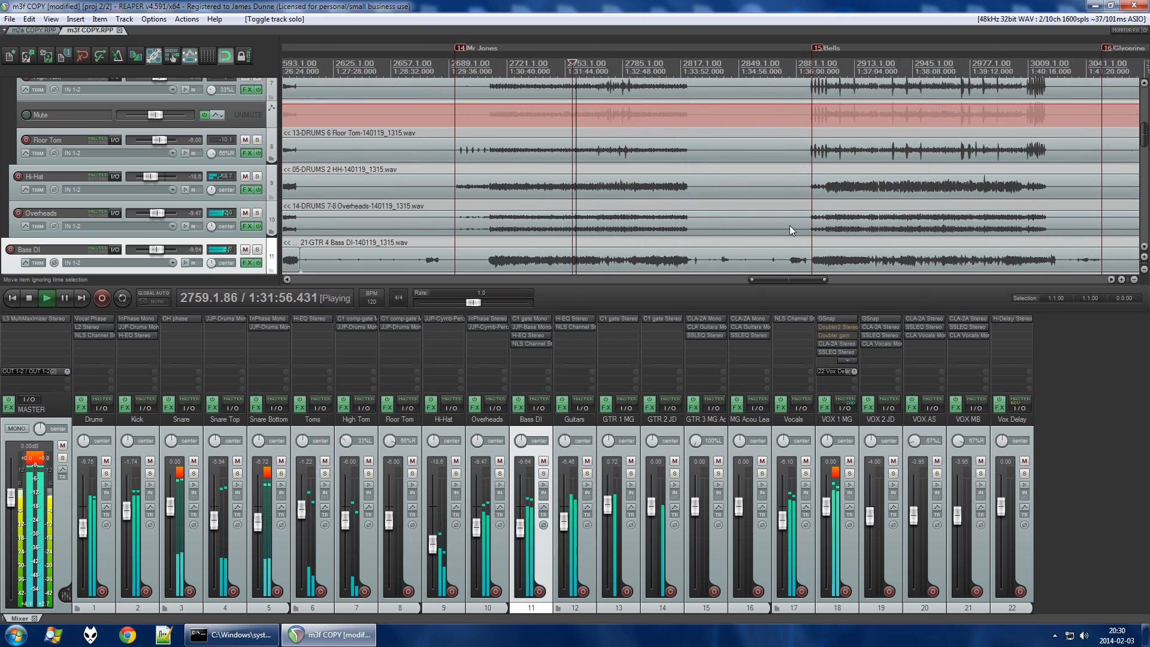
scroll(429, 213, down, 3)
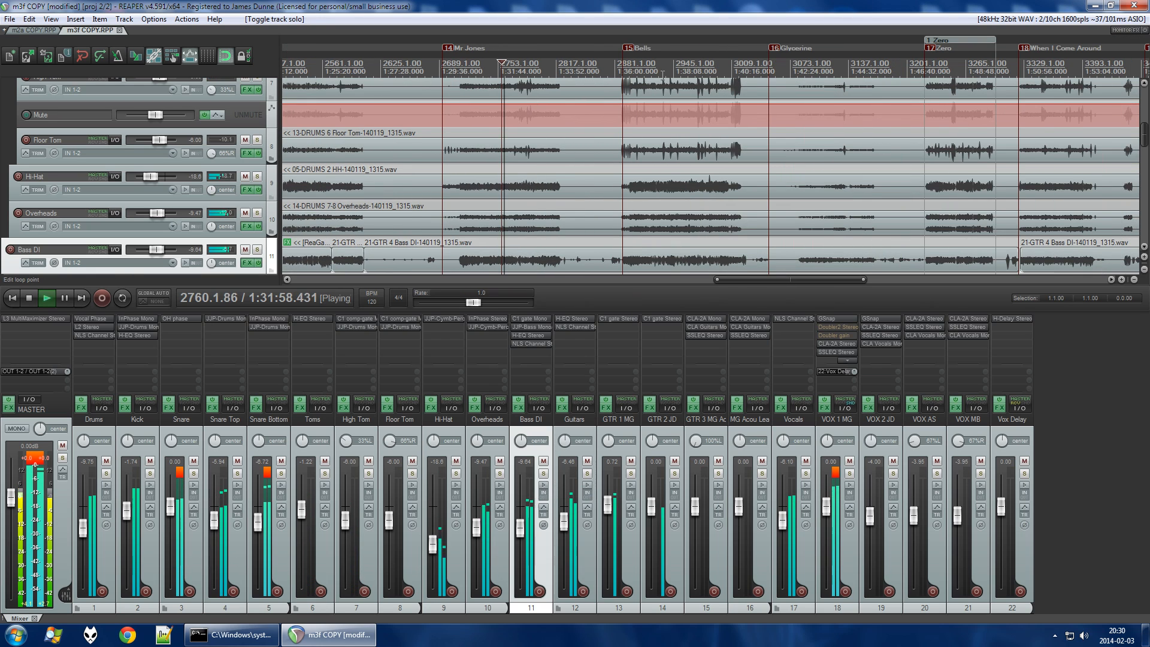
scroll(679, 184, up, 5)
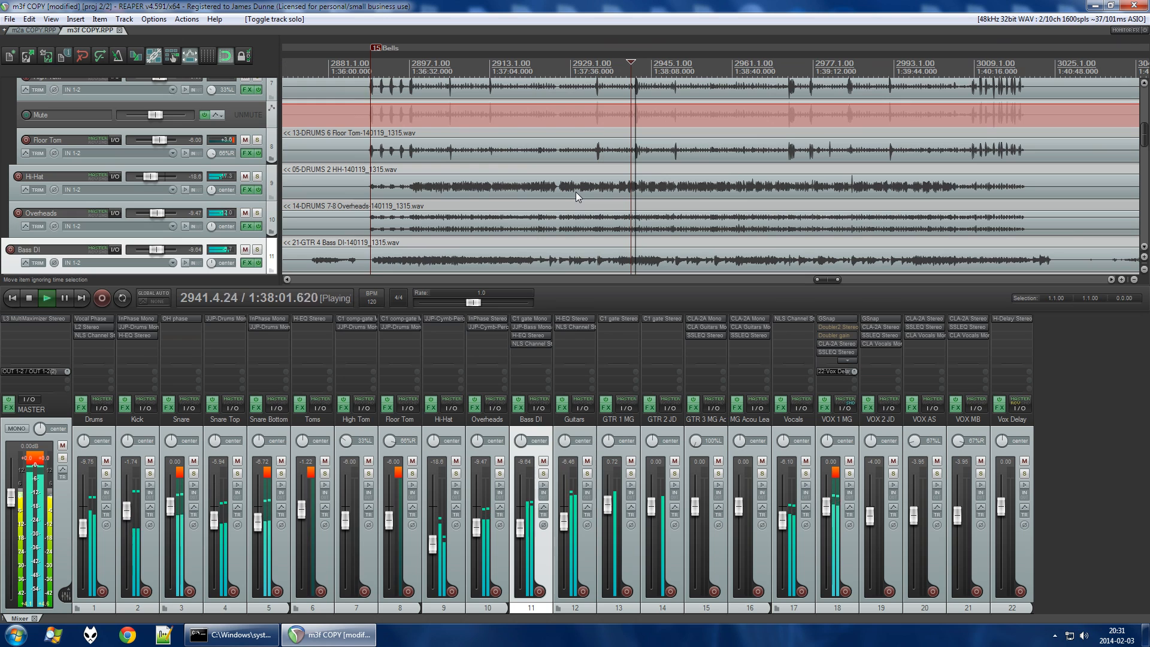
Solo the Guitars folder, lower the high-pass frequency in its H-EQ to 44, close the plug-in and stop playback.
click(587, 474)
click(572, 319)
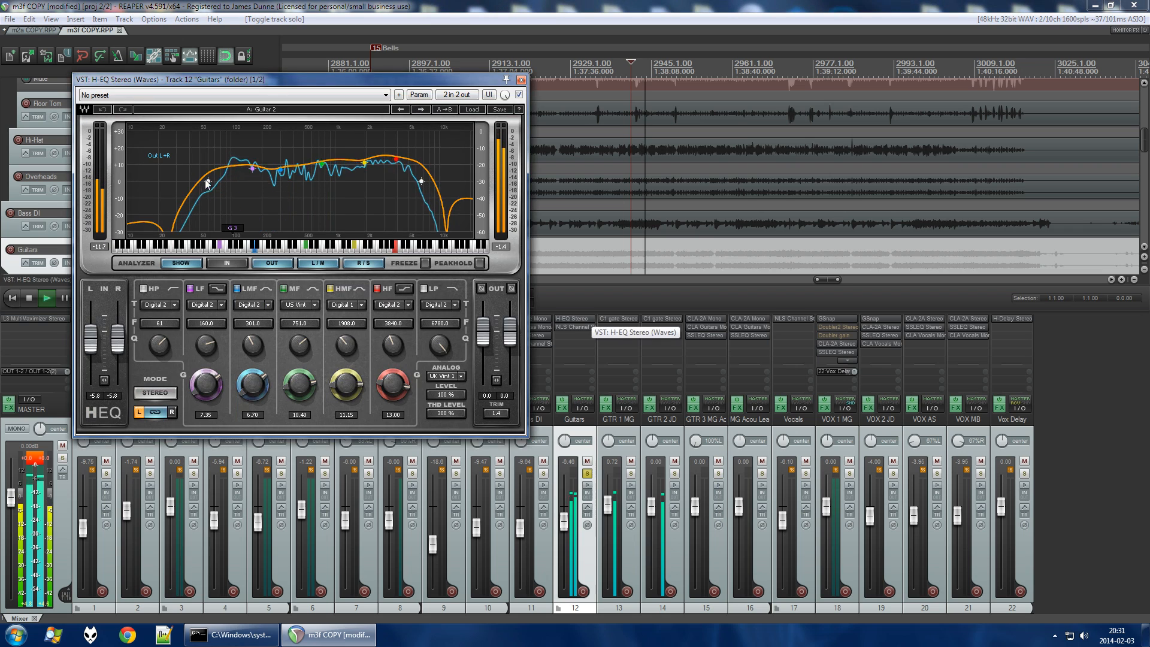
mouse_move(207, 183)
mouse_down()
mouse_move(175, 181)
mouse_move(204, 181)
mouse_move(193, 181)
mouse_up()
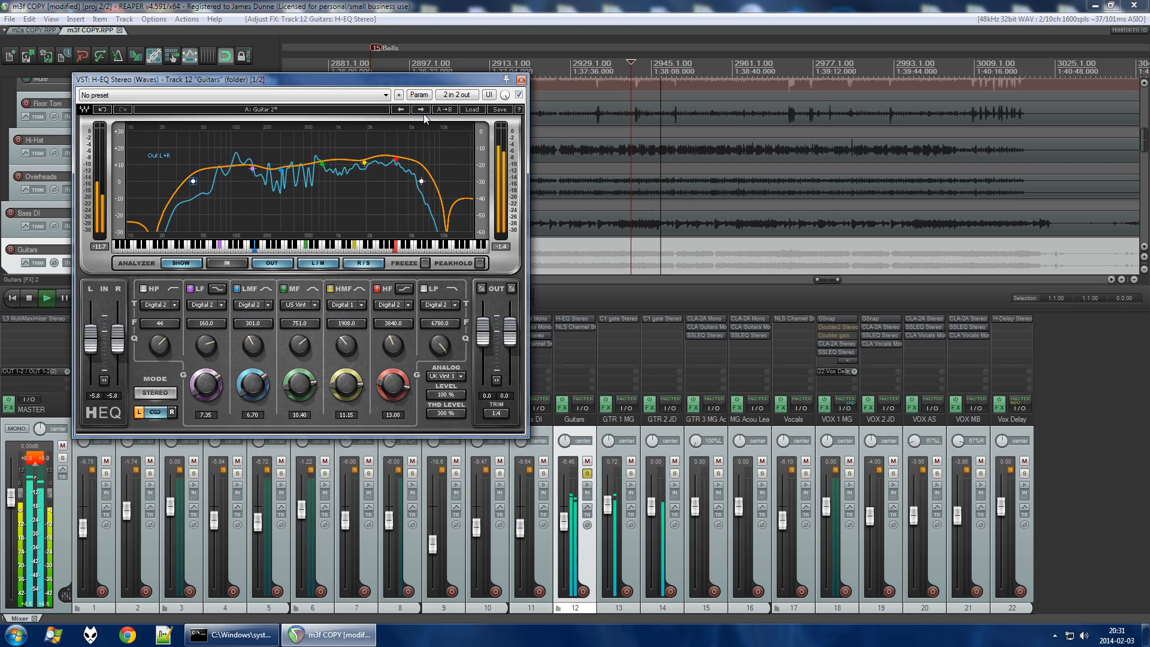
click(521, 79)
key(space)
Show the songs from Brainstew to In Bloom on the timeline and switch to the command prompt window.
scroll(676, 238, down, 3)
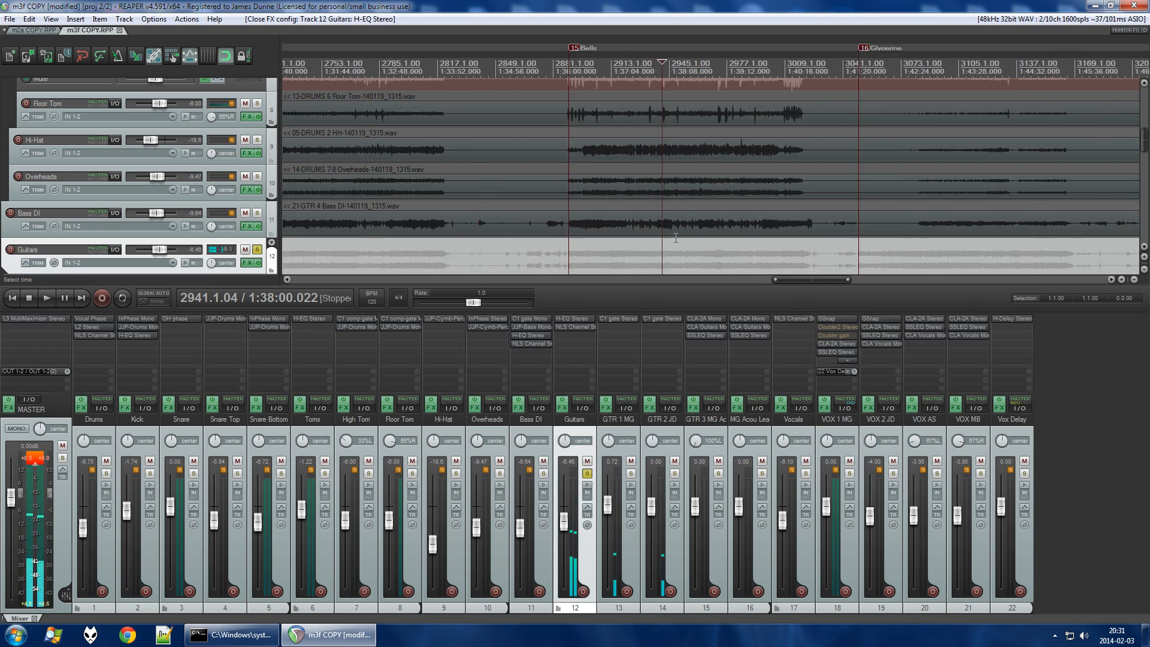
scroll(675, 238, down, 4)
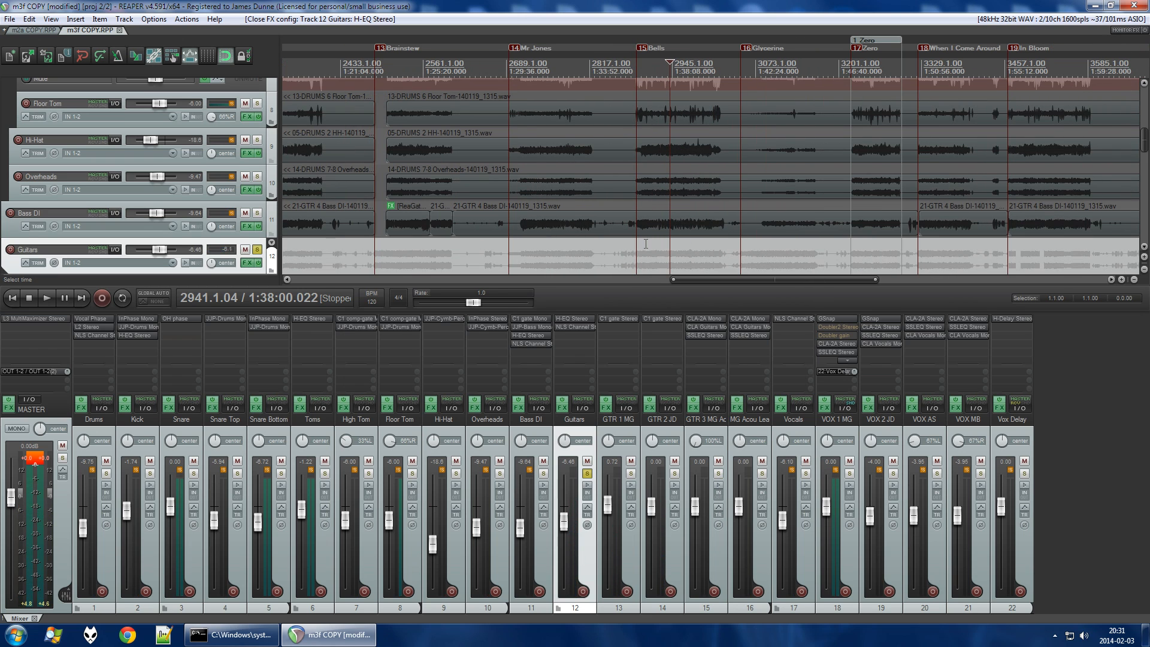
click(256, 640)
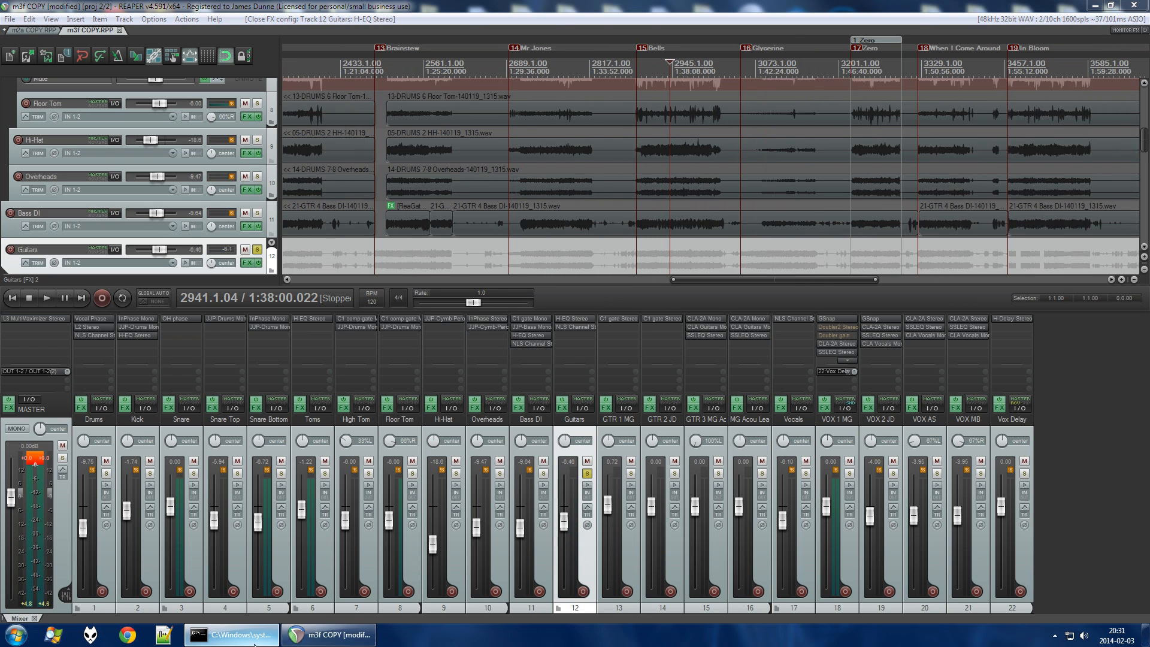